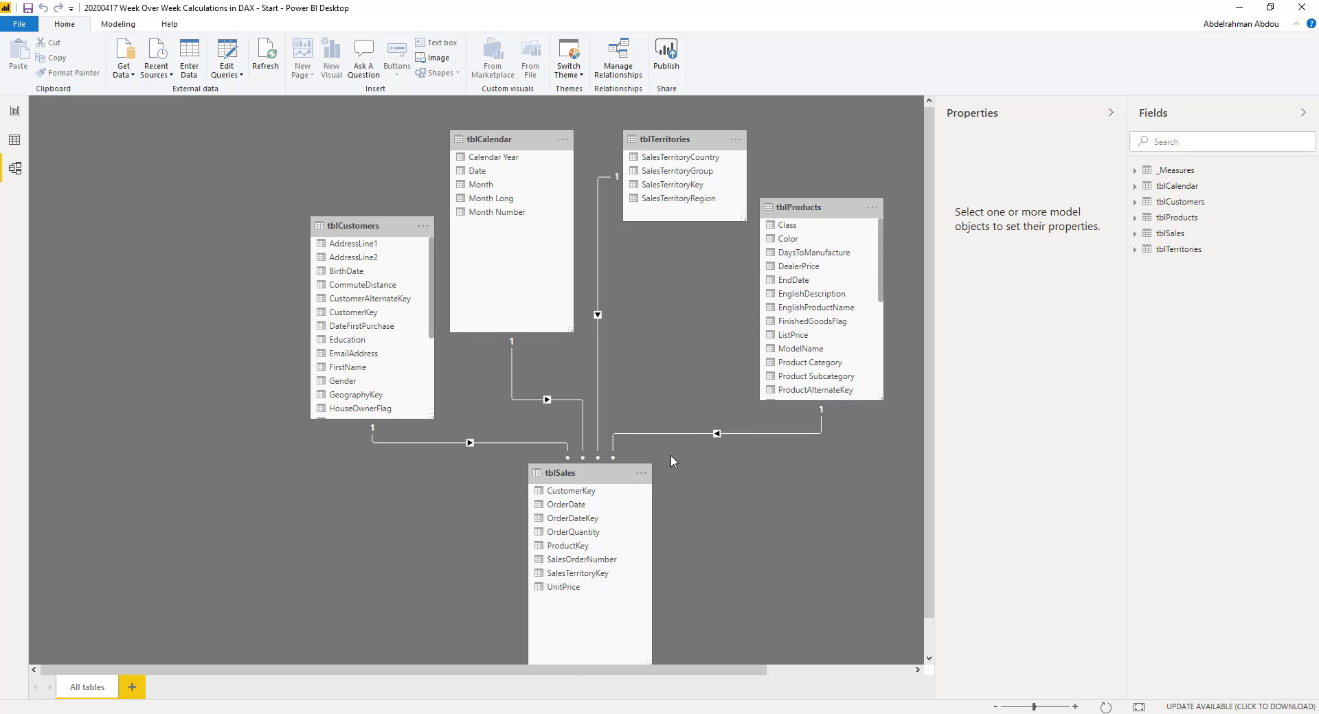
Show the tblCalendar table's data and open its query for editing in the Power Query Editor
scroll(672, 461, "down", 1)
scroll(677, 455, "up", 1)
left_click(15, 140)
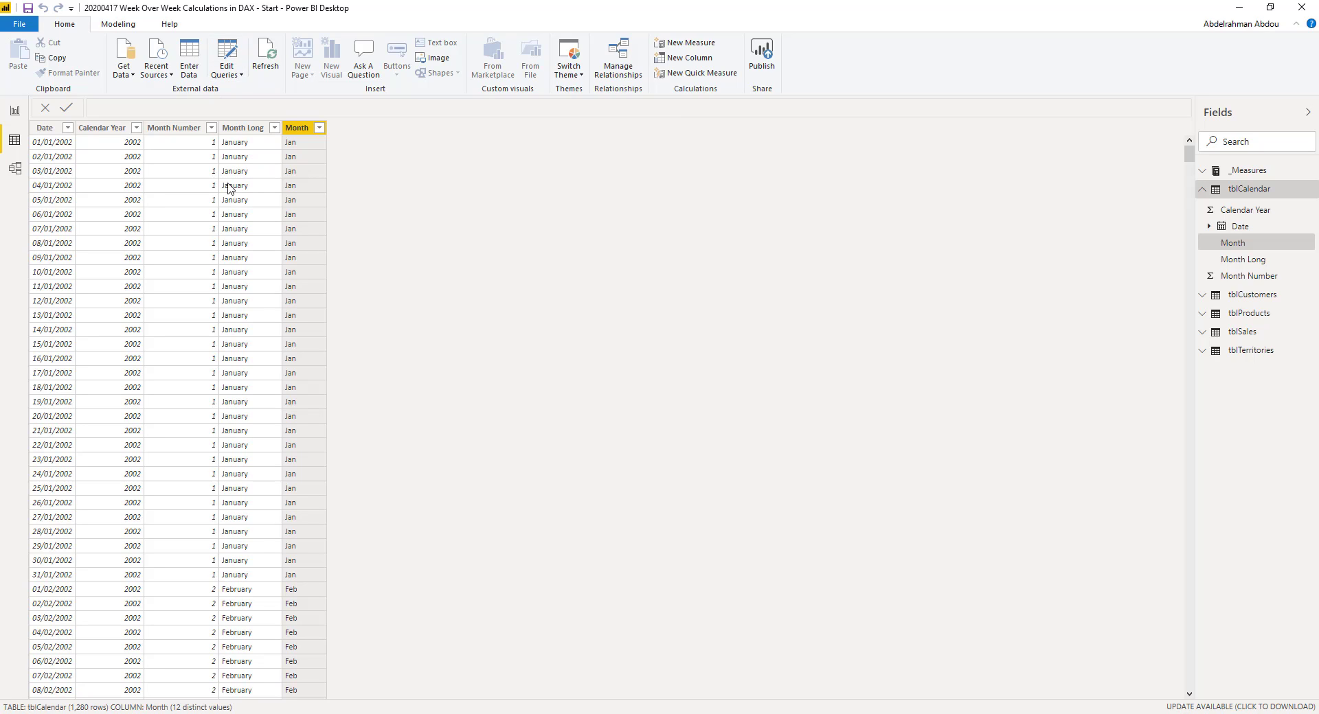
left_click(226, 57)
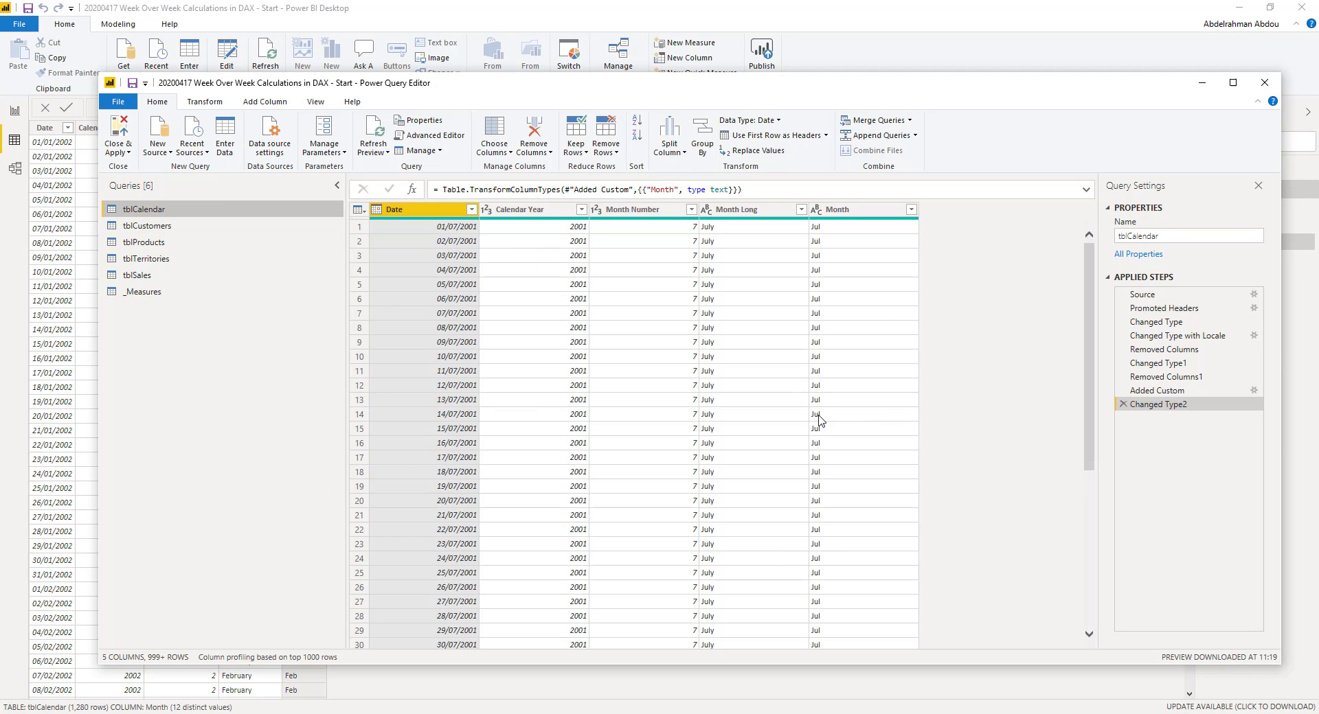
left_click(871, 351)
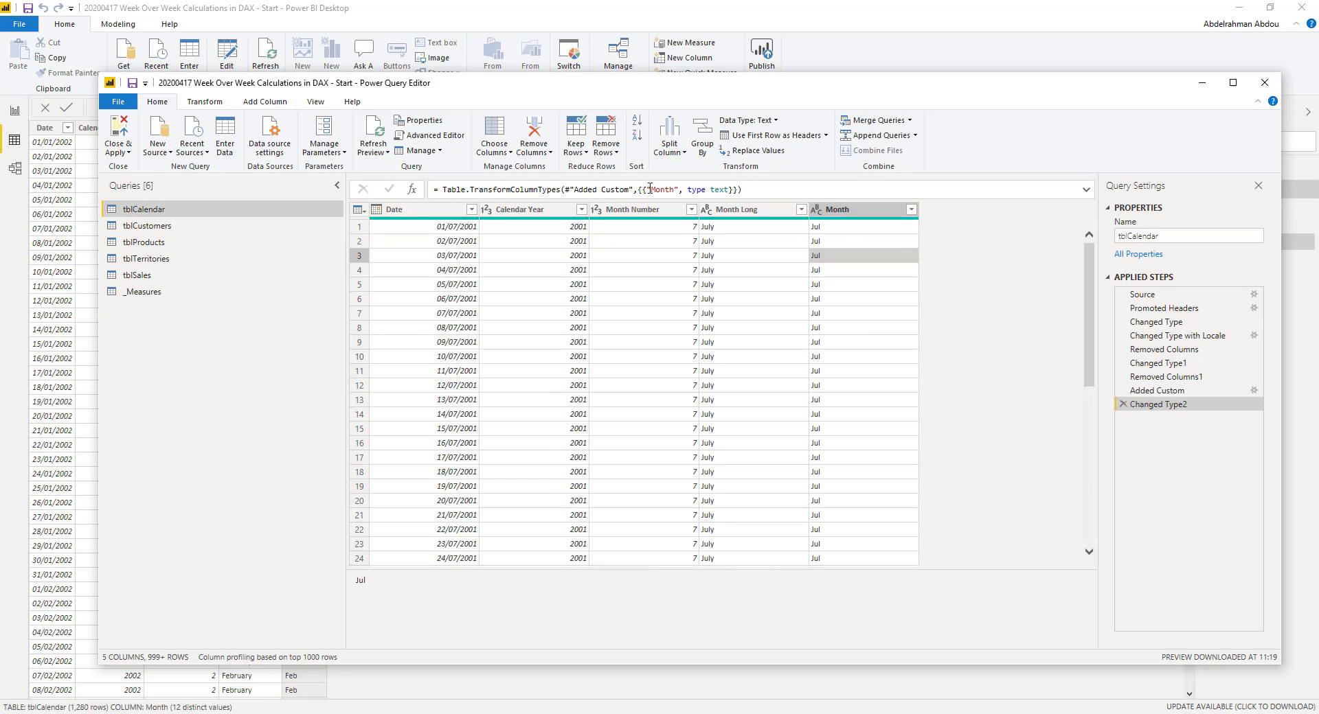
Start a custom column in tblCalendar and name it Week of Month
left_click(267, 101)
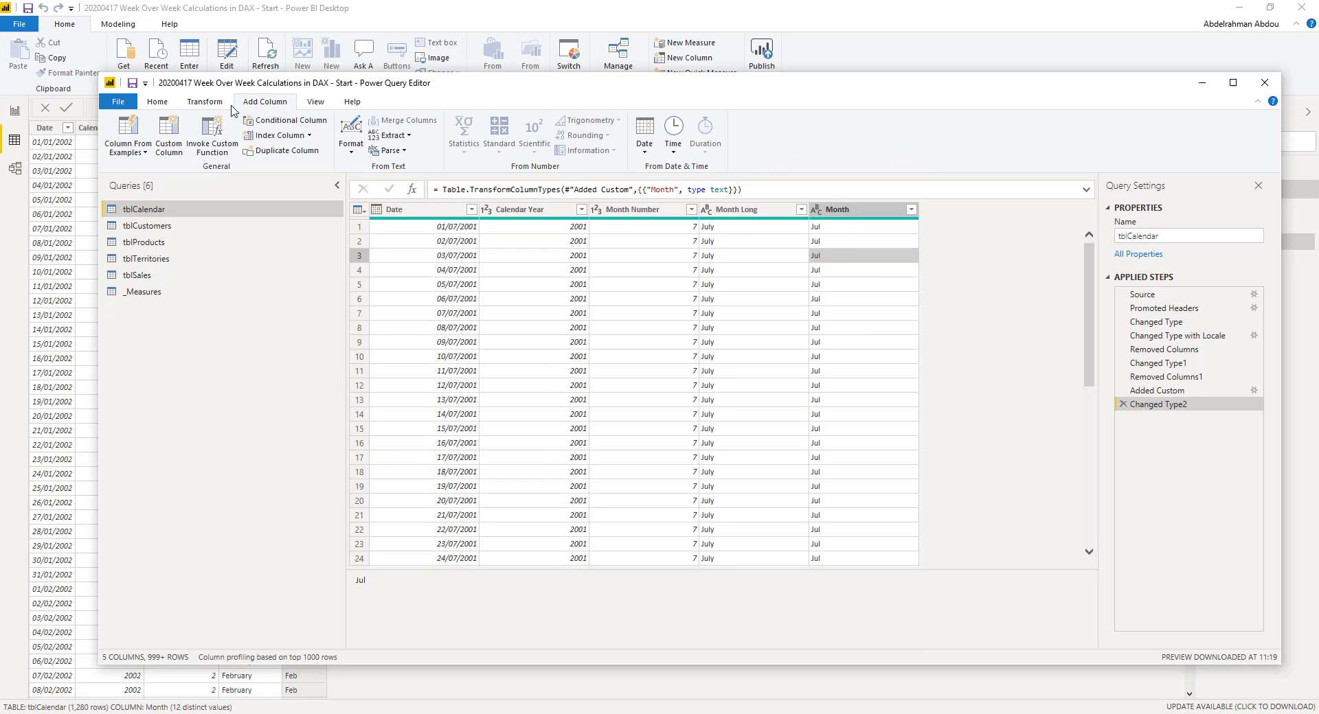
left_click(168, 134)
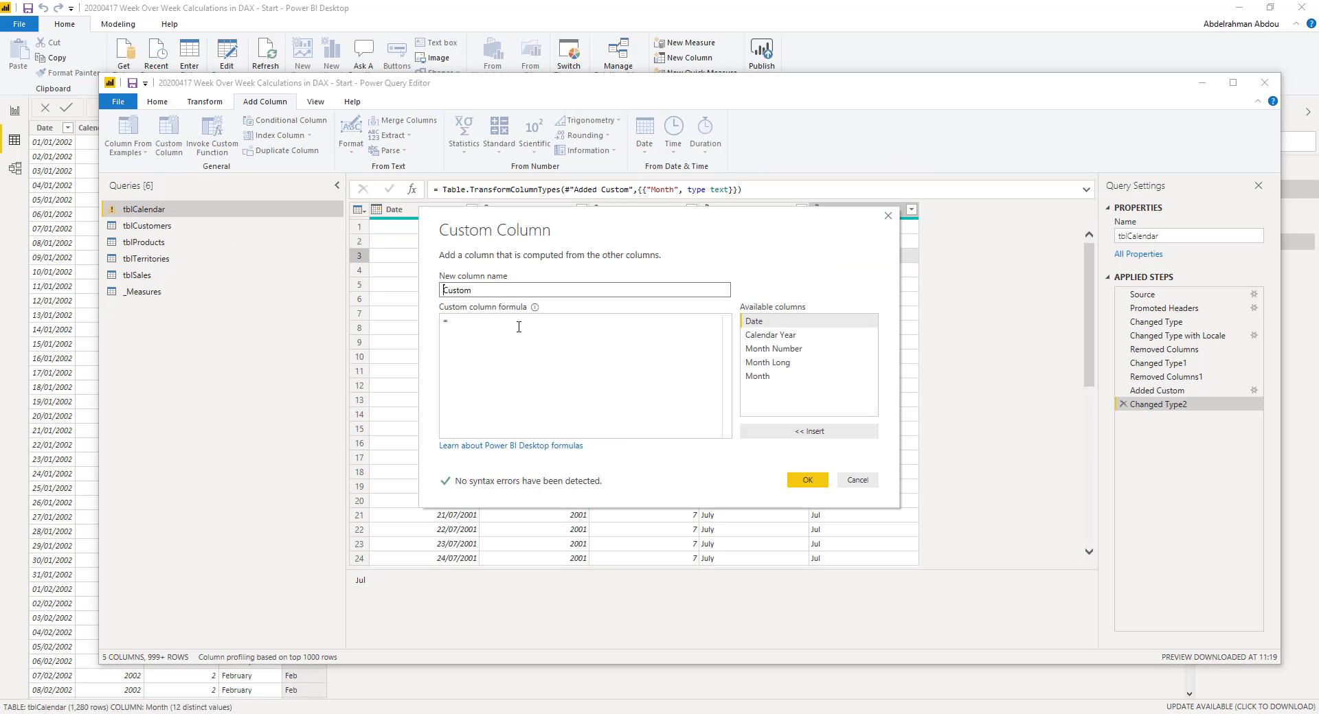
key("ctrl+a")
type("wEEK")
key("BackSpace")
key("BackSpace")
key("BackSpace")
key("BackSpace")
type("Week")
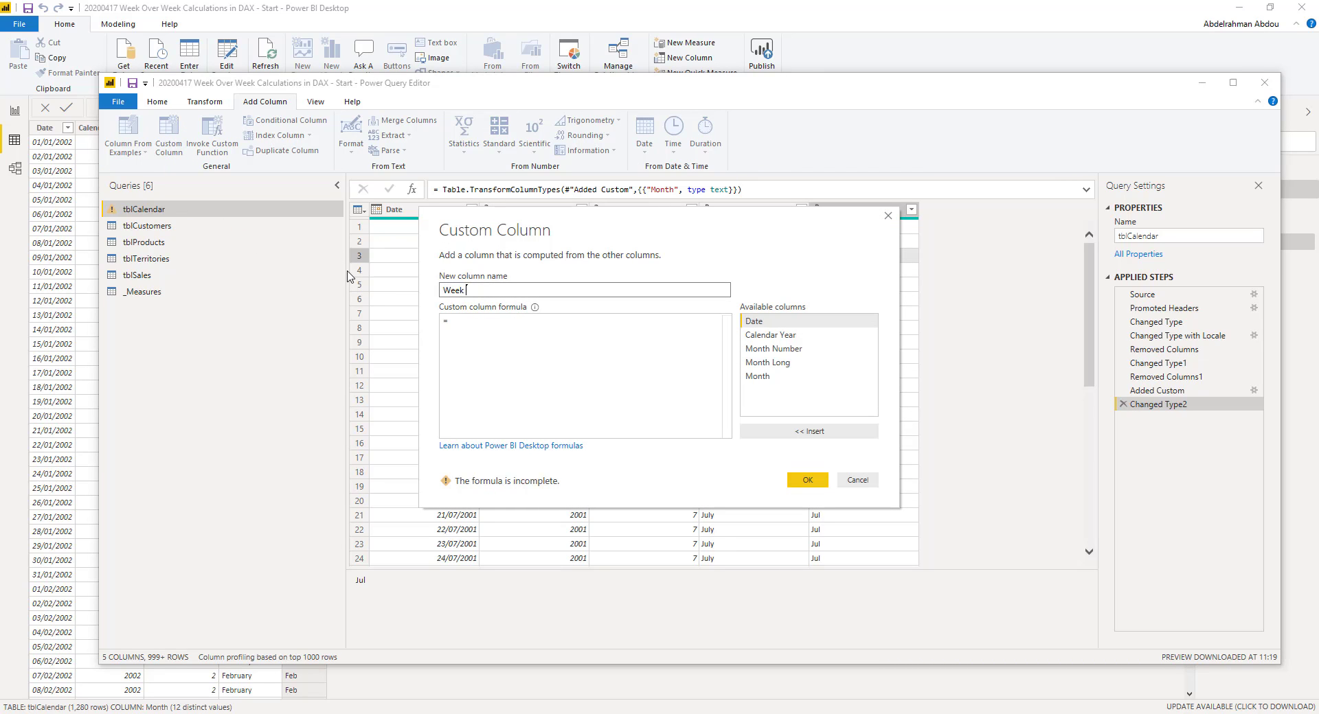
type(" of Month")
Define the custom column with the formula Date.WeekOfMonth([Date],Day.Sunday) and add it to the table
left_click(483, 325)
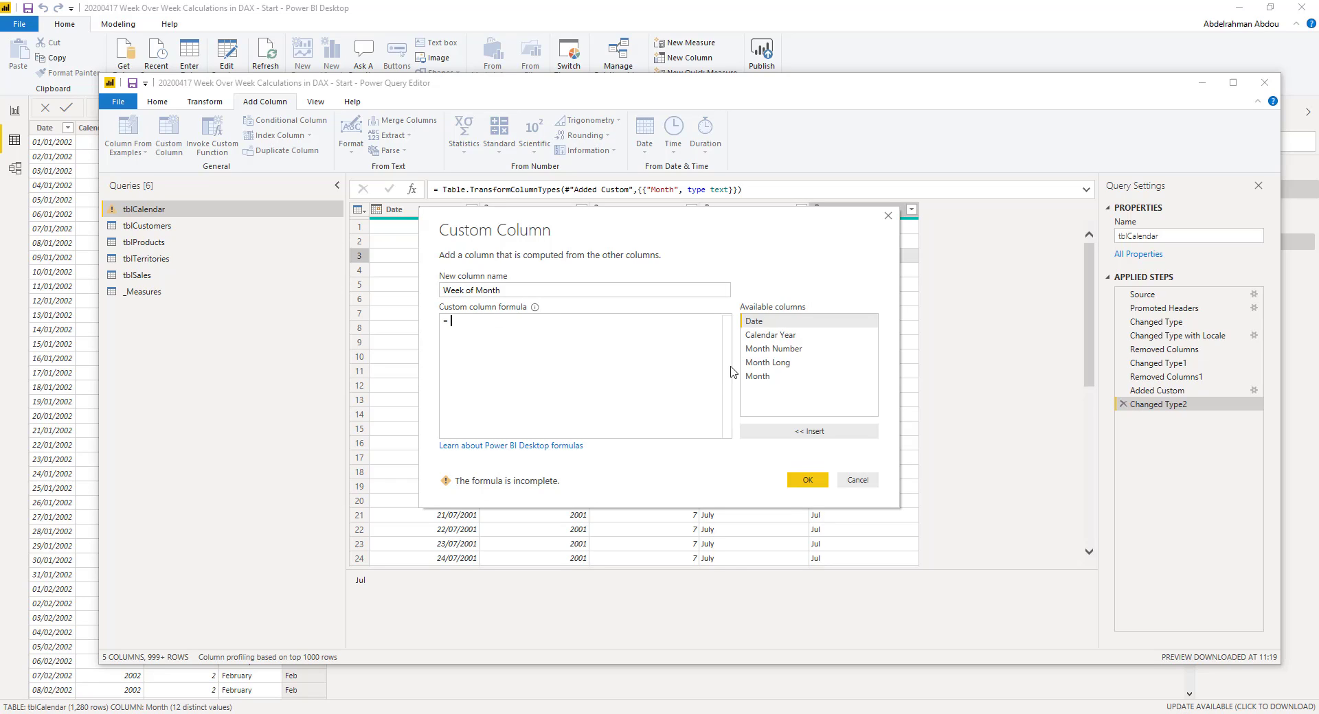
type("Da")
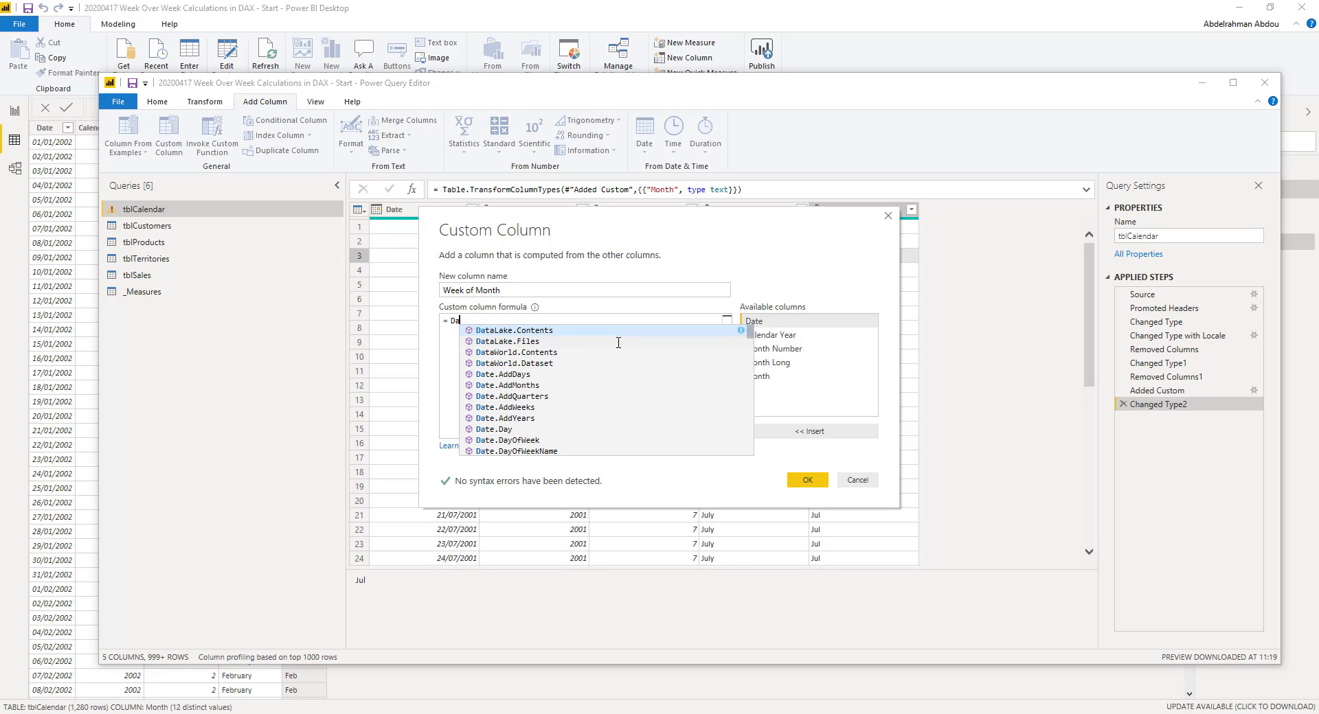
type("te.Week")
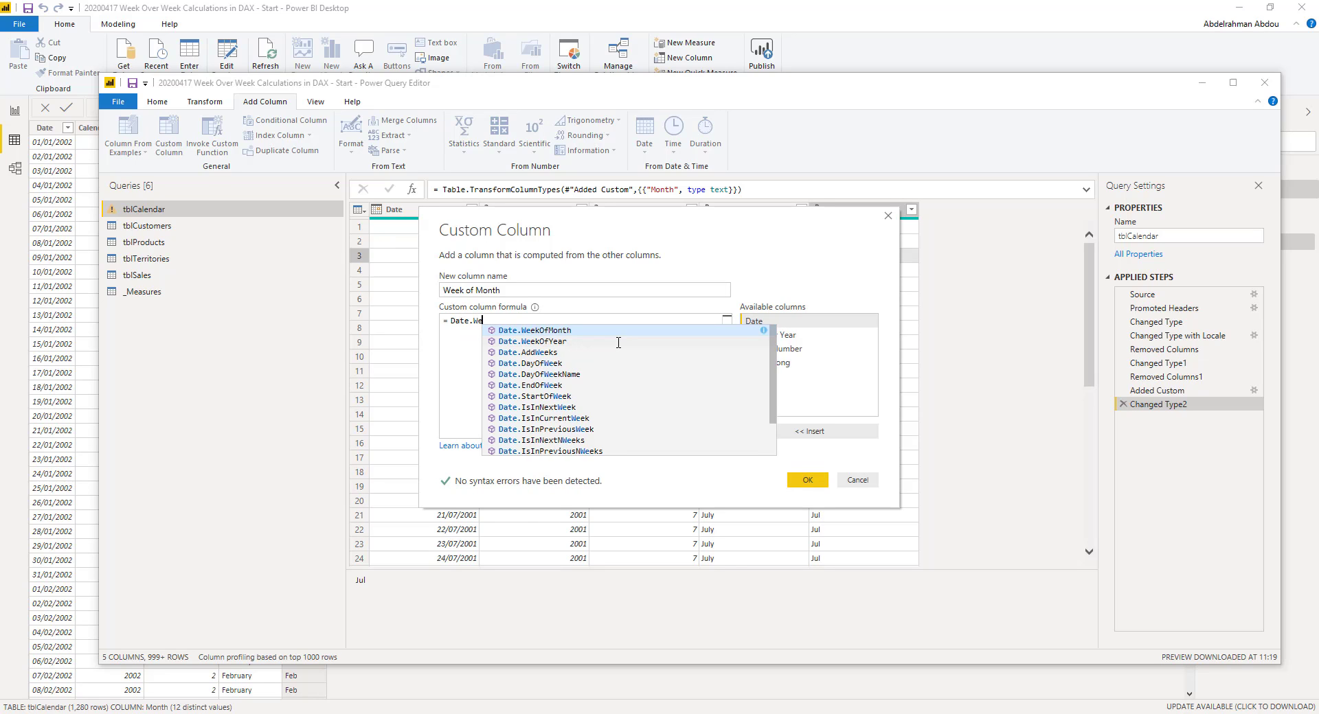
left_click(550, 330)
type("(")
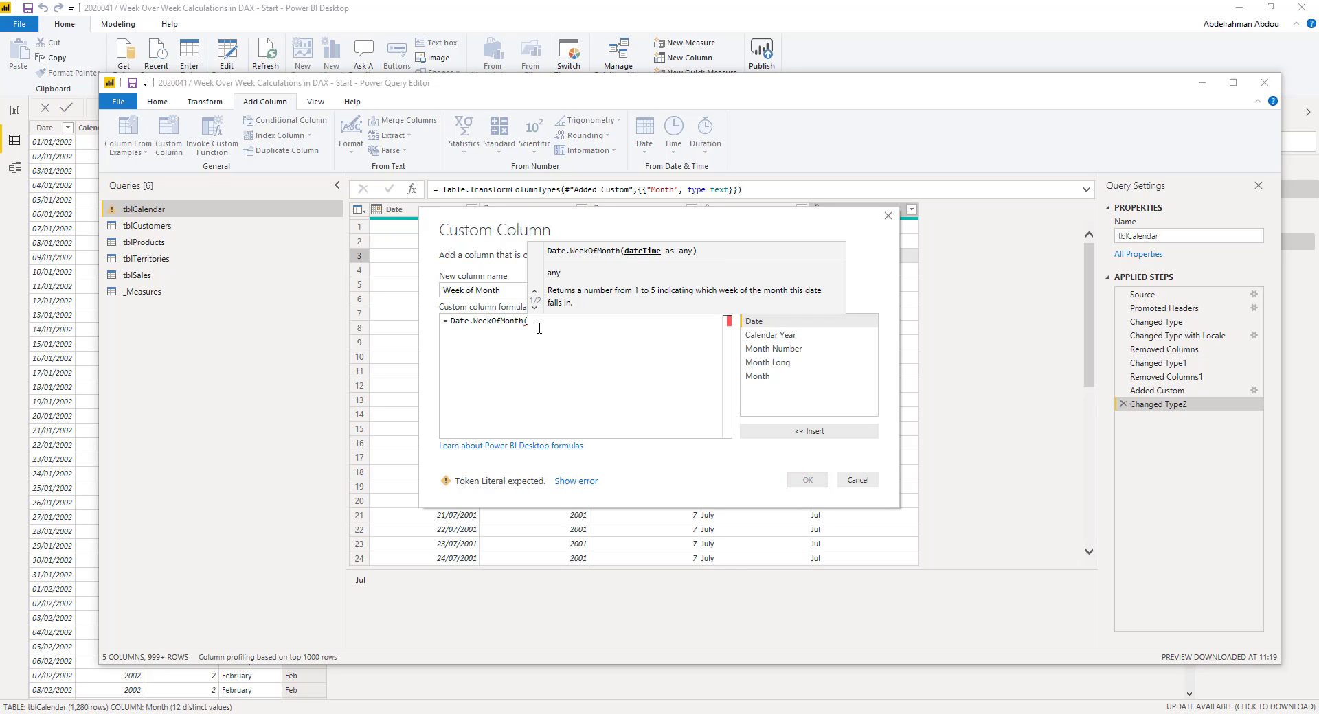
double_click(784, 323)
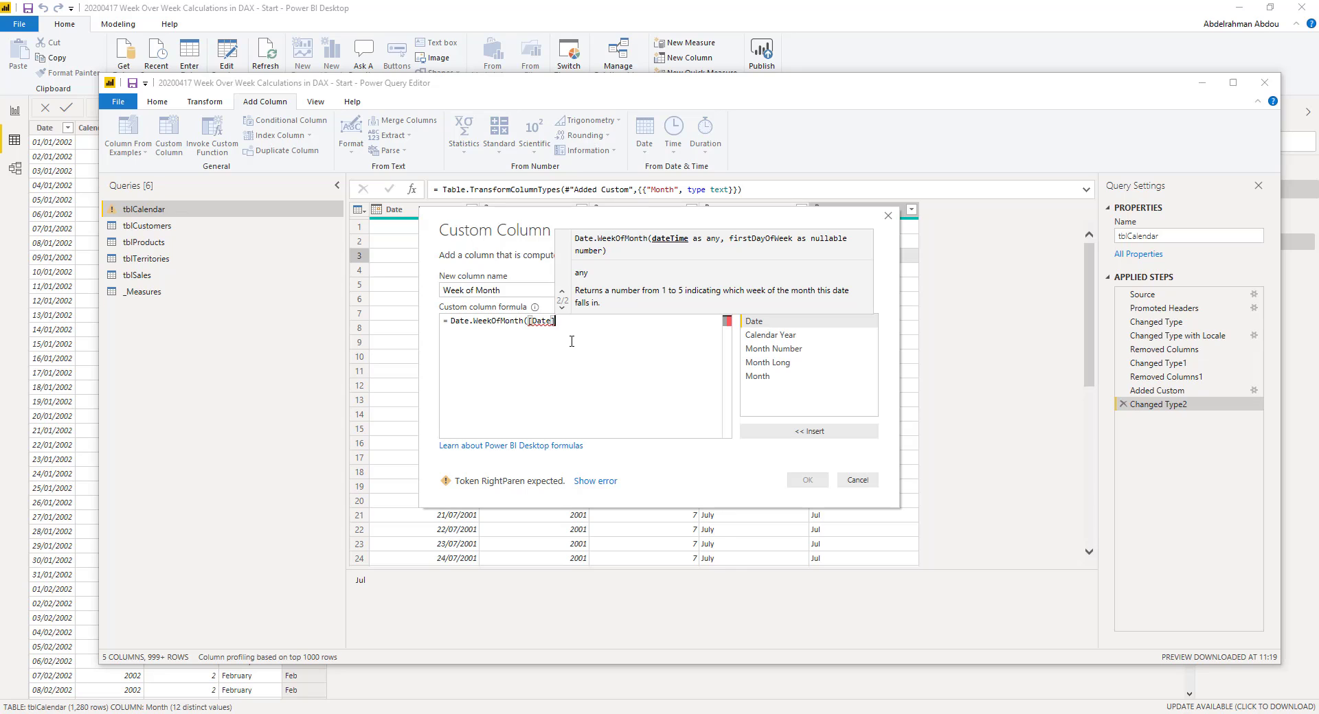
type(",")
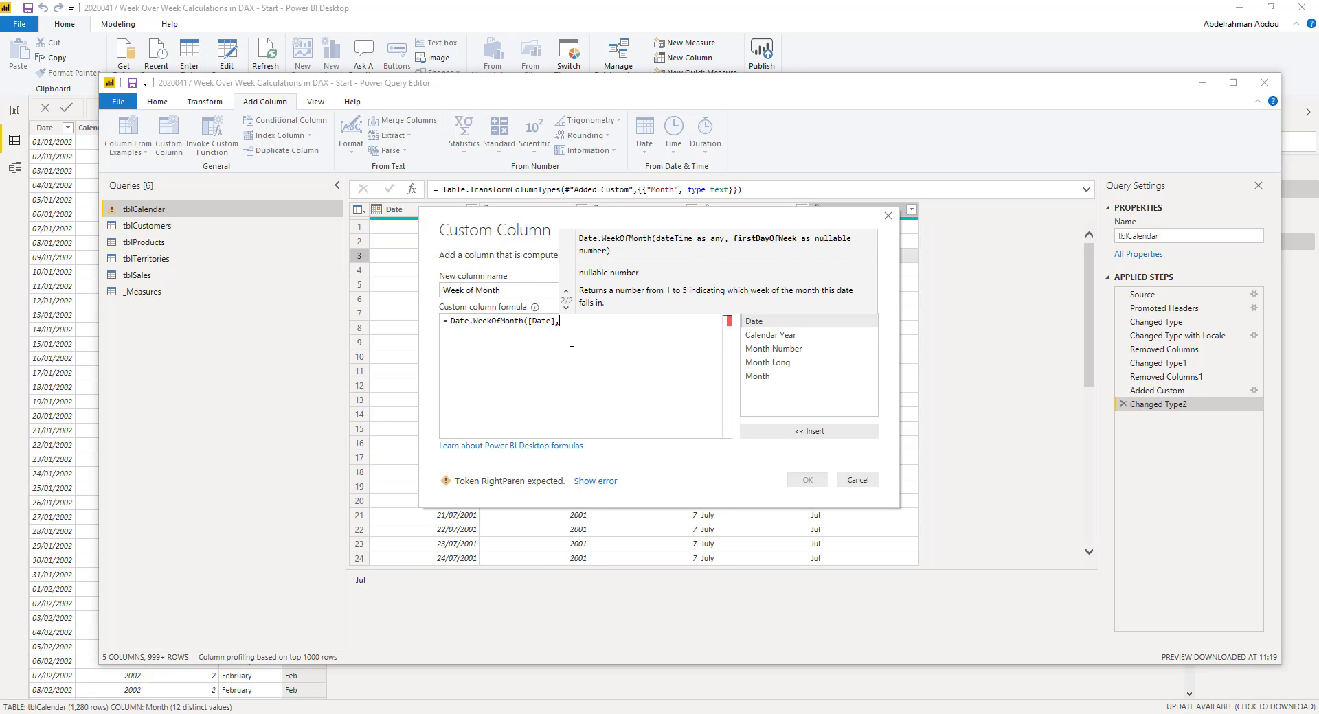
type("Day")
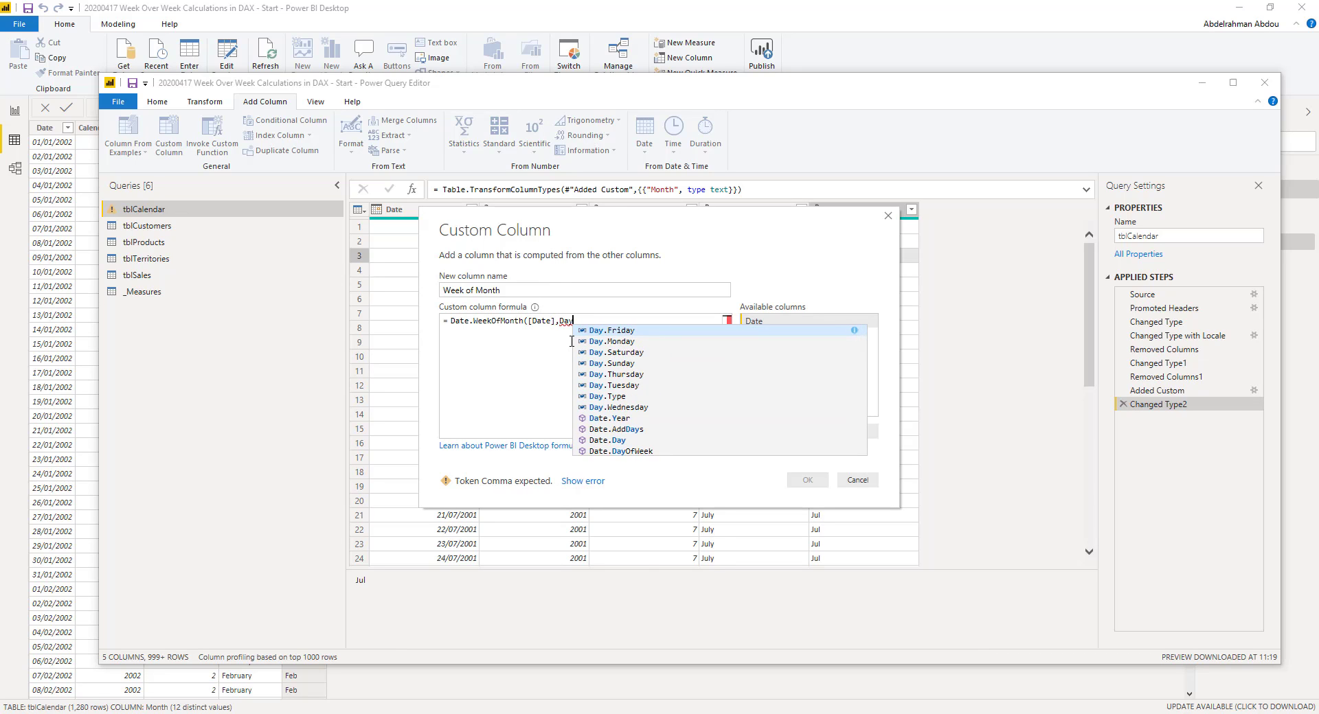
type(".Sunda")
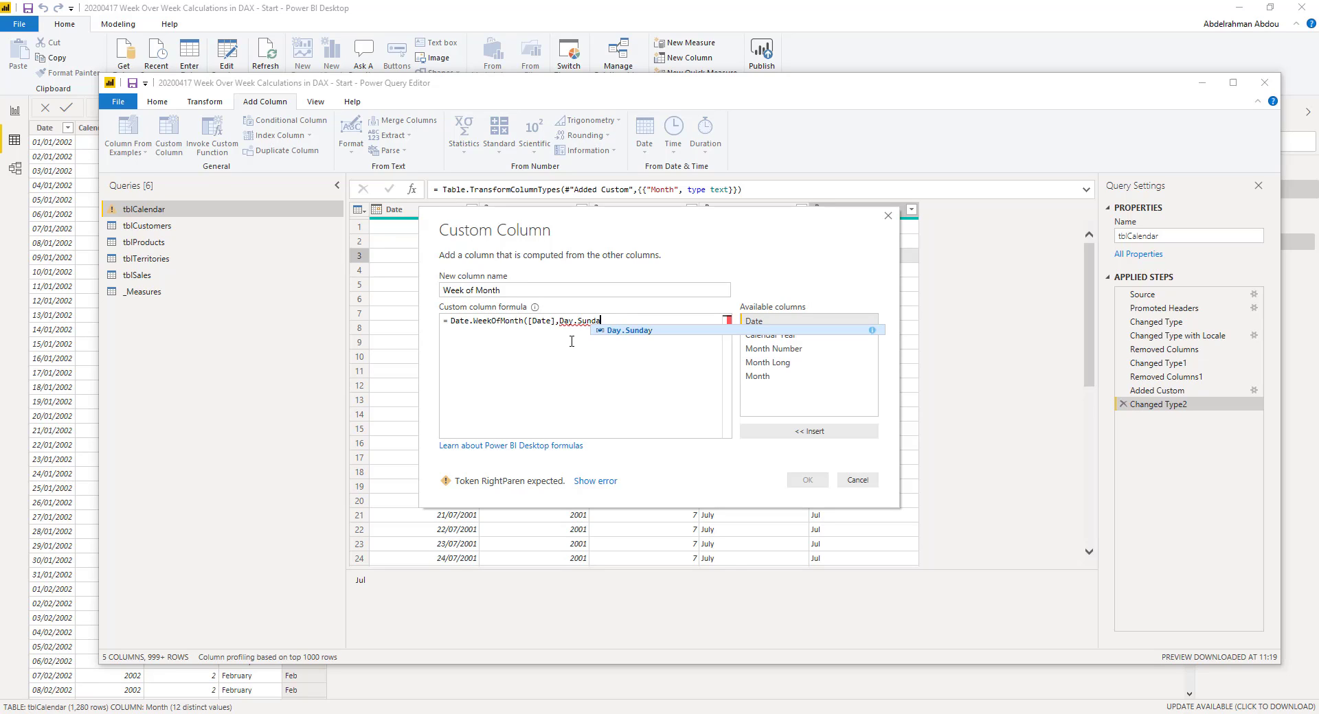
type("y)")
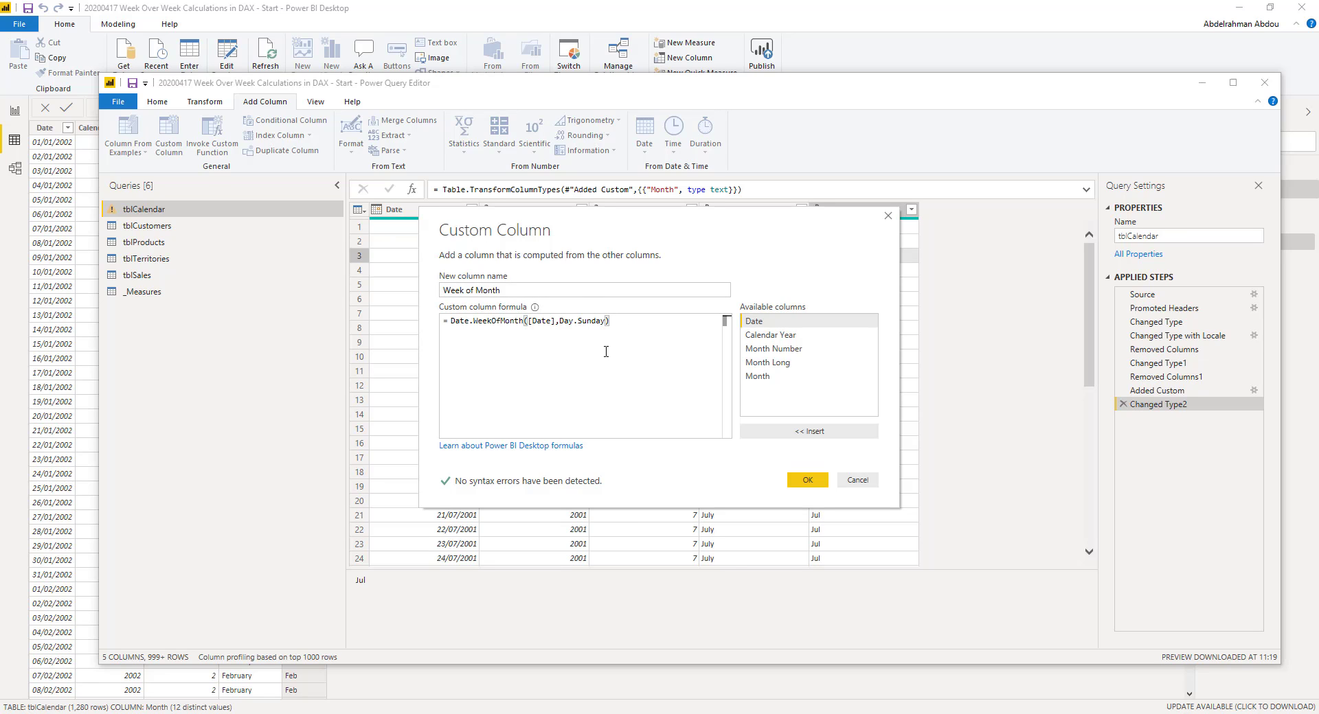
left_click(808, 480)
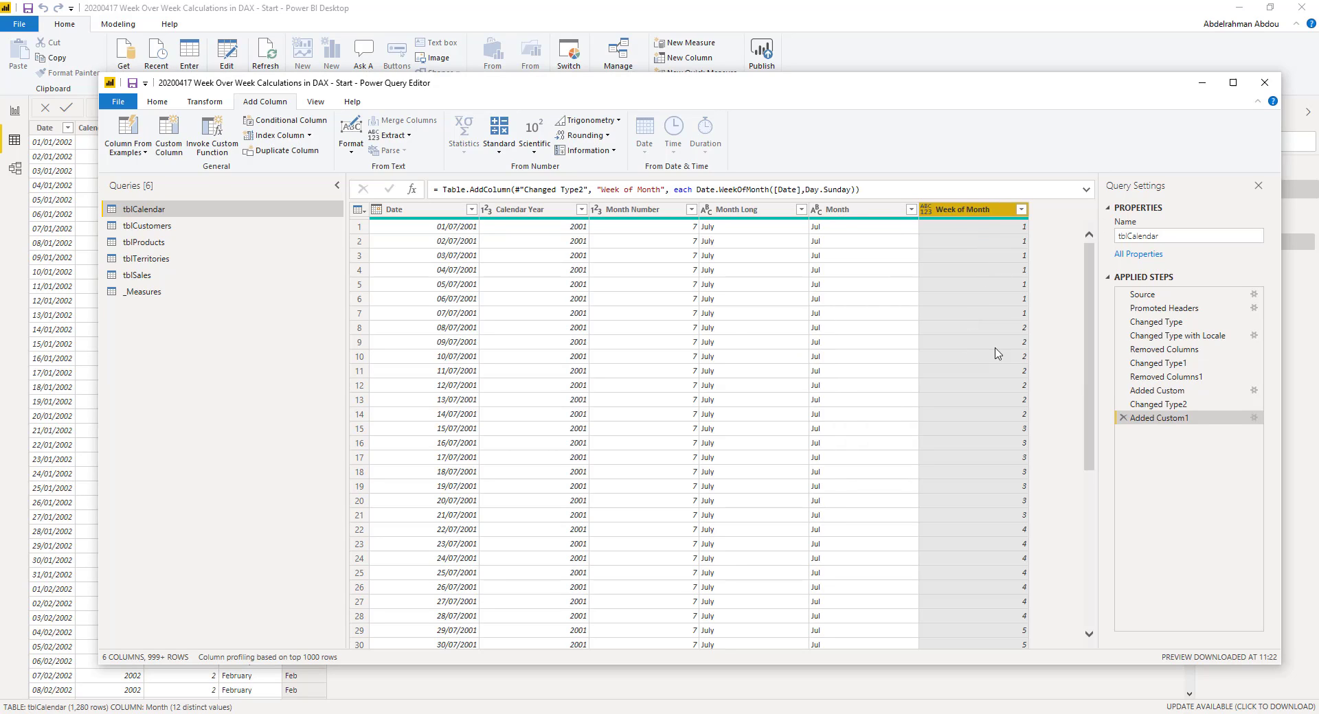
Set the data type of the Week of Month column to Whole Number
left_click(175, 102)
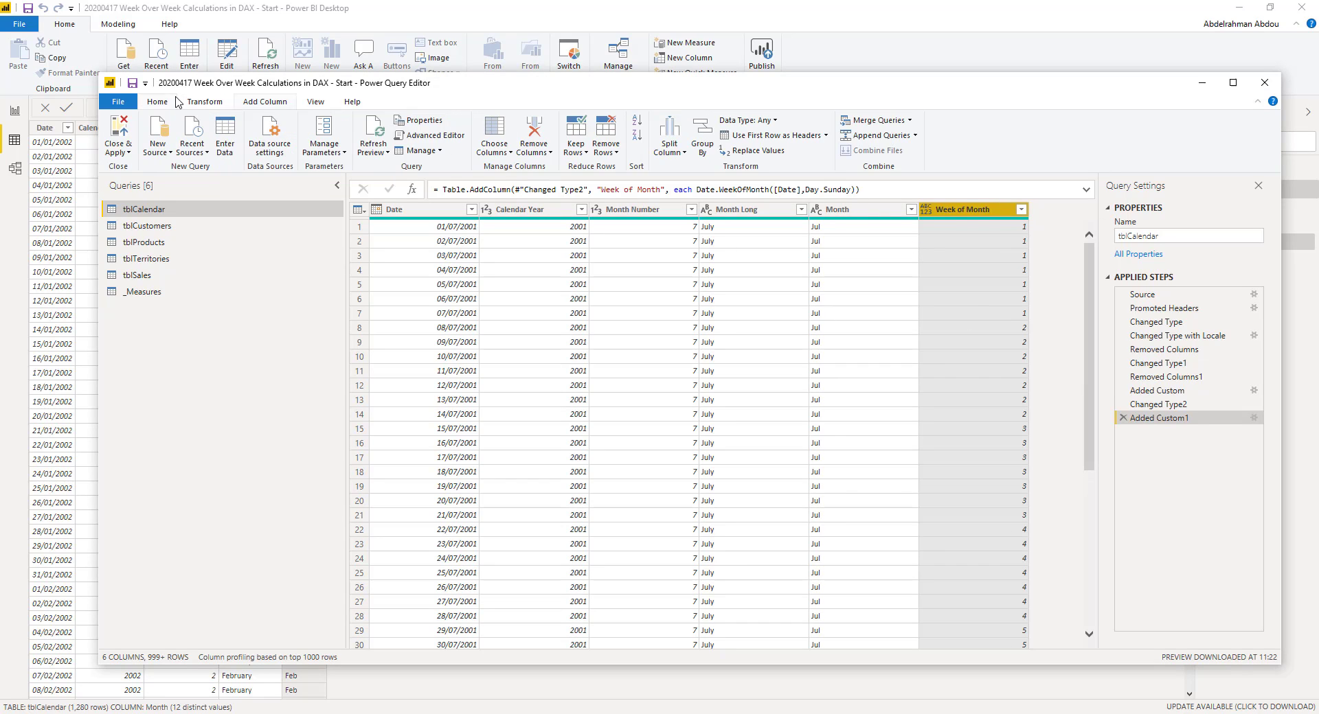
left_click(753, 122)
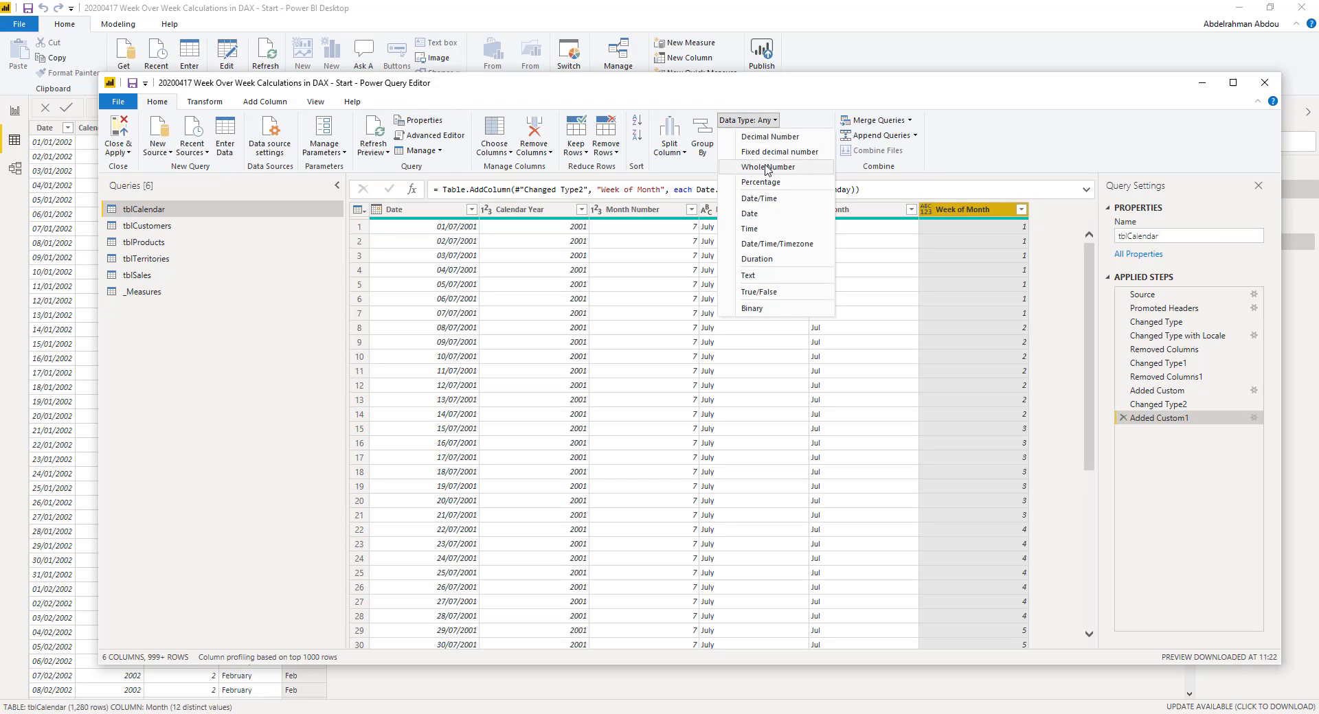
left_click(778, 168)
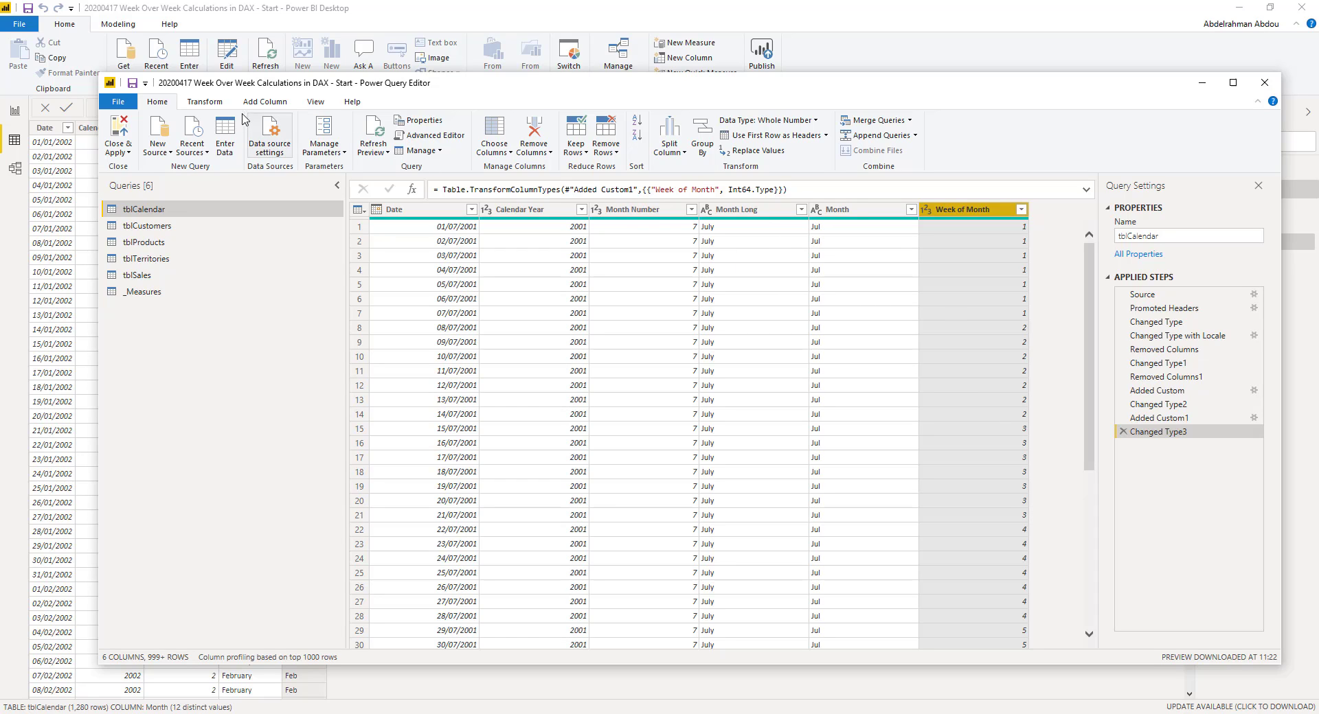
Examine the built-in date calculations for adding week columns from the Date column, without applying any
left_click(261, 103)
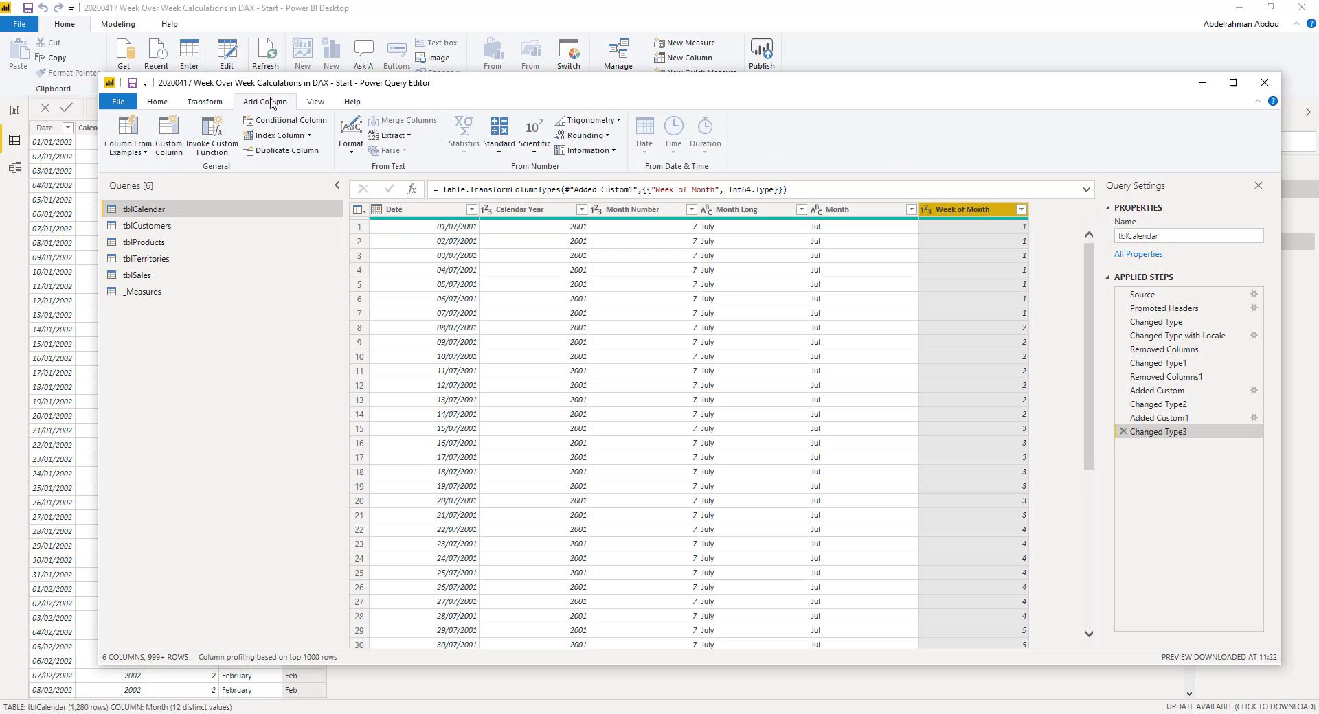
left_click(427, 210)
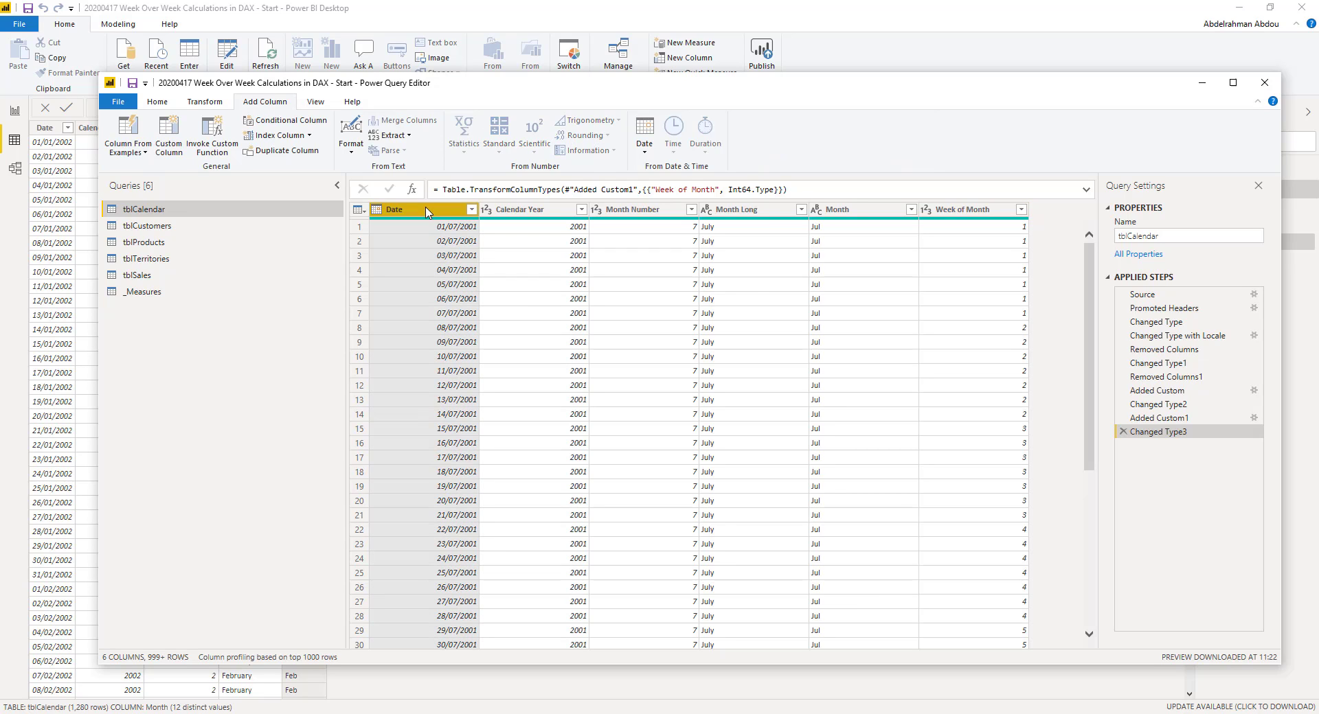
left_click(650, 147)
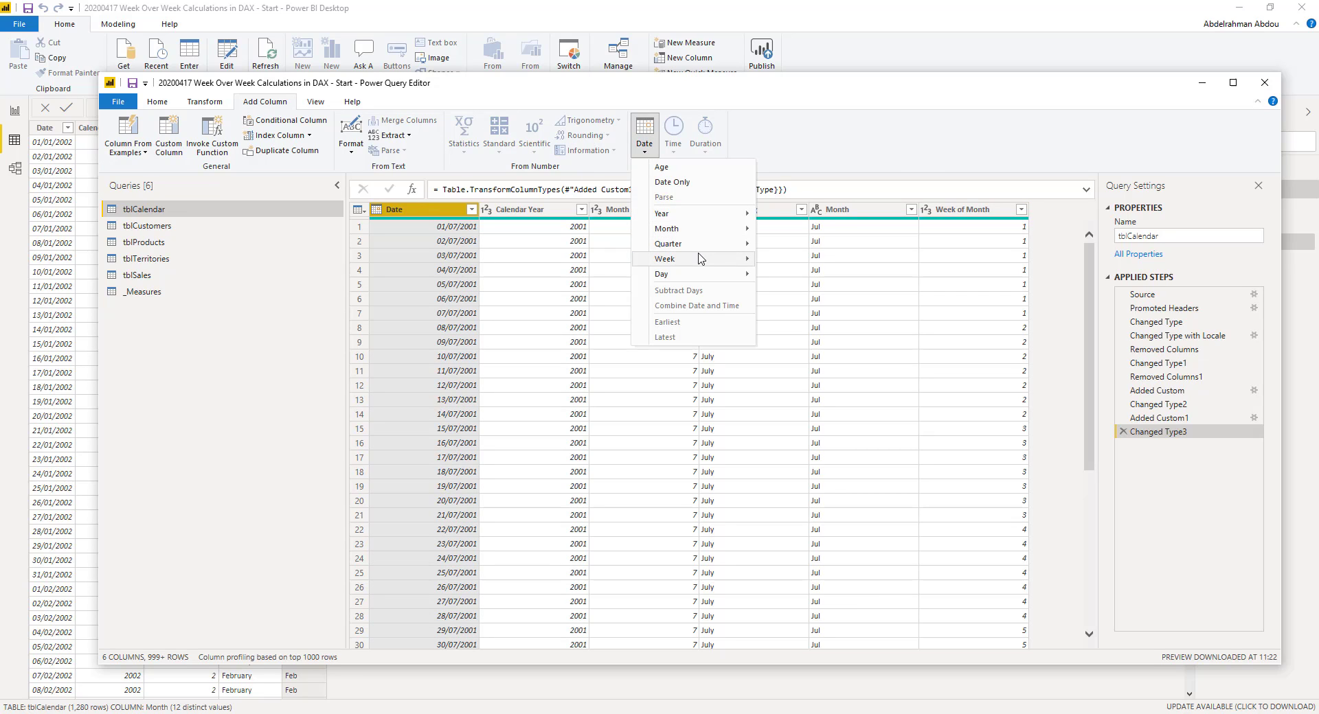
mouse_move(700, 261)
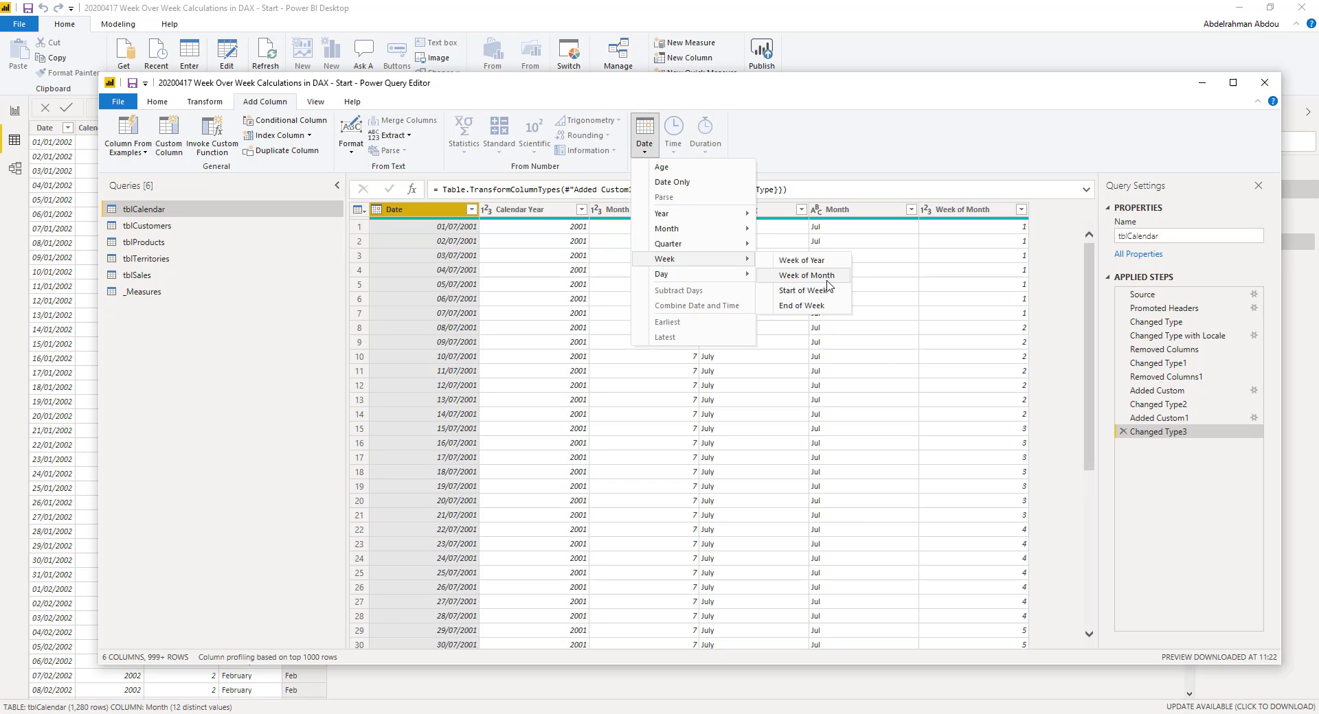
left_click(1004, 285)
left_click(989, 290)
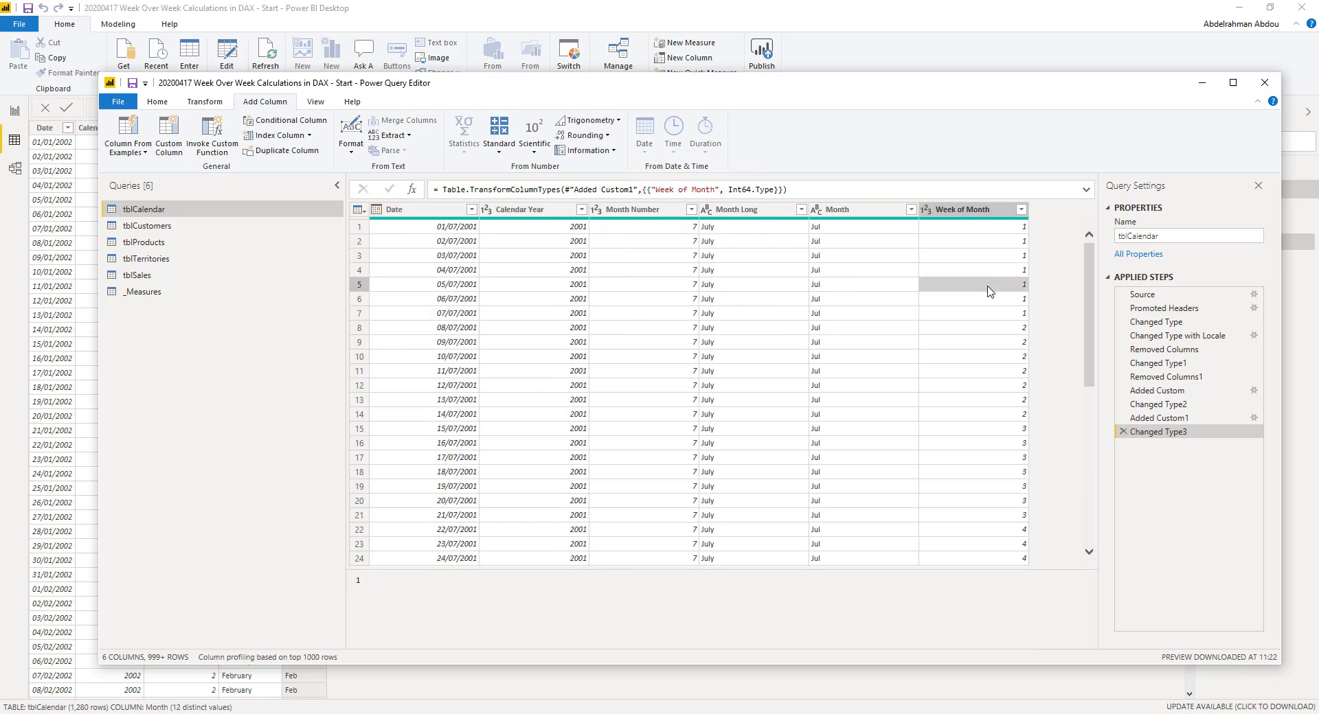
left_click(427, 212)
left_click(644, 134)
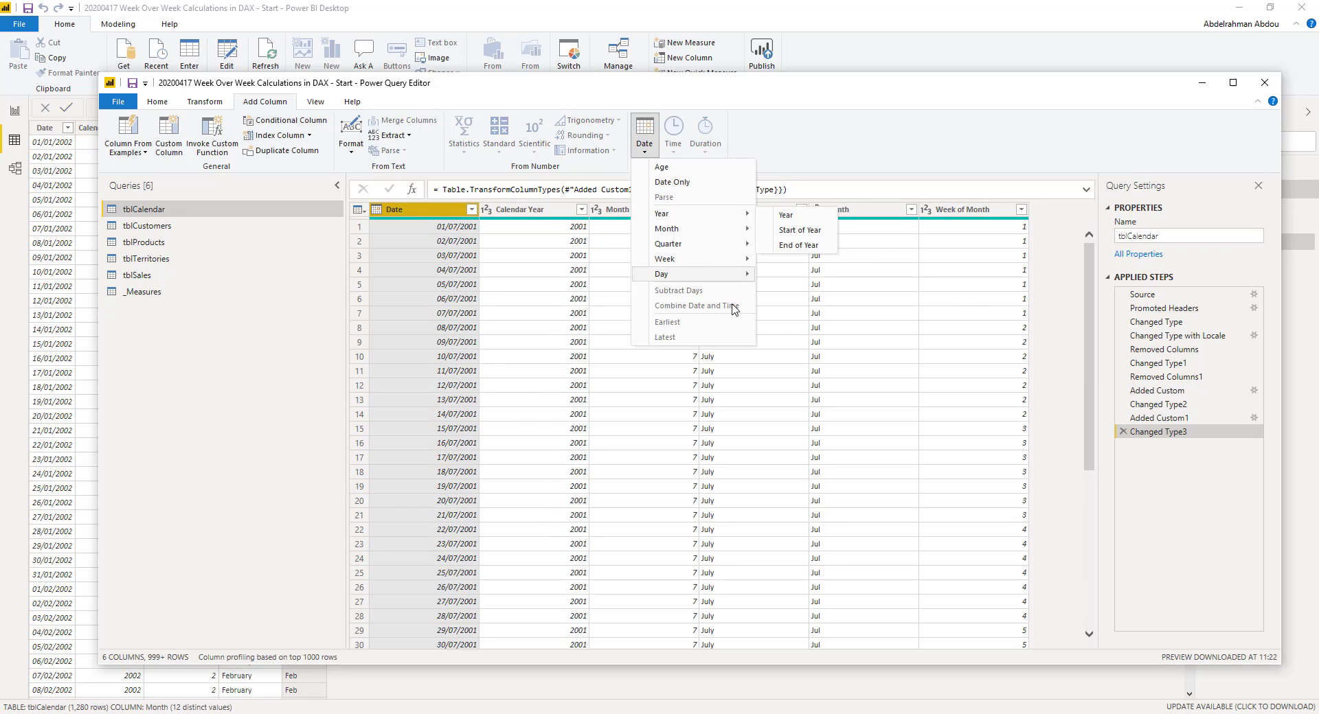
left_click(953, 245)
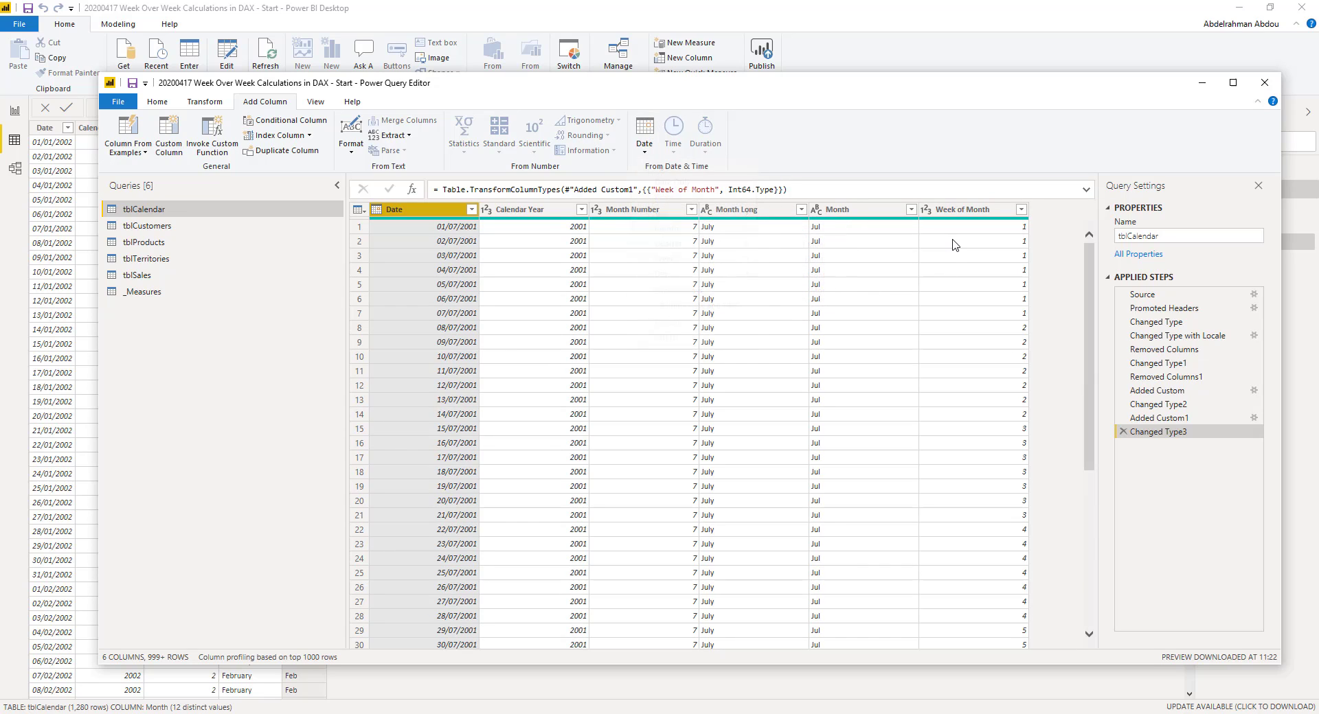
left_click(960, 256)
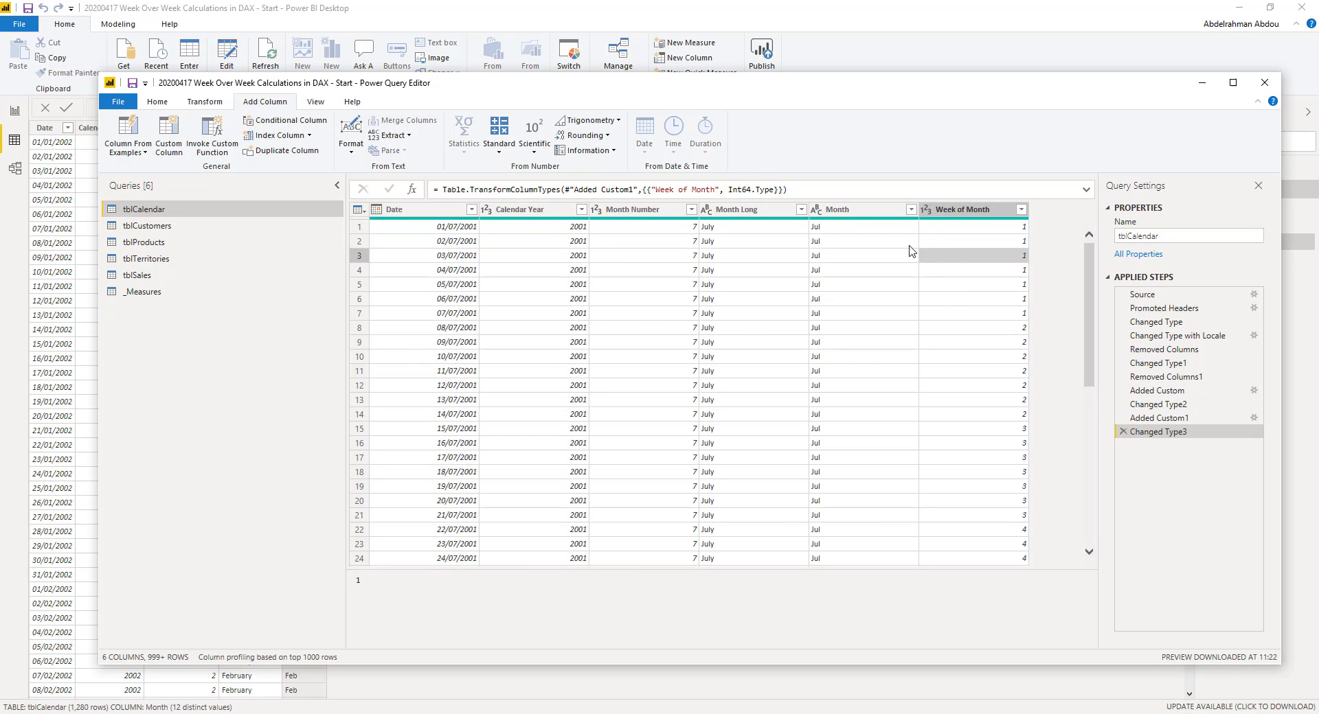
Start another custom column in tblCalendar and name it Week of Year
left_click(169, 134)
type("W")
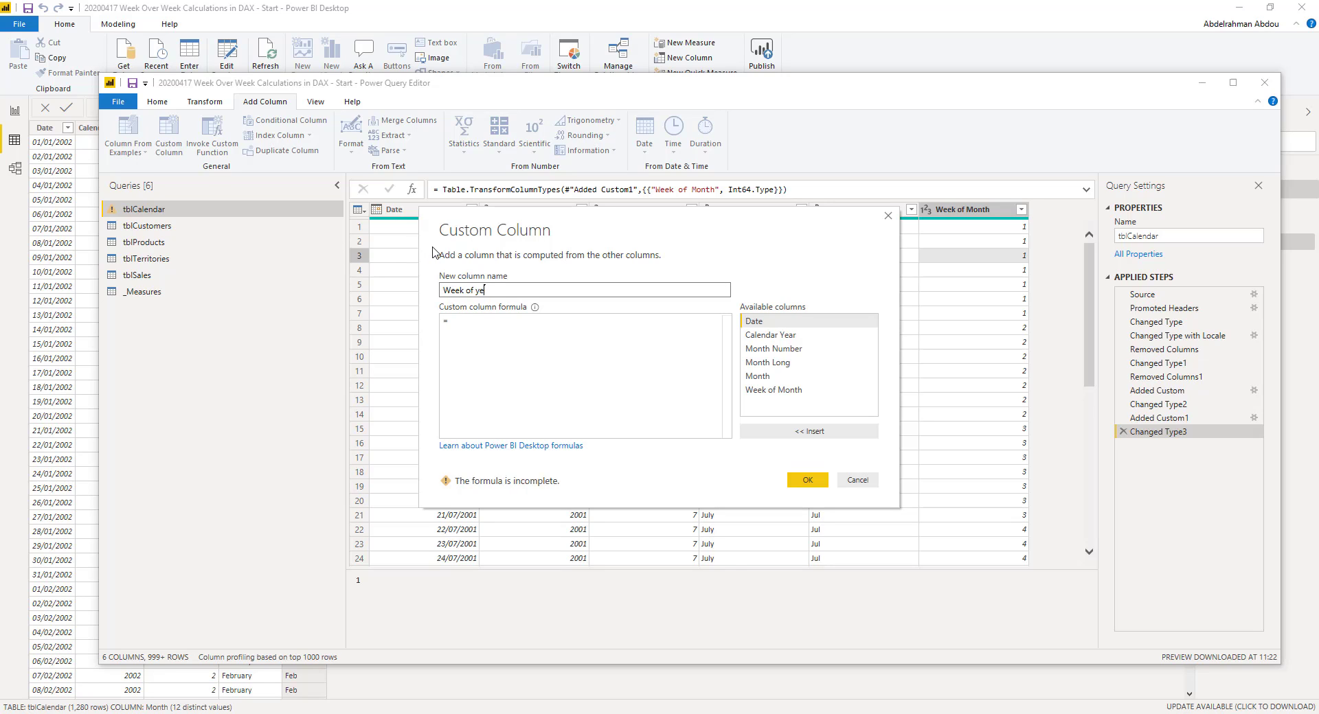
type("eek of ye")
key("BackSpace")
key("BackSpace")
Define the Week of Year column with the formula Date.WeekOfYear([Date],Day.Sunday) and add it to the table
left_click(474, 333)
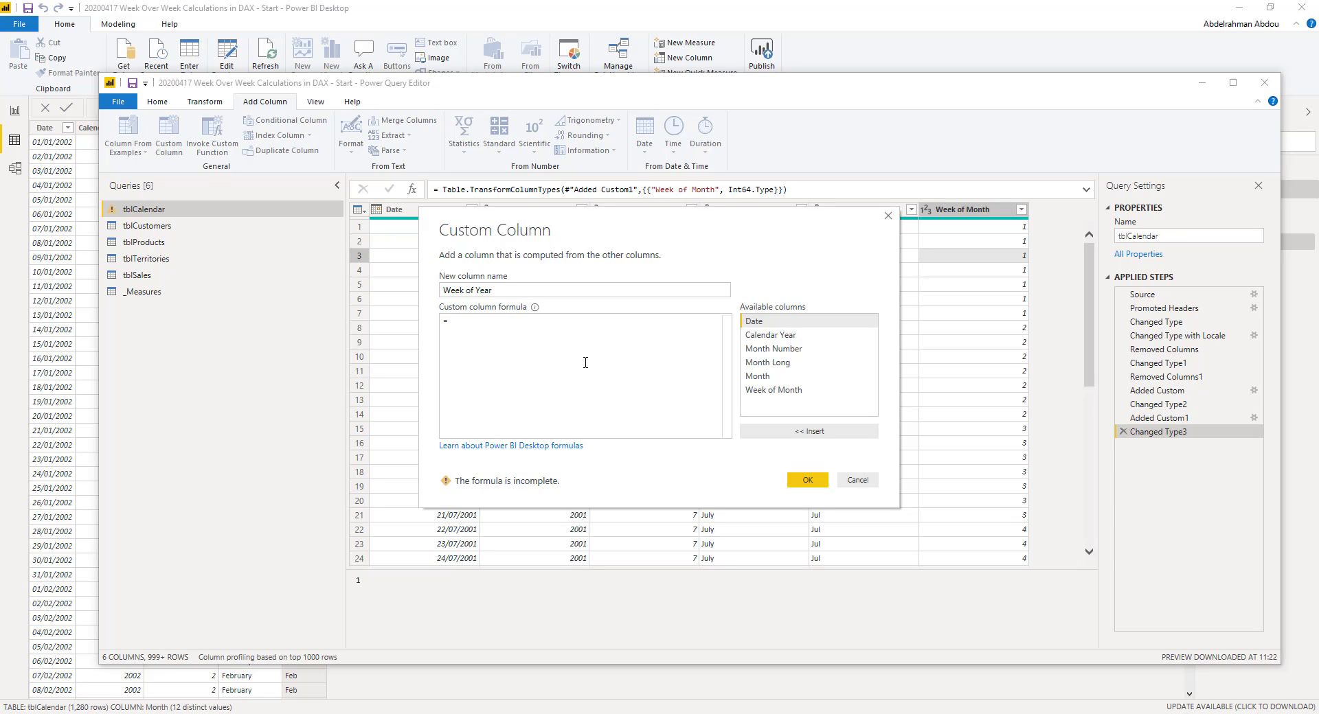
type("Date.Week")
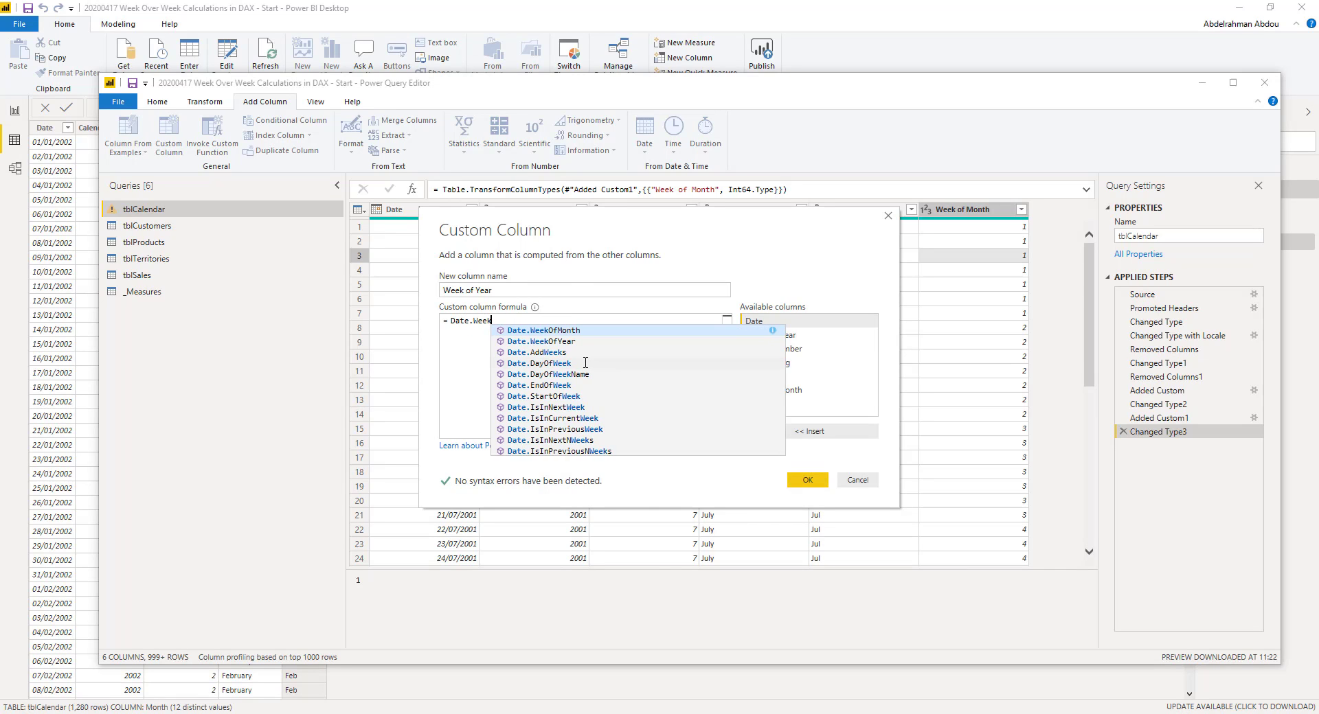
key("Down")
key("Tab")
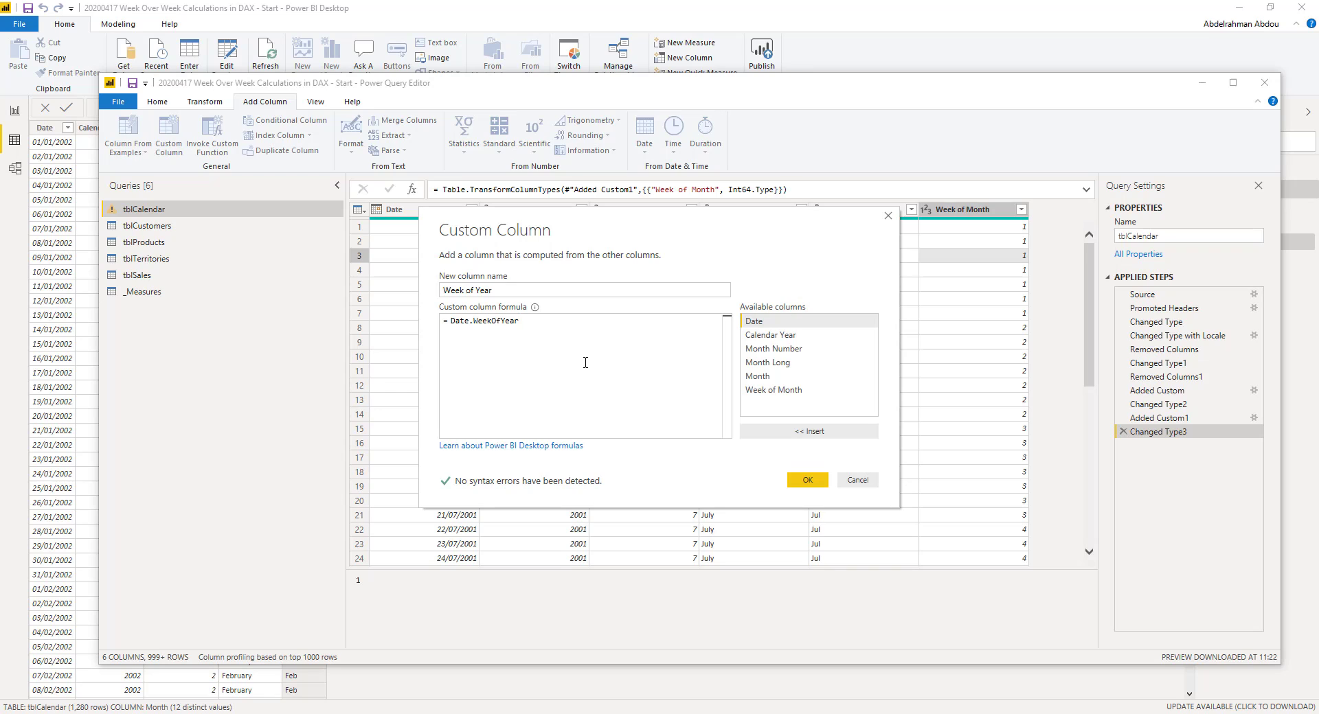
type("(")
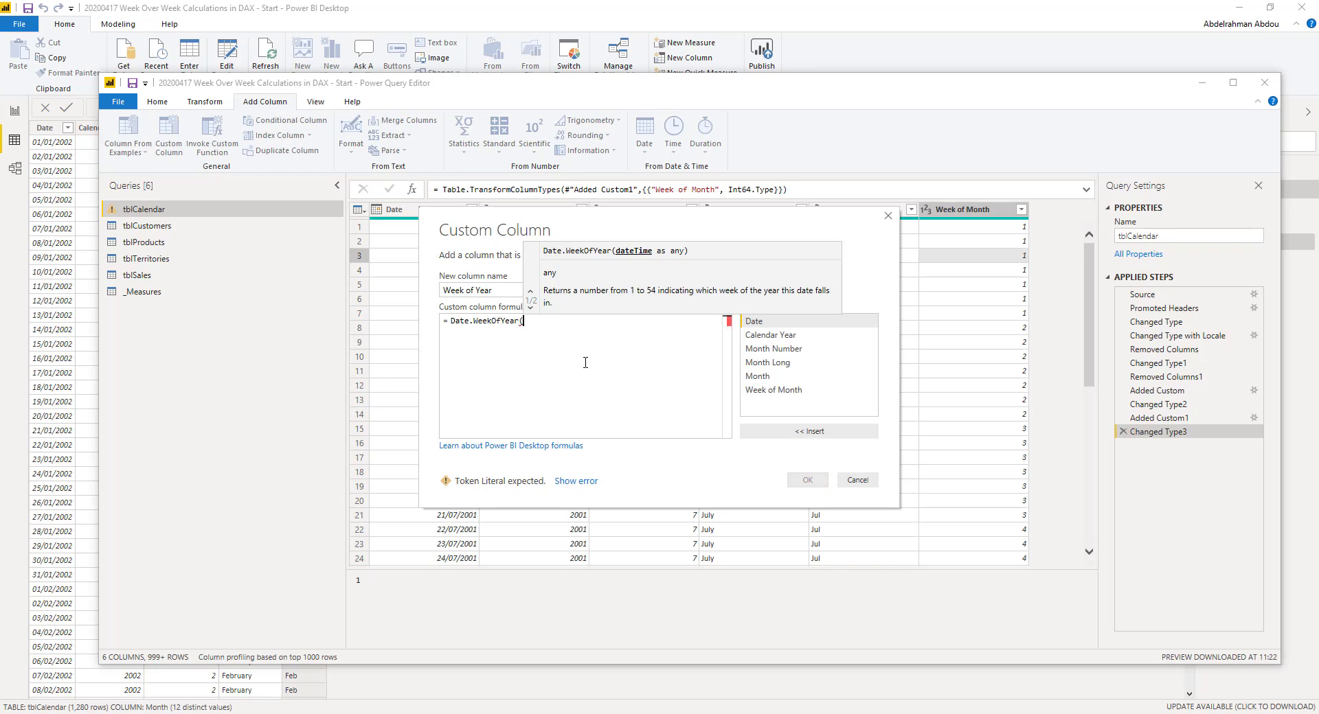
double_click(760, 324)
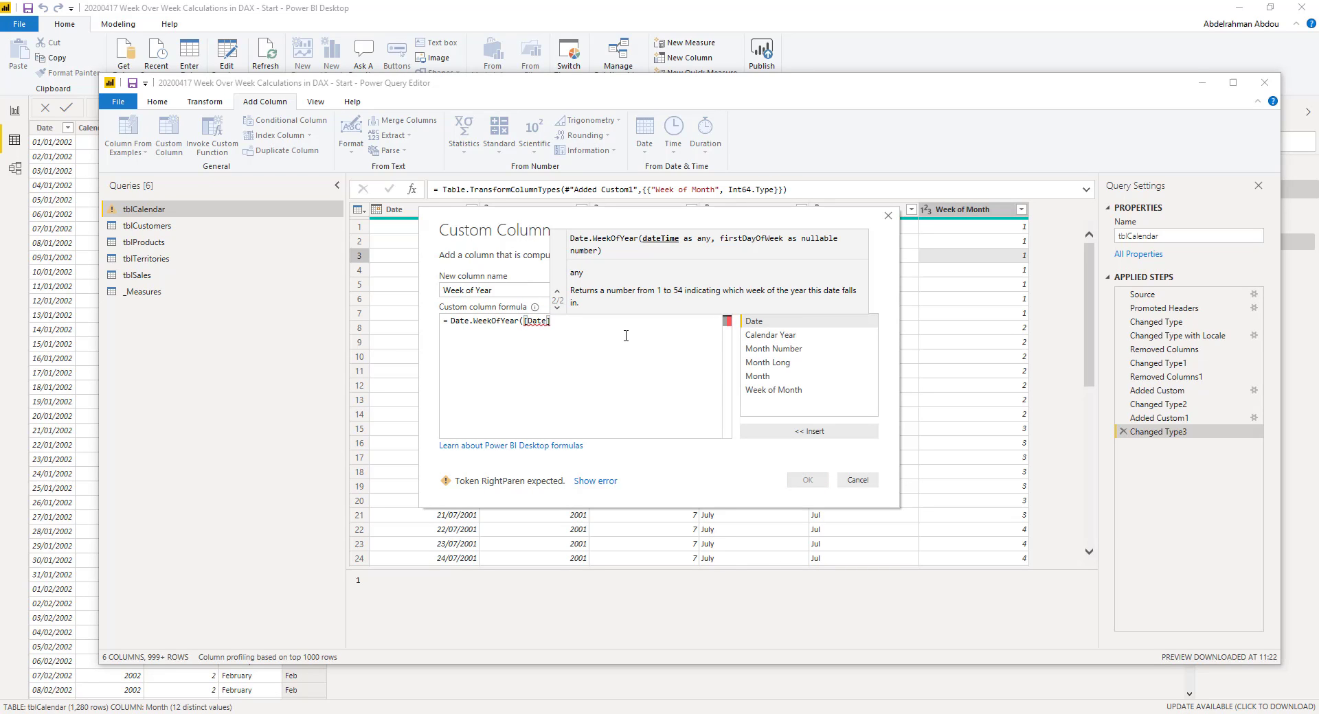
type(",")
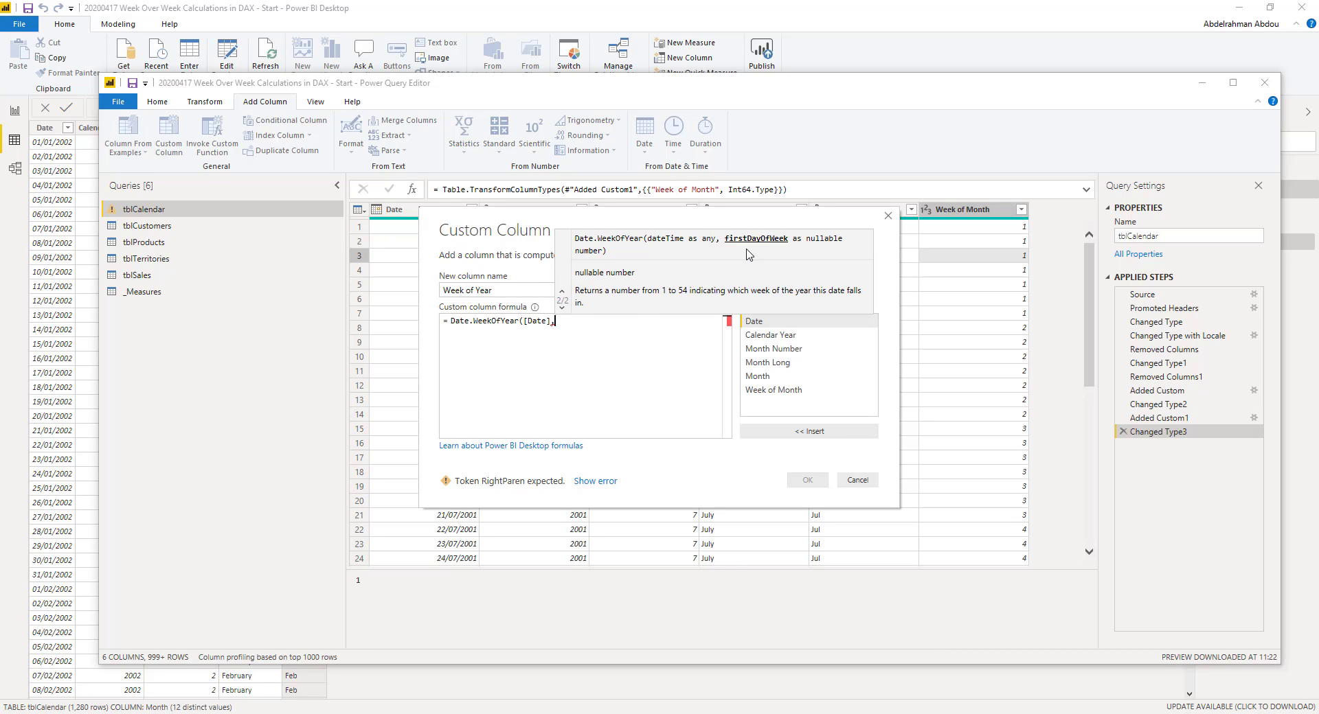
type("D")
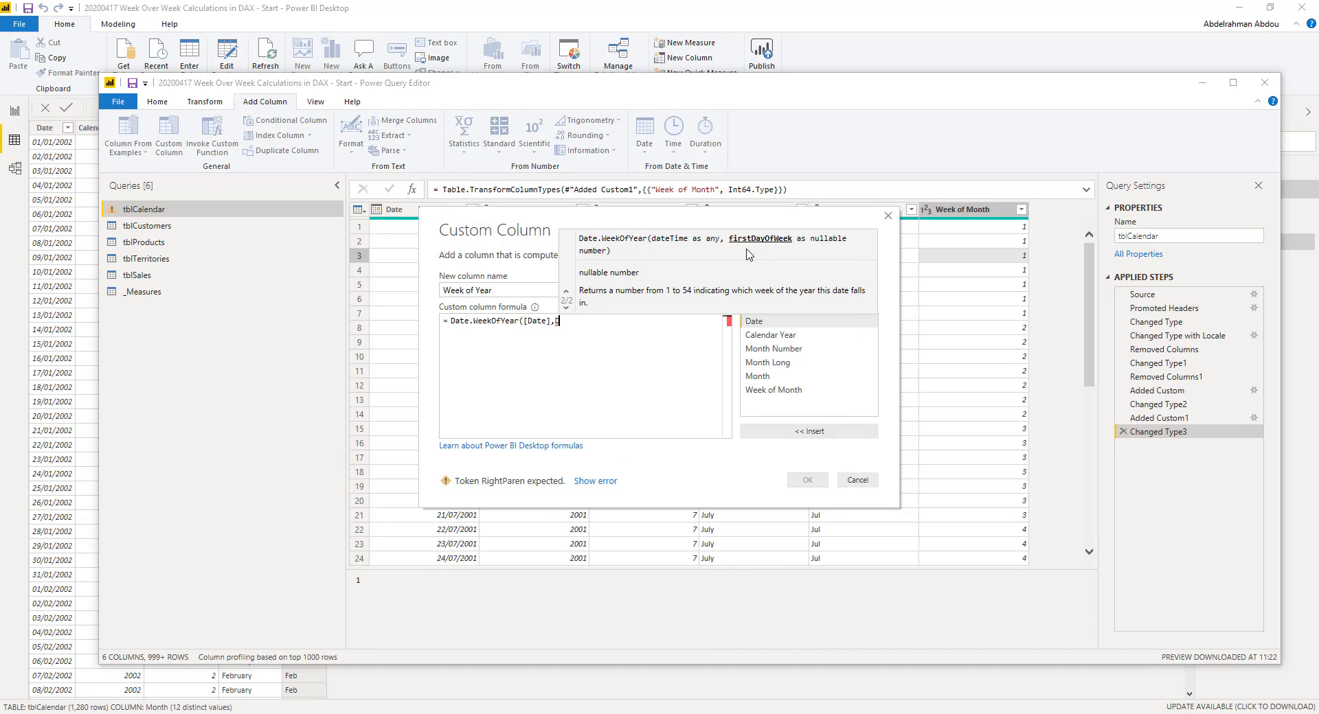
type("ay.Sunday")
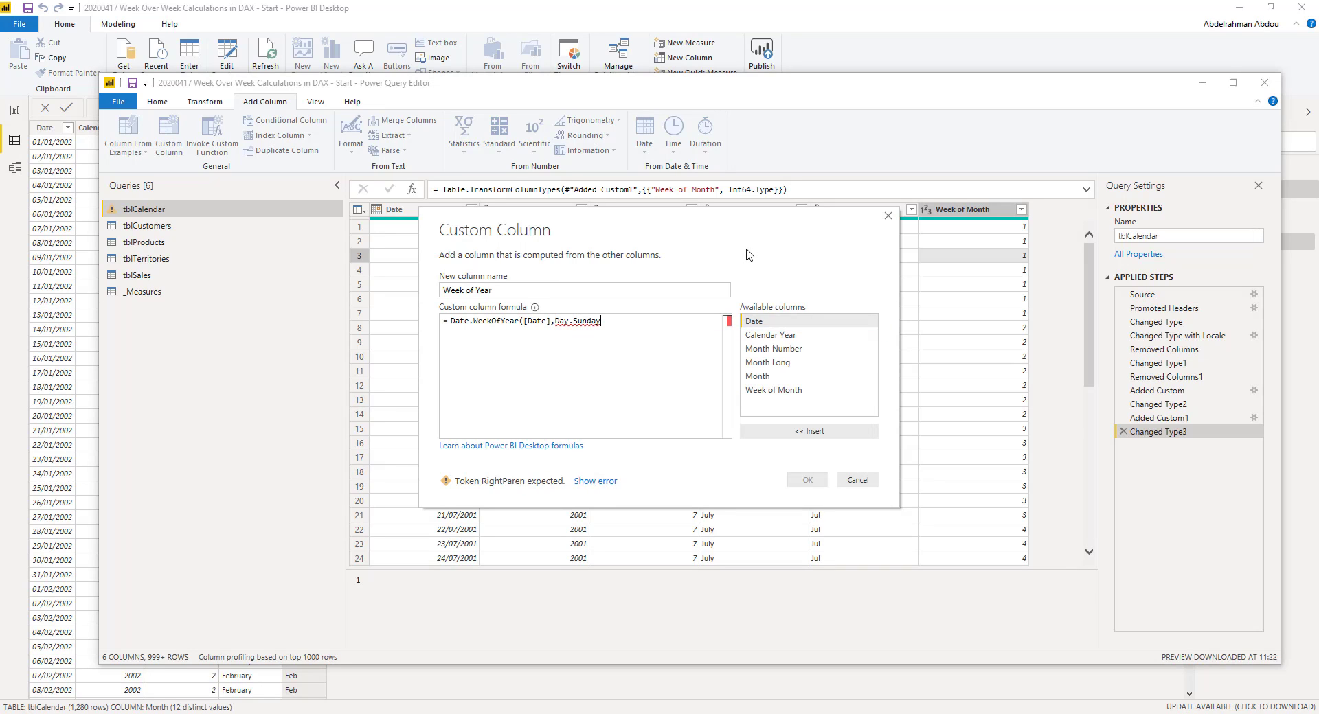
type(")")
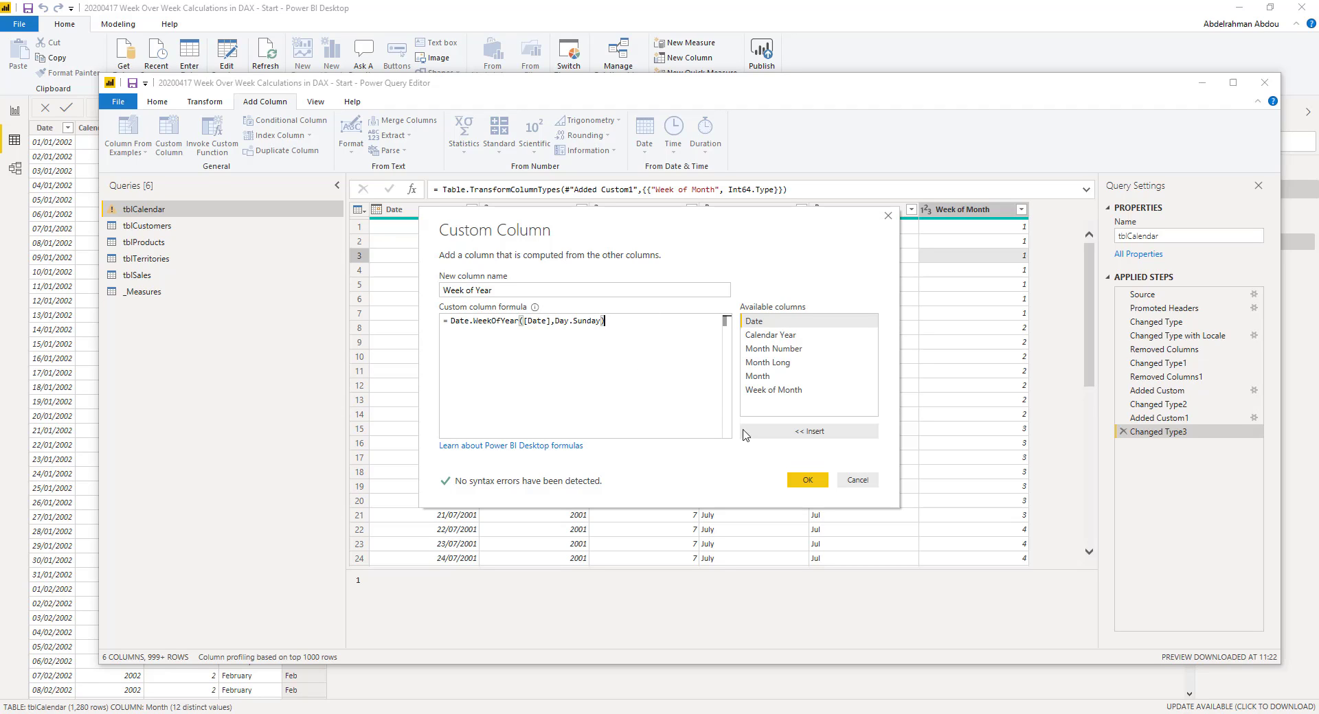
left_click(795, 483)
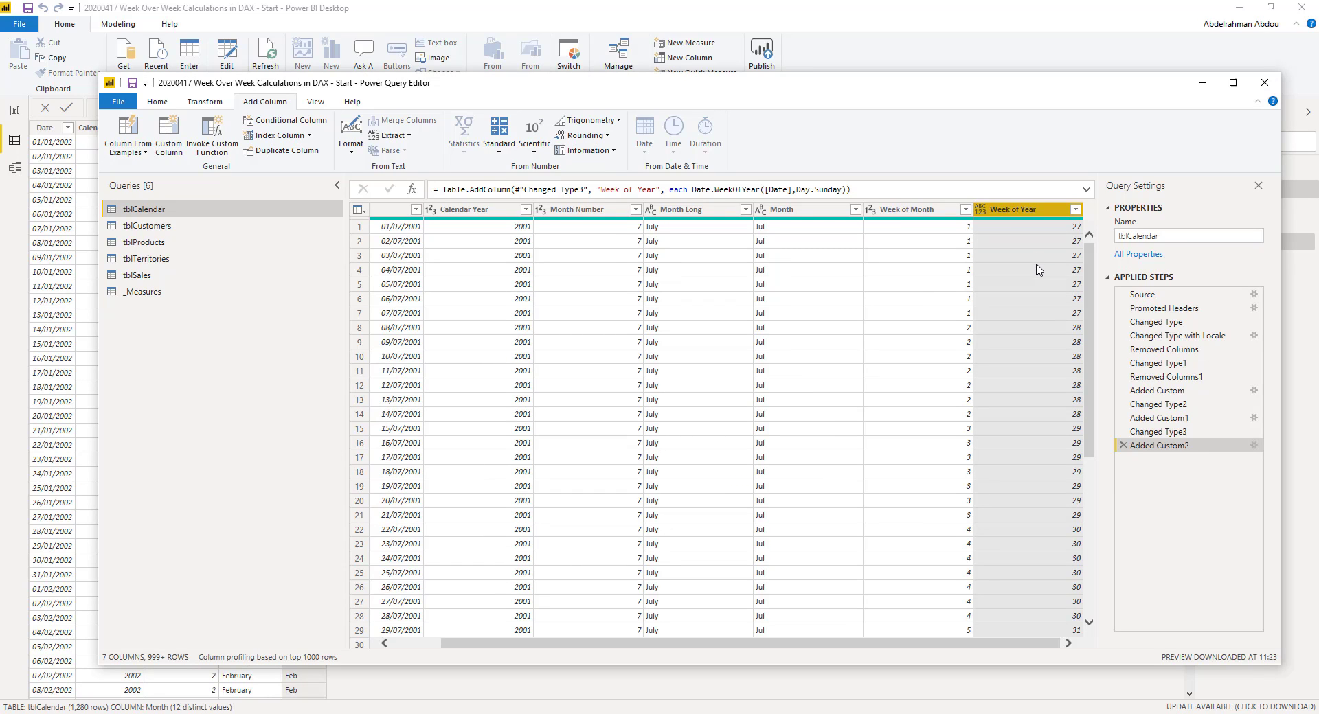
Set the data type of the Week of Year column to Whole Number
scroll(1043, 266, "down", 4)
scroll(1016, 272, "up", 4)
left_click(162, 105)
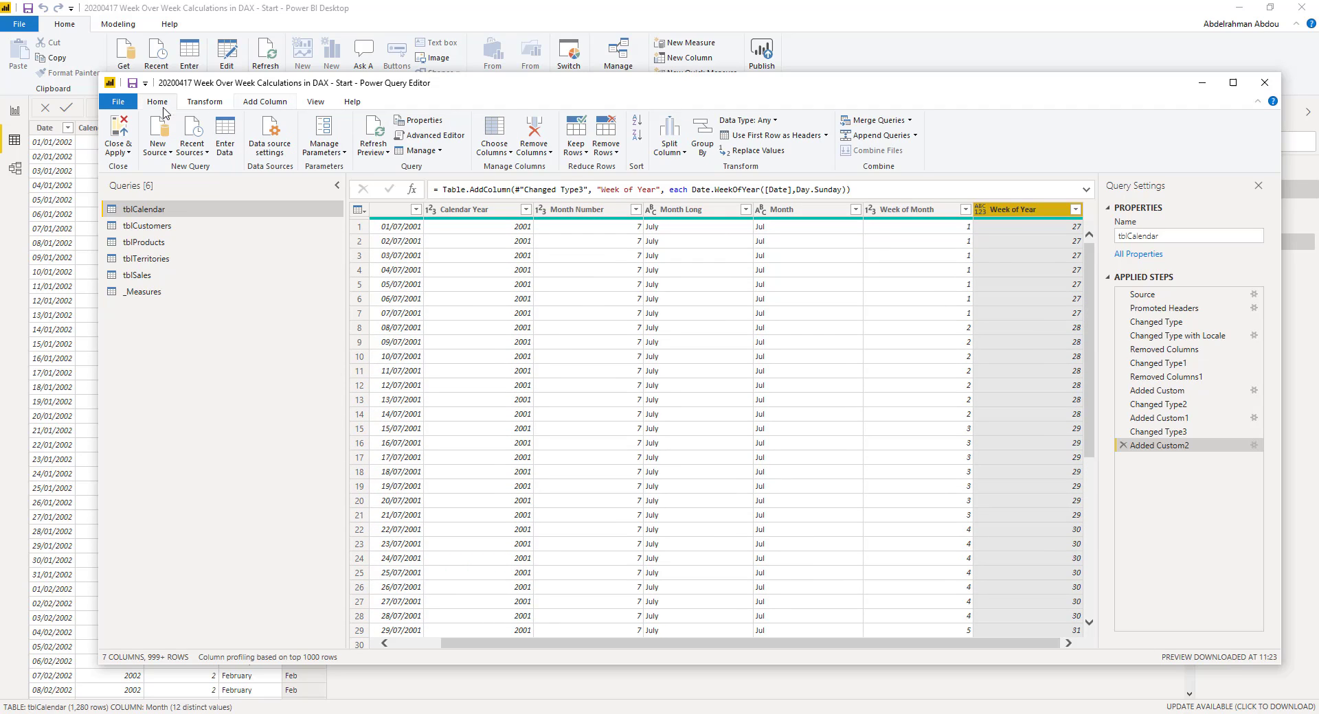
left_click(760, 121)
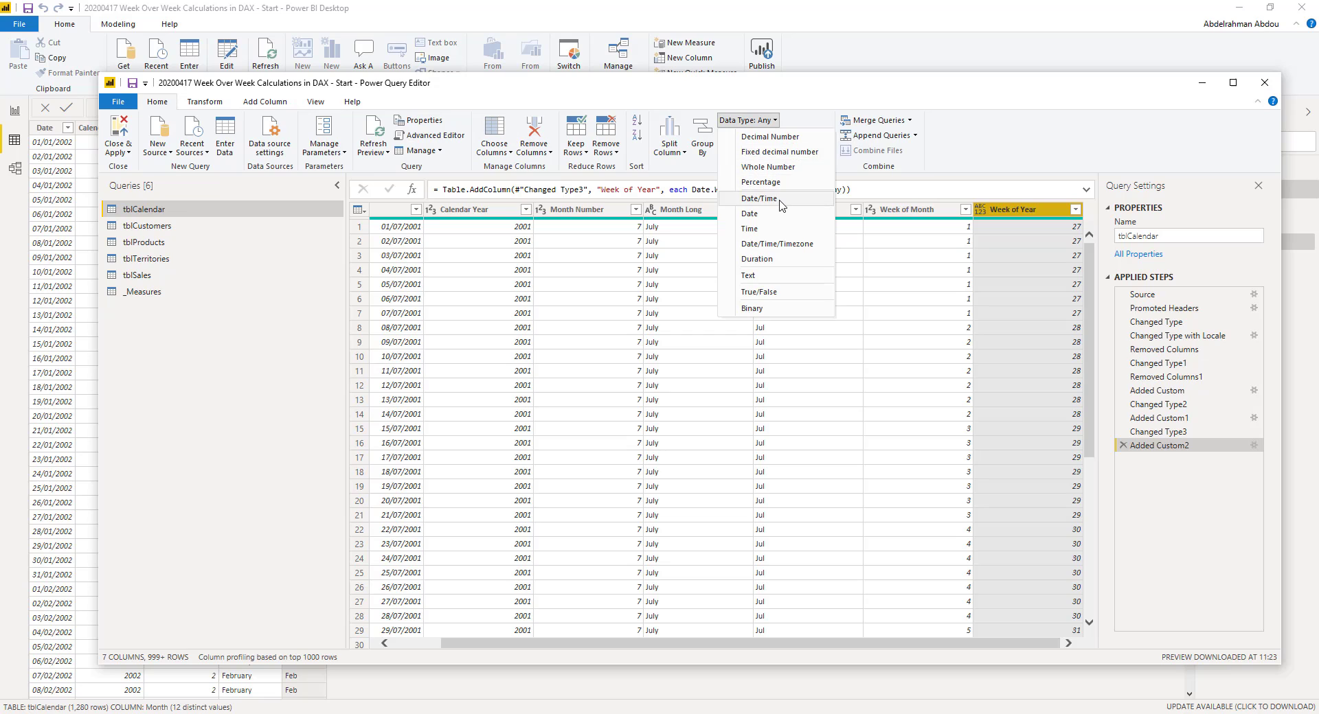
left_click(792, 167)
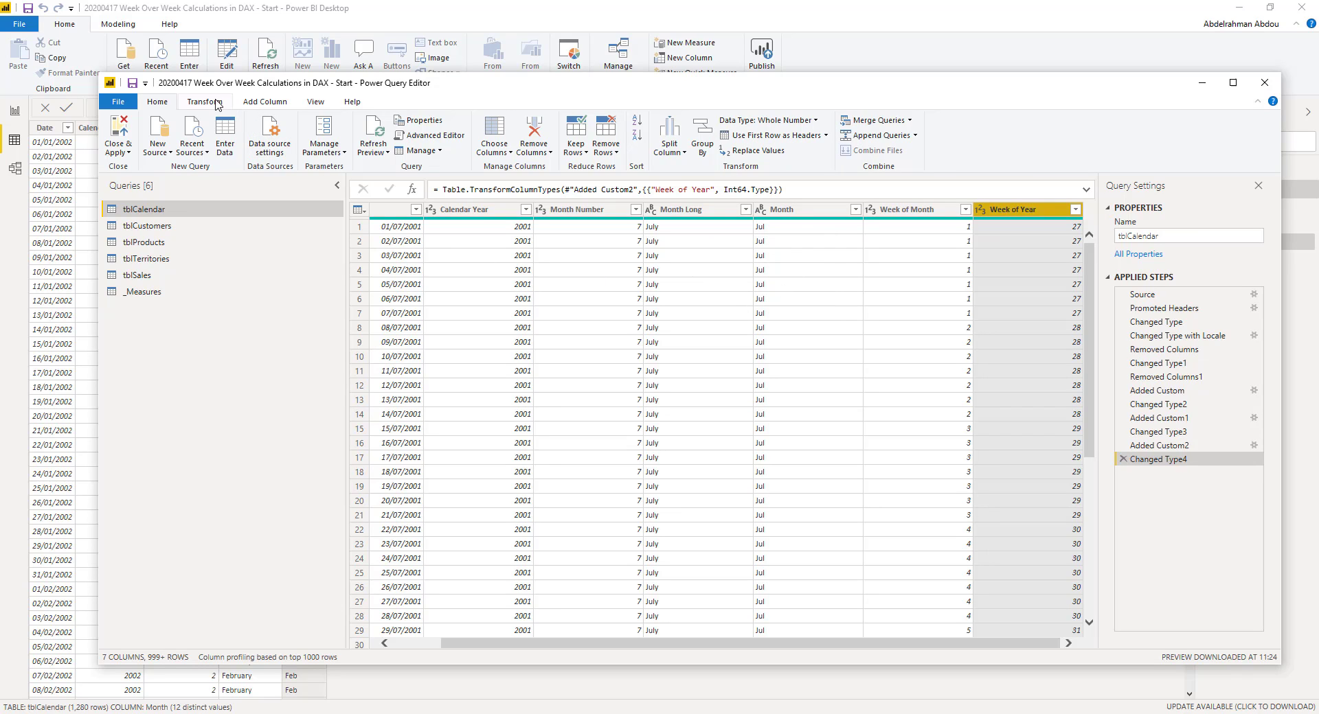
Start another custom column in tblCalendar and name it Day of Week
left_click(255, 103)
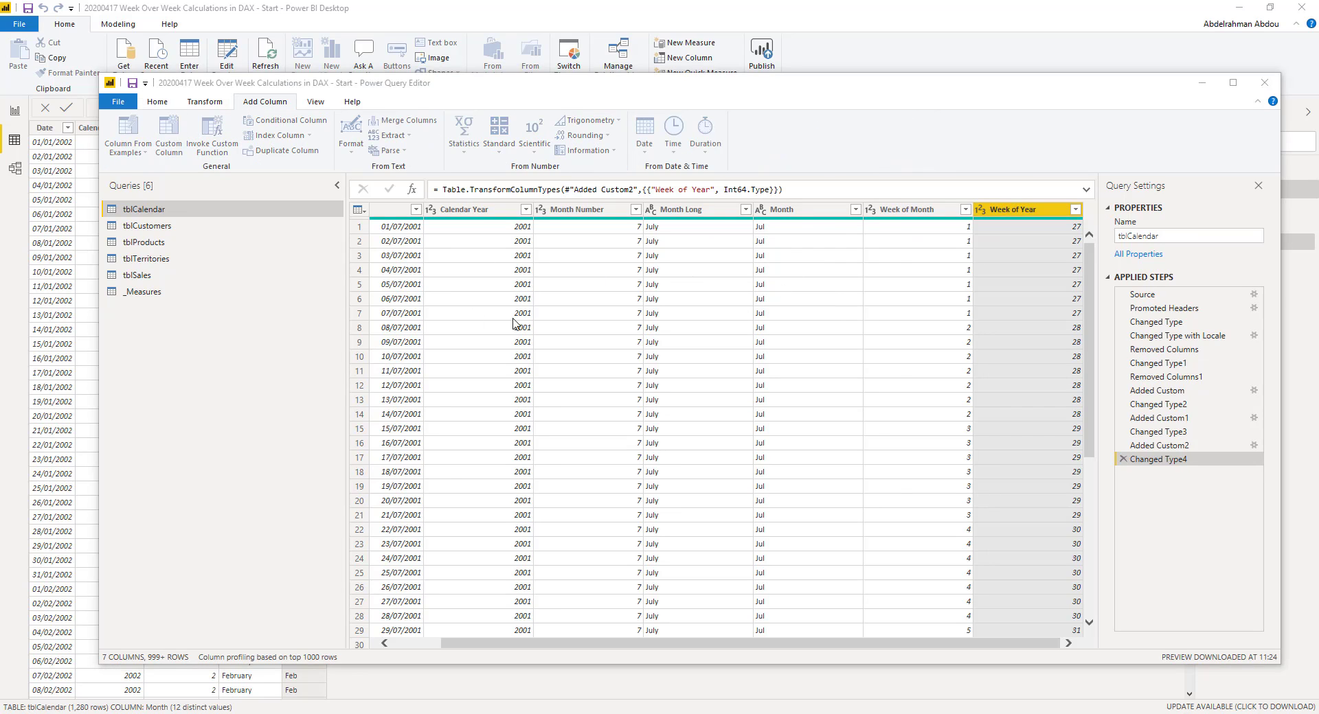
type("D")
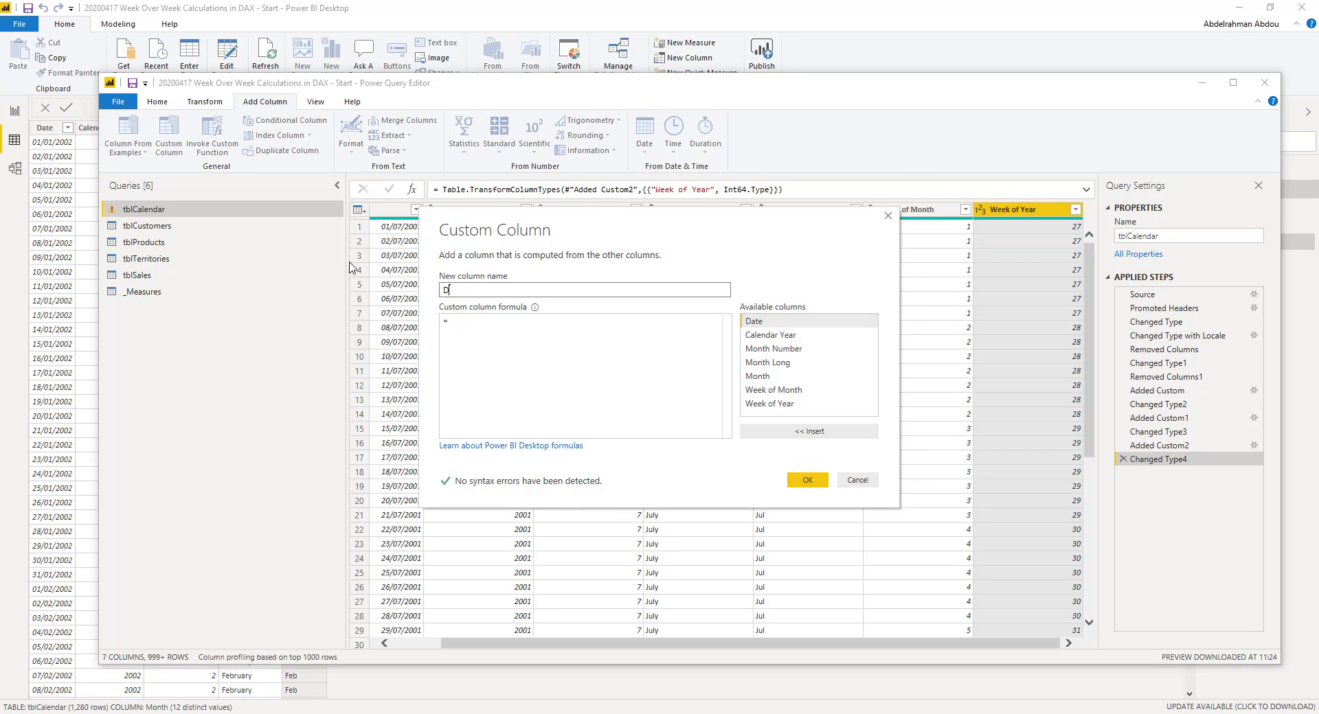
type("ay of Week")
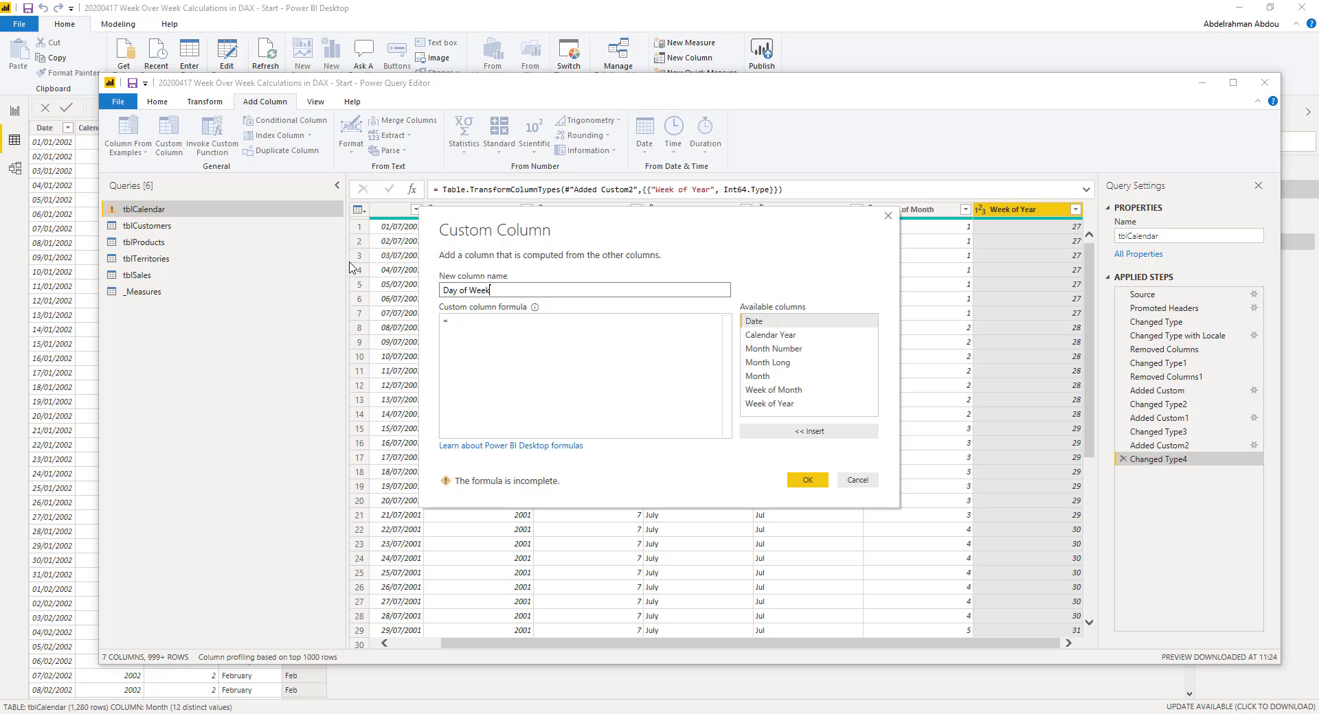
key("Tab")
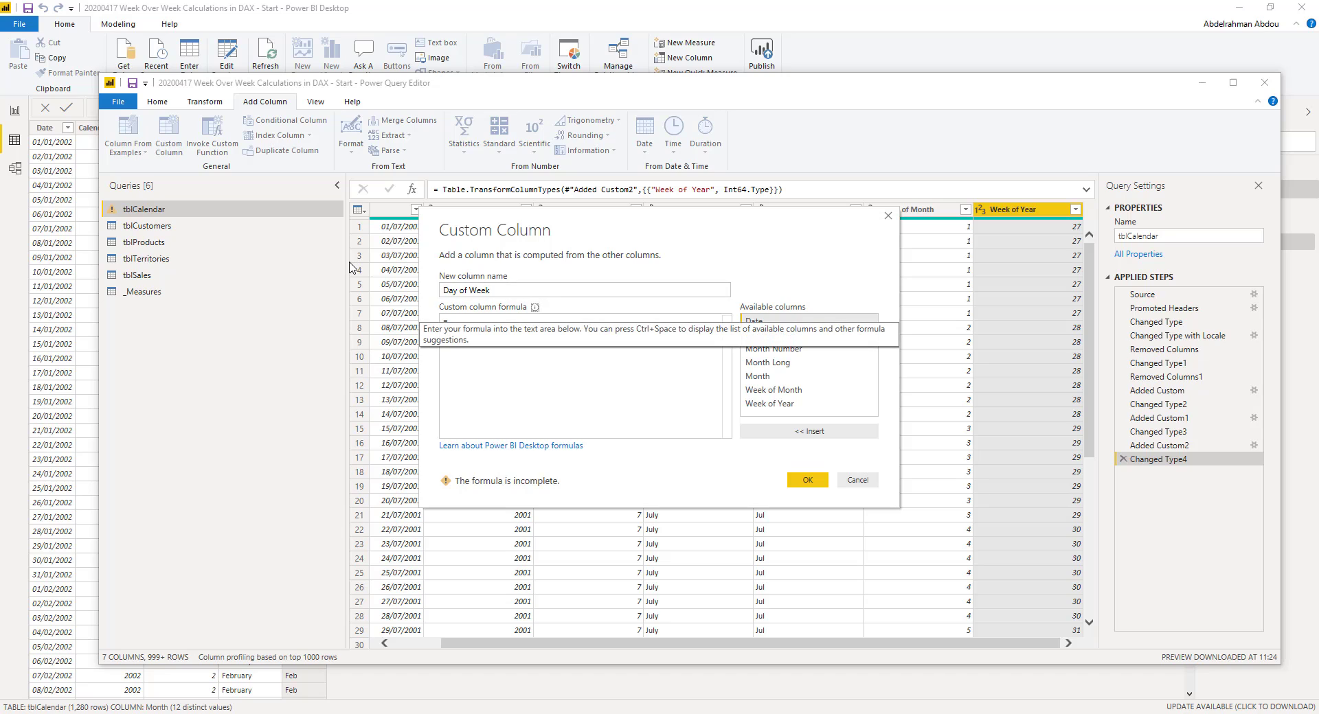
Define the Day of Week column with the formula Date.DayOfWeek([Date],Day.Sunday) and add it to the table
left_click(509, 341)
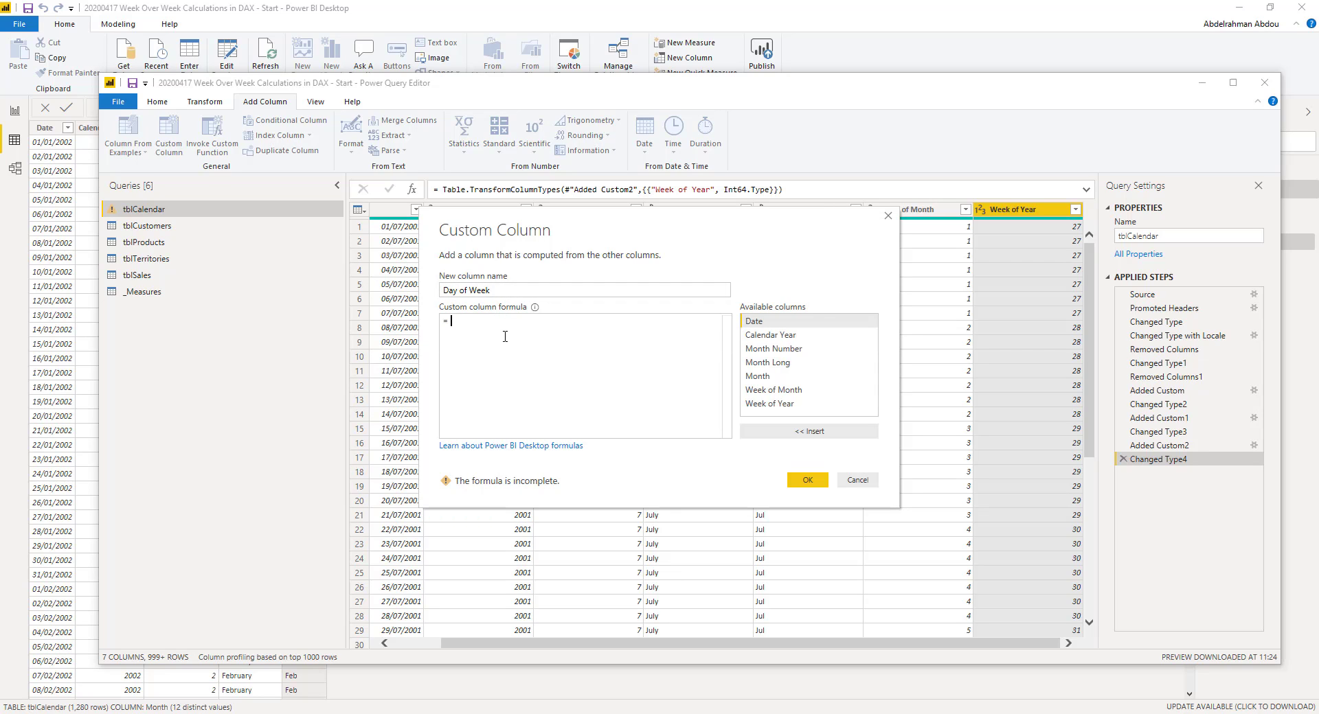
type("Da")
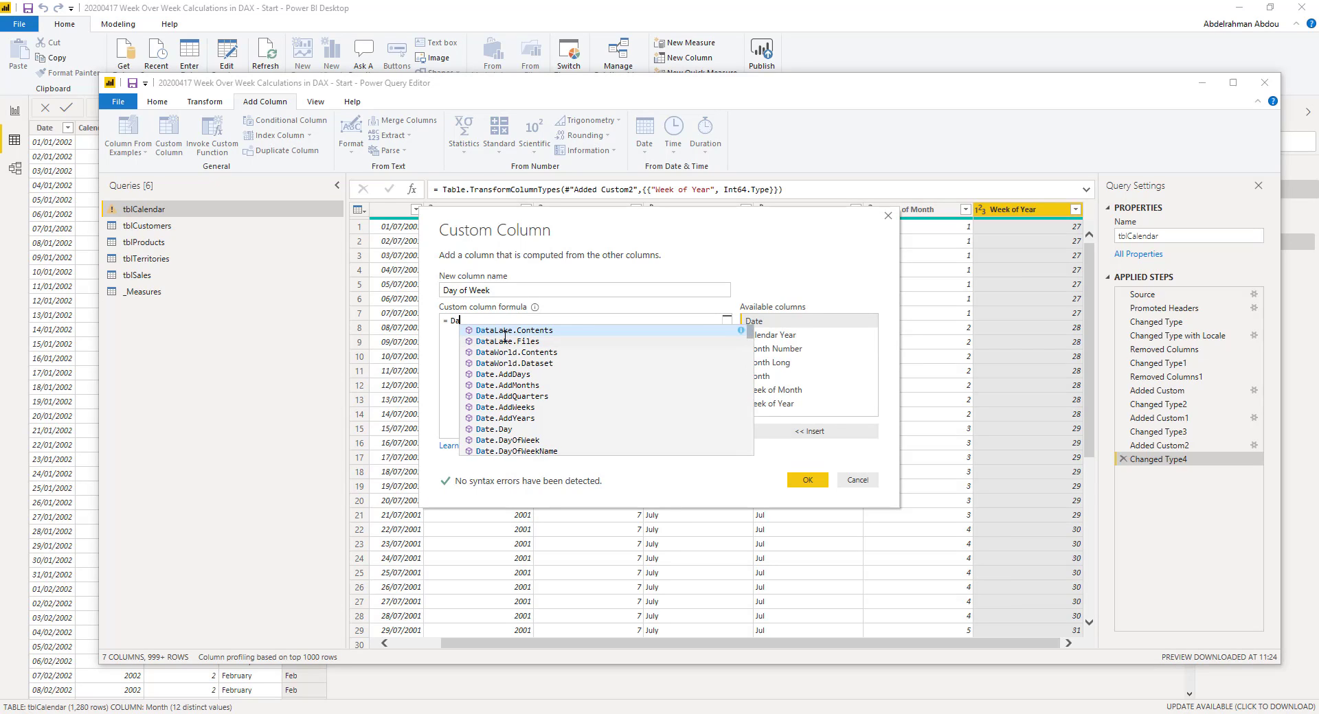
type("te.Day")
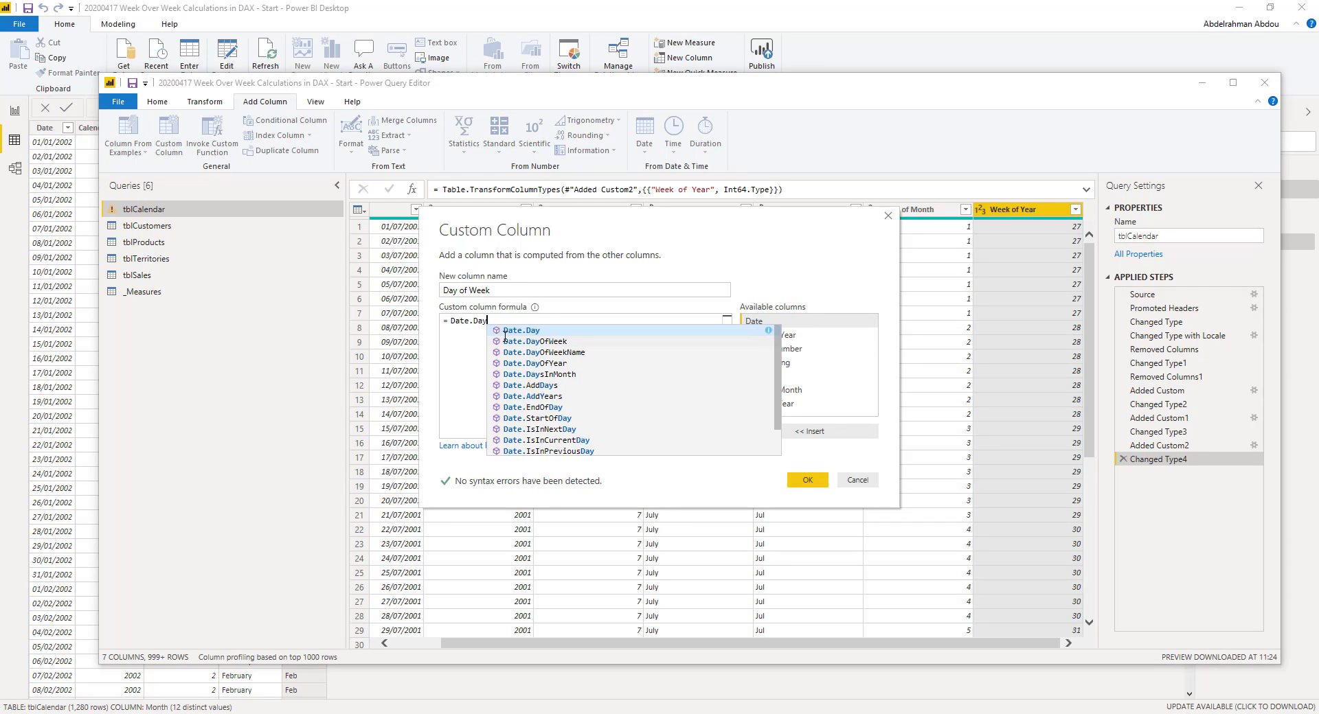
left_click(505, 336)
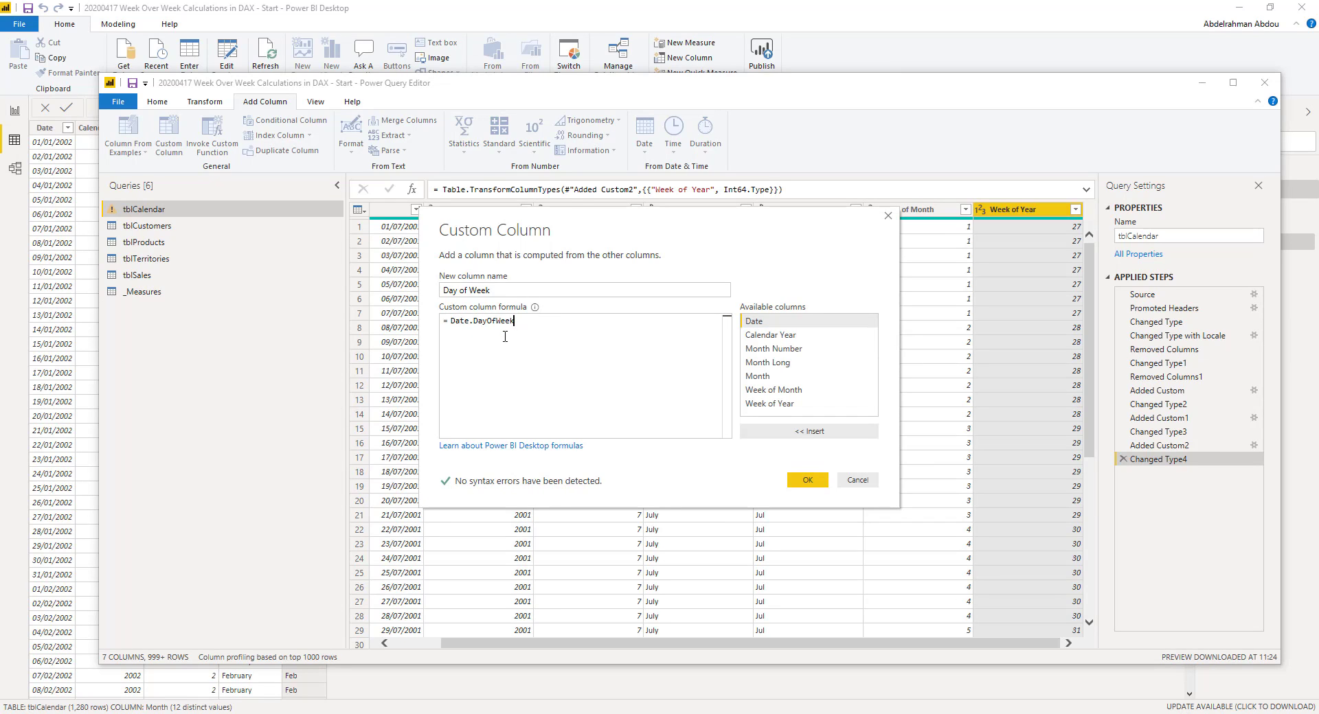
type("(")
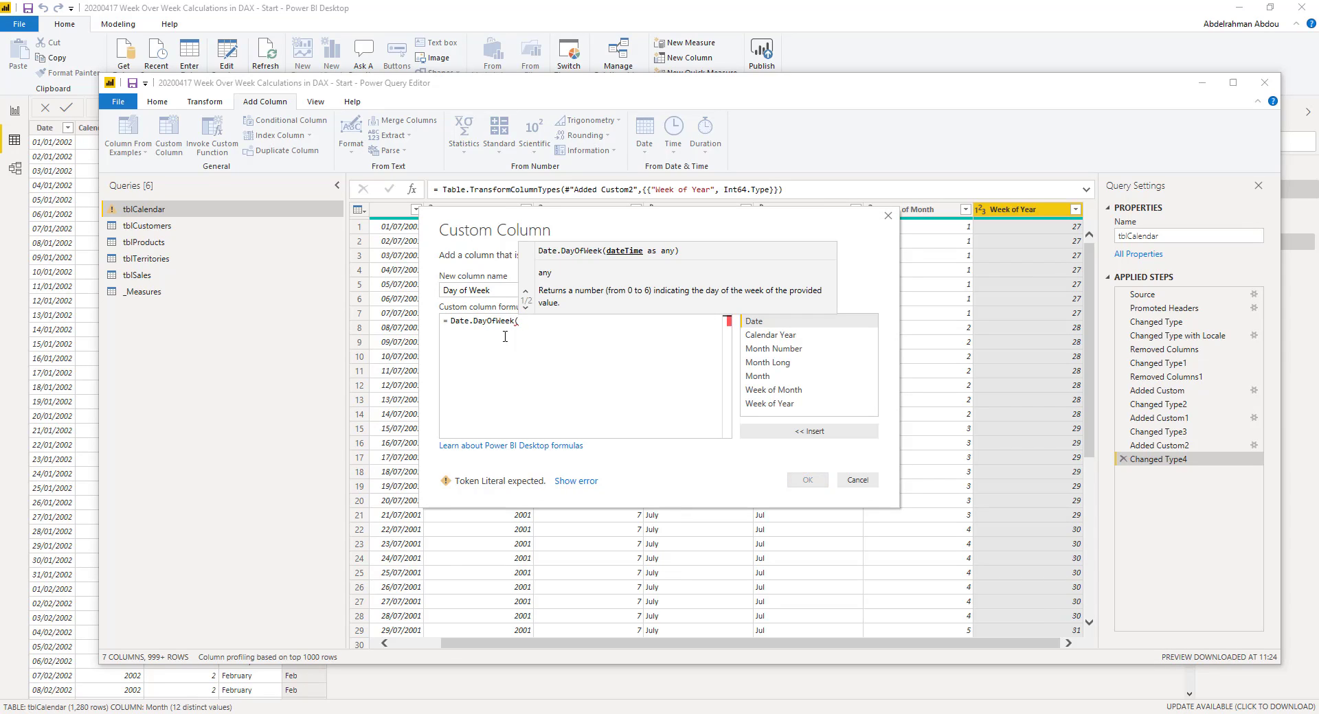
double_click(762, 322)
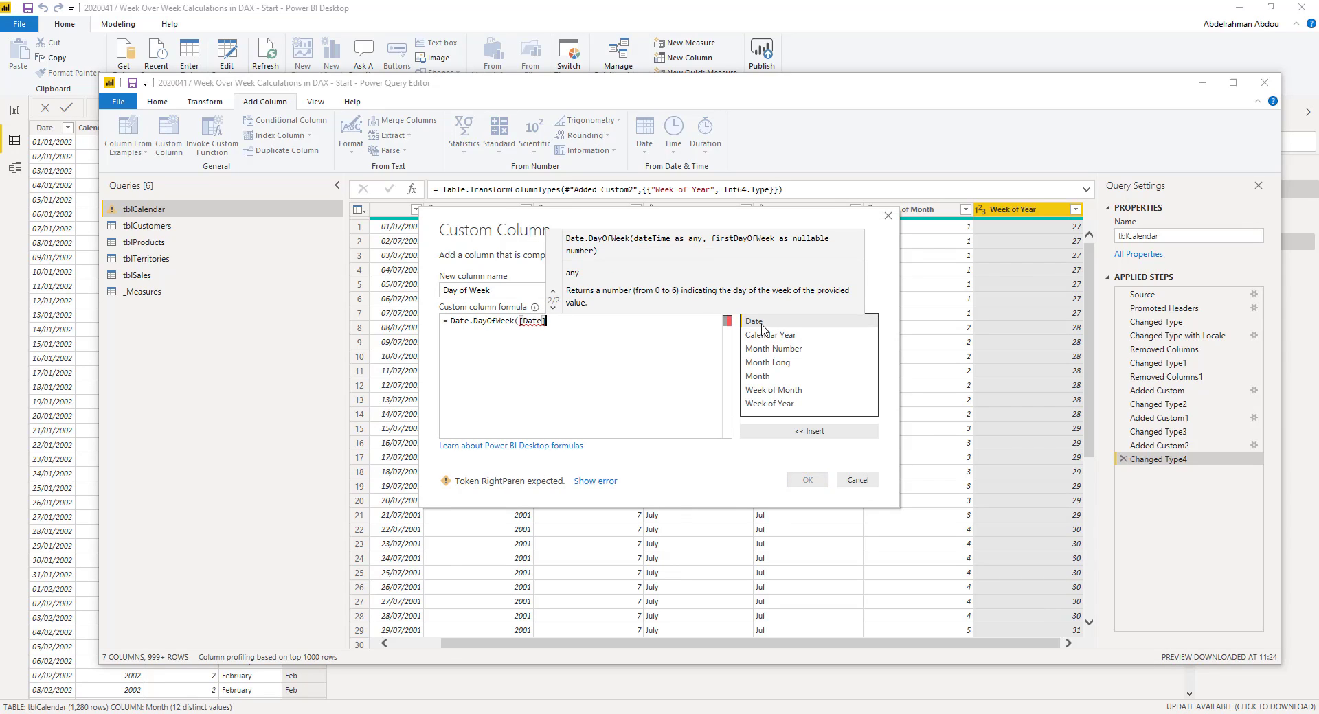
type(",")
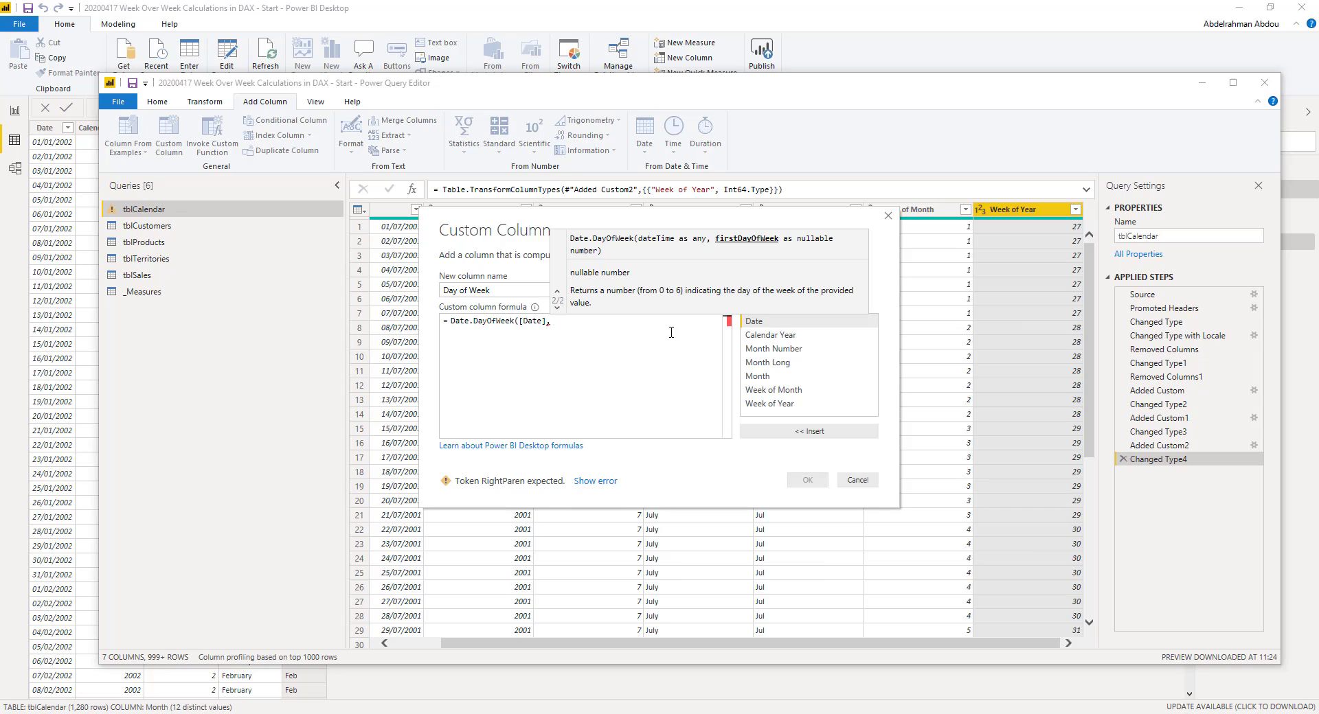
type("Day.Sun")
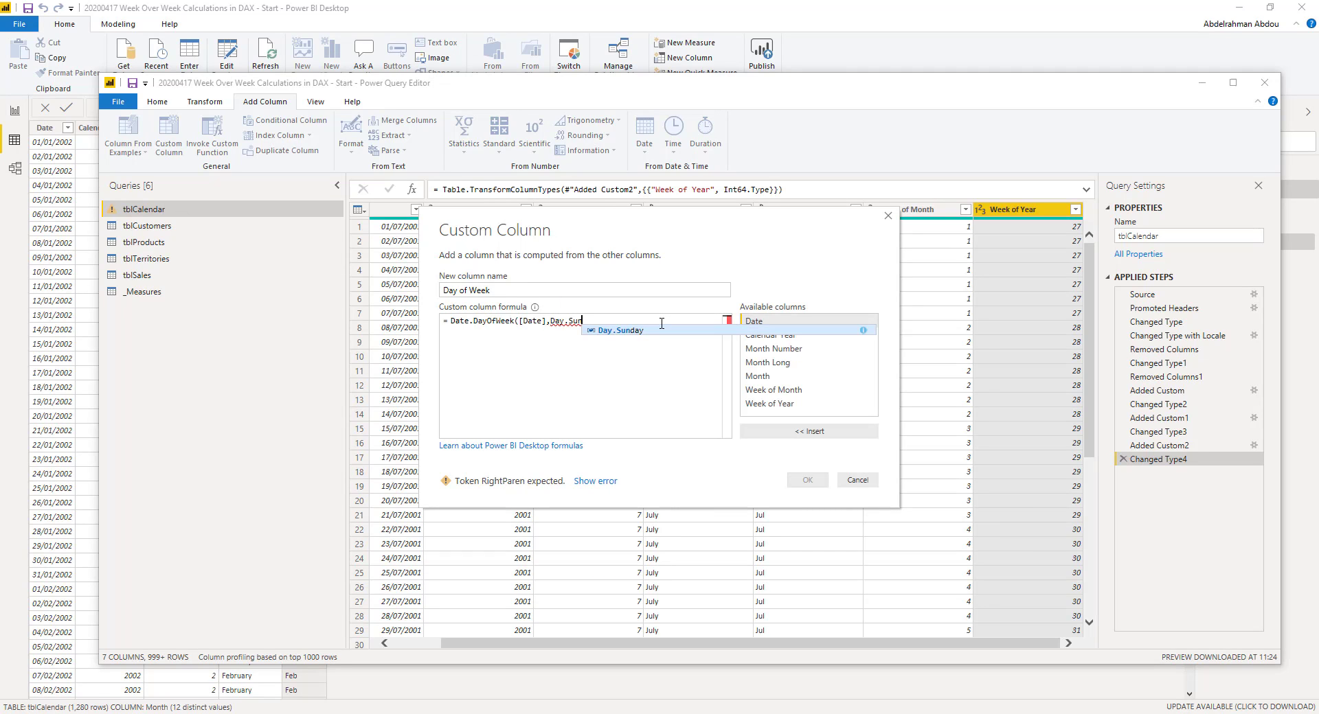
key("Tab")
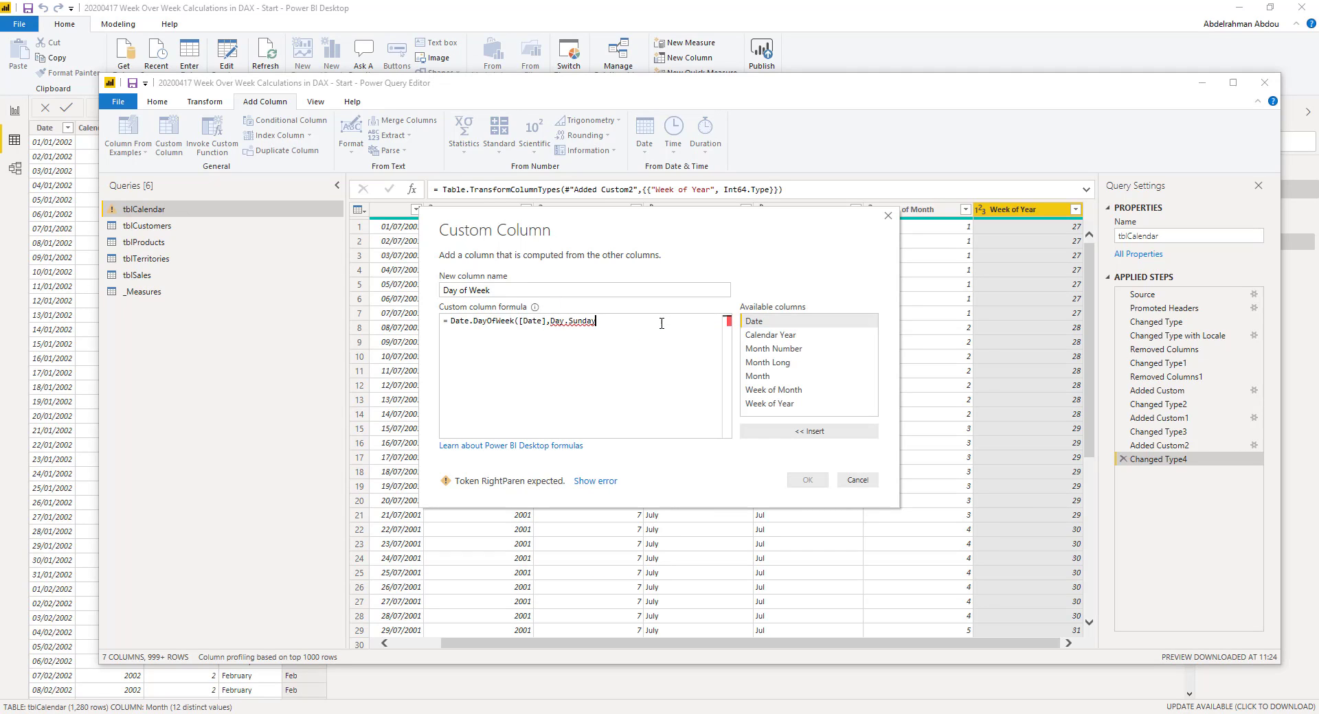
type(")")
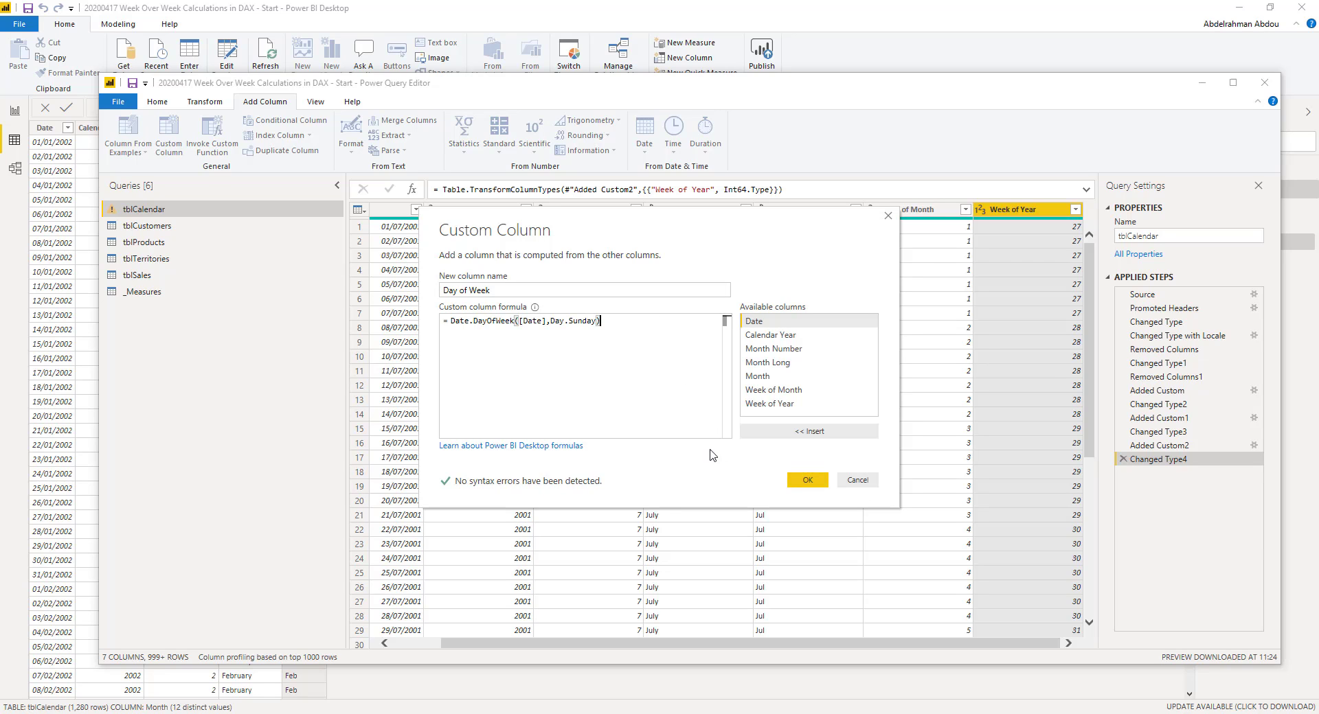
left_click(808, 480)
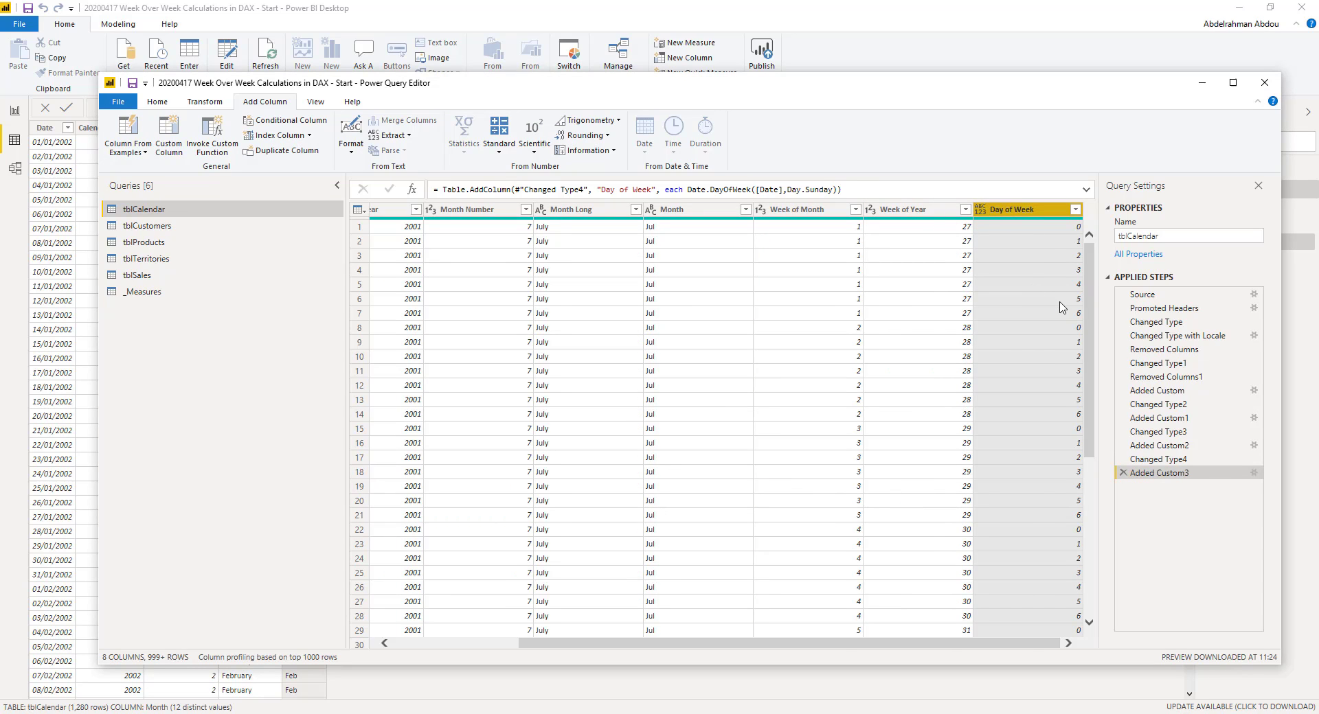
Set the data type of the Day of Week column to Whole Number
left_click(1064, 228)
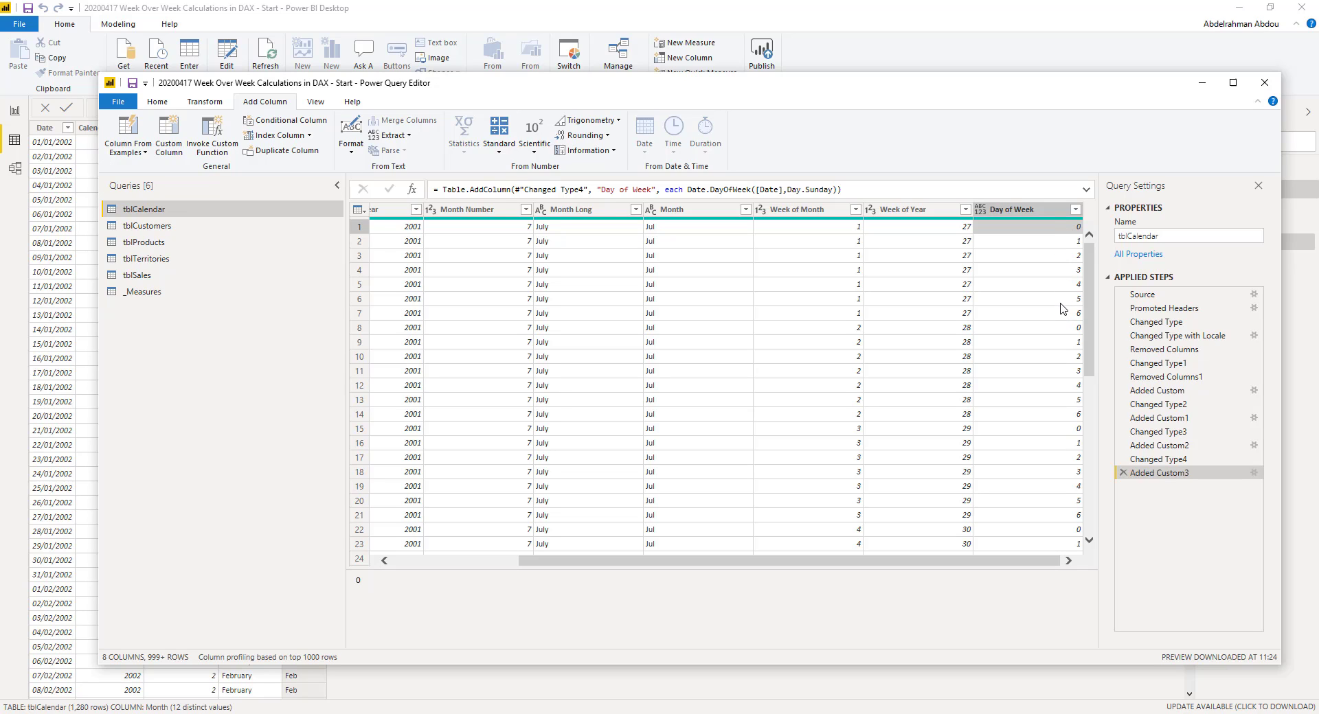
left_click(165, 103)
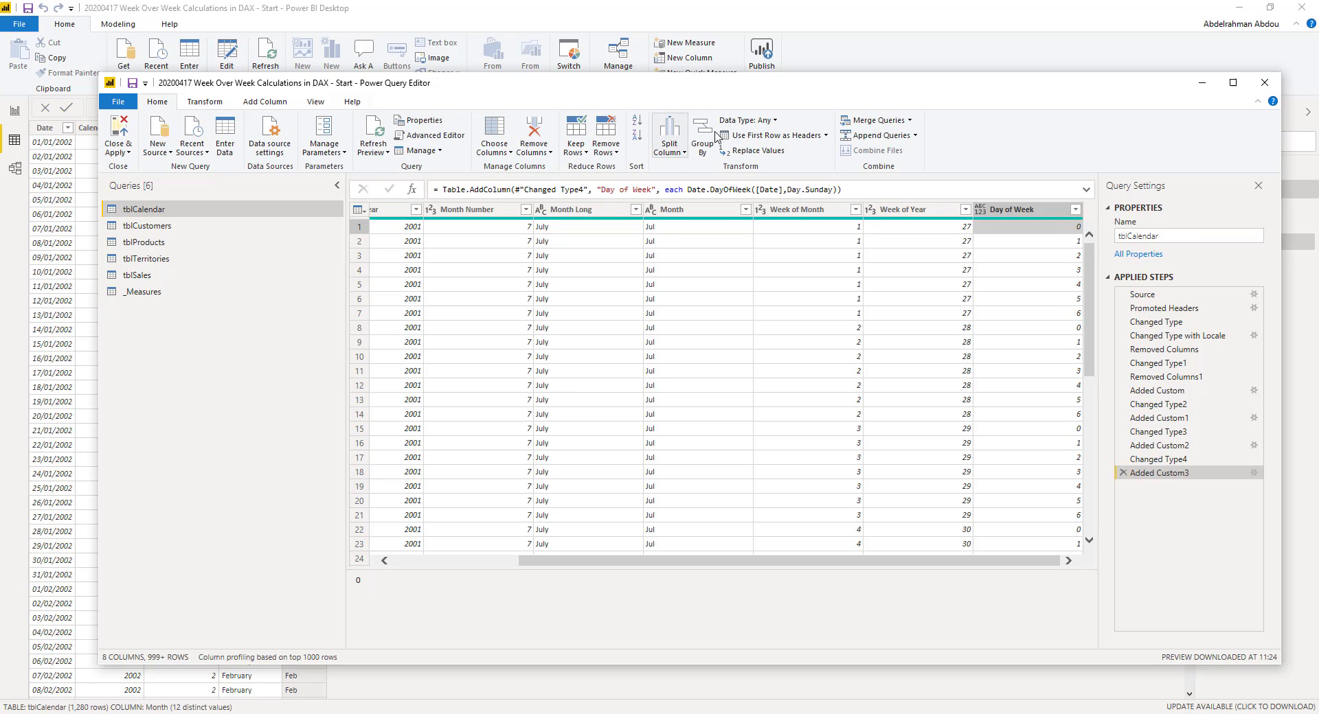
left_click(746, 120)
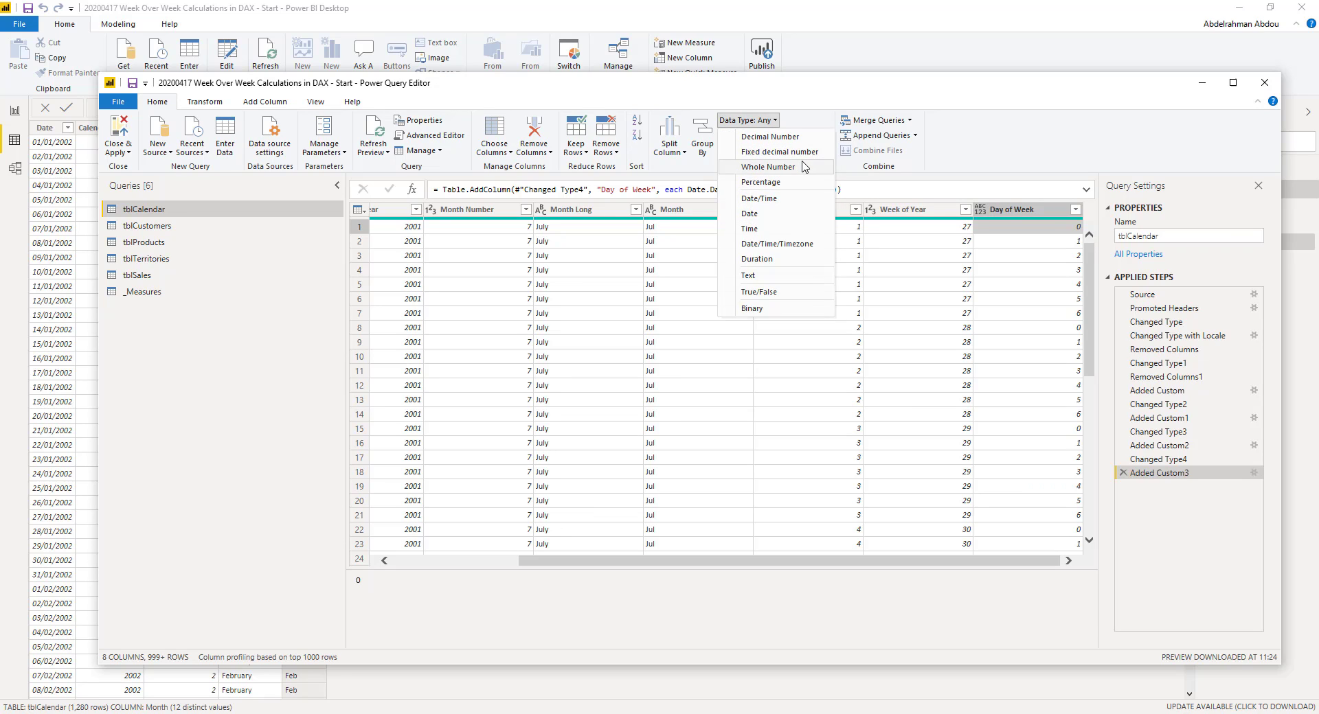
left_click(767, 167)
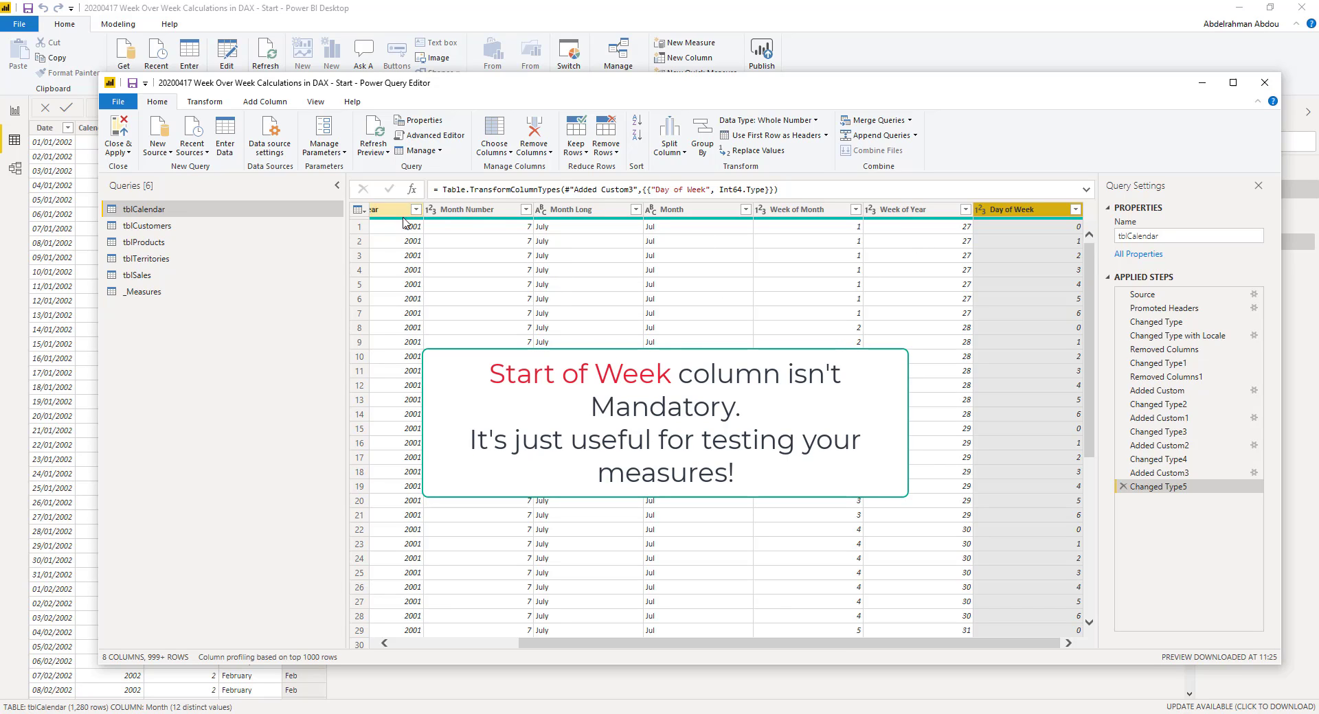
Start another custom column in tblCalendar and name it Start of Week
left_click(264, 101)
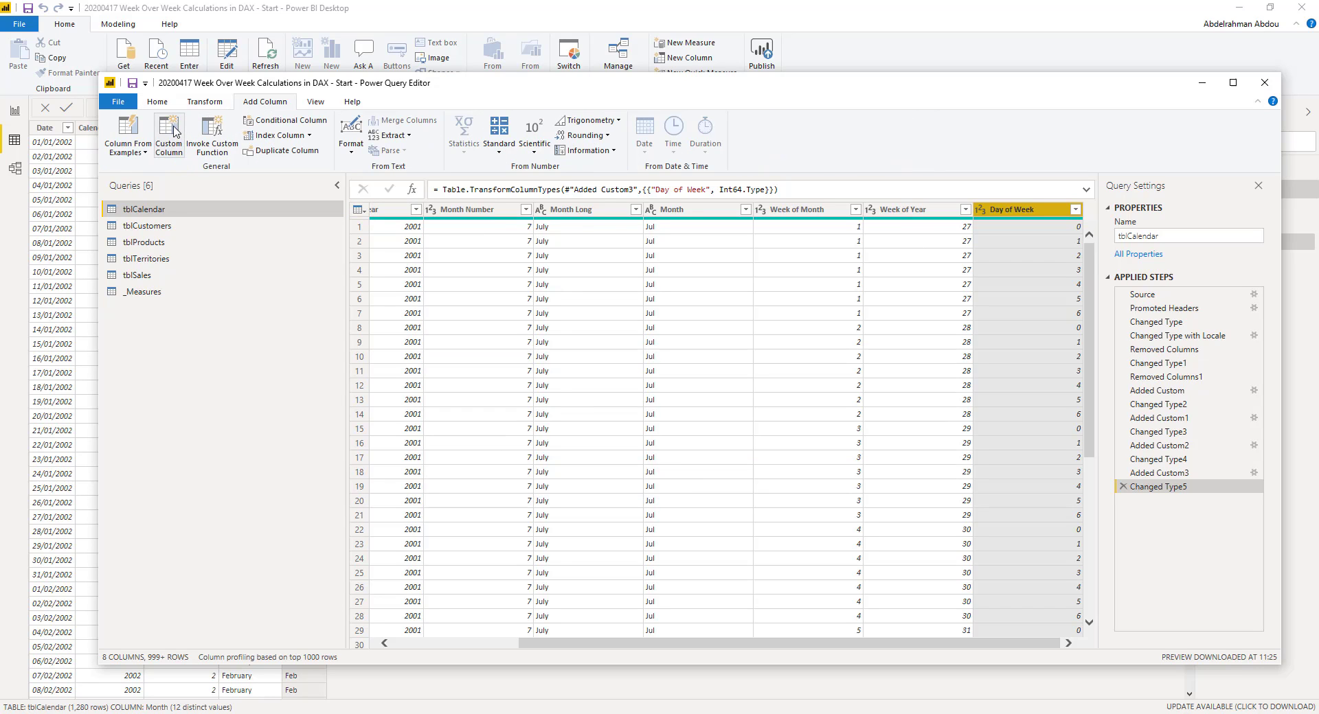
type("S")
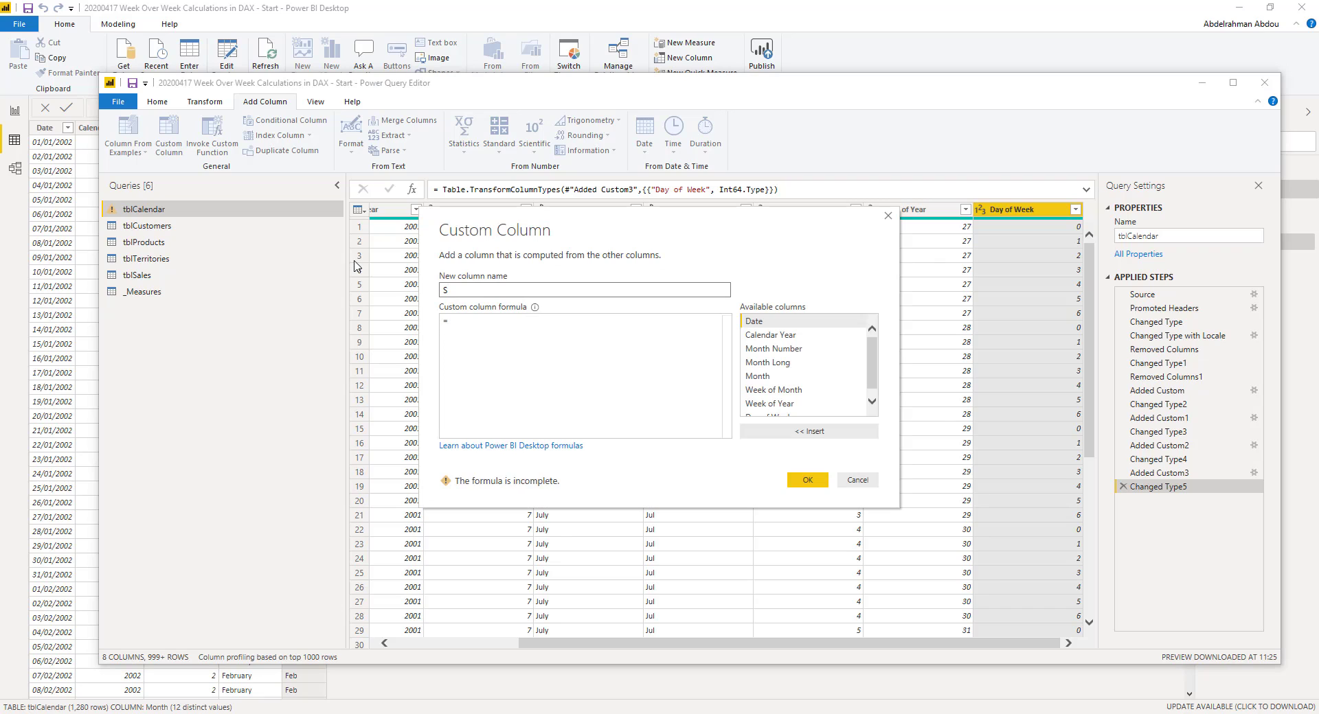
type("tart of Week")
Define the Start of Week column with the formula Date.StartOfWeek([Date],Day.Sunday) and add it to the table
left_click(461, 318)
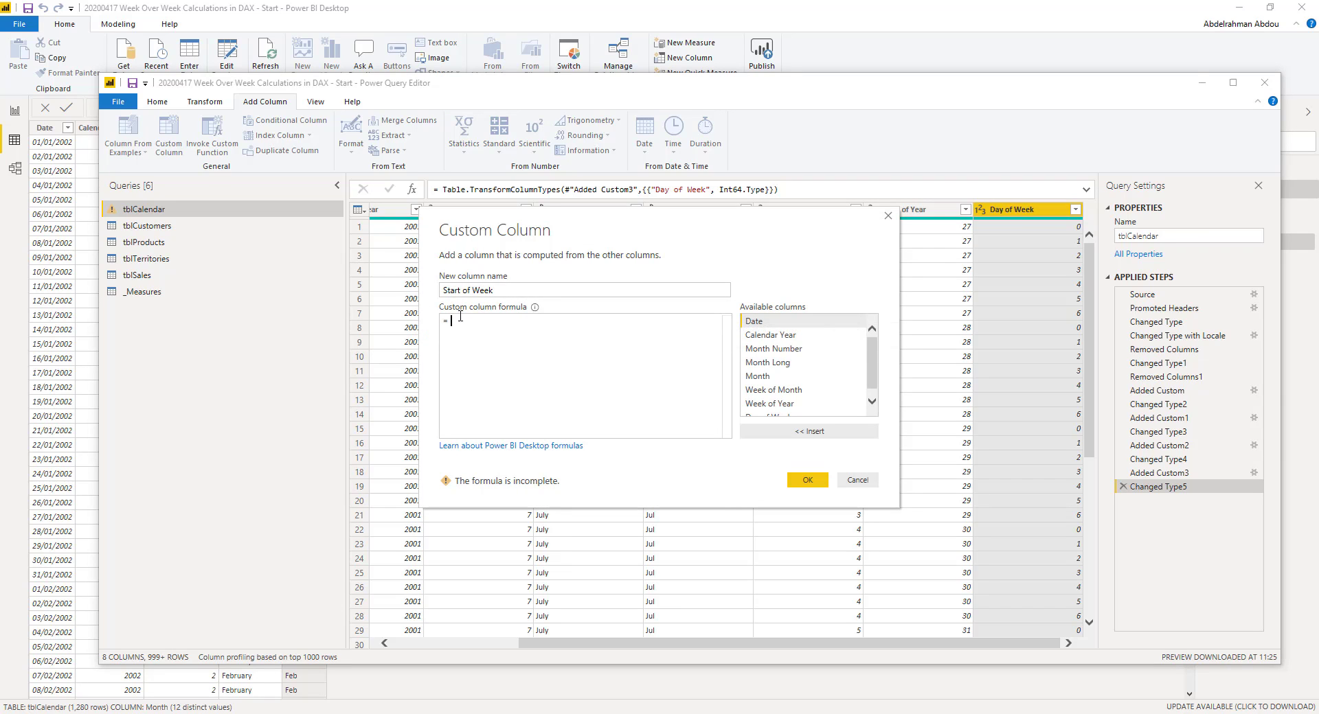
type("Date.S")
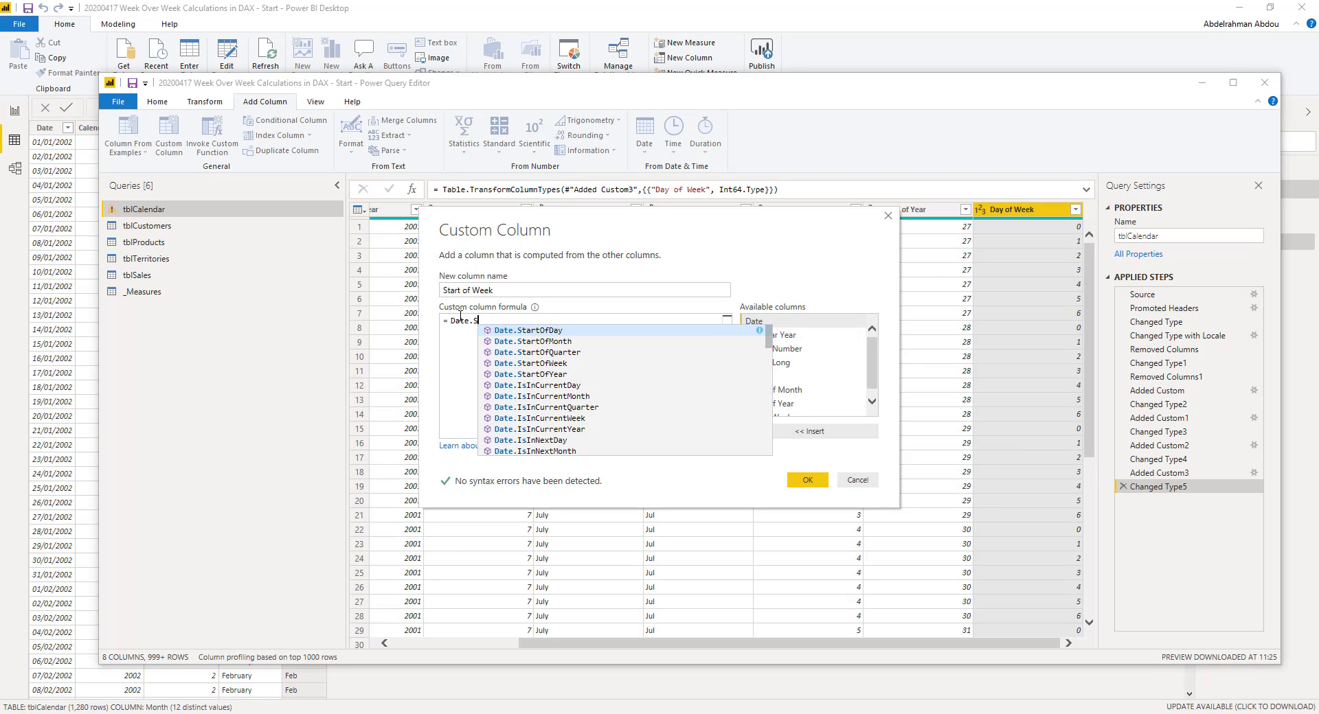
type("atr")
key("Down")
key("Down")
key("Down")
key("Tab")
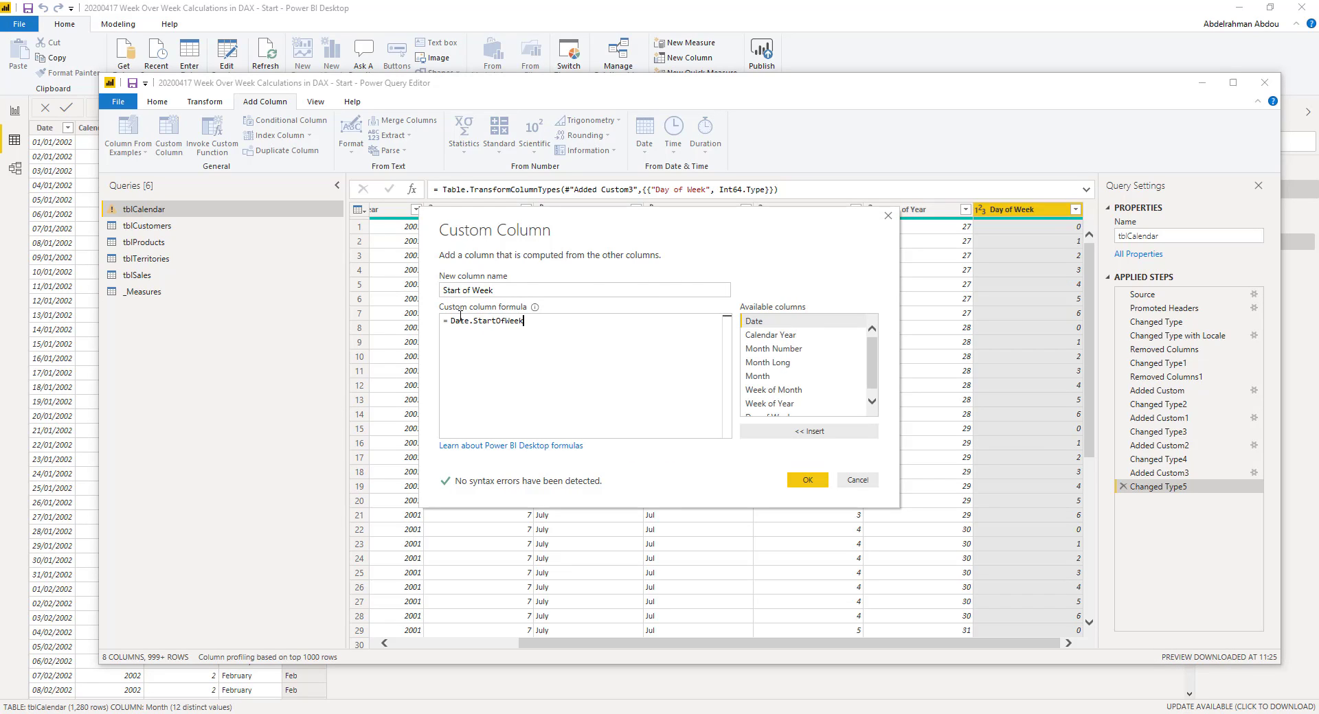
type("(")
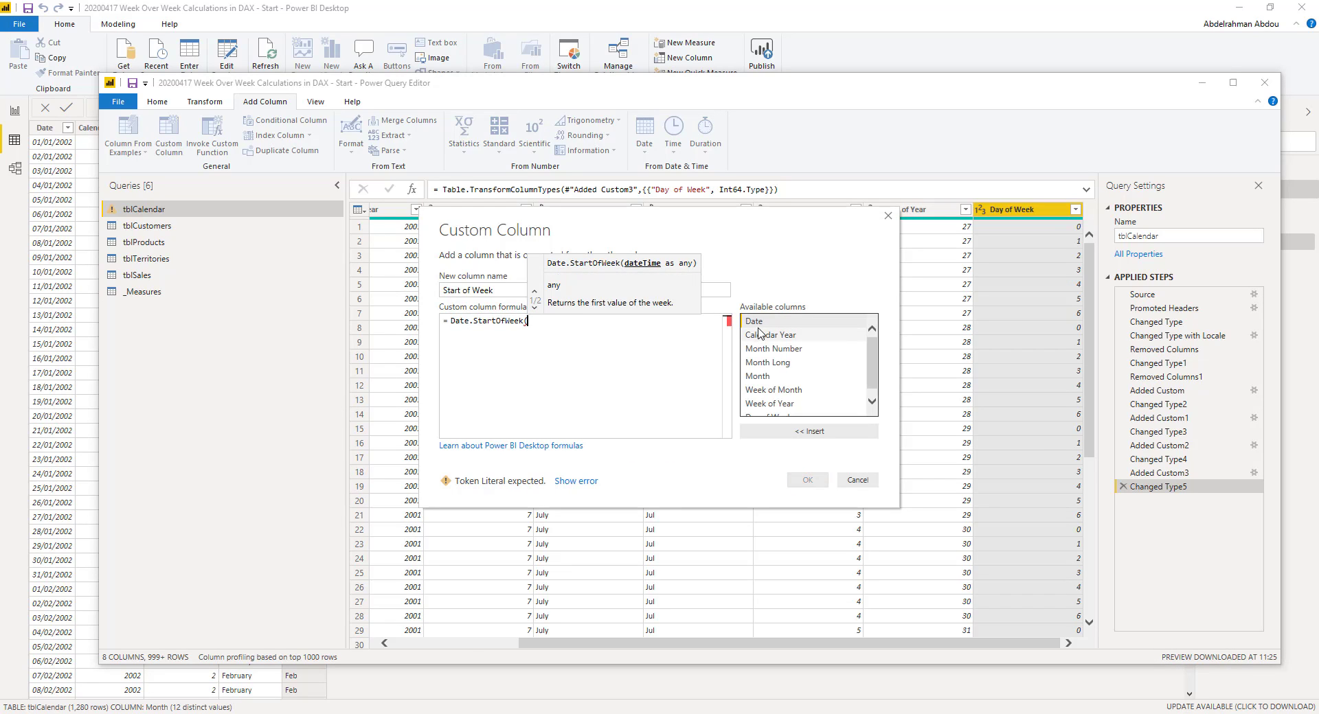
double_click(764, 323)
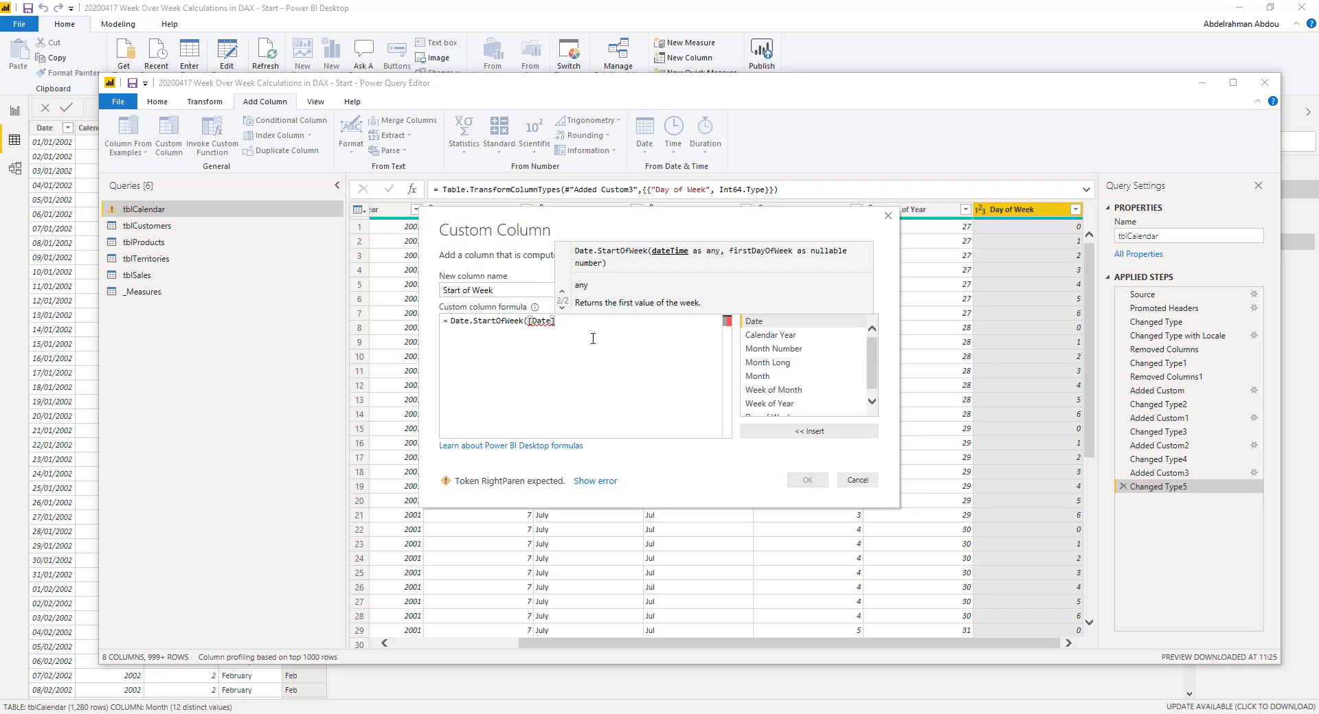
type(",")
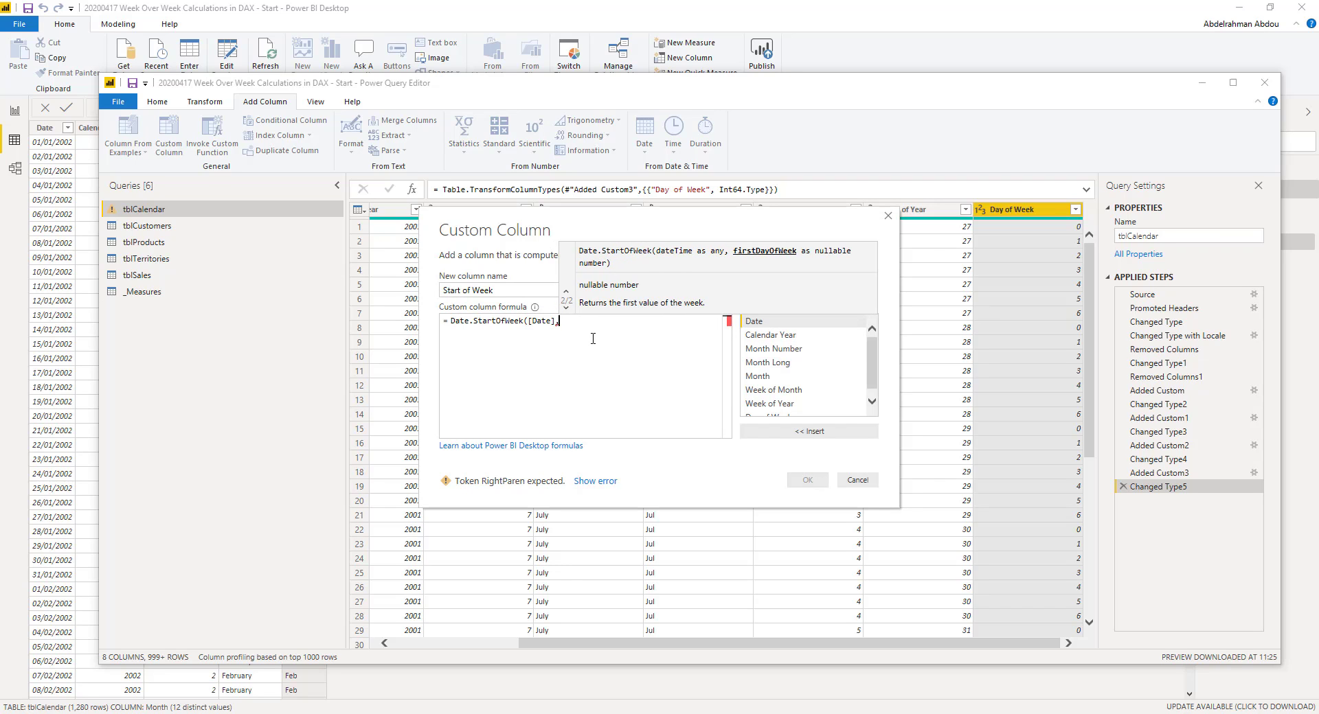
type("Day.Sunda")
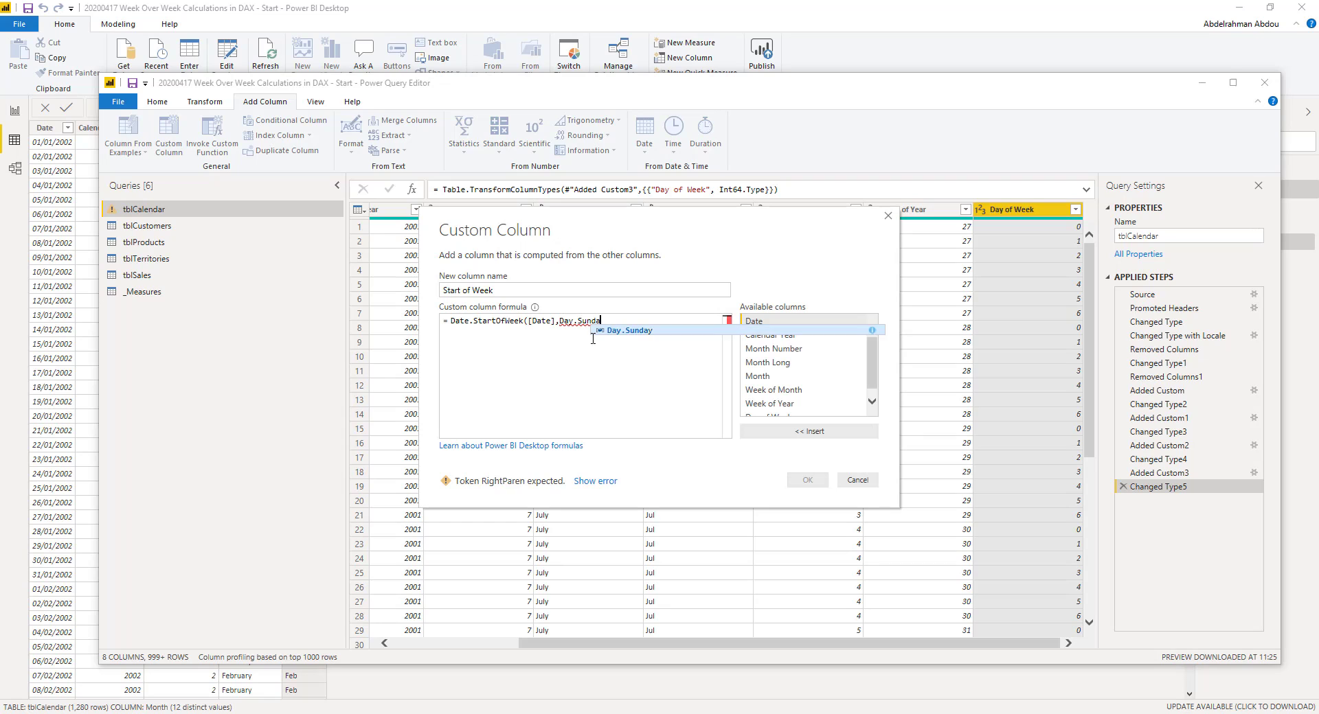
type("y)")
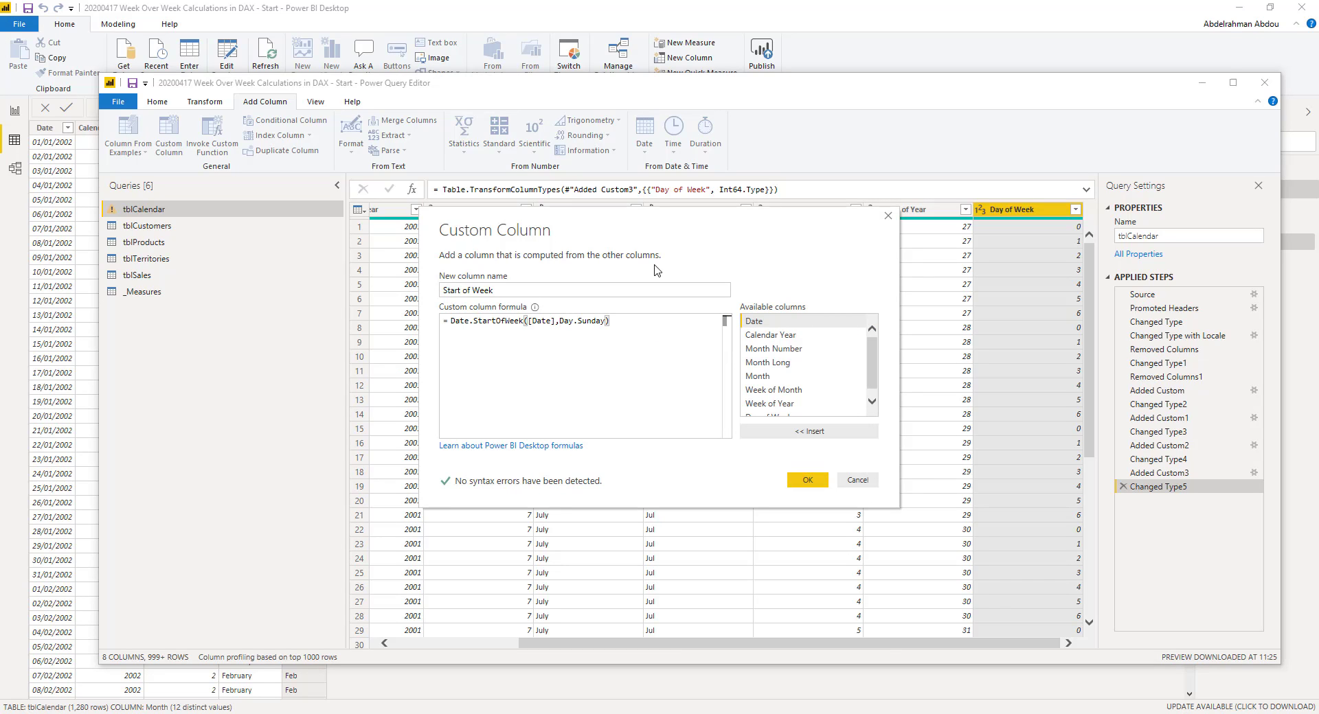
left_click(809, 480)
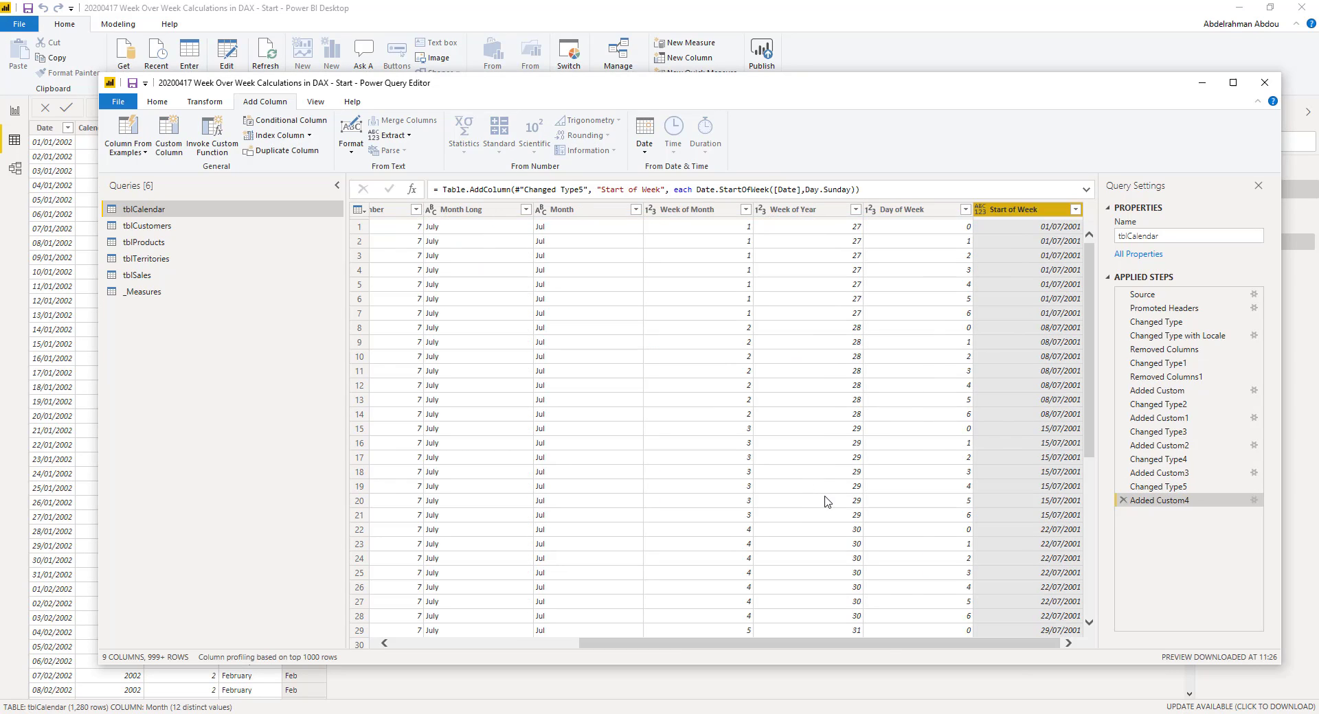
Set the data type of the Start of Week column to Date and apply the query changes to the model
left_click(147, 103)
left_click(748, 121)
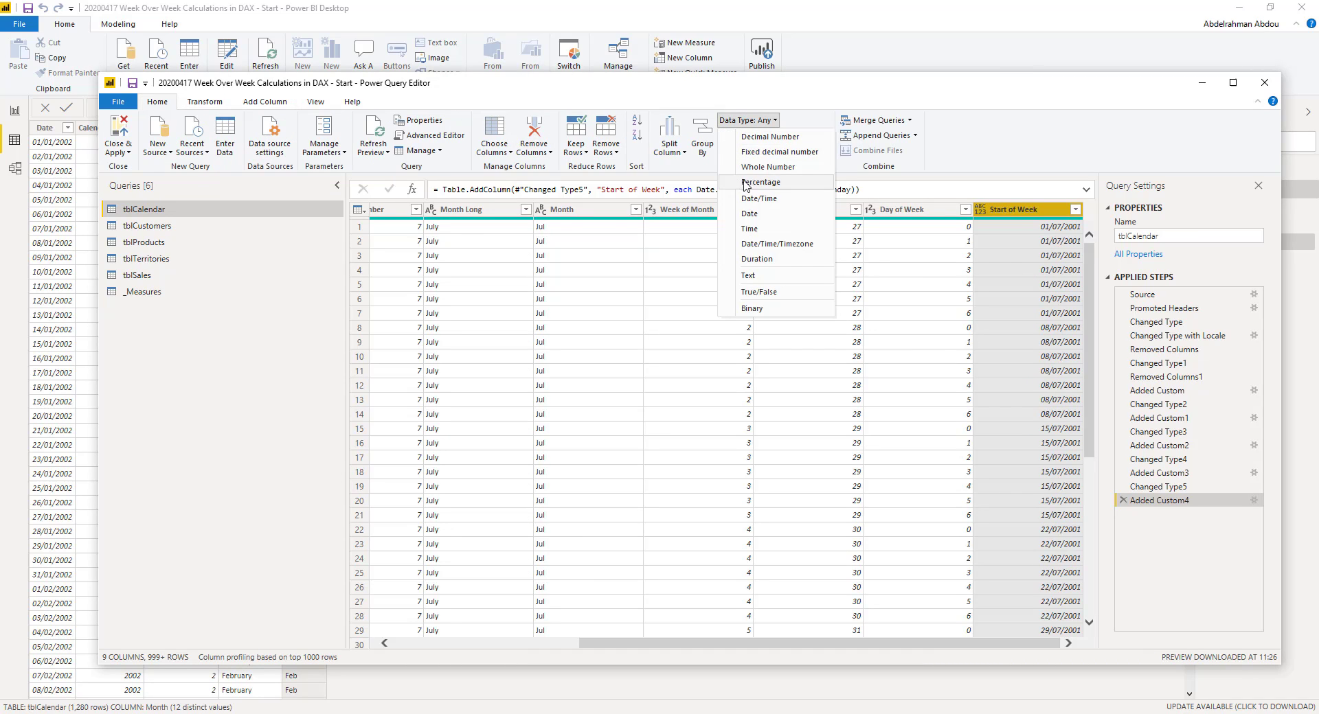
left_click(750, 213)
left_click(1043, 242)
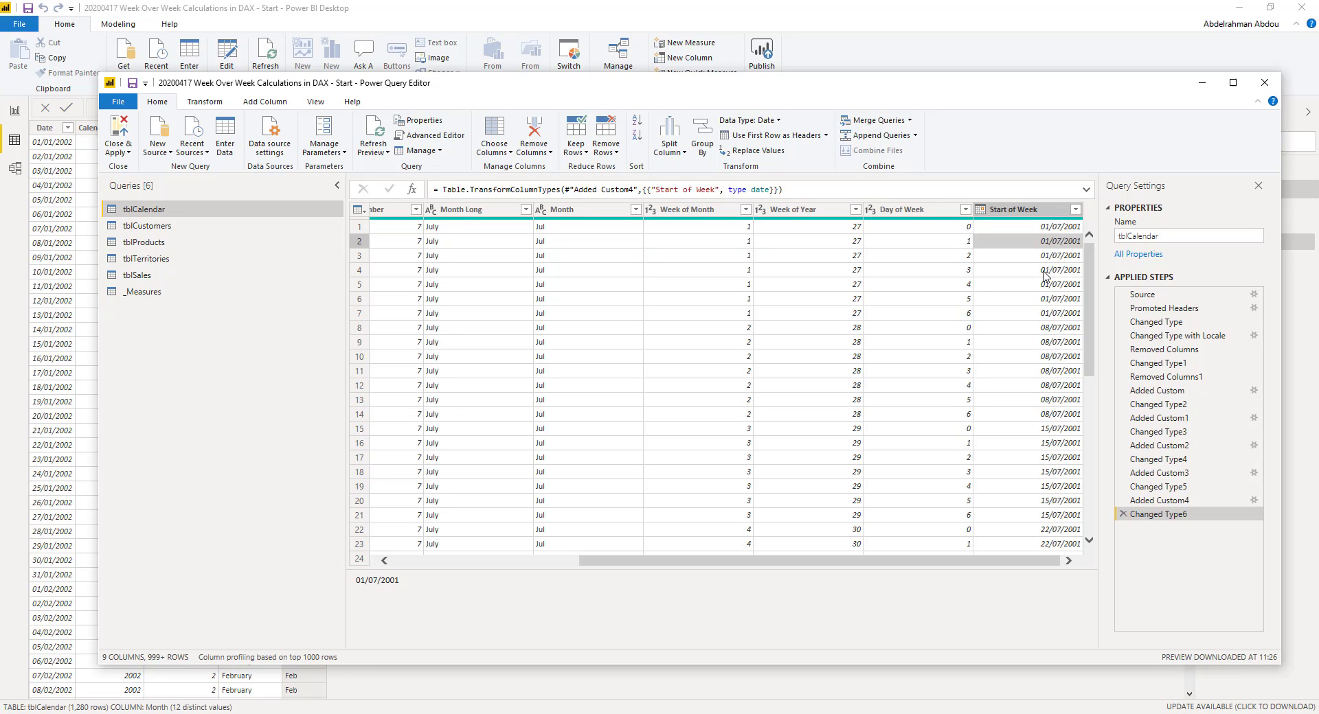
left_click(1046, 299)
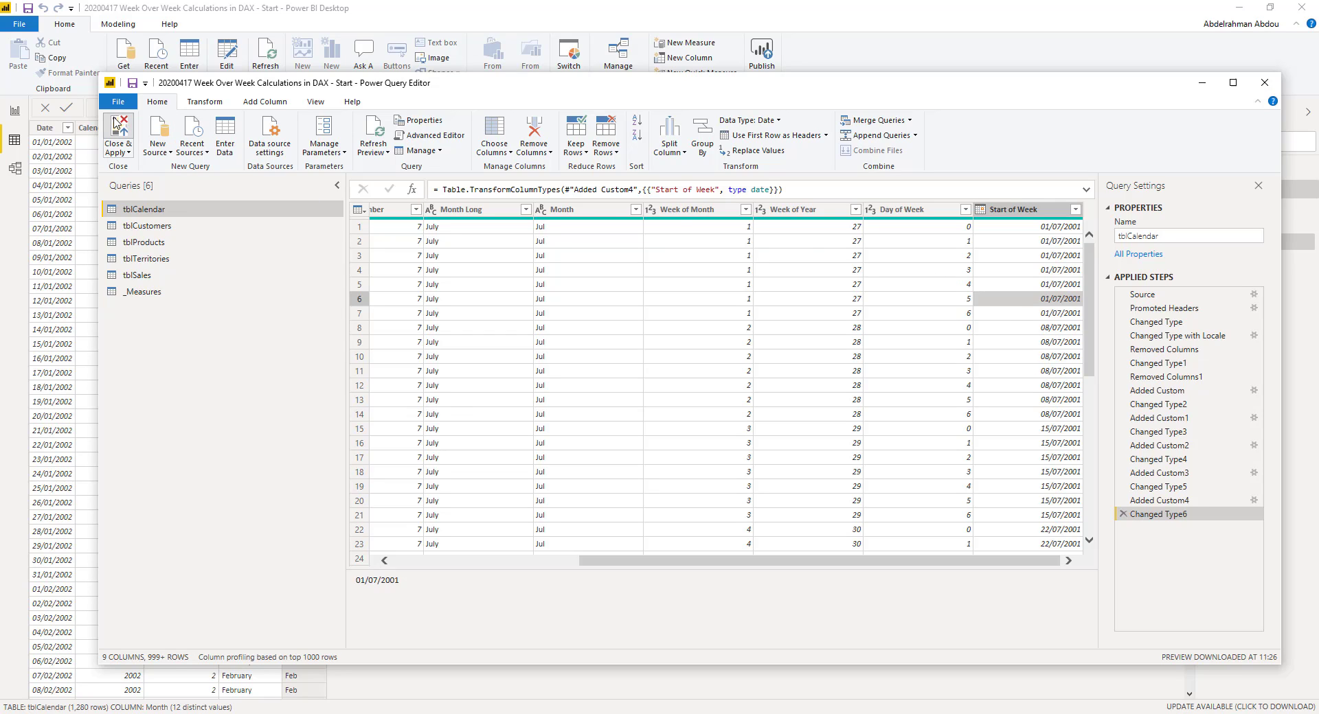
left_click(115, 126)
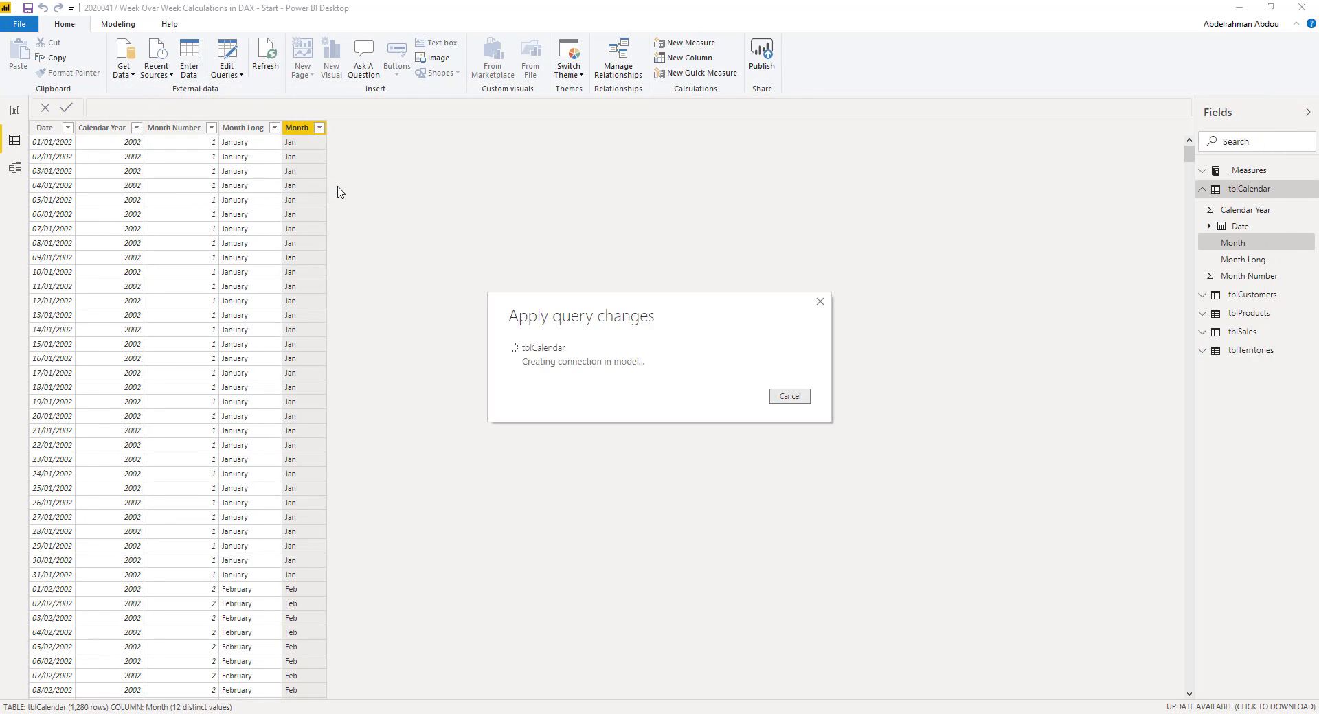
Format the Start of Week column of tblCalendar as a dd/MM/yyyy date
left_click(501, 246)
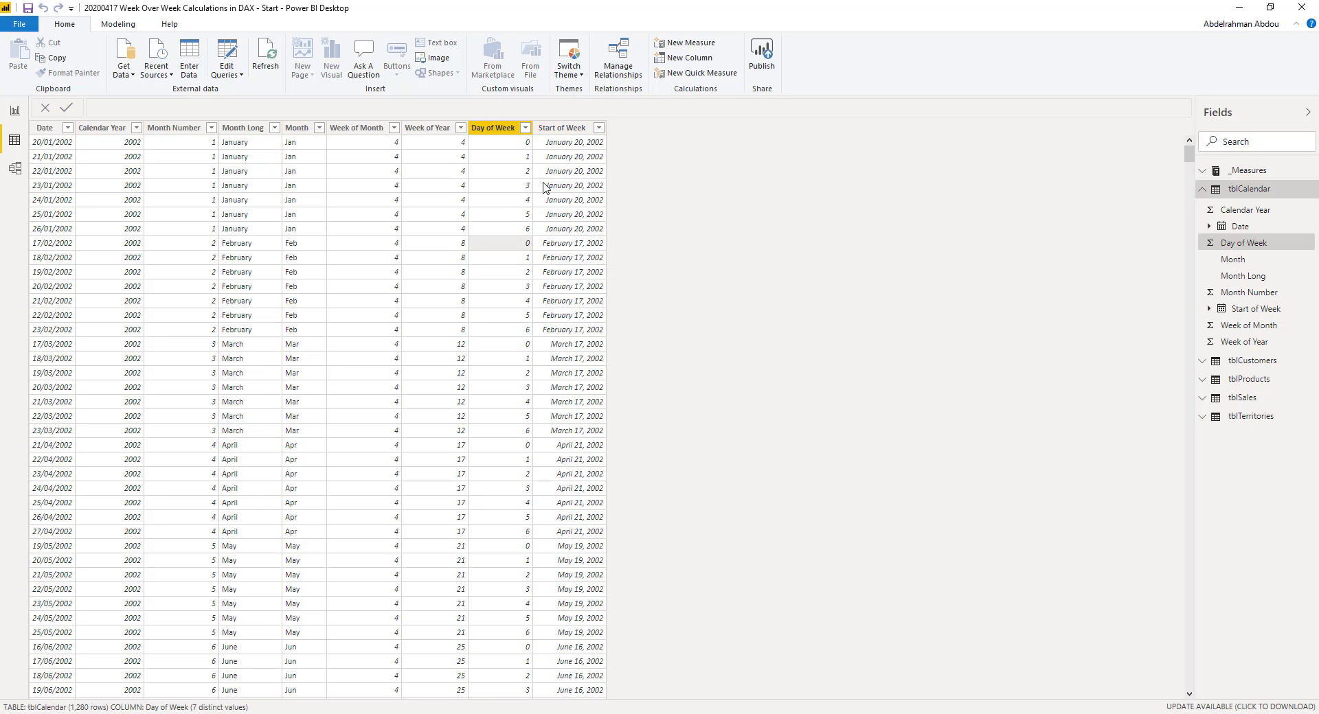
left_click(569, 129)
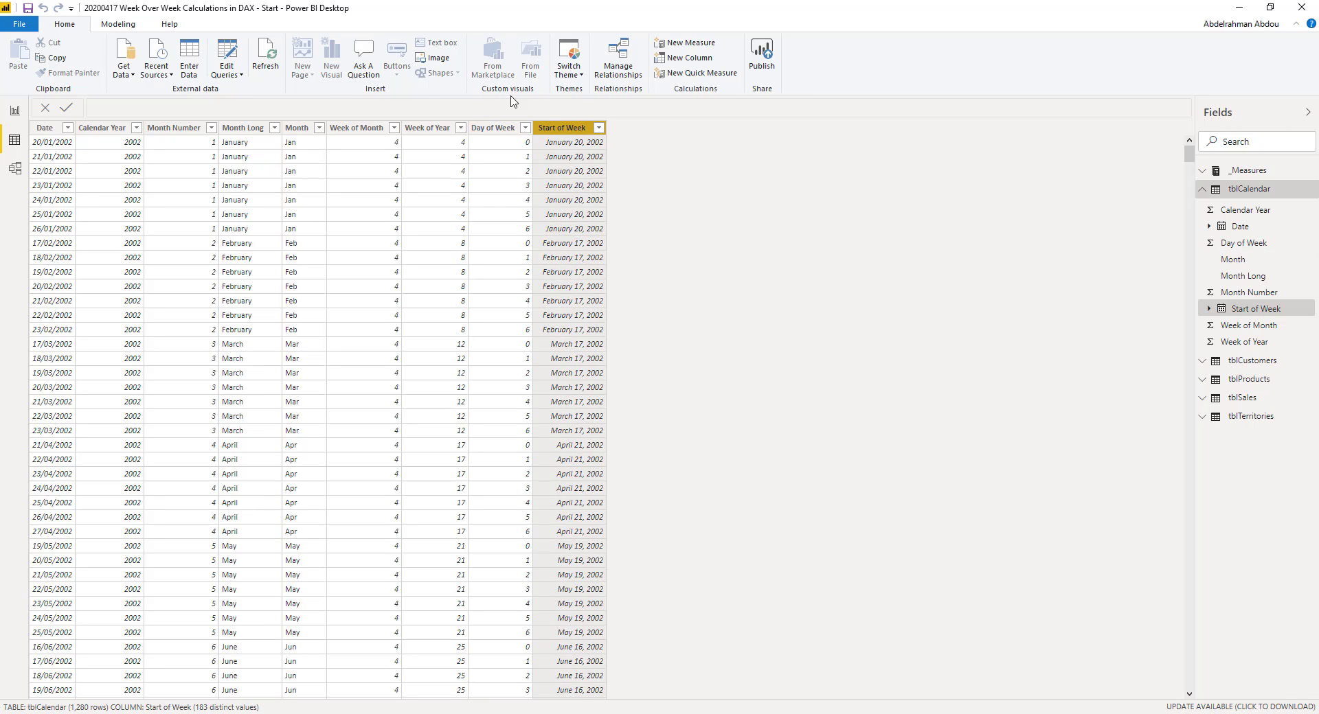
left_click(129, 26)
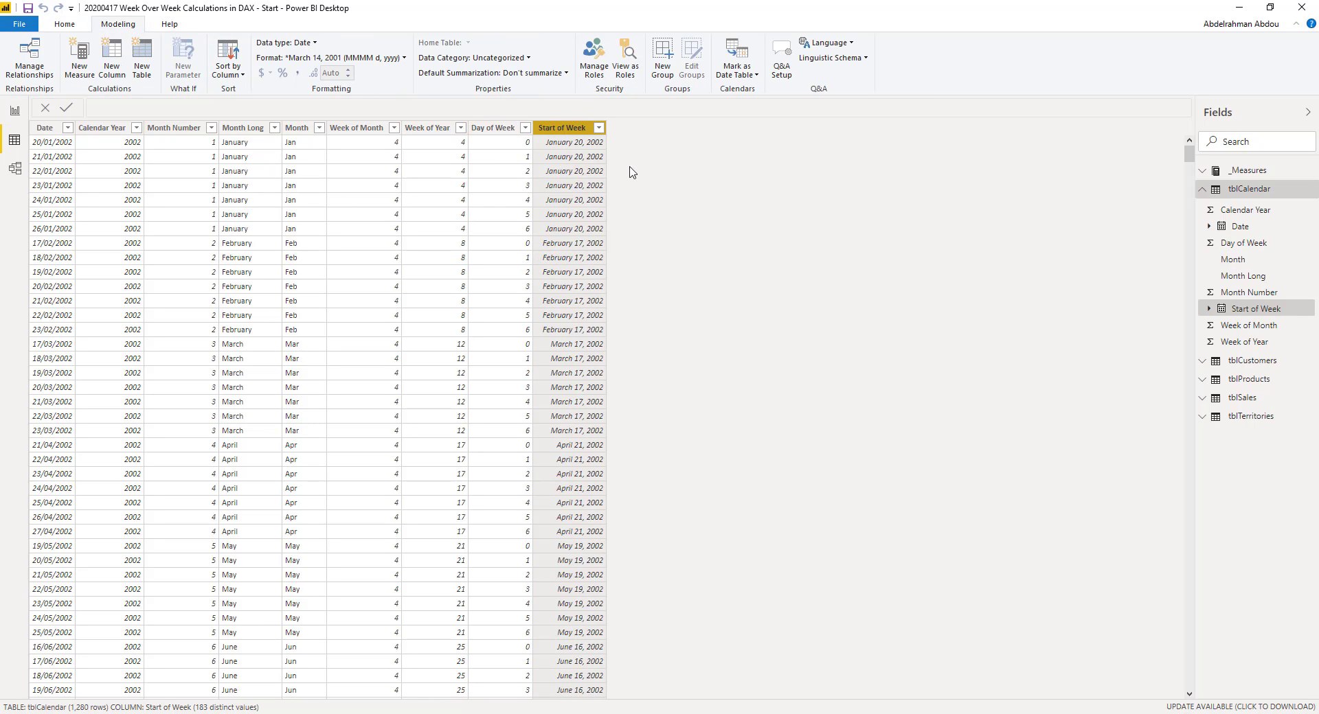
left_click(397, 58)
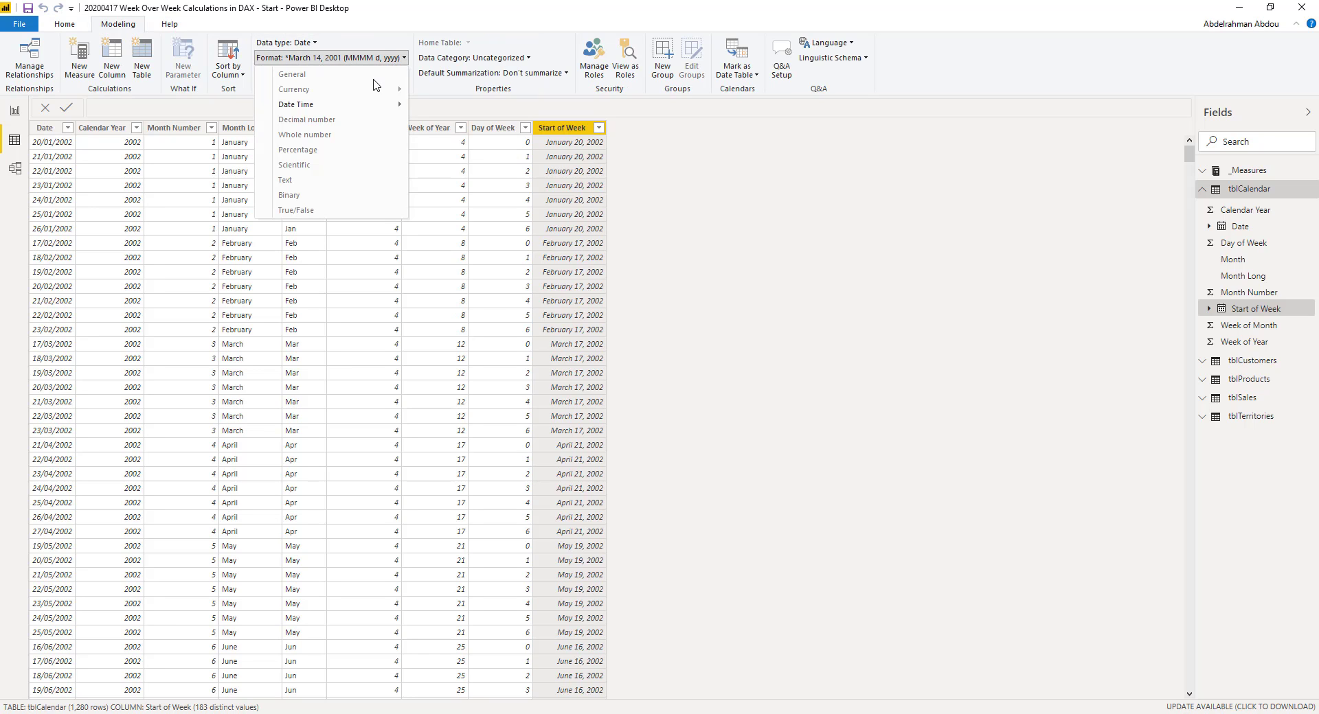
mouse_move(371, 105)
left_click(454, 109)
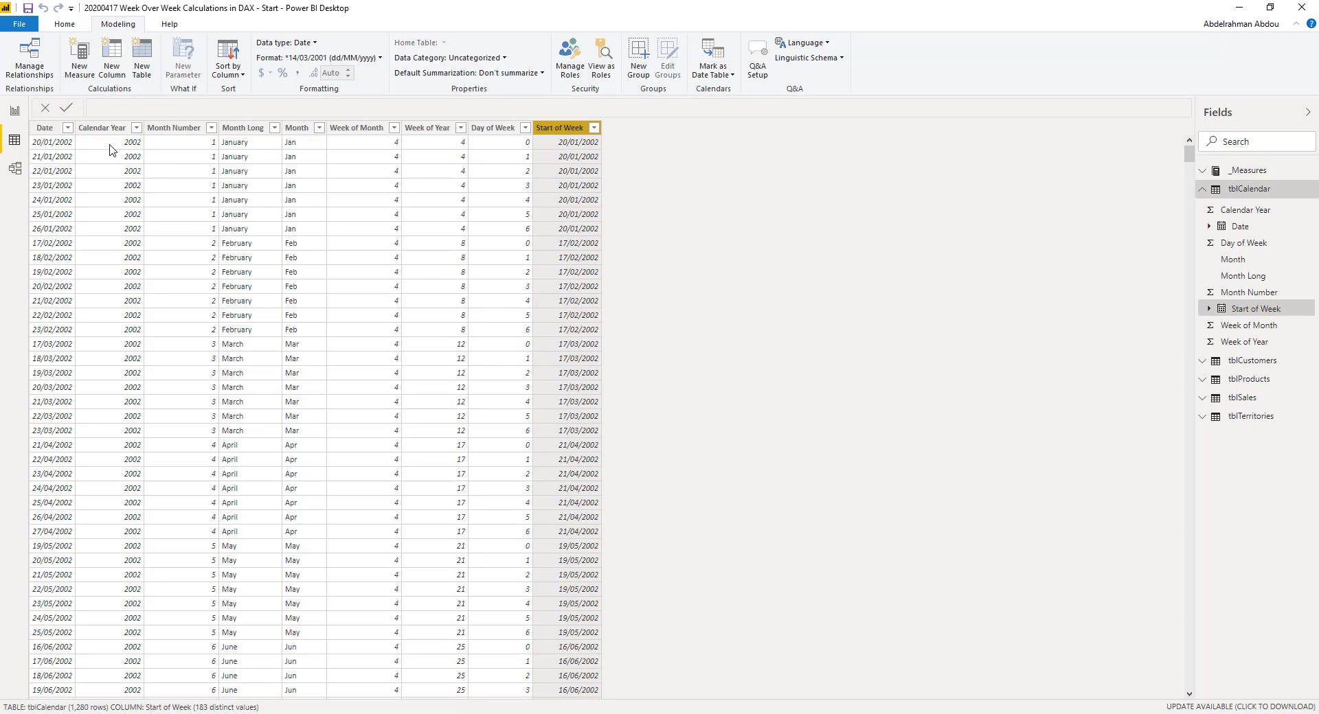
Create a new measure in the _Measures table from the report view and name it Sales Previous Week
left_click(19, 115)
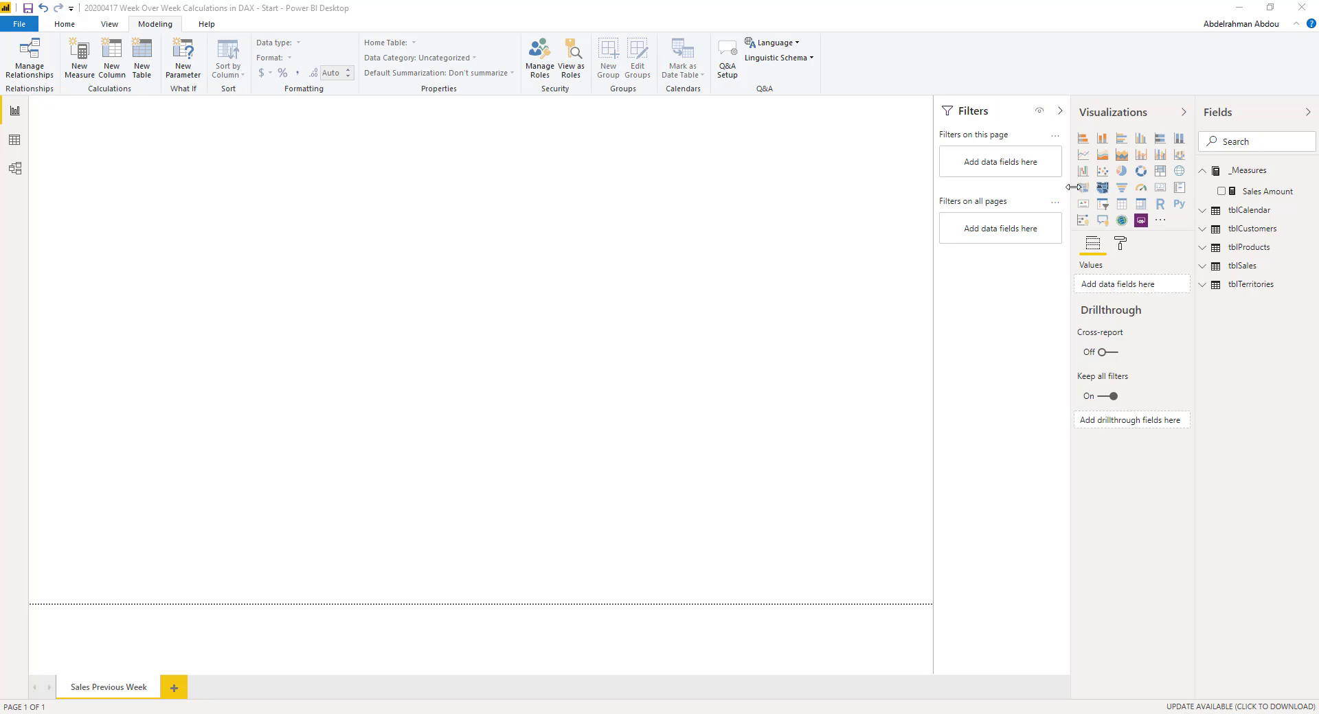
left_click(1309, 171)
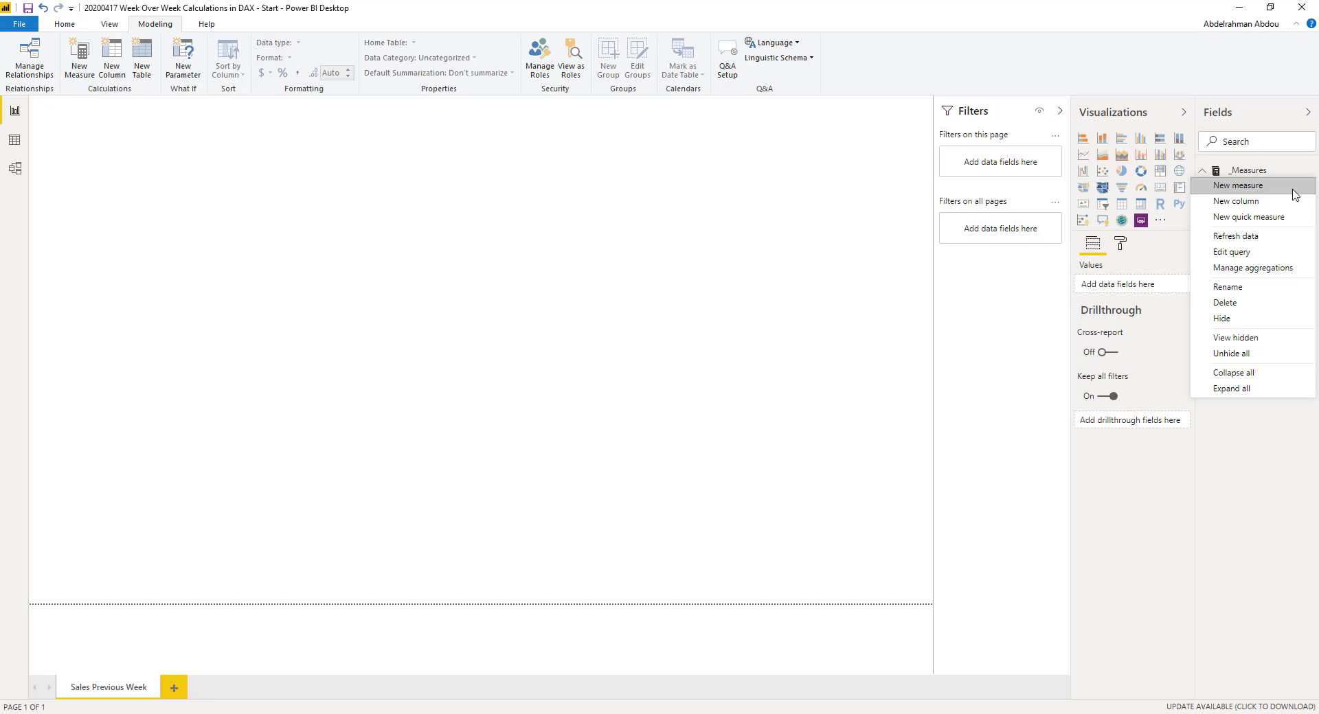
left_click(1291, 192)
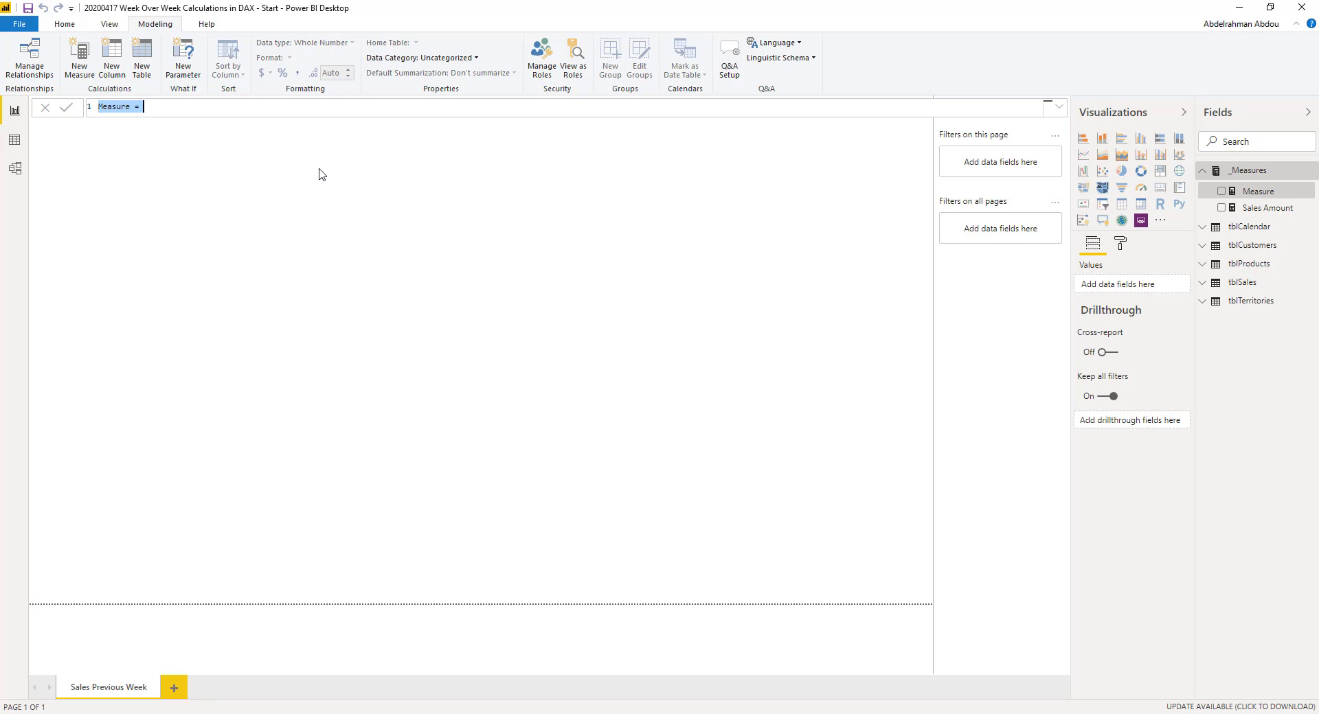
type("Sales Pre")
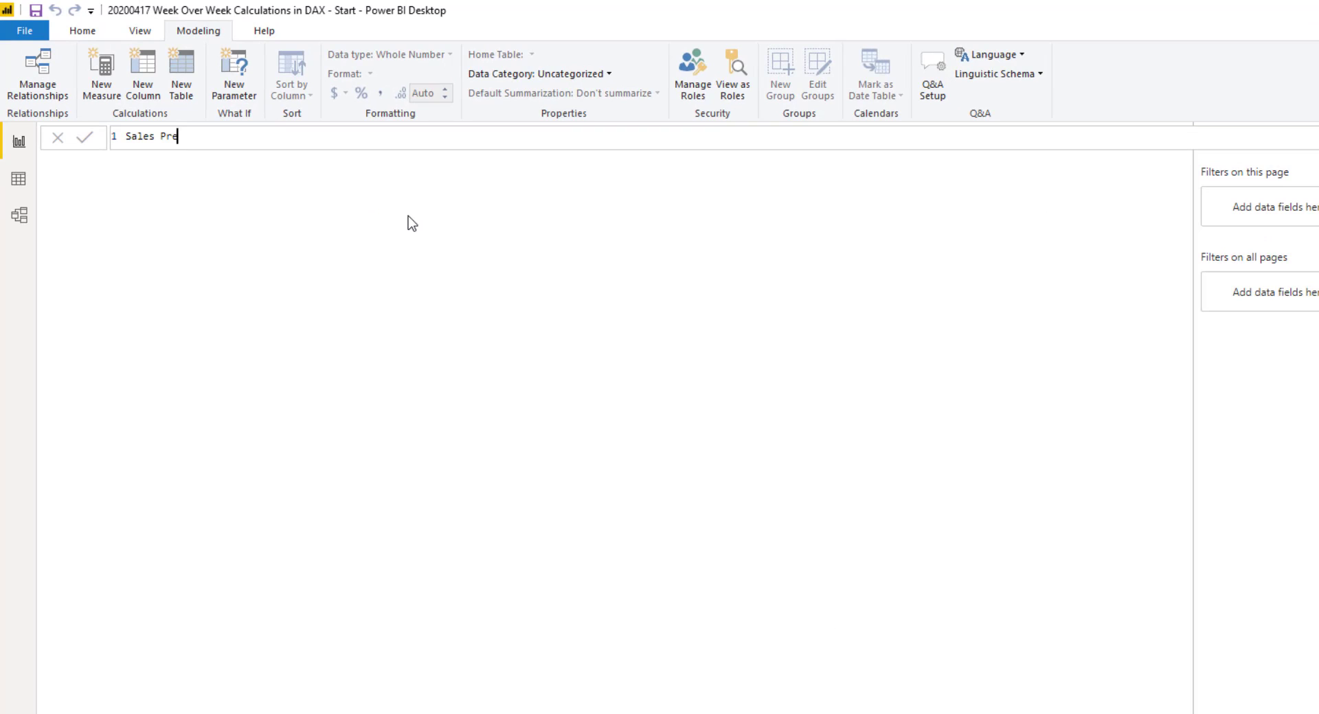
type("vious Week =")
Define a variable CurrentYear on the measure's second line as IF(HASONEVALUE(tblCalendar[Calendar Year]),VALUES(tblCalendar[Calendar Year]))
key("shift+Return")
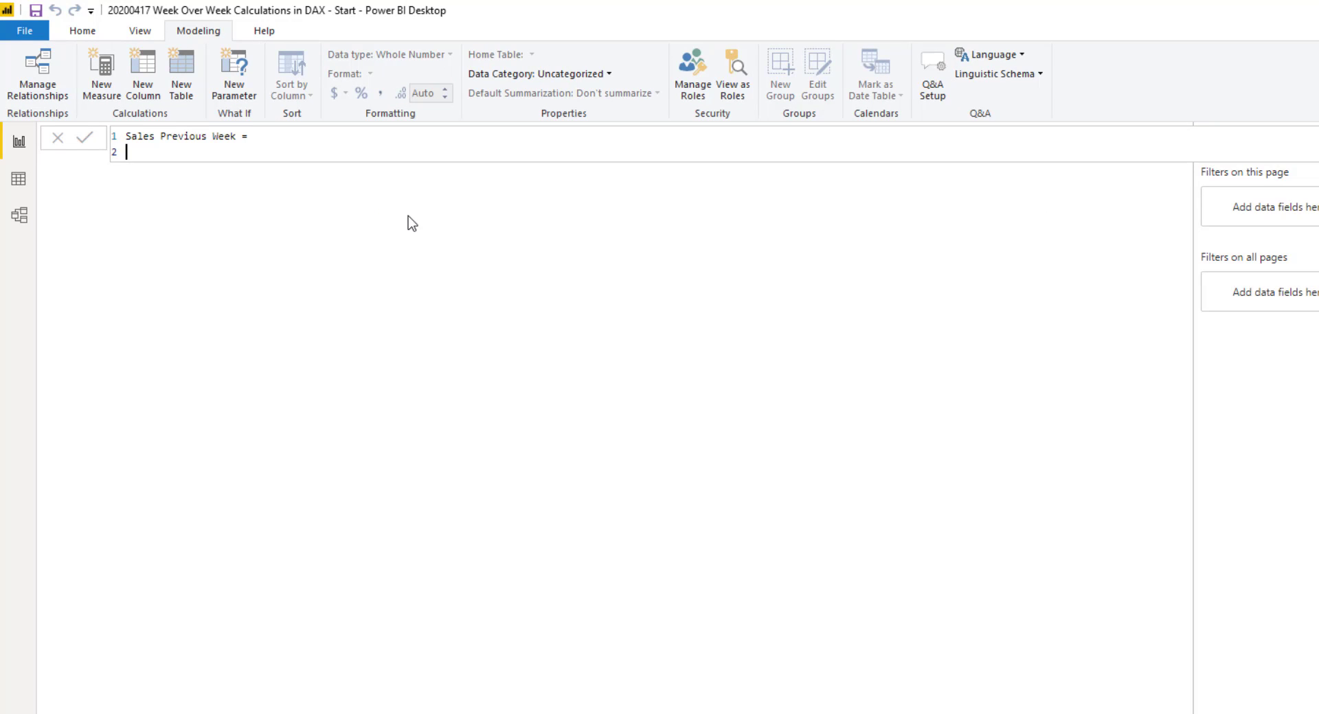
type("VAR CurrentYear = IF")
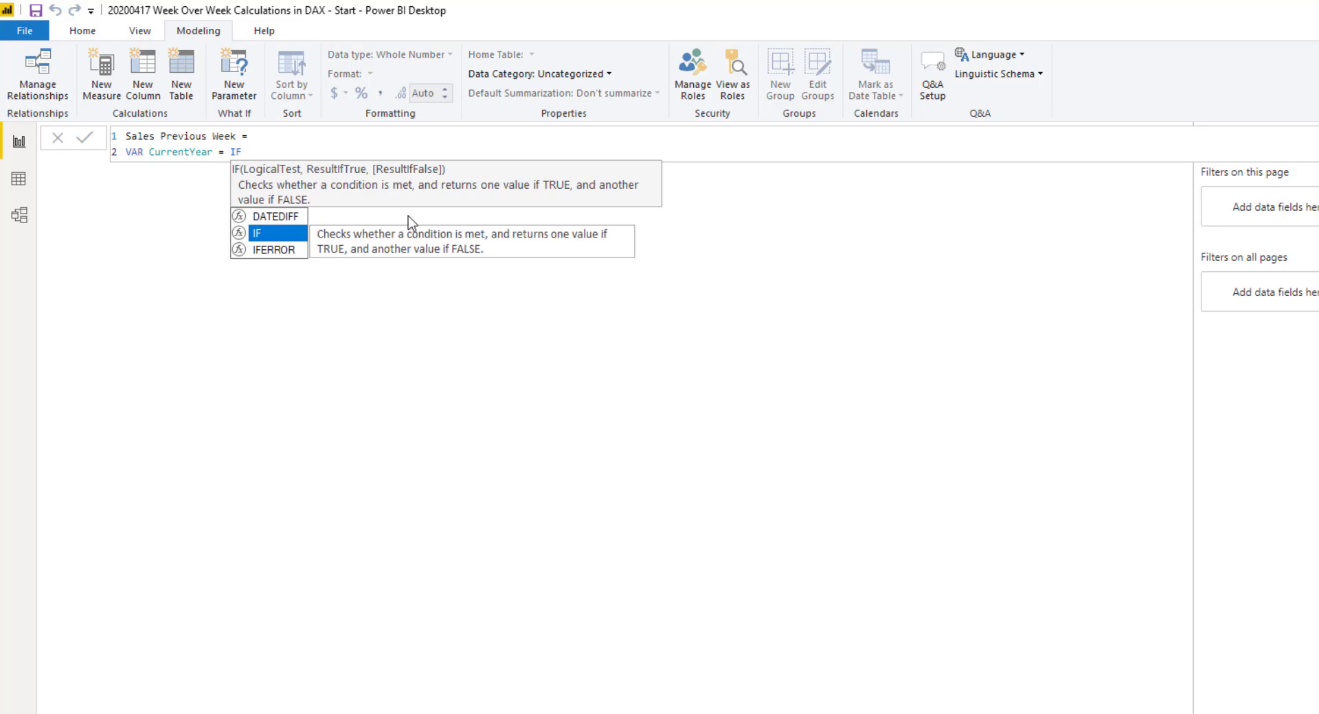
type("(HAS")
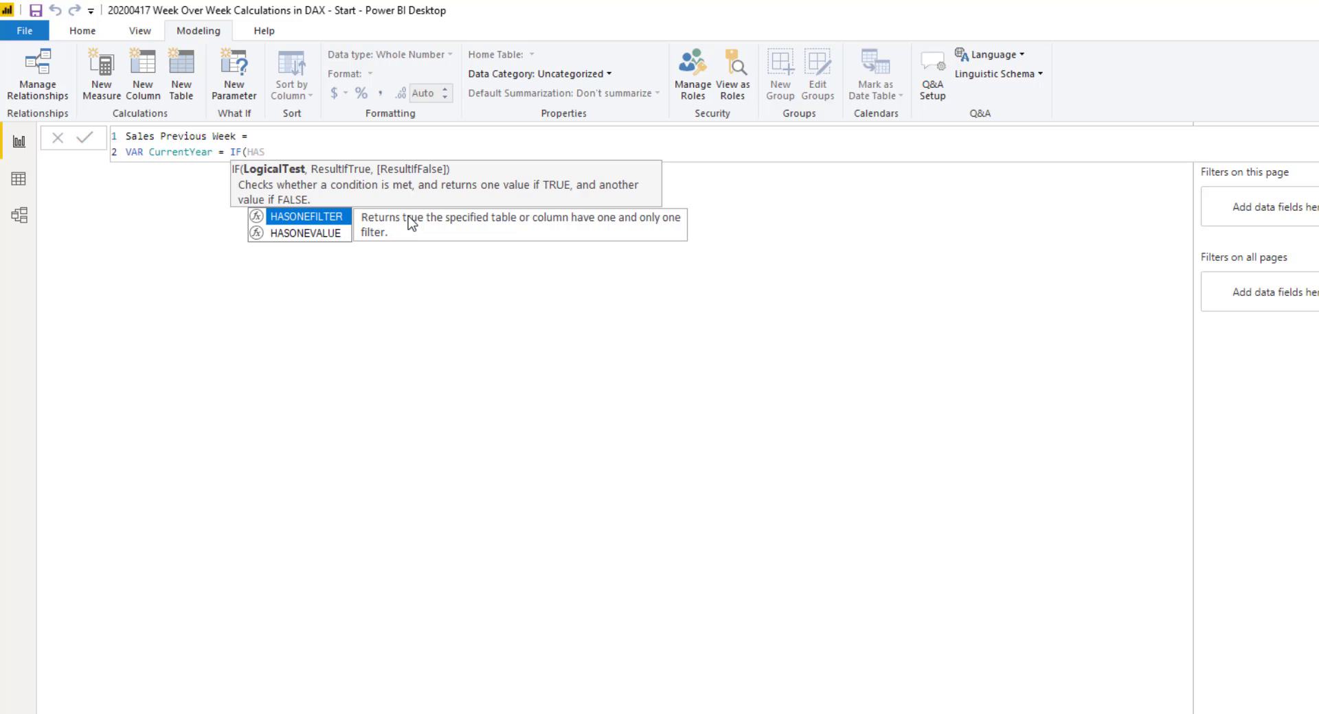
key("Down")
key("Tab")
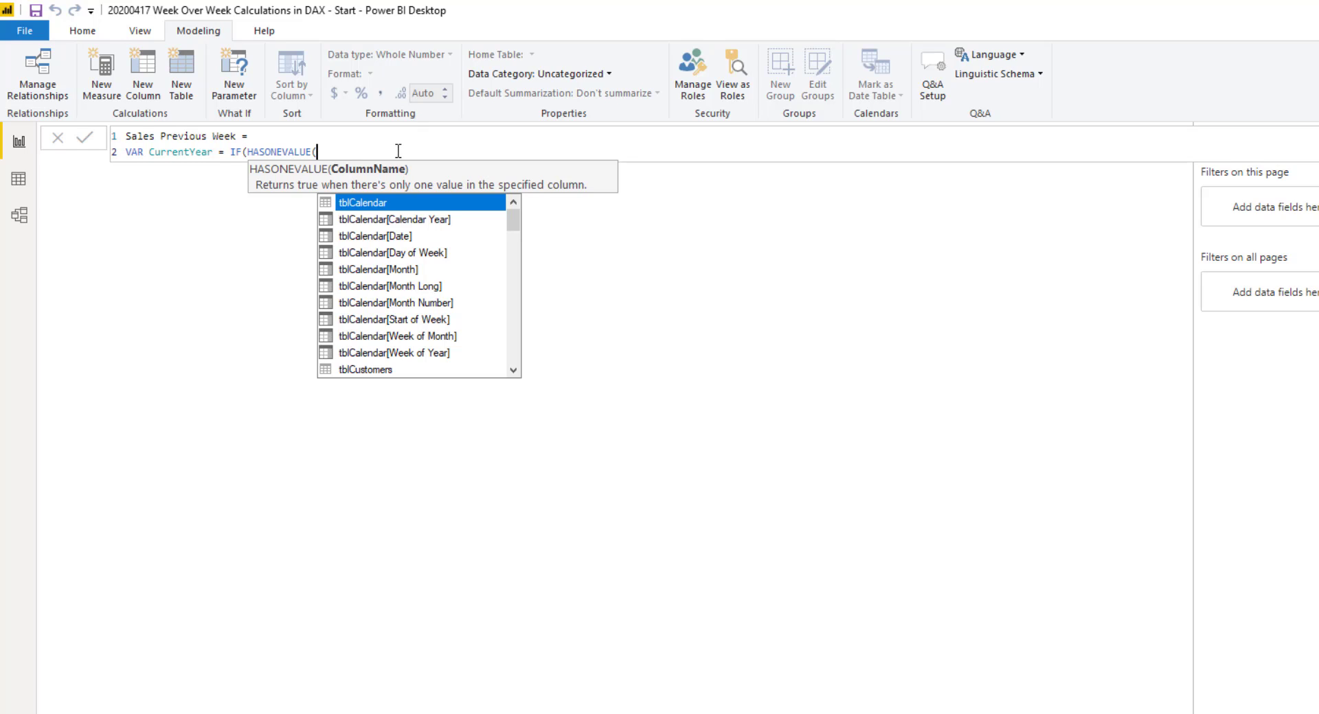
key("Down")
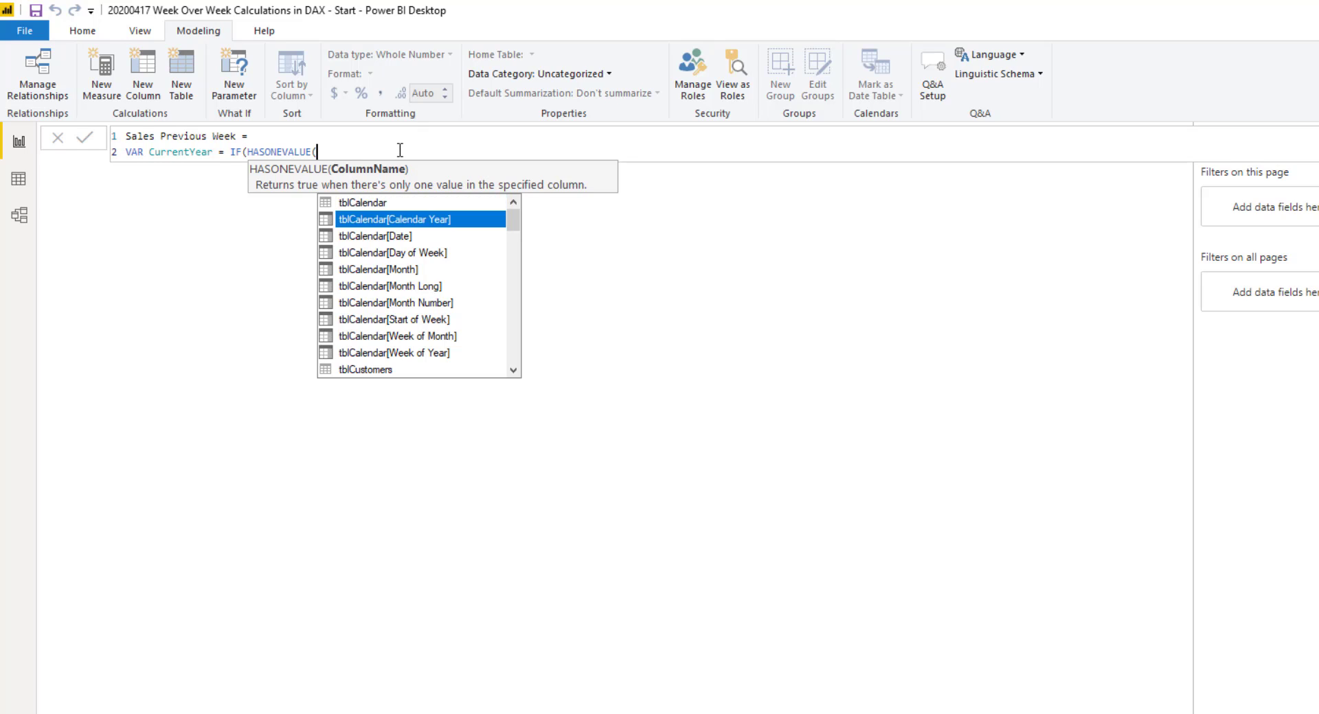
key("Tab")
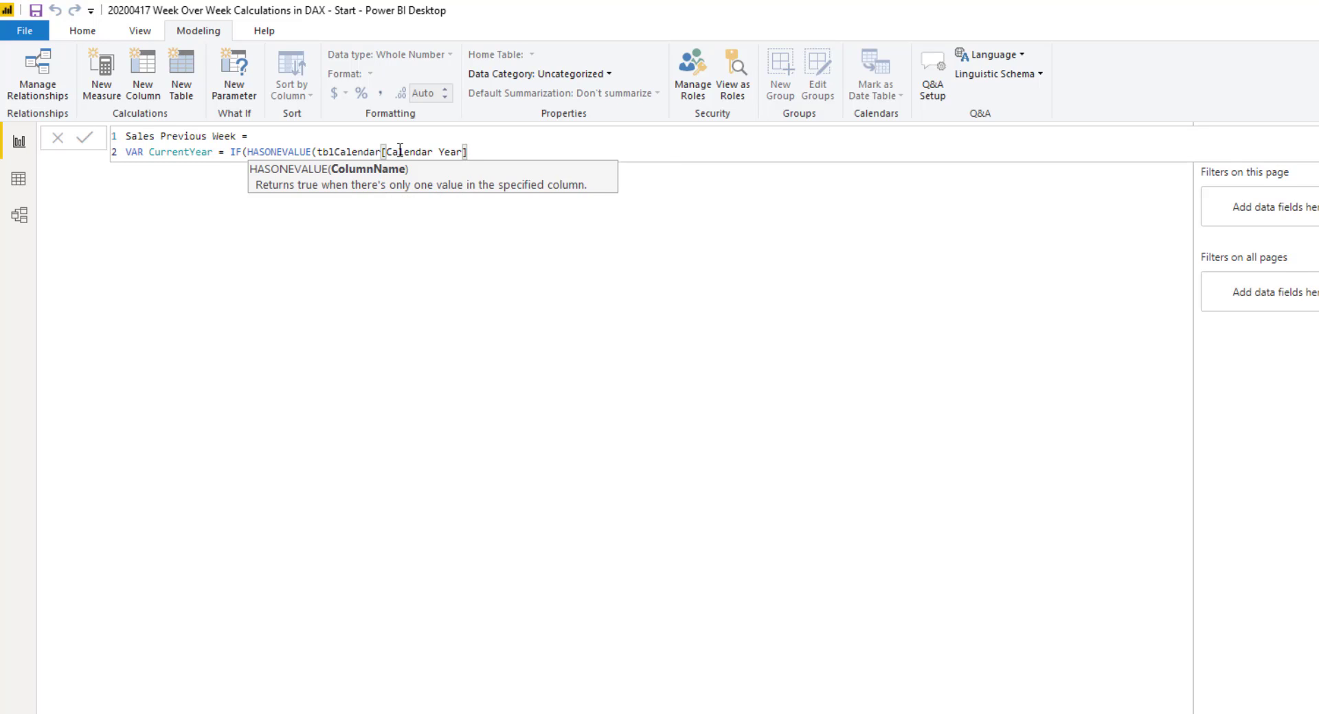
type(")")
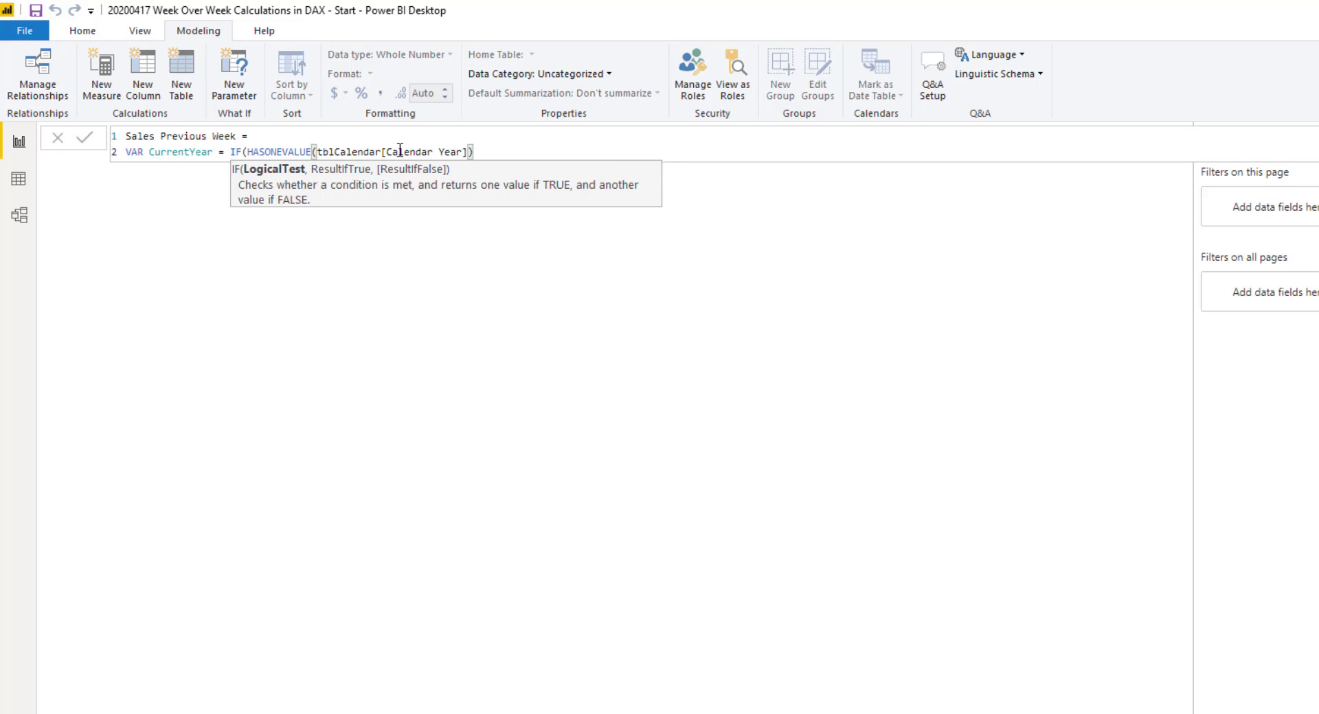
type(",")
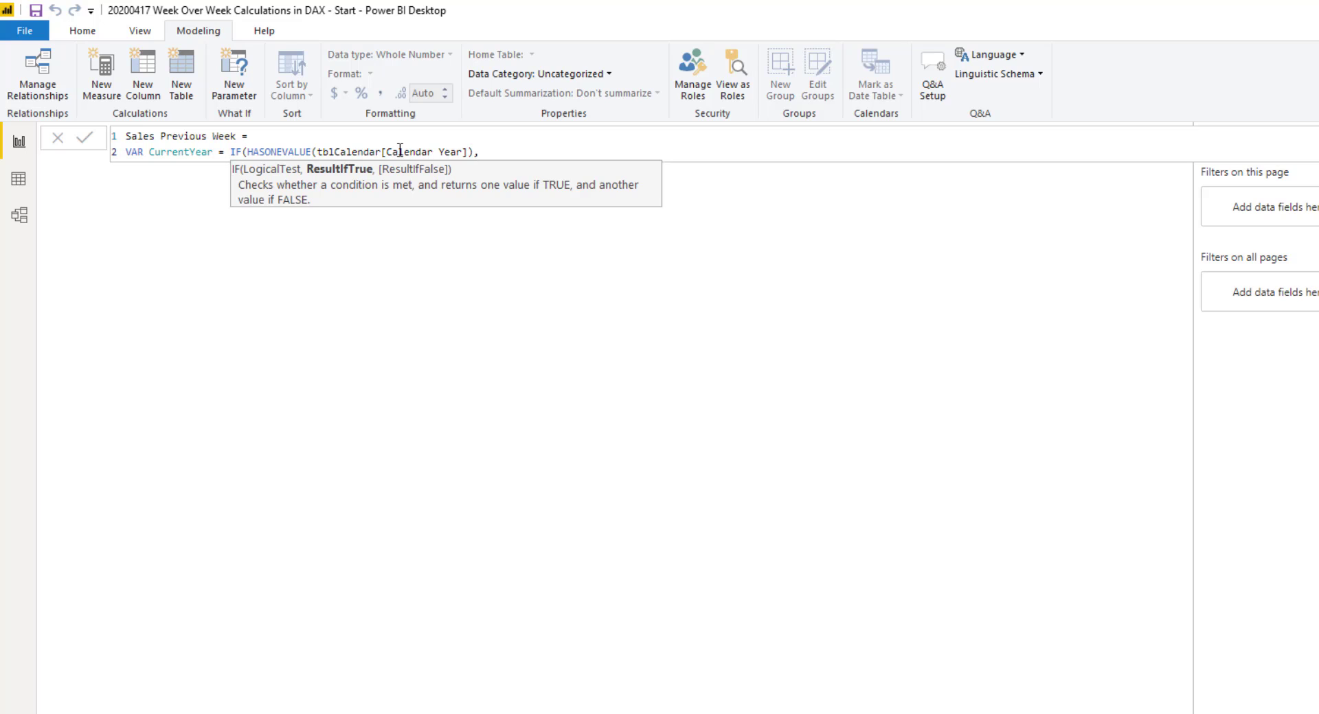
type("VALUES(")
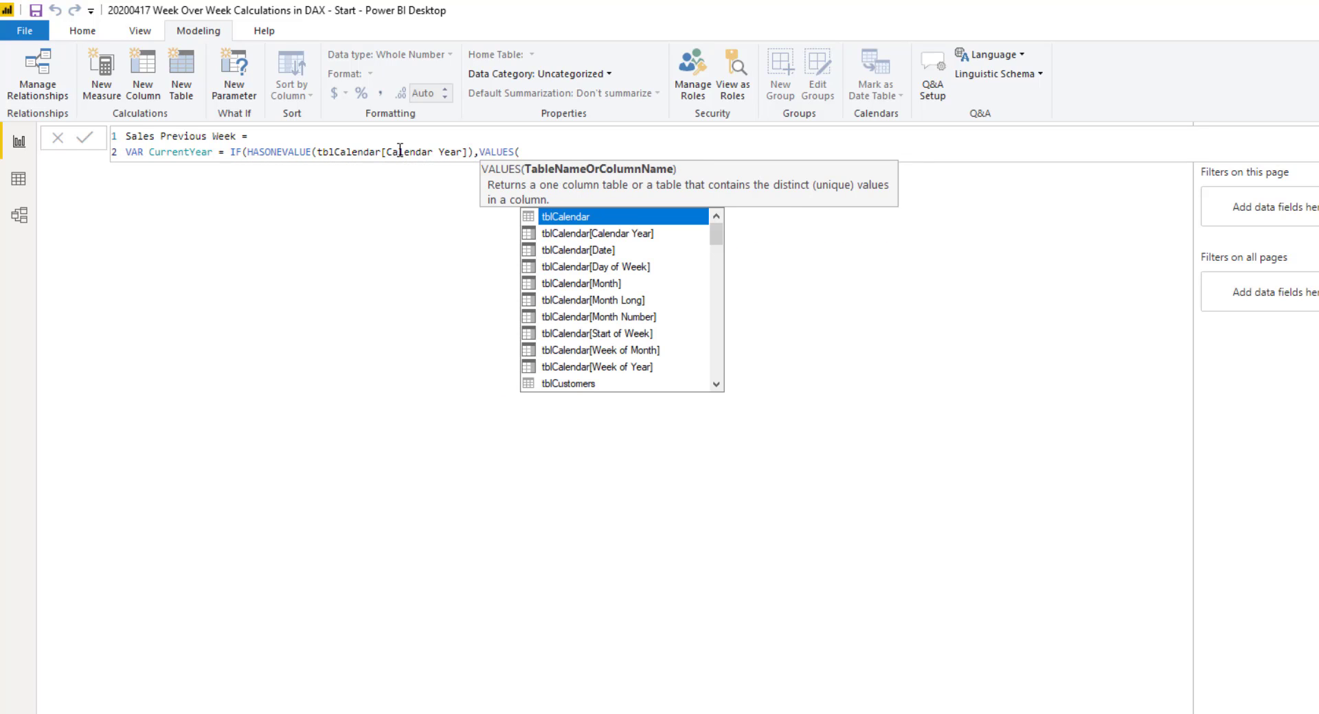
type("tblCalendar[Calendar Year])")
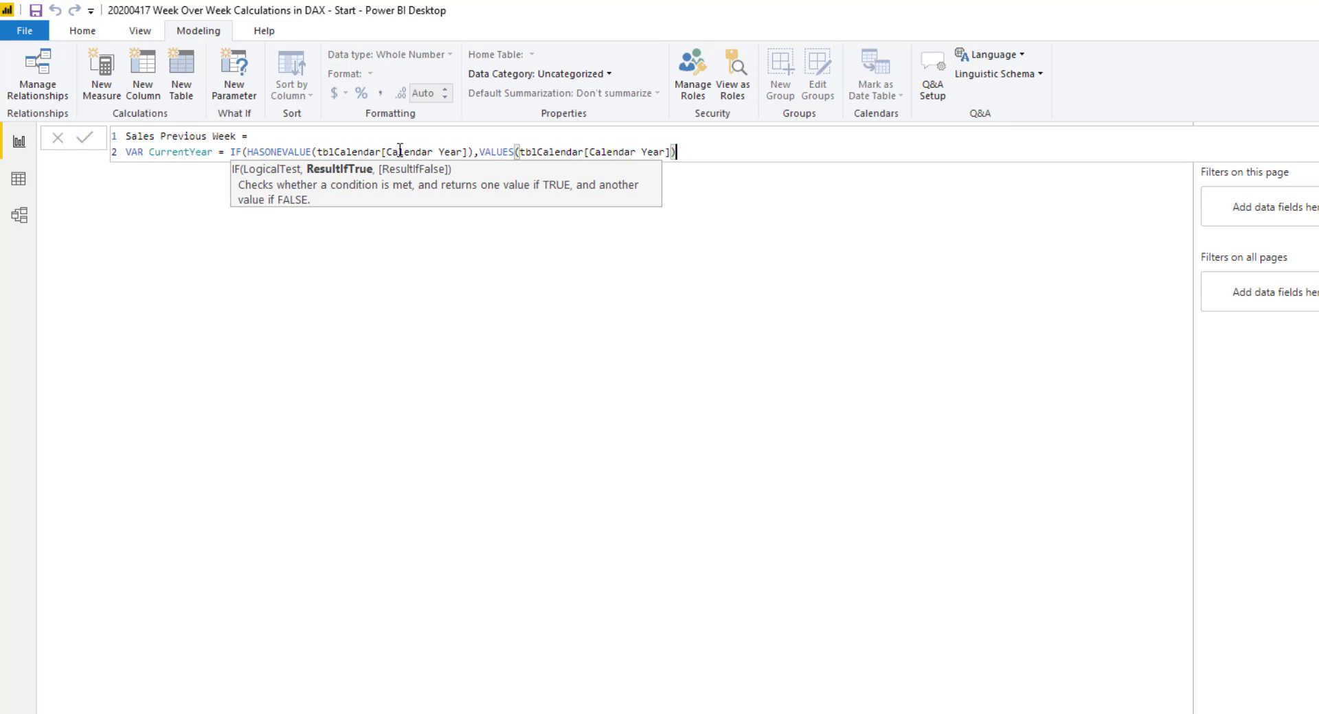
type(")")
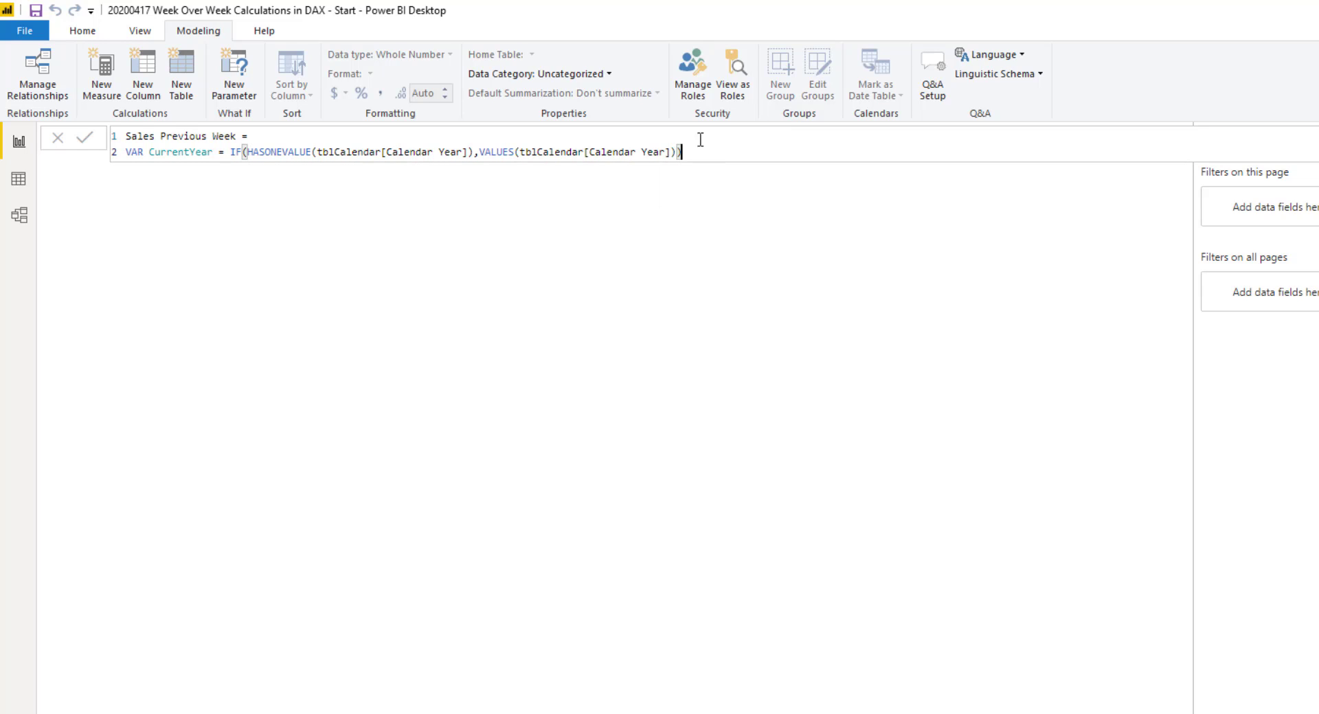
Add a CurrentWeek variable on the measure's third line, reusing the IF(HASONEVALUE(...),VALUES(...)) expression copied from CurrentYear
key("shift+Return")
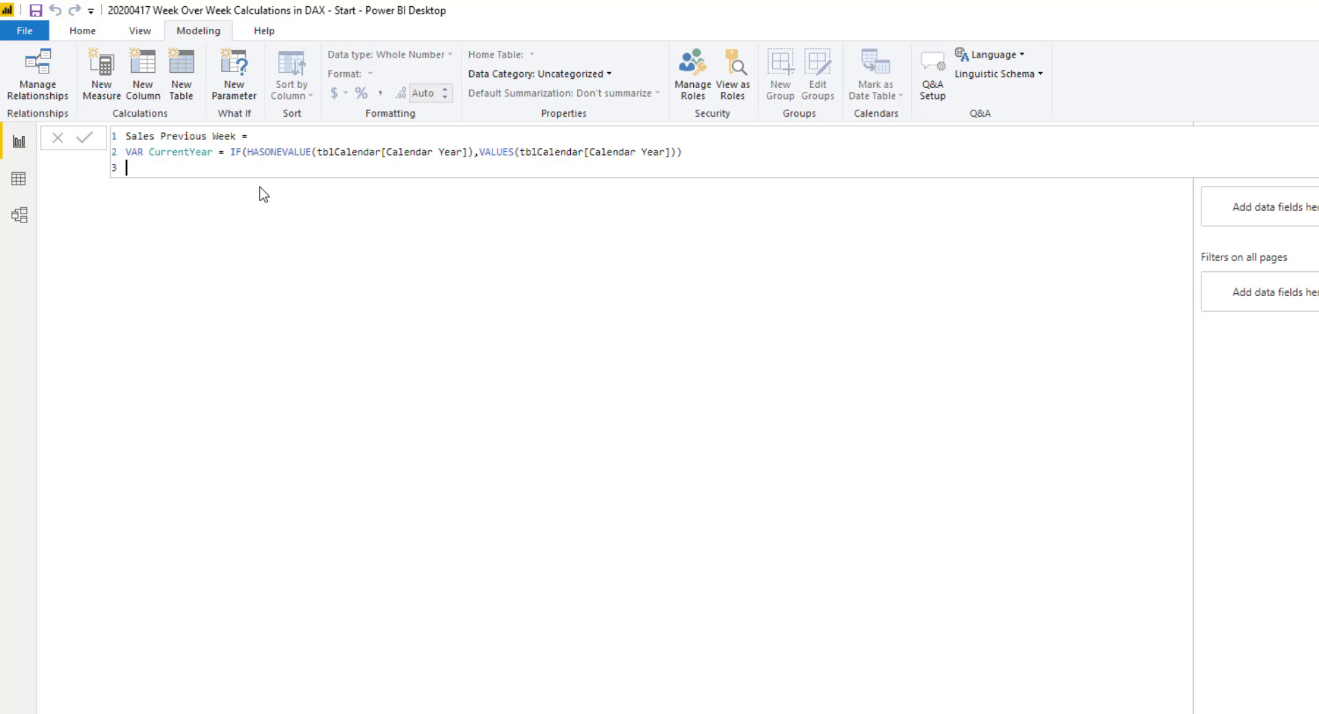
type("var")
key("BackSpace")
key("BackSpace")
key("BackSpace")
type("VAR CurrentWeek =")
left_click_drag(680, 152, 231, 152)
key("ctrl+c")
left_click(288, 167)
key("ctrl+v")
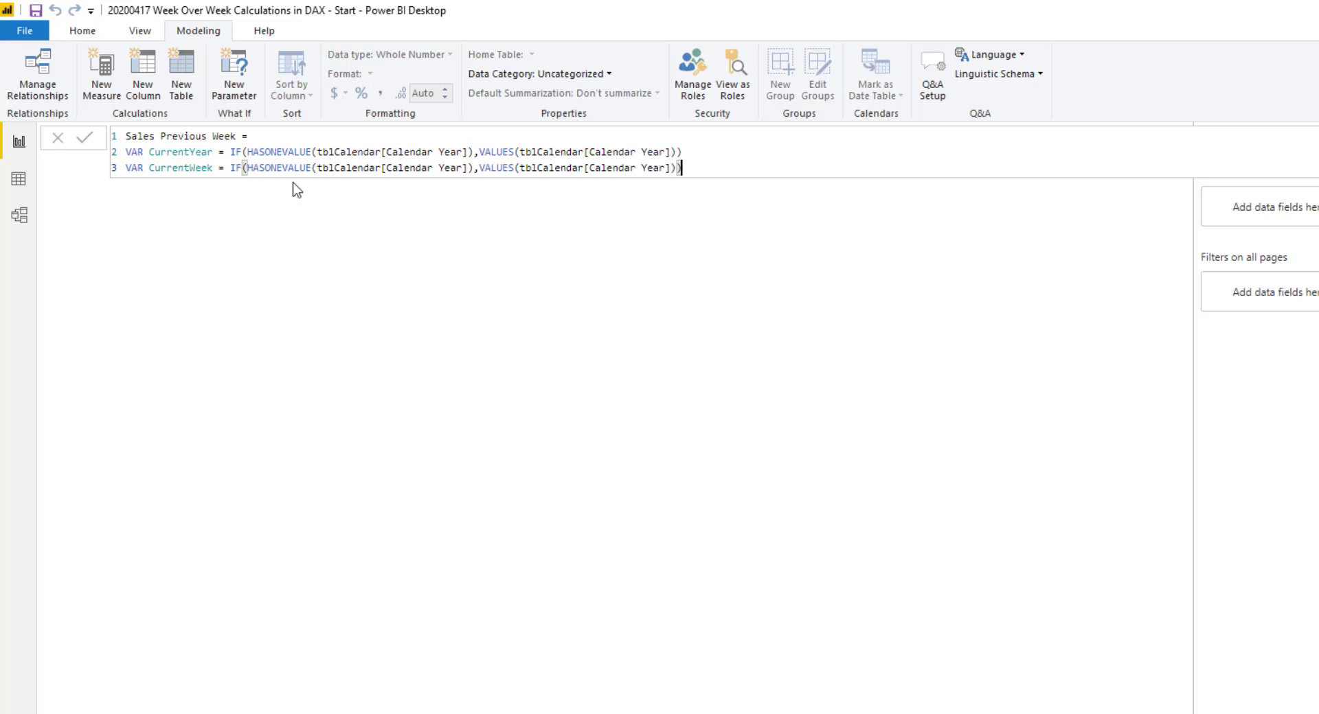
Replace Calendar Year inside the HASONEVALUE argument of CurrentWeek with the suggested tblCalendar[Week of Year] column
left_click(456, 167)
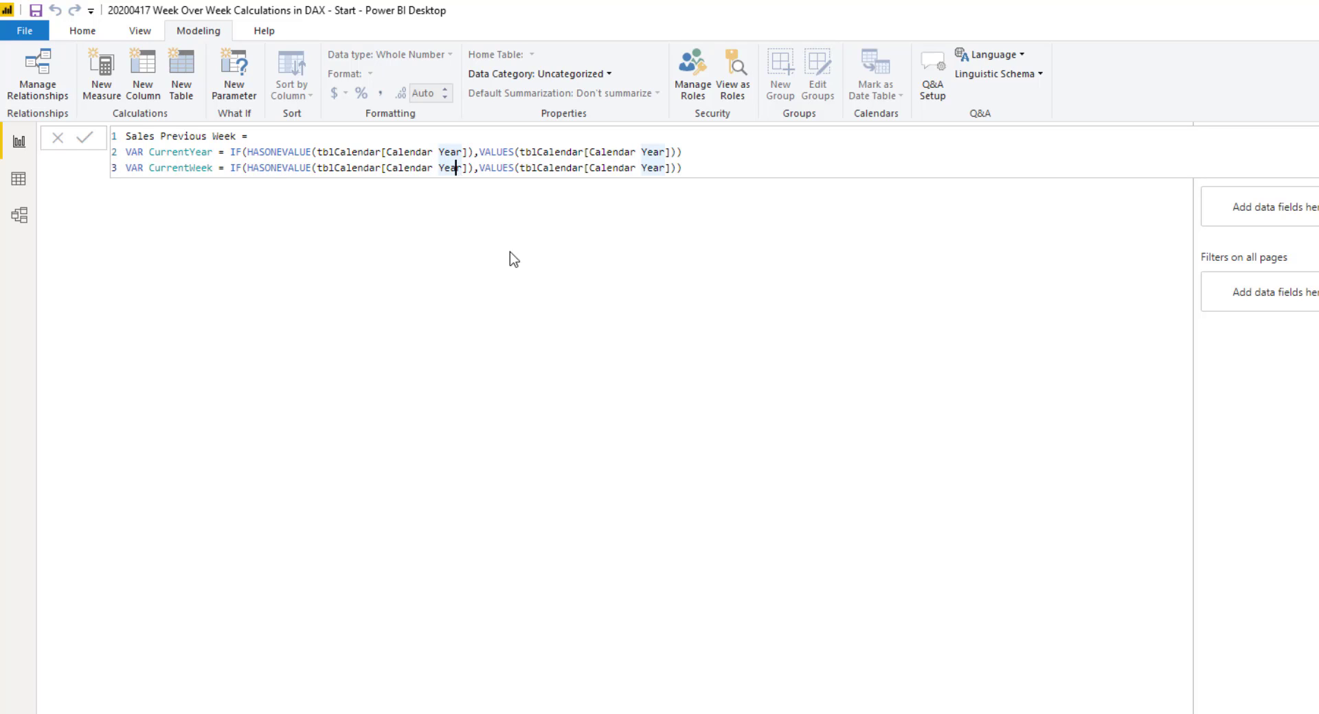
key("Right")
key("BackSpace")
key("BackSpace")
key("BackSpace")
key("BackSpace")
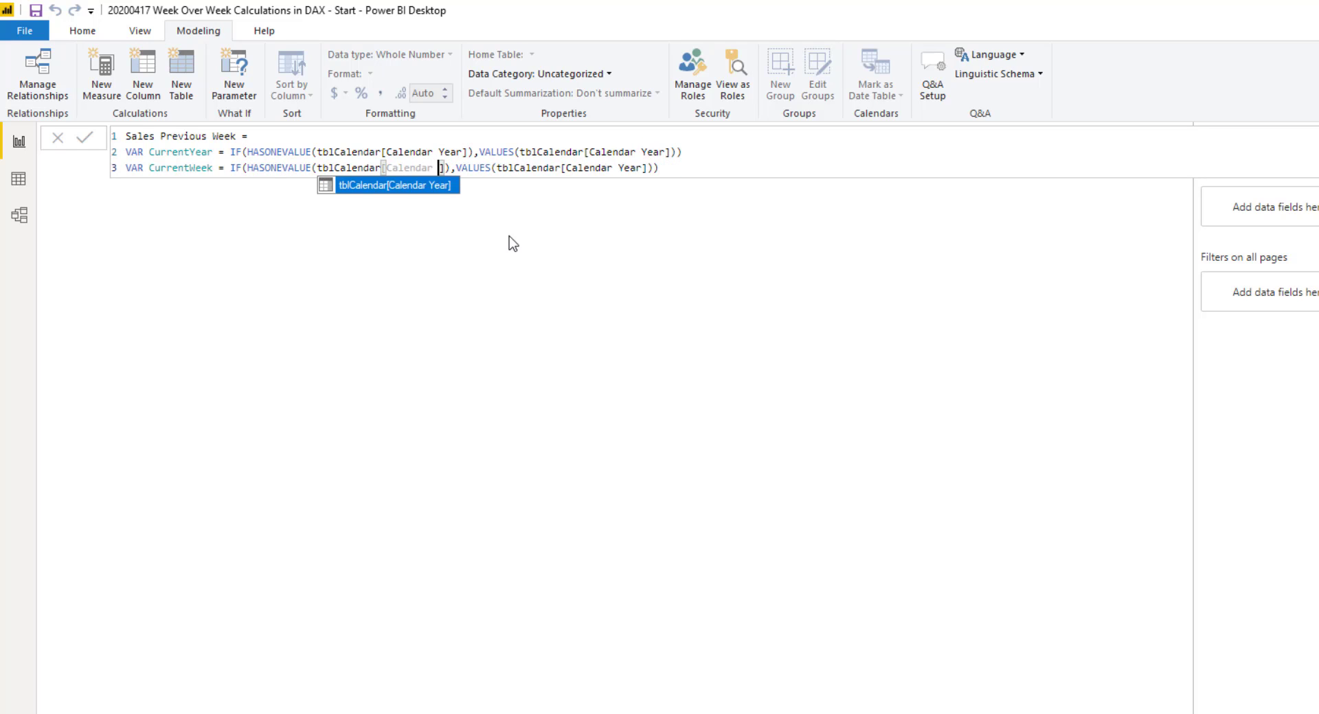
key("BackSpace")
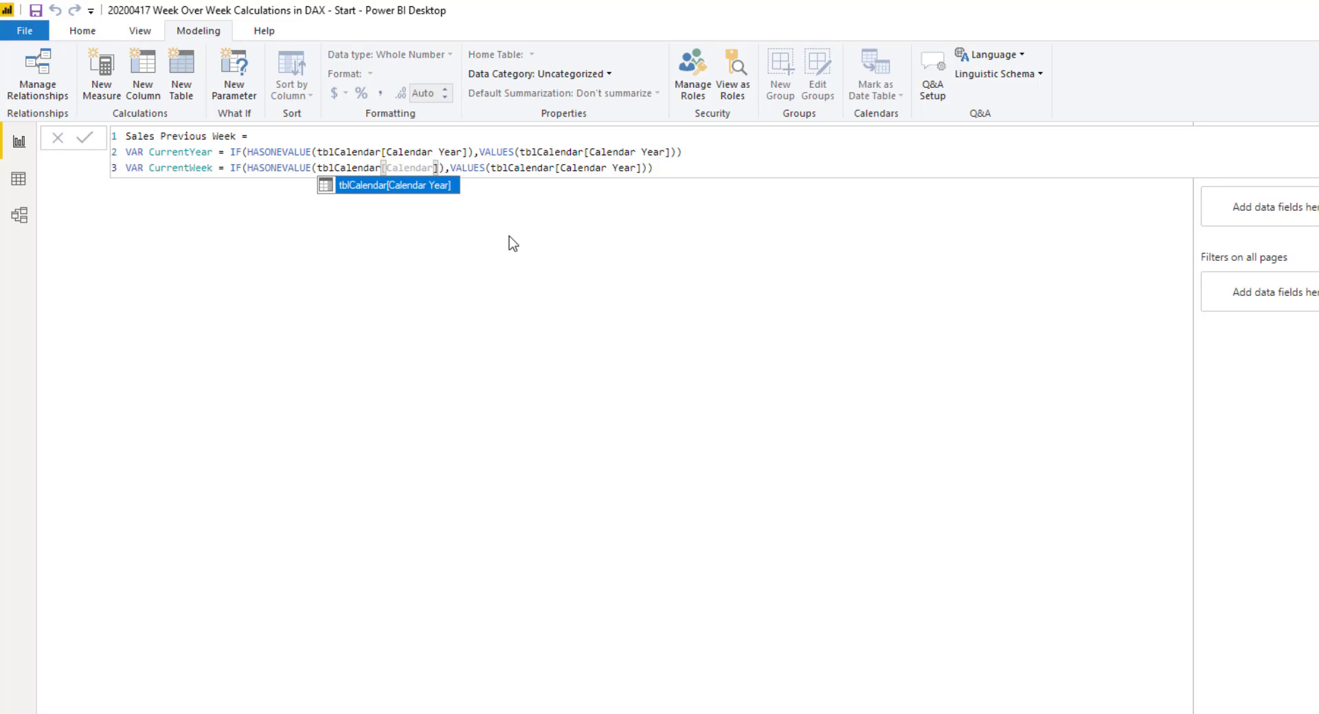
key("BackSpace")
key("BackSpace")
key("BackSpace")
key("BackSpace")
key("BackSpace")
key("BackSpace")
key("BackSpace")
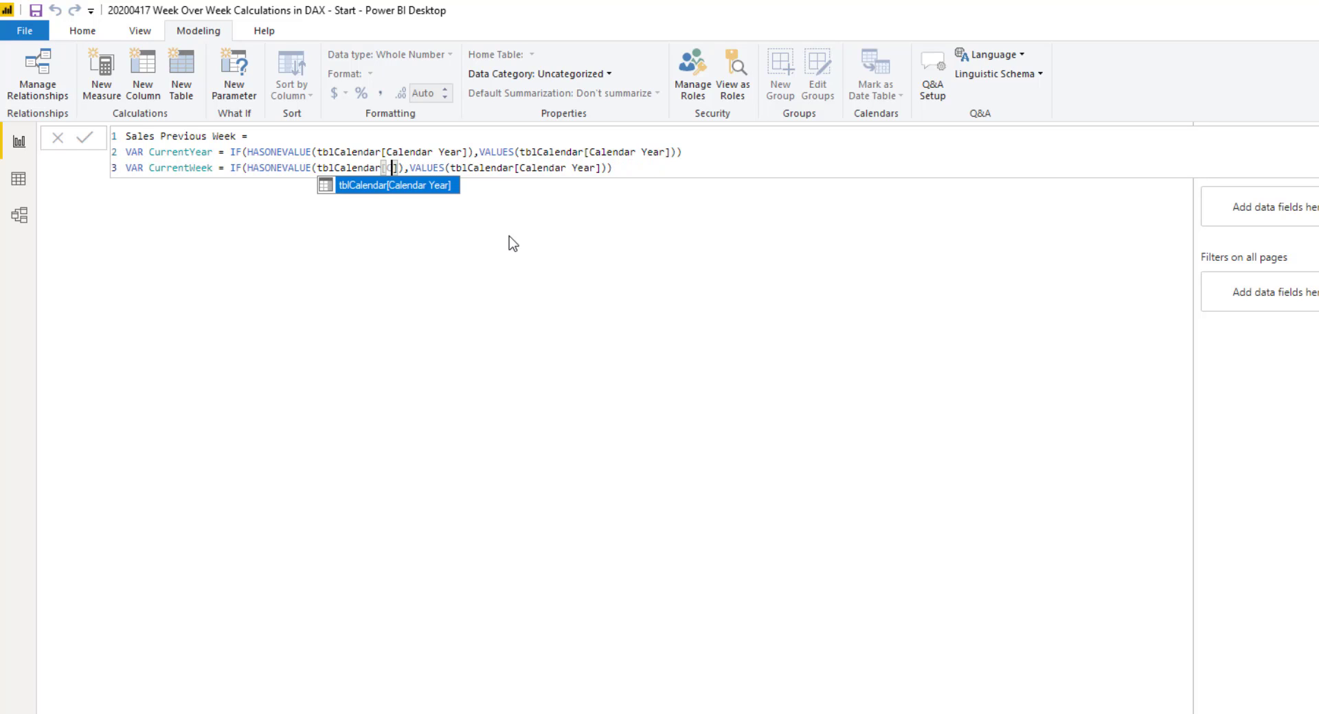
key("BackSpace")
type("Wee")
key("Tab")
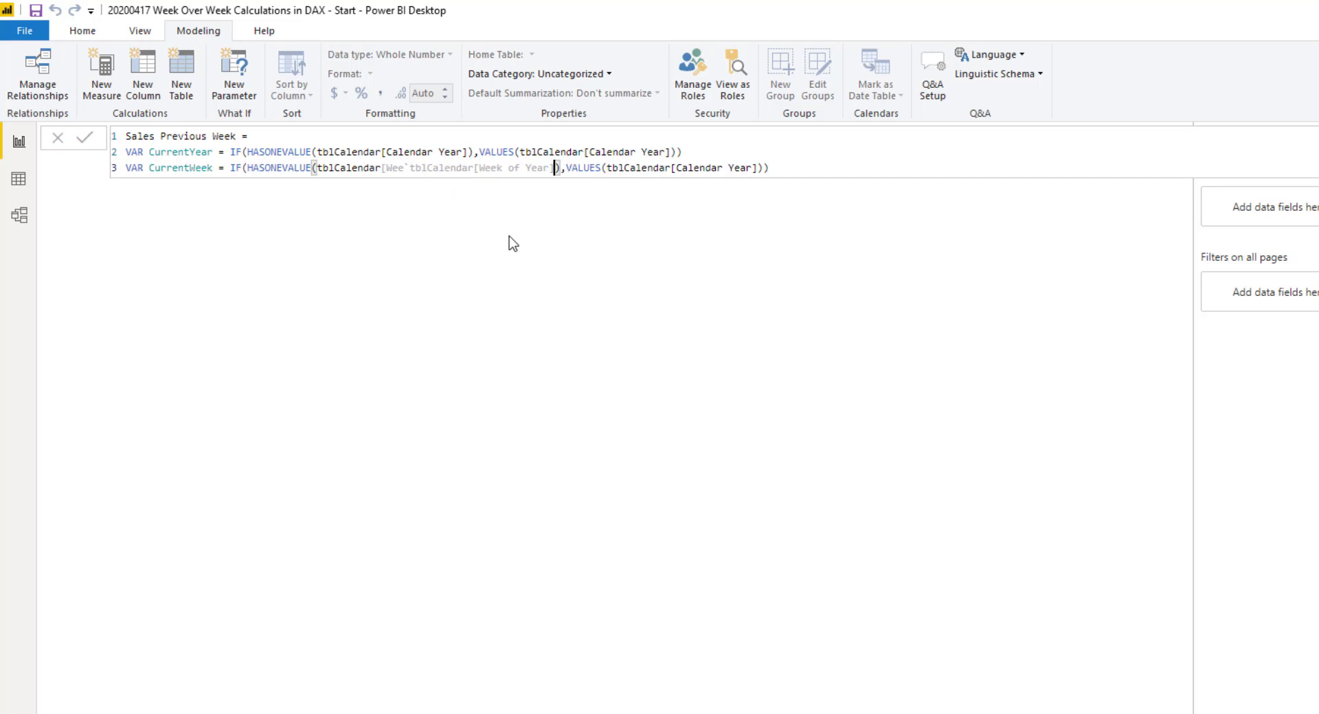
Remove the leftover duplicate text in the HASONEVALUE argument of CurrentWeek so it reads tblCalendar[Week of Year]
left_click(682, 168)
left_click(740, 169)
left_click(550, 169)
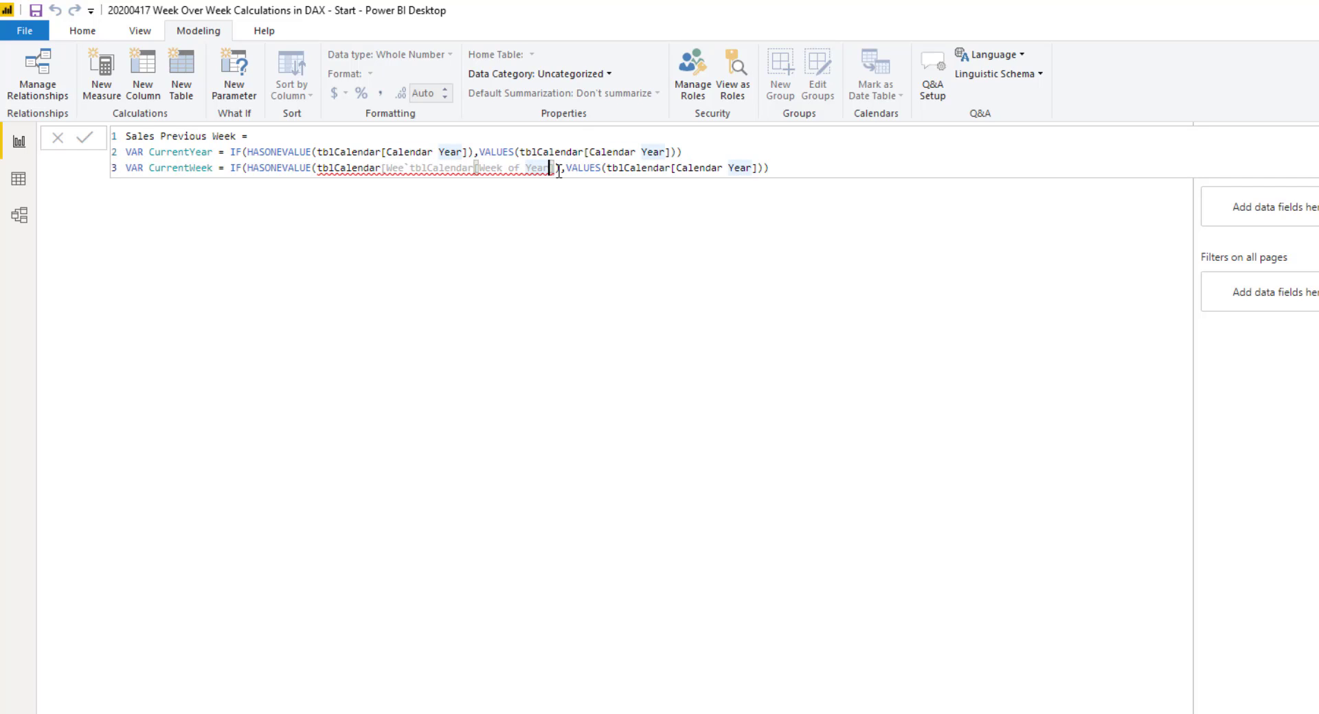
left_click(411, 170)
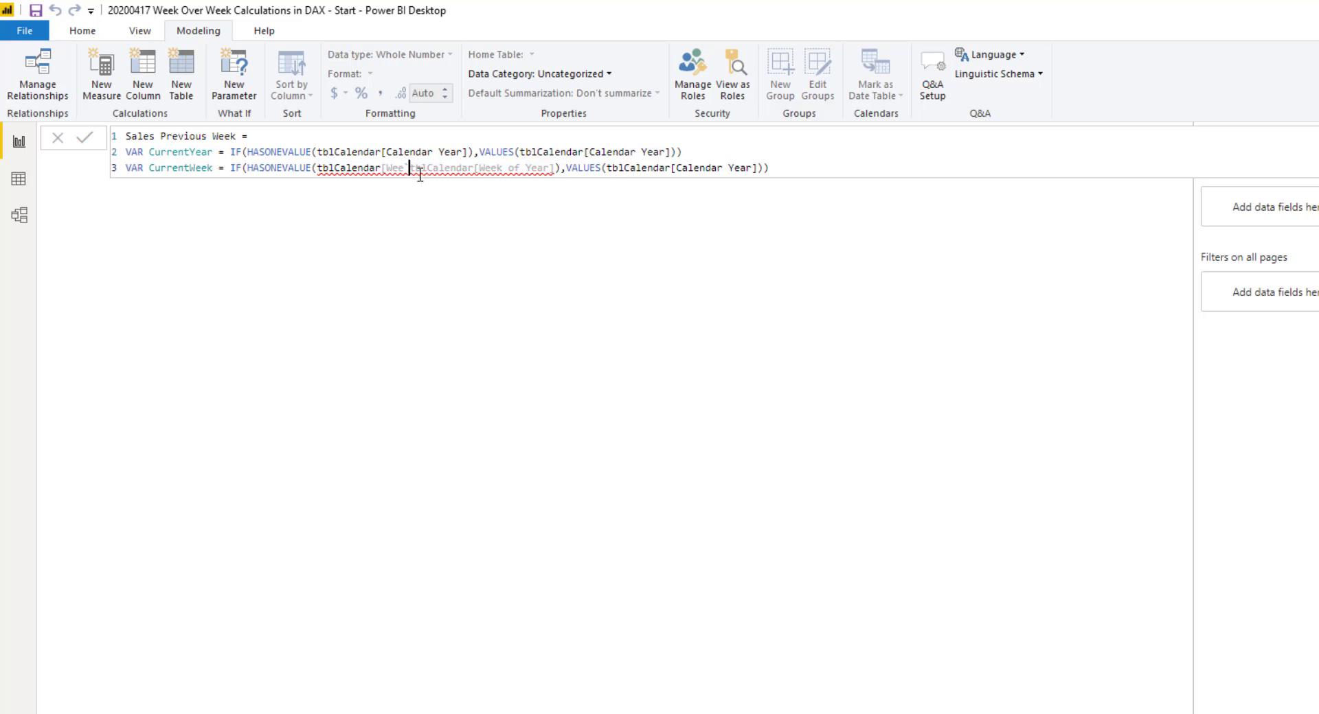
key("BackSpace")
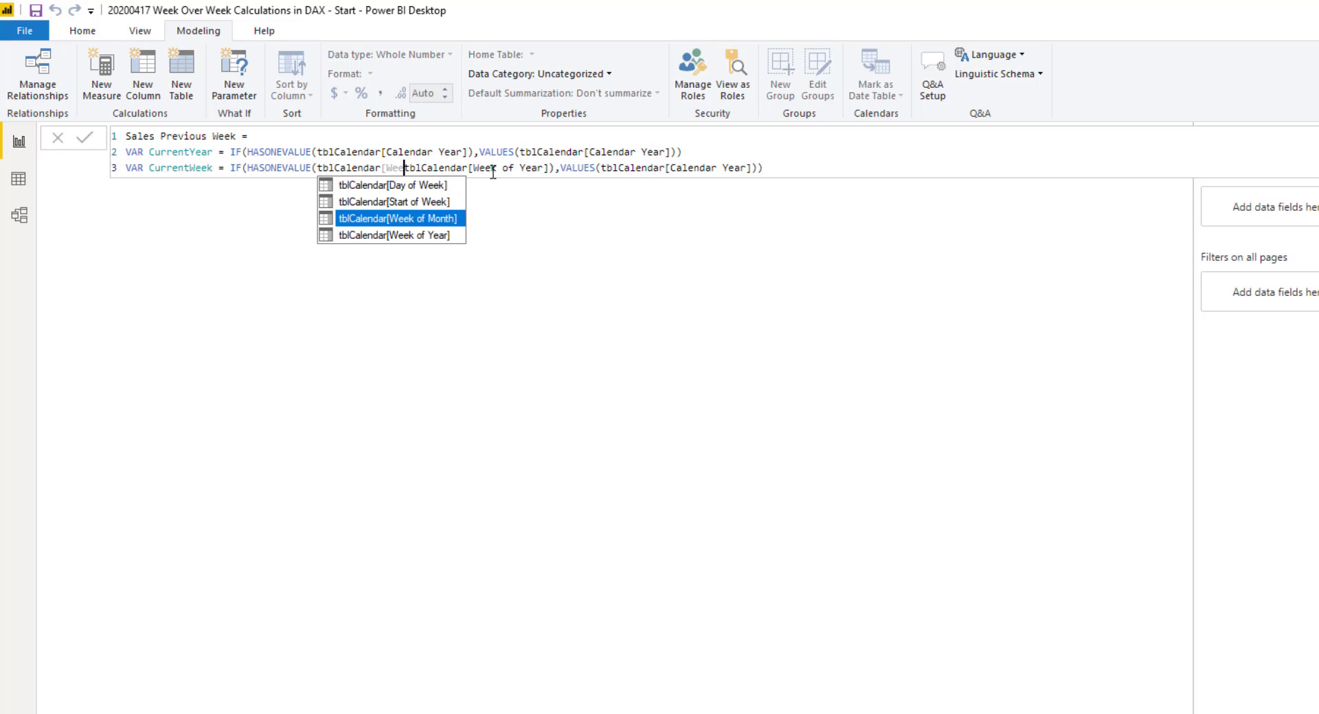
key("Right")
key("BackSpace")
key("BackSpace")
key("BackSpace")
key("BackSpace")
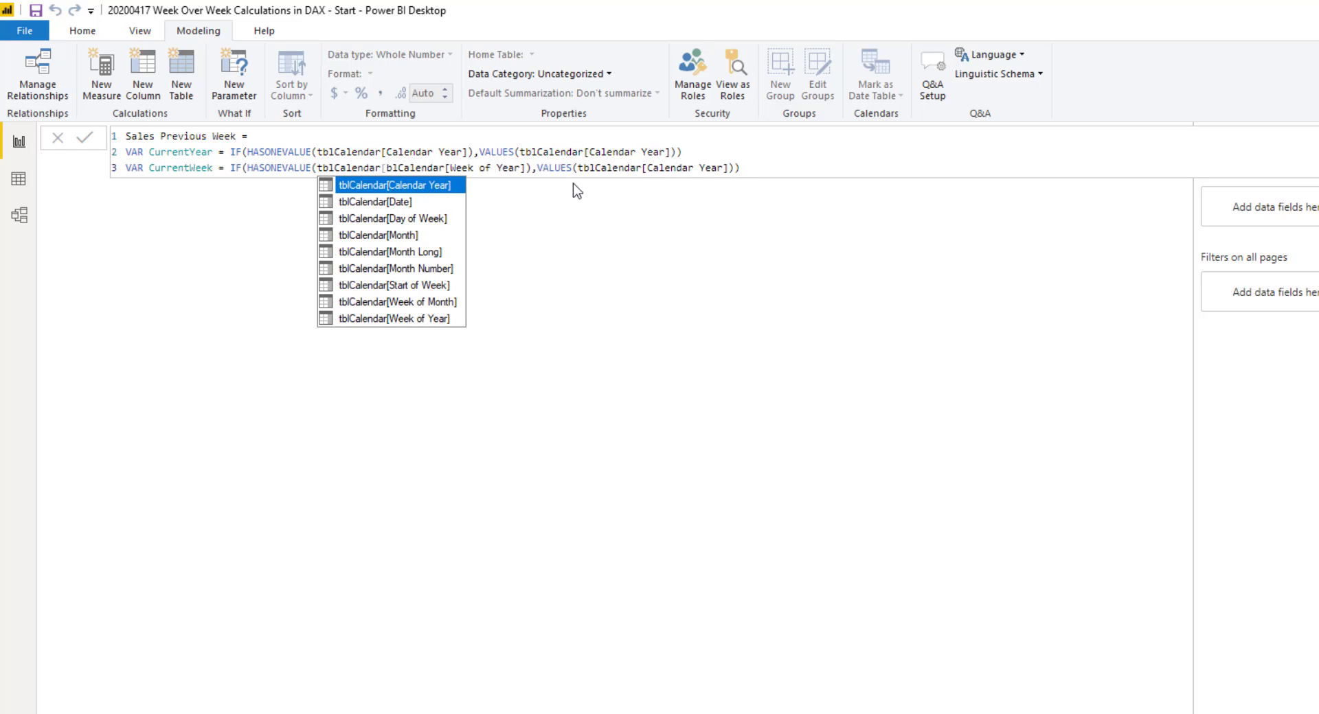
key("Left")
key("shift+Right")
key("shift+Right")
key("shift+Right")
key("shift+Right")
key("shift+Right")
key("shift+Right")
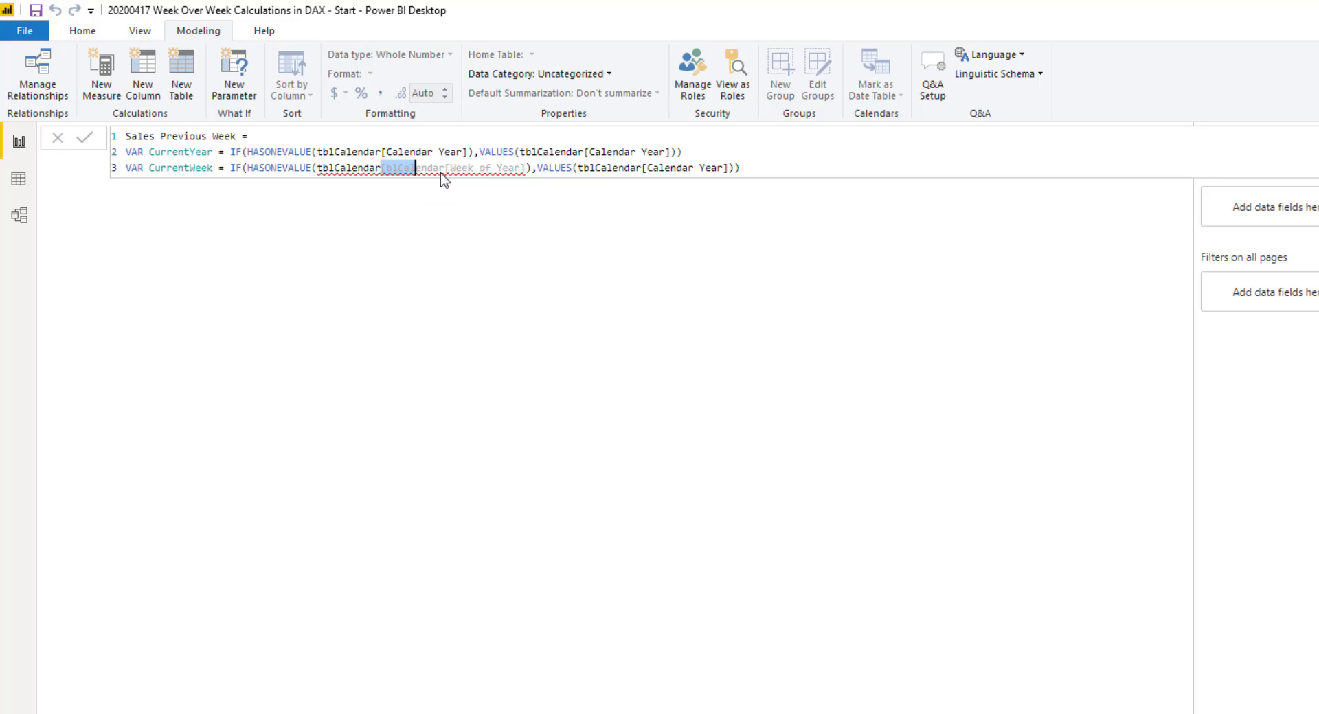
key("shift+Right")
key("shift+Right")
key("Delete")
left_click(659, 154)
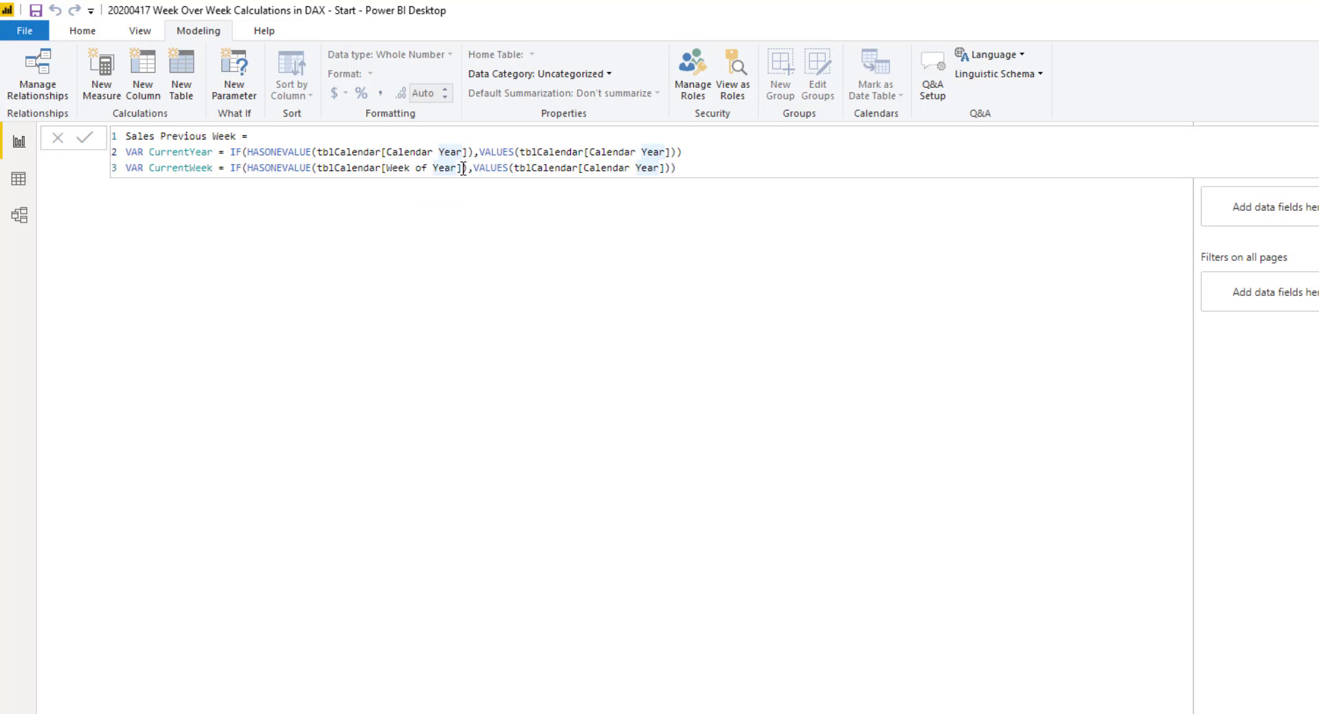
Copy the tblCalendar[Week of Year] argument over the Calendar Year argument of VALUES in CurrentWeek
left_click_drag(468, 167, 314, 170)
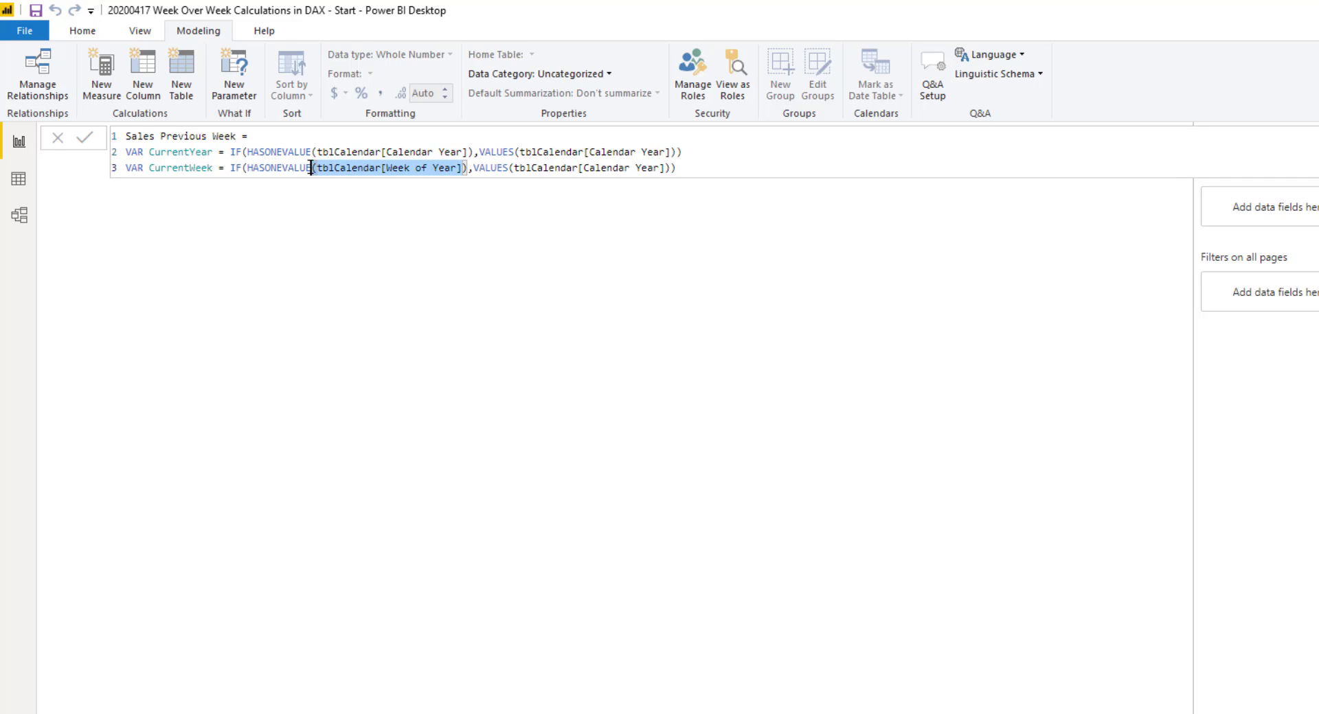
left_click(666, 168)
left_click_drag(665, 168, 513, 169)
key("ctrl+v")
key("End")
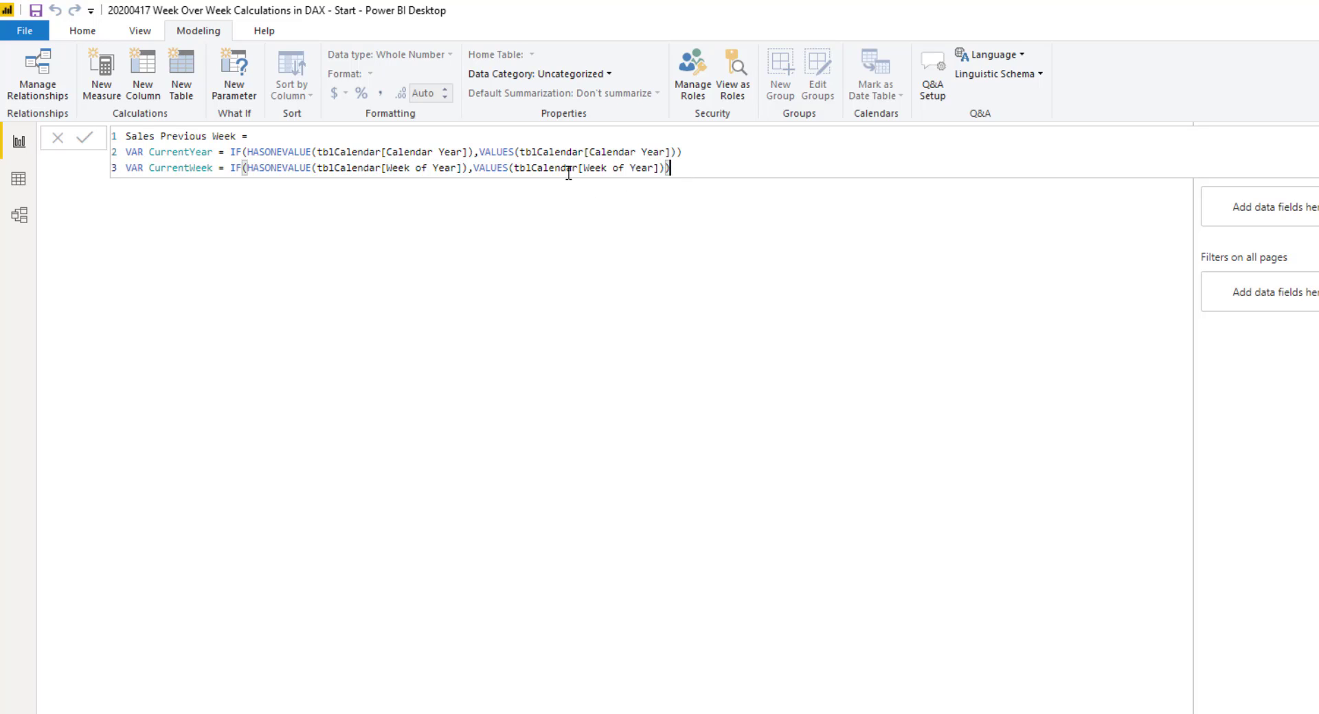
Start a LastWeekPY variable on the fourth line as CALCULATE(MAX(tblCalendar[Week of Year]),ALL(tblCalendar)
key("shift+Return")
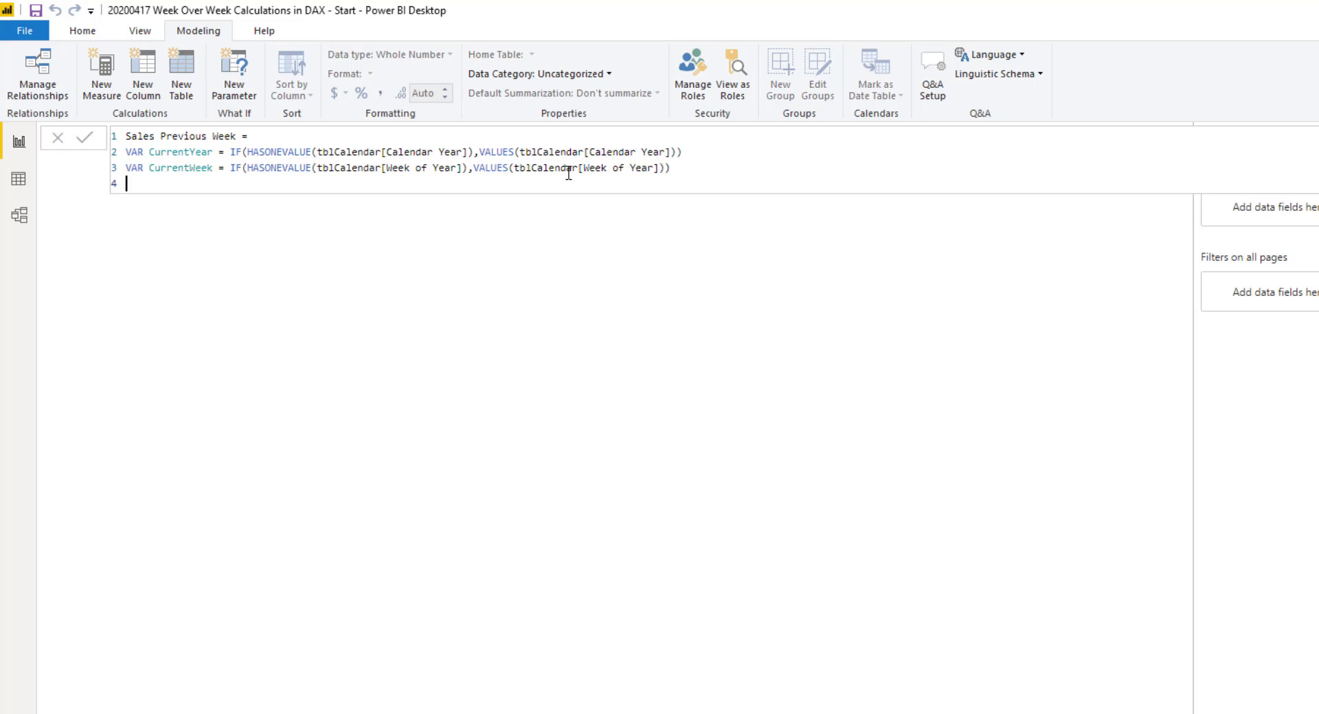
type("VAR")
type("LastWeekPY = C")
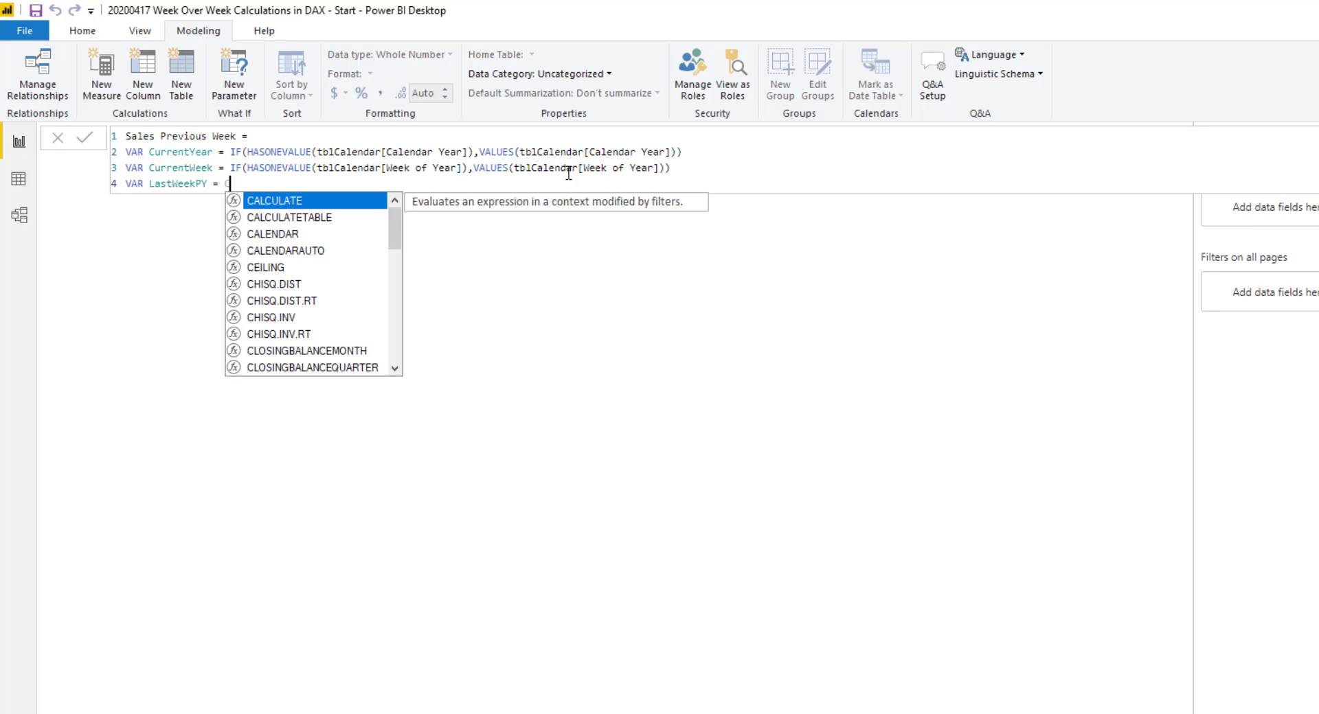
key("Tab")
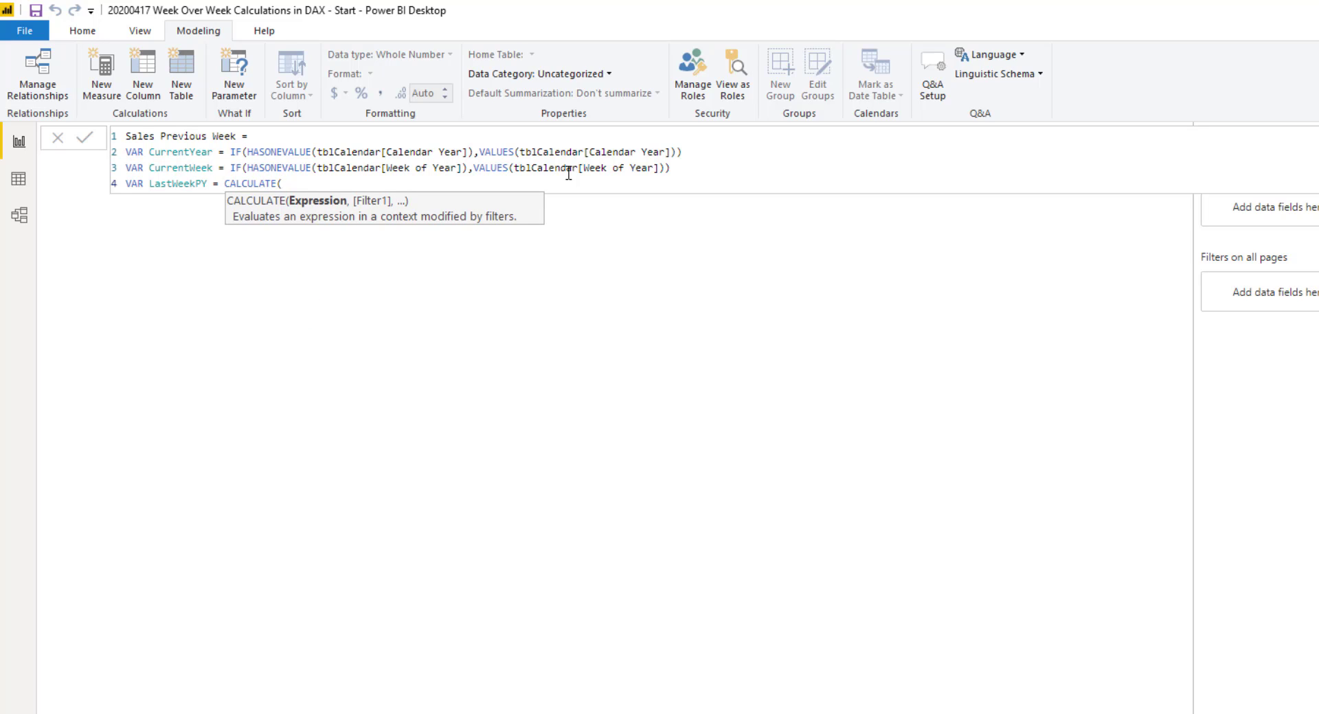
type("MAX(")
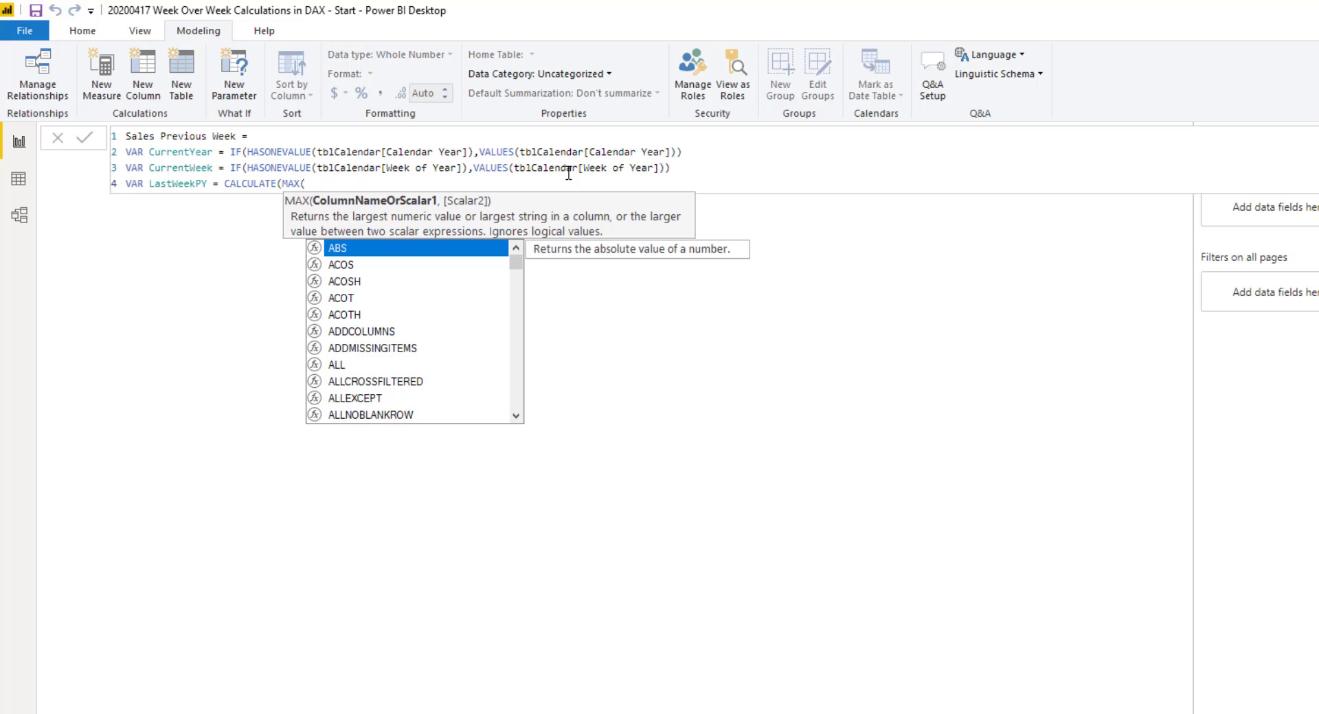
type("tblCalendar[Week of Year]),AL")
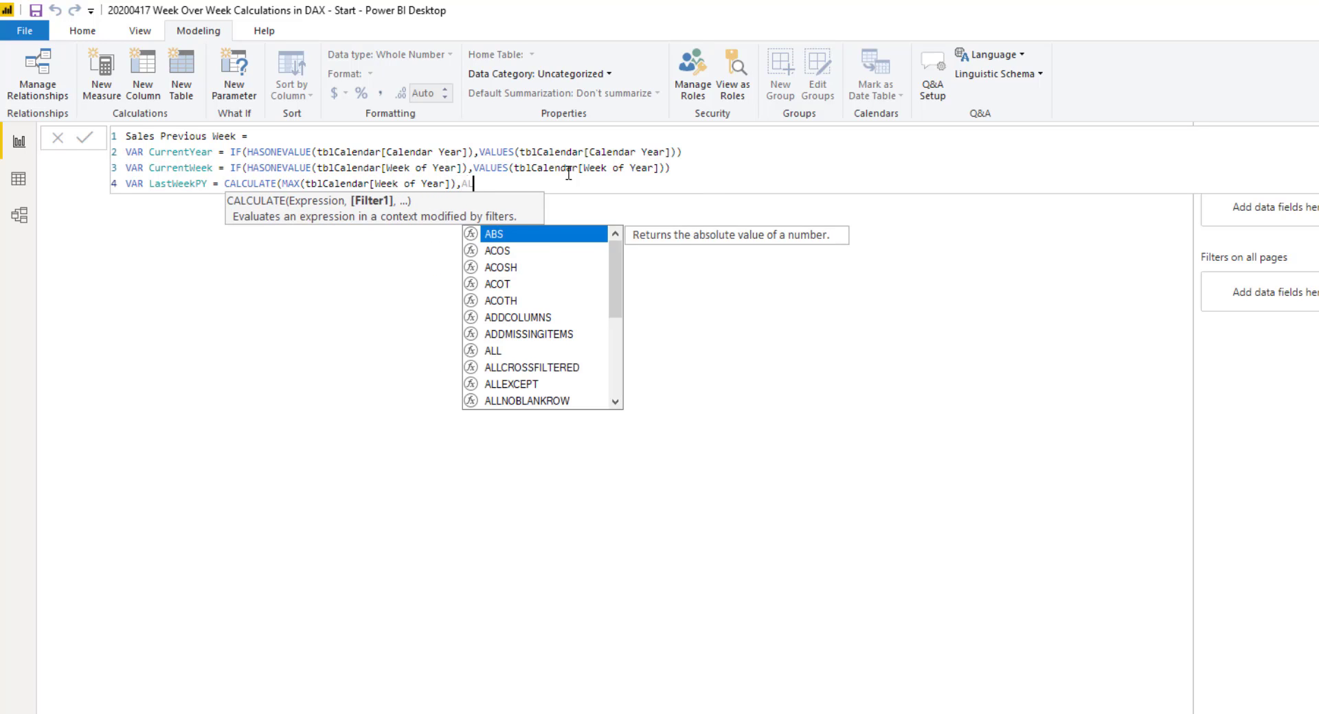
type("L(")
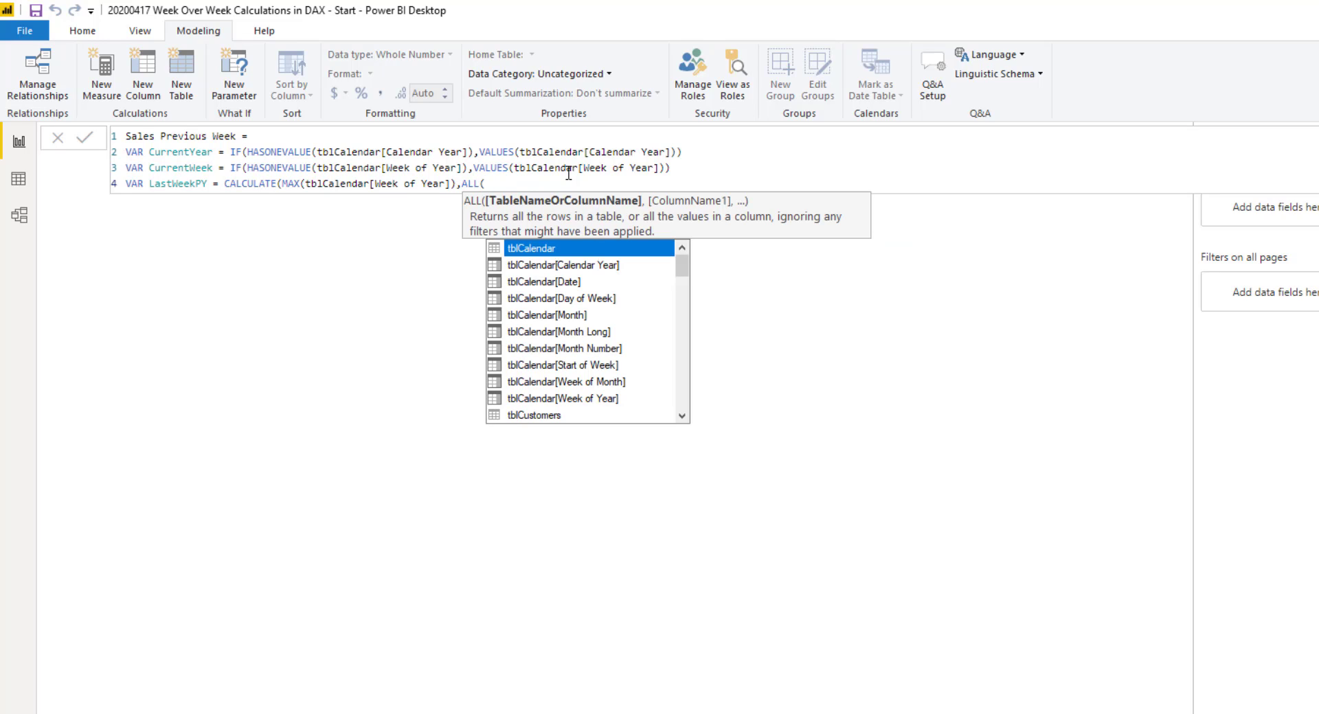
key("Tab")
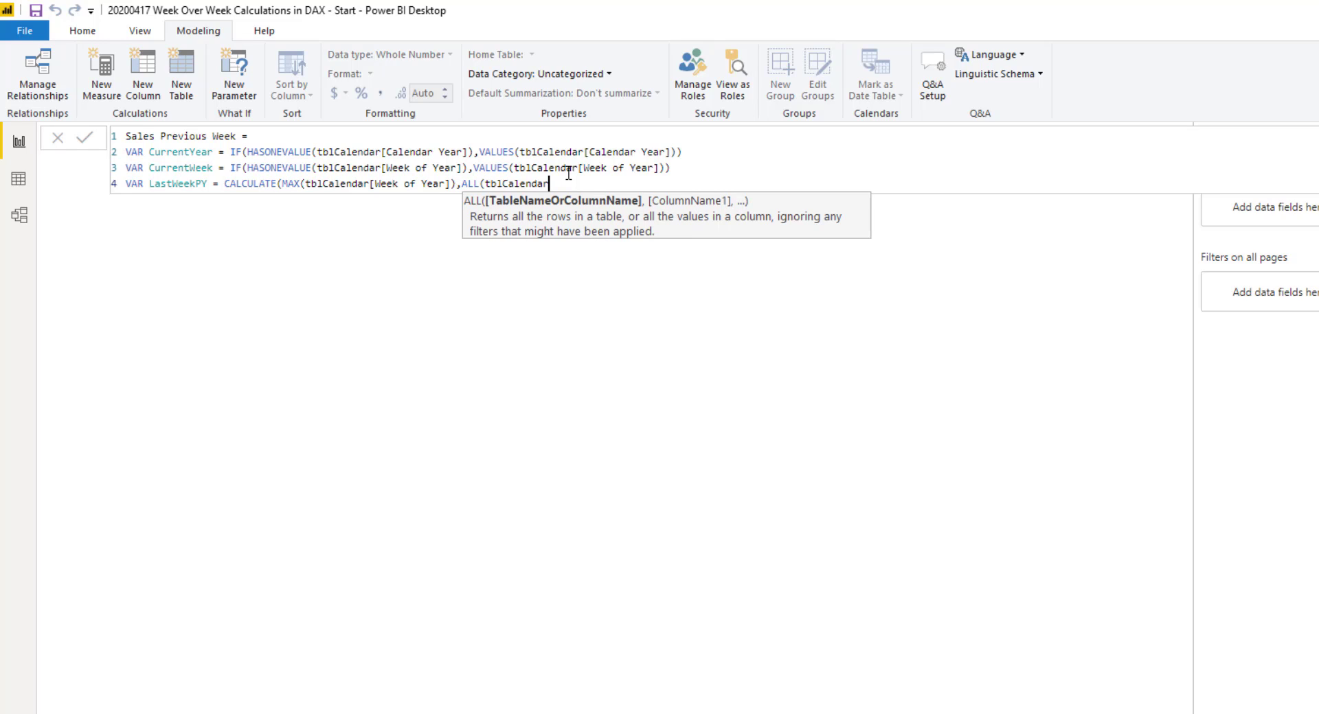
type(")")
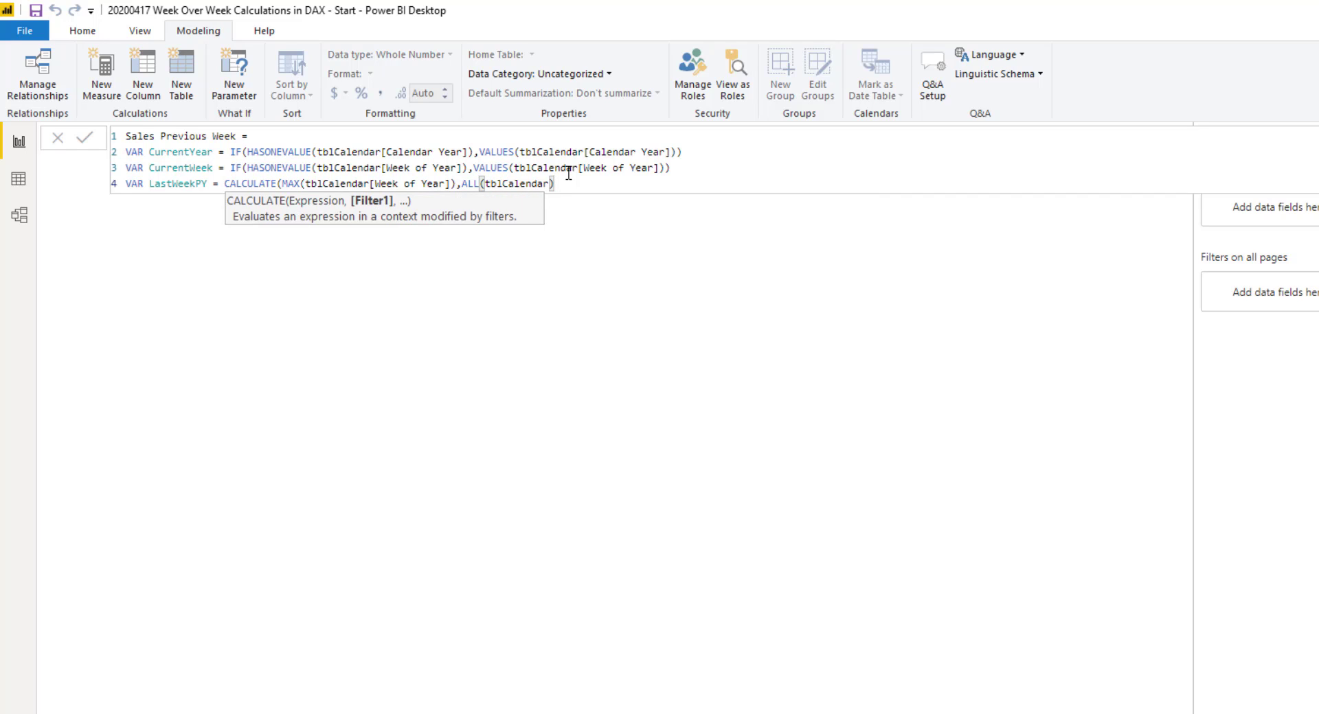
Add the filter tblCalendar[Calendar Year]=CurrentYear-1 to LastWeekPY and close its CALCULATE expression
type(",tbl")
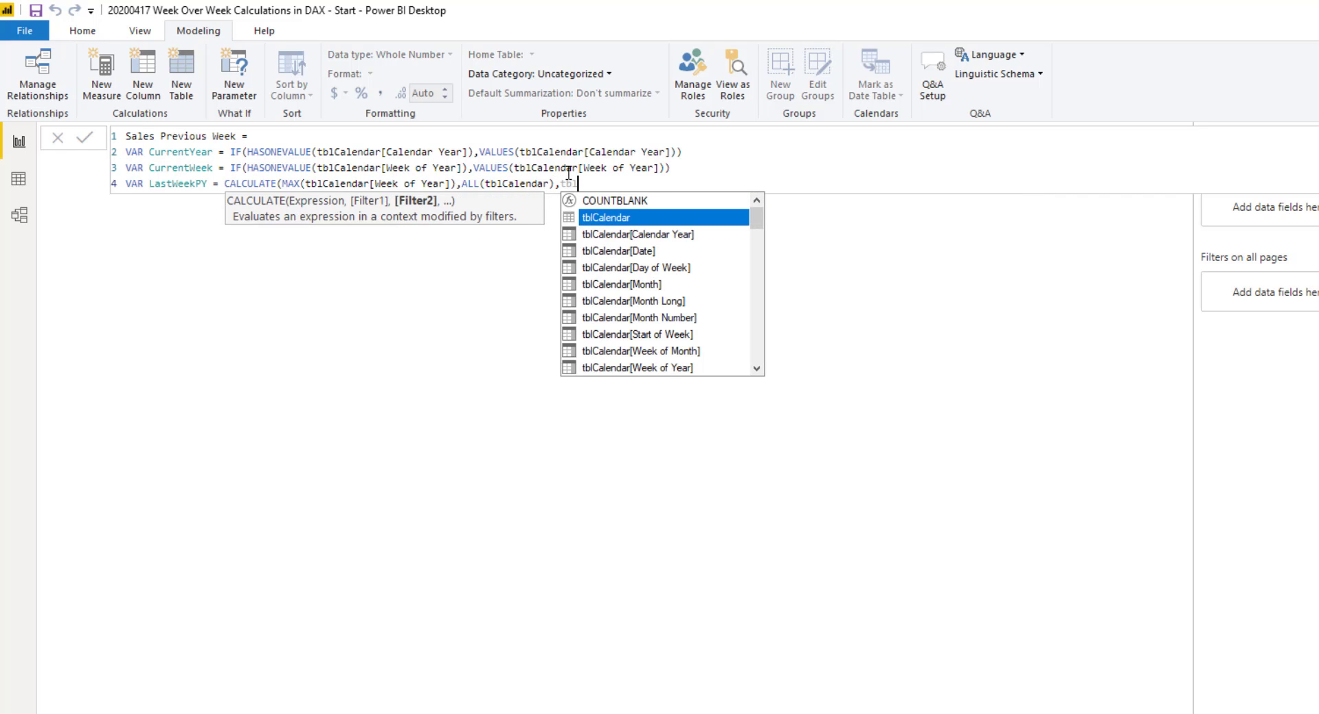
key("Down")
key("Tab")
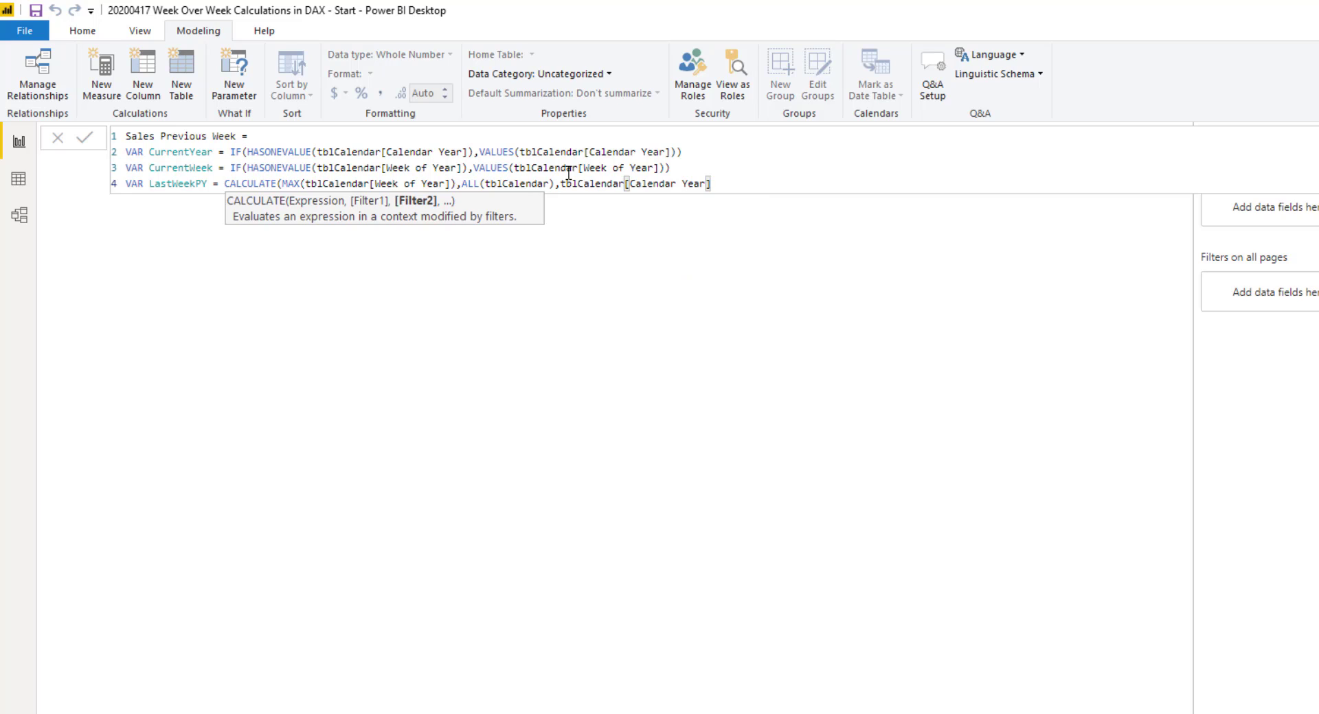
type("=curre")
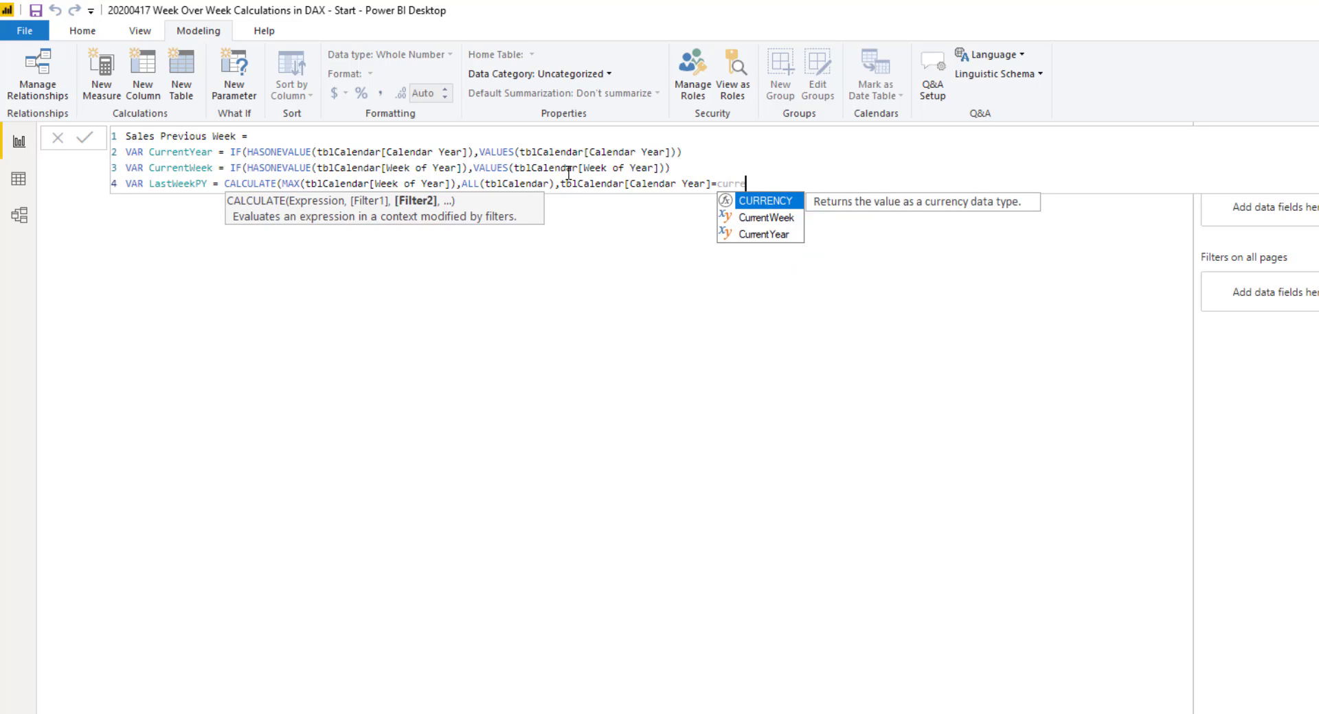
key("Down")
key("Down")
key("Tab")
type("-1")
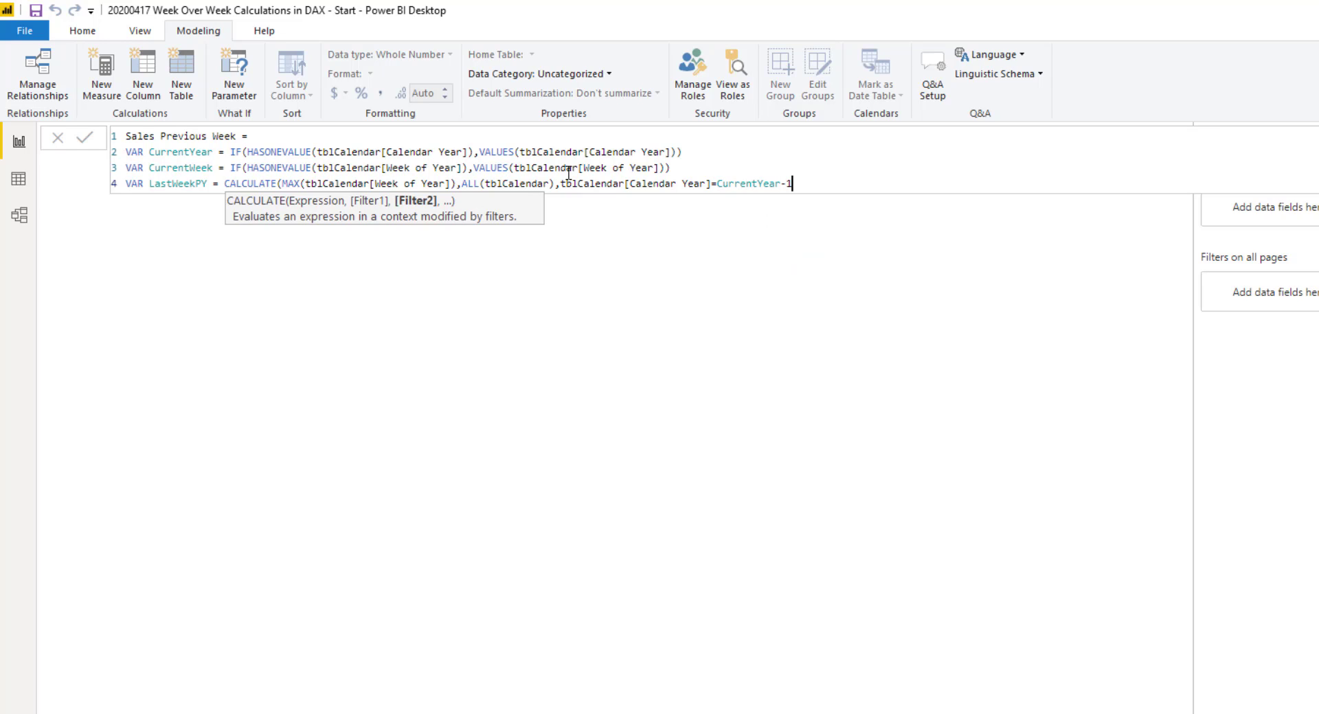
type(")")
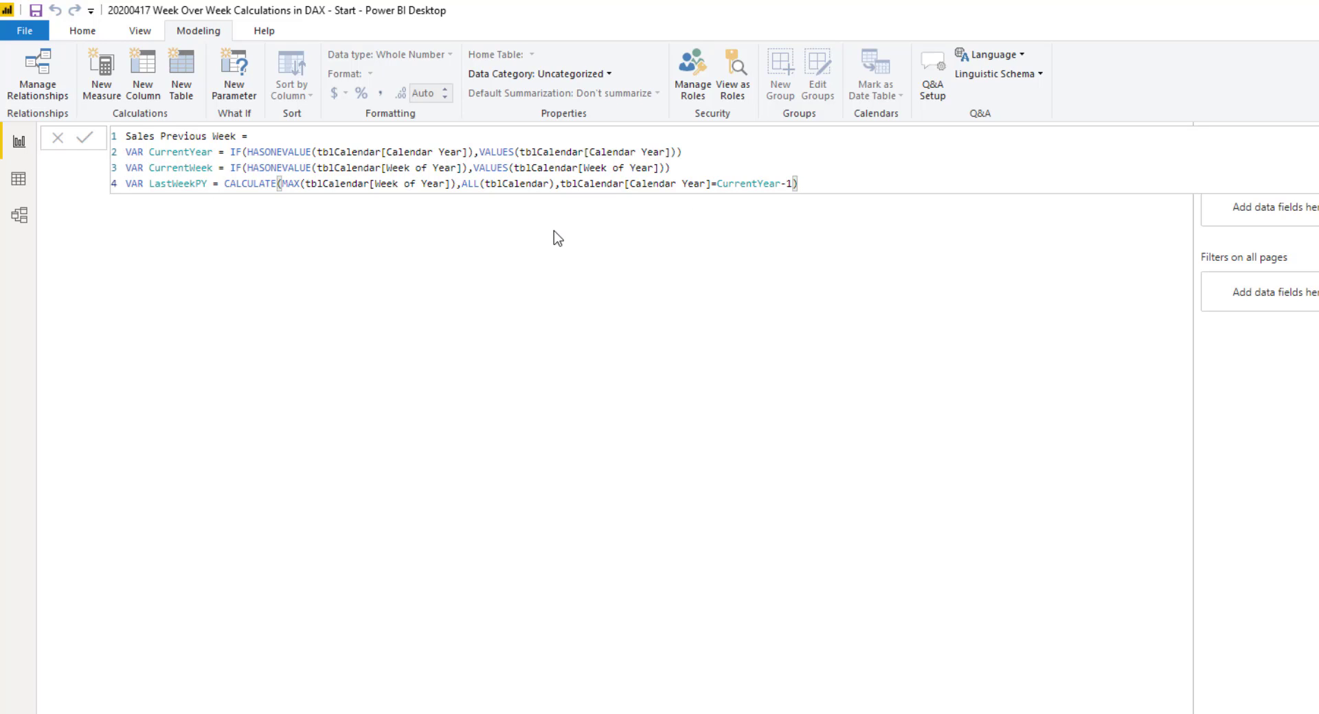
Start a Result variable on the fifth line as IF(CurrentWeek = 1, and continue it on a new line
key("shift+Return")
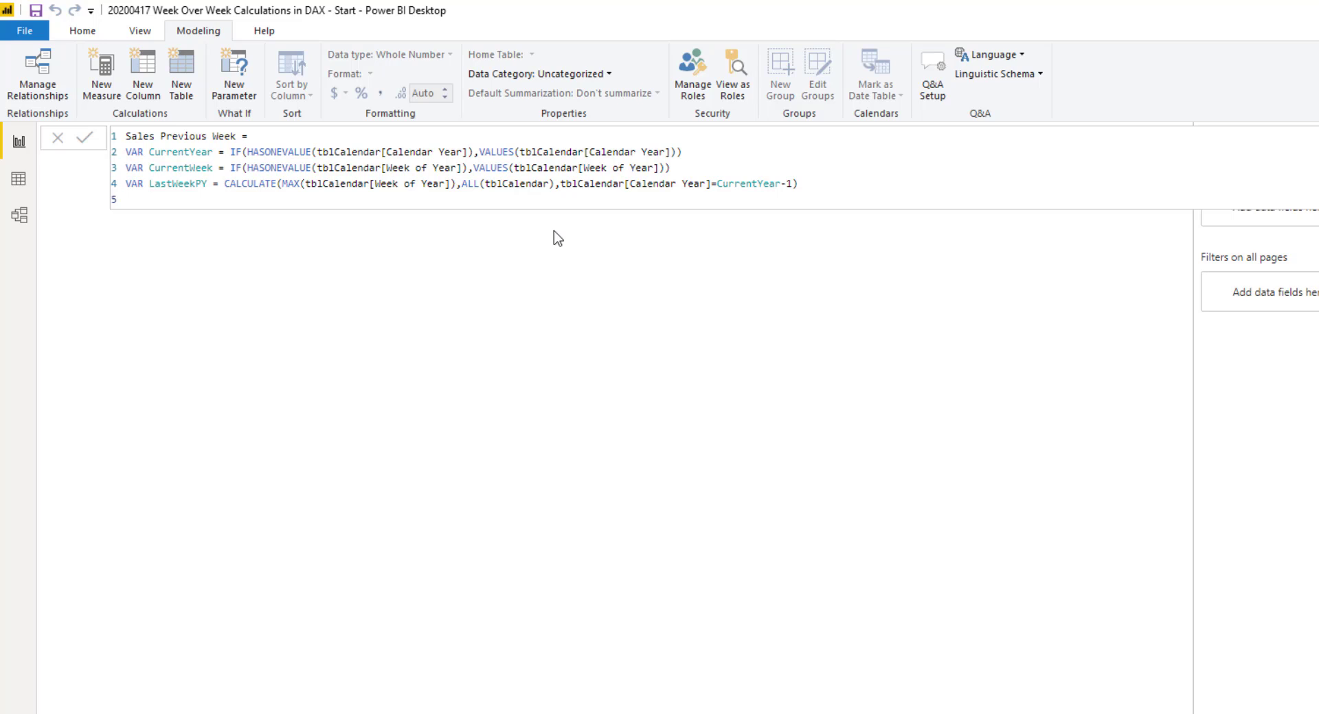
type("VAR Result = IF(")
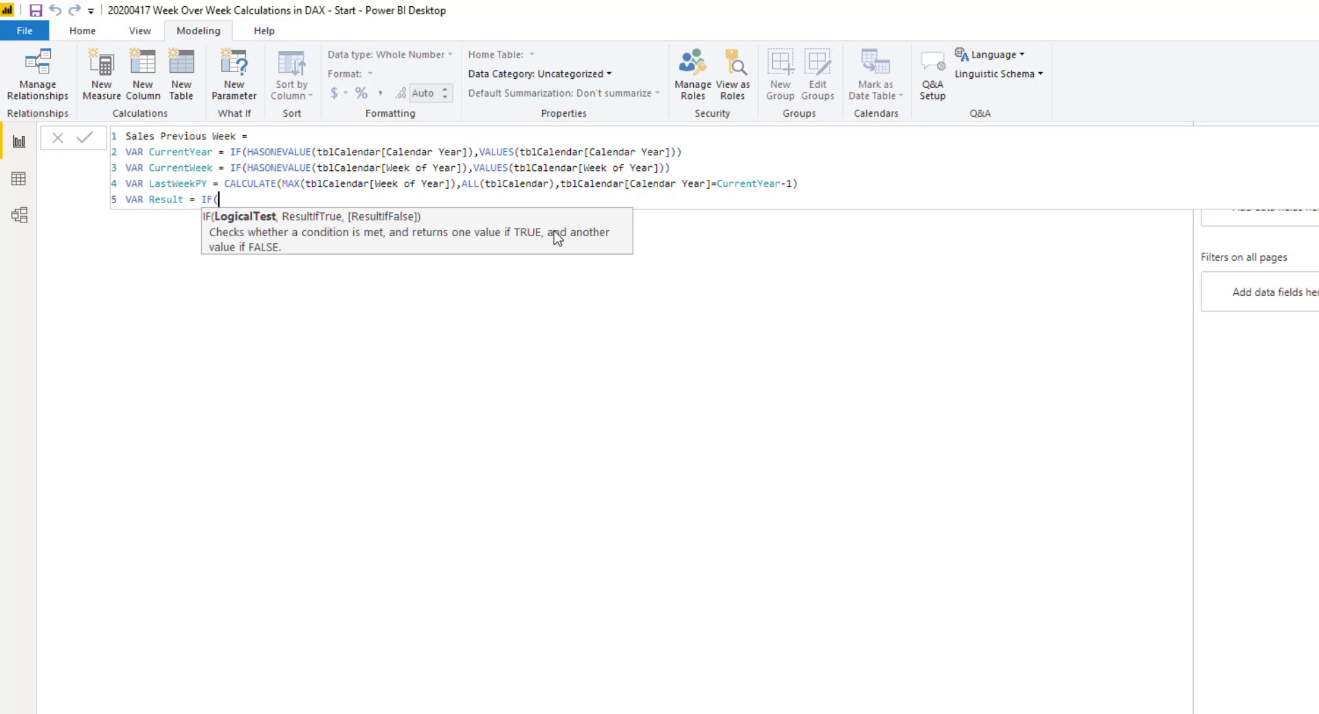
type("CurrentWeek = 1,")
key("shift+Return")
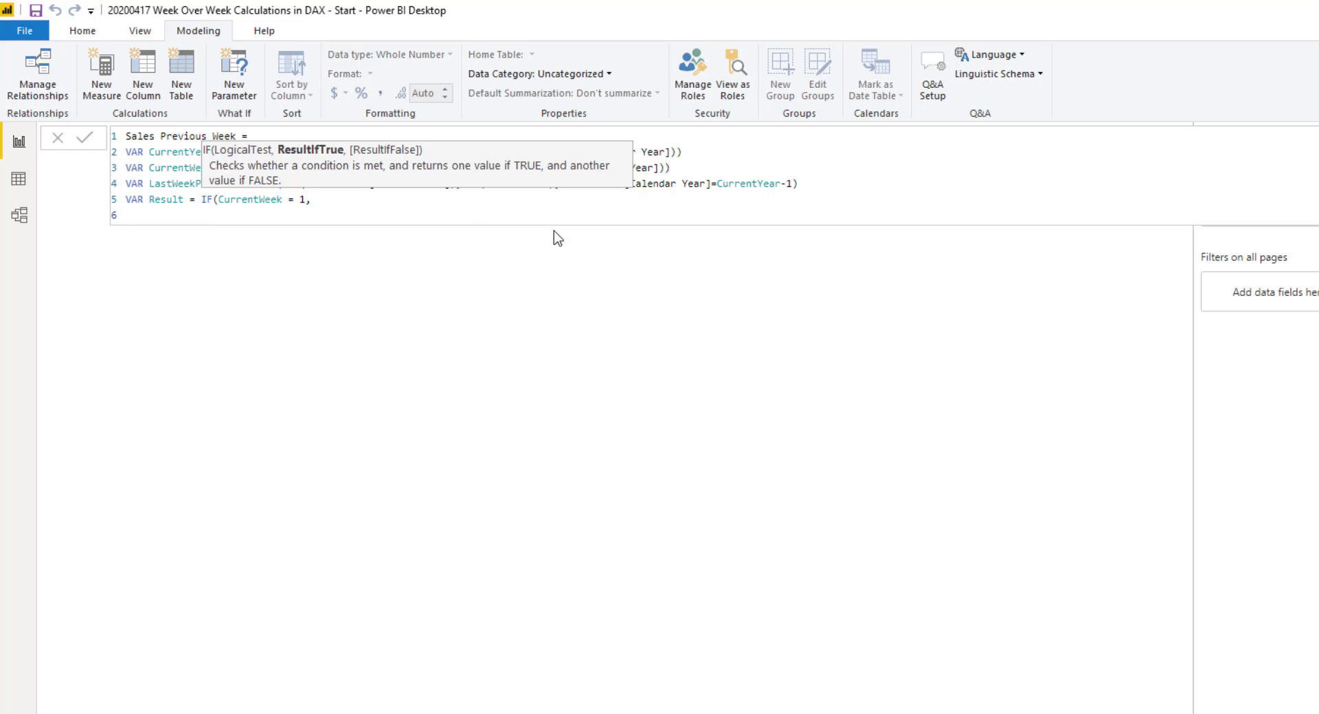
Start the IF's true result as CALCULATE([Sales Amount], with ALL(tblCalendar), as its first filter on a new line
type("Cal")
key("Tab")
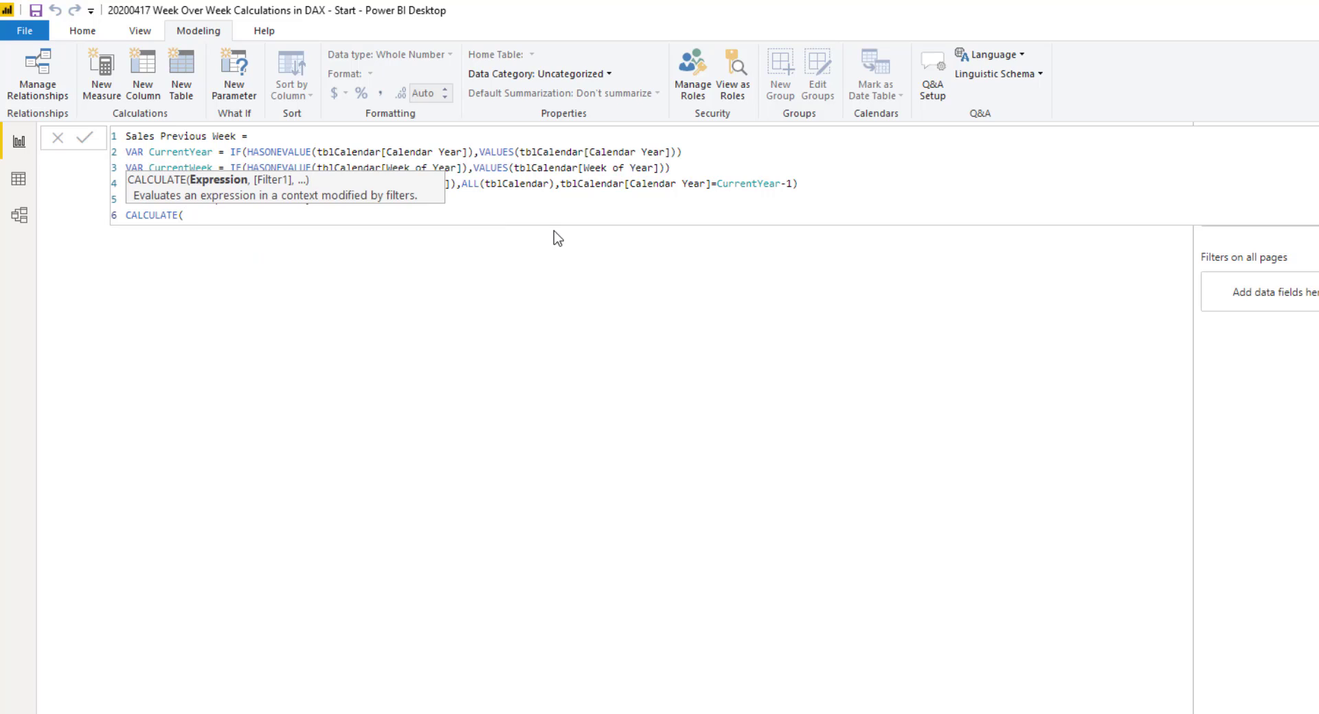
type("[sa")
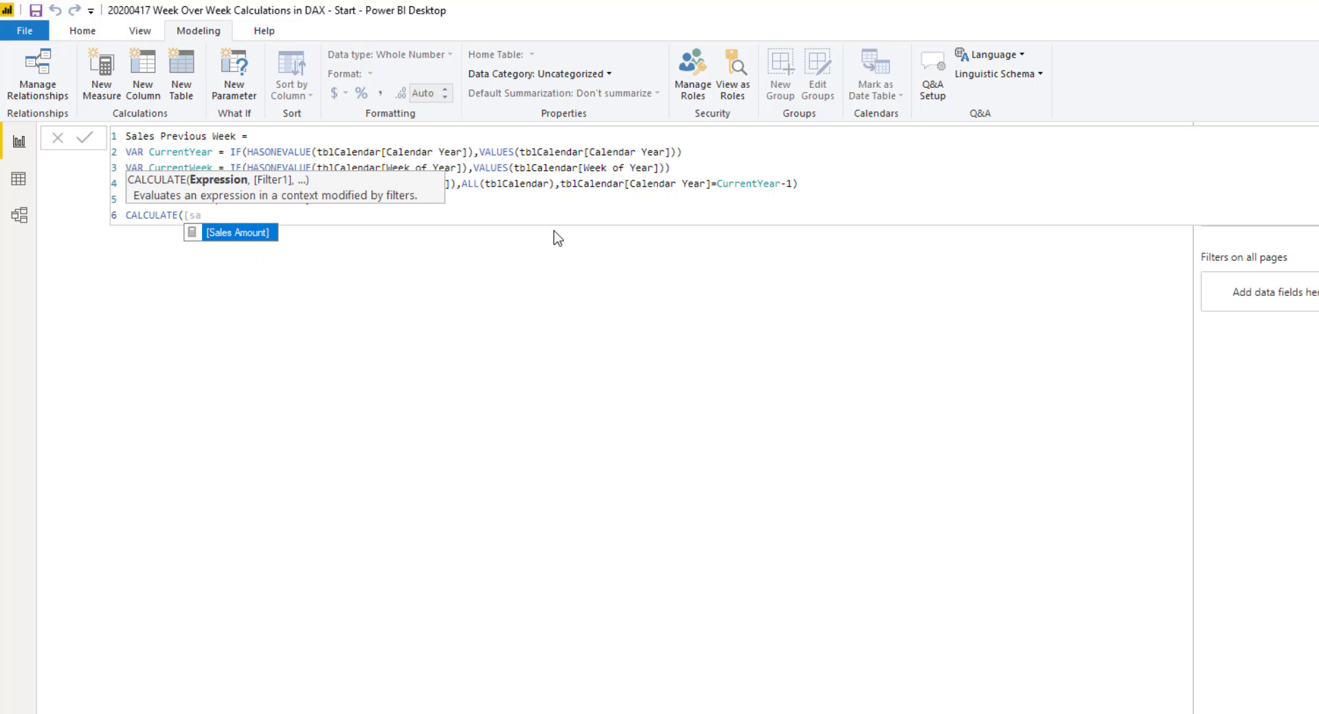
key("Tab")
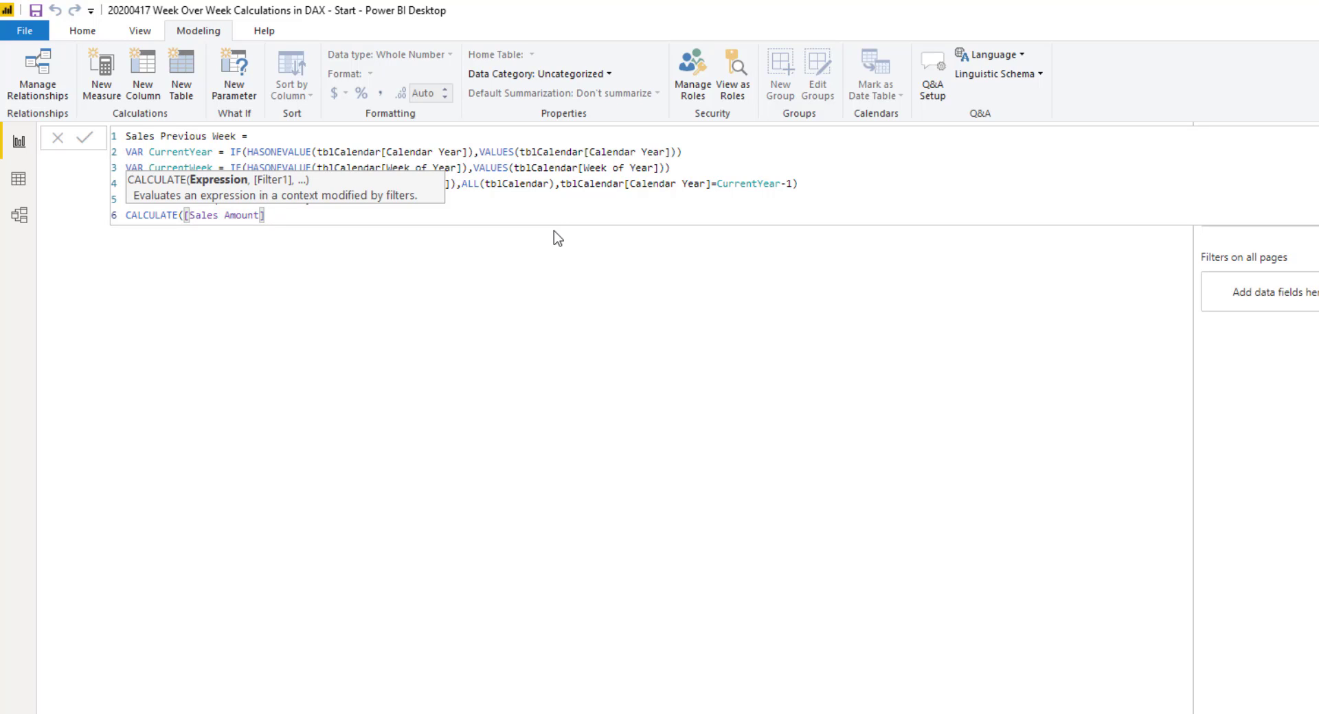
type(",")
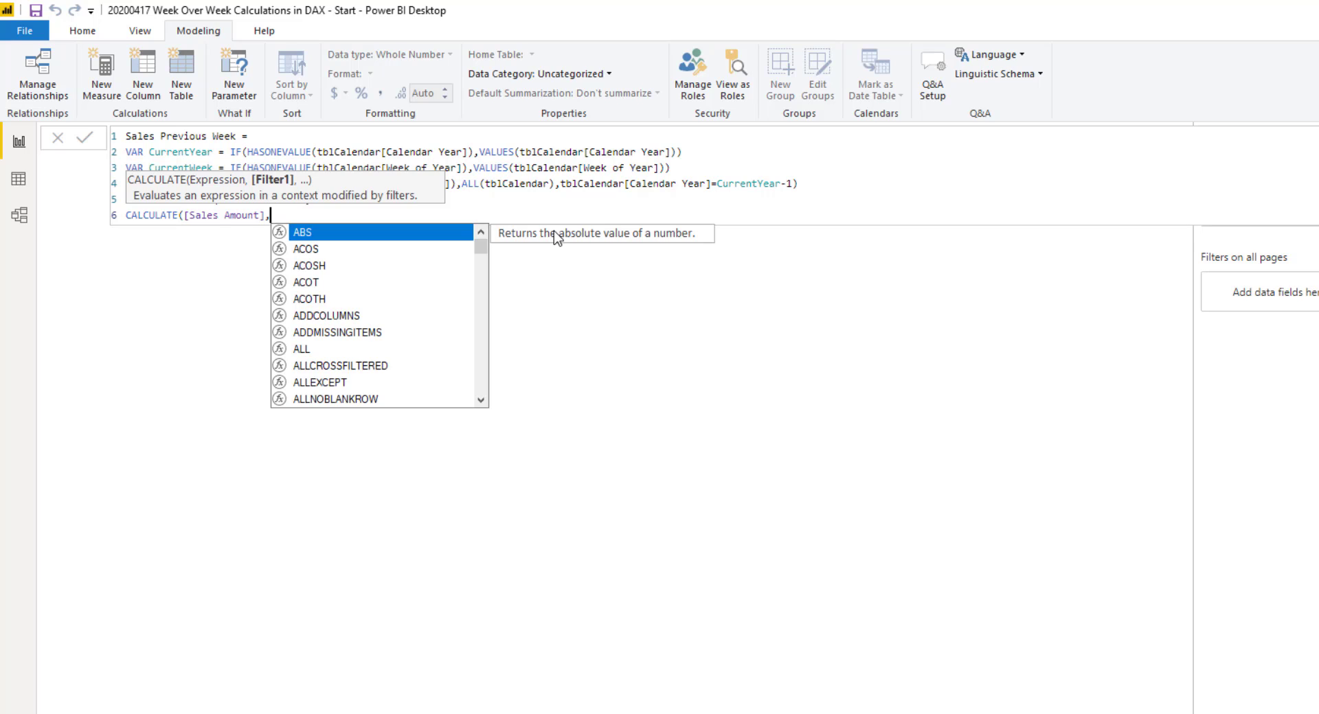
key("shift+Return")
type("ALL(tblCalendar)")
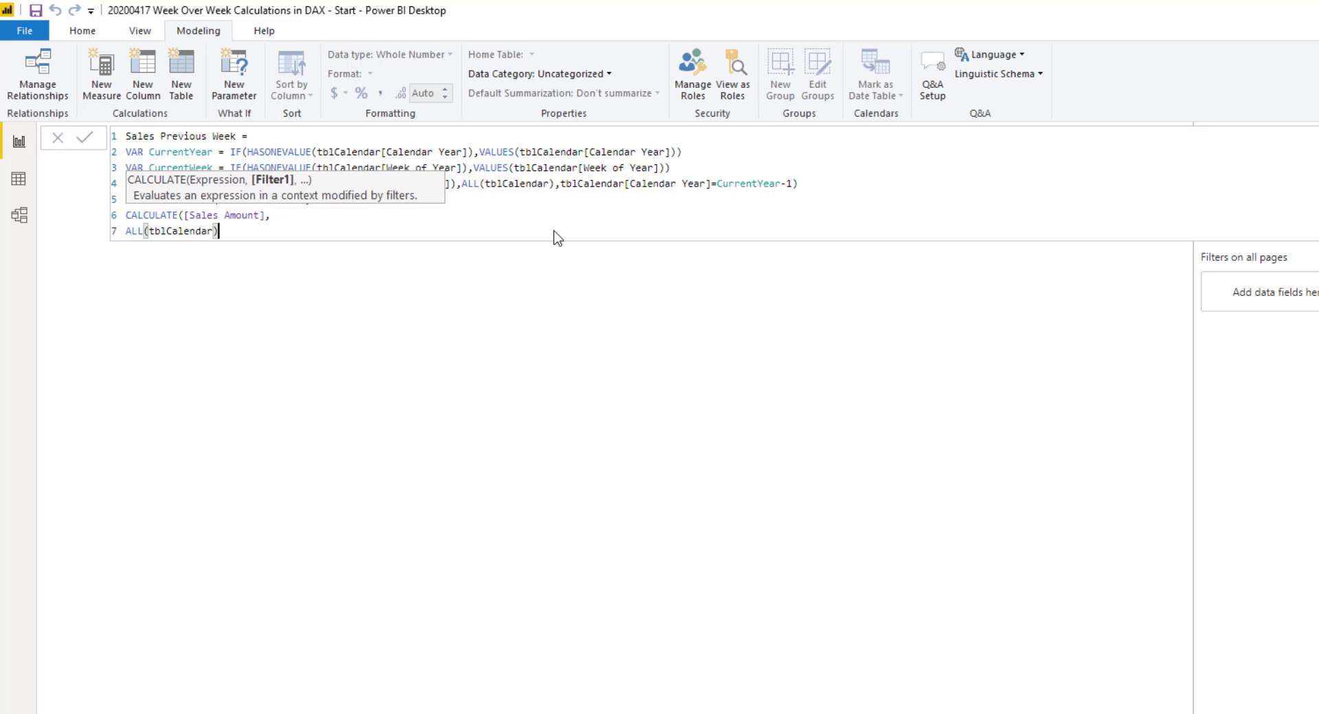
type(",")
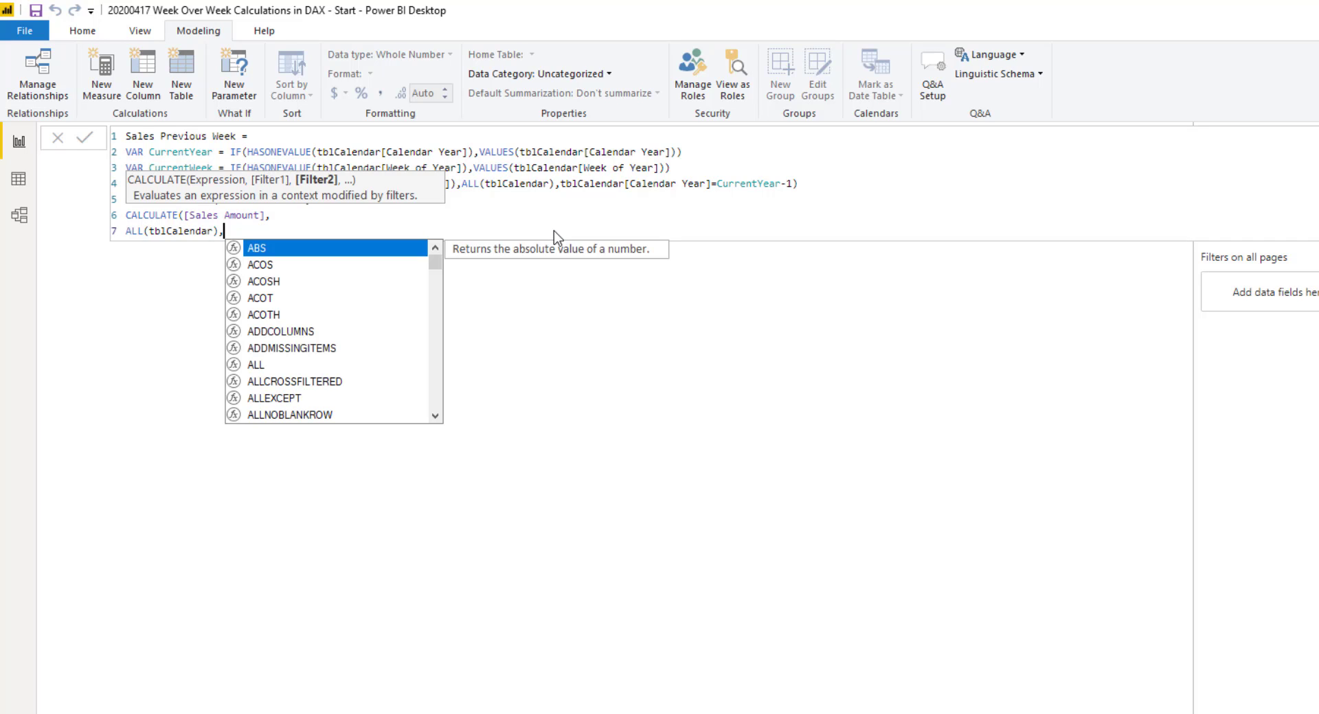
Add the filter tblCalendar[Week of Year] = LastWeekPY on the eighth line of the formula
key("shift+Return")
type("TBL")
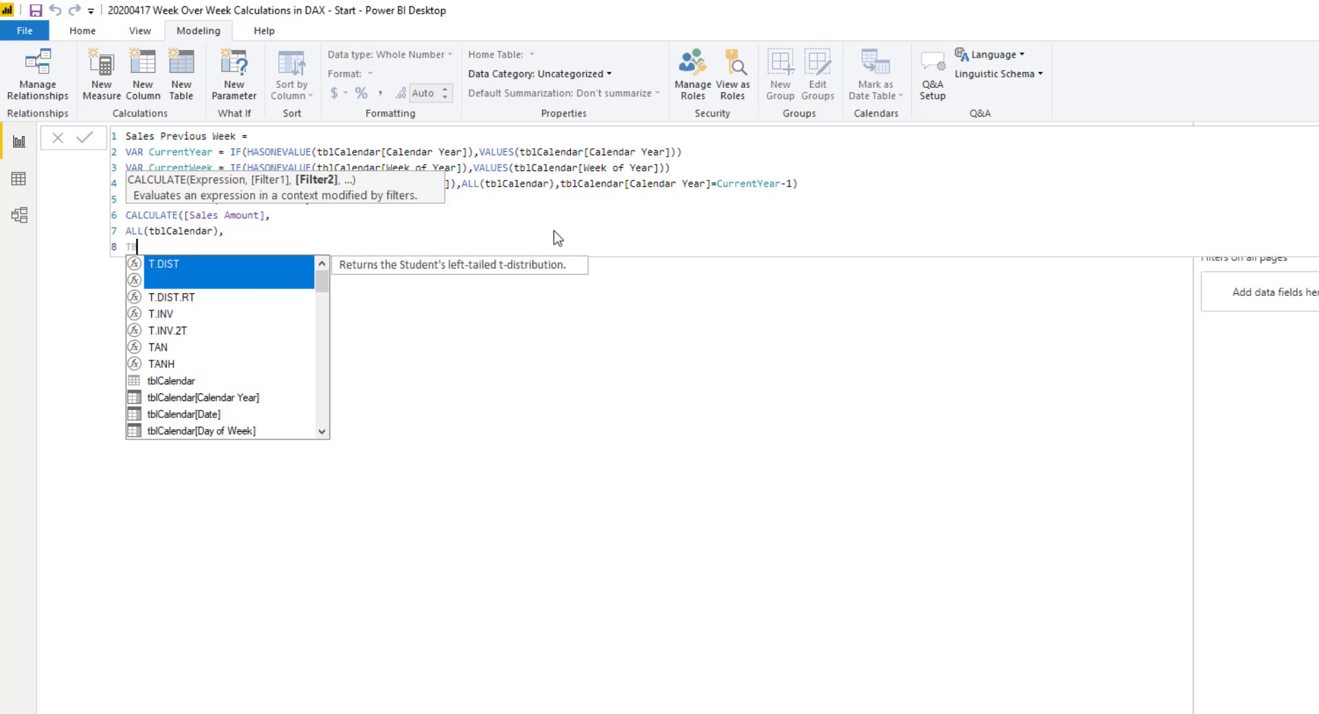
key("Down")
key("Down")
key("Down")
key("Down")
key("Down")
key("Down")
key("Down")
key("Down")
key("Down")
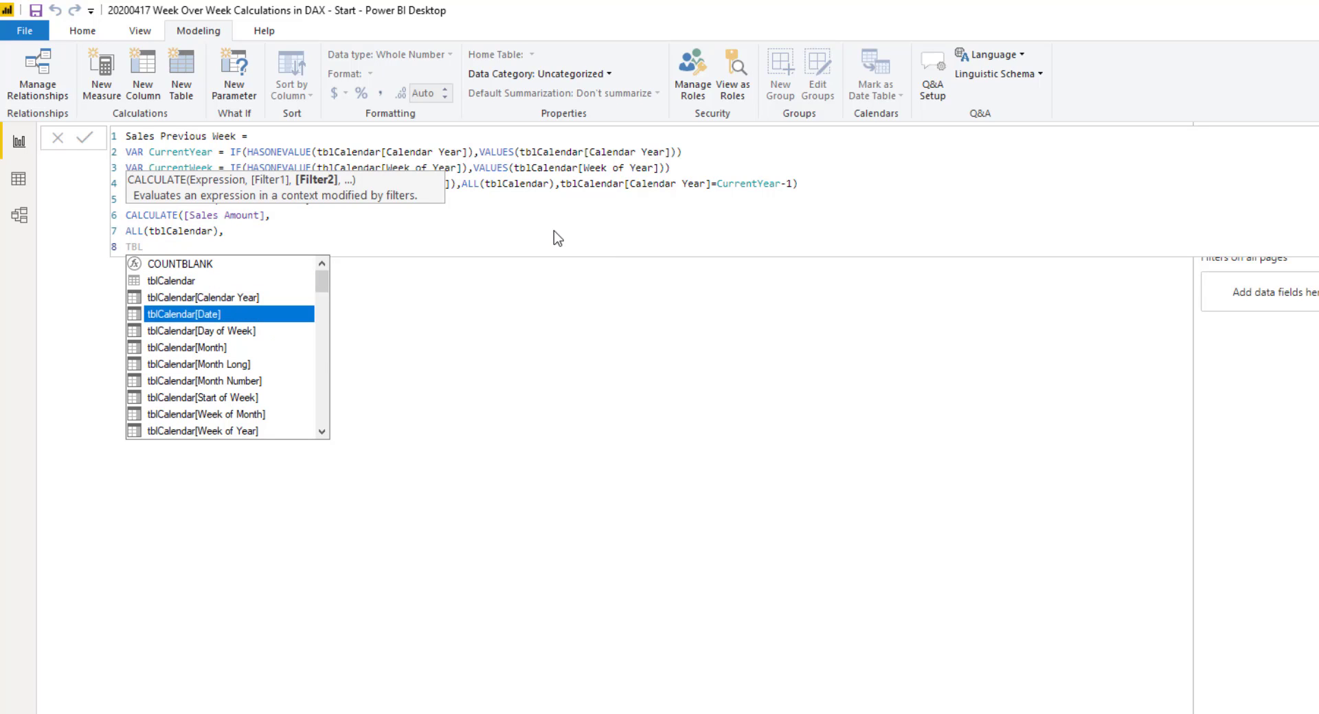
key("Tab")
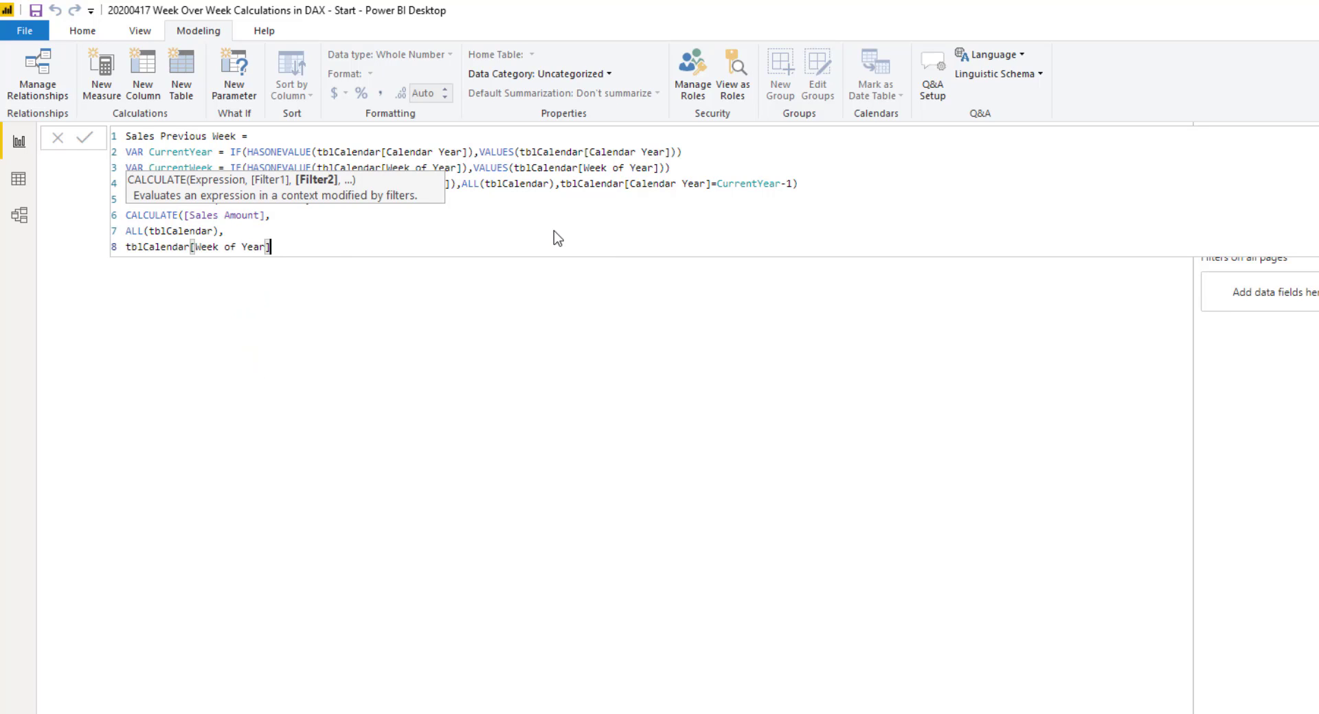
type("= las")
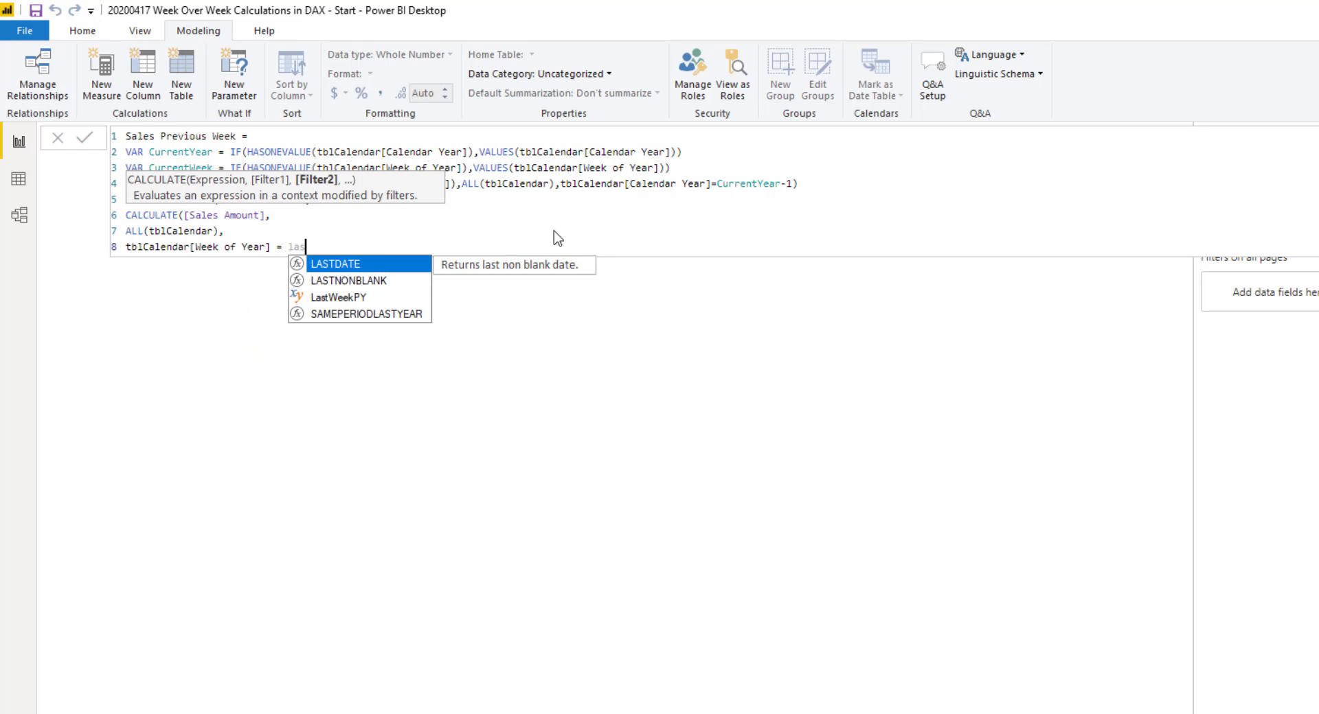
key("Down")
key("Down")
key("Tab")
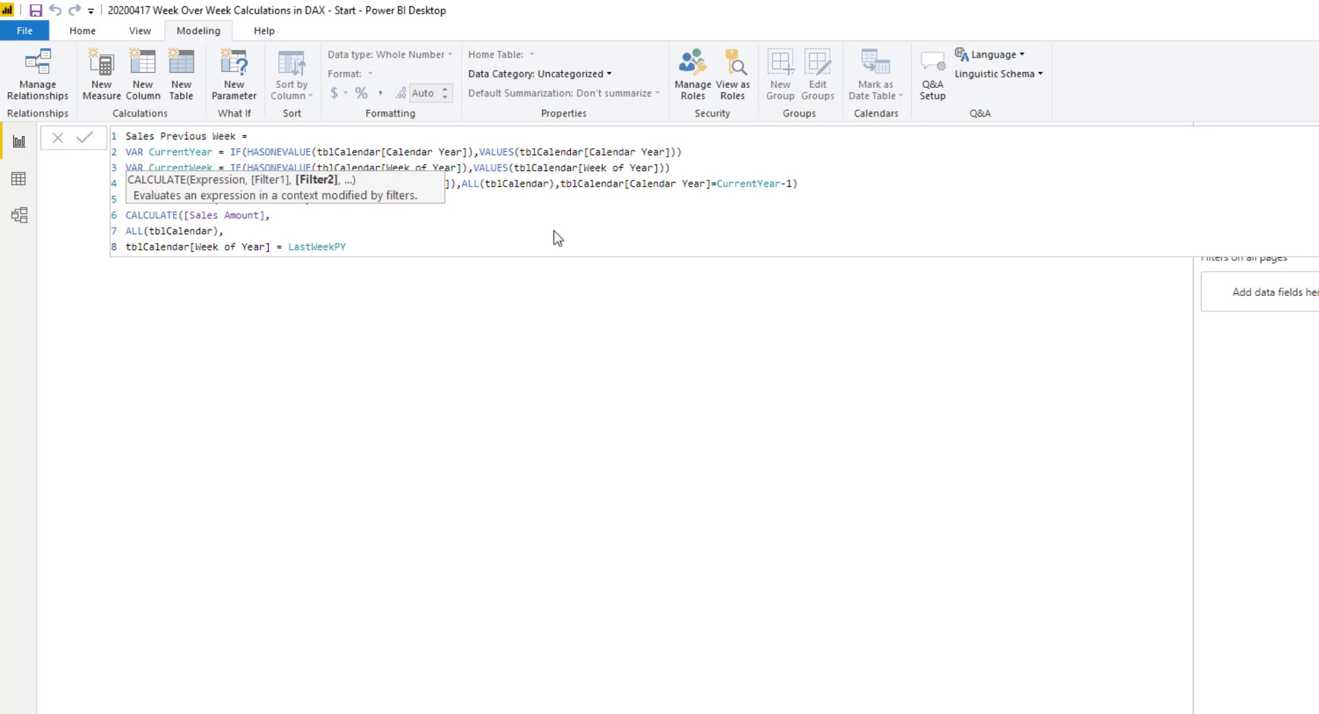
Add the filter tblCalendar[Calendar Year] = CurrentYear-1 on the ninth line and close the true result's CALCULATE
type(",")
key("Return")
type("tb")
key("Tab")
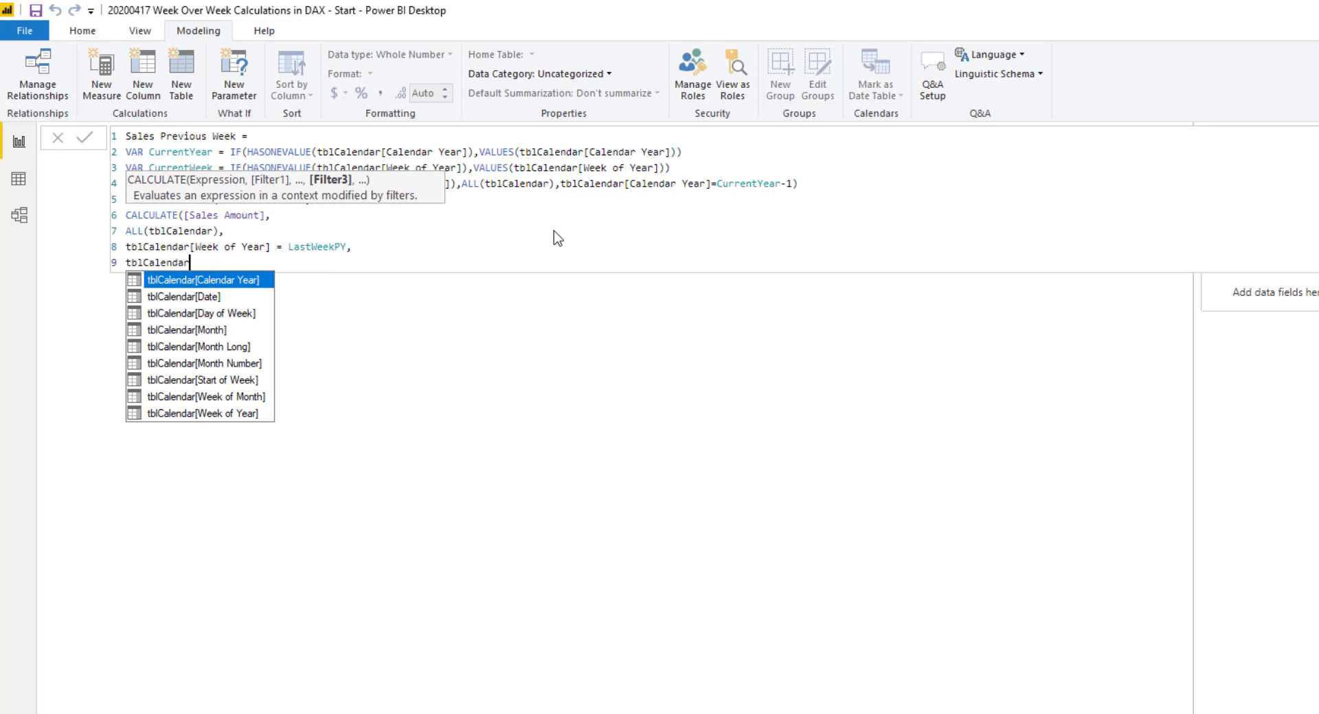
type("[cal")
key("Tab")
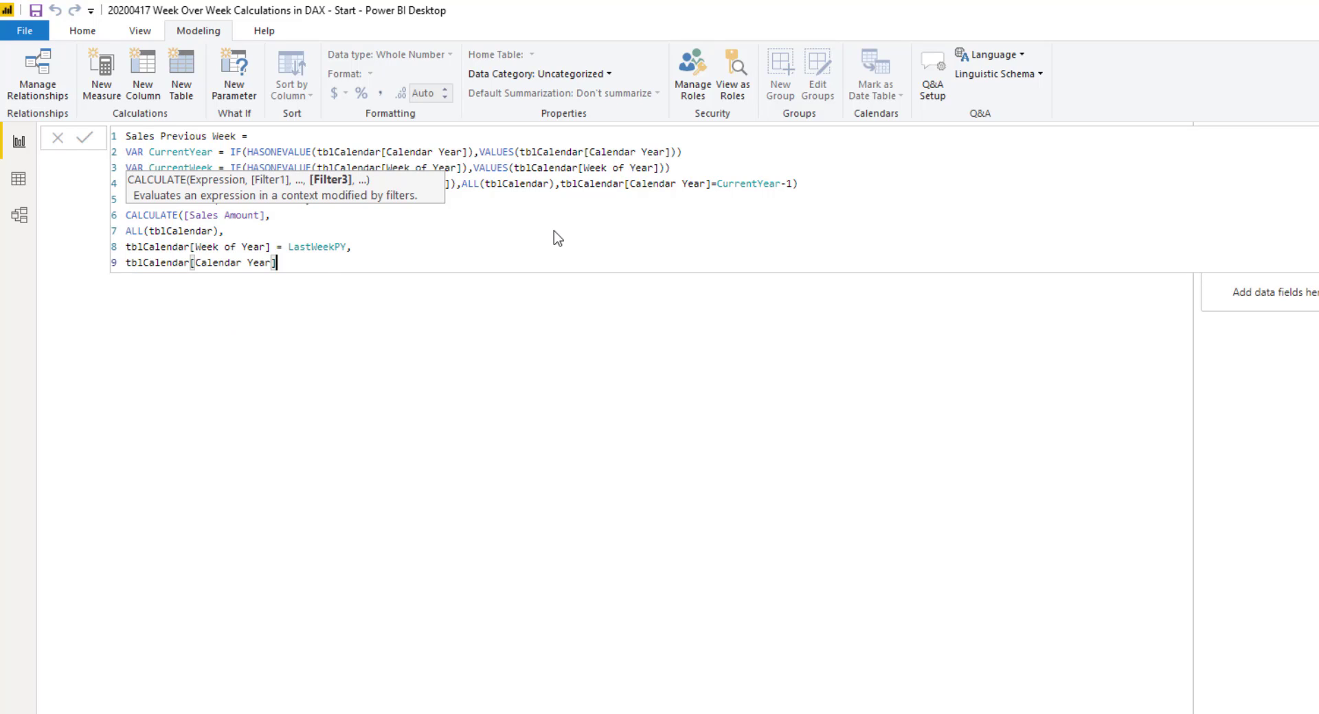
type("= curr")
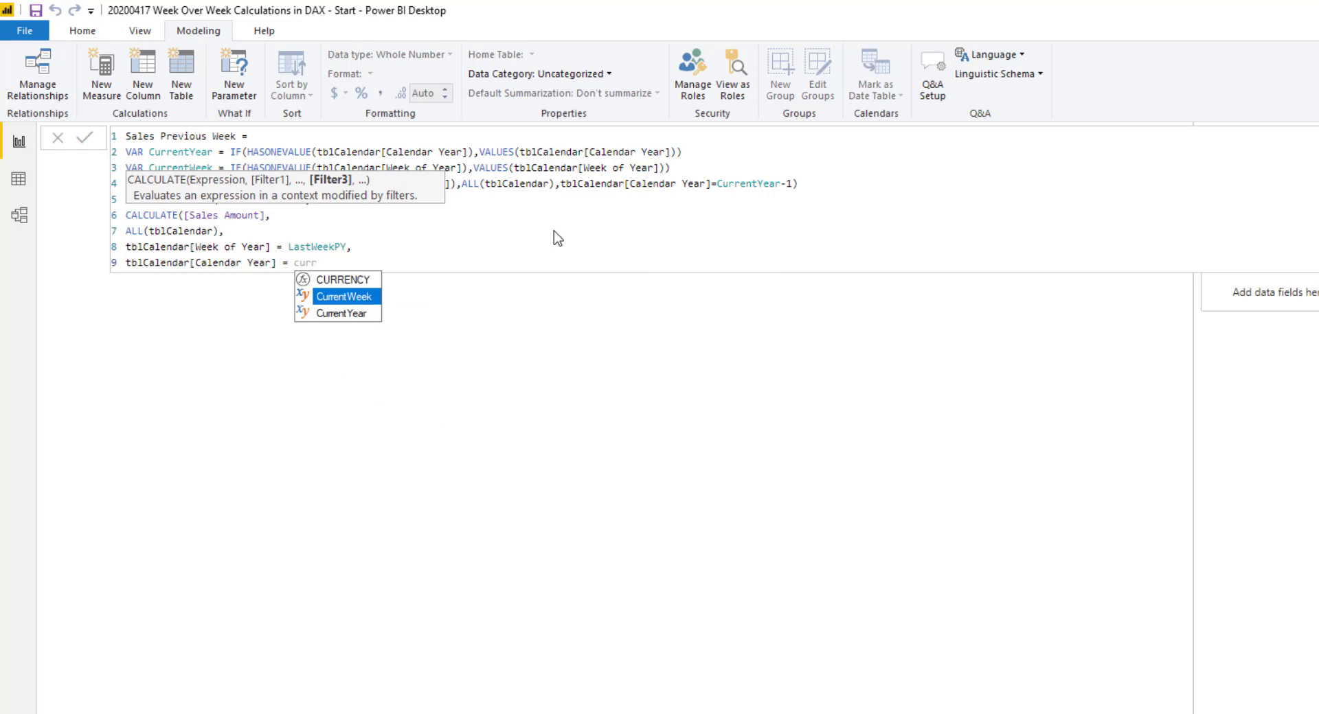
key("Down")
key("Tab")
type("-1")
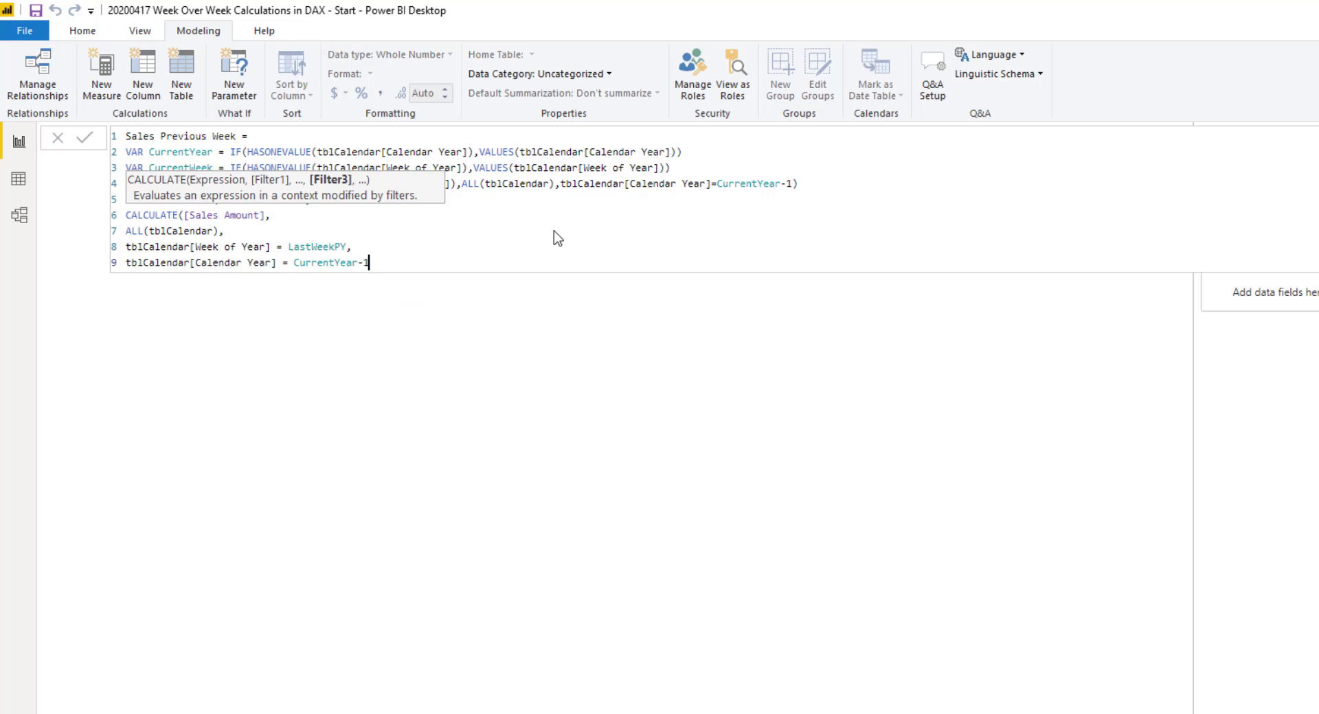
type(")")
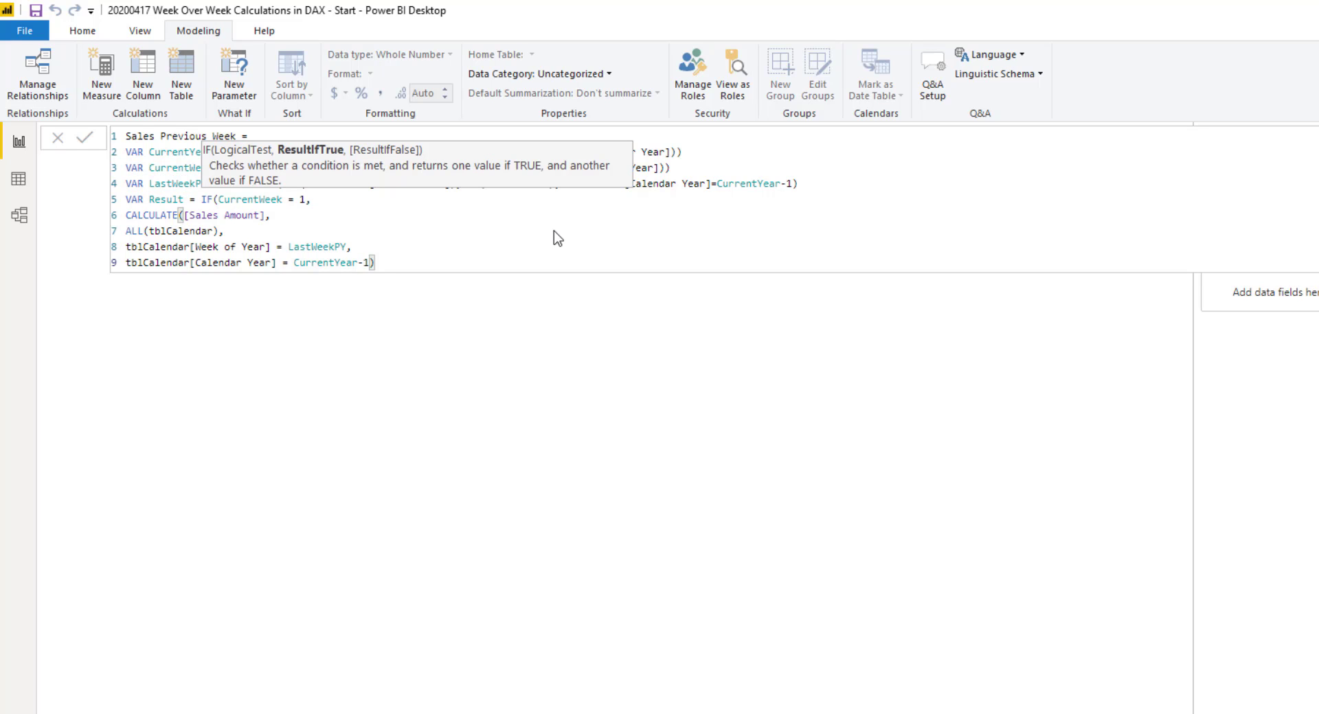
left_click(311, 202)
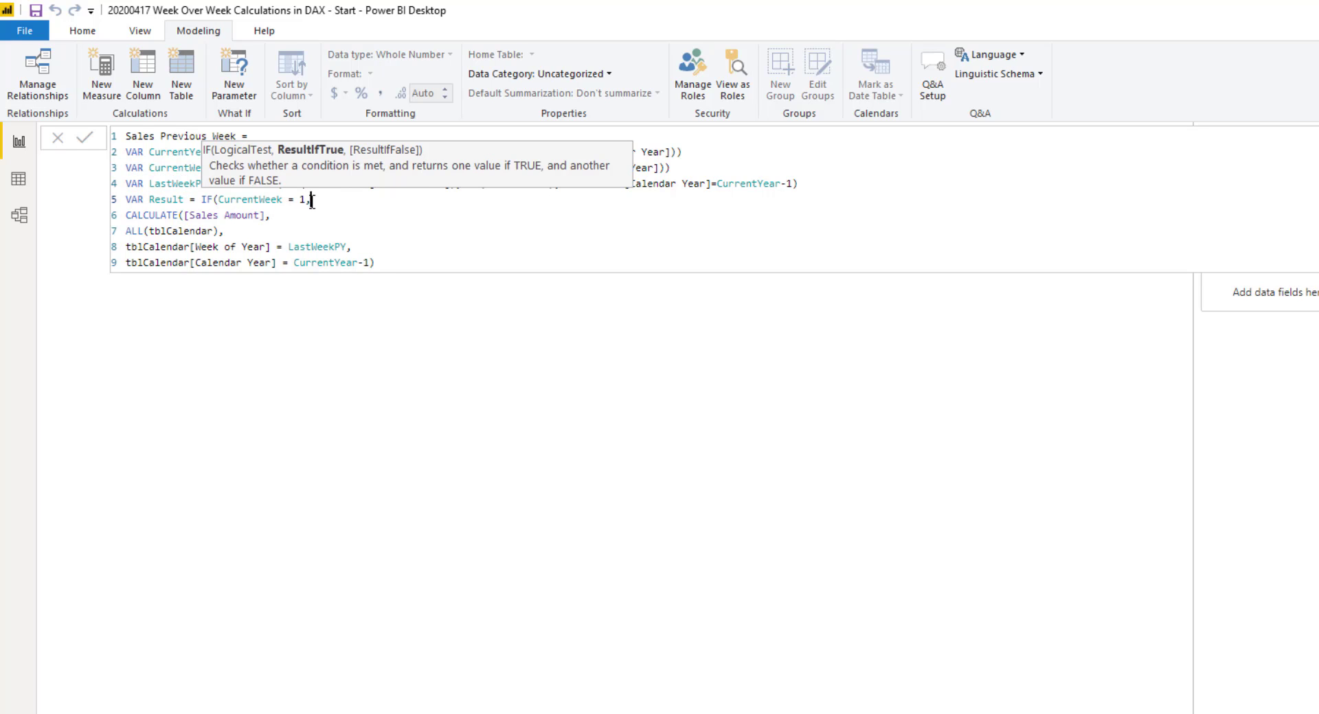
left_click(212, 217)
left_click(388, 262)
left_click_drag(126, 215, 396, 266)
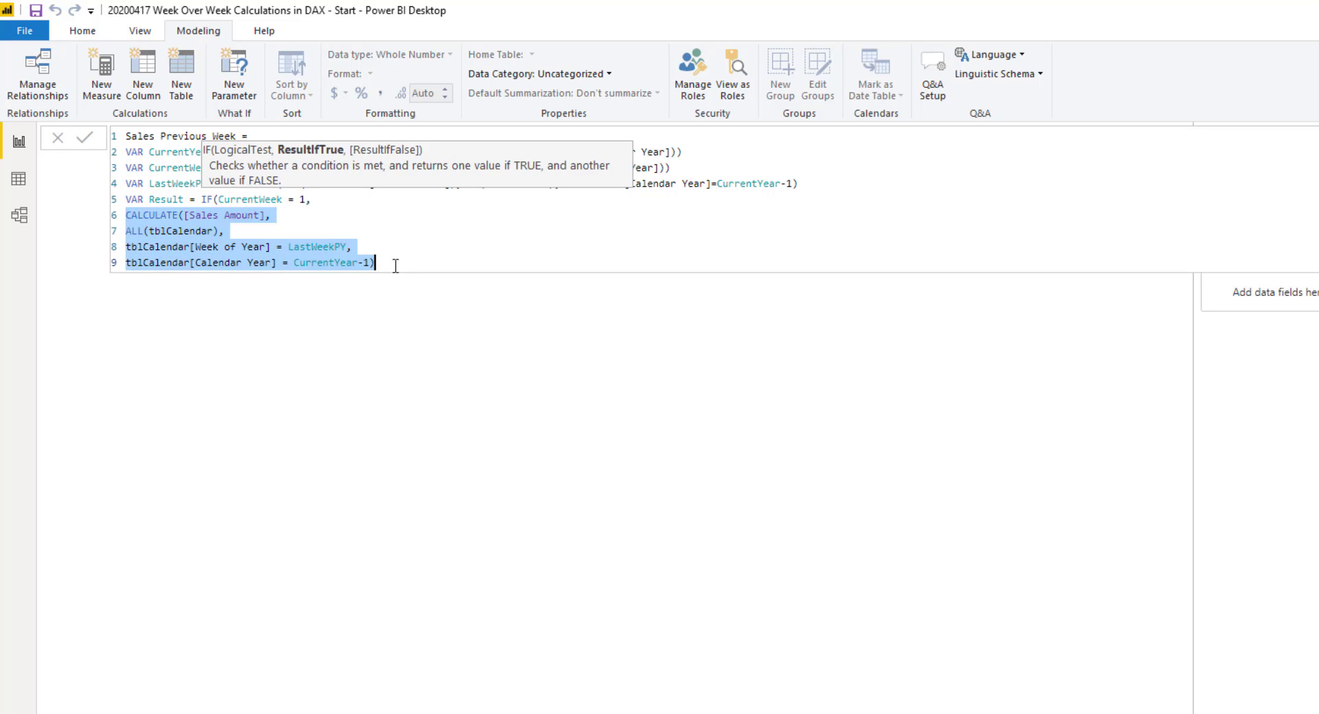
Start the IF's false result on the tenth line as CALCULATE([Sales Amount], with ALL(tblCalendar) on the line below
left_click(395, 265)
type(",")
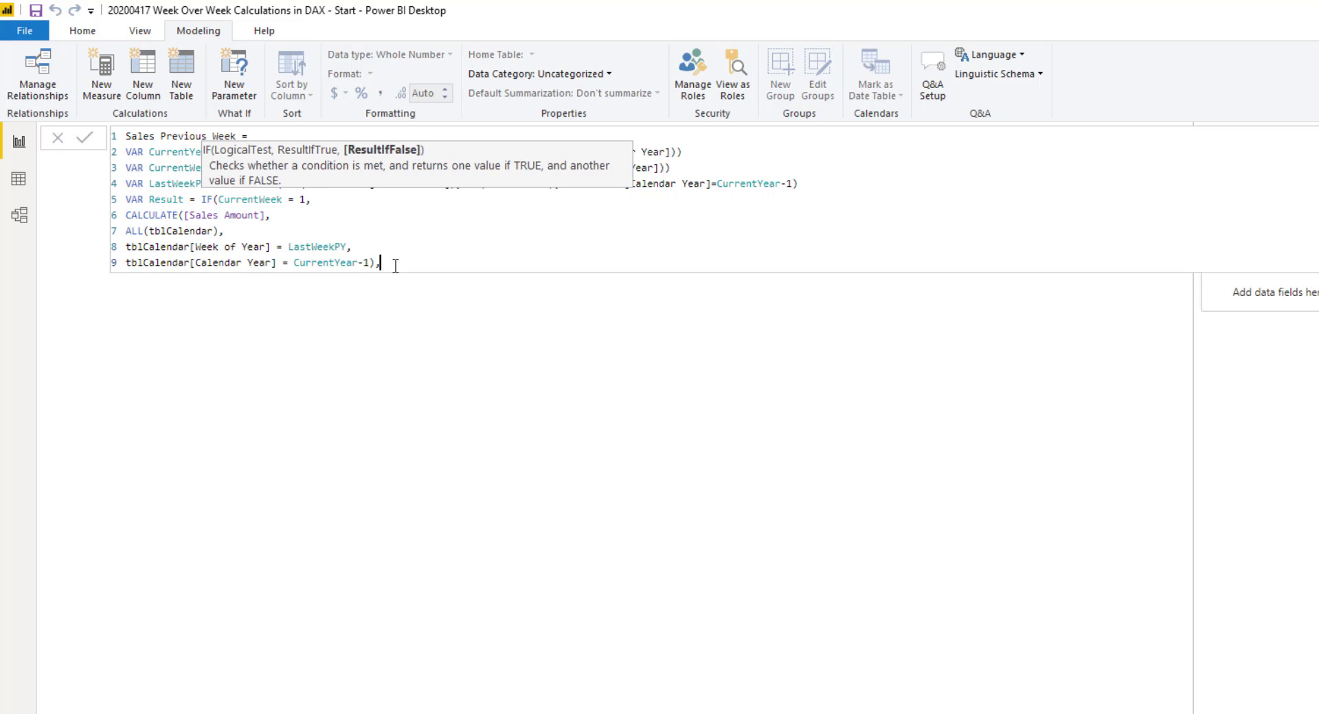
key("shift+Return")
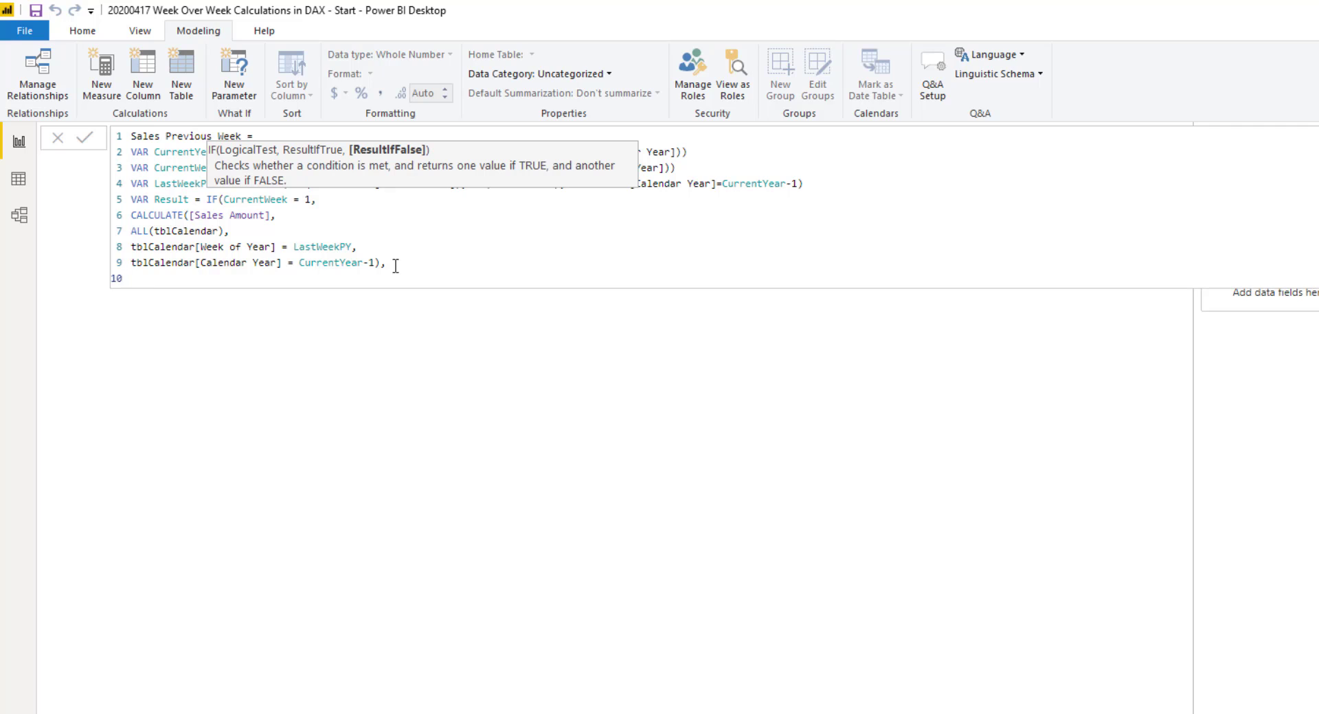
type("cal")
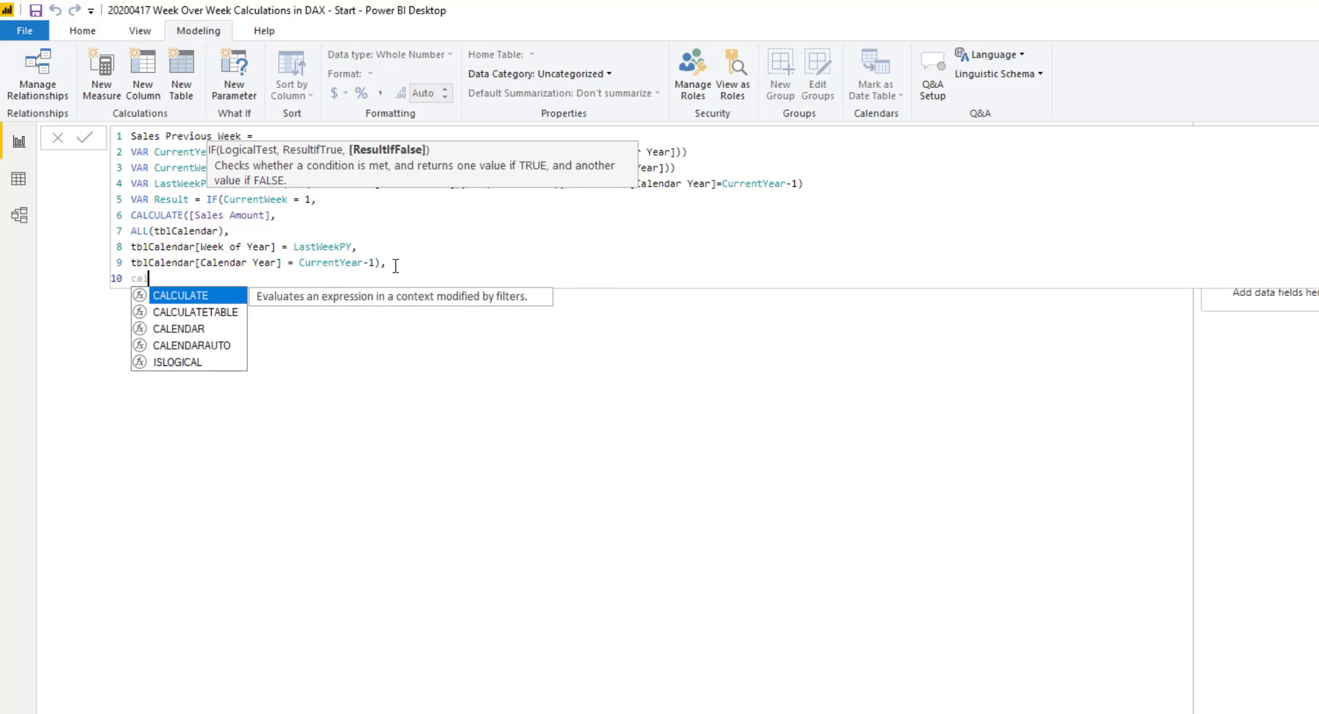
key("Tab")
type("[S")
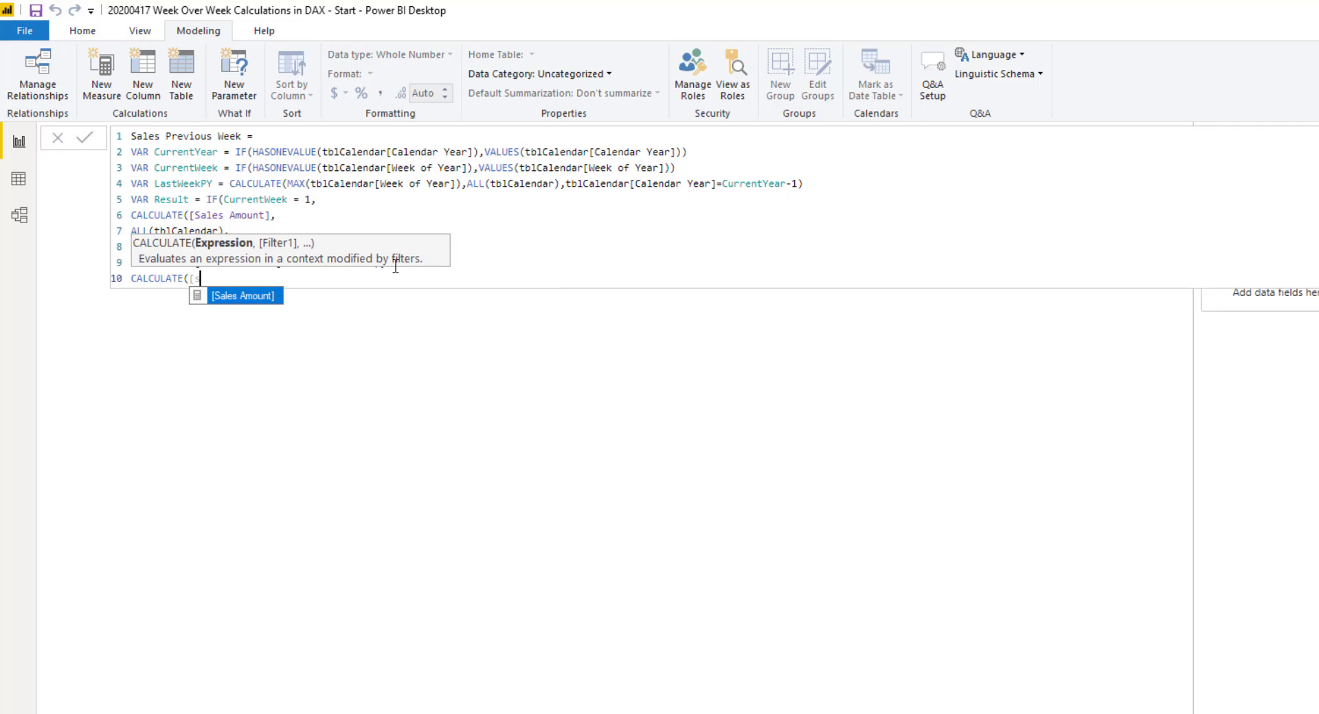
key("Tab")
type(",")
key("shift+Return")
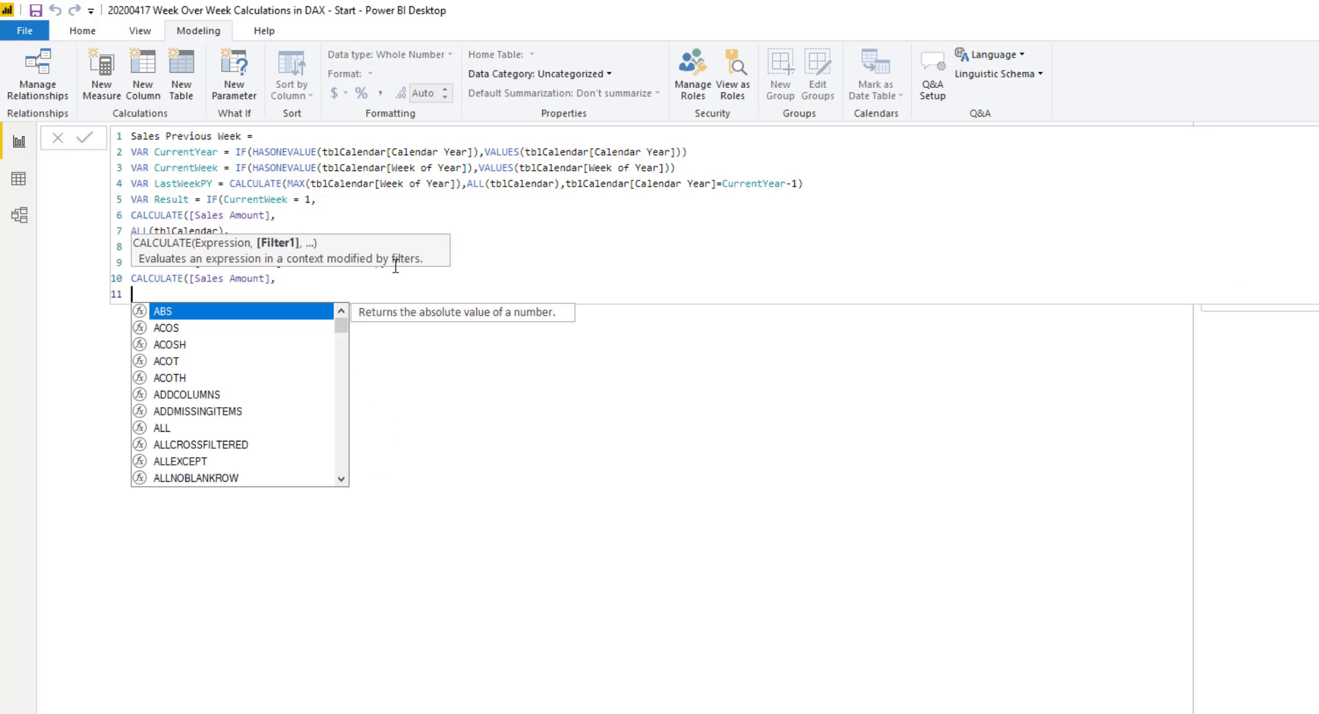
type("all")
key("Tab")
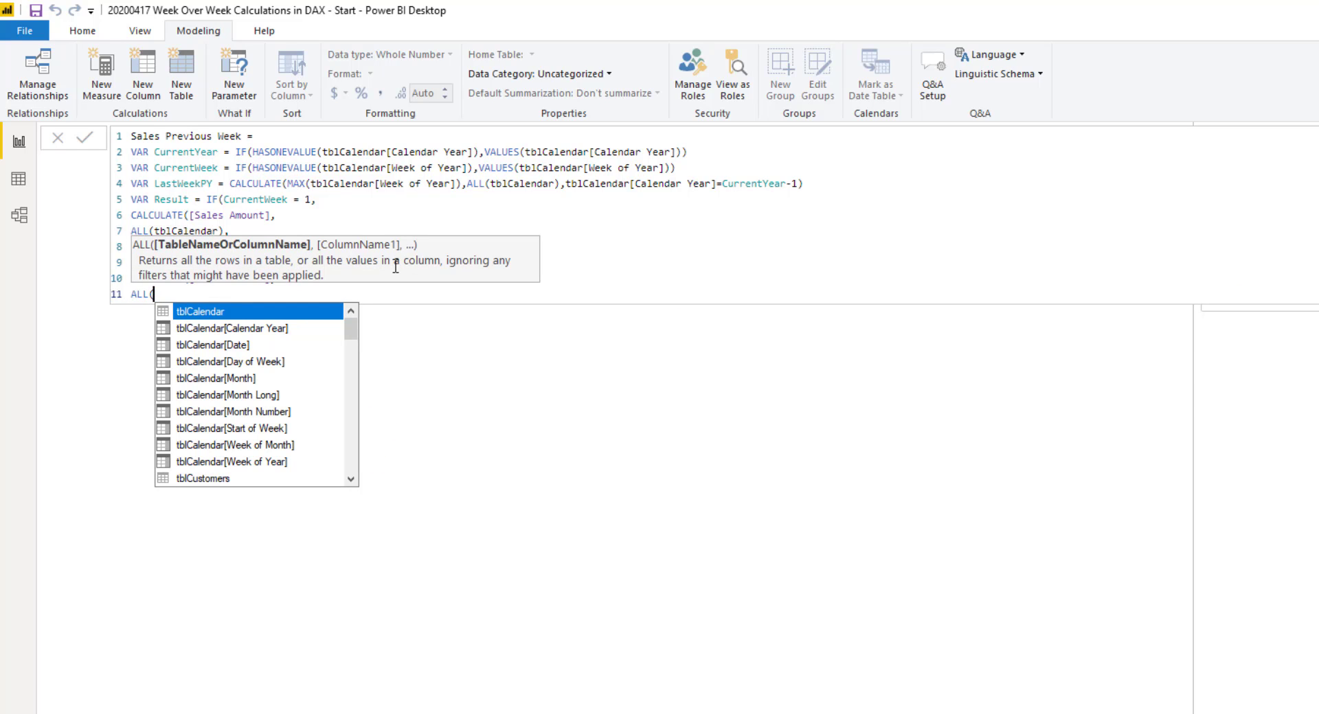
key("Tab")
type(")")
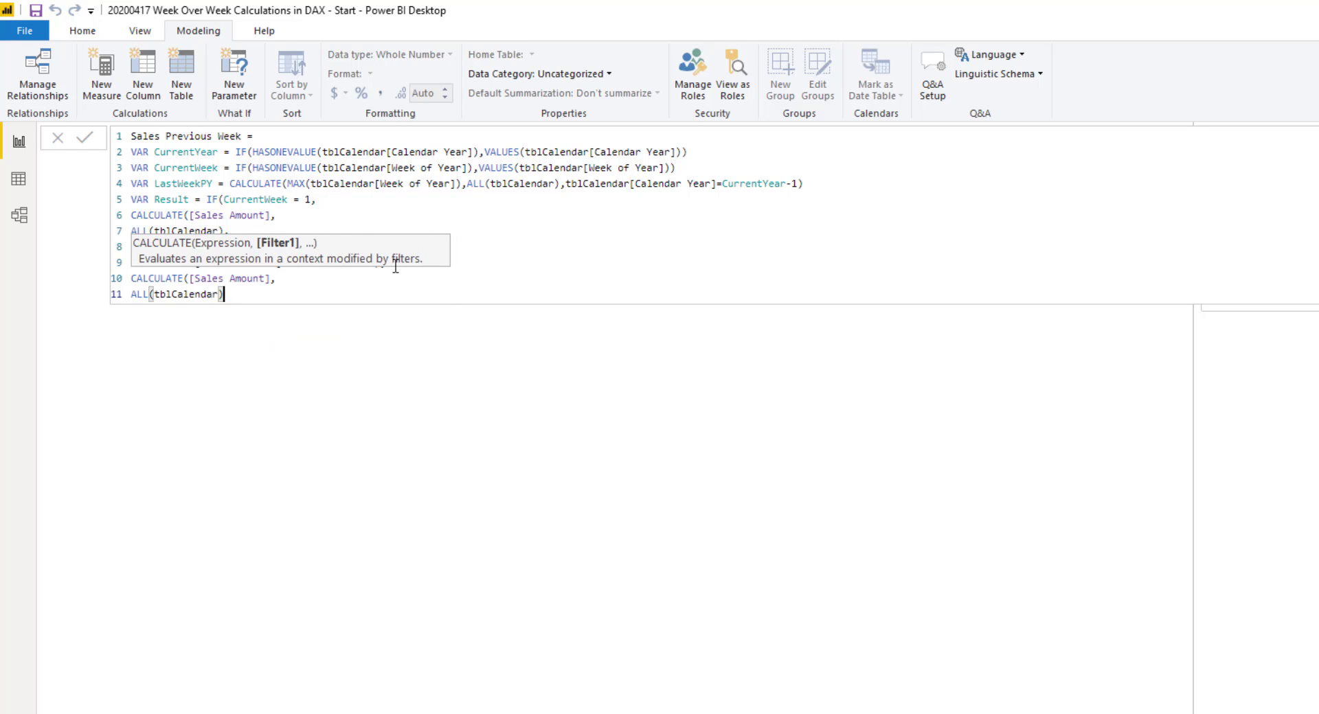
Add the filter tblCalendar[Week of Year] = CurrentWeek-1 on the twelfth line of the formula
type(",")
key("shift+Return")
type("tblc")
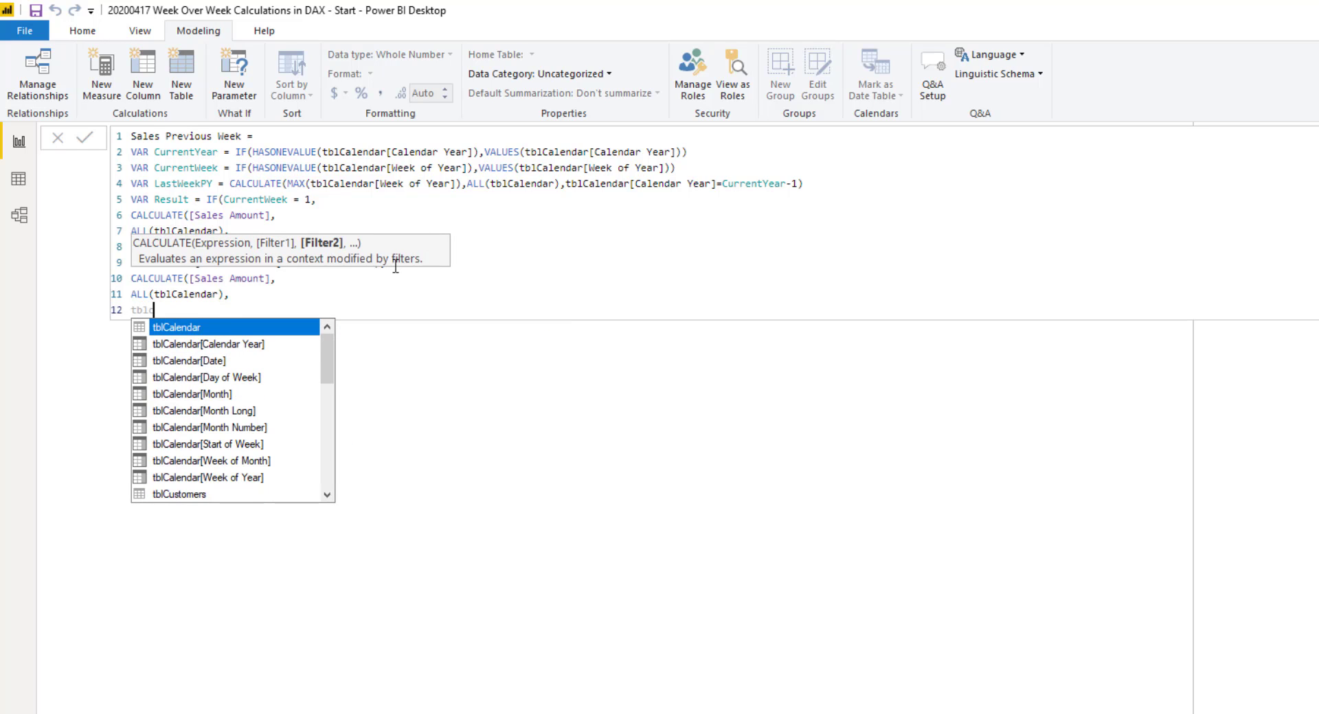
key("Down")
key("Down")
key("Down")
key("Down")
key("Down")
key("Down")
key("Down")
key("Down")
key("Down")
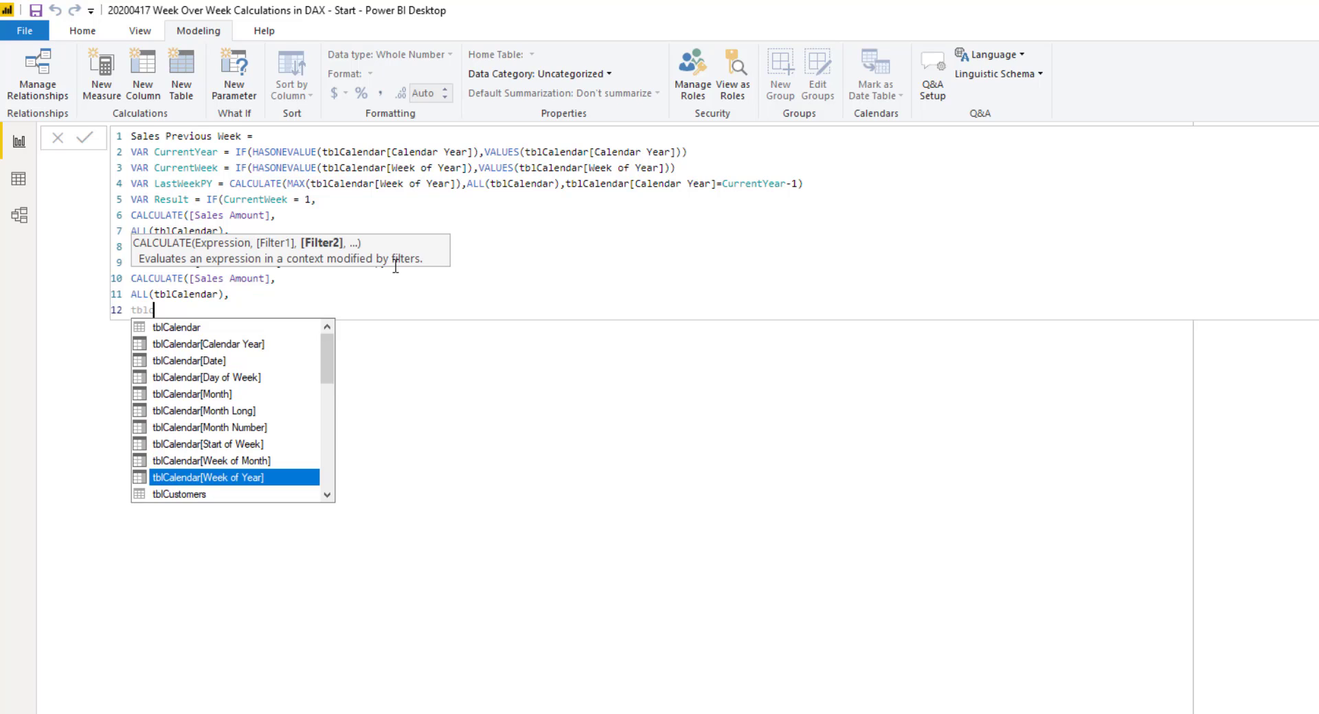
key("Tab")
type("= ")
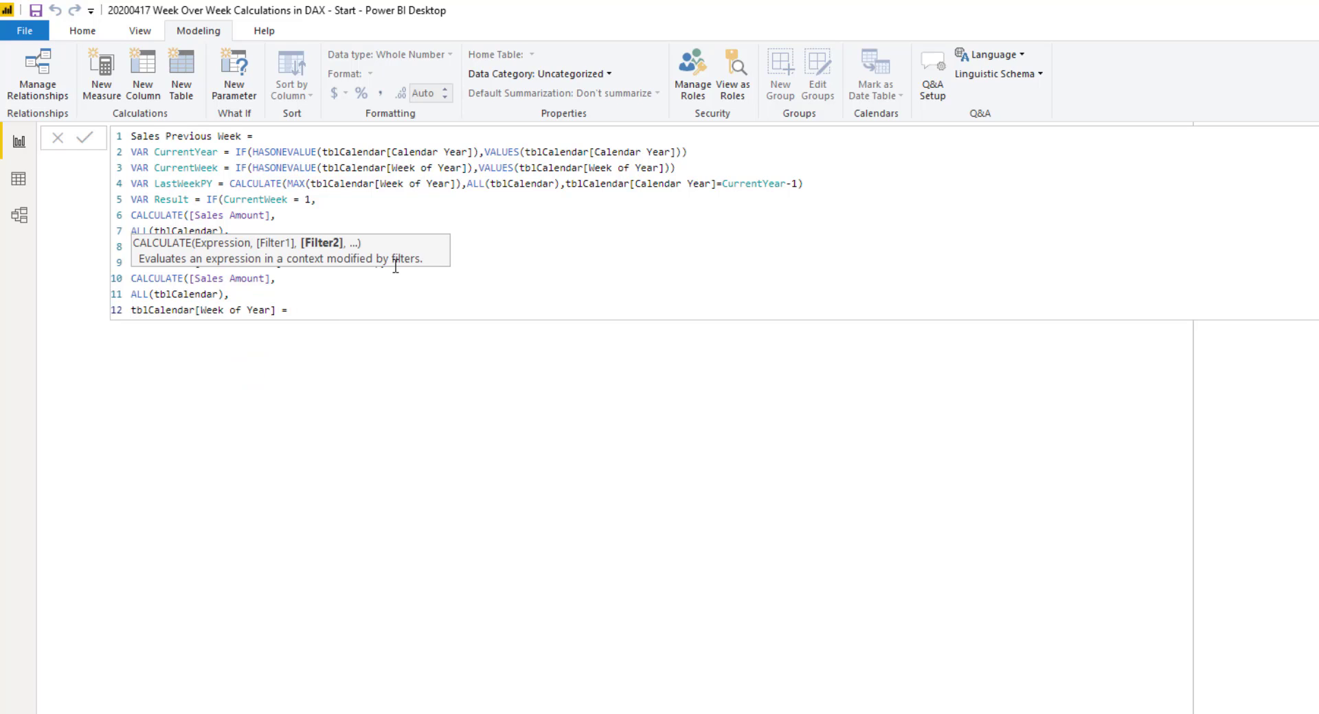
type("cur")
key("Down")
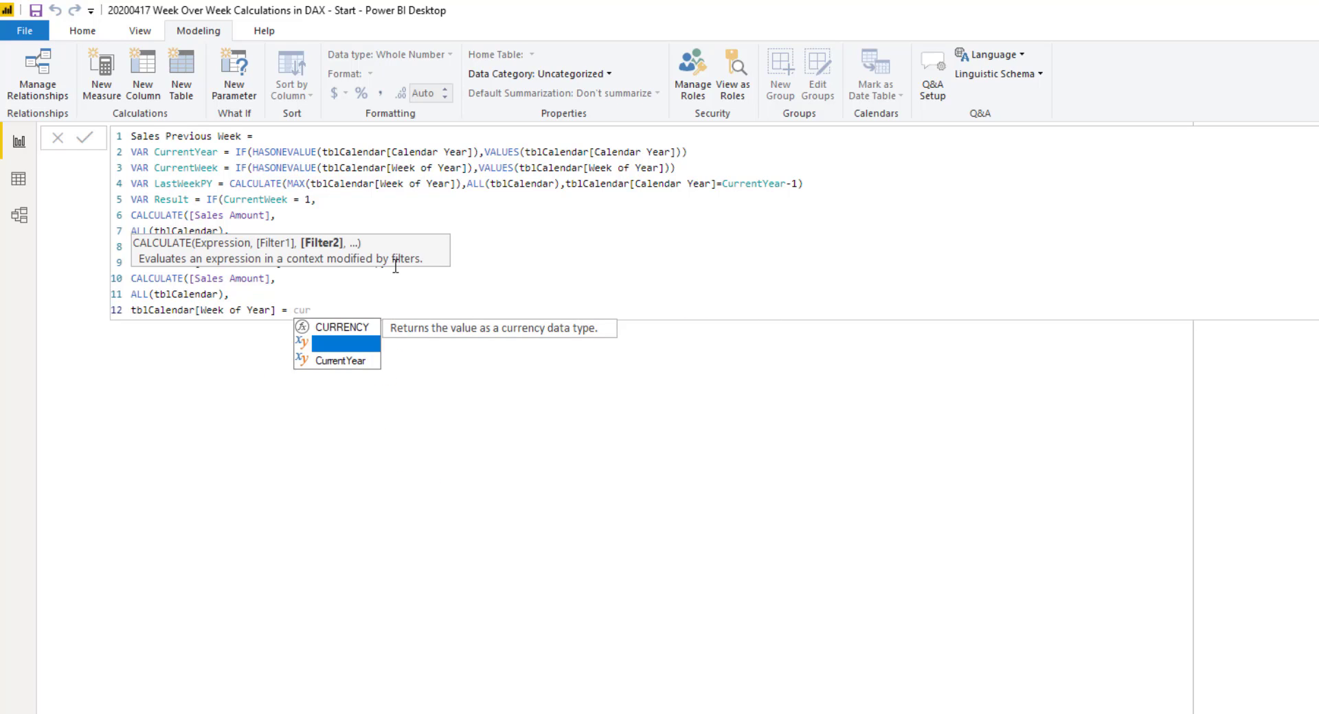
key("Tab")
type("-1")
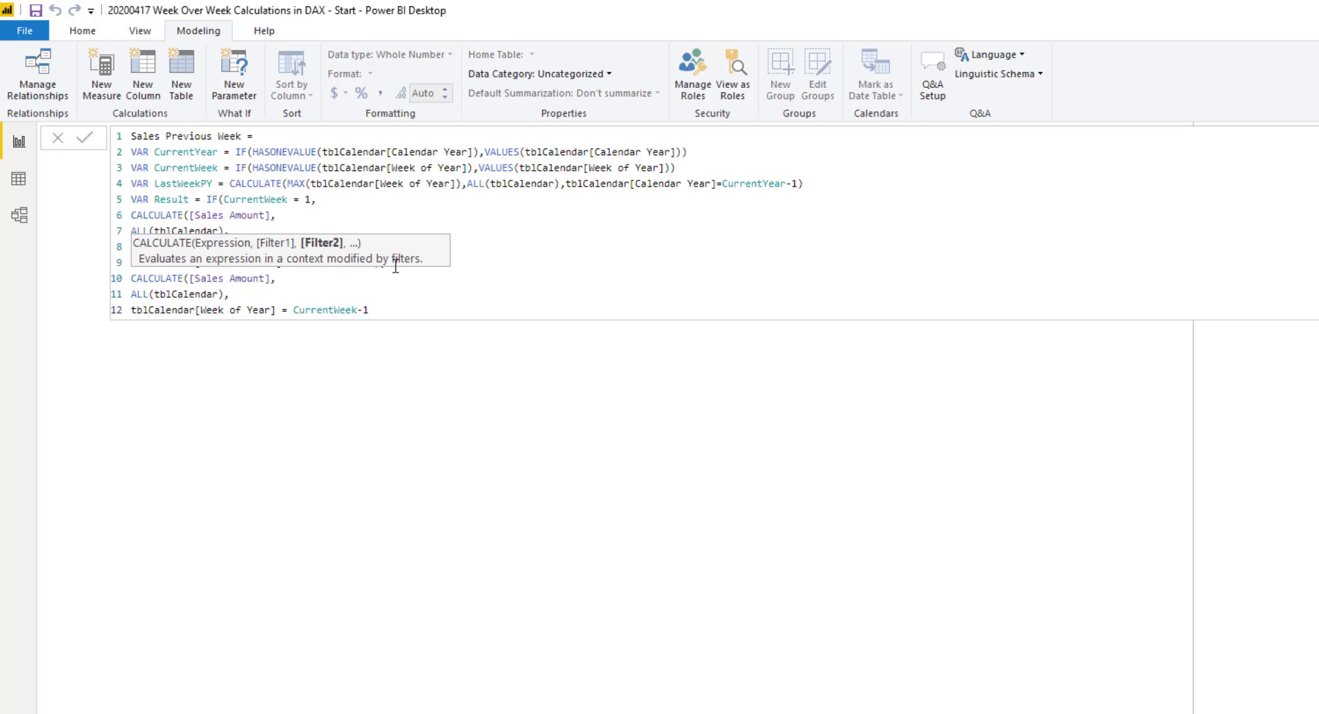
Add the filter tblCalendar[Calendar Year] = CurrentYear on the thirteenth line and close the false result's CALCULATE
type(",")
key("shift+Return")
type("tbl")
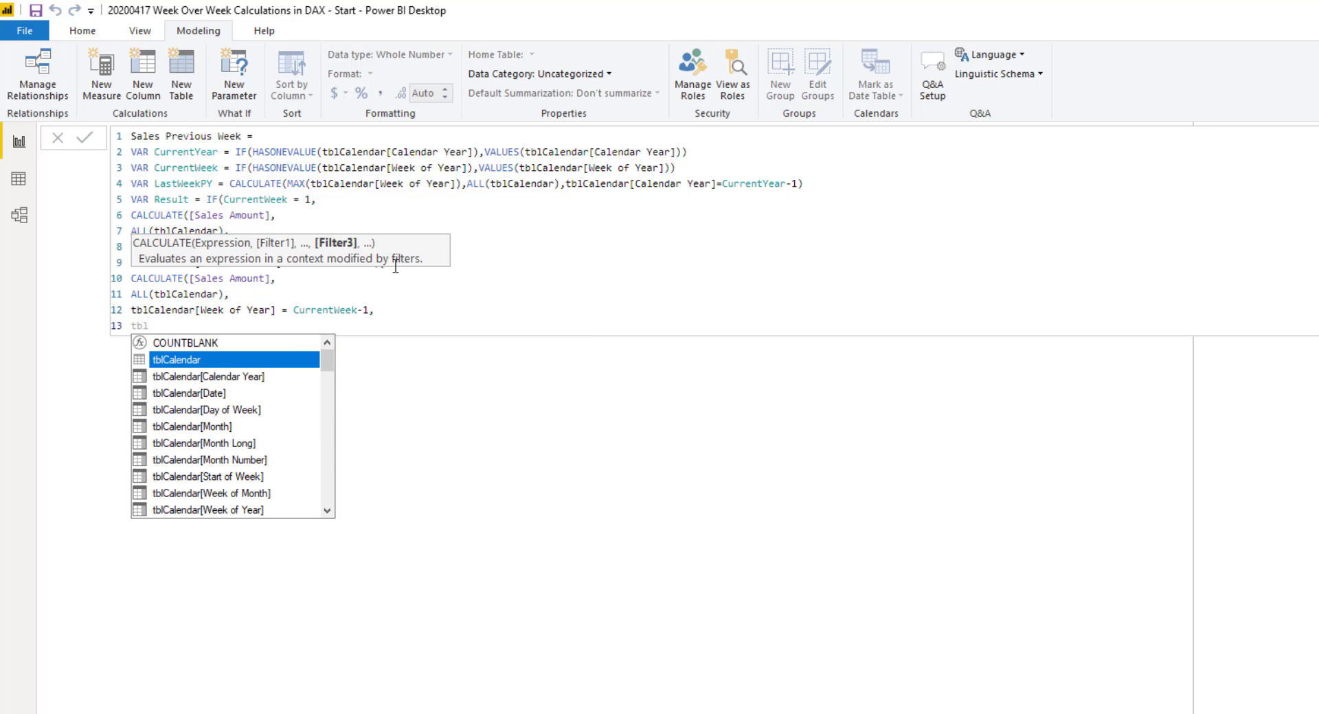
key("Down")
key("Down")
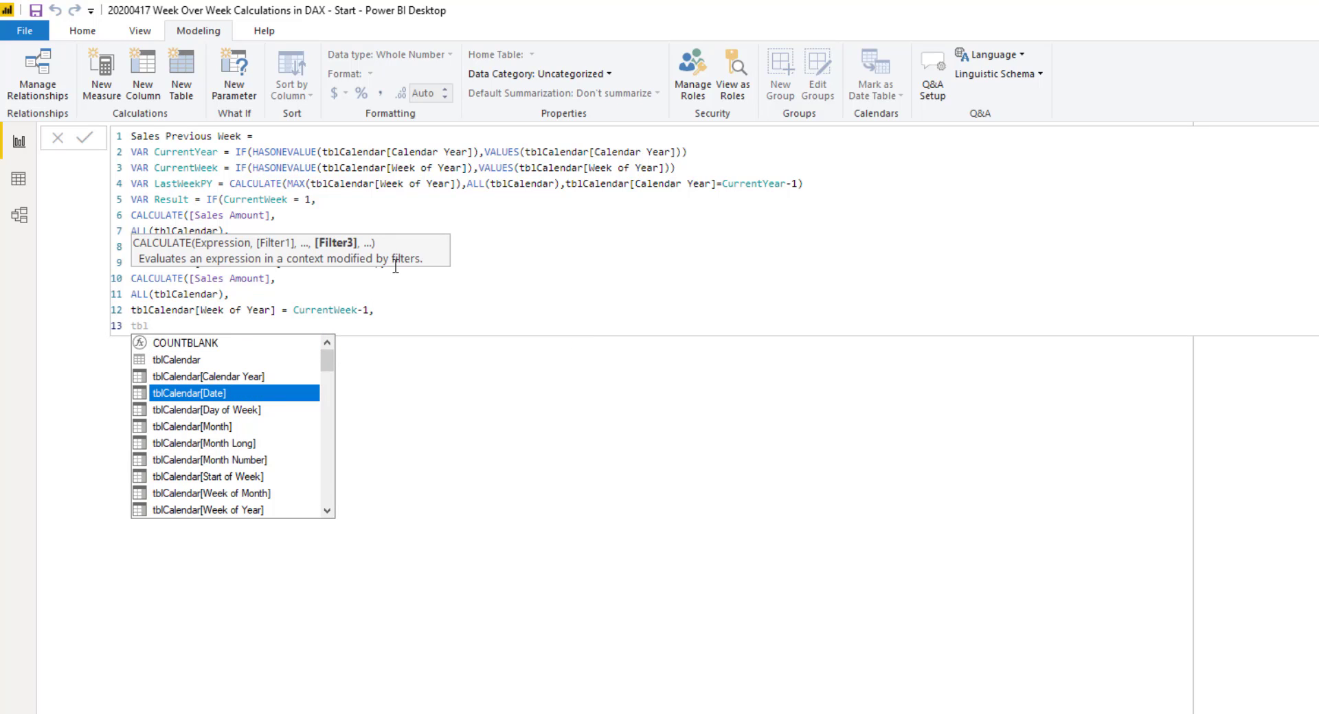
key("Up")
key("Tab")
type("= curr")
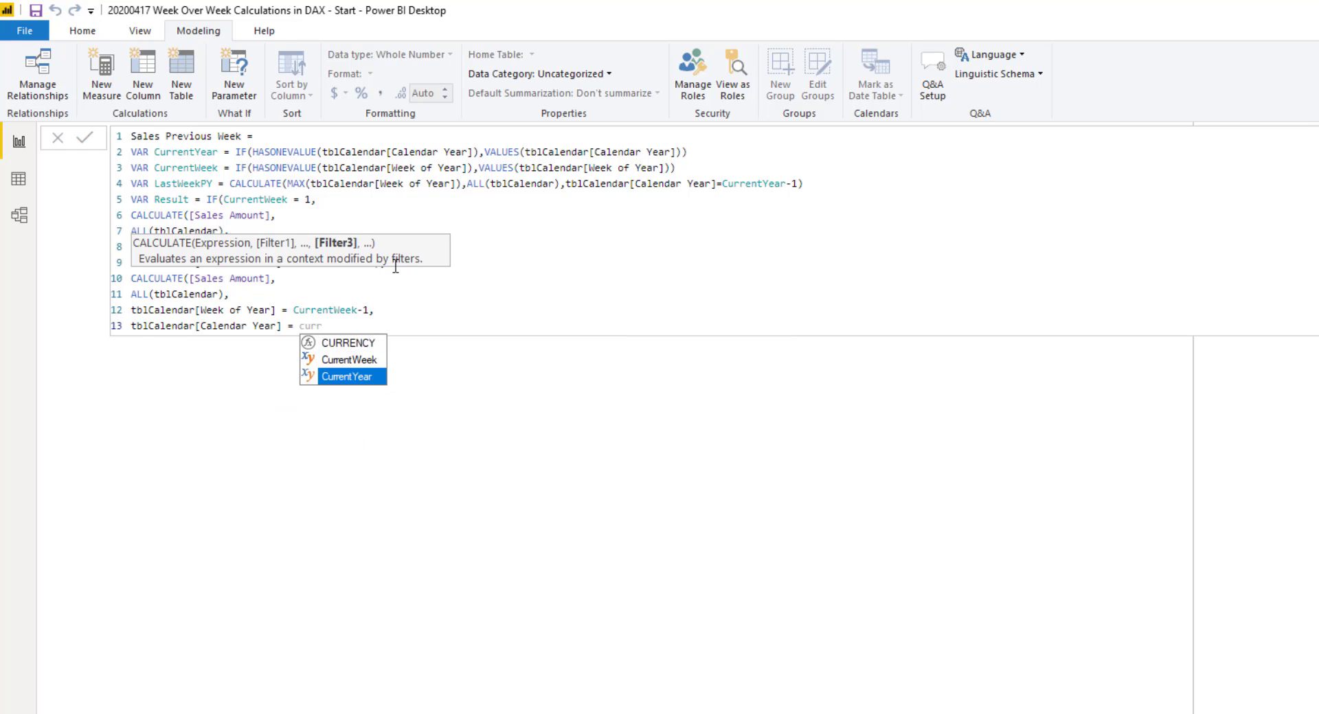
key("Tab")
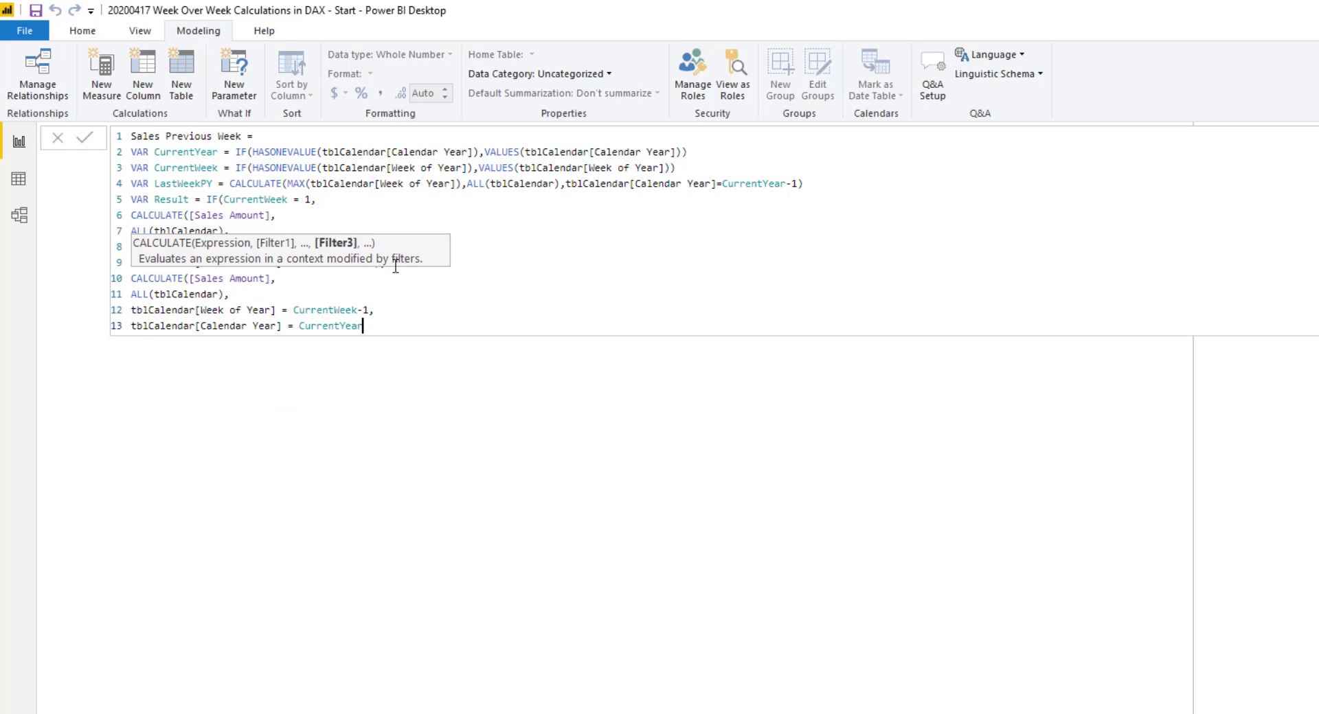
type(")")
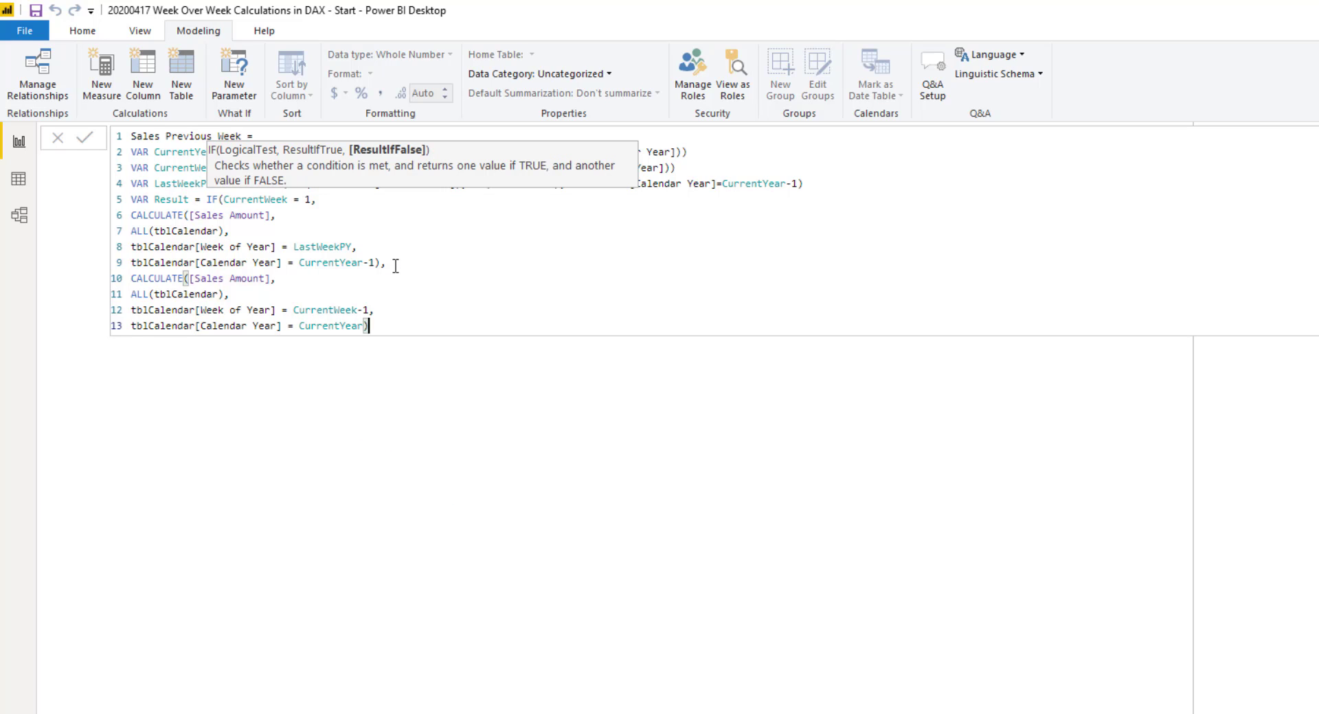
Close the IF function with a parenthesis on the fourteenth line and review its condition and false-result filters
key("shift+Return")
type(")")
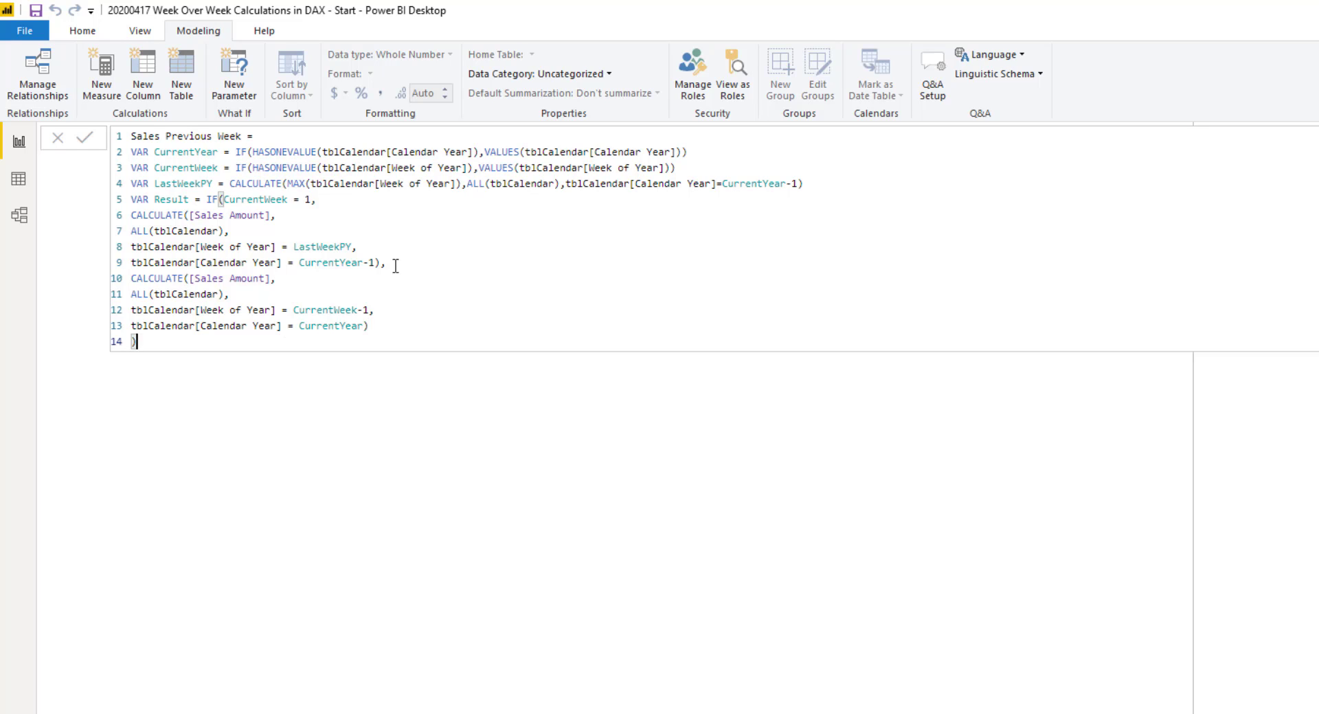
left_click(276, 200)
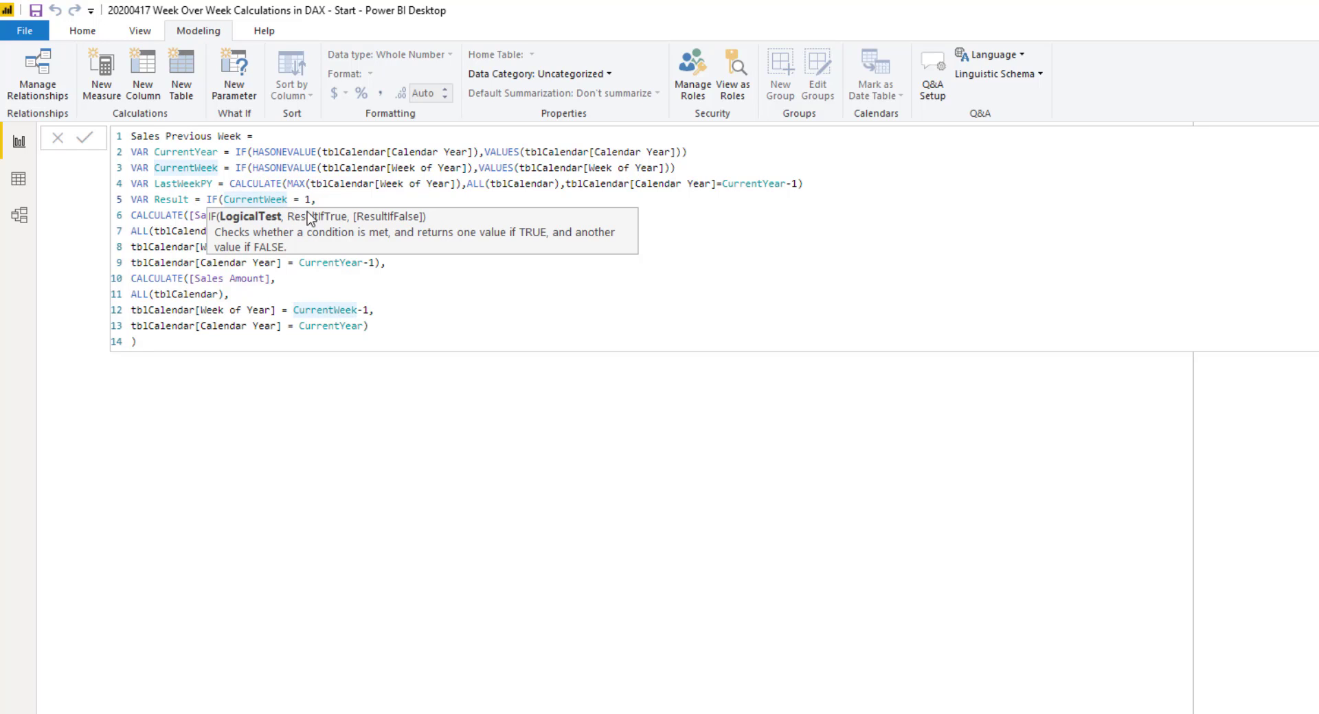
left_click(210, 310)
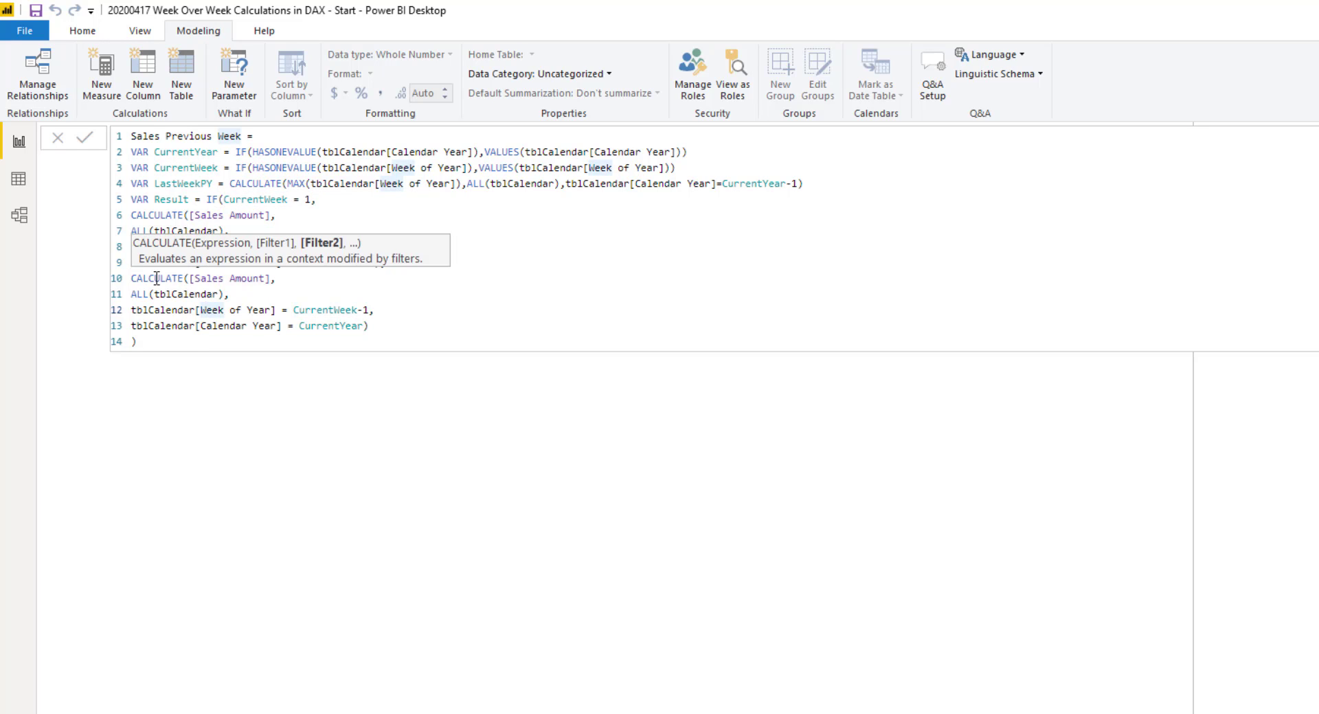
left_click(347, 310)
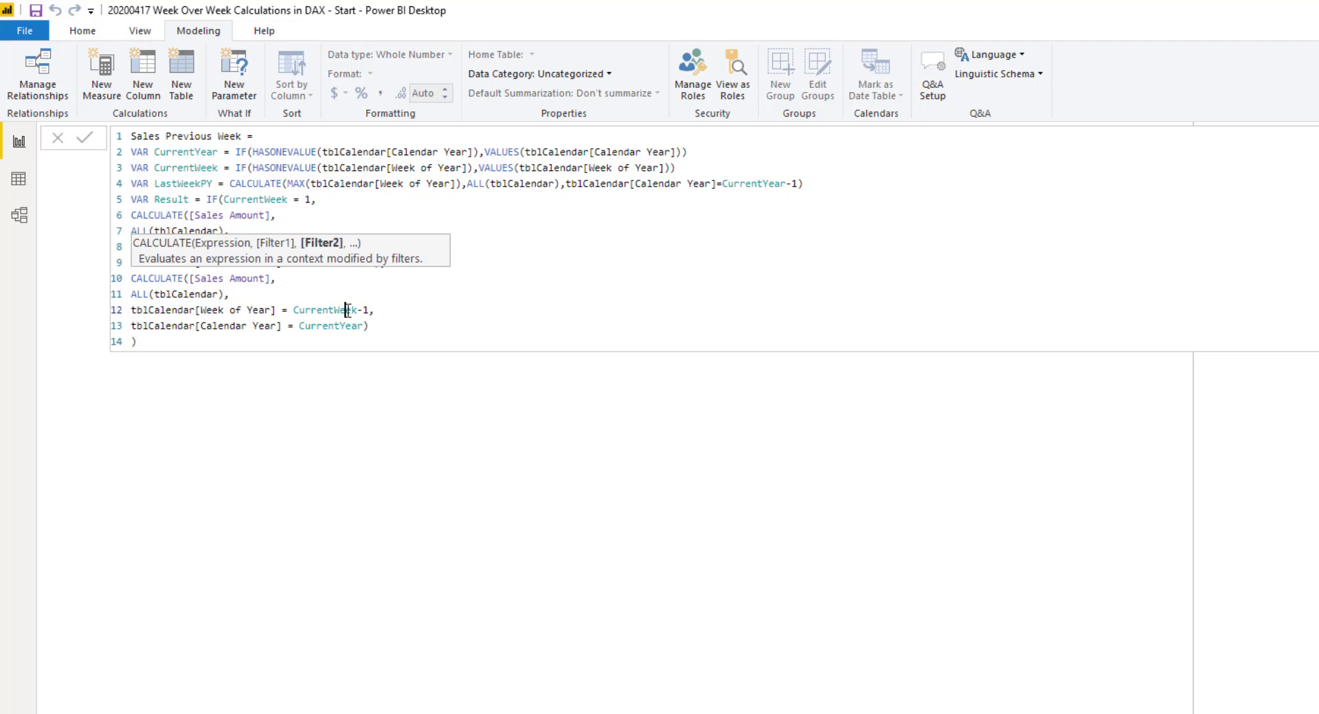
left_click(324, 327)
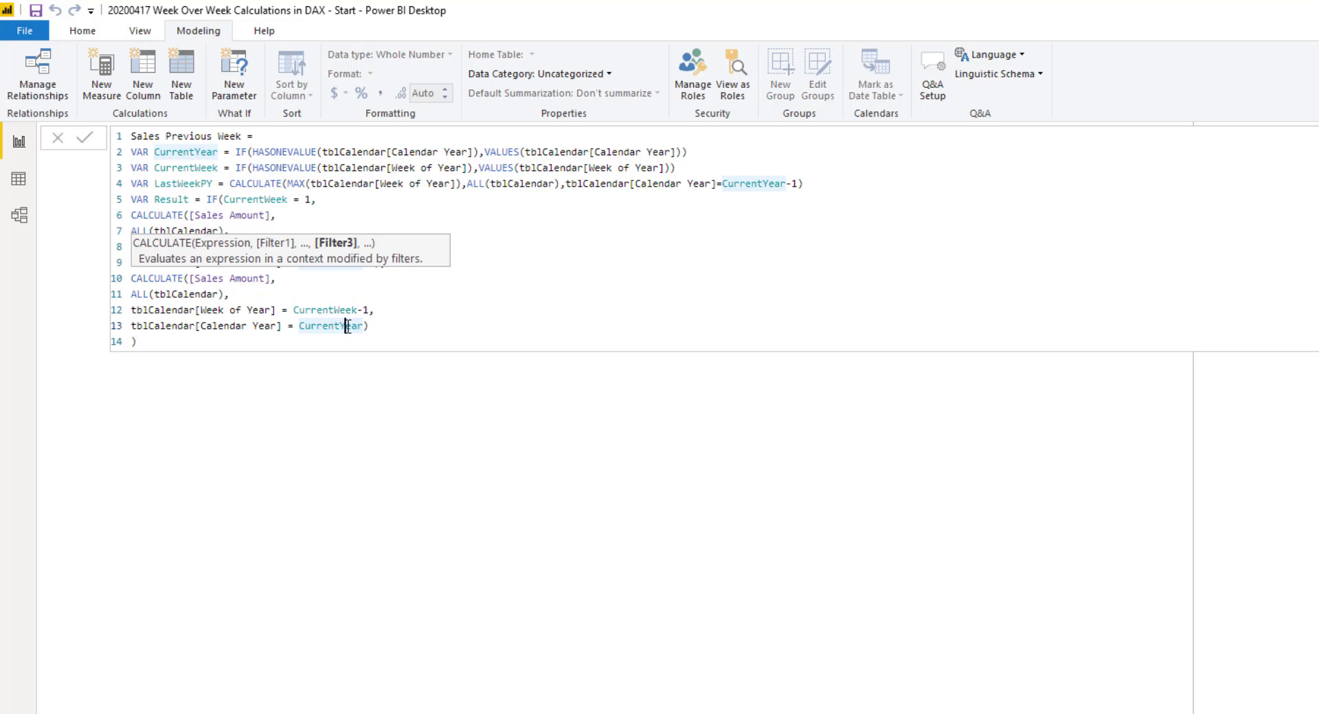
left_click(297, 342)
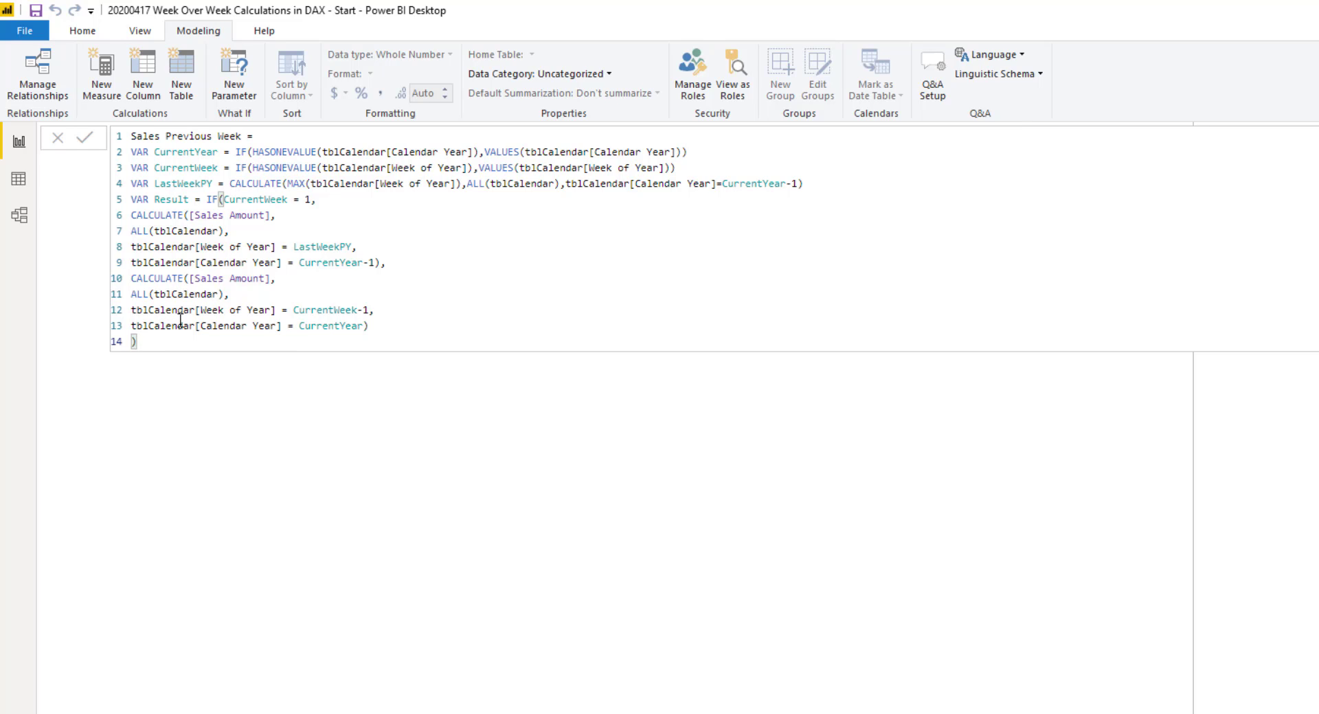
Add Return Result on the fifteenth line and commit the Sales Previous Week measure
key("Return")
type("Return")
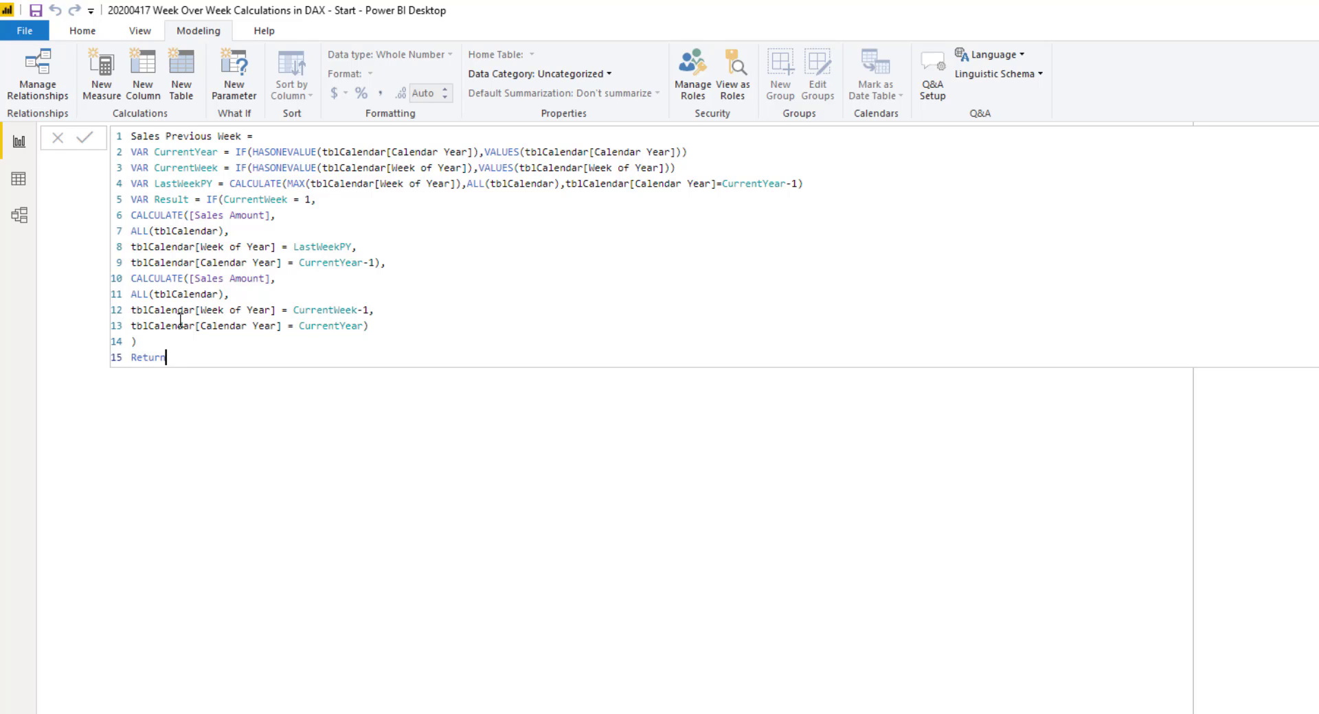
type(" Result")
key("Escape")
key("Return")
Copy the entire Sales Previous Week formula, including the measure name line
left_click(222, 342)
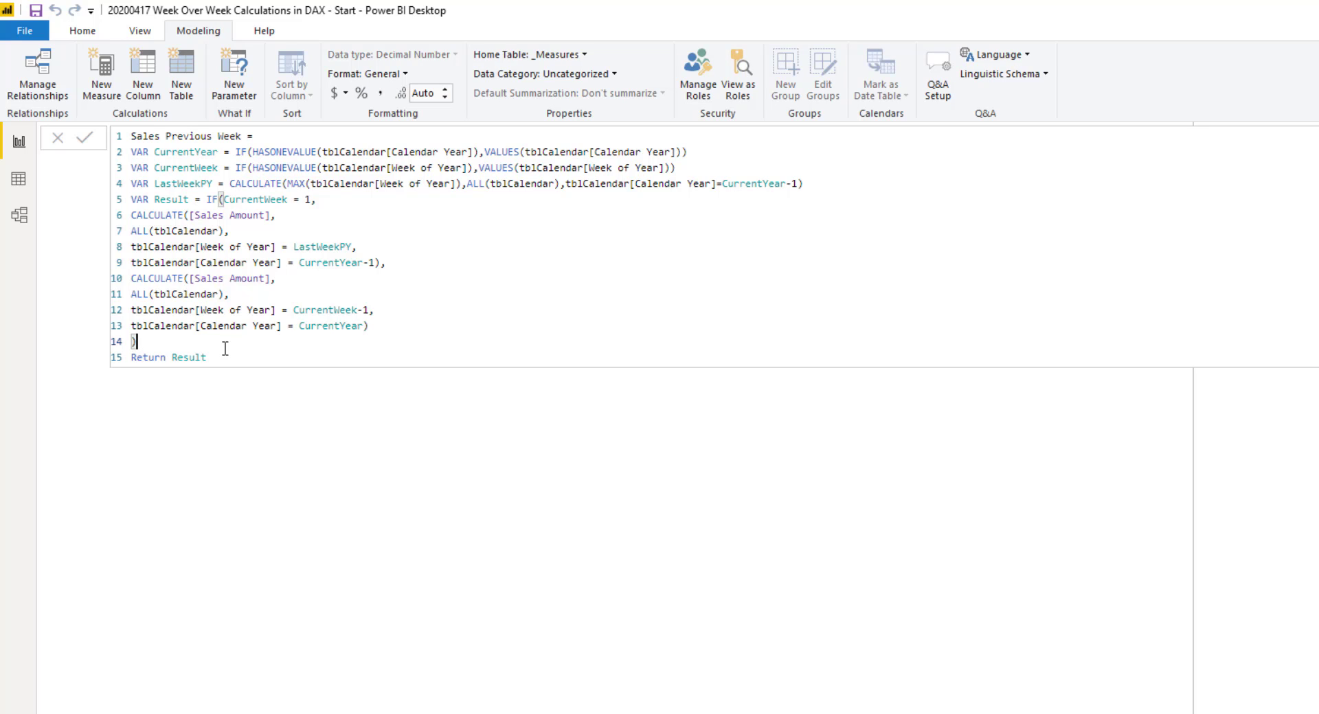
left_click(221, 357)
left_click_drag(218, 358, 108, 157)
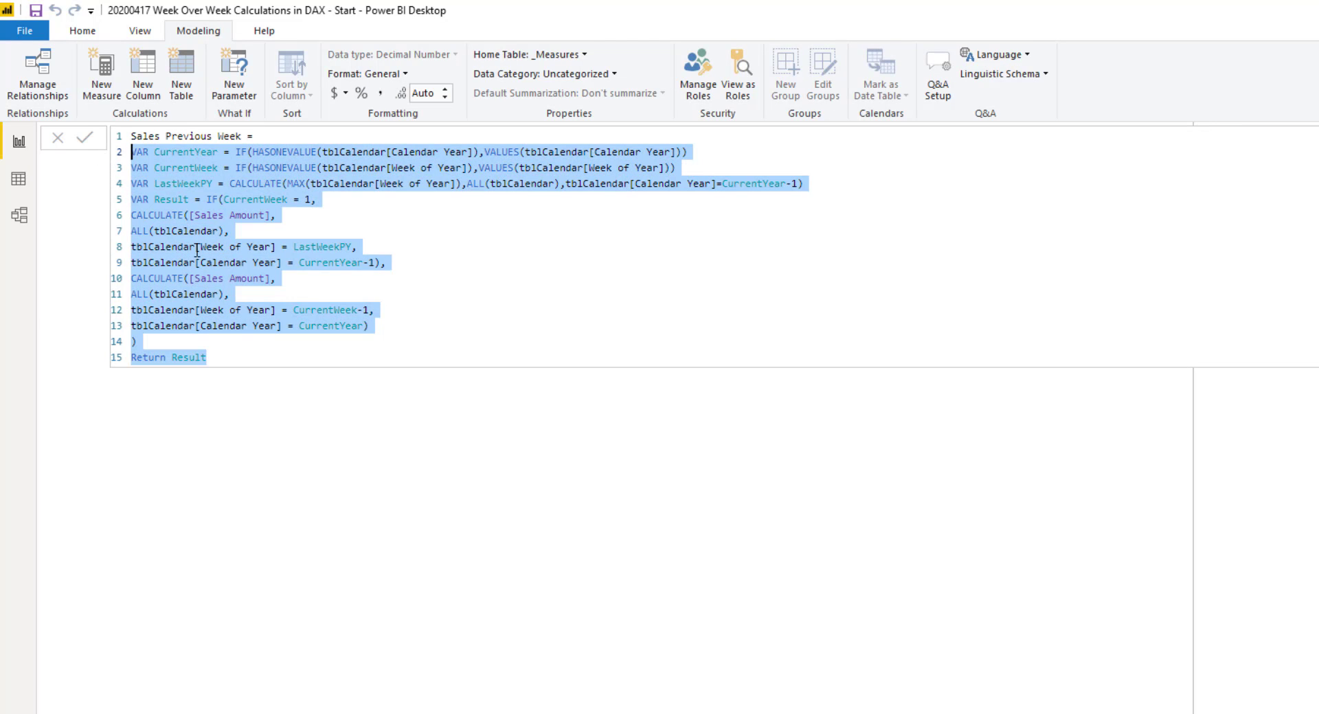
left_click_drag(217, 357, 97, 125)
key("ctrl+c")
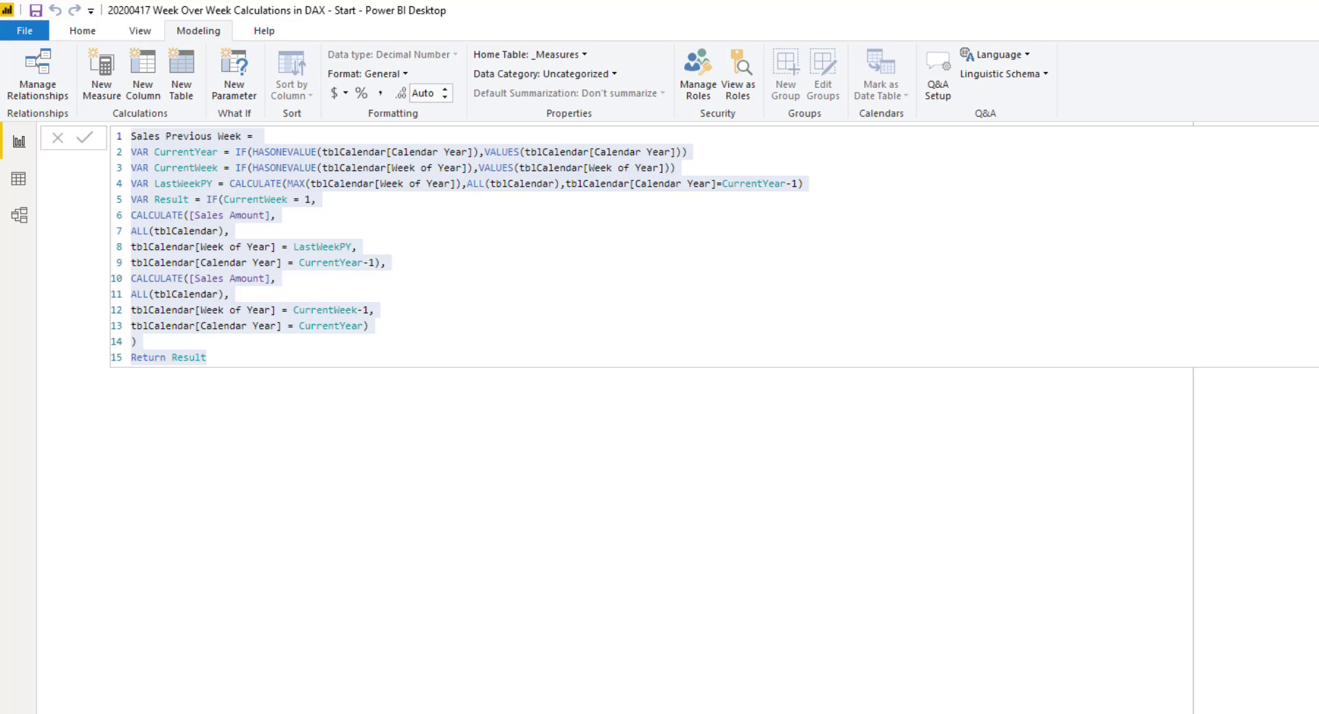
Switch to the DAX Formatter website in the browser, paste the copied formula and format it
key("alt+Tab")
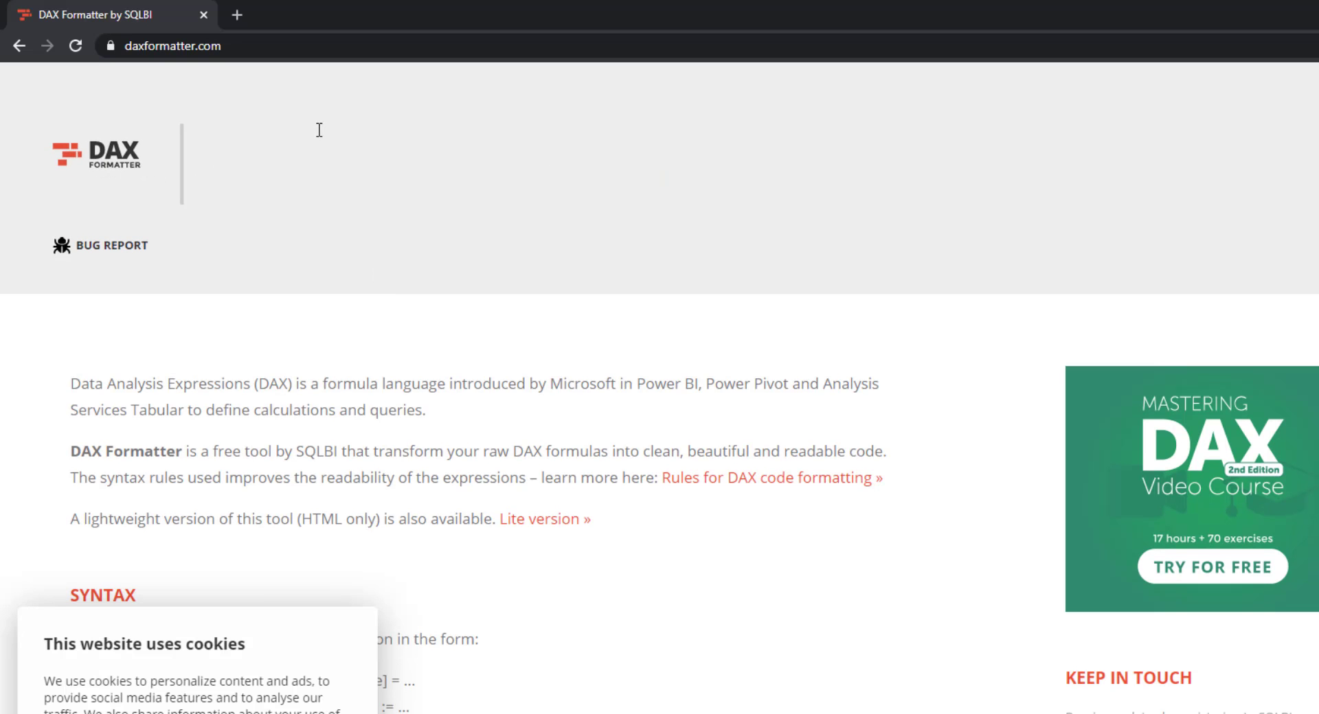
key("ctrl+v")
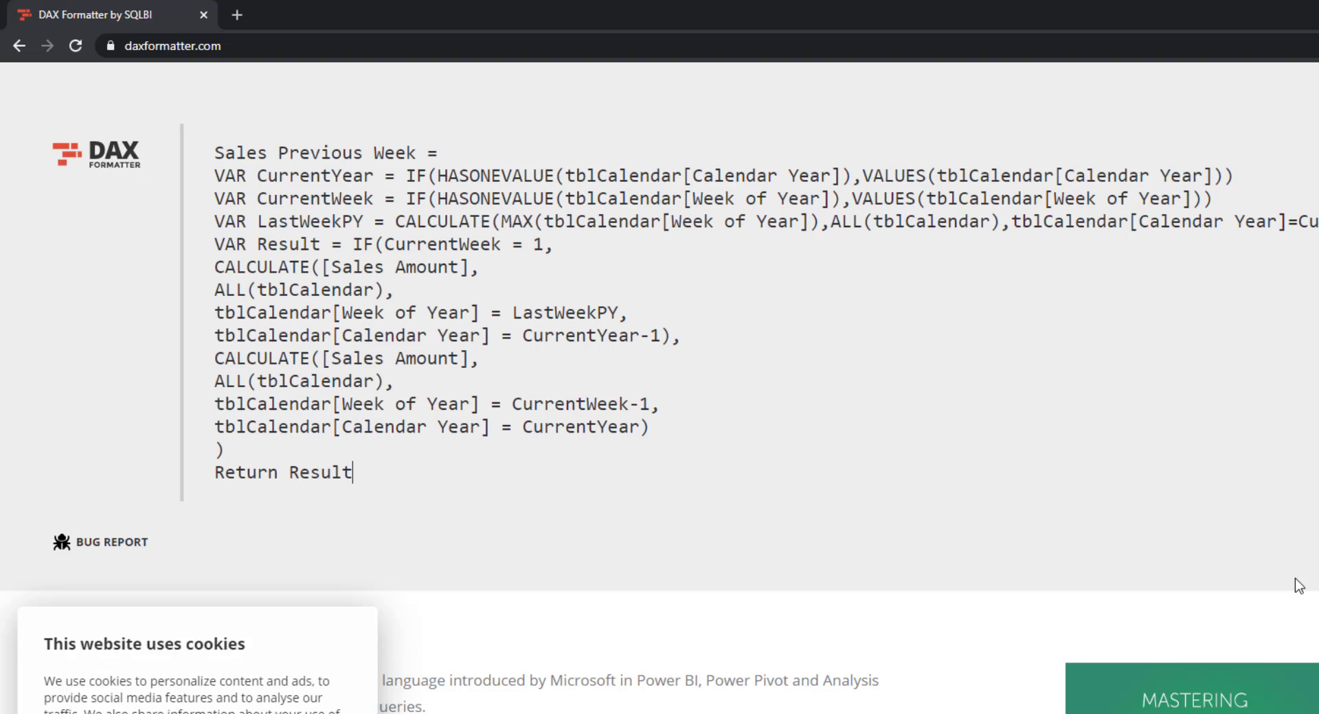
left_click(1313, 542)
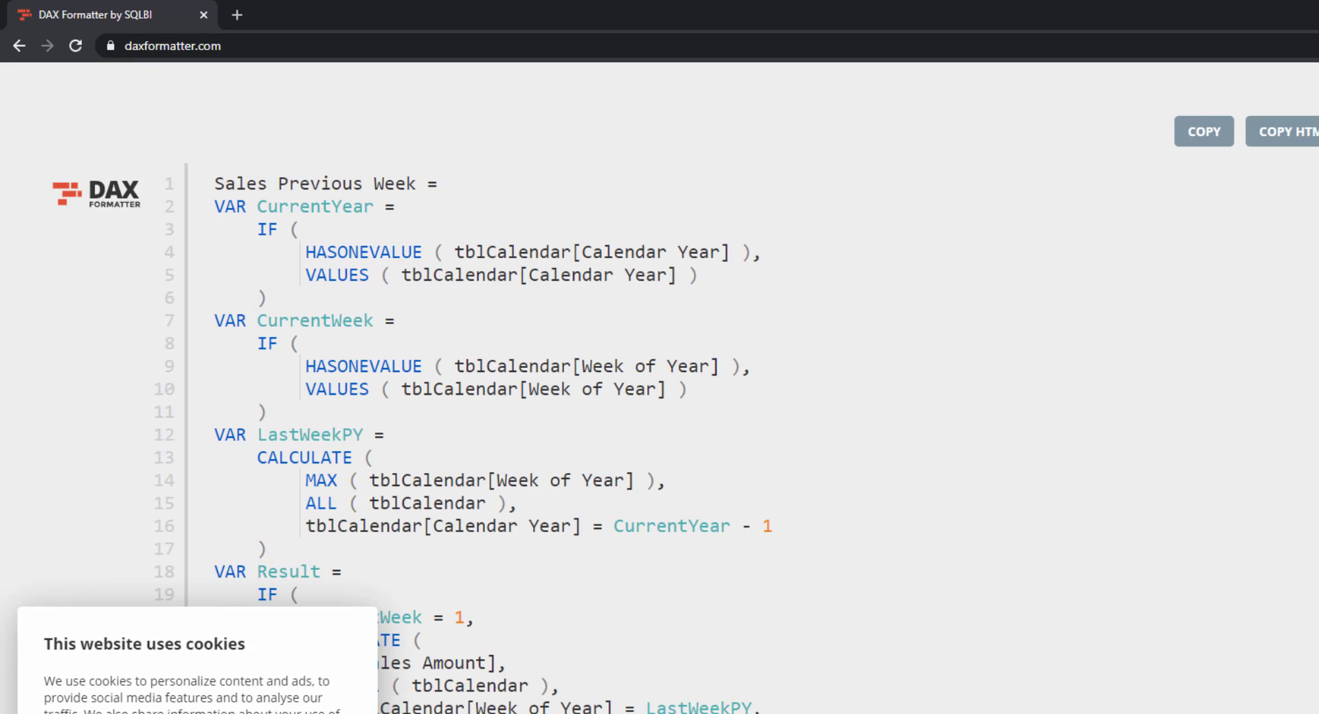
scroll(609, 609, "down", 1)
scroll(682, 576, "up", 1)
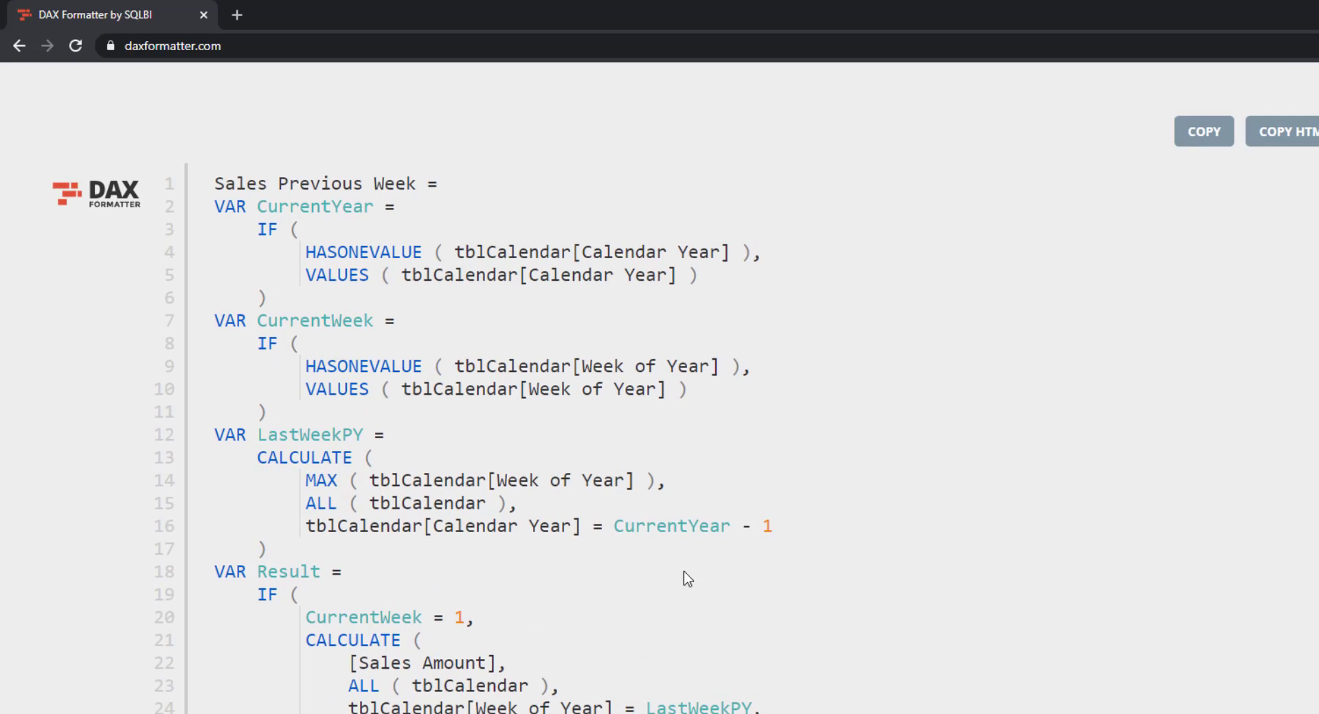
Copy the formatted code, replace the whole Sales Previous Week formula in Power BI Desktop with it and commit the measure
left_click(1207, 136)
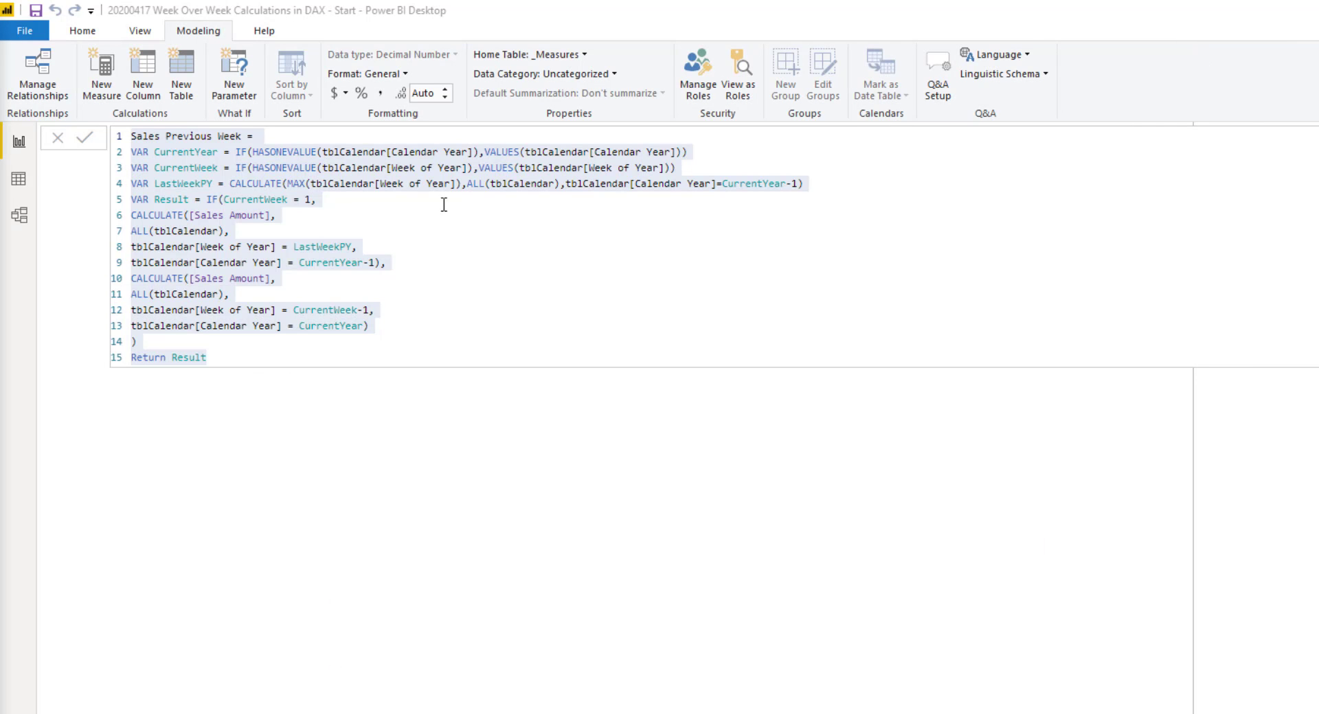
key("ctrl+a")
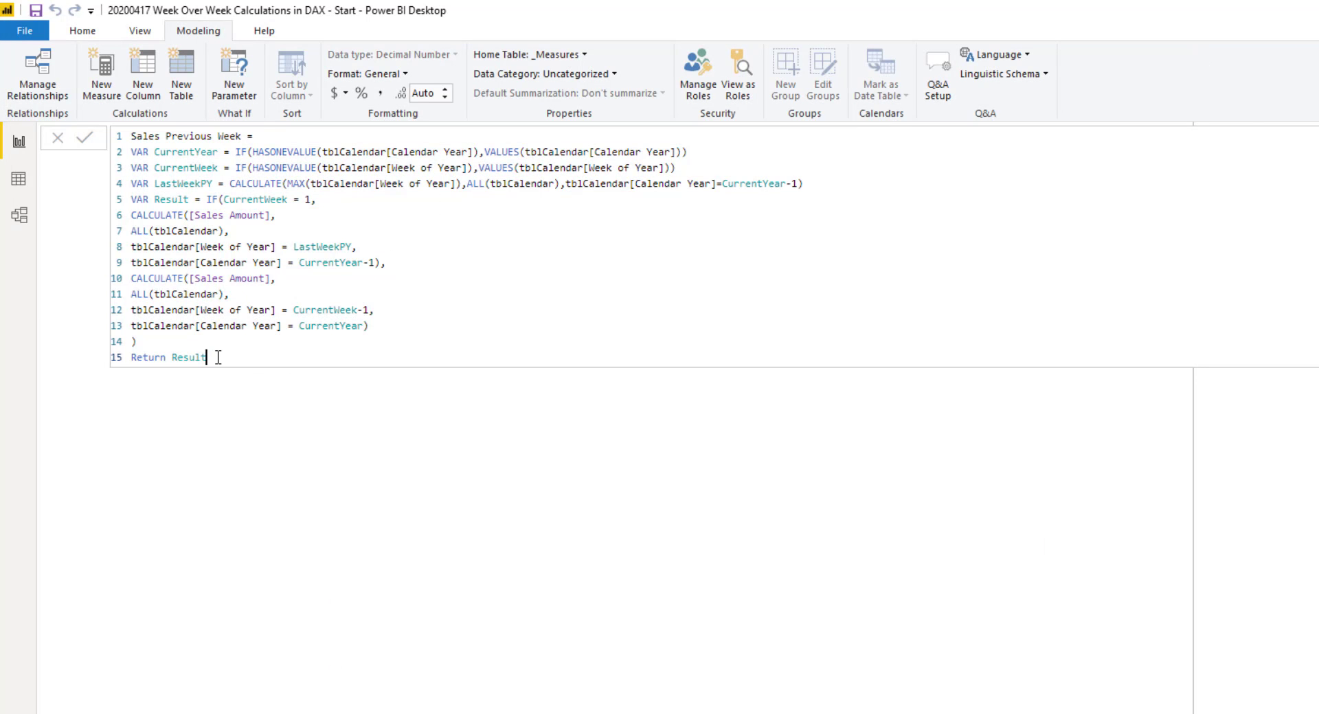
key("ctrl+v")
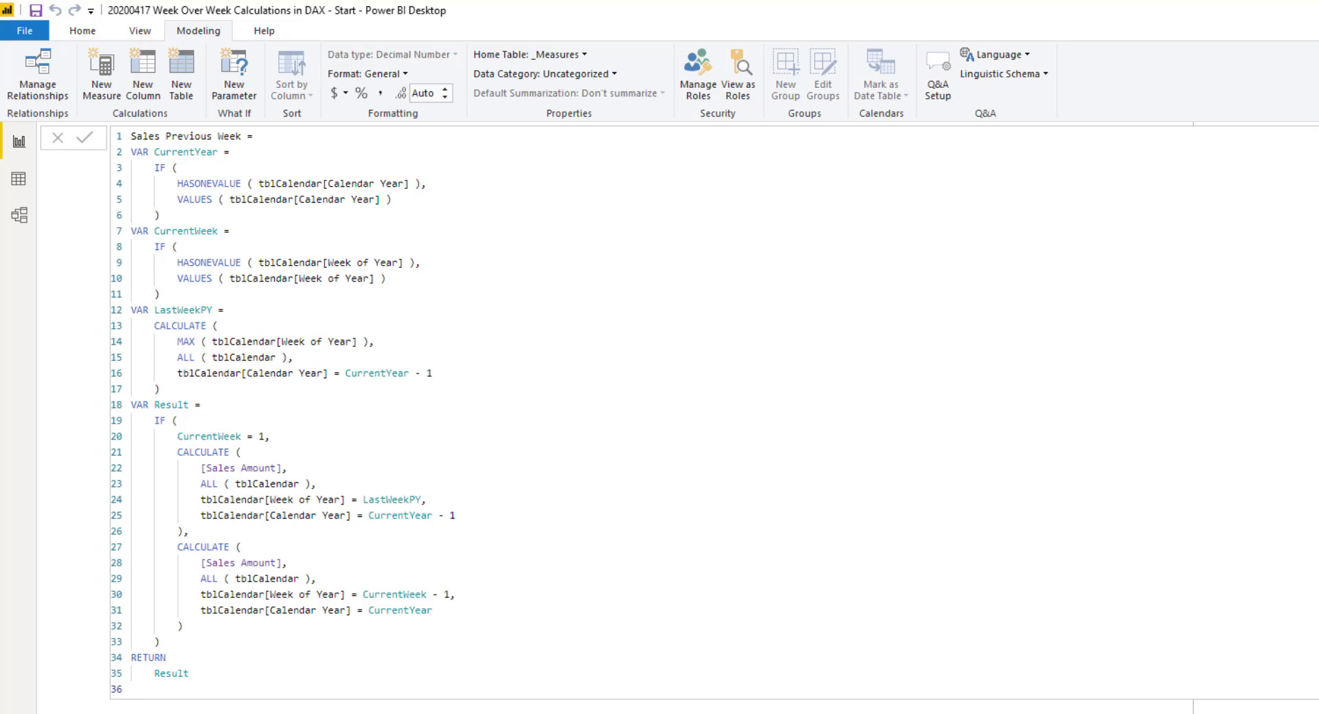
key("Return")
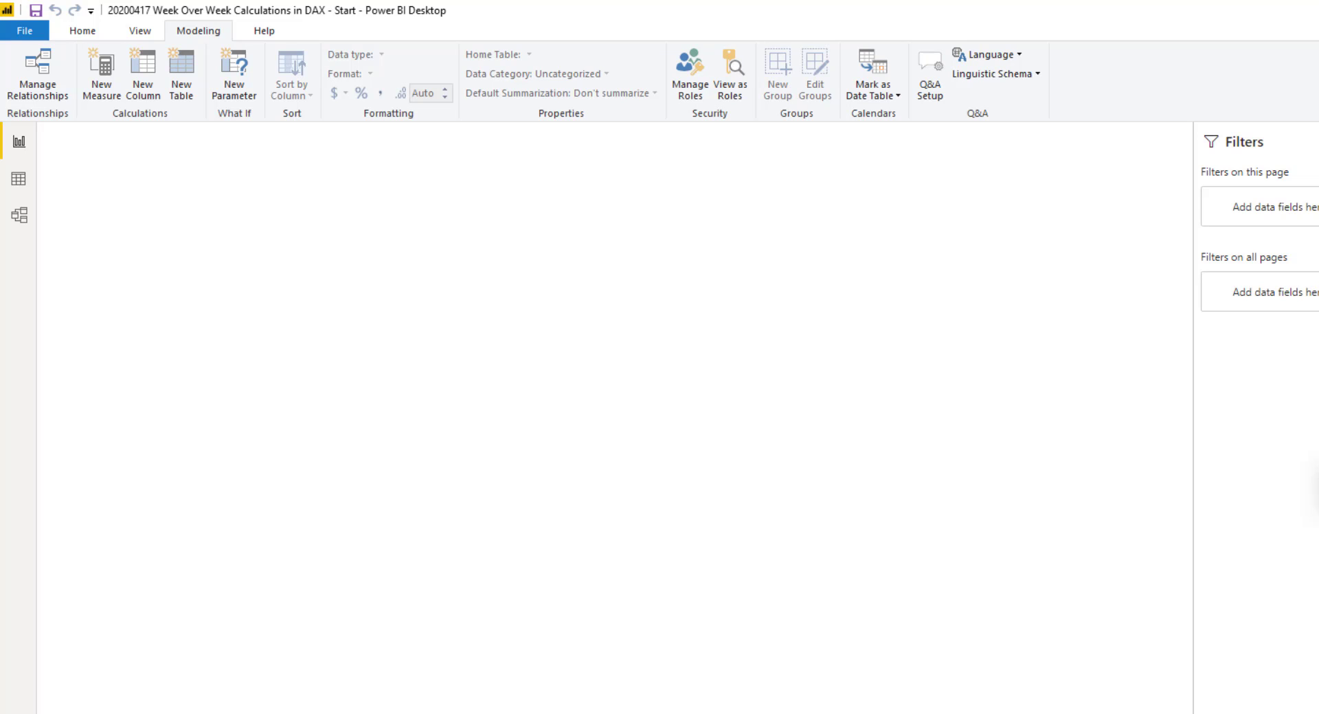
Create a table visual of Week of Year without summarization on the report page and enlarge it
left_click_drag(1316, 488, 350, 377)
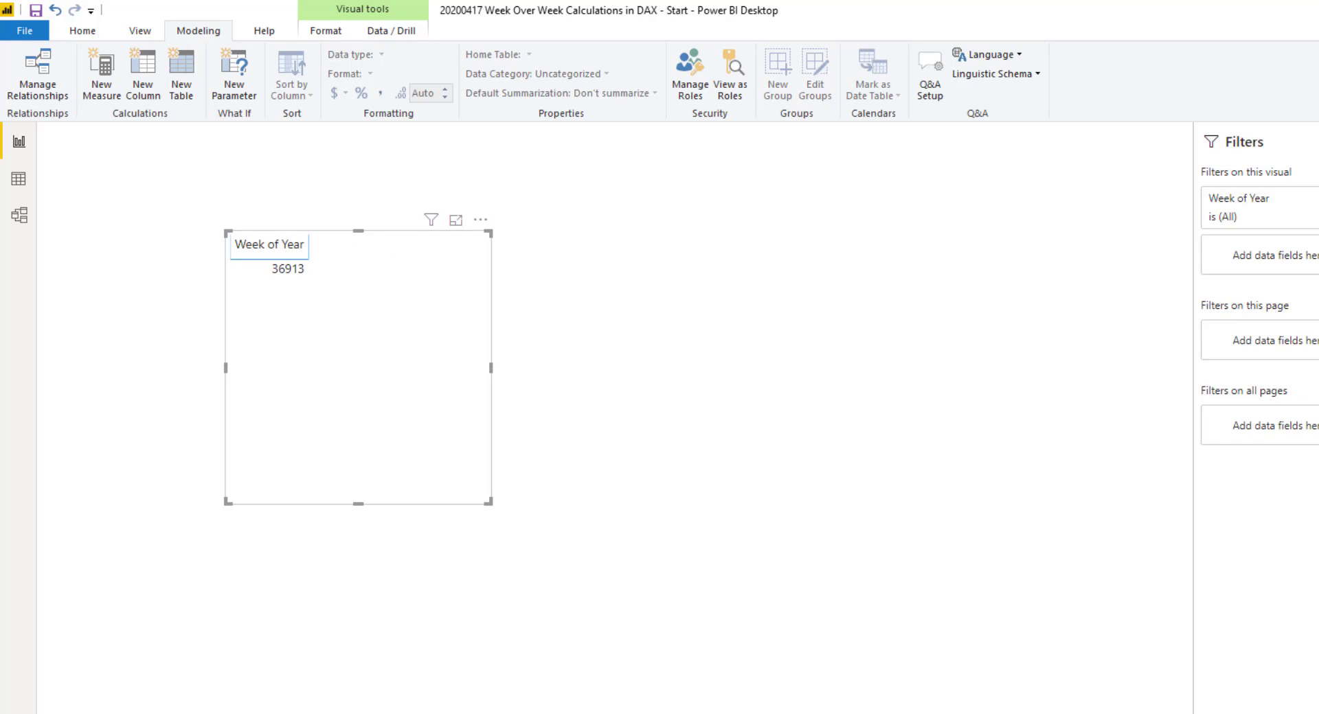
left_click(1310, 426)
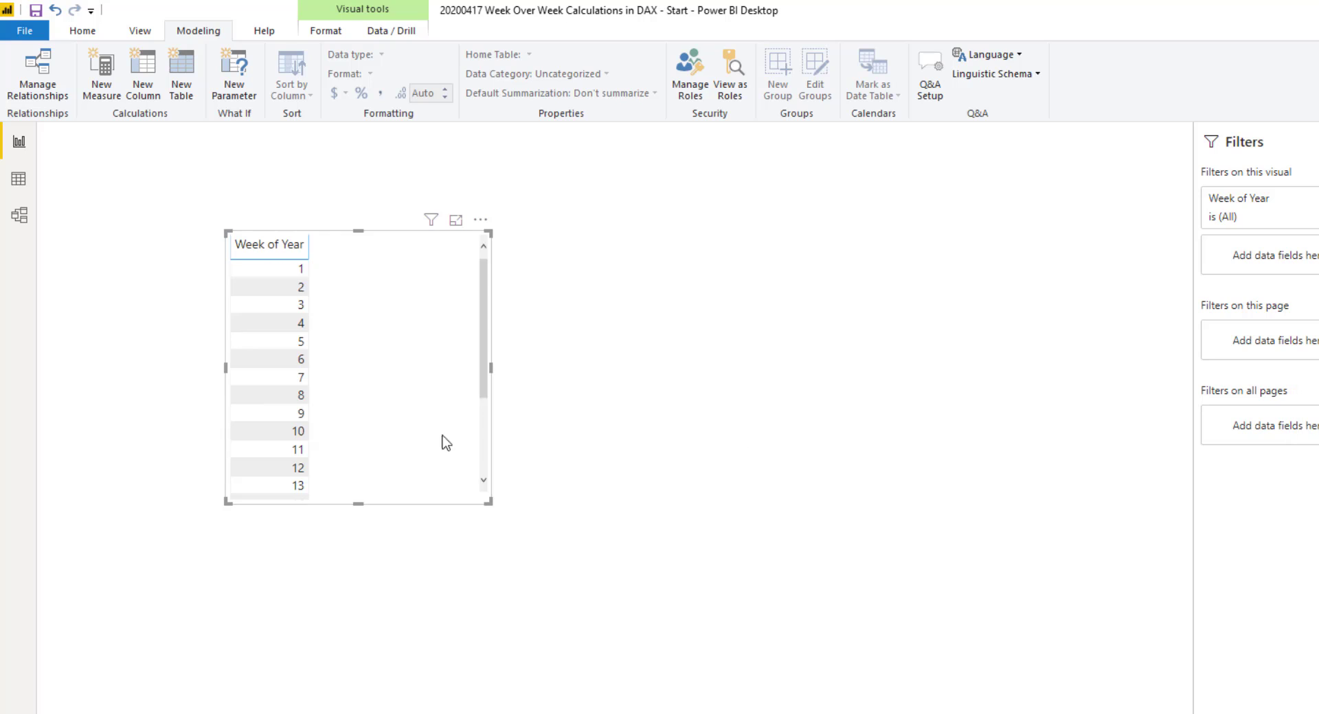
left_click_drag(488, 504, 601, 591)
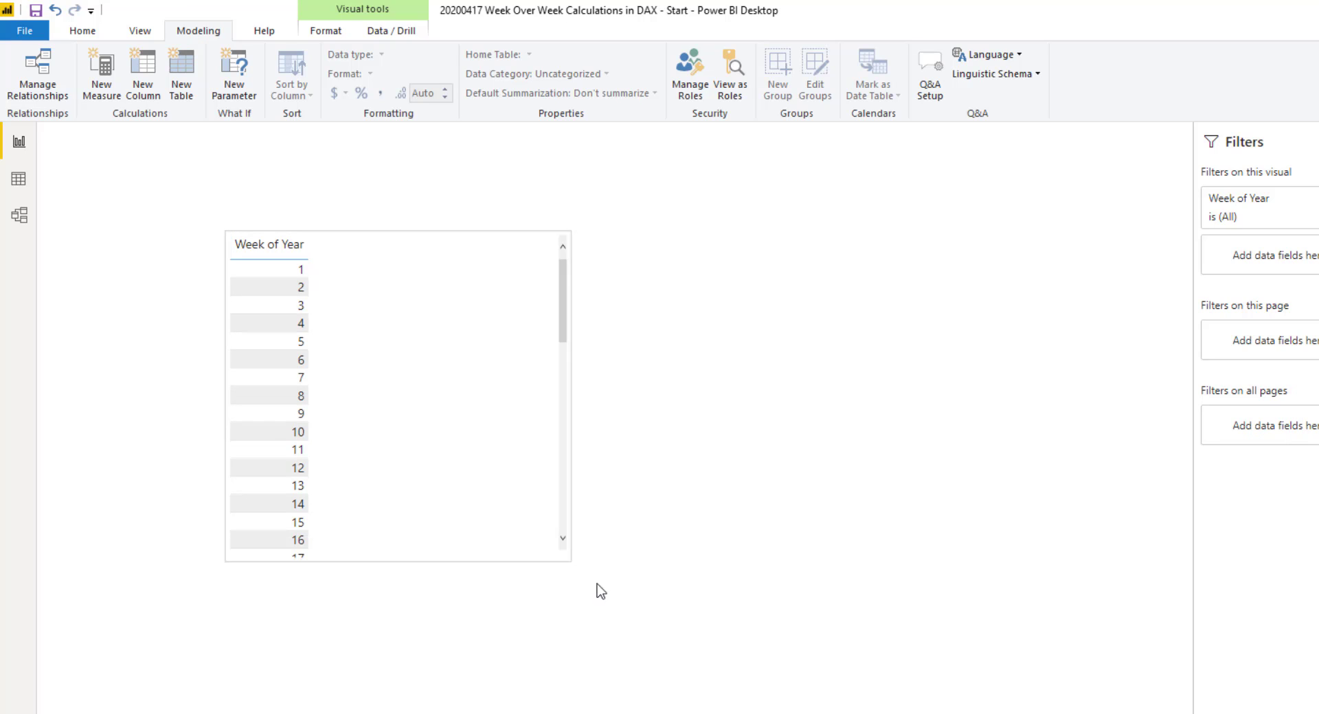
left_click(847, 244)
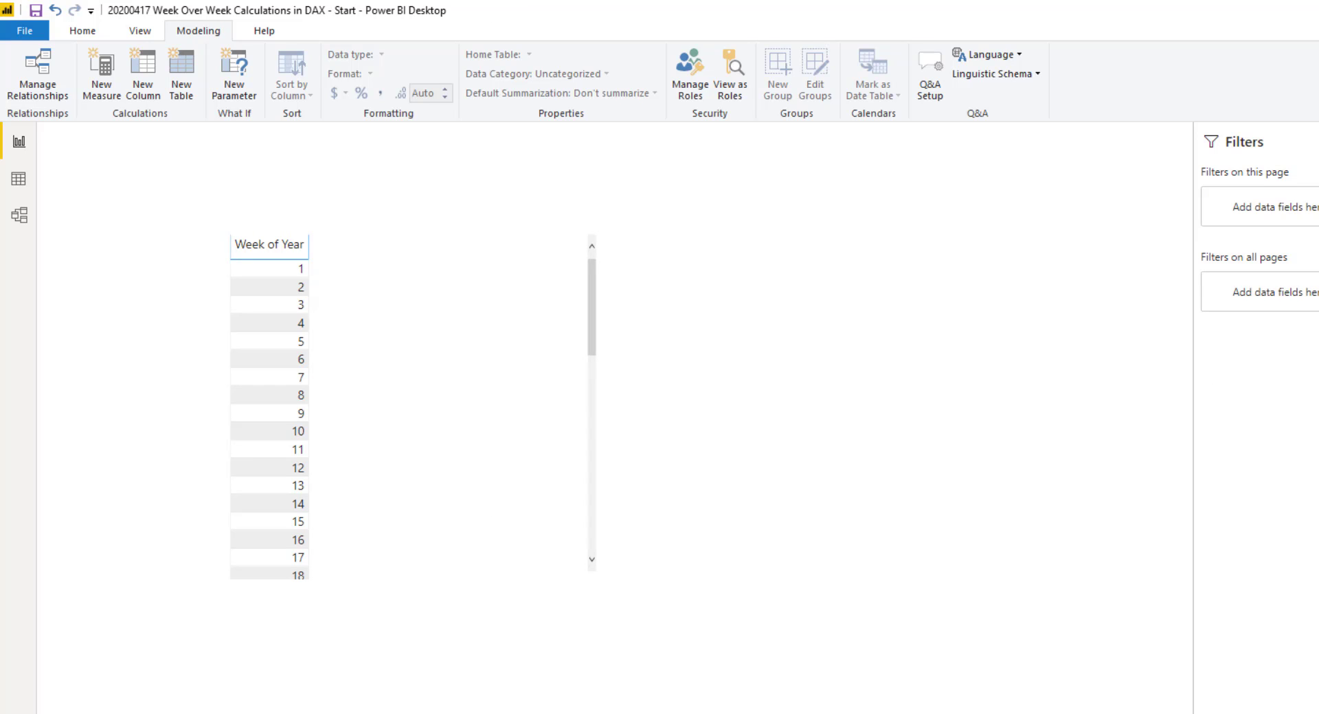
Add a Calendar Year slicer beside the table and set its style to List
left_click_drag(1030, 205, 818, 157)
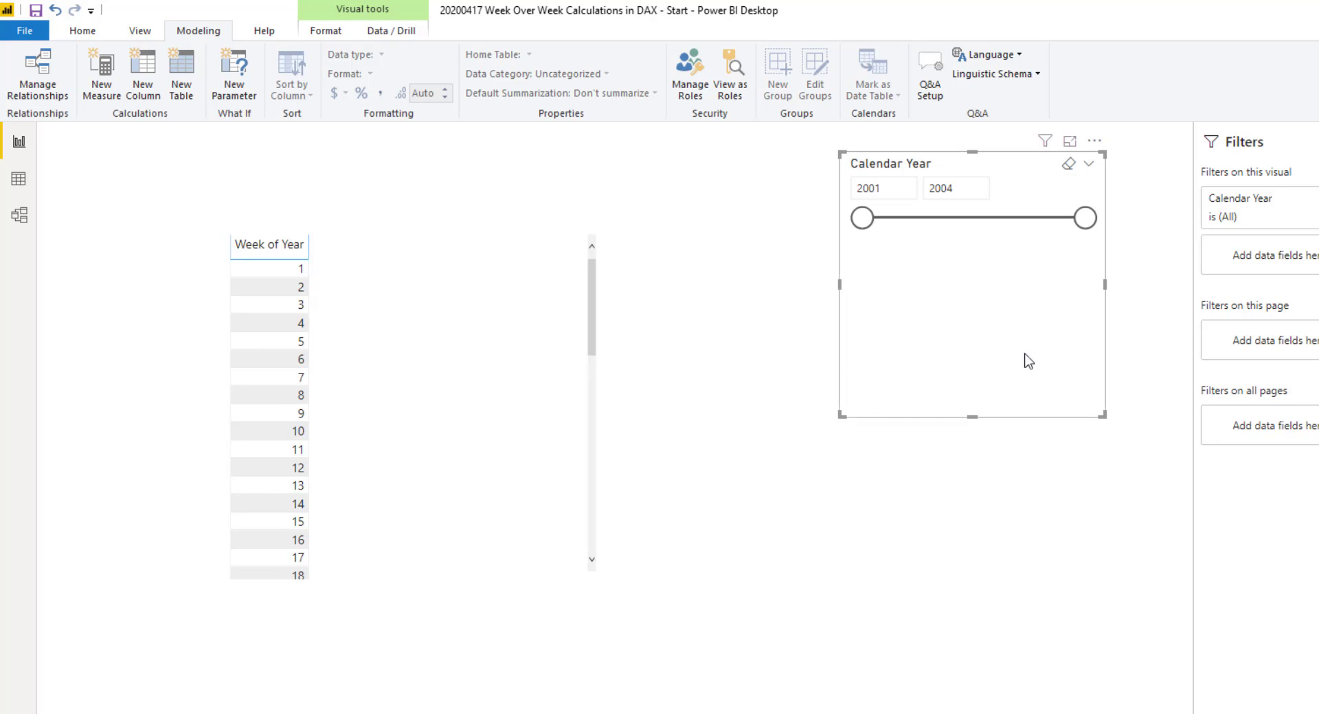
left_click(1090, 171)
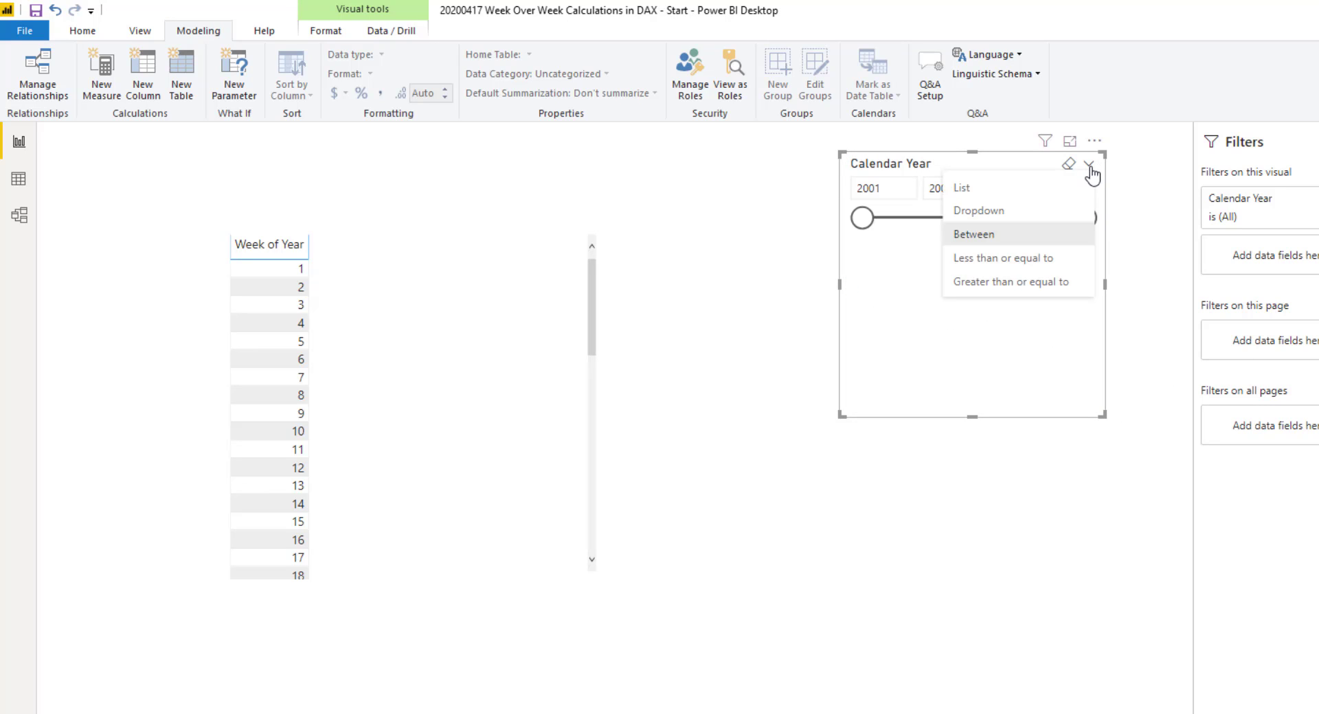
left_click(1020, 192)
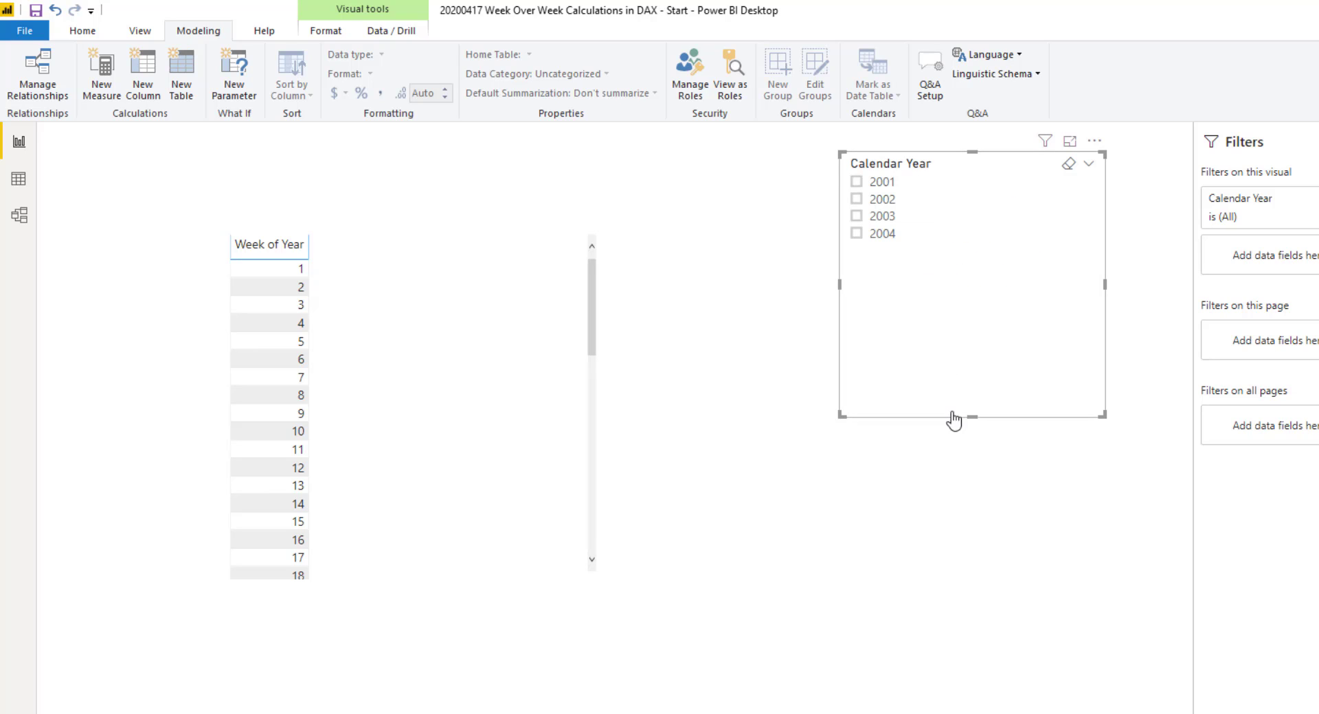
Shrink the Calendar Year slicer to fit its year list and move it to the upper middle of the report page
left_click(1107, 417)
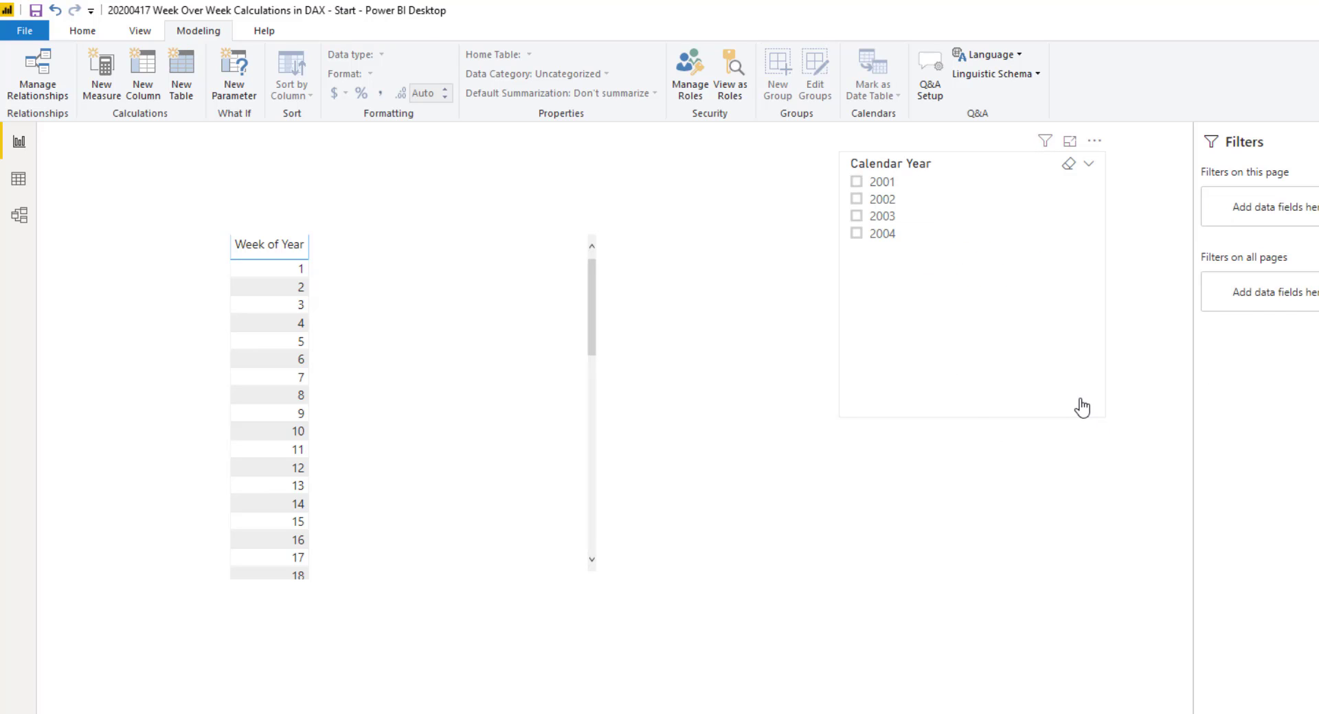
left_click(1080, 401)
left_click_drag(1102, 417, 1036, 262)
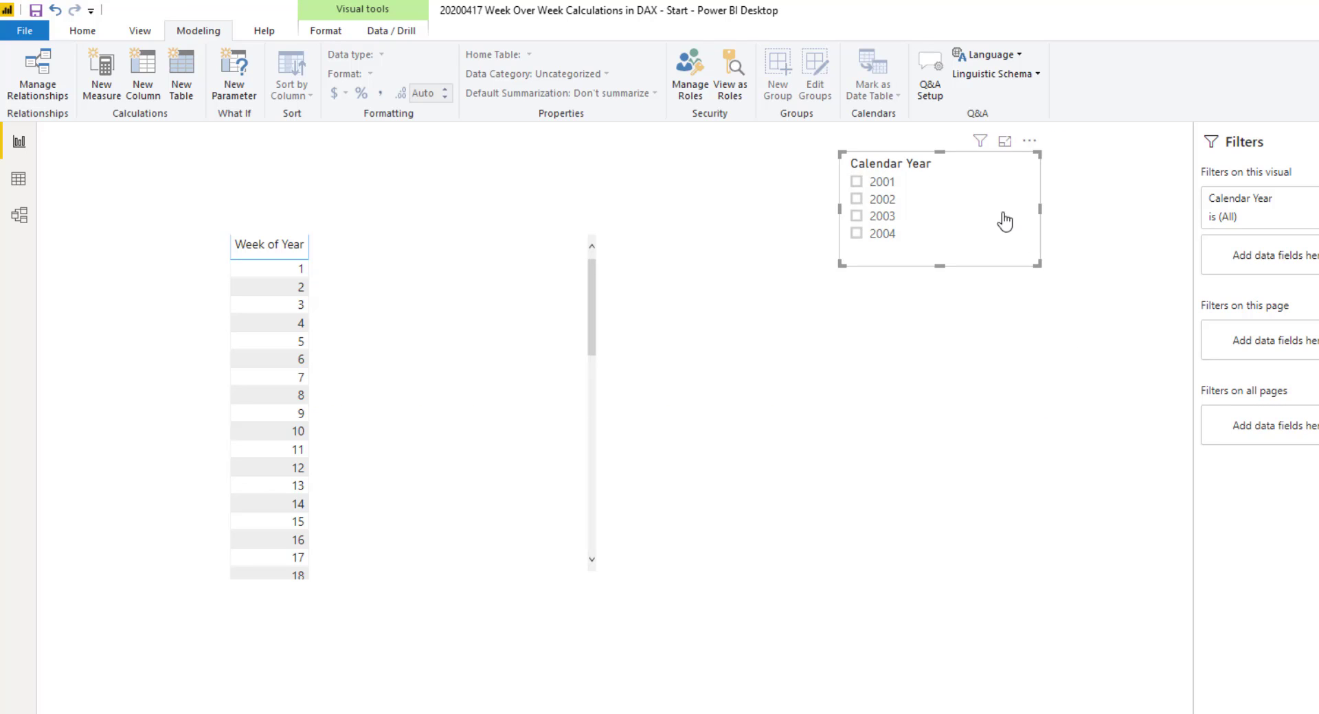
left_click_drag(1003, 218, 779, 150)
Move the week table below the slicer and add the Sales Amount and Sales Previous Week measures to it
left_click_drag(461, 328, 524, 395)
left_click_drag(1315, 261, 533, 399)
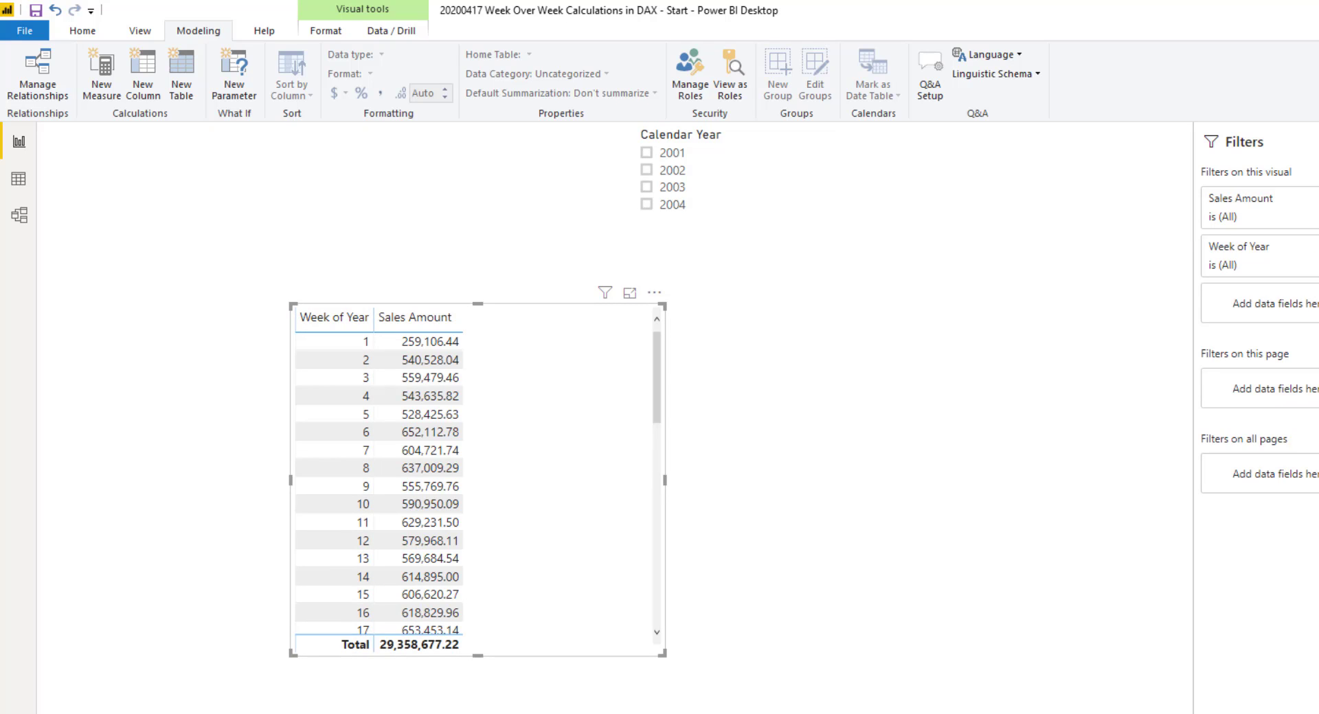
left_click_drag(1316, 264, 536, 411)
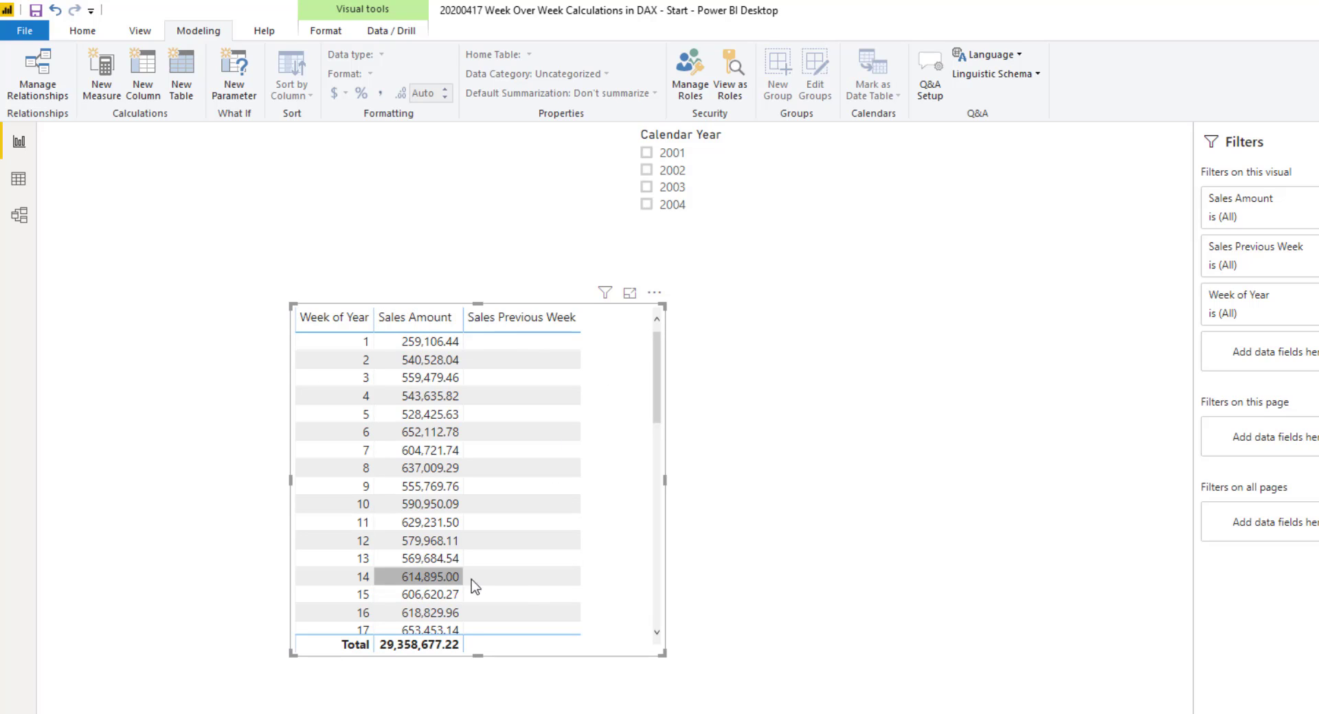
Filter by 2002 and 2001 to compare week 1's Sales Previous Week with the prior year's last week, and clear the year filter
left_click(672, 171)
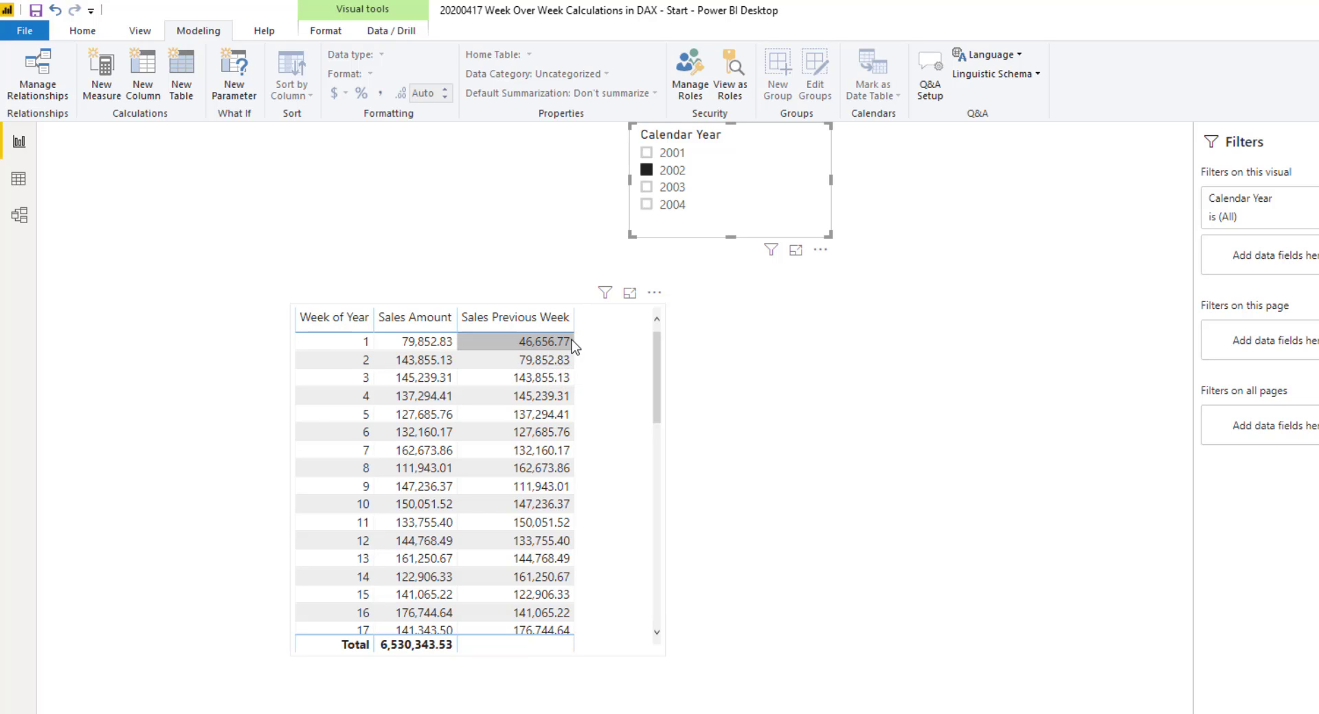
left_click(677, 158)
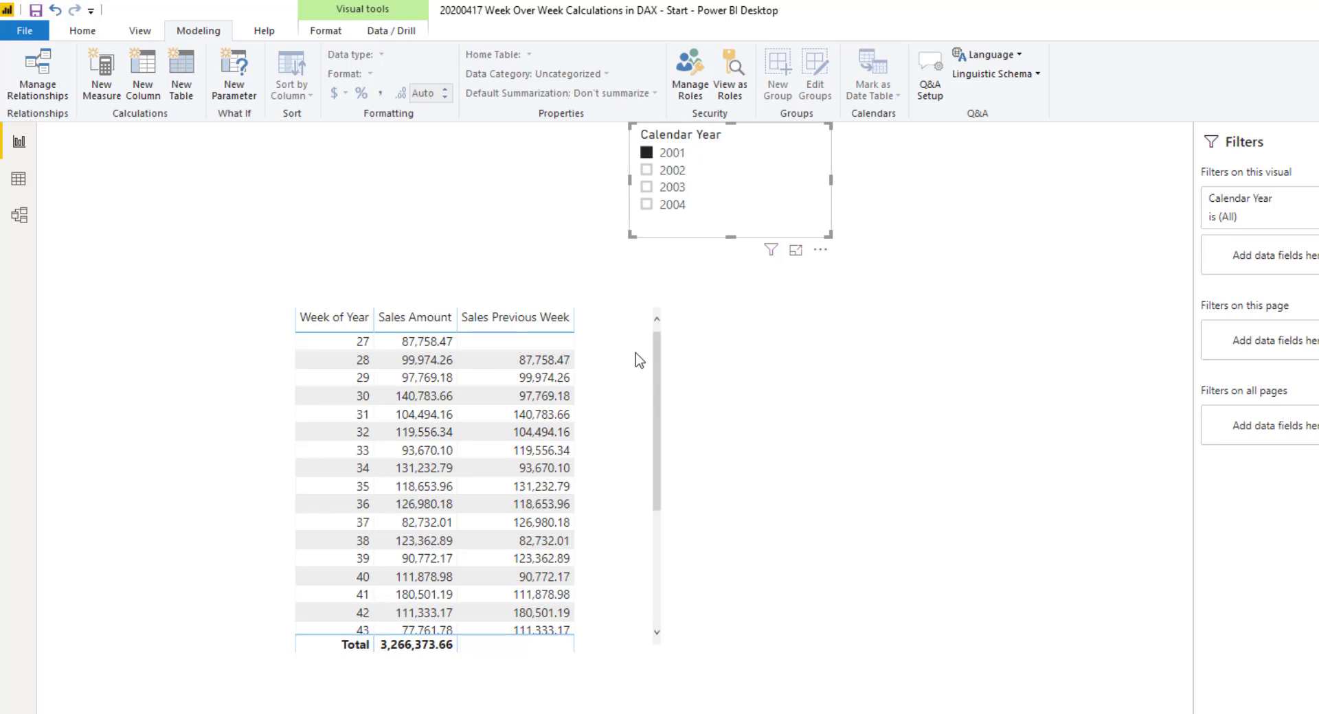
scroll(636, 379, "down", 3)
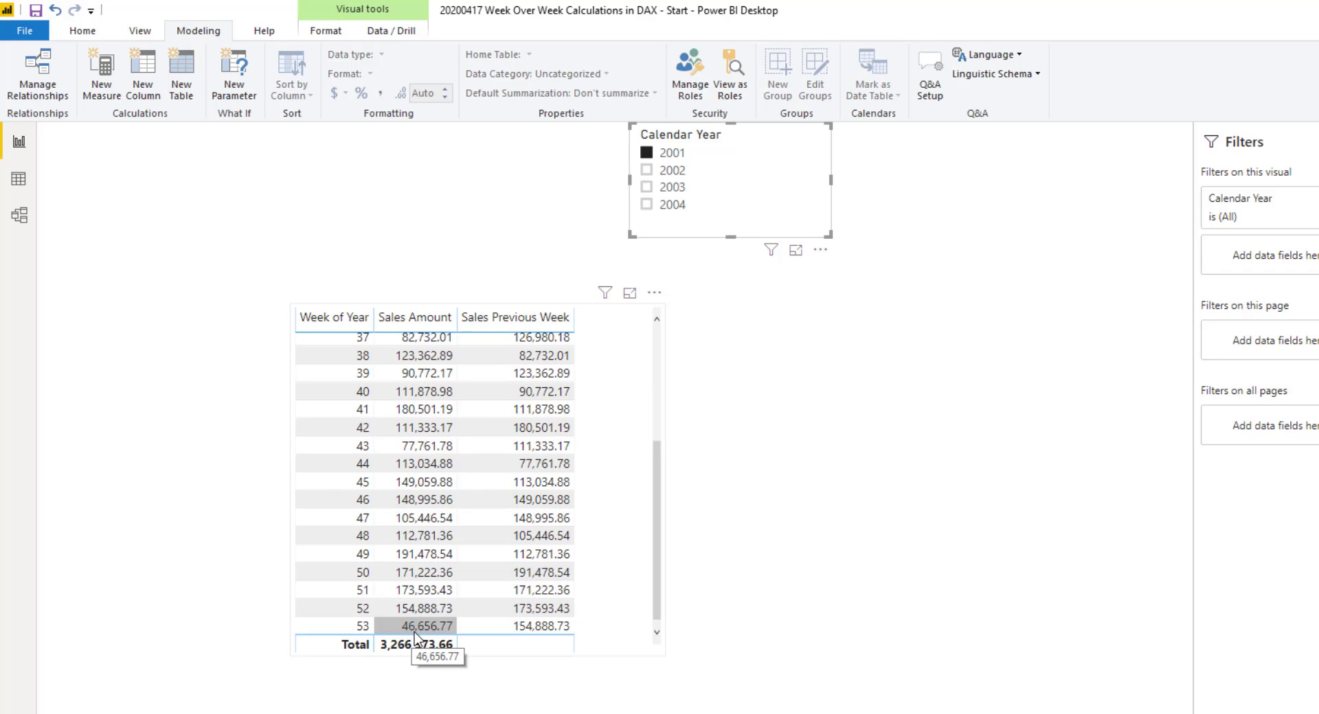
left_click(676, 171)
scroll(605, 461, "up", 10)
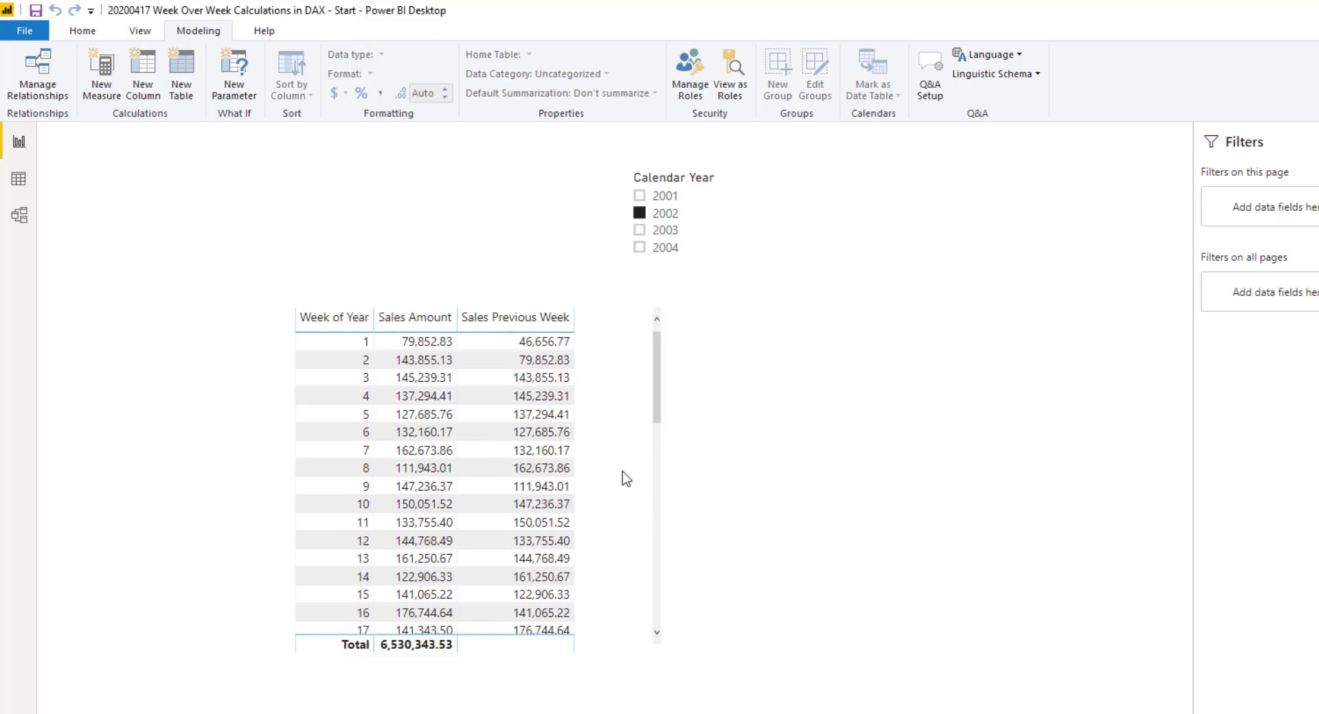
left_click(664, 215)
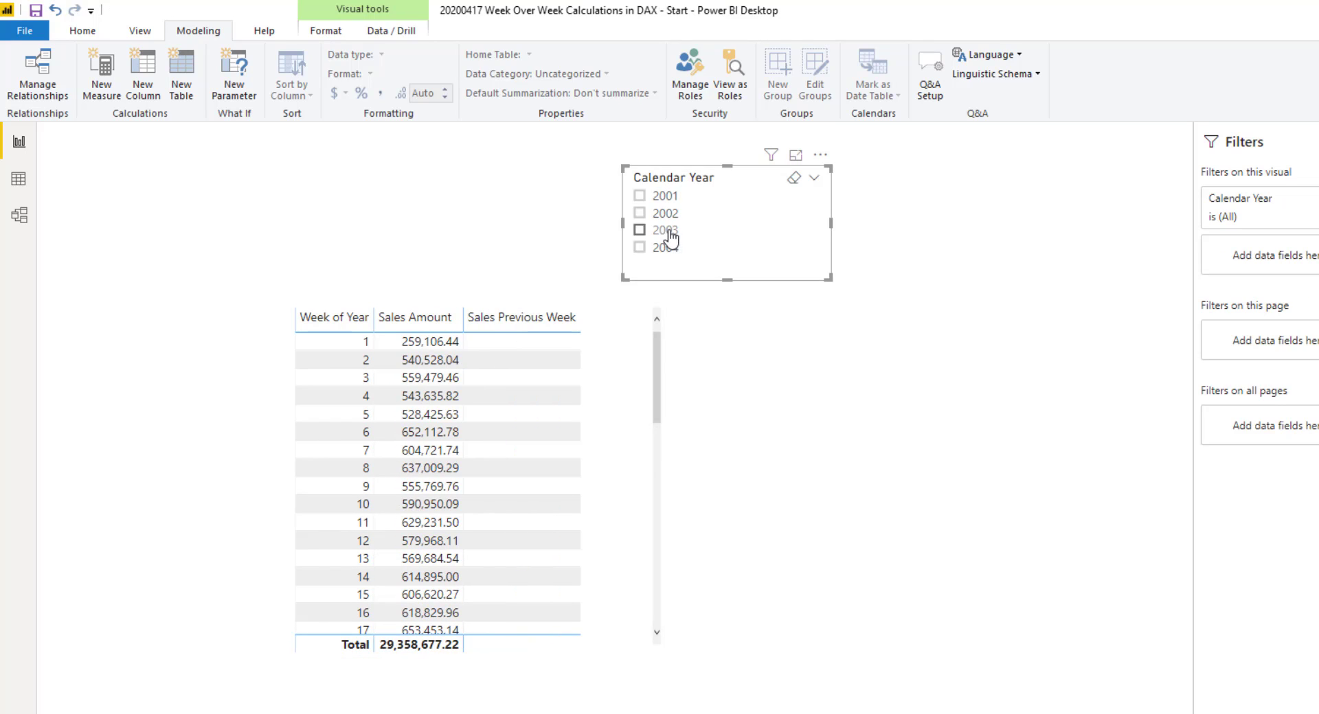
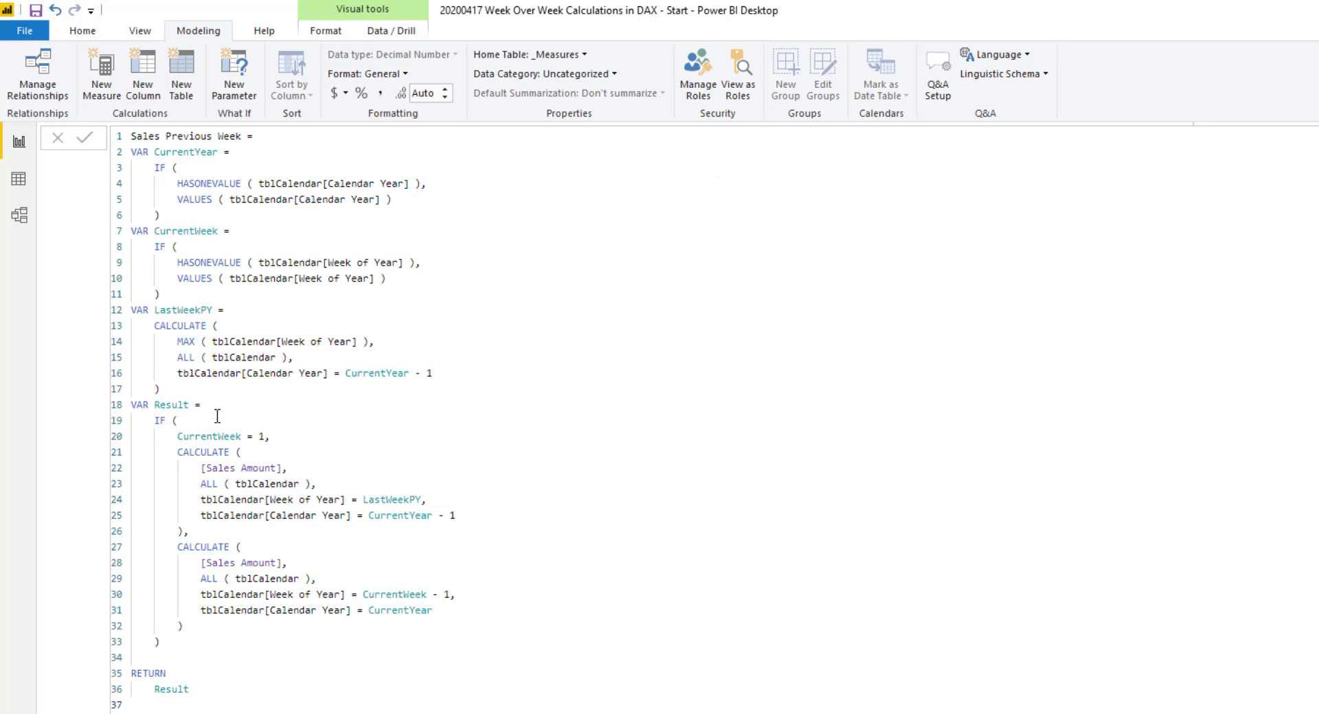
Wrap the Result variable of Sales Previous Week in an outer IF testing whether CurrentYear equals BLANK()
left_click(221, 405)
type("if")
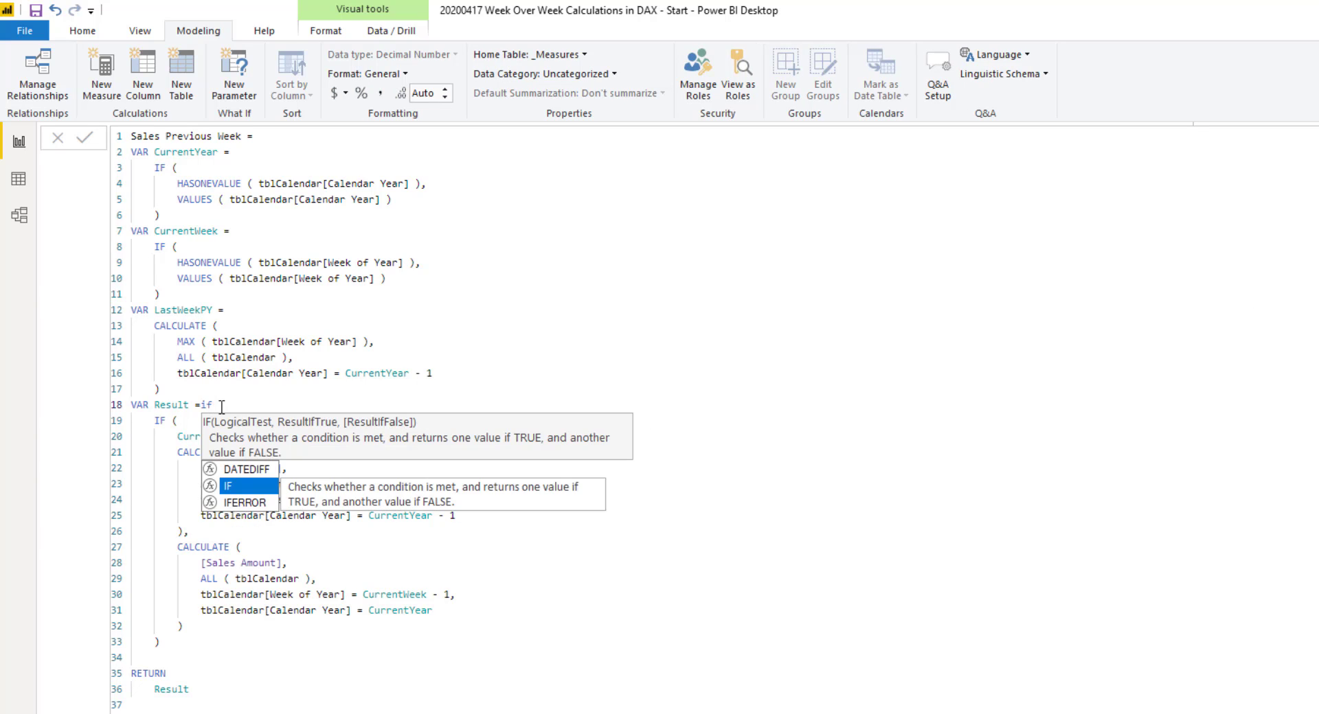
key("Tab")
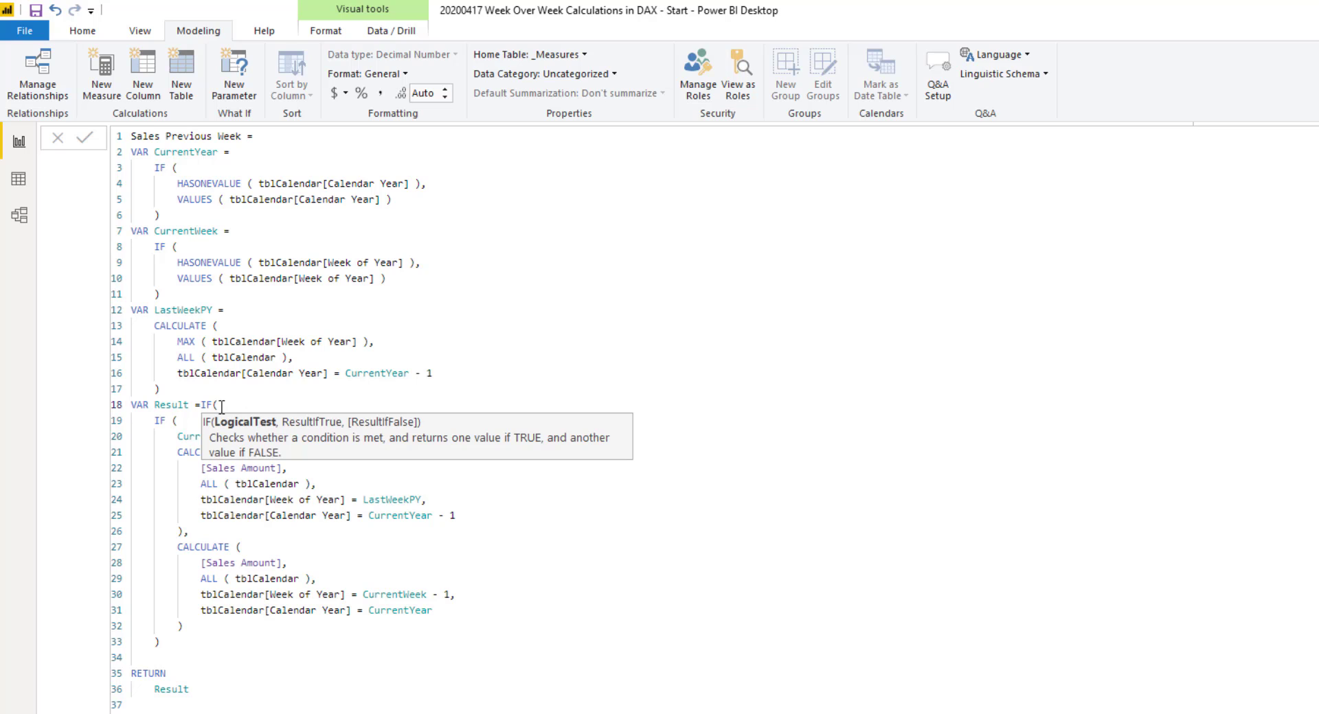
type("c")
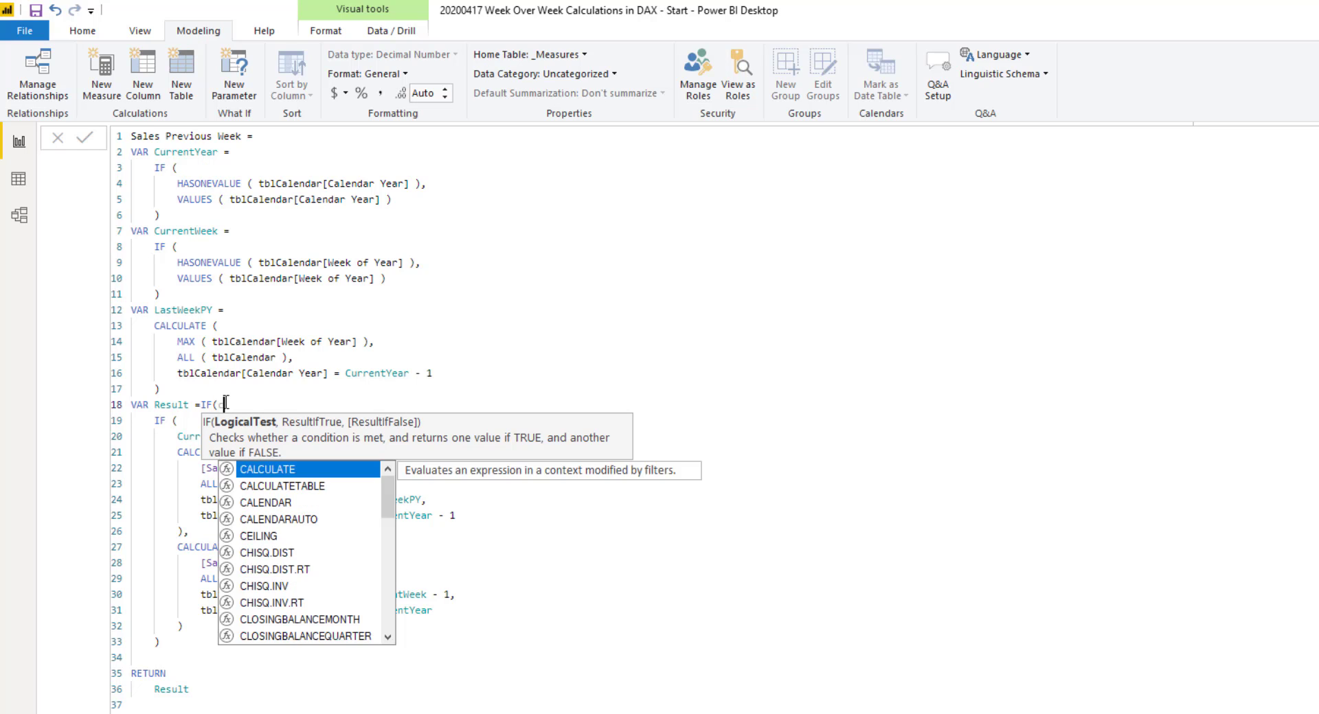
type("urr")
key("Down")
key("Down")
key("Tab")
type("=")
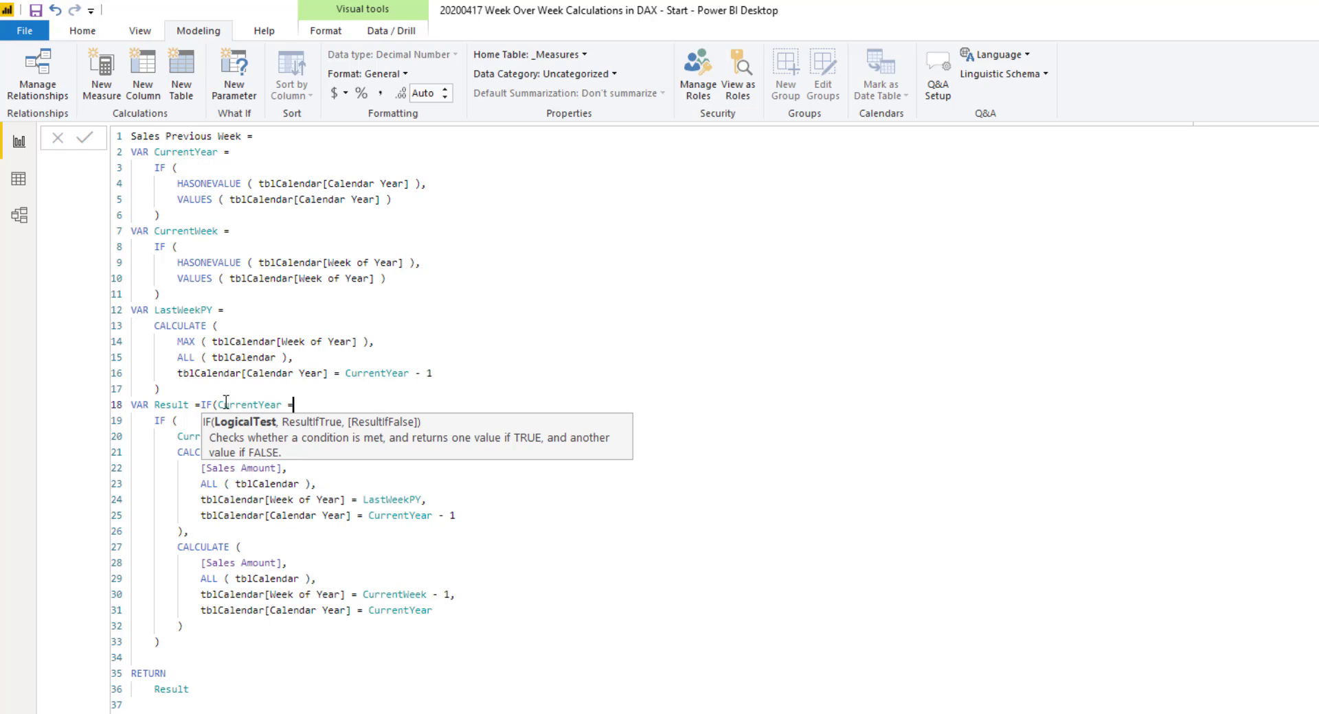
type(" bla")
key("Tab")
Make the outer IF return "Please Select a Year" when the test is true, with the existing IF as its alternative
type(") ,\" P1")
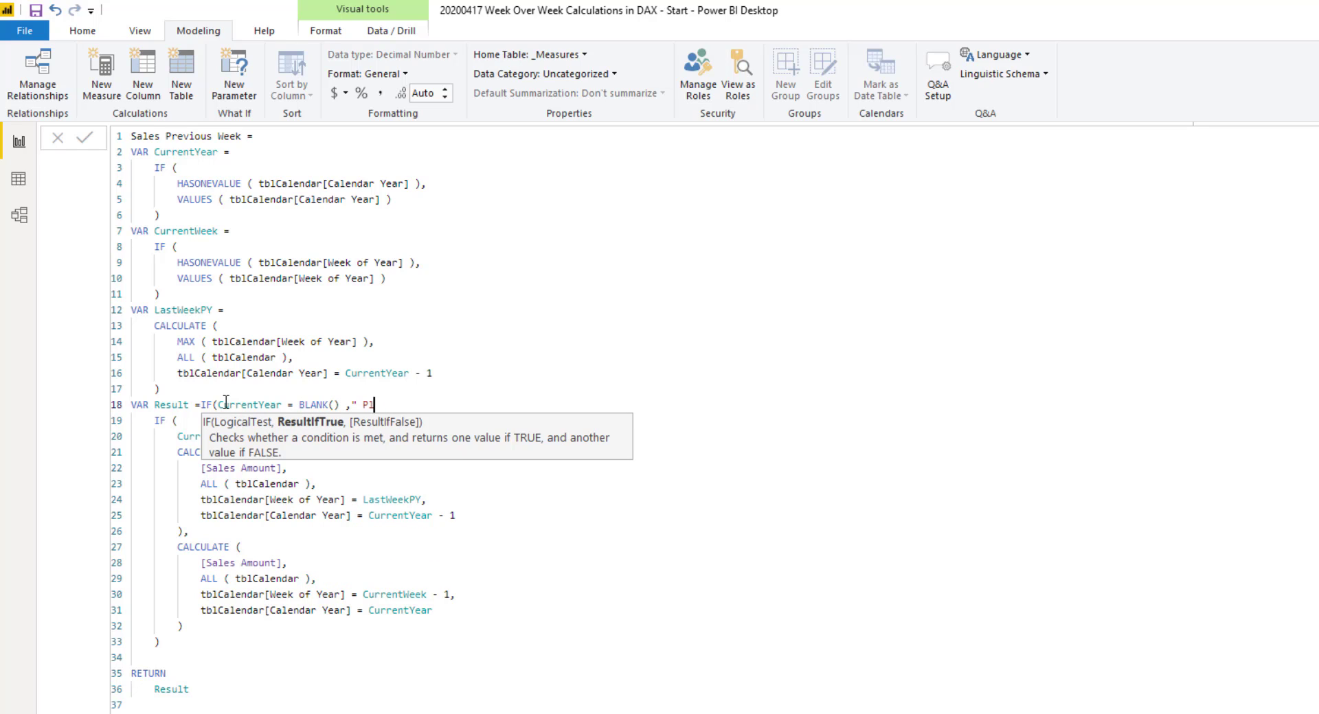
type("eas")
key("BackSpace")
key("BackSpace")
key("BackSpace")
key("BackSpace")
key("BackSpace")
key("BackSpace")
type("Please Select a Year\",")
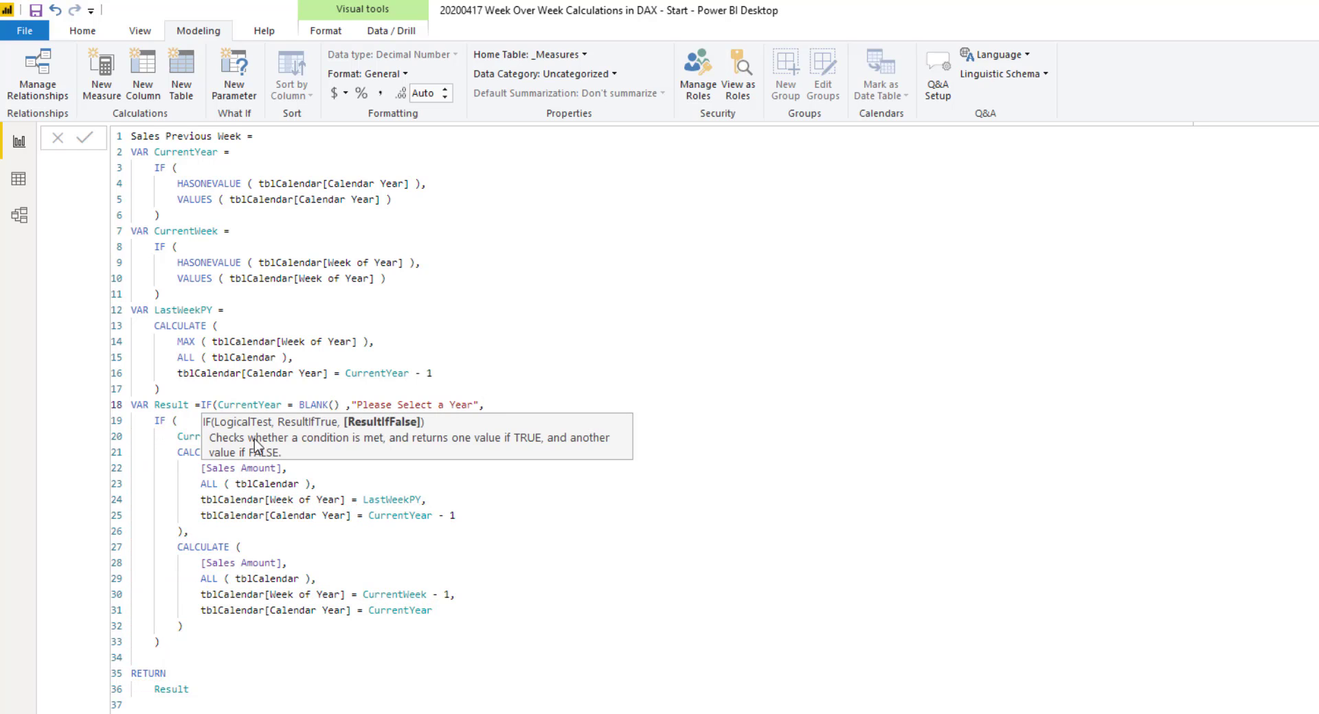
Close the outer IF on the blank line before RETURN and commit the Sales Previous Week measure
left_click(214, 656)
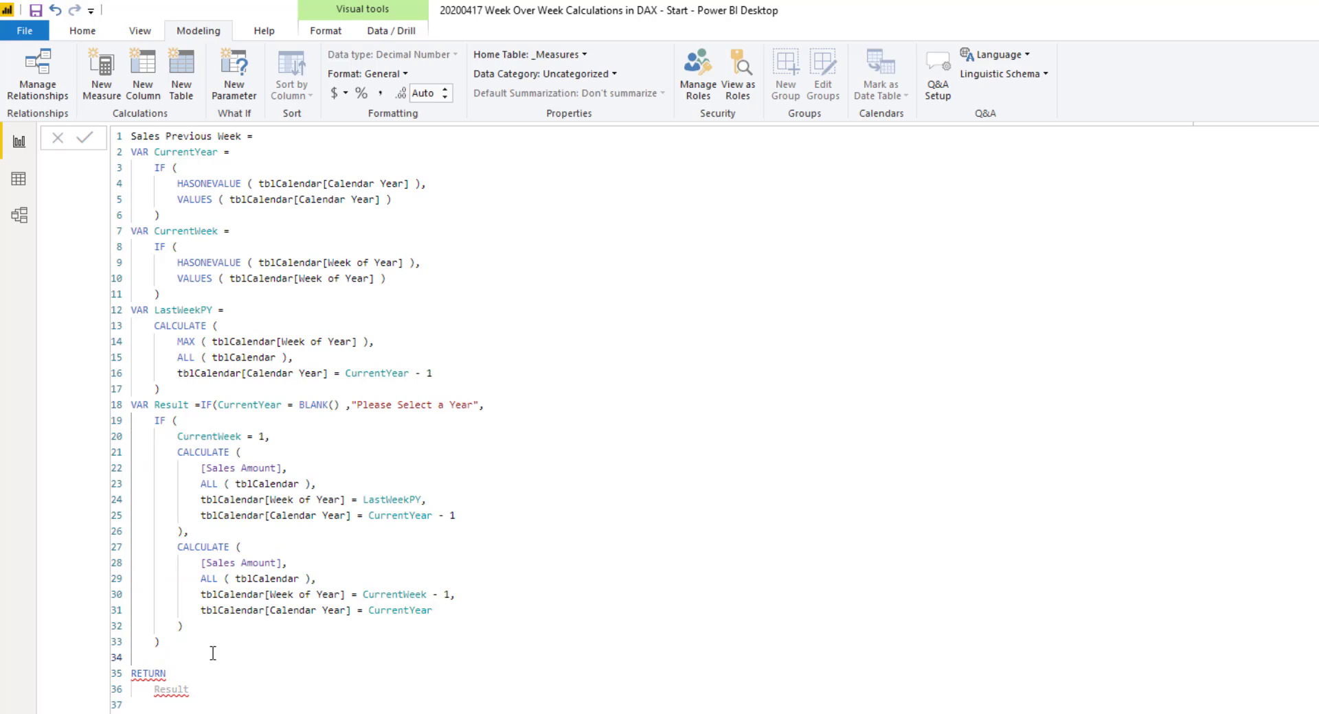
type(")")
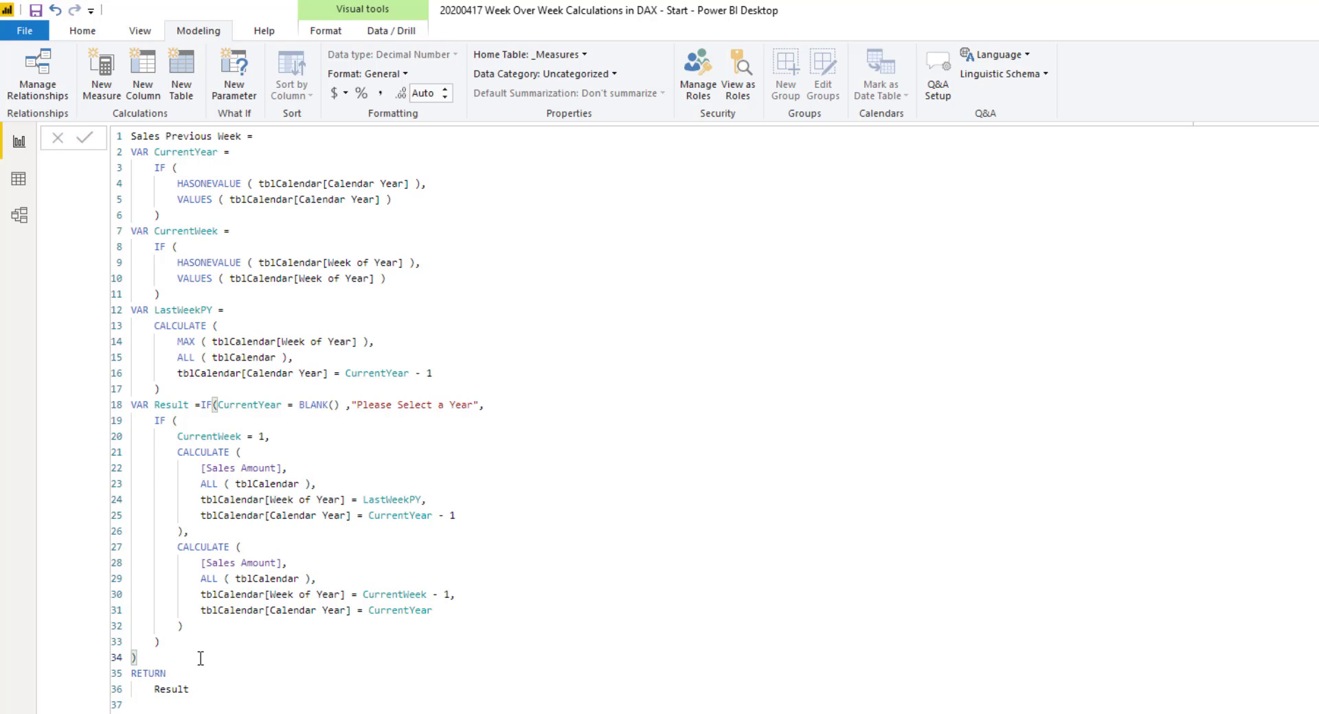
key("Down")
key("Down")
key("Down")
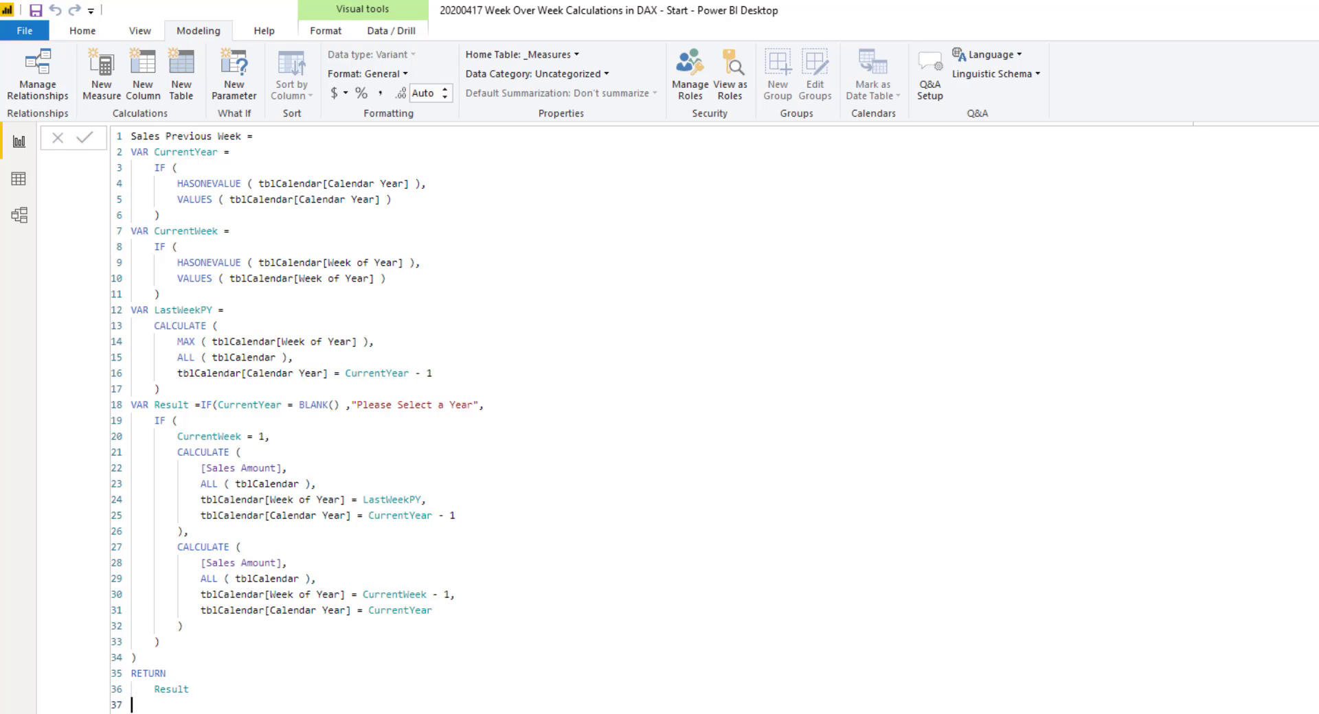
key("Return")
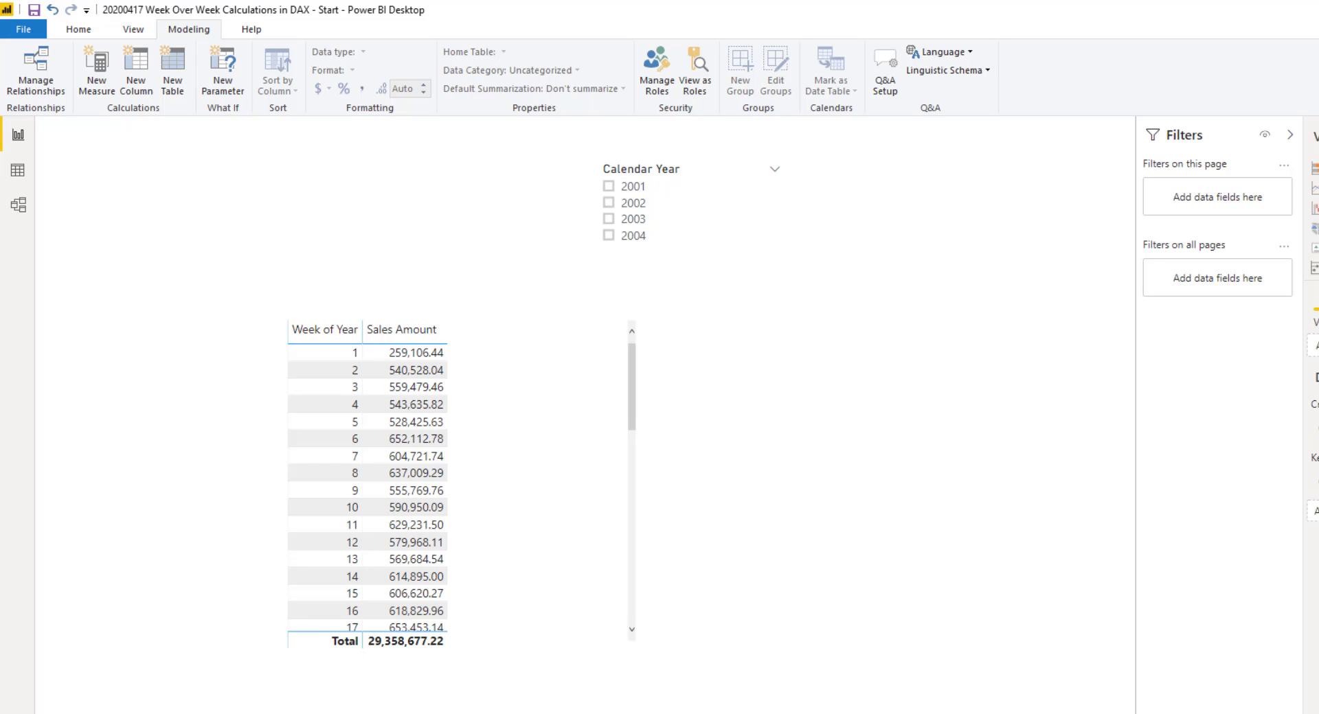
Name the new measure Sales Same Day Last Week and begin a variable declaration on its second line
type("Sa")
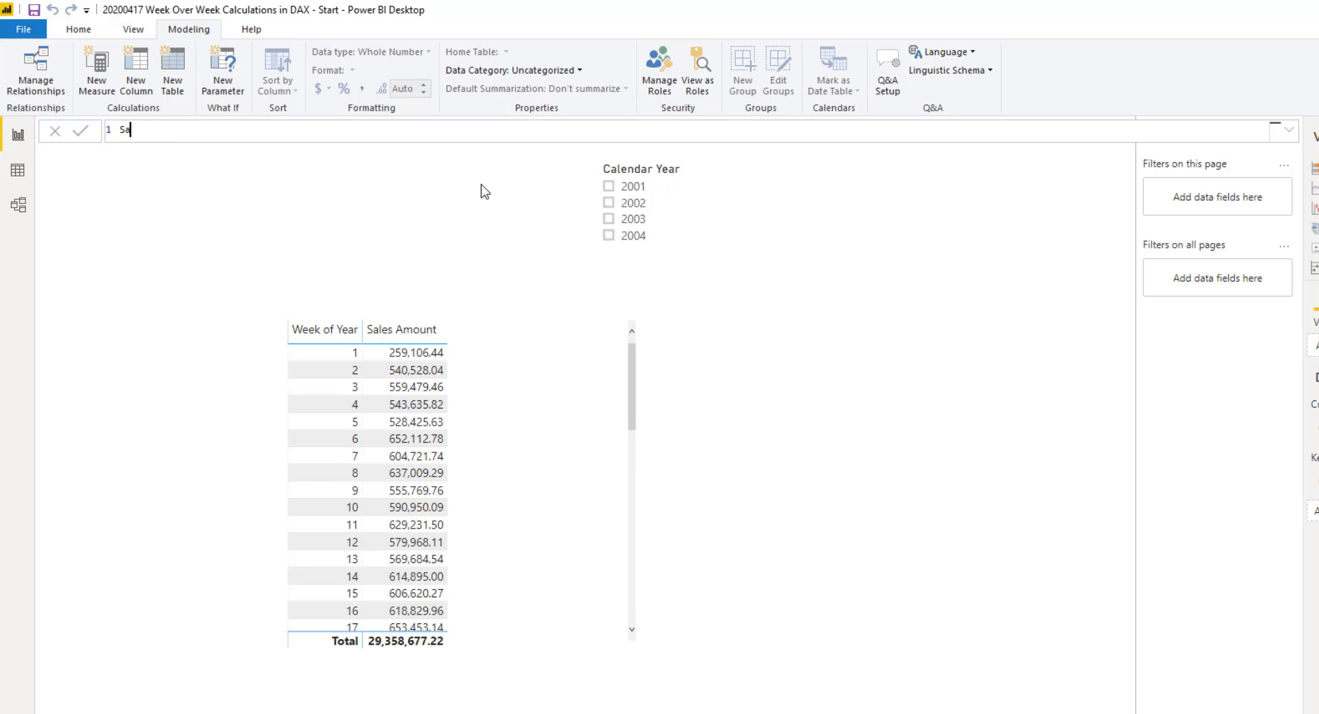
type("les Same Day Last Week=")
key("shift+Return")
type("VAR ")
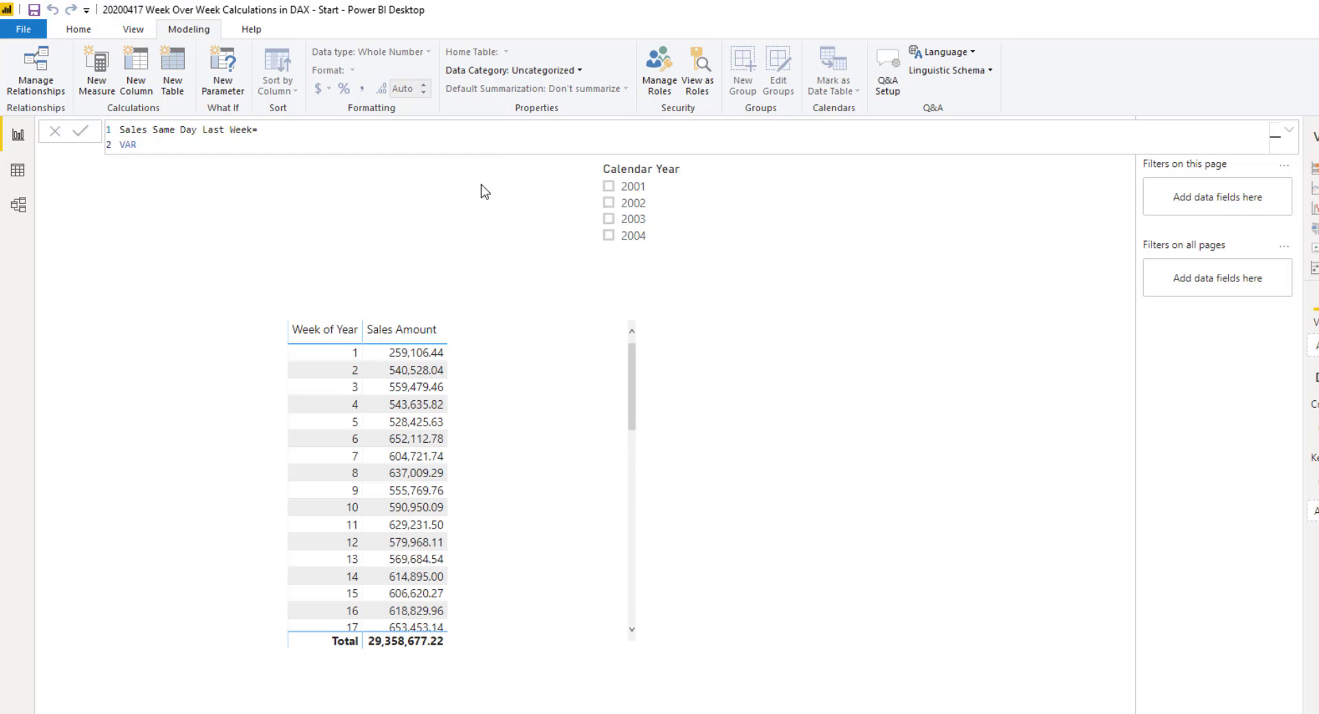
Declare the variable CurrentDayofWeek as an IF that tests HASONEVALUE(tblCalendar[Day of Week])
type("CurrentDayofWeek =IF(haso")
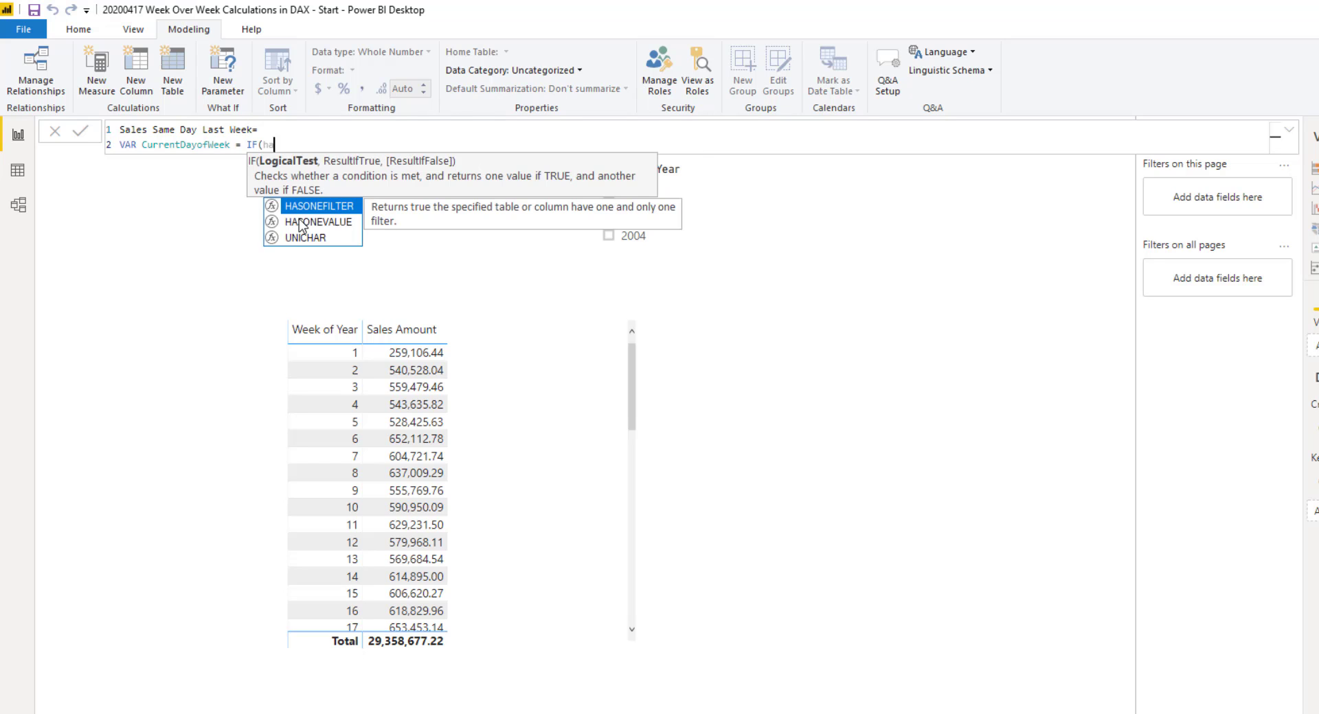
key("Down")
key("Tab")
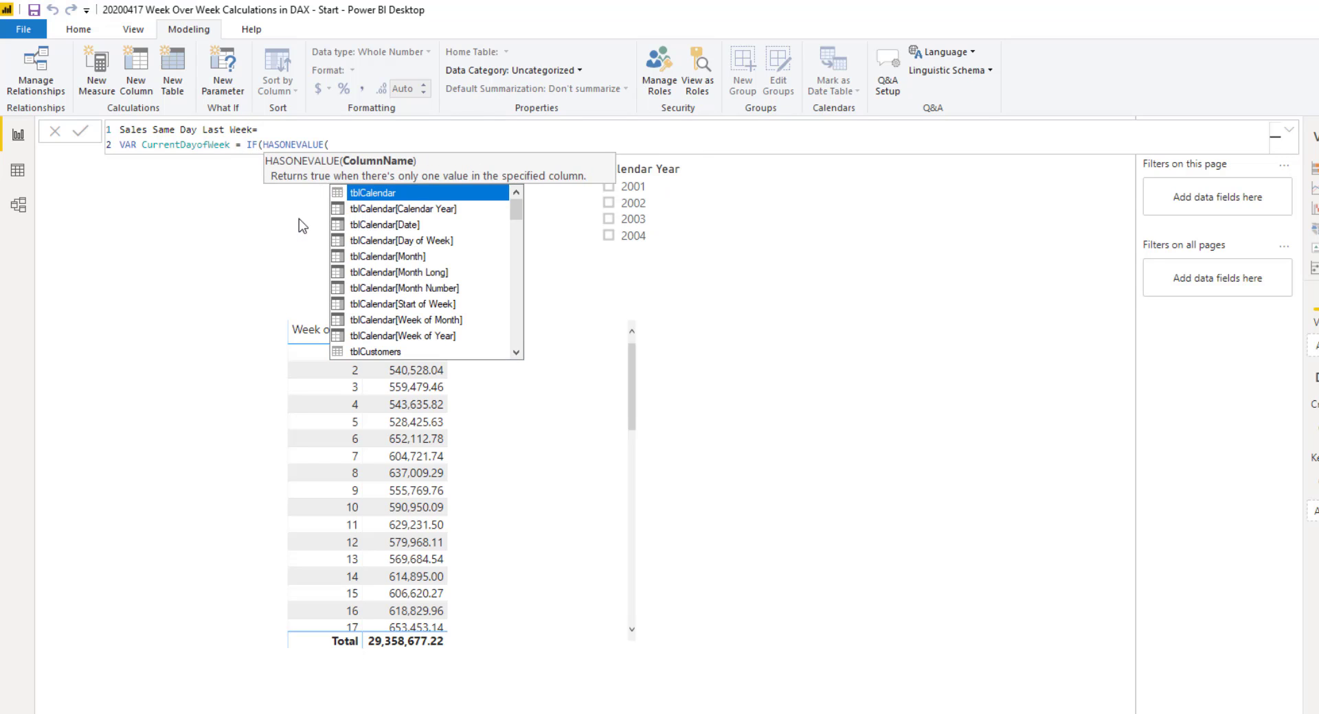
key("Tab")
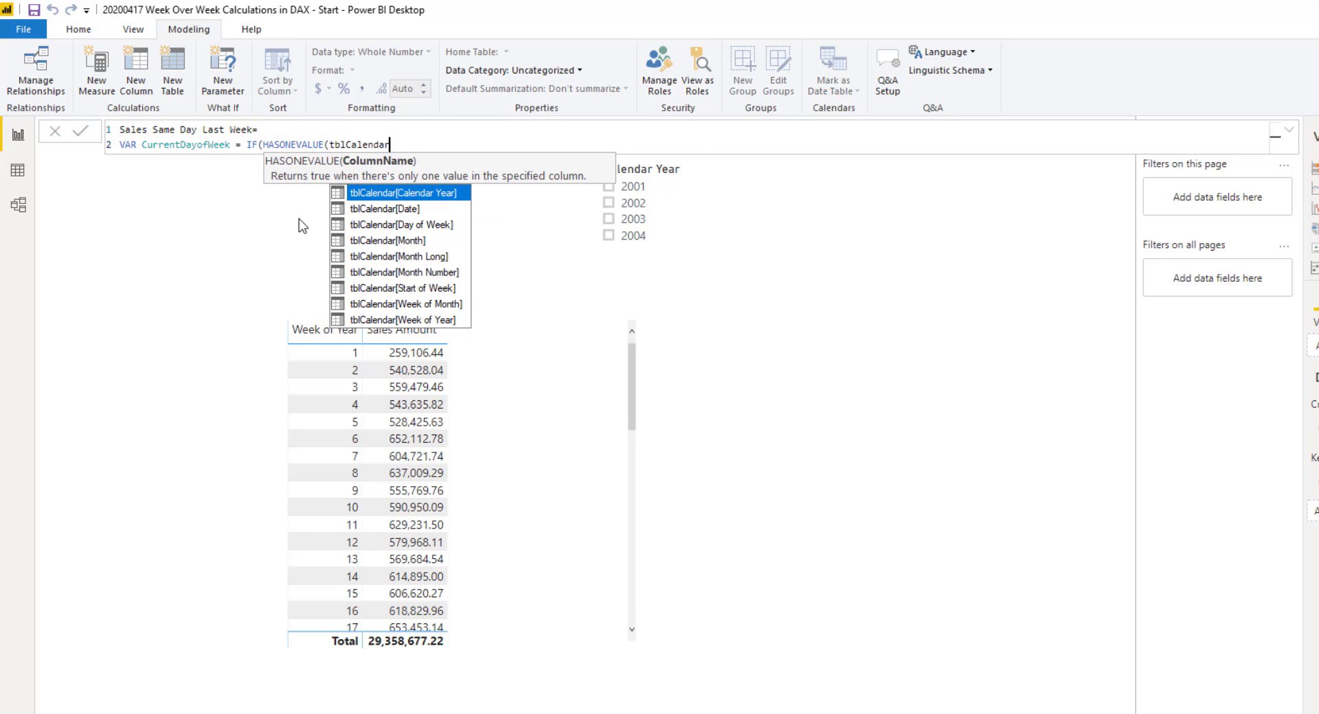
key("Down")
key("Down")
key("Down")
key("Down")
key("Down")
key("Down")
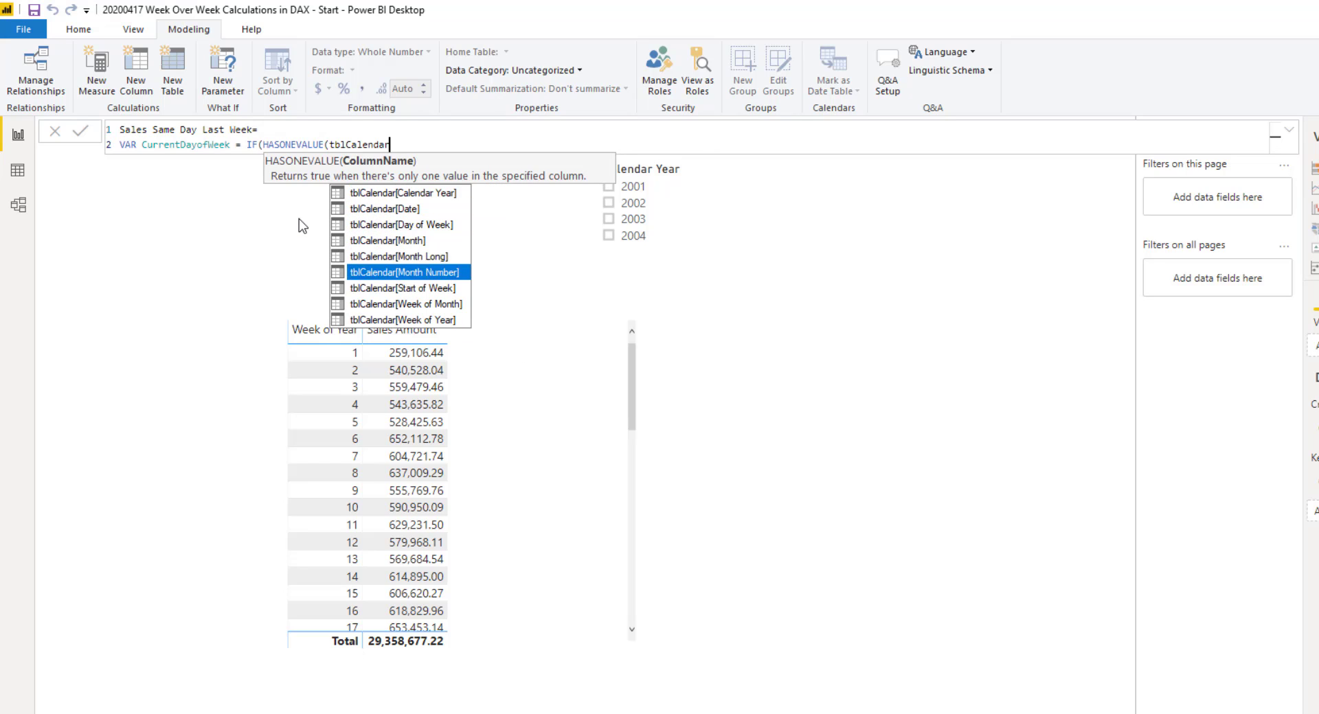
key("Up")
key("Up")
key("Up")
key("Up")
key("Tab")
type(")")
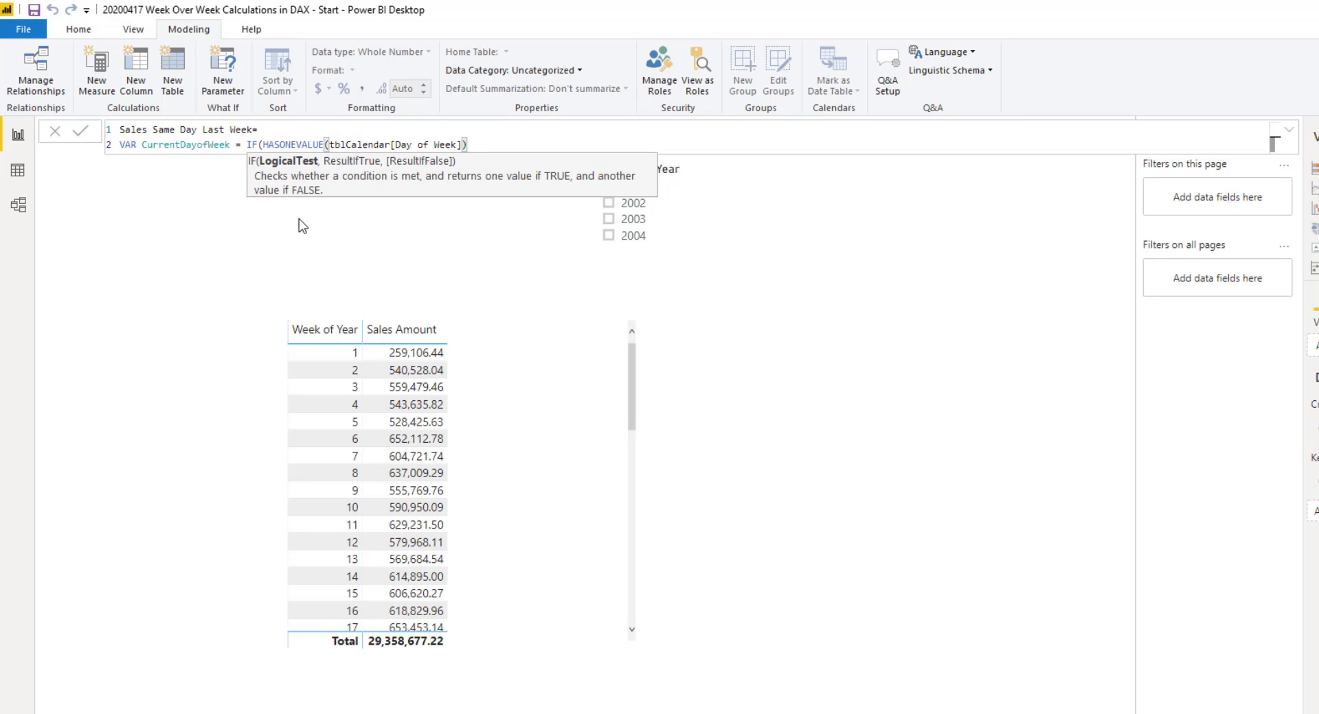
Make CurrentDayofWeek return VALUES(tblCalendar[Day of Week]) when the test is true, close the IF and start a new line
type(",")
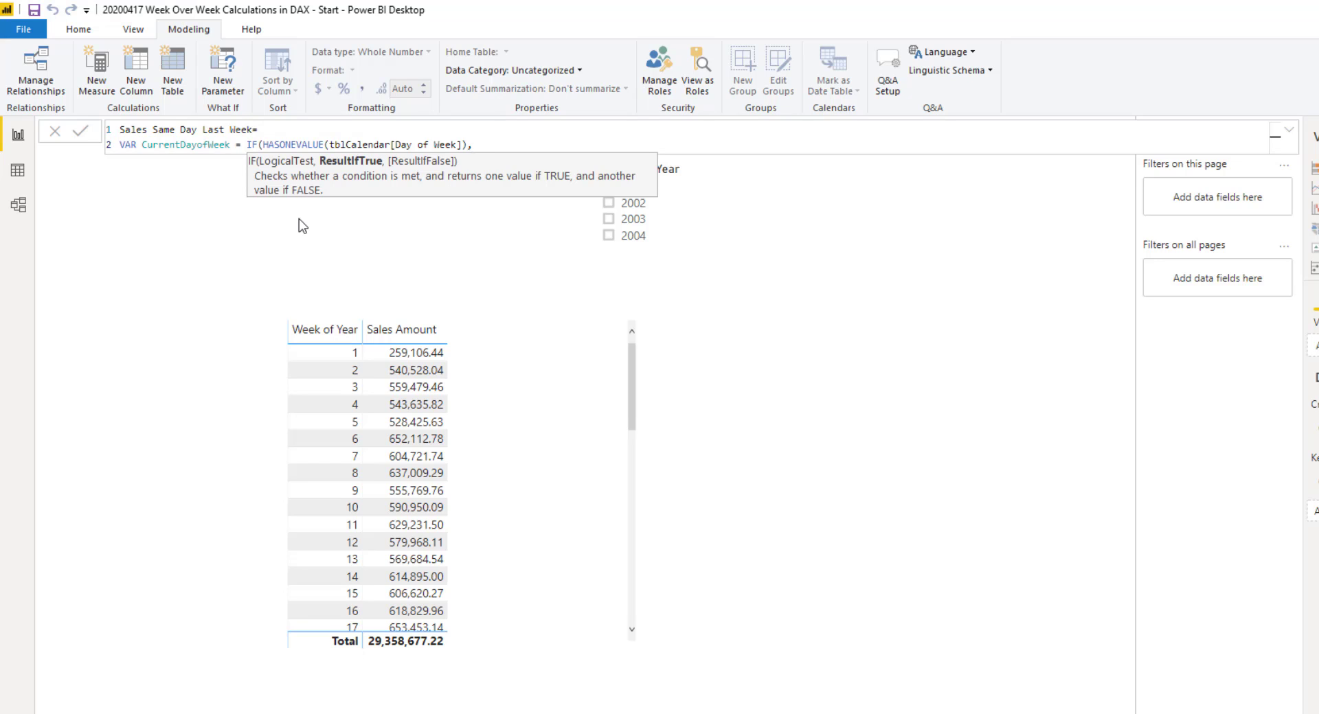
type("VALU")
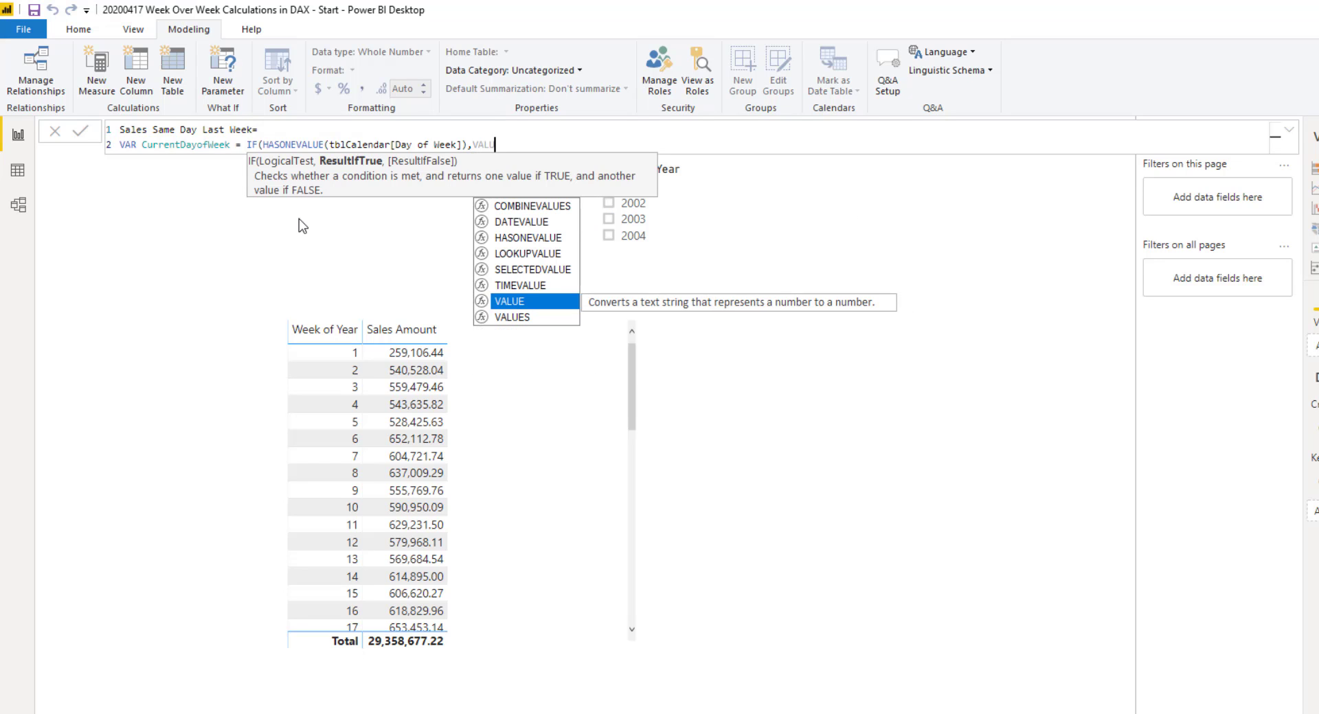
type("ES(")
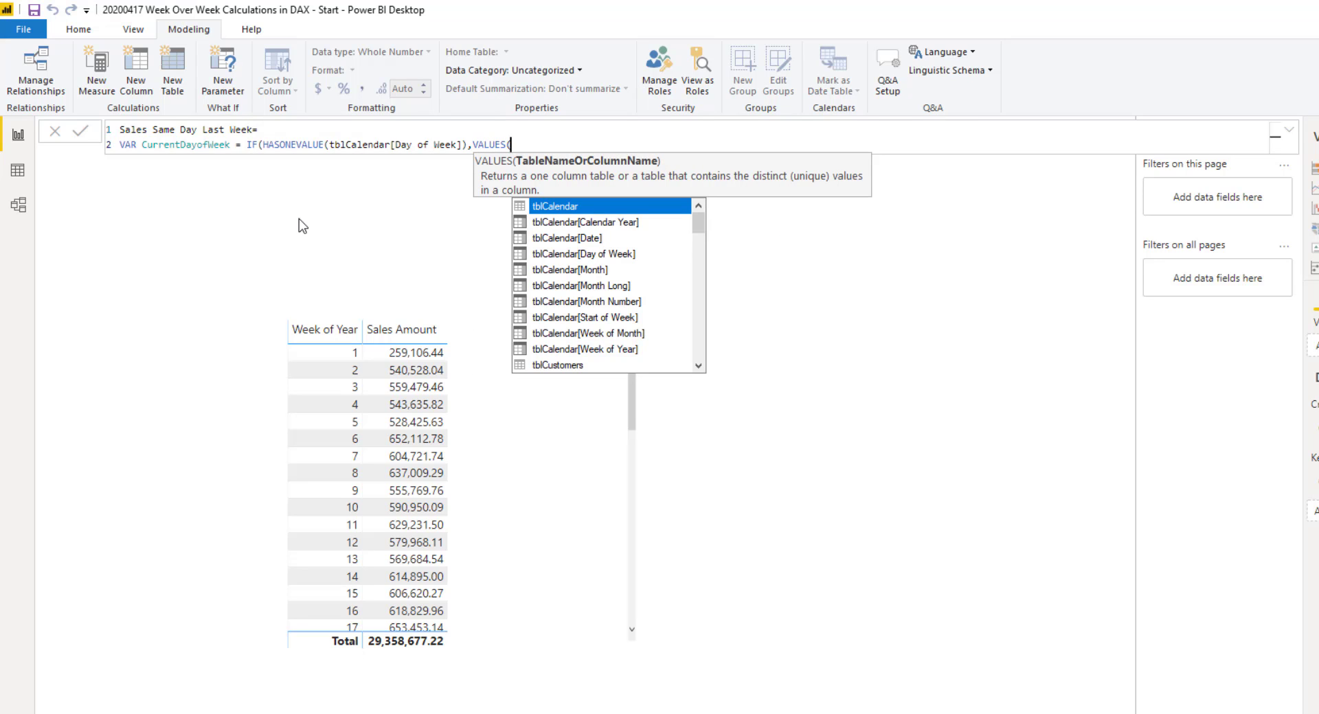
key("Tab")
type("[")
key("Down")
key("Down")
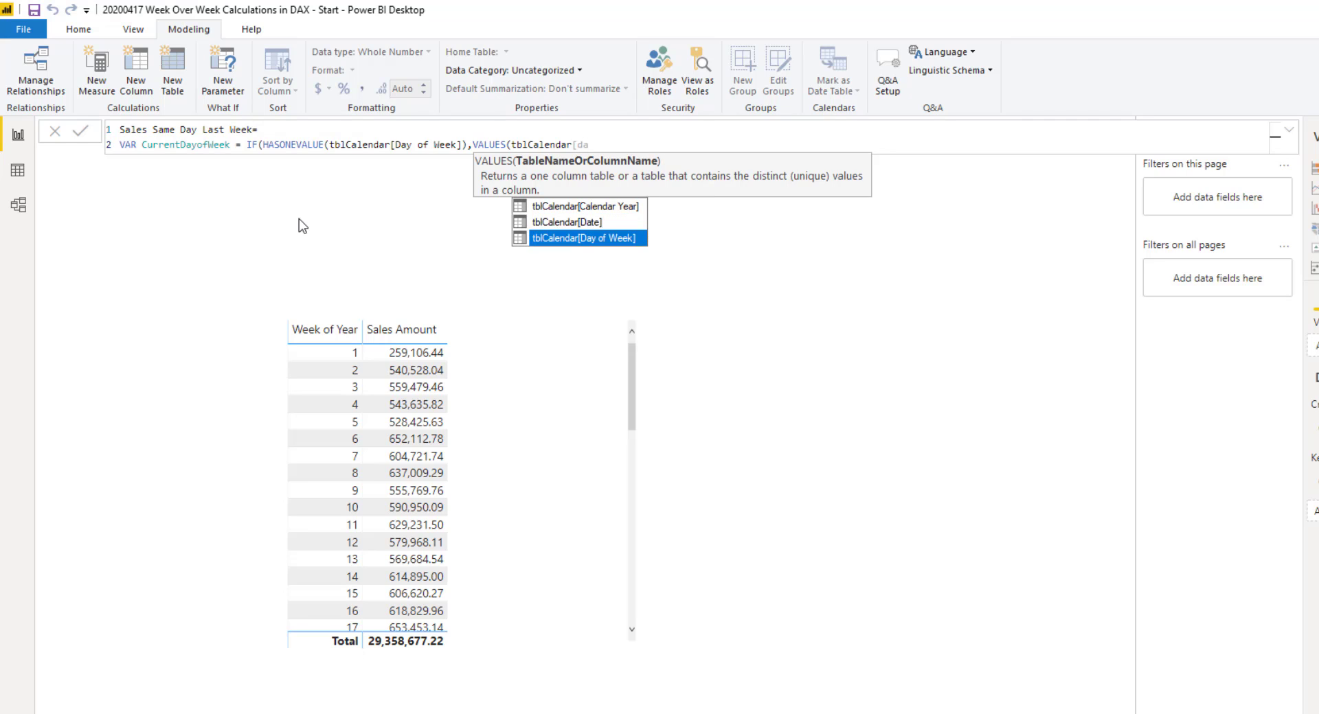
key("Tab")
type("))")
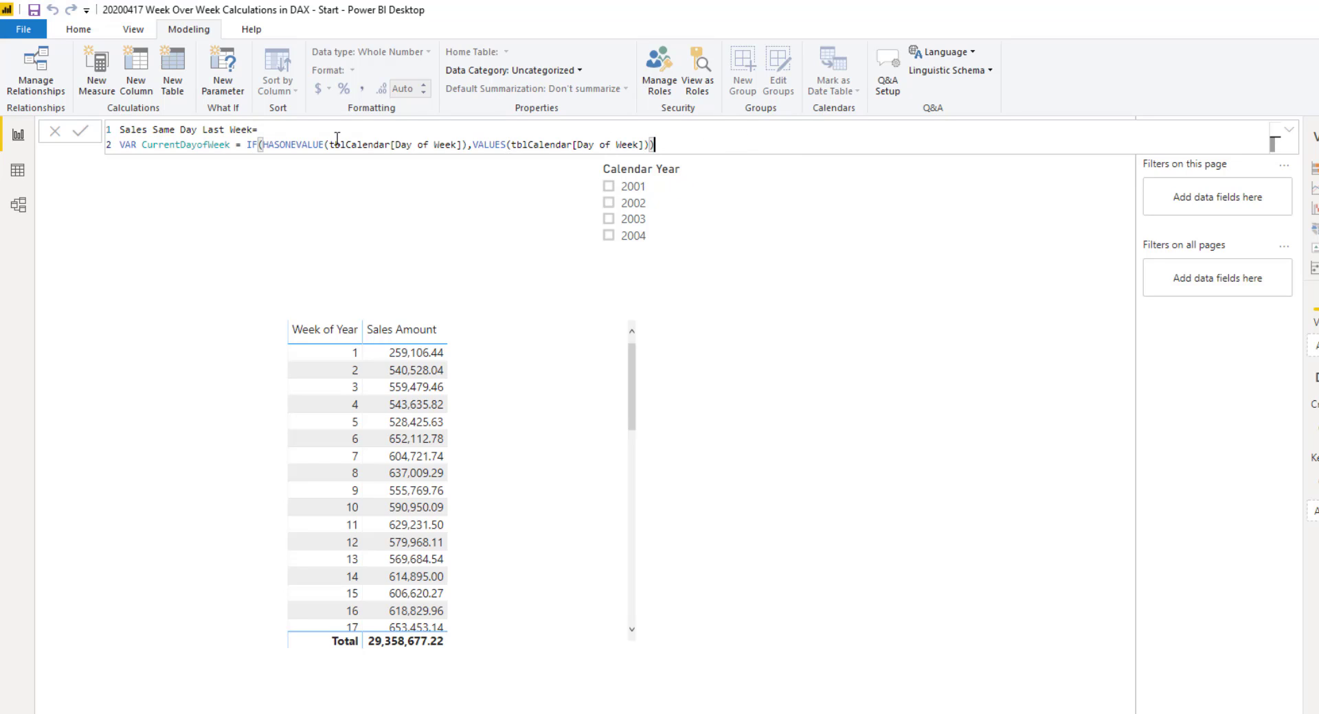
key("shift+Return")
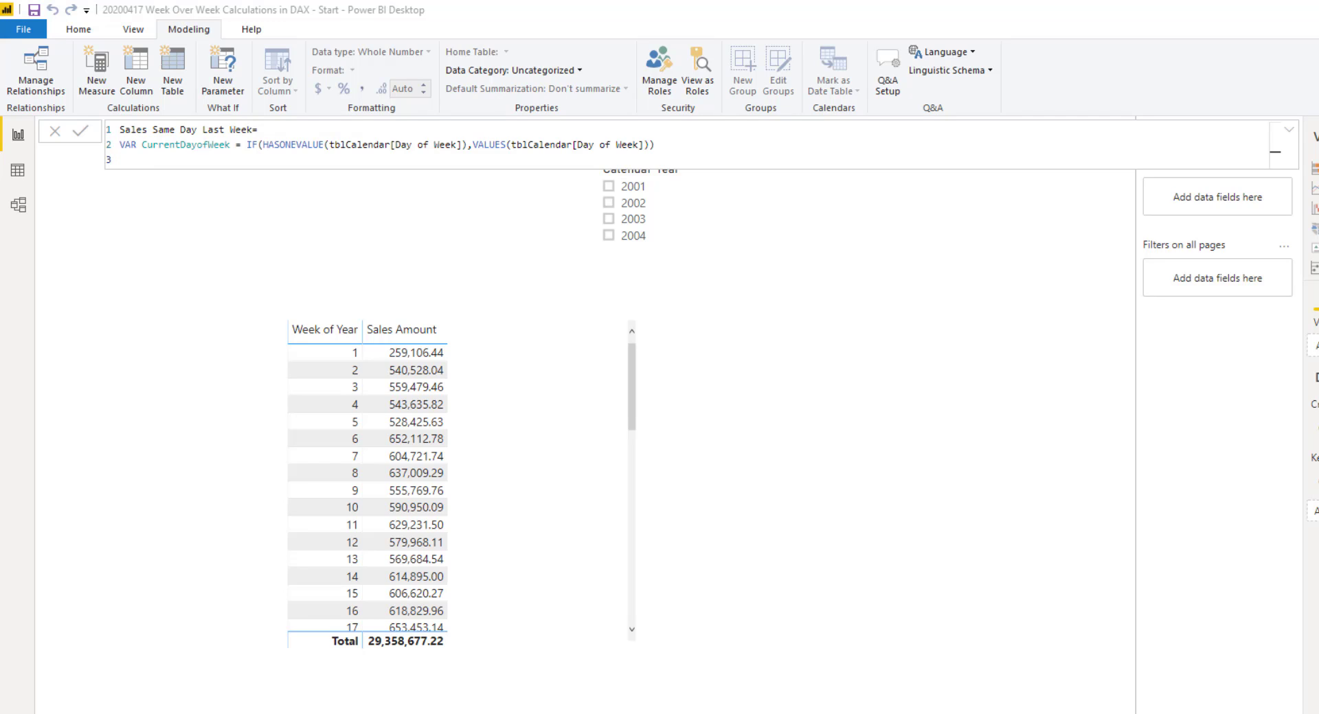
Insert the CurrentYear, CurrentWeek and LastWeekPY variable definitions from Sales Previous Week below CurrentDayofWeek
type("VAR CurrentYear =     IF (         HASONEVALUE ( tblCalendar[Calendar Year] ),         VALUES ( tblCalendar[Calendar Year] )     ) VAR CurrentWeek =     IF (         HASONEVALUE ( tblCalendar[Week of Year] ),         VALUES ( tblCalendar[Week of Year] )     ) VAR LastWeekPY =     CALCULATE (         MAX ( tblCalendar[Week of Year] ),         ALL ( tblCalendar ),         tblCalendar[Calendar Year] = CurrentYear - 1     )")
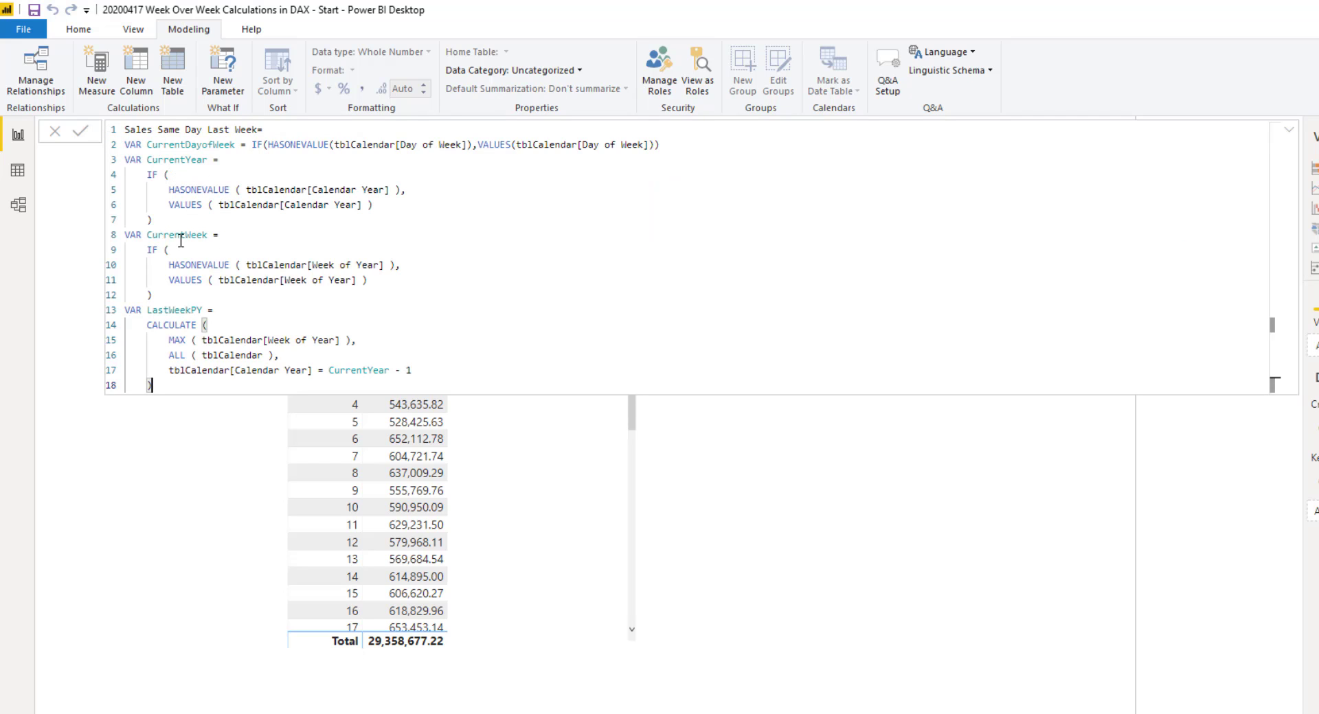
left_click(207, 371)
left_click(349, 338)
left_click(429, 339)
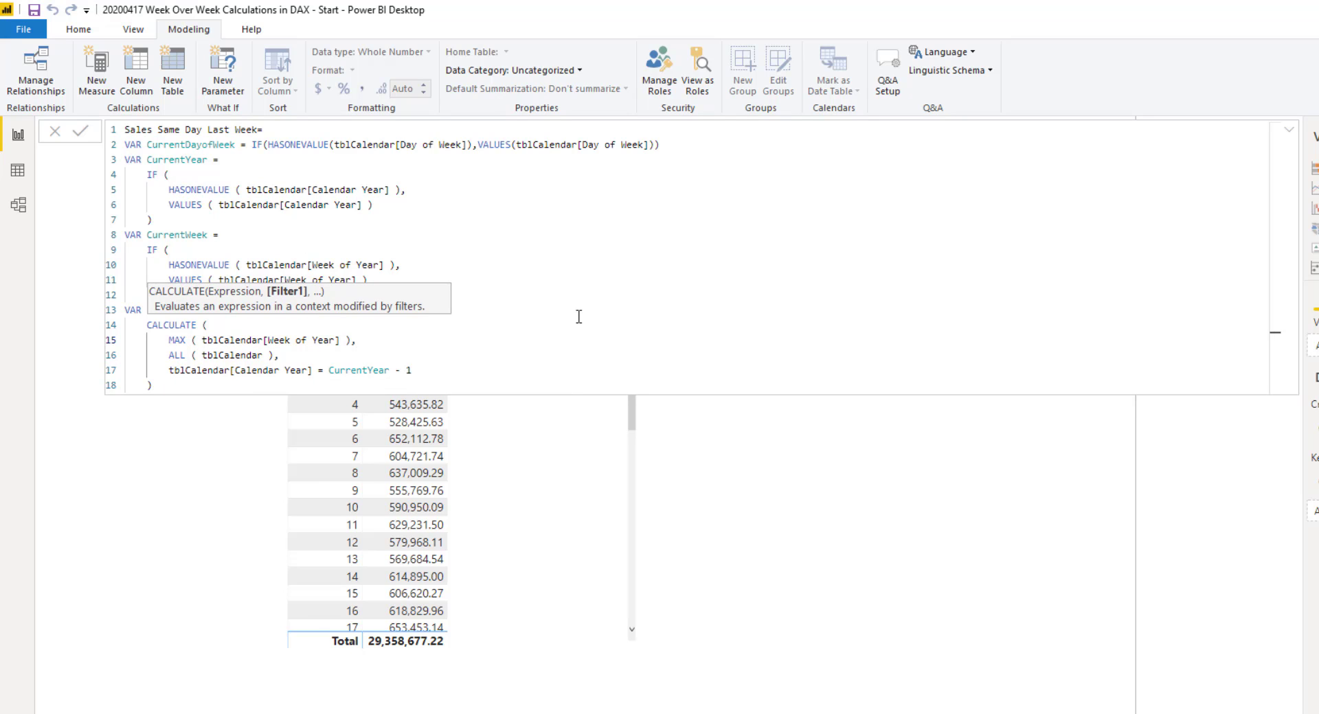
Declare a Result variable after LastWeekPY that opens with an IF testing CurrentWeek = 1
left_click(266, 387)
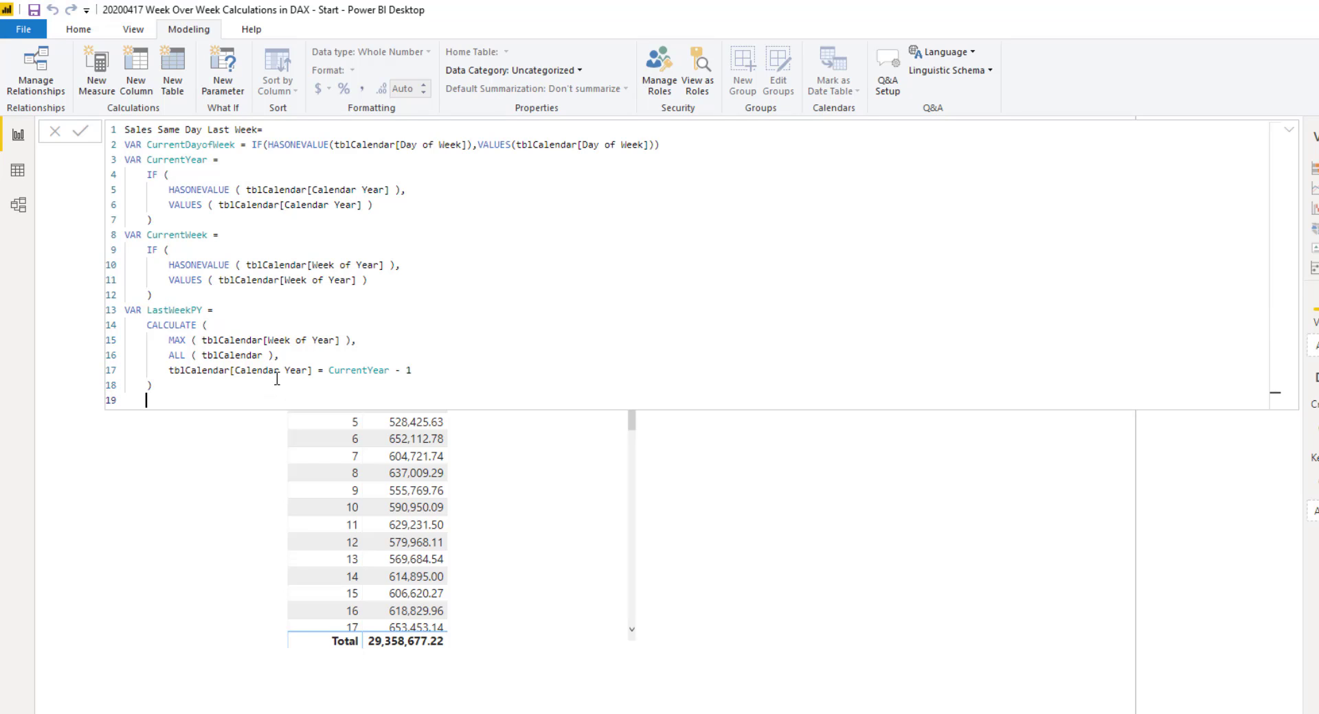
key("shift+Return")
type("VAR Result =")
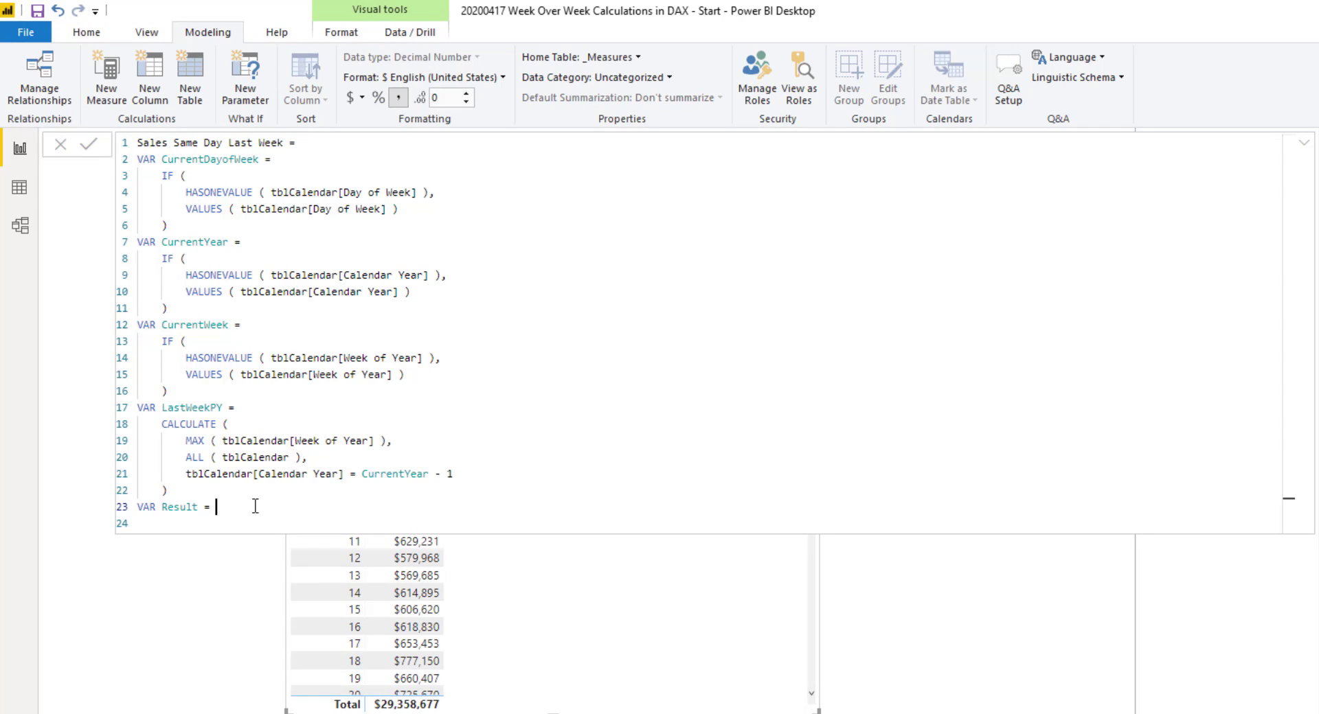
type("If(")
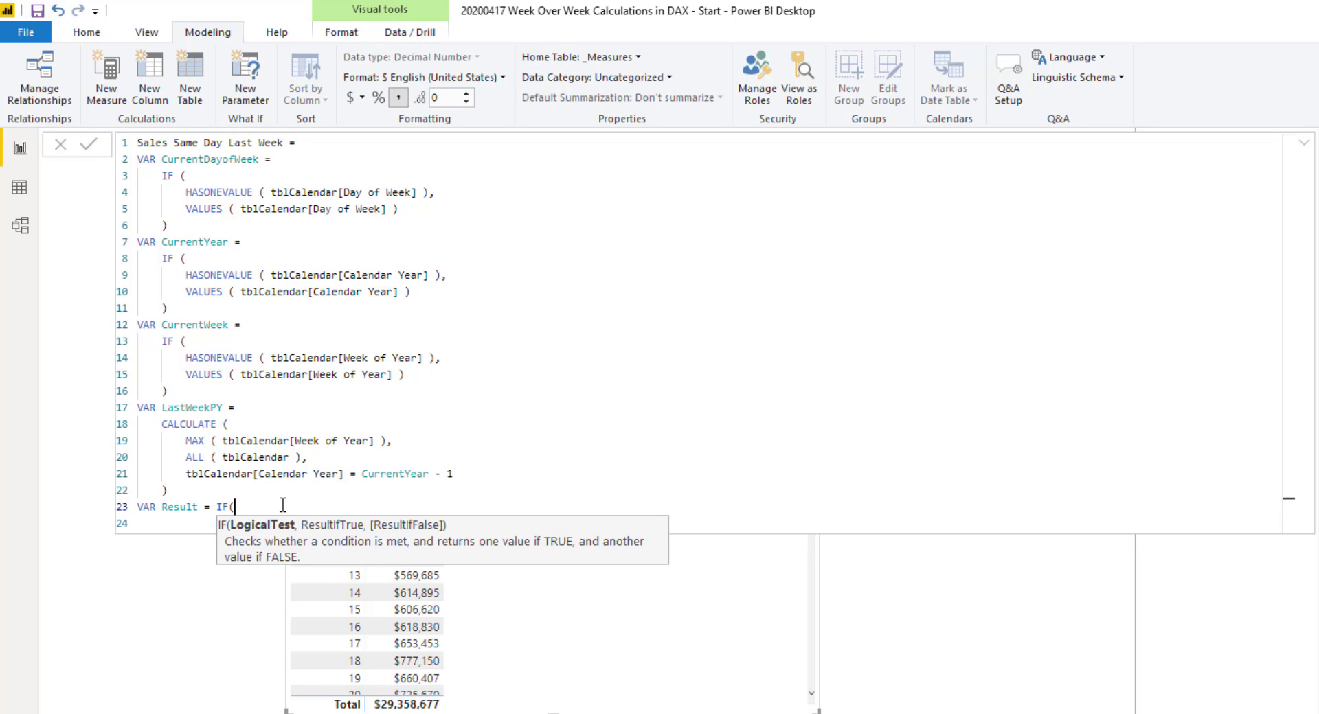
type("cur")
key("Down")
key("Down")
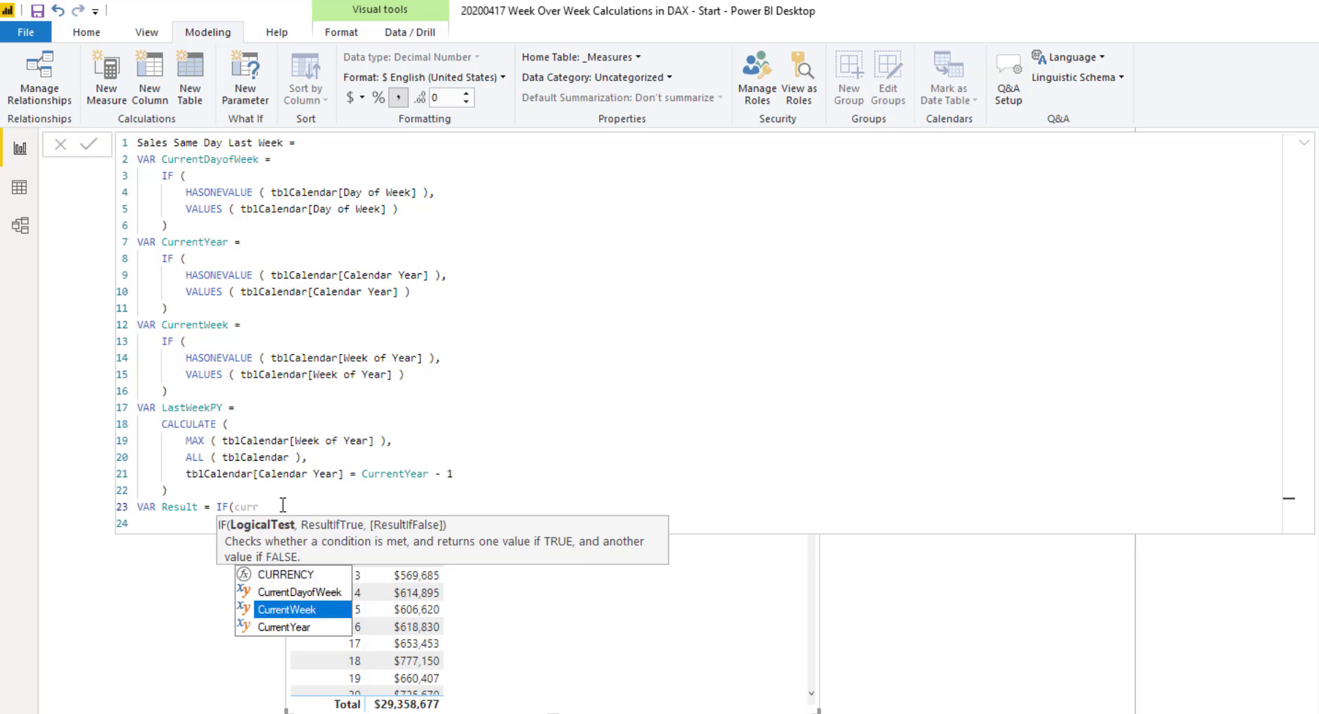
key("Tab")
type("=")
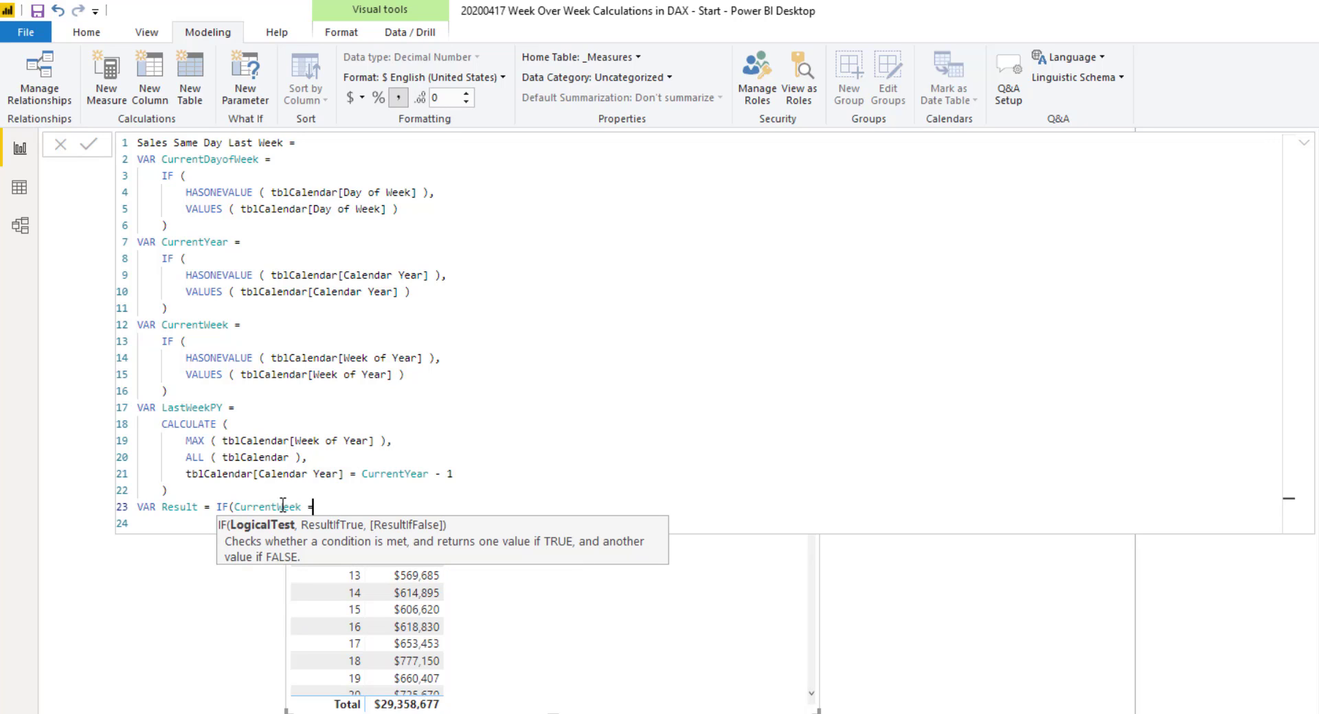
type("1,")
Start the true branch of Result's IF on a new line with a CALCULATE of [Sales Amount]
key("shift+Return")
type("cal")
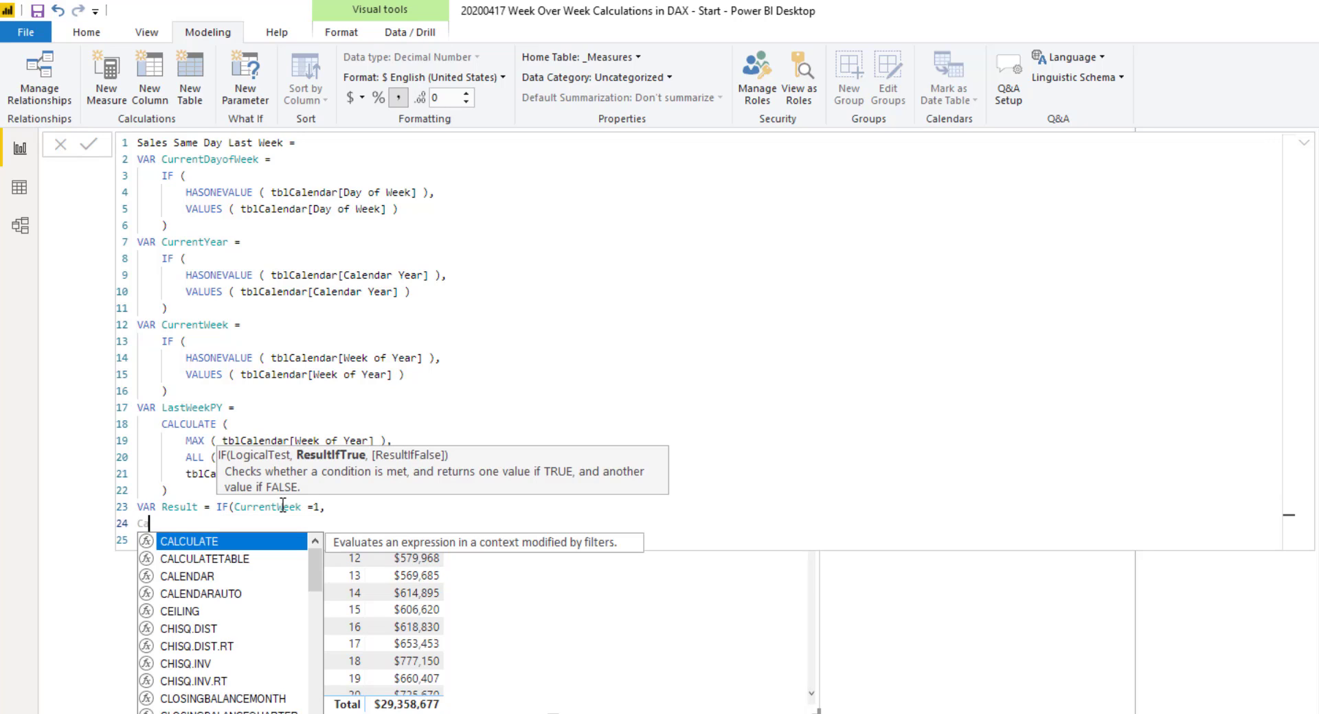
key("Tab")
type("[sal")
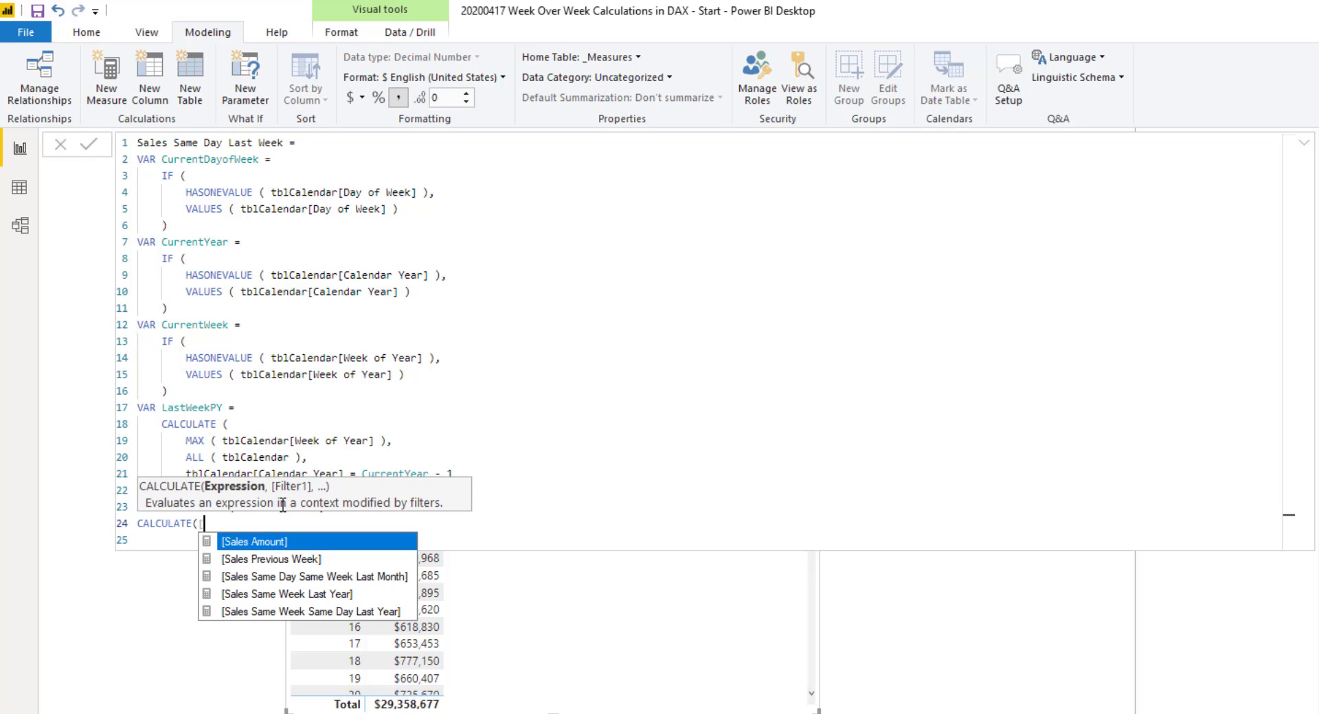
key("Tab")
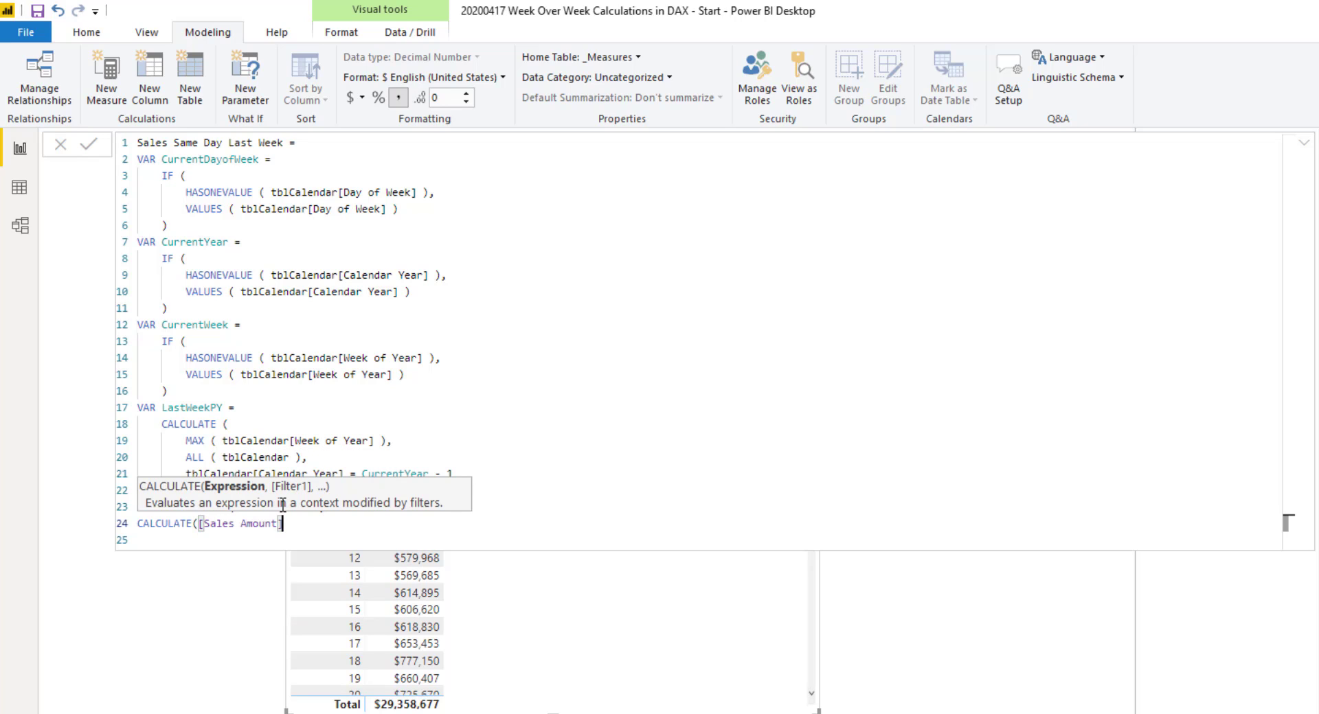
type(",")
key("shift+Return")
Add ALL(tblCalendar) as the first filter of the true-branch CALCULATE and start a new line
type("all")
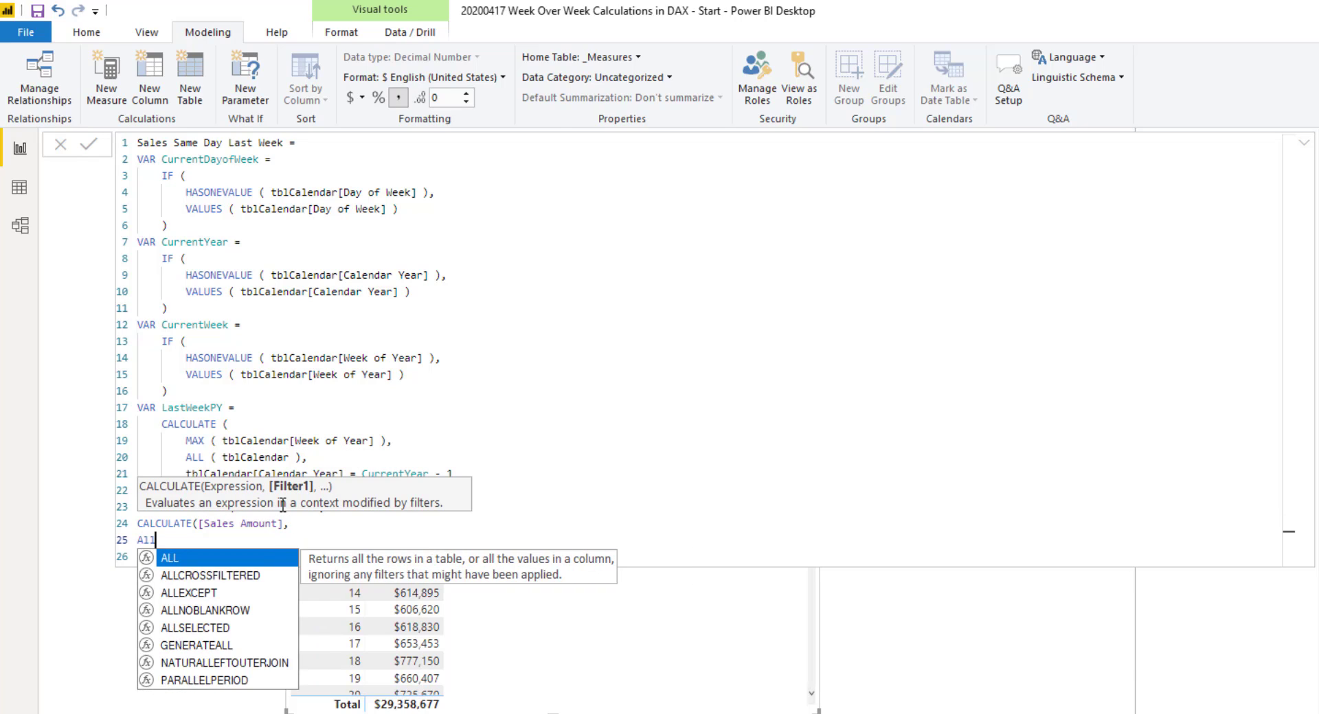
key("Tab")
key("Tab")
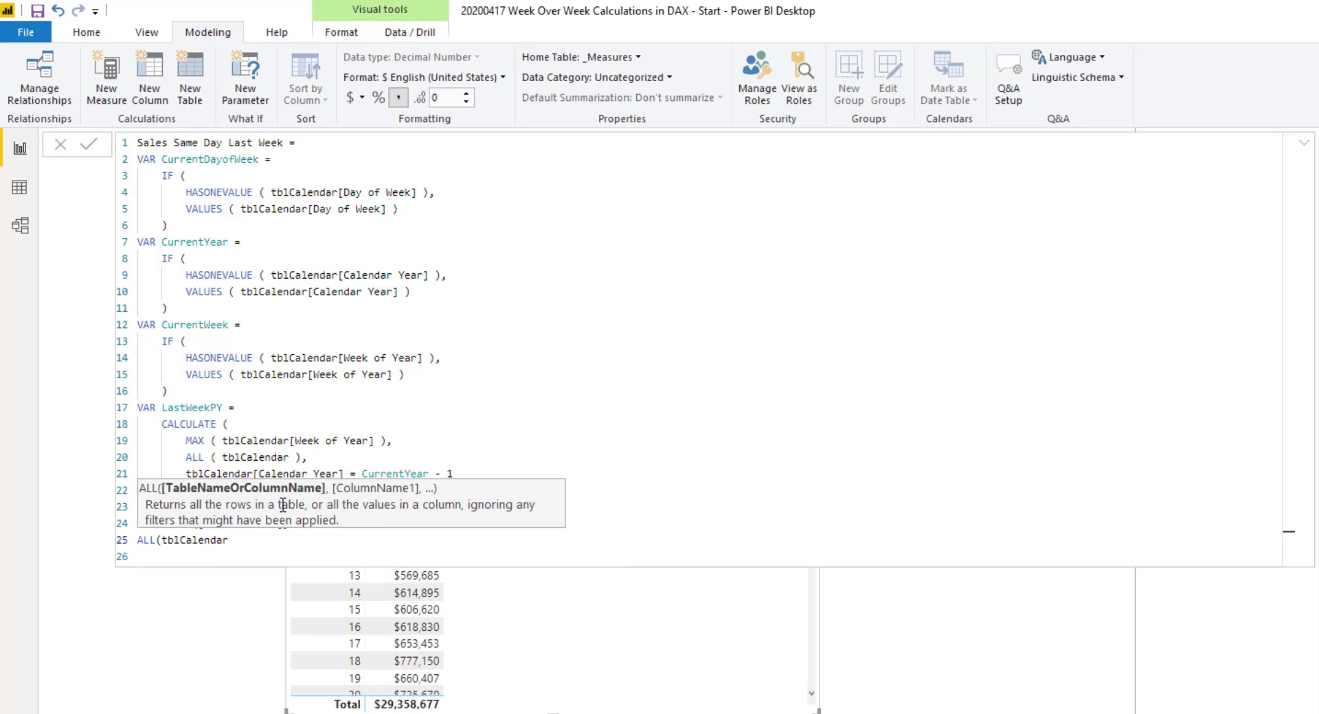
type("),")
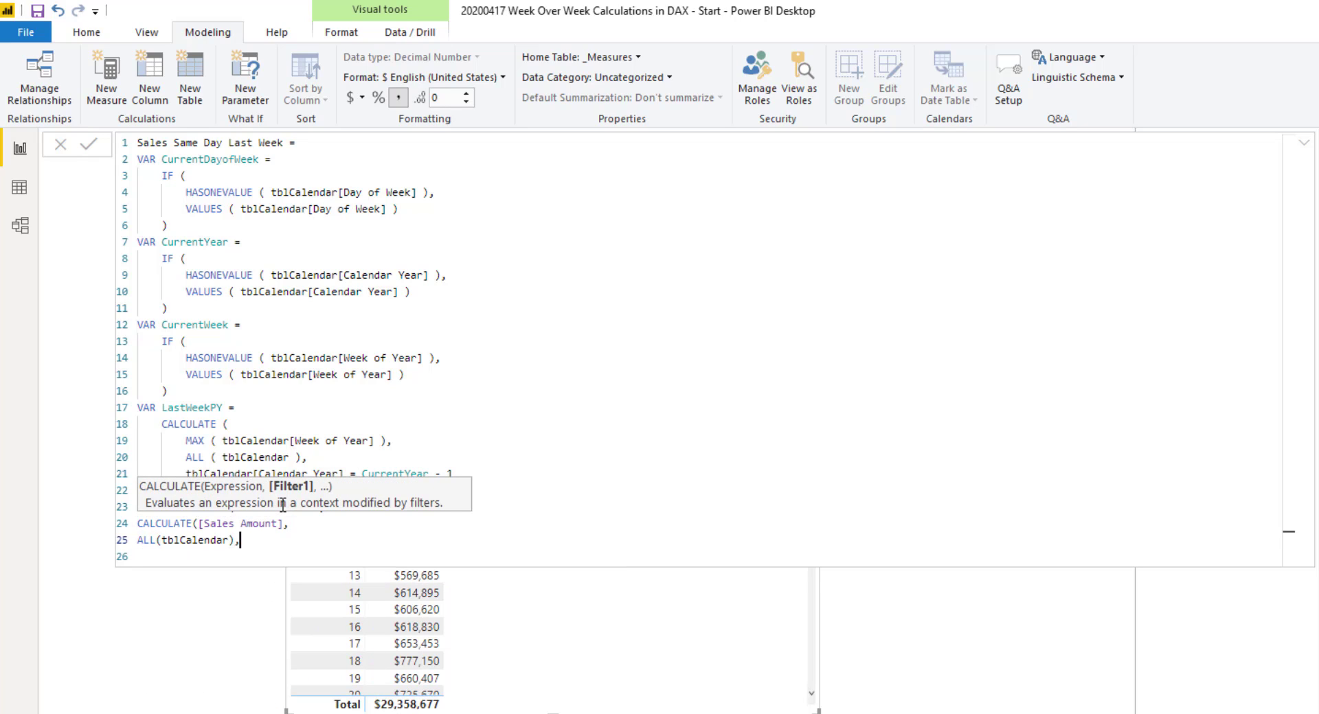
key("Return")
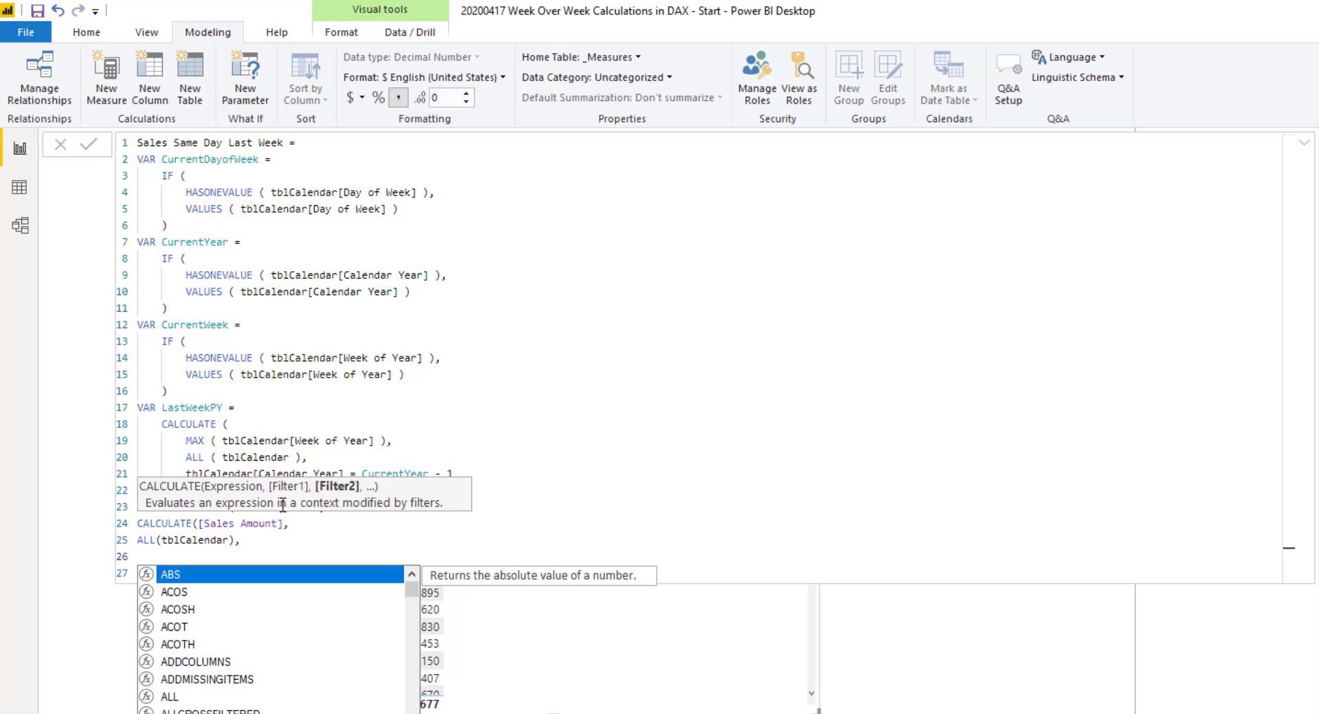
Add the filter tblCalendar[Calendar Year] = CurrentYear -1 to the true-branch CALCULATE, followed by a comma and a new line
type("tbl")
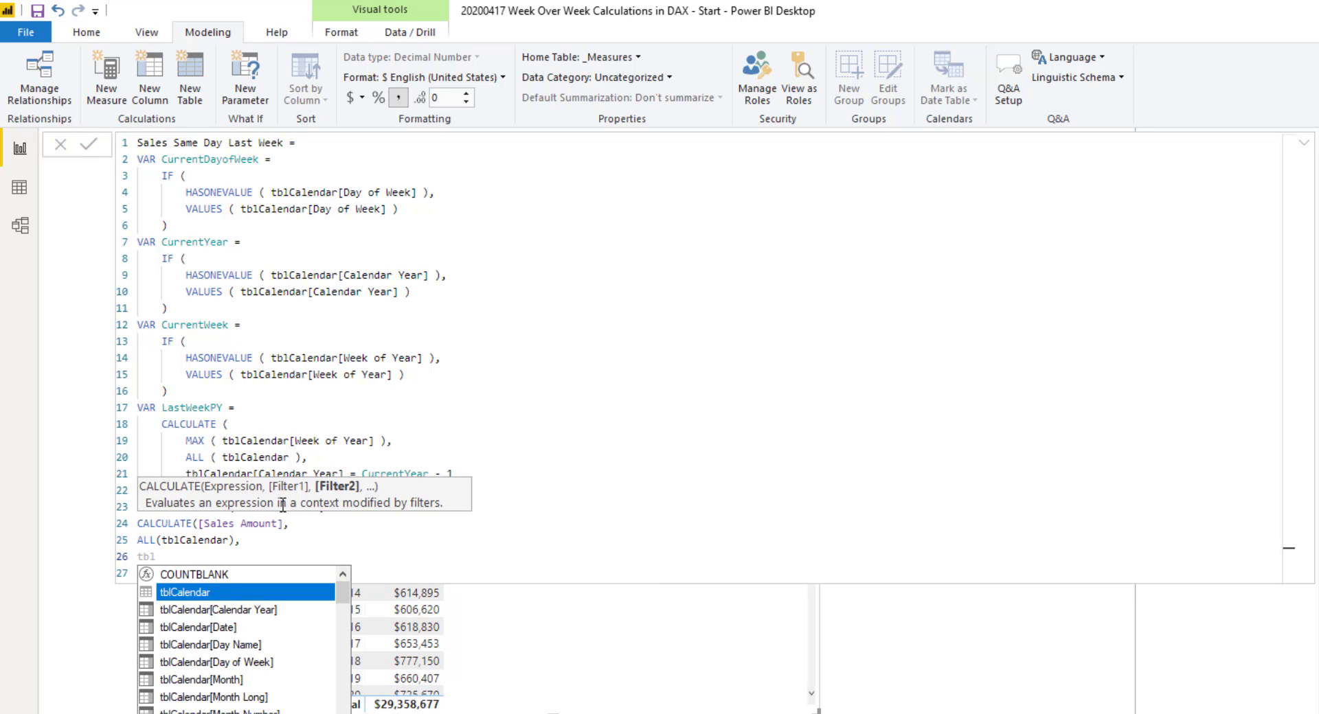
key("Down")
key("Tab")
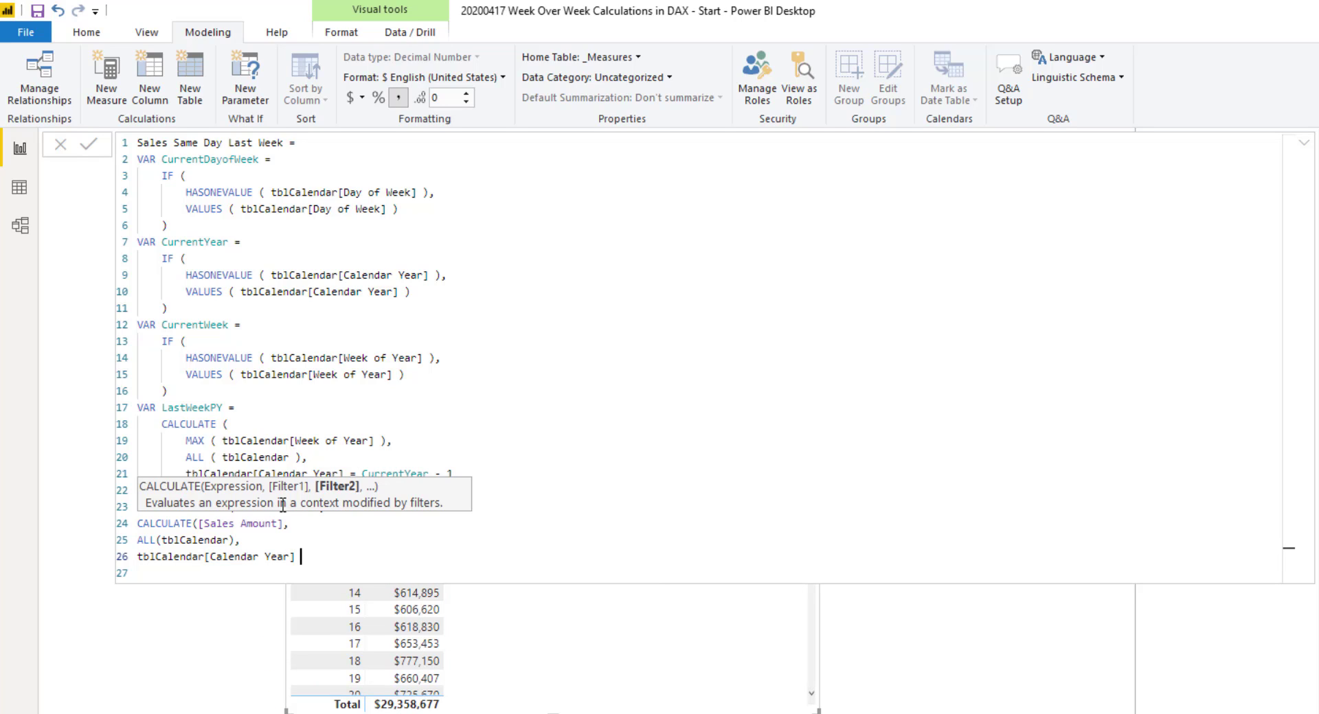
type("= curren")
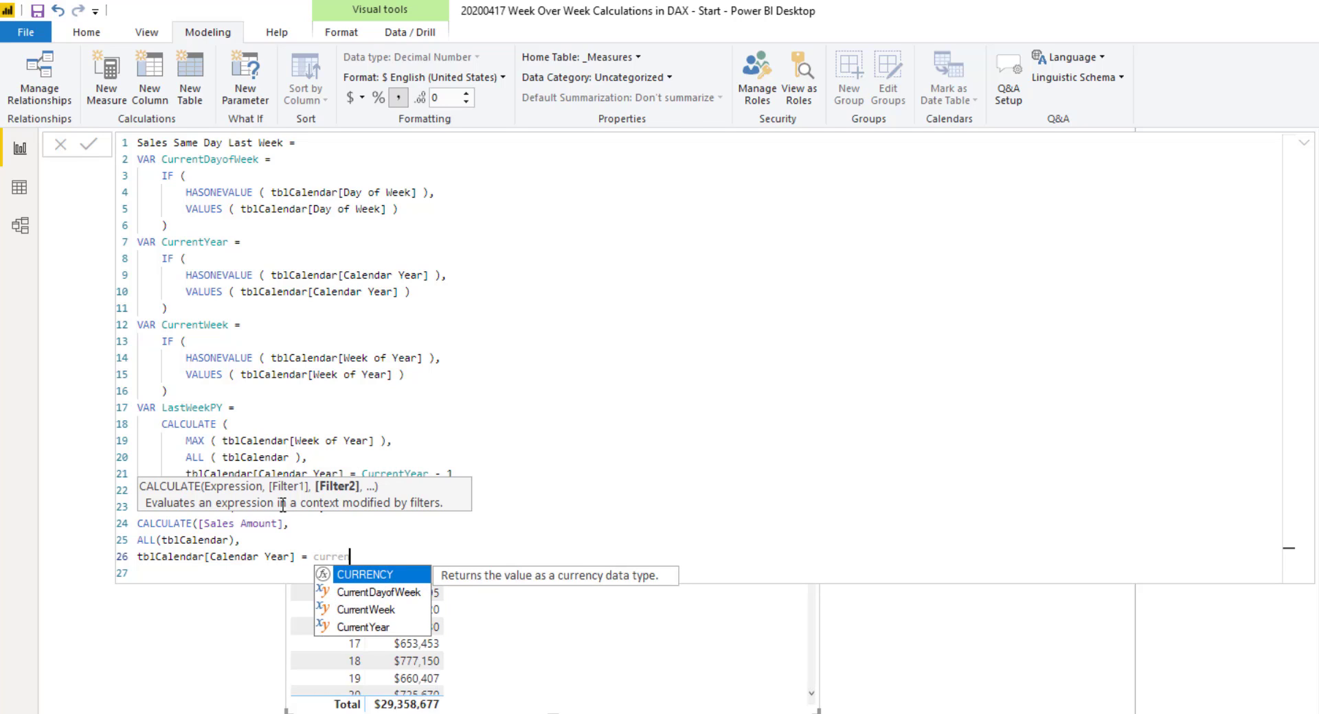
key("Down")
key("Down")
key("Down")
key("Tab")
type("-1")
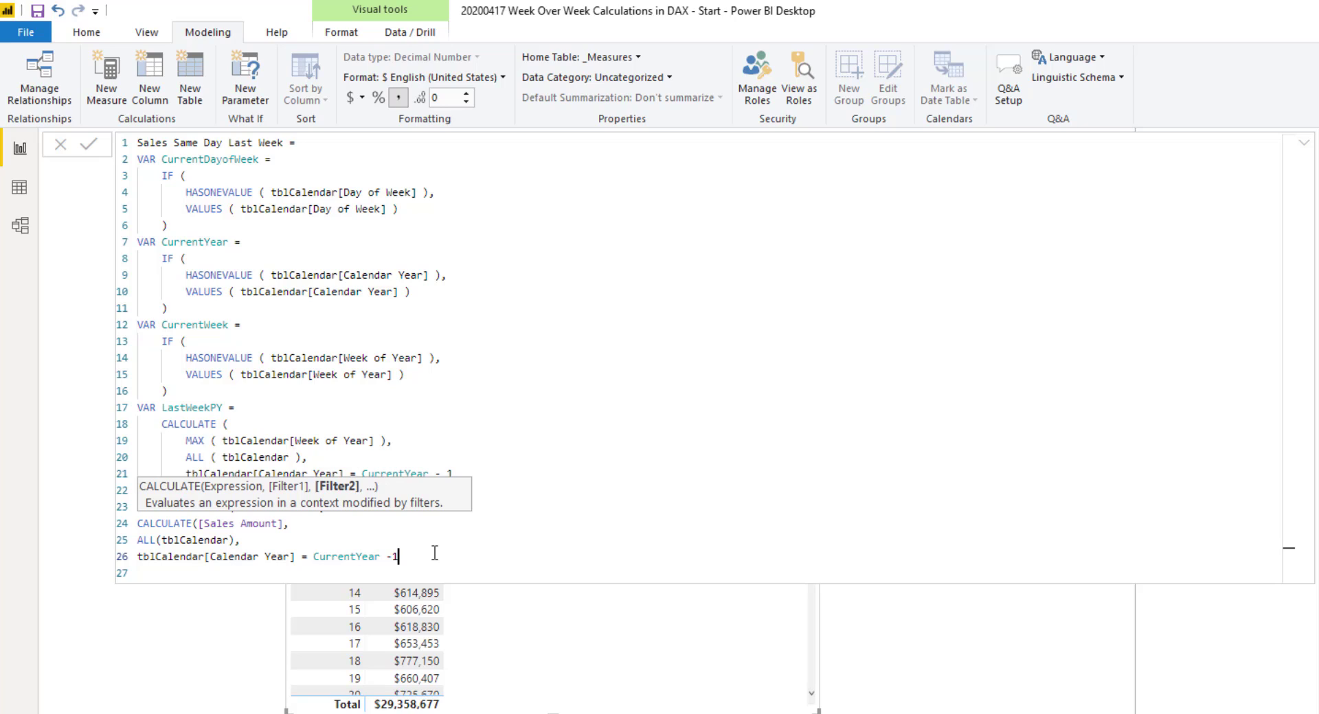
type(",")
key("Return")
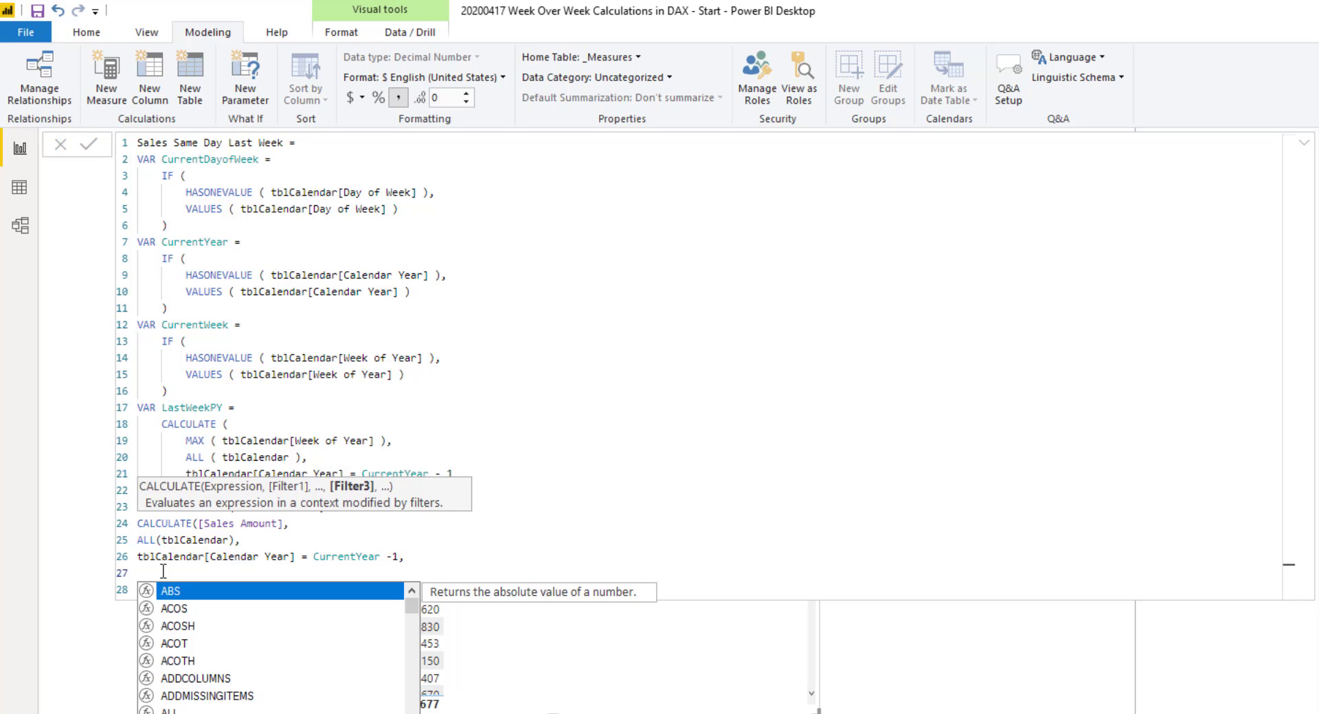
Add the filter tblCalendar[Week of Year] = LastWeekPY to the true-branch CALCULATE, followed by a comma and a new line
type("week")
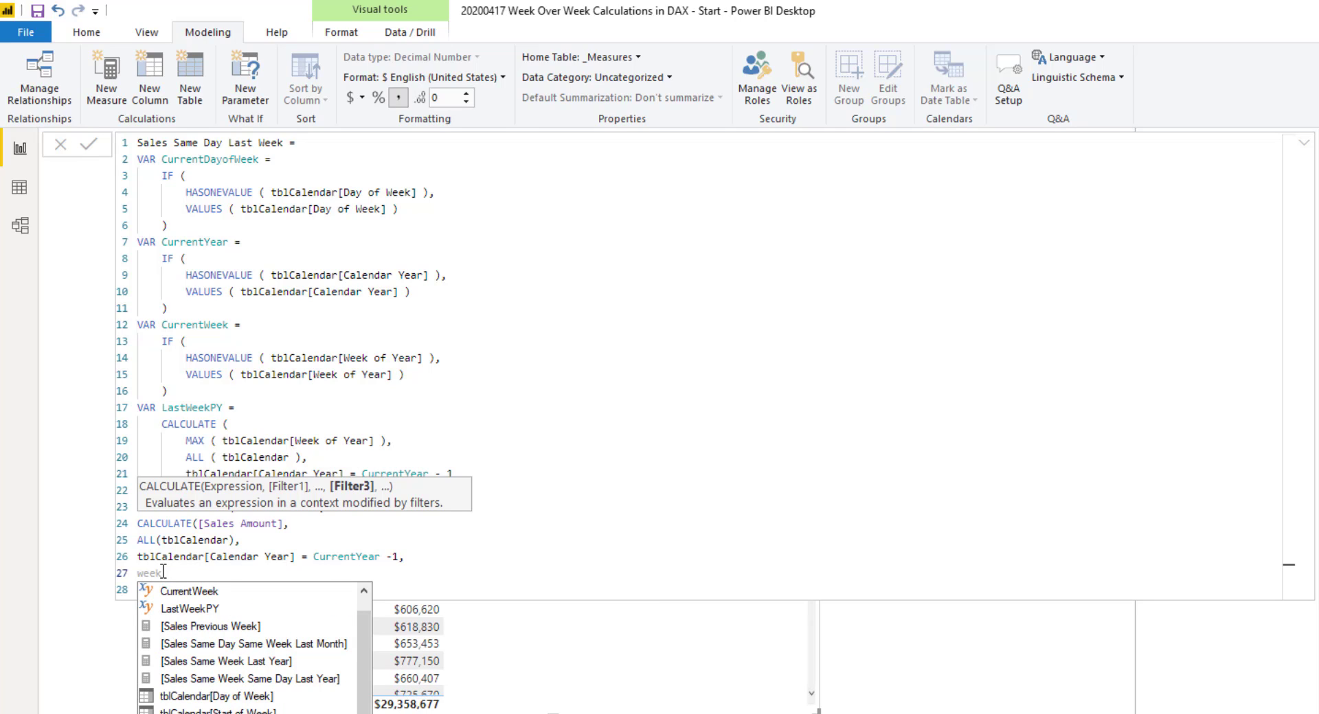
key("Tab")
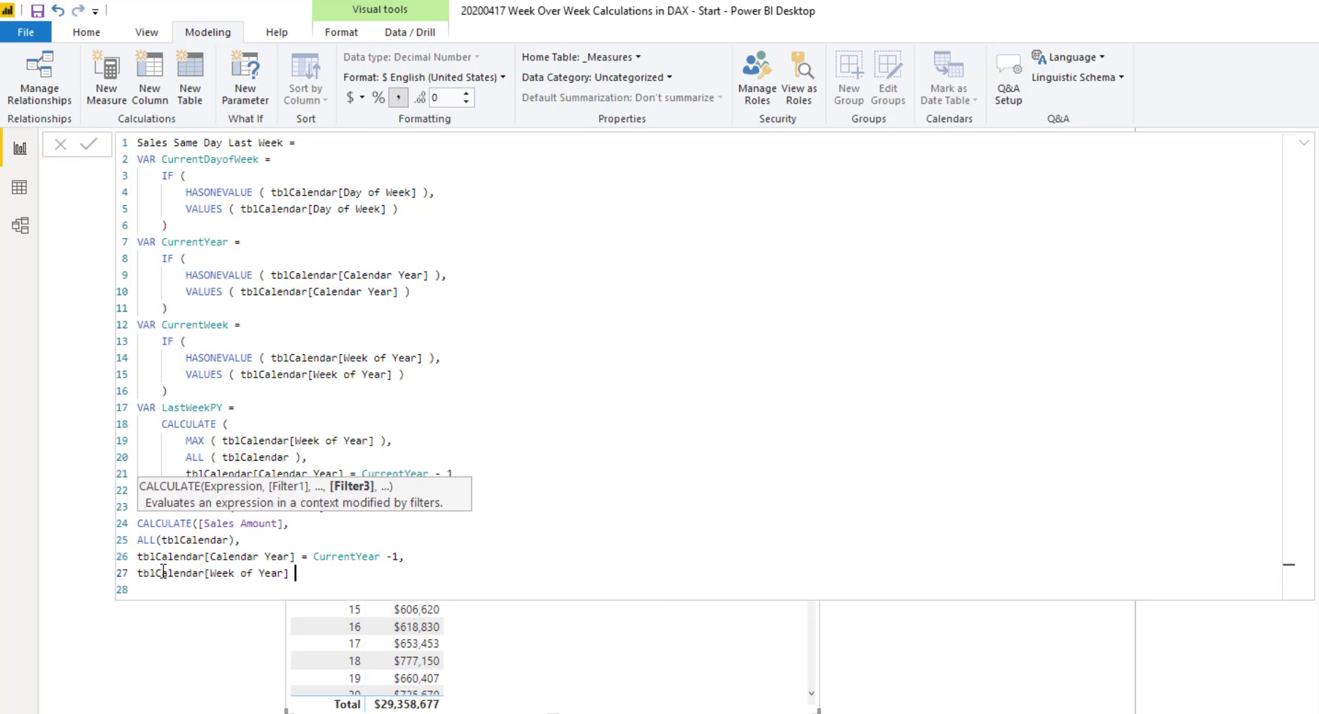
type("= Las")
key("Down")
key("Down")
key("Tab")
type(",")
key("shift+Return")
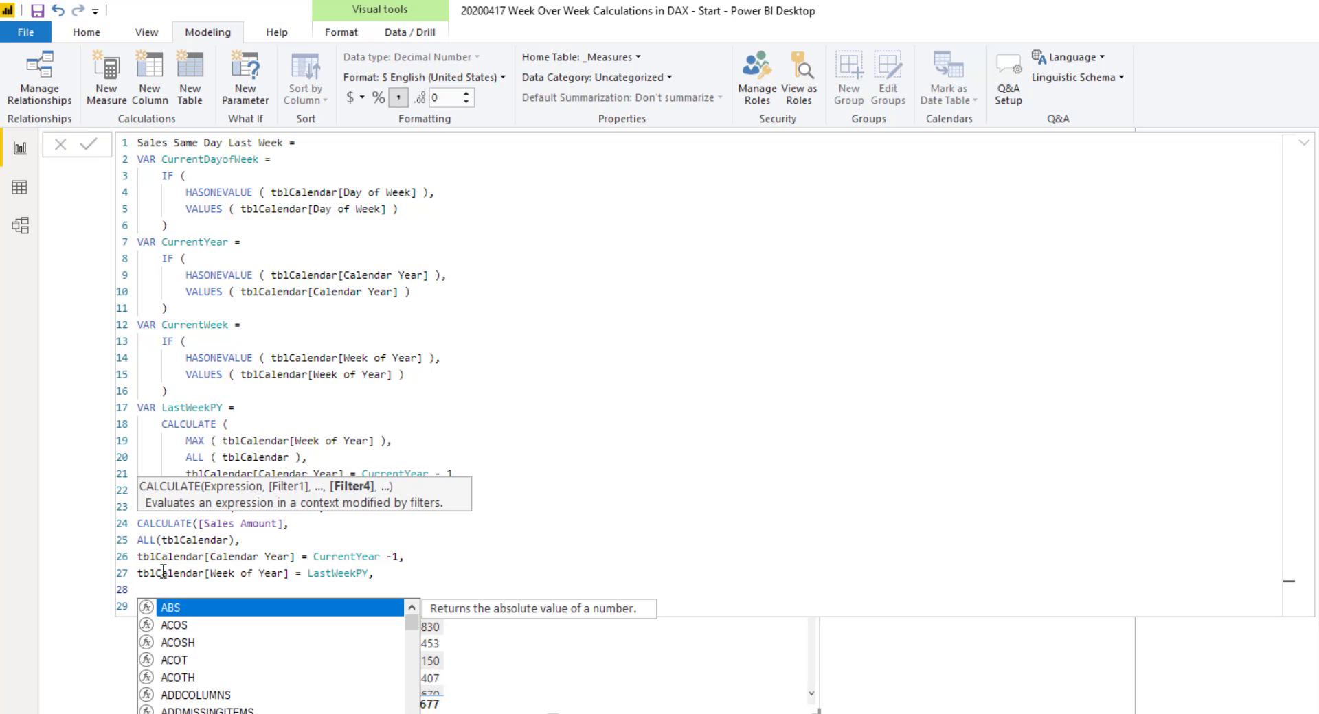
Add the filter tblCalendar[Day of Week] = CurrentDayofWeek and close the true-branch CALCULATE on its own line
type("tblca")
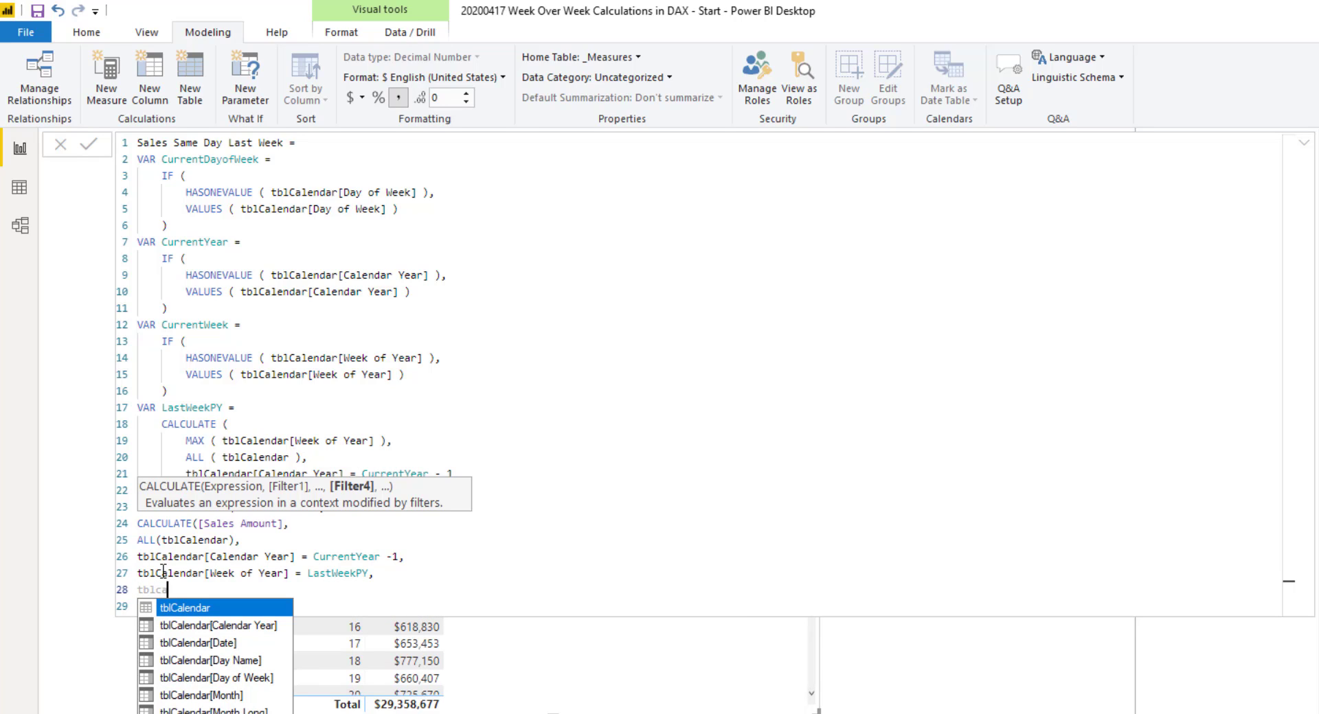
key("Down")
key("Down")
key("Down")
key("Down")
key("Tab")
type("= ")
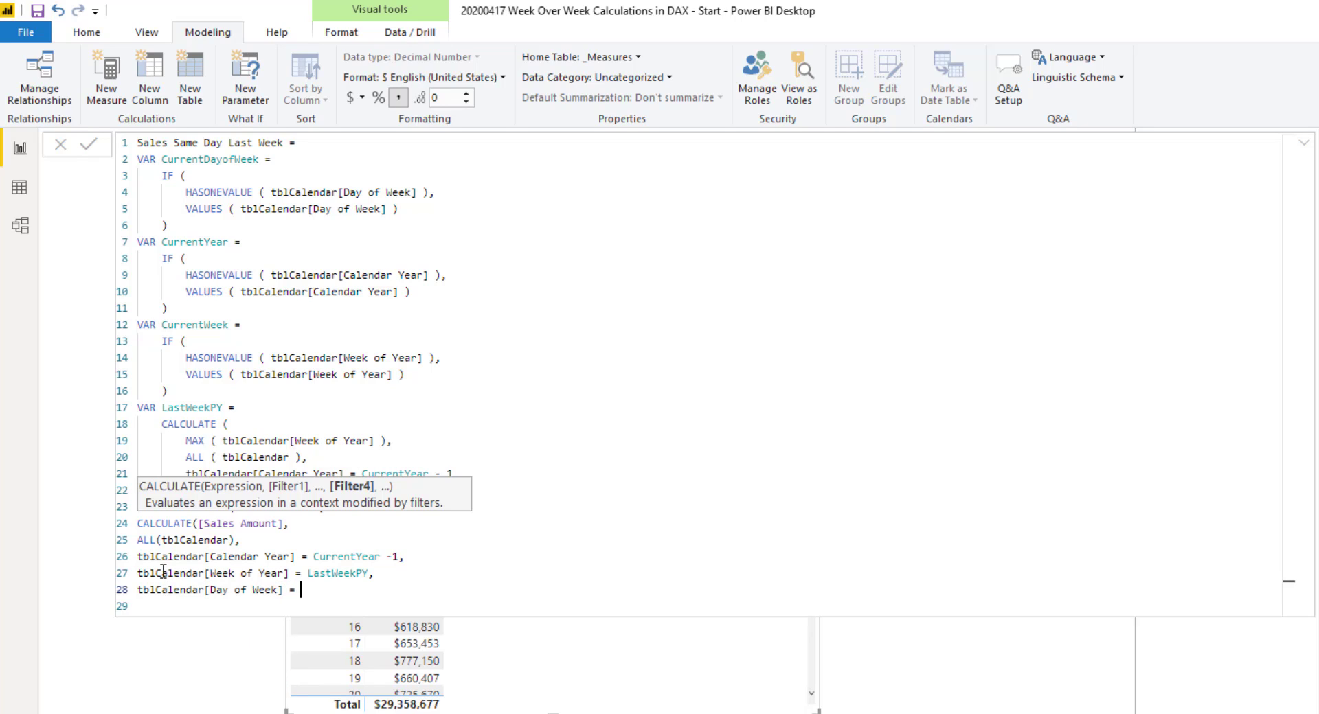
type("curren")
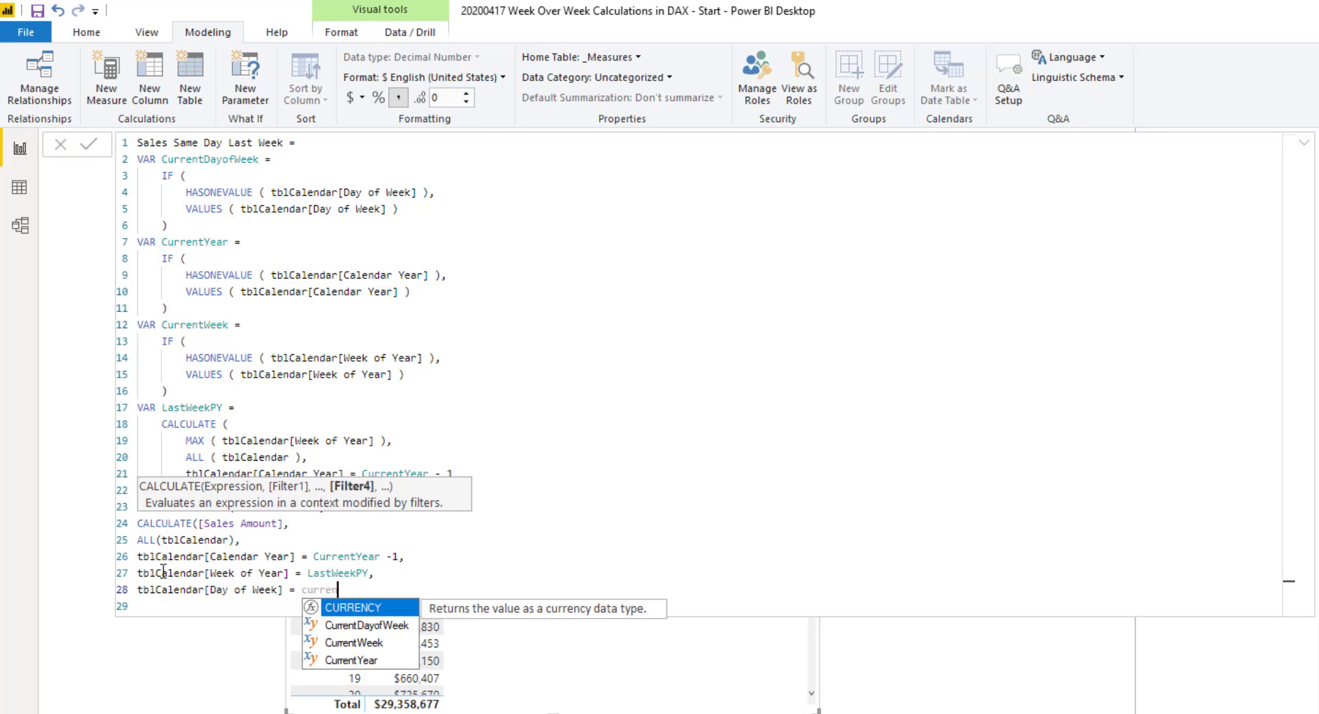
key("Down")
key("Tab")
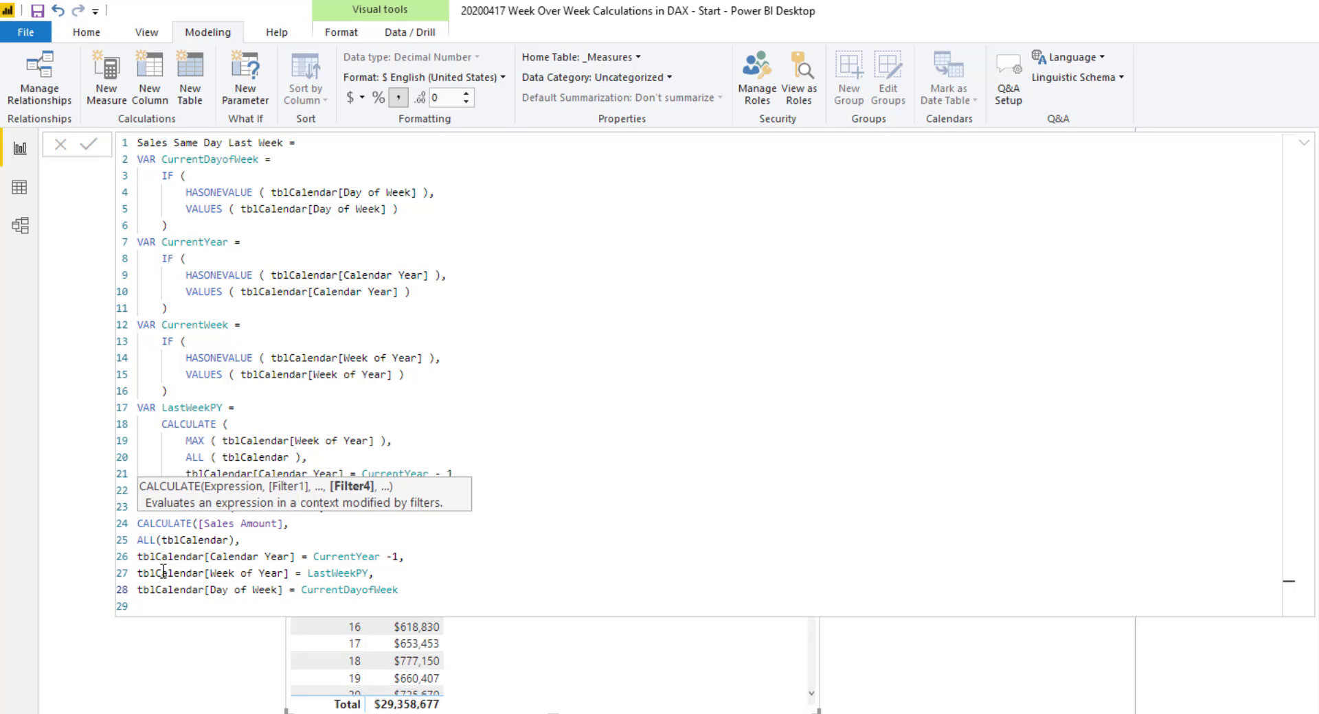
key("shift+Return")
type(")")
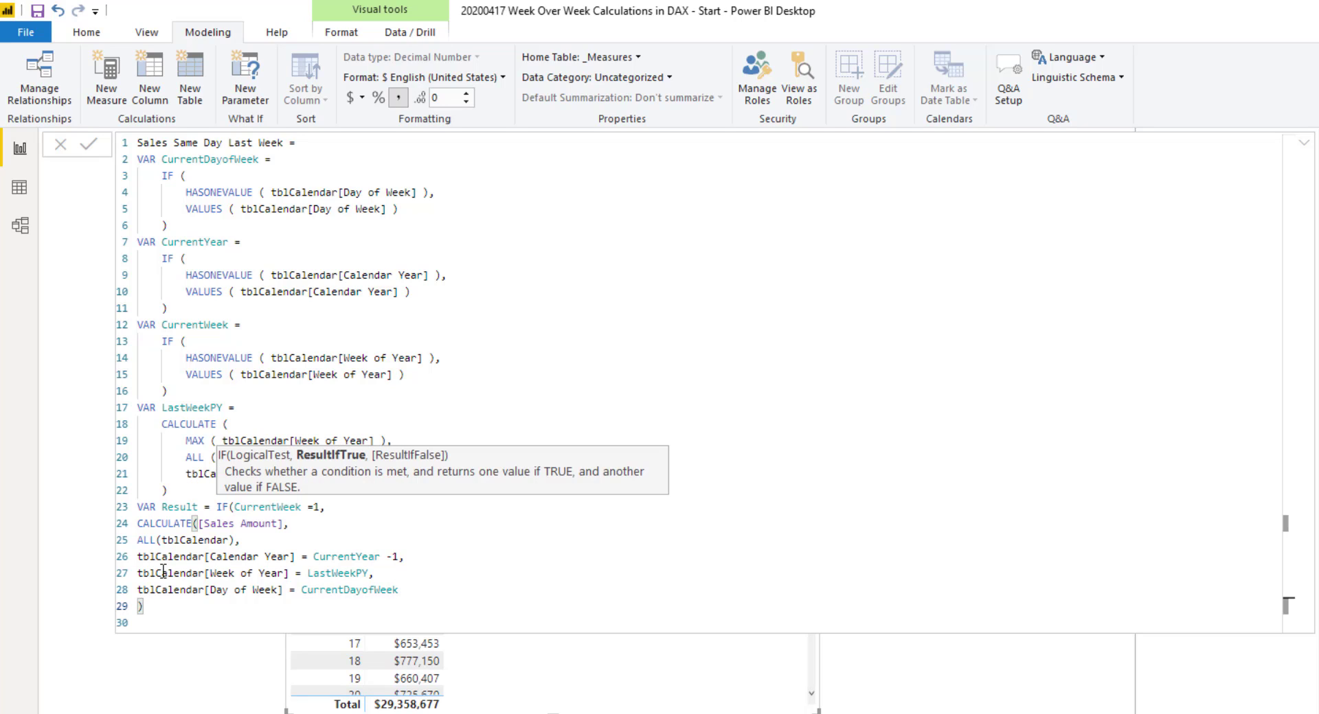
Put a comma after the closed CALCULATE and start the IF's false branch with a second CALCULATE of [Sales Amount]
left_click(169, 541)
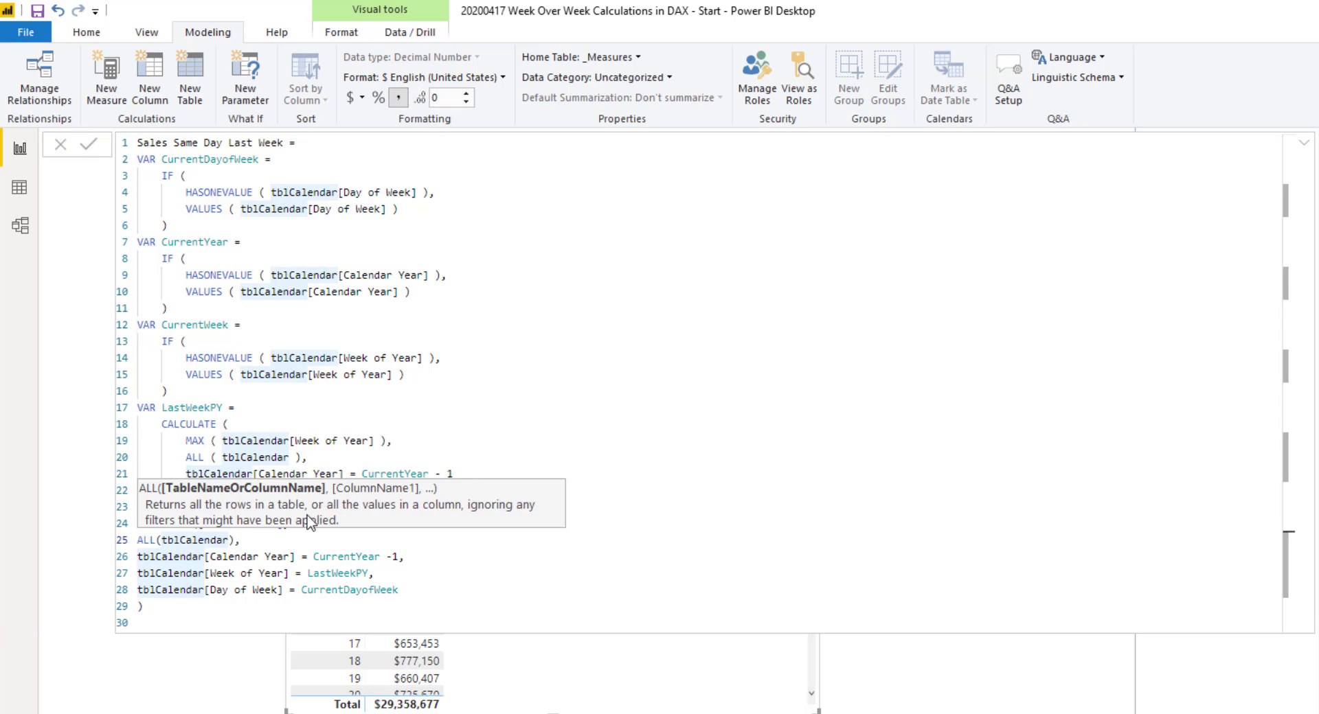
left_click(358, 537)
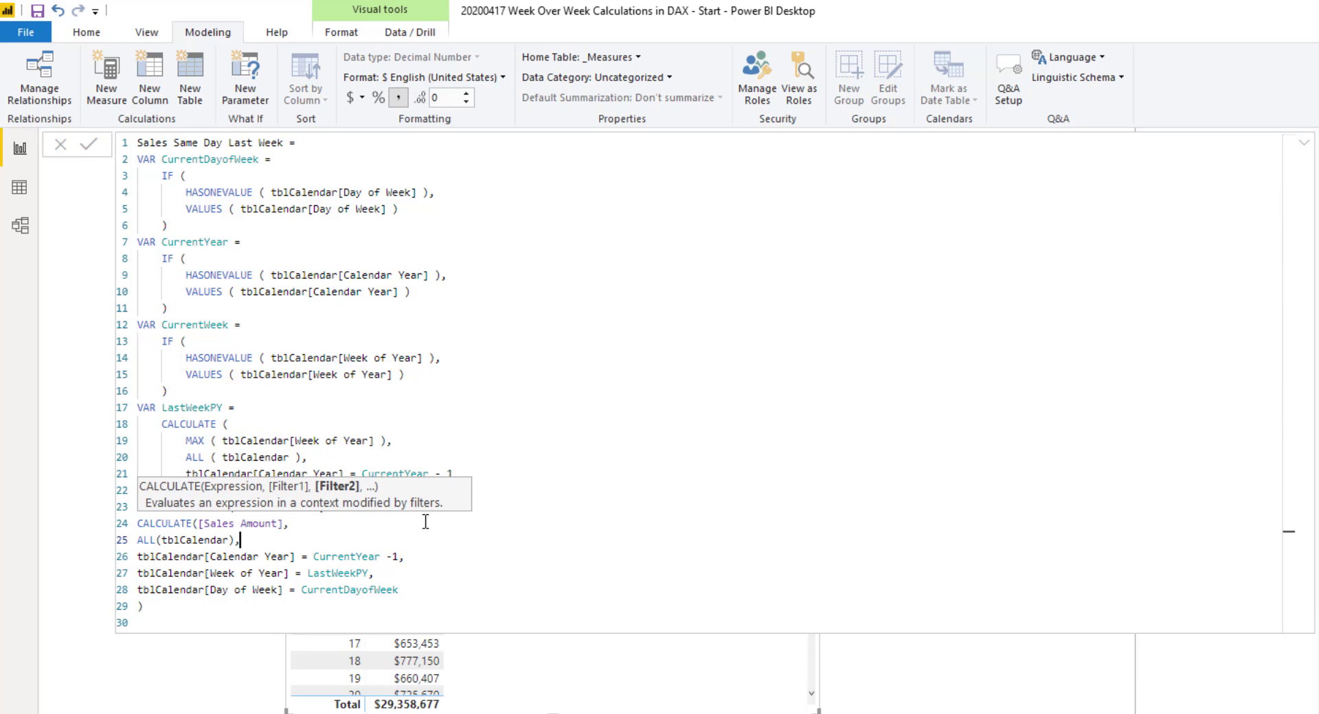
left_click(289, 513)
left_click(293, 542)
left_click(213, 602)
type(",")
key("Return")
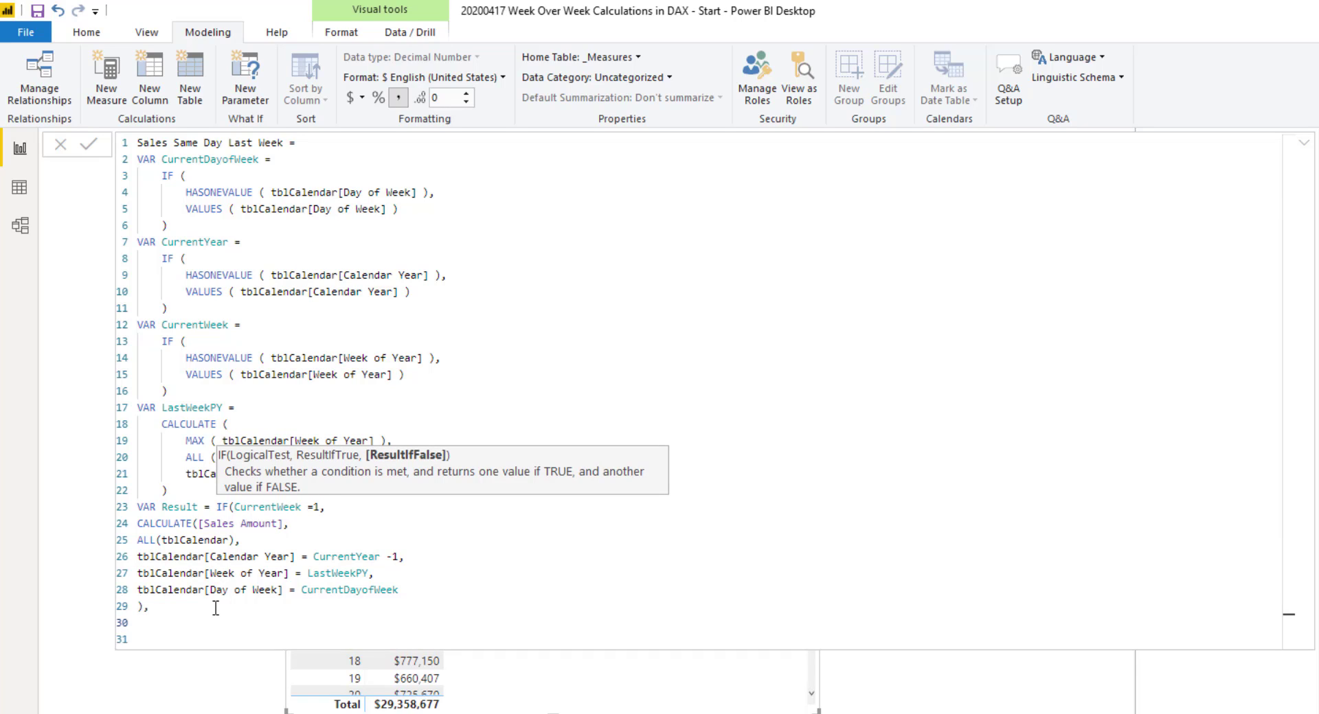
type("CALCULATE(")
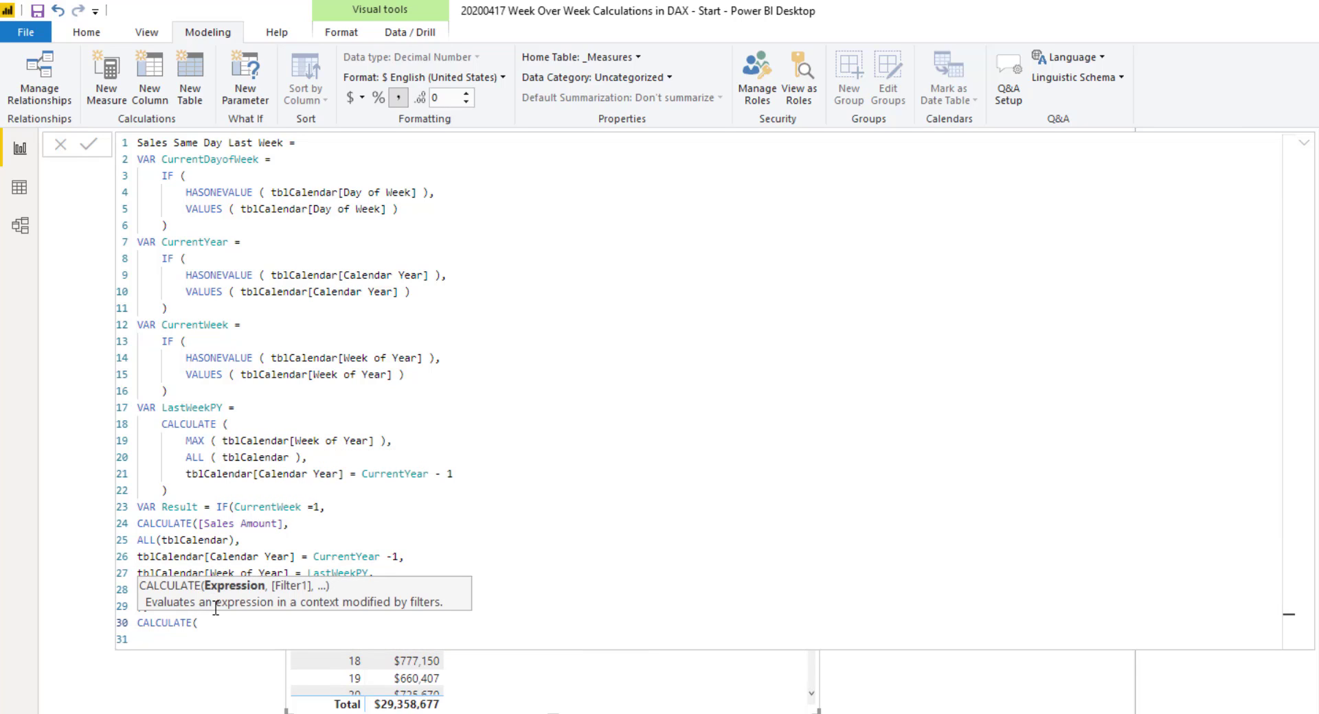
key("Return")
type("[Sales Amount]")
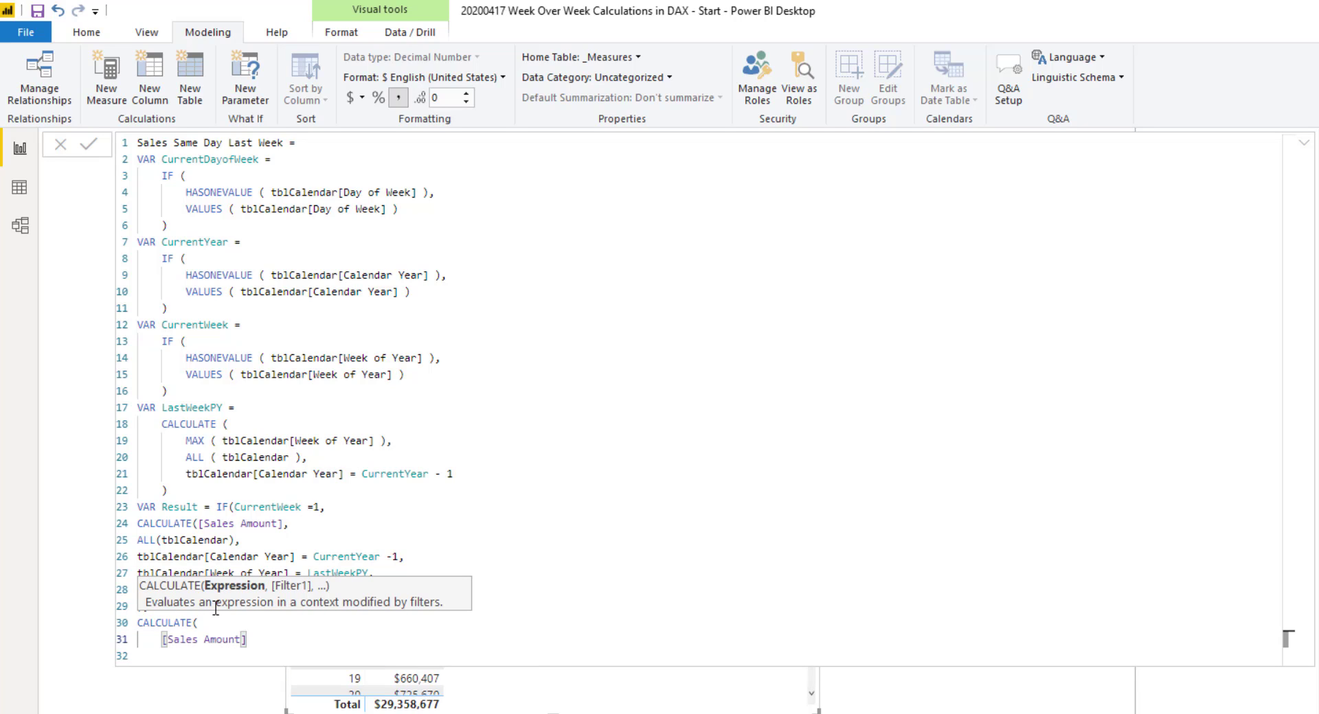
Add ALL(tblCalendar) as the first filter of the false-branch CALCULATE and start a new line
type(",")
key("Return")
type("ALL(")
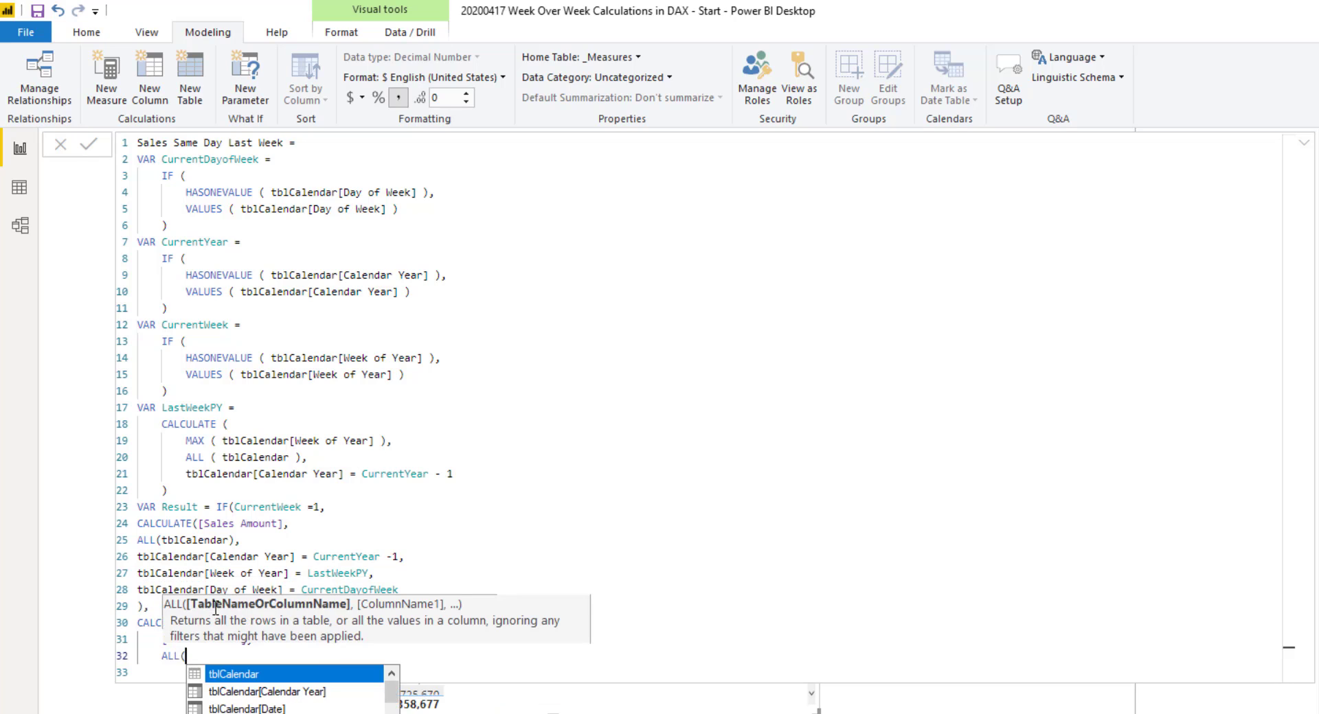
key("Tab")
type("),")
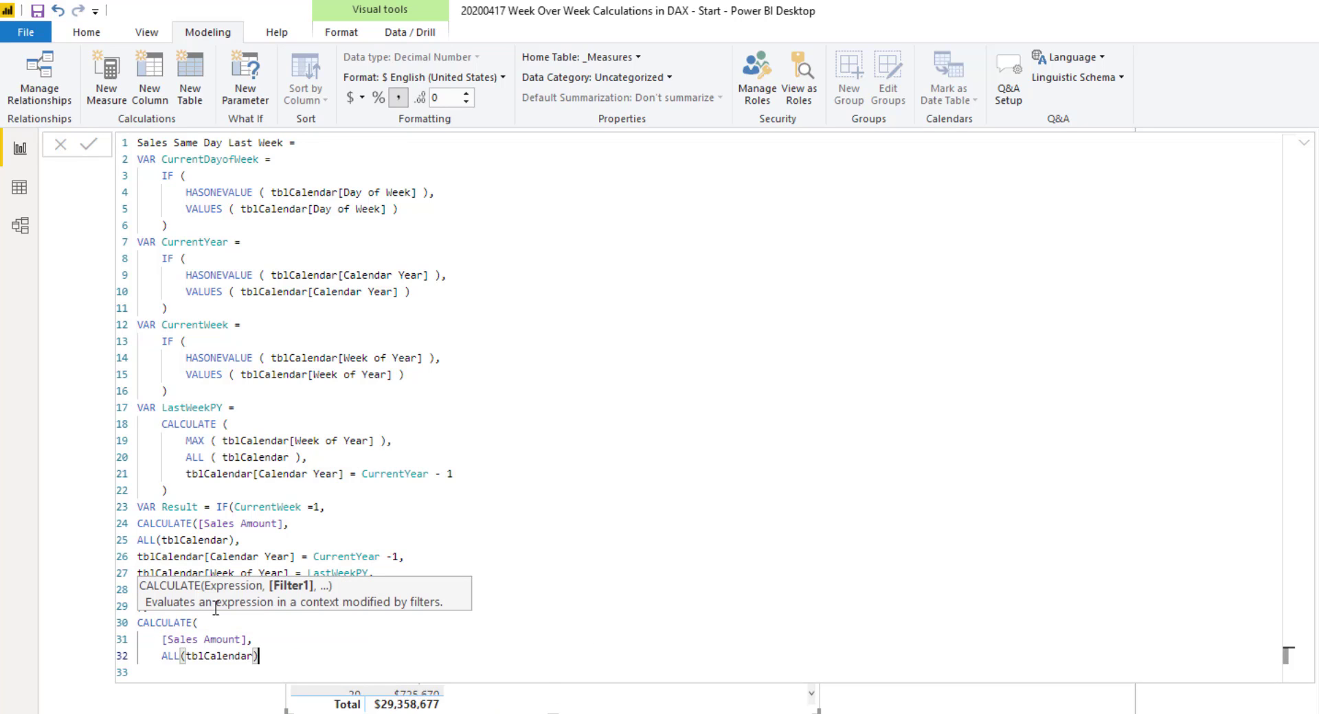
key("Return")
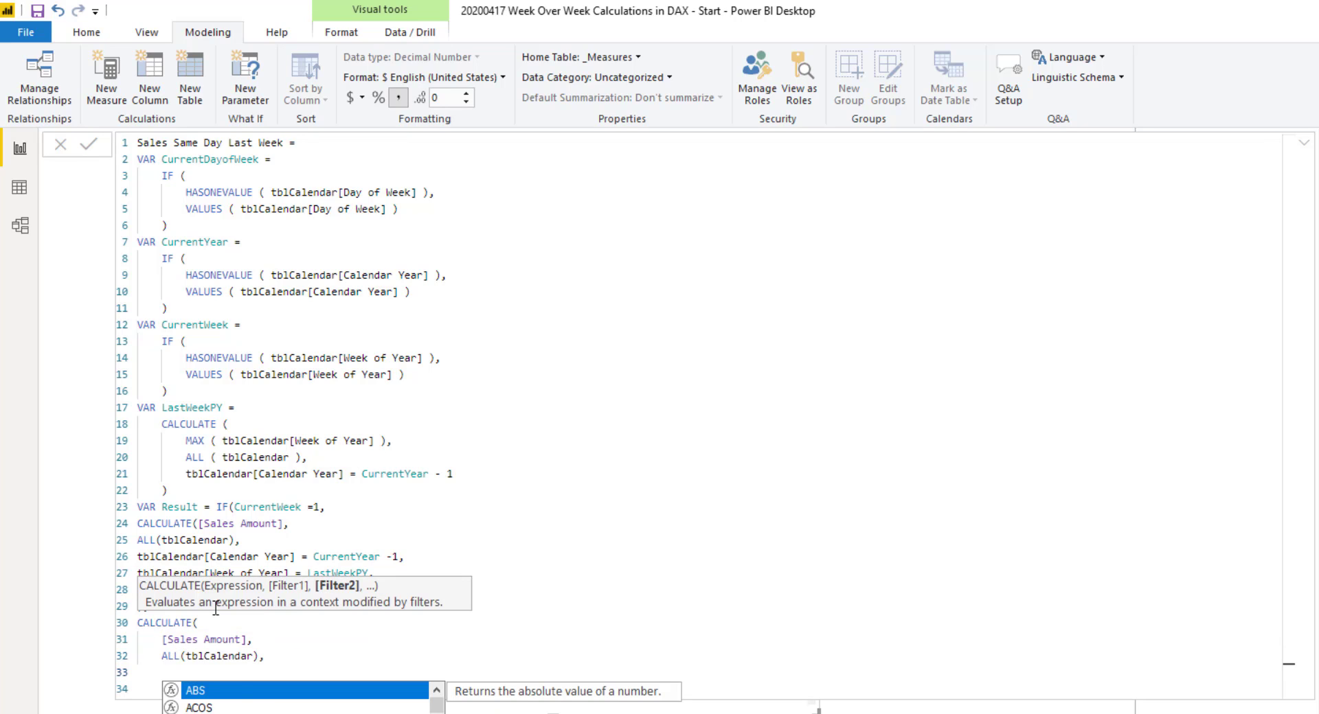
Add the filter tblCalendar[Calendar Year] = CurrentYear to the false-branch CALCULATE, followed by a comma and a new line
type("calenda")
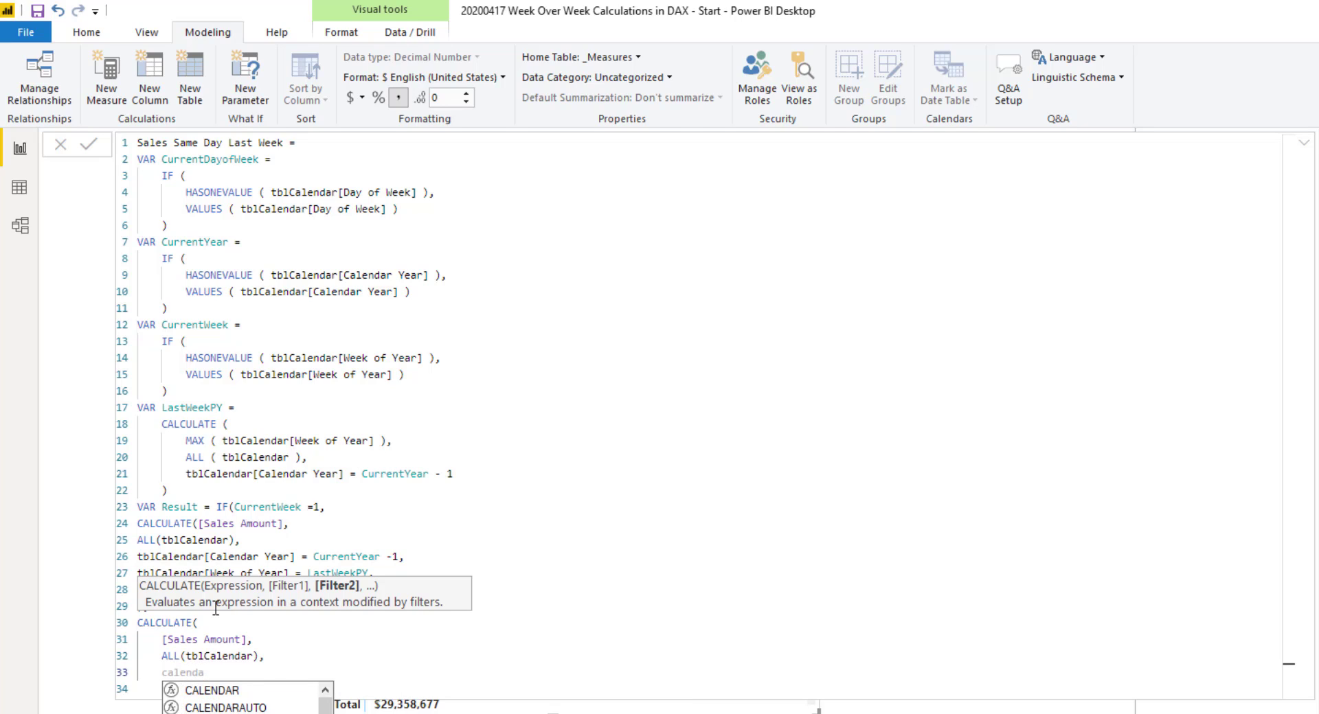
key("Tab")
type("= cur")
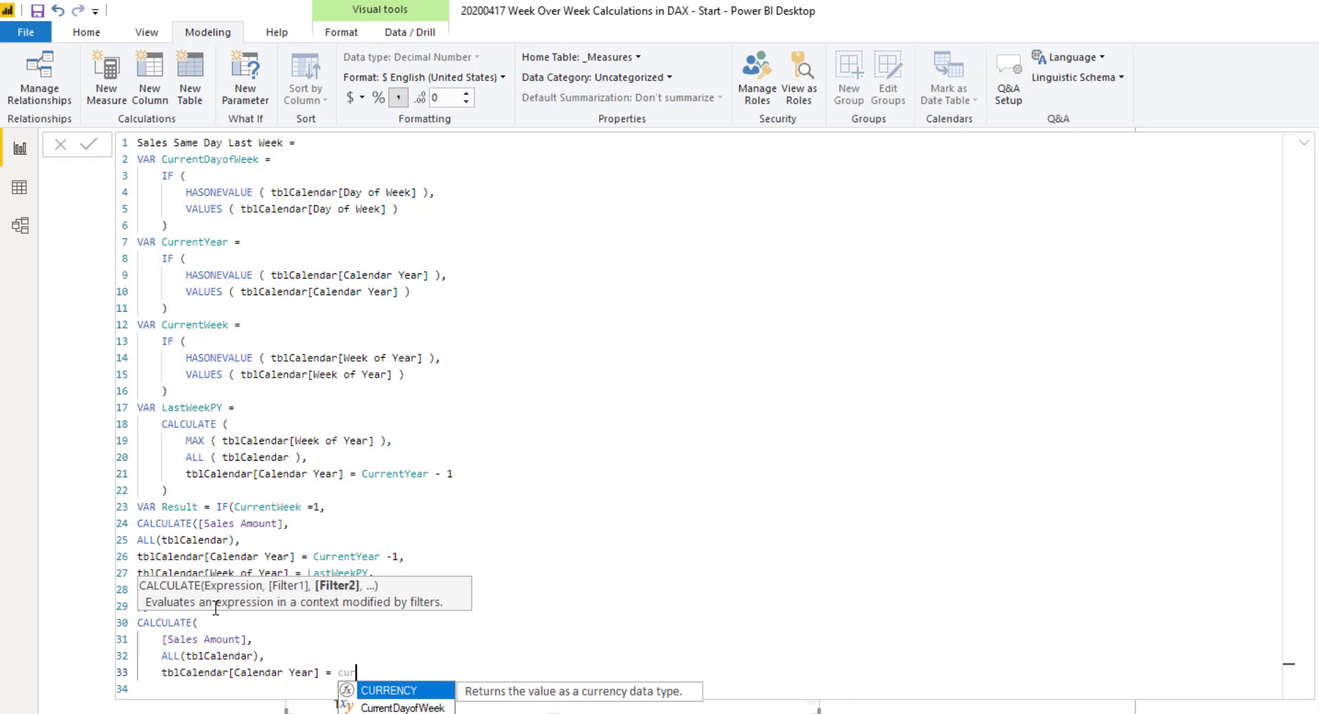
type("renty")
key("Tab")
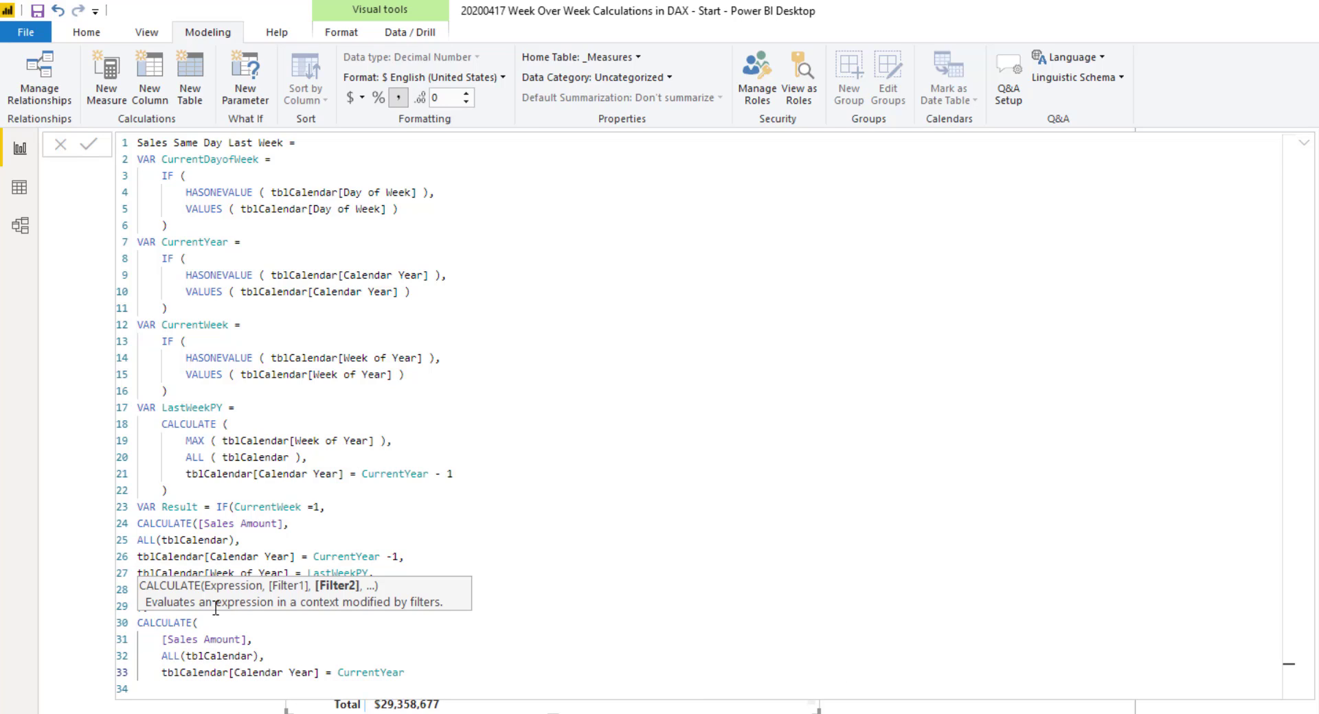
type(",")
key("shift+Return")
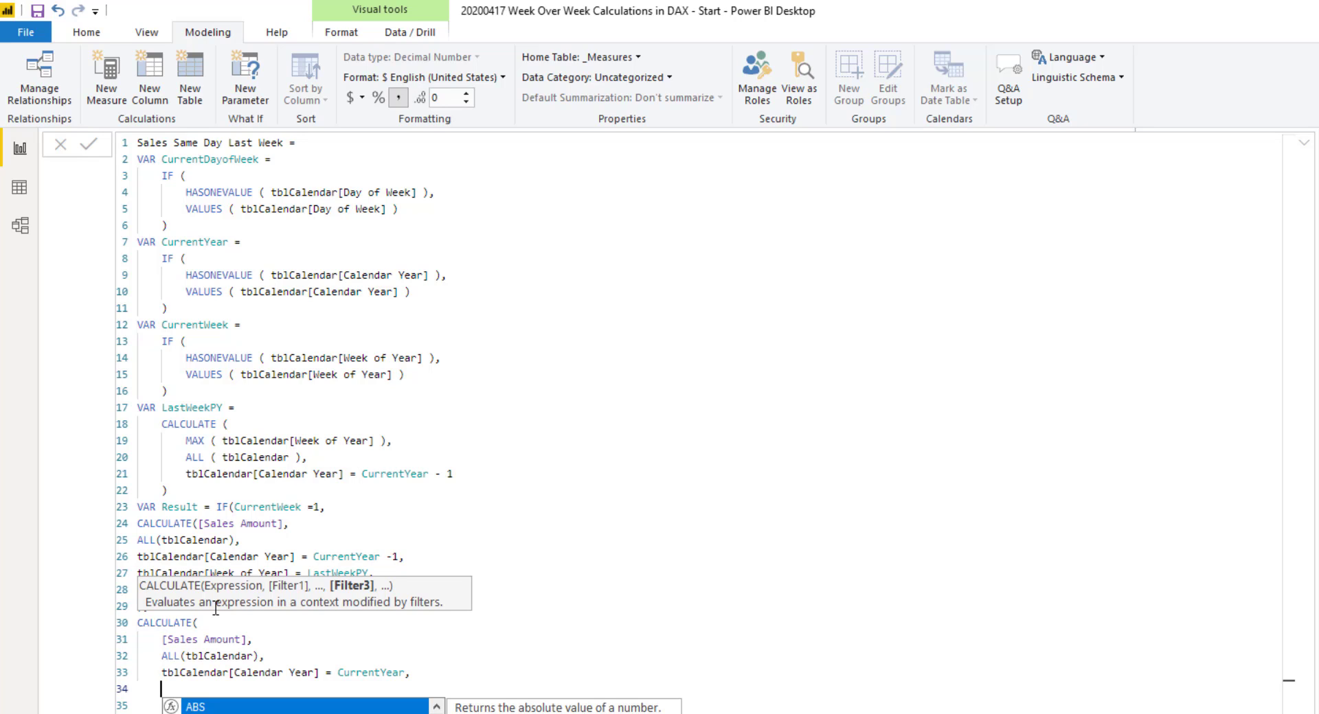
Add the filter tblCalendar[Week of Year] = CurrentWeek - 1 to the false-branch CALCULATE, followed by a comma and a new line
type("week")
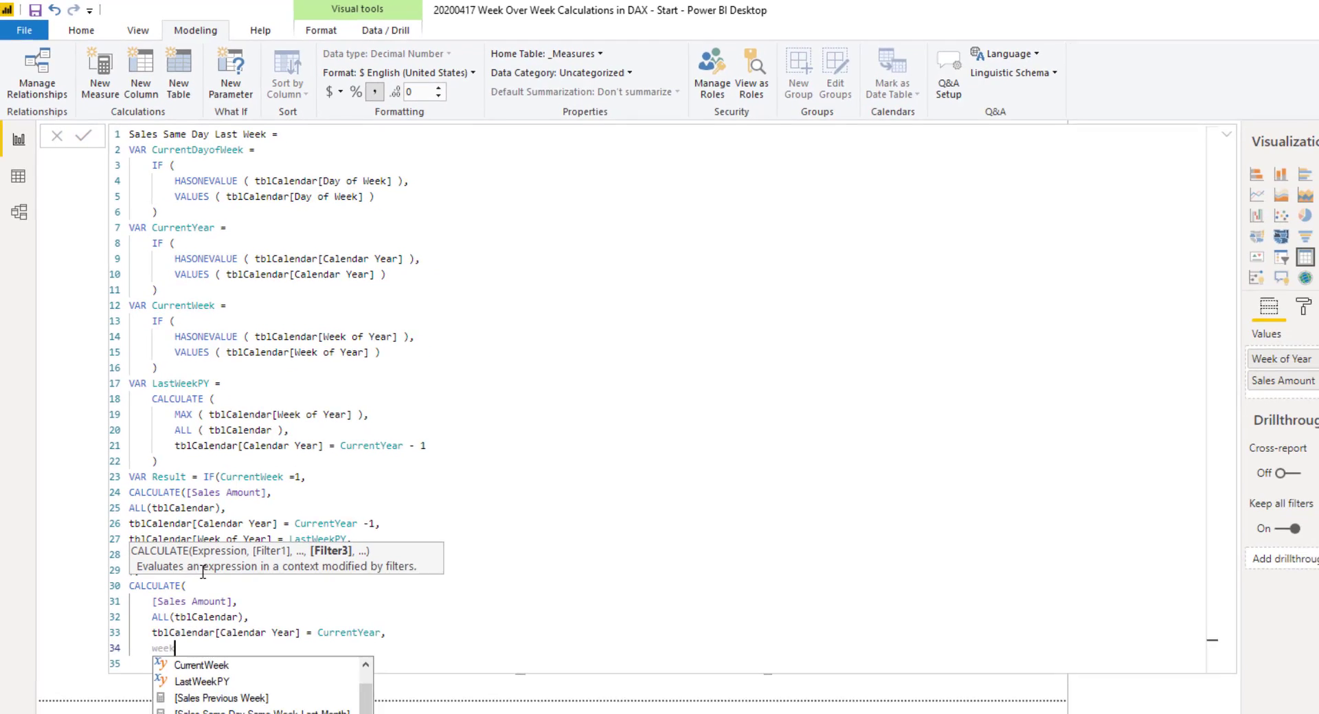
key("Tab")
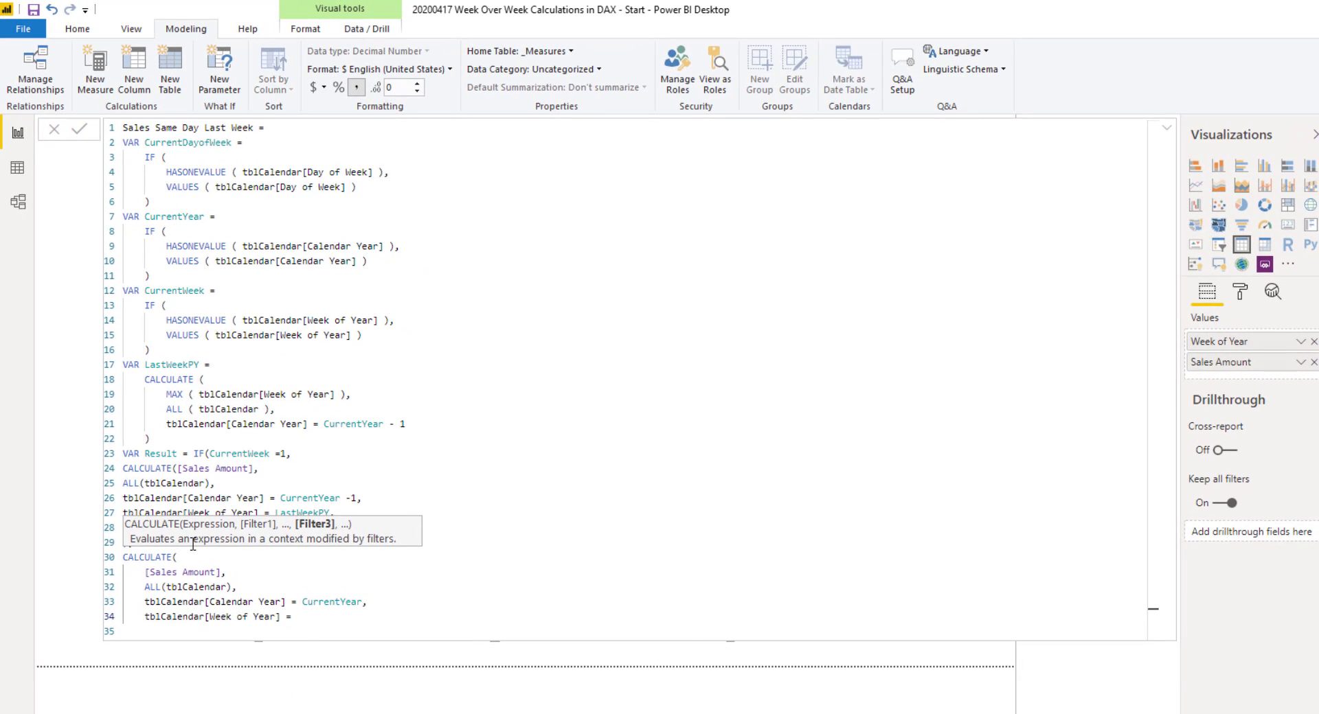
type("curren")
key("Down")
key("Down")
key("Tab")
type("- 1,")
key("shift+Return")
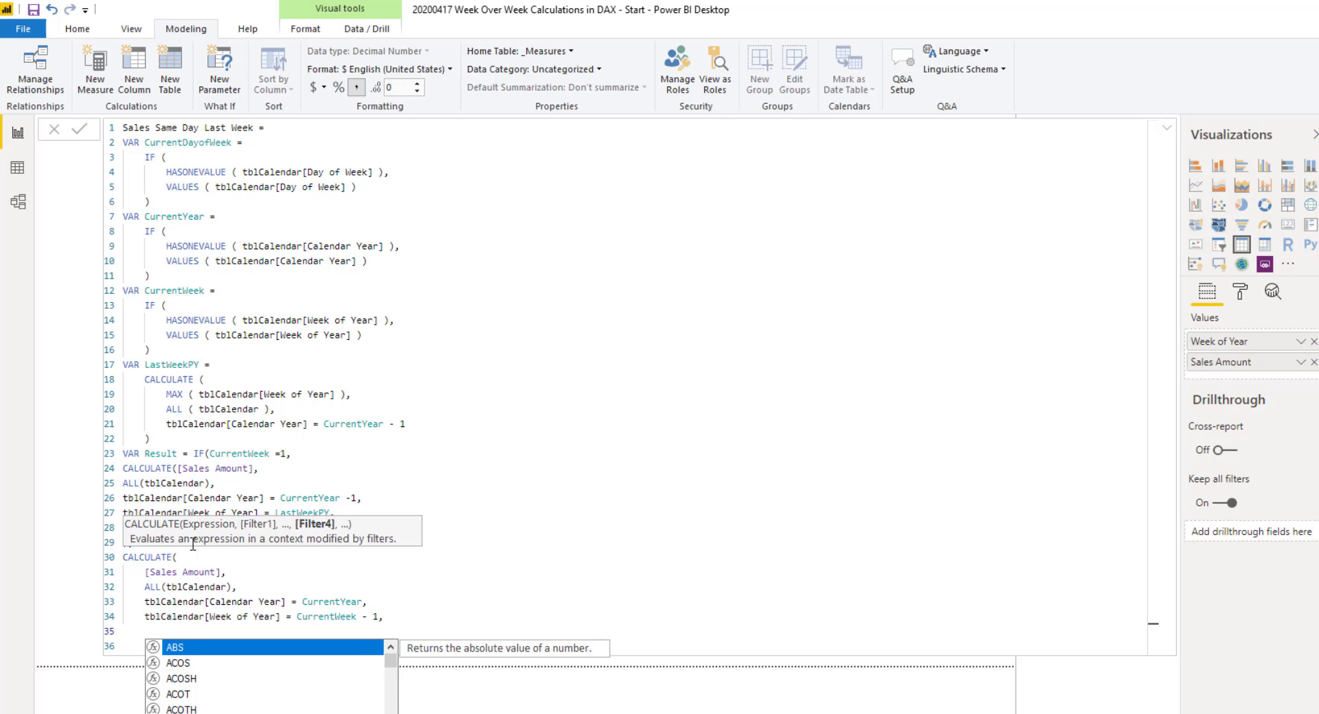
Add the filter tblCalendar[Day of Week] = CurrentDayofWeek as the last argument of the false-branch CALCULATE
type("tblca")
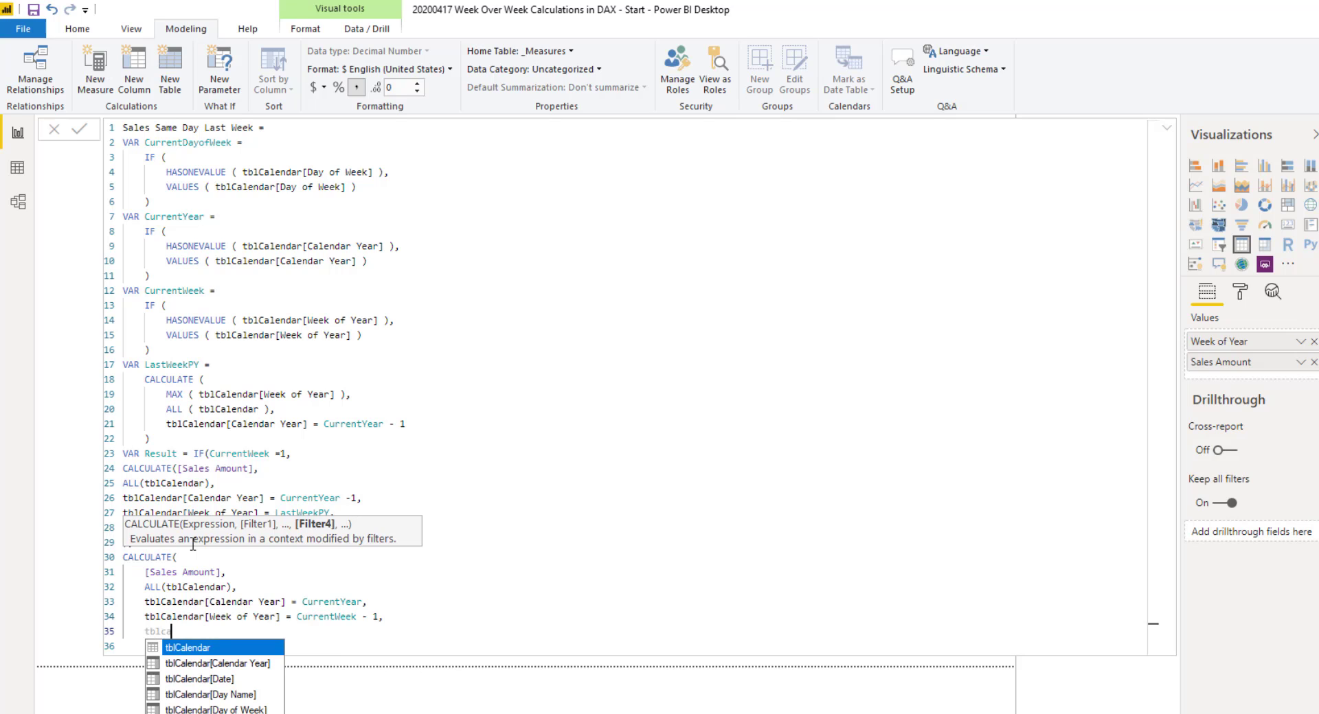
key("Down")
key("Down")
key("Down")
key("Down")
key("Tab")
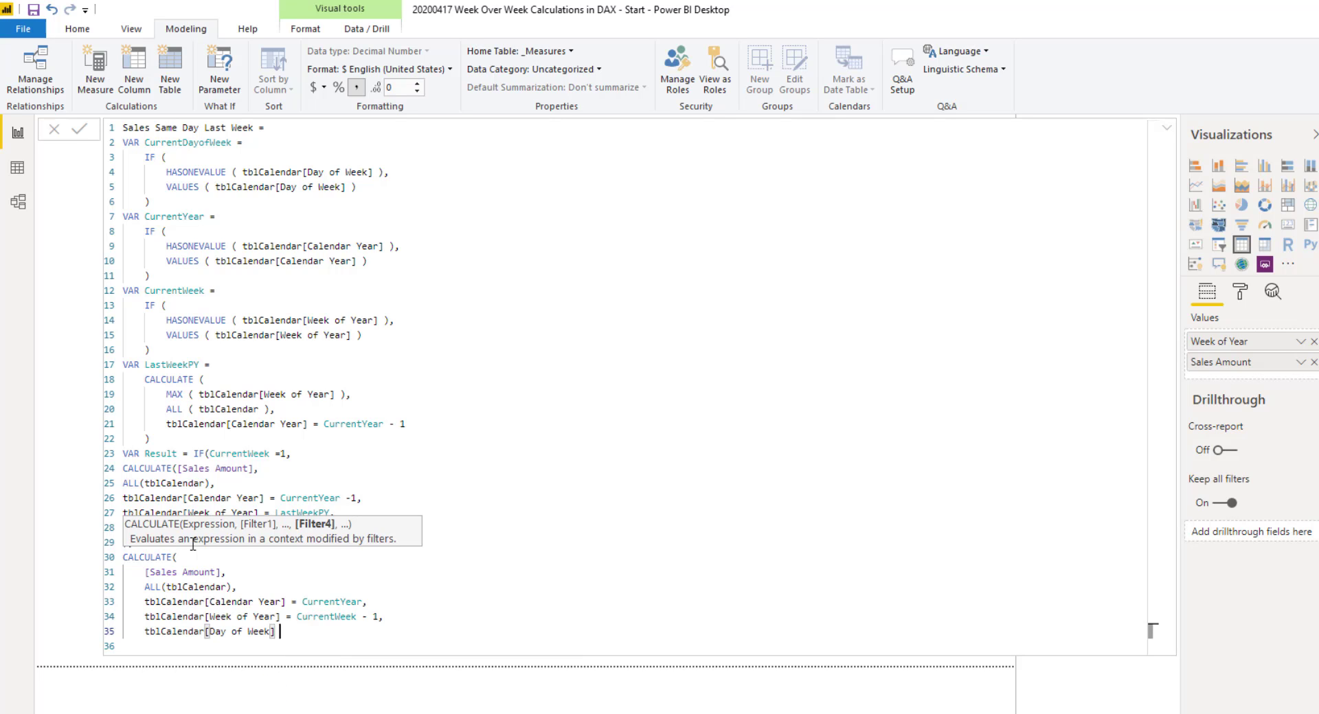
type("= curren")
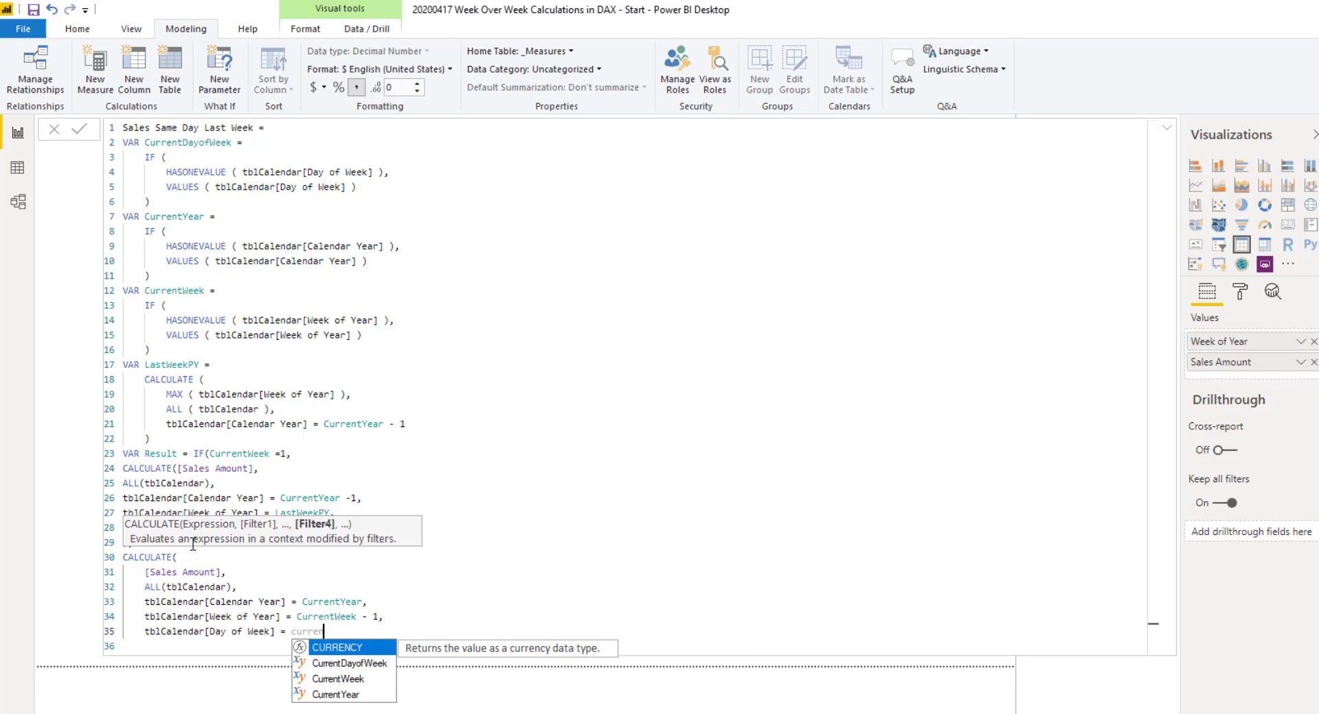
key("Down")
key("Tab")
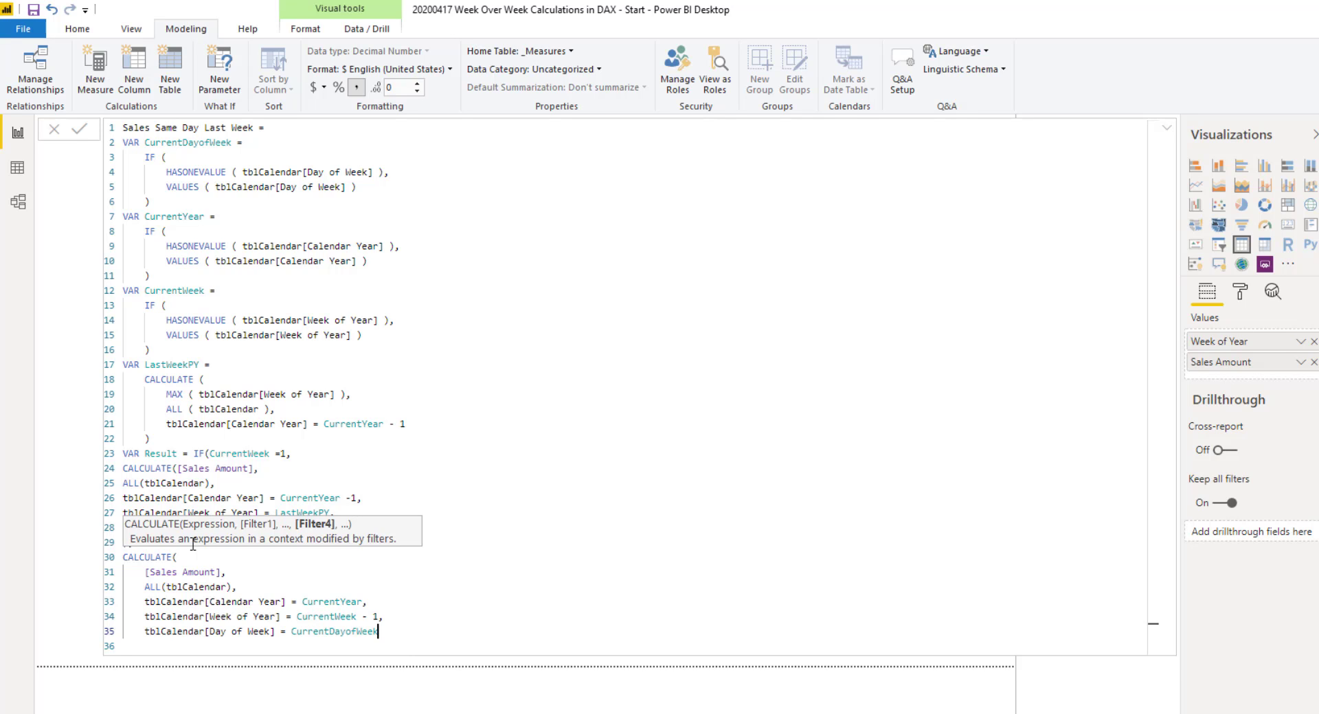
Close the false-branch CALCULATE and the IF on separate lines, and end the measure with Return Result
key("Return")
type(")")
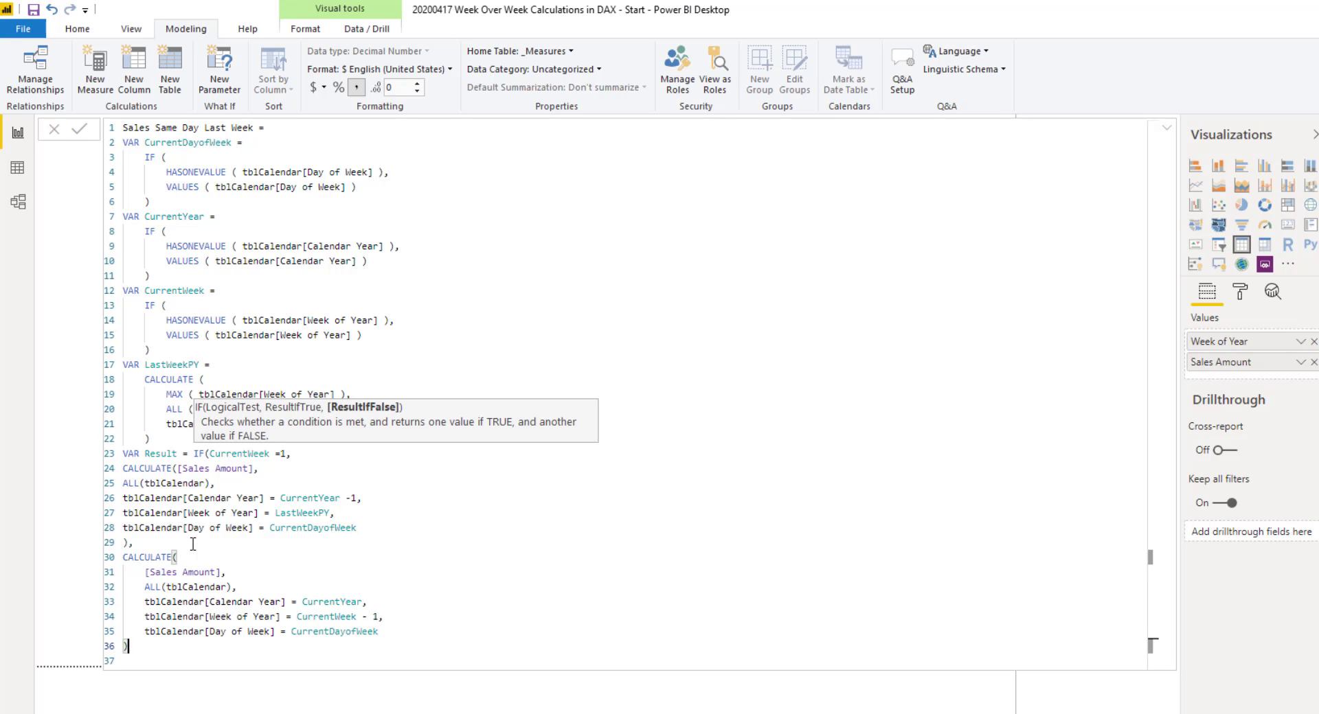
key("Return")
type(")")
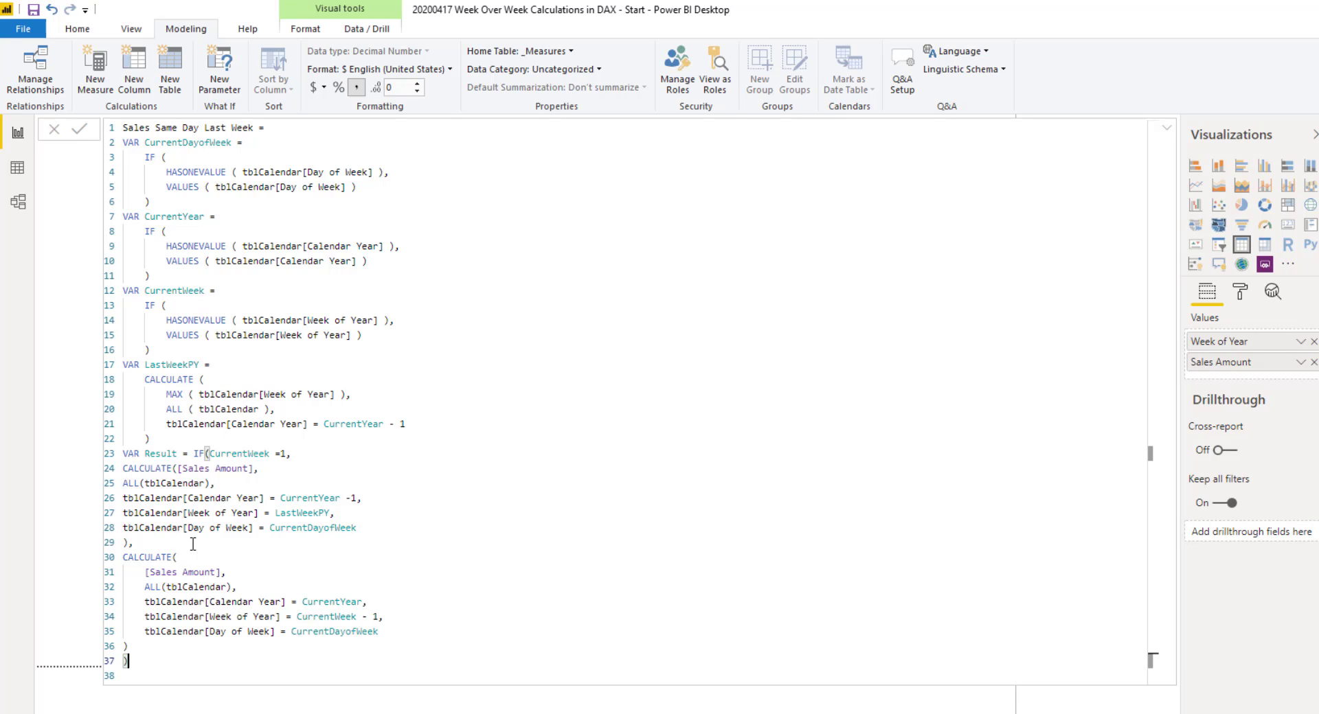
key("Return")
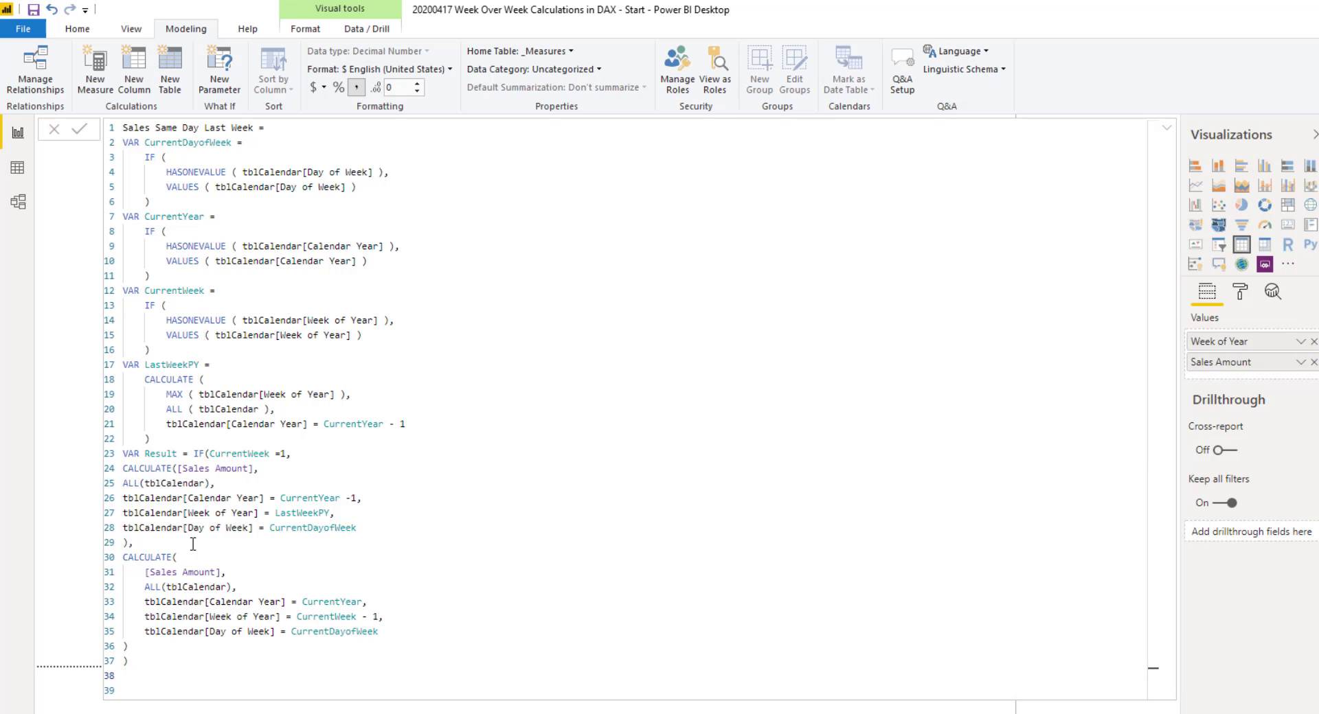
type("Return")
type(" Result")
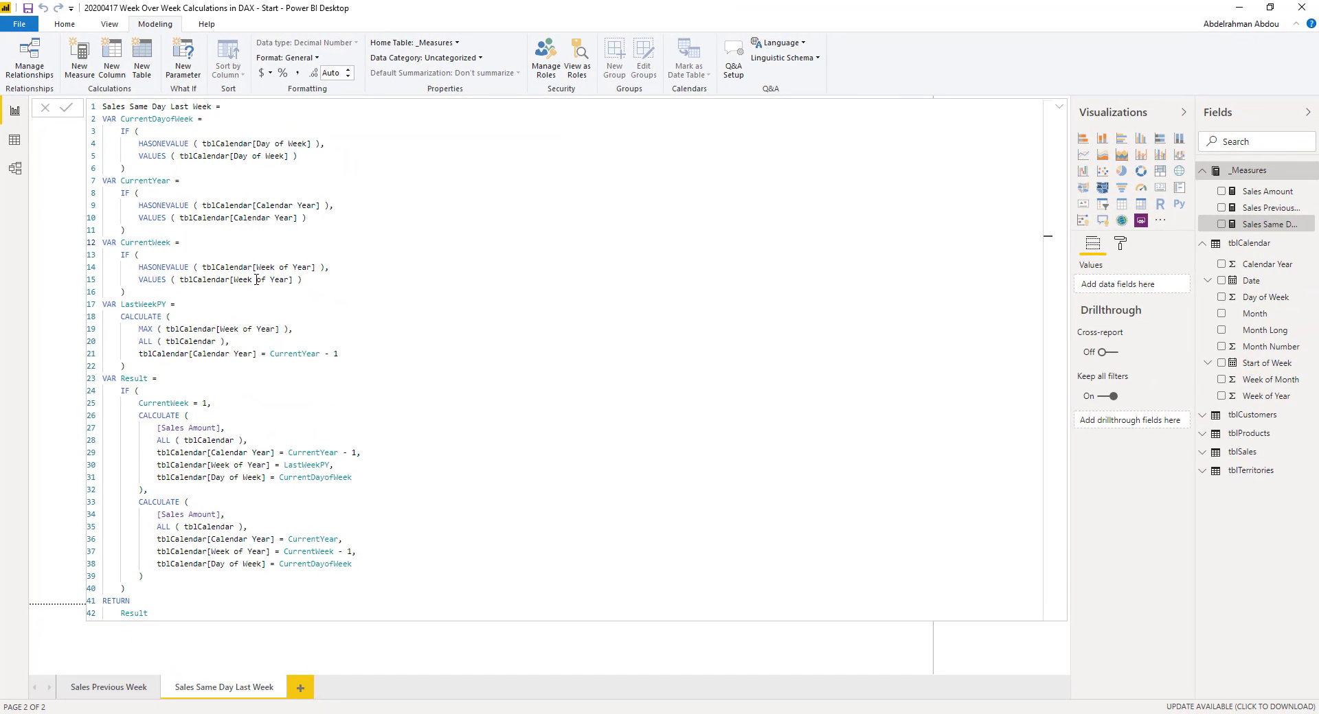
Collapse the expanded formula editor of the Sales Same Day Last Week measure to reveal the report page
left_click(302, 354)
left_click(294, 369)
left_click(1057, 110)
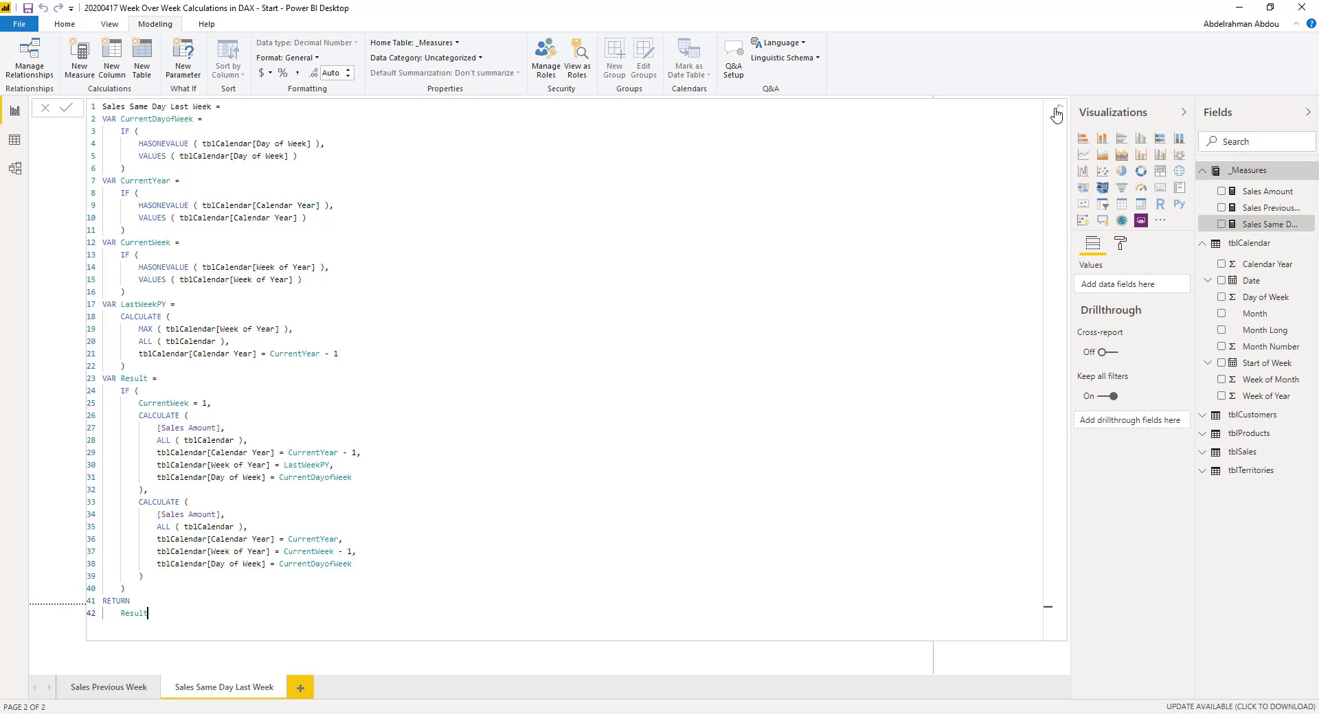
left_click(1057, 112)
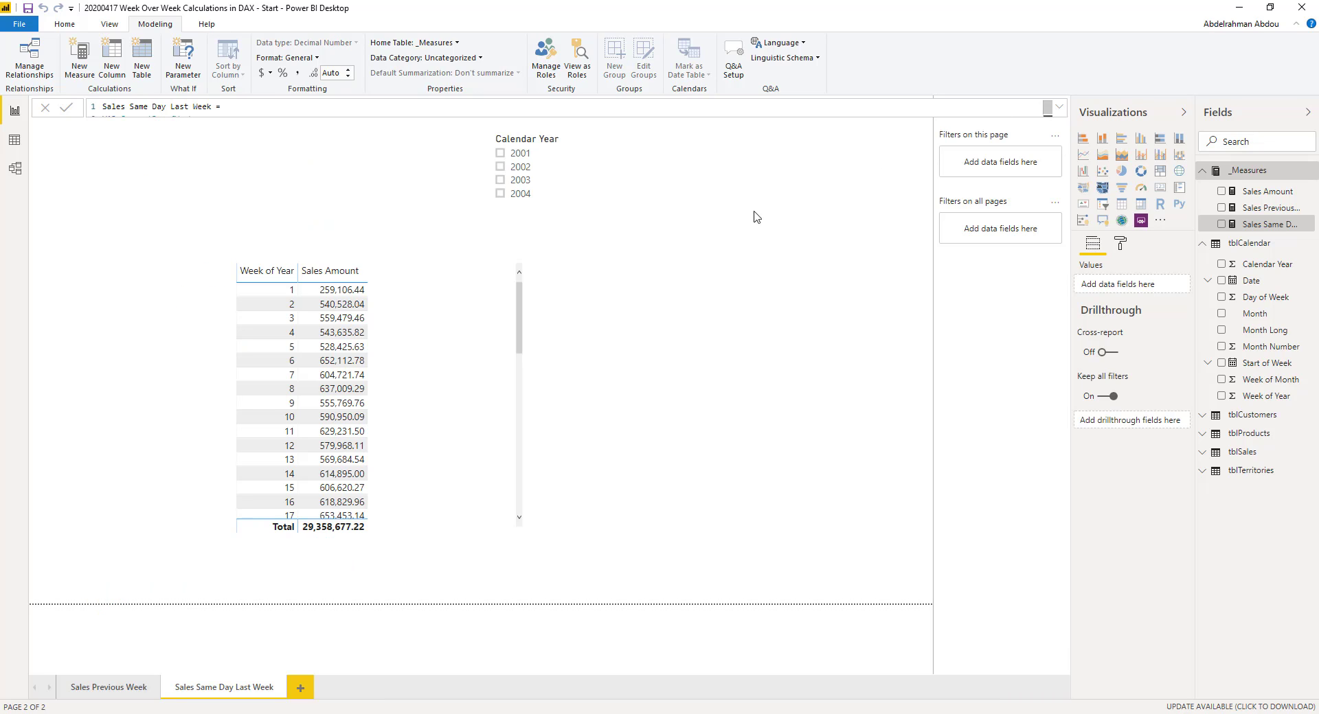
Replace Week of Year in the sales table visual with the Date field from tblCalendar
left_click(435, 371)
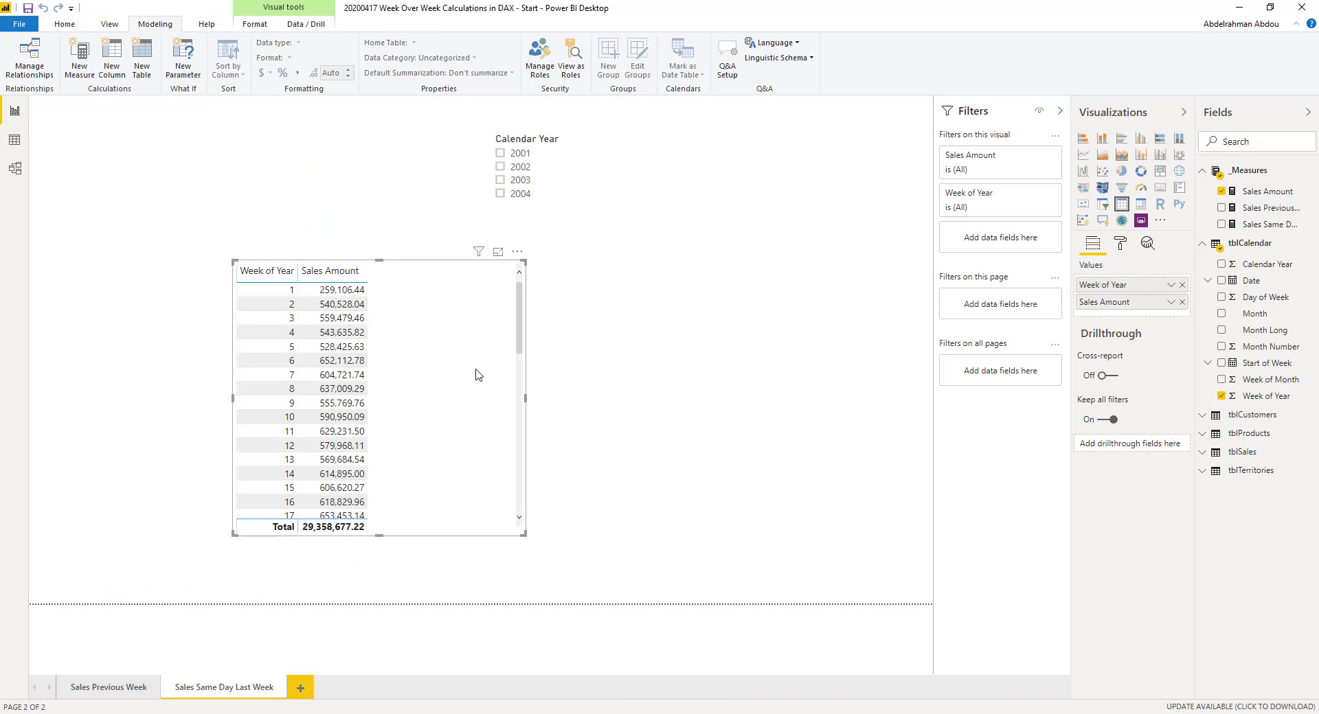
left_click(1182, 285)
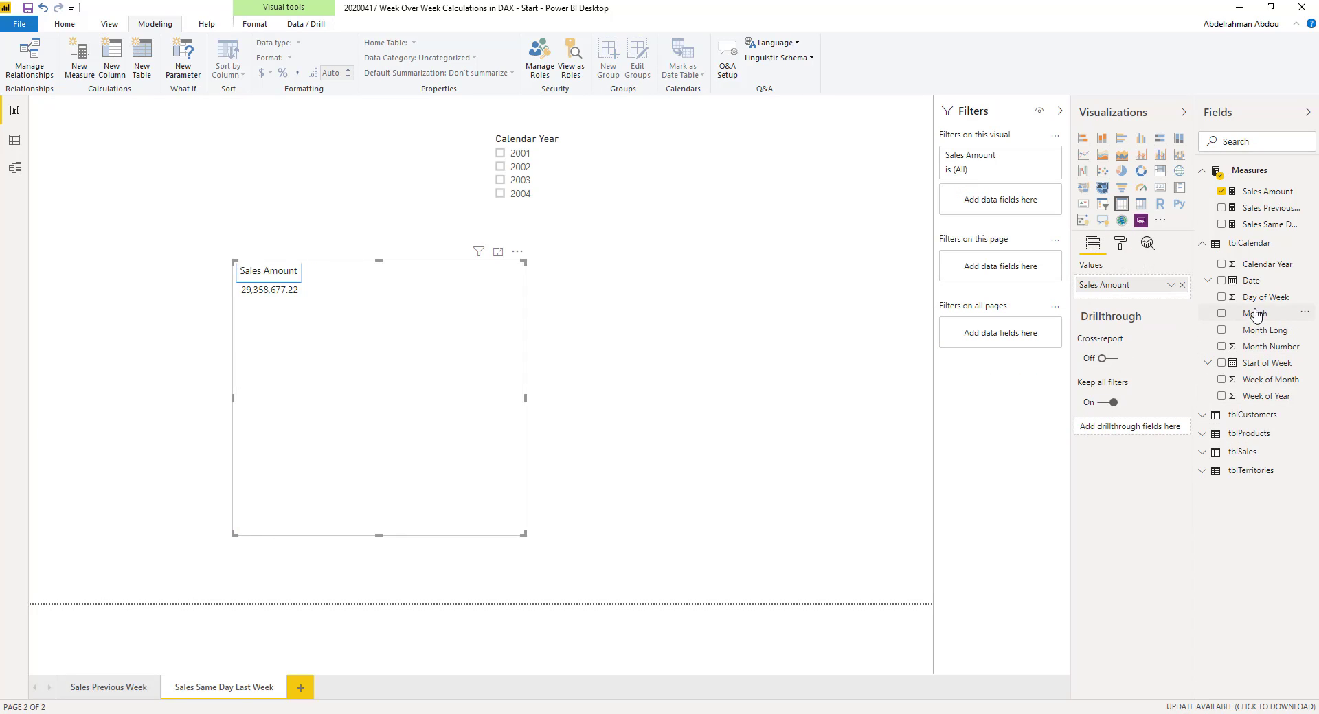
left_click_drag(1250, 281, 326, 301)
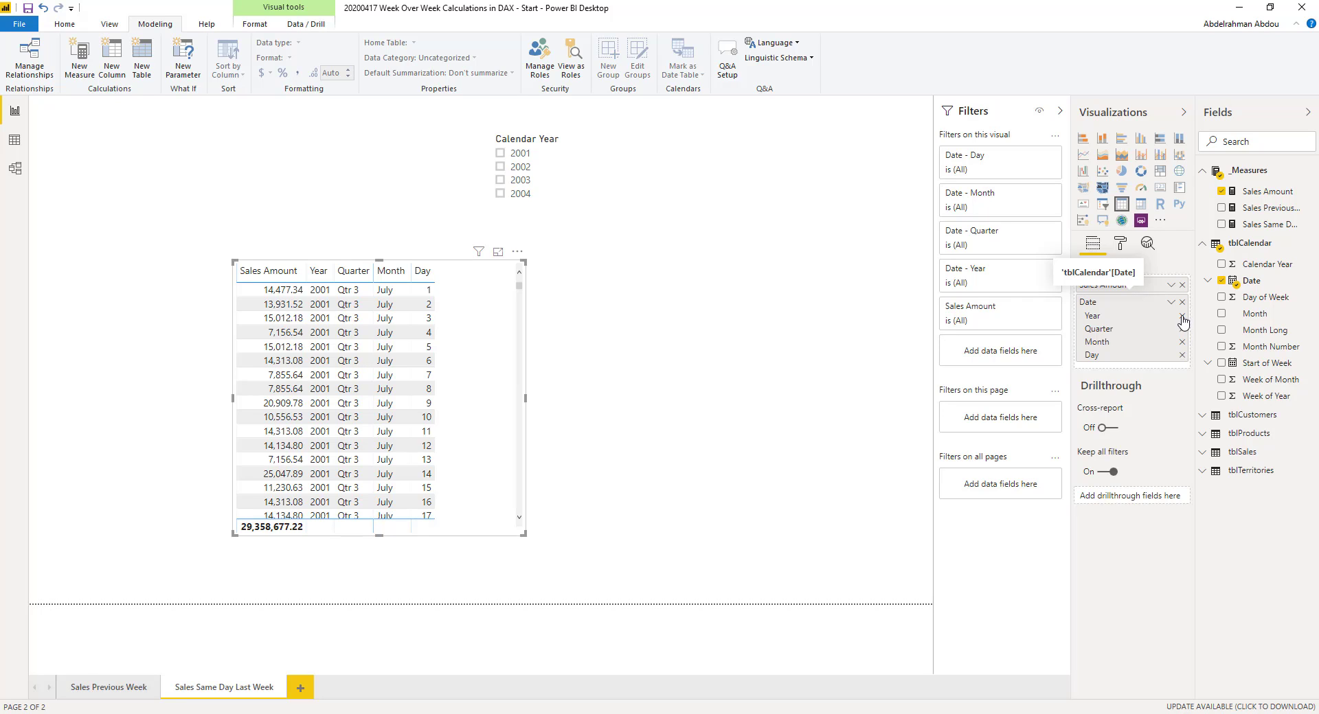
Show the table's Date field as plain dates instead of a date hierarchy and place it before Sales Amount
left_click(1170, 303)
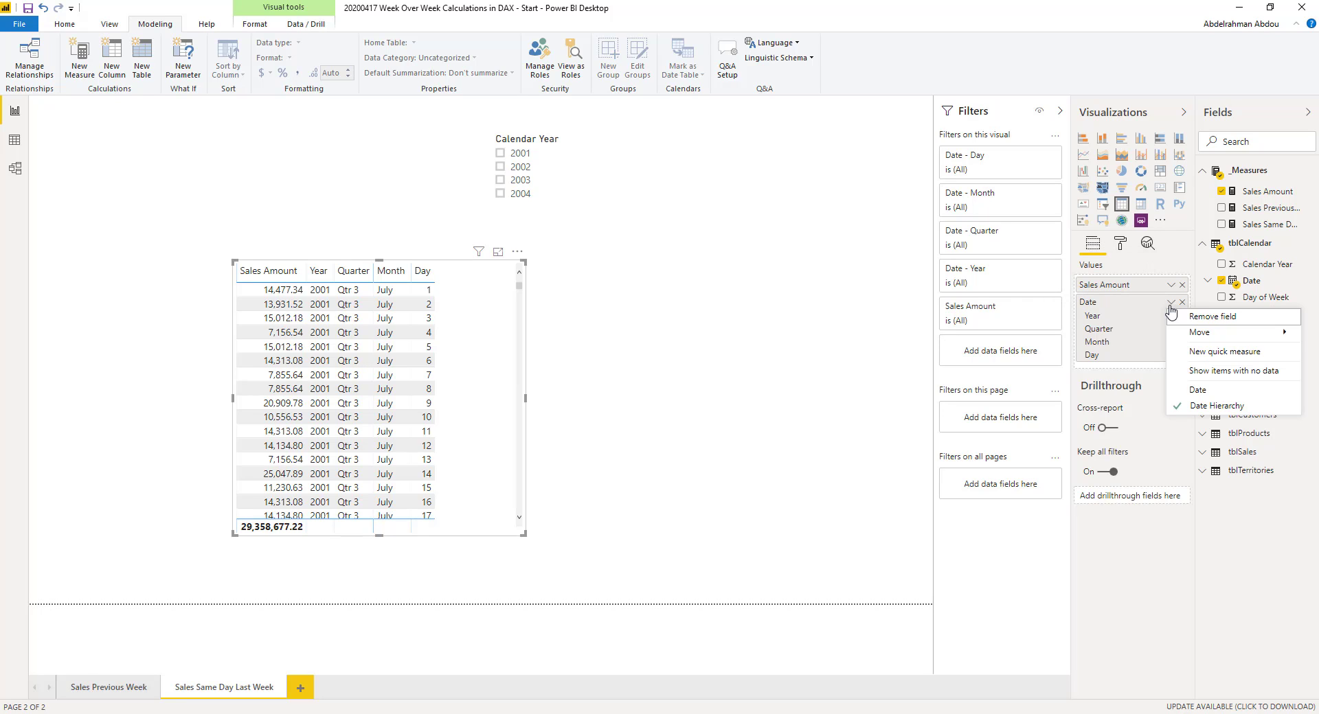
left_click(1195, 391)
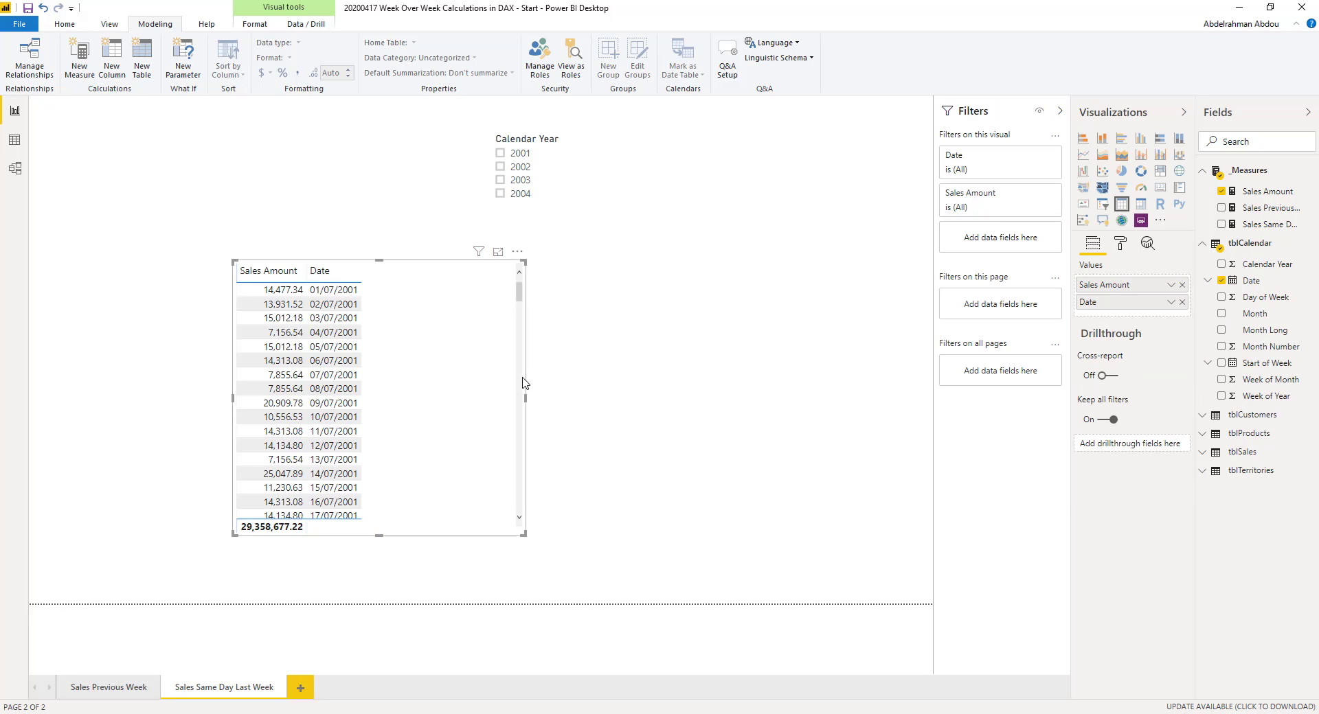
left_click_drag(1126, 302, 1120, 285)
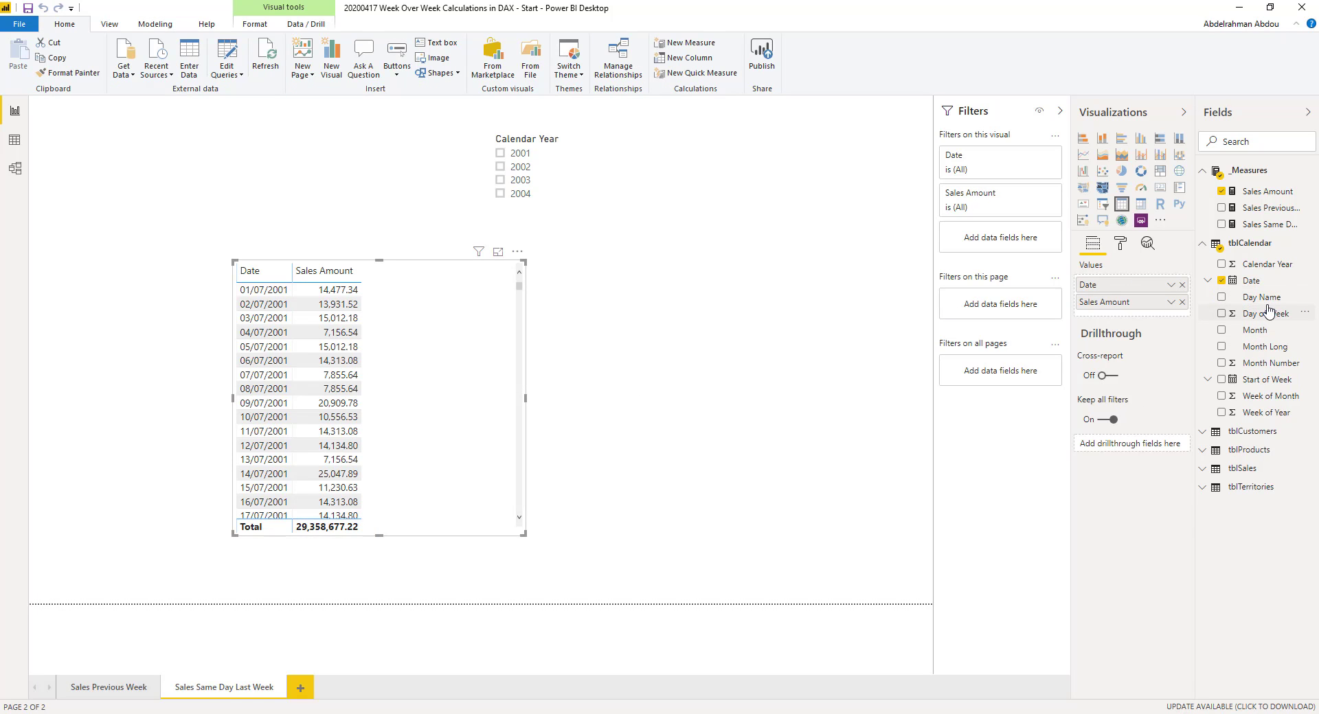
Add Day Name between Date and Sales Amount, and add the Sales Same Day Last Week measure as the table's last column
left_click_drag(1264, 300, 327, 336)
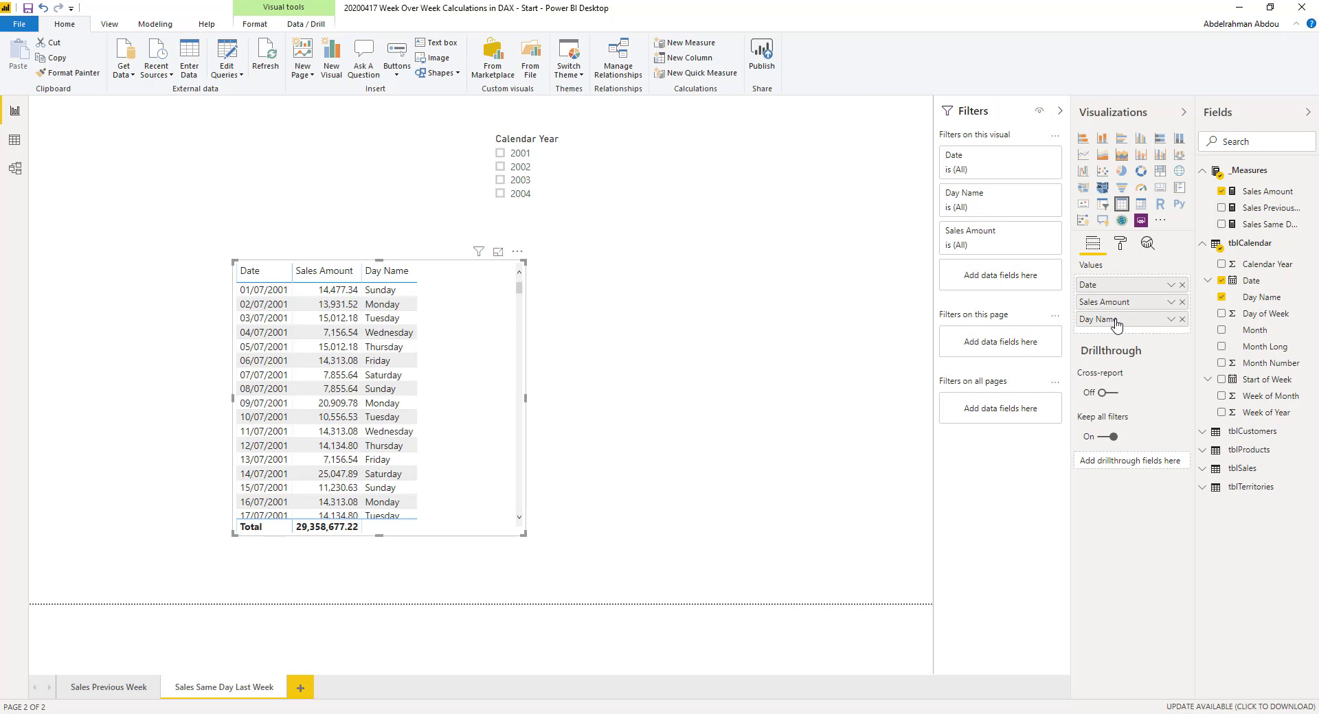
left_click_drag(1113, 319, 1118, 303)
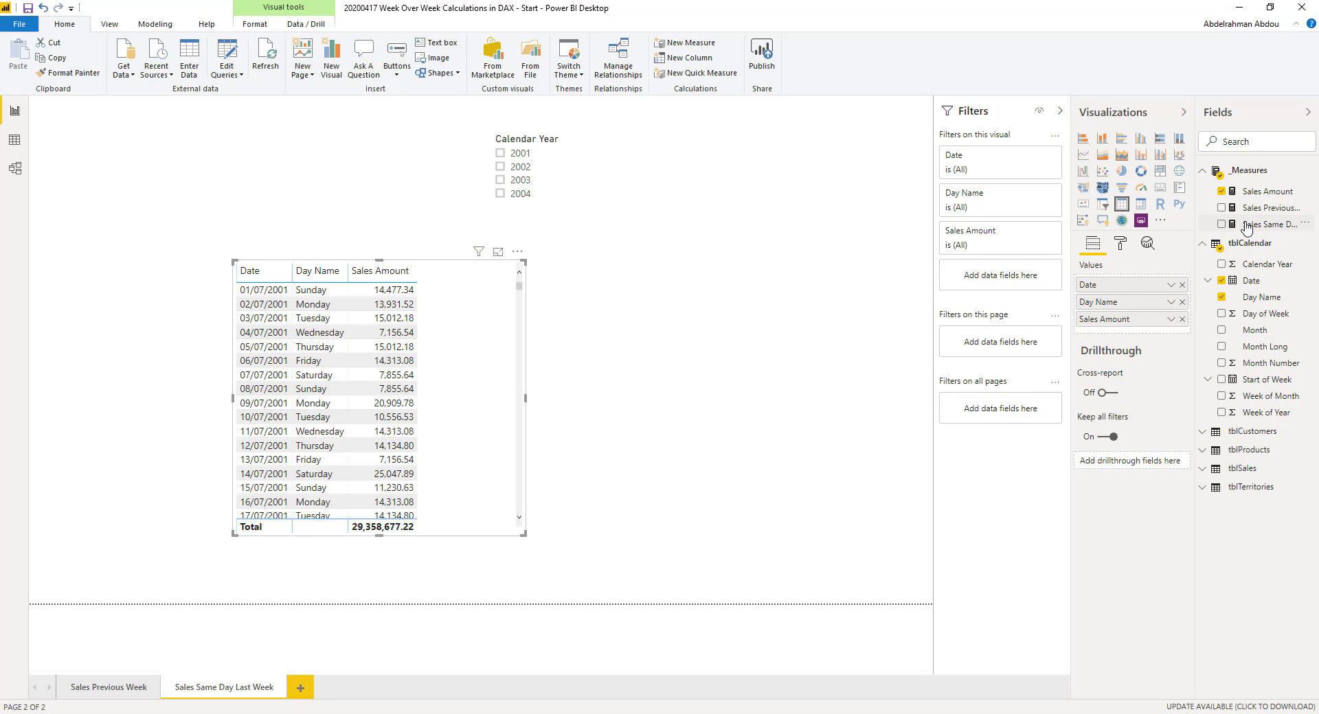
left_click_drag(1269, 226, 478, 351)
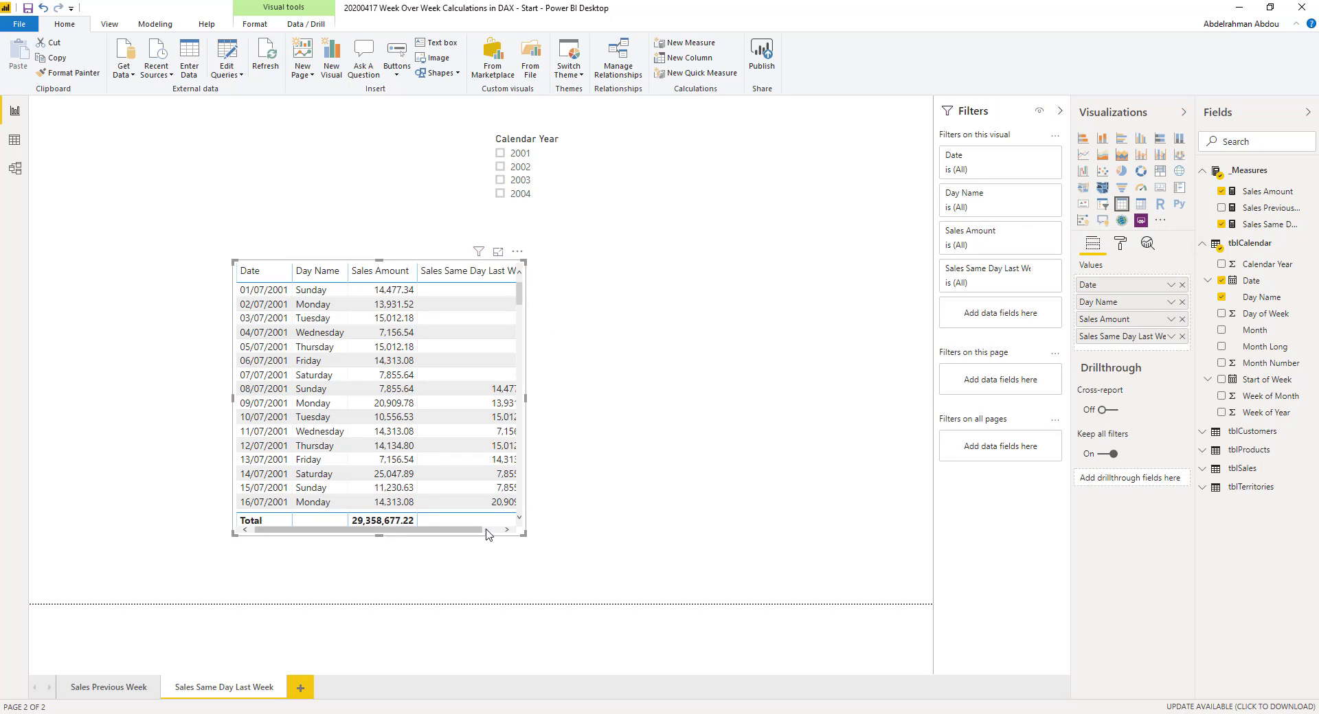
Enlarge the table visual so that the full Sales Same Day Last Week column fits, and look over its rows
left_click_drag(474, 531, 673, 574)
left_click(680, 582)
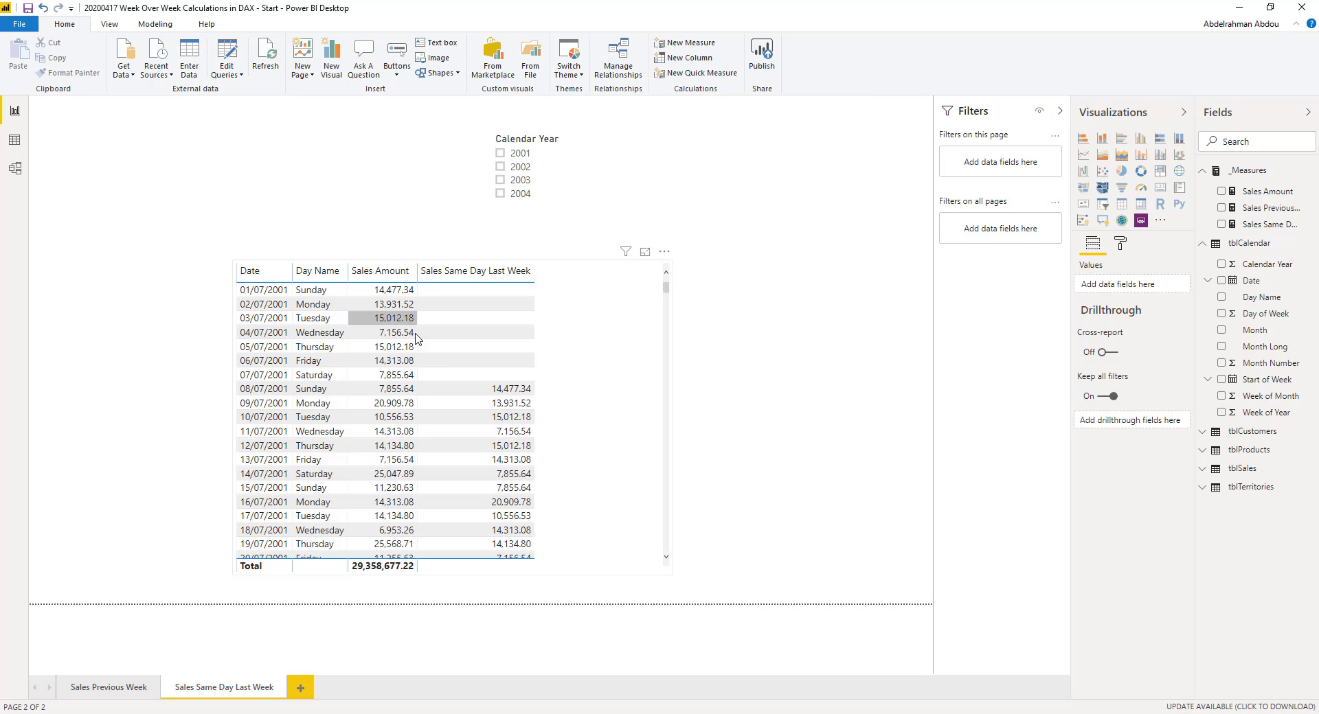
scroll(488, 337, "down", 3)
scroll(489, 481, "up", 3)
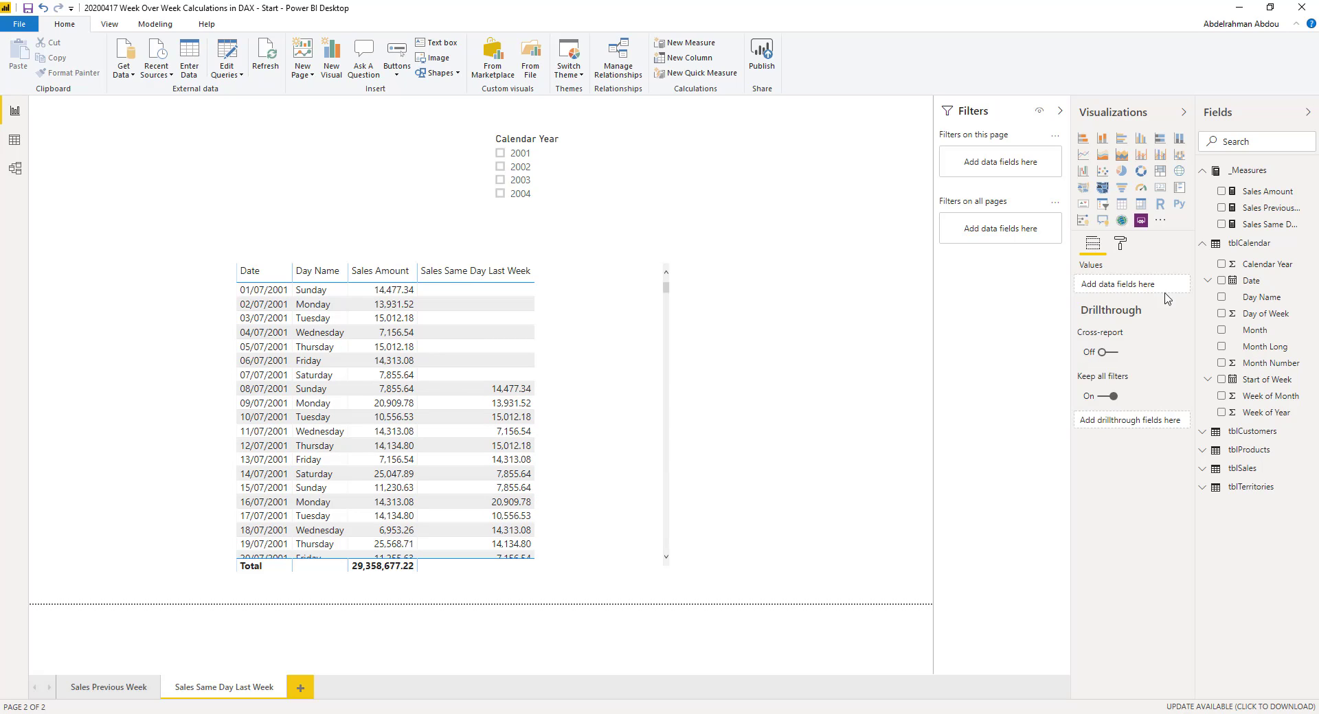
Format the Sales Same Day Last Week measure as $ English (United States) currency with 0 decimal places
left_click(1268, 225)
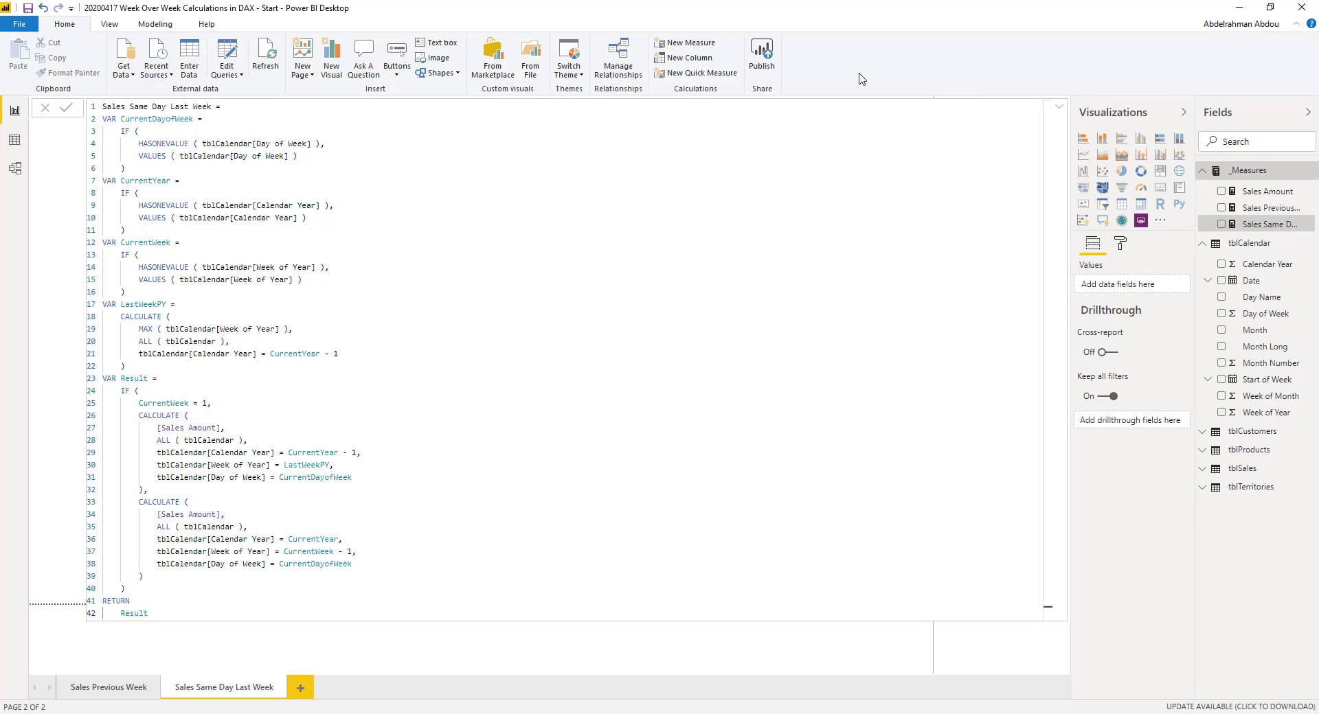
left_click(155, 24)
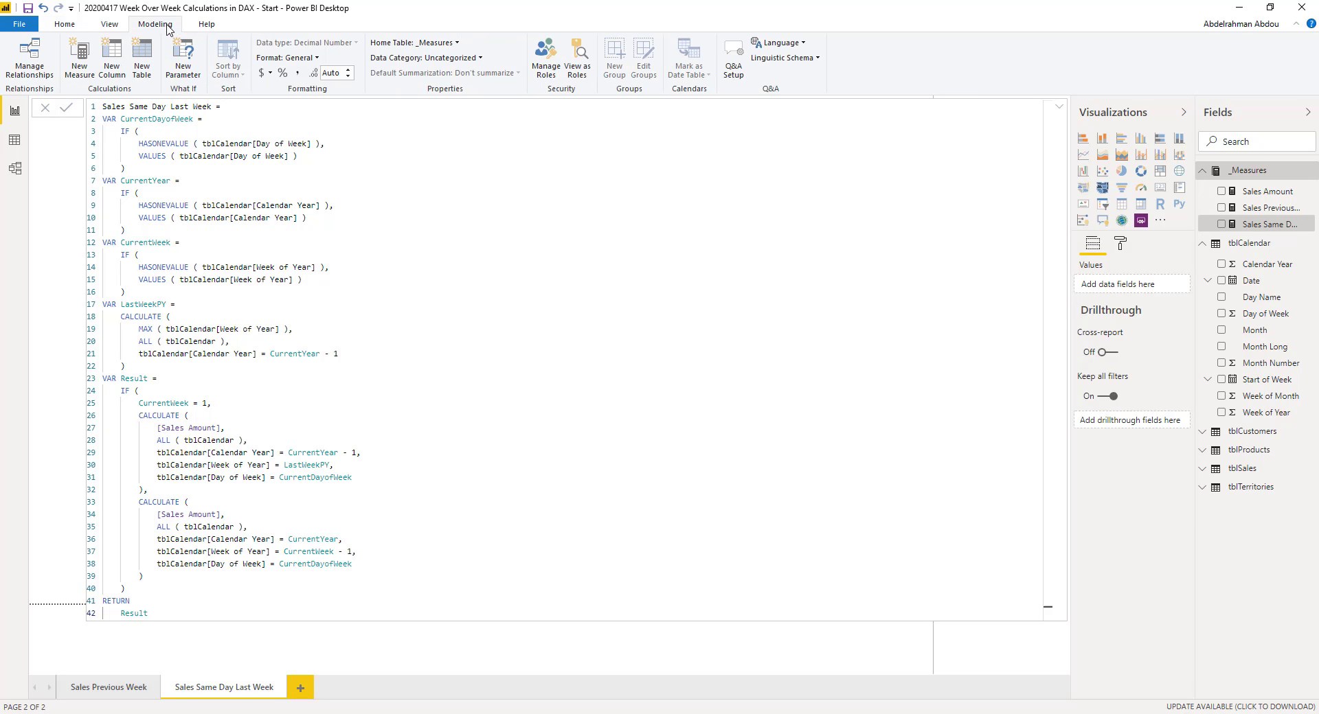
left_click(270, 73)
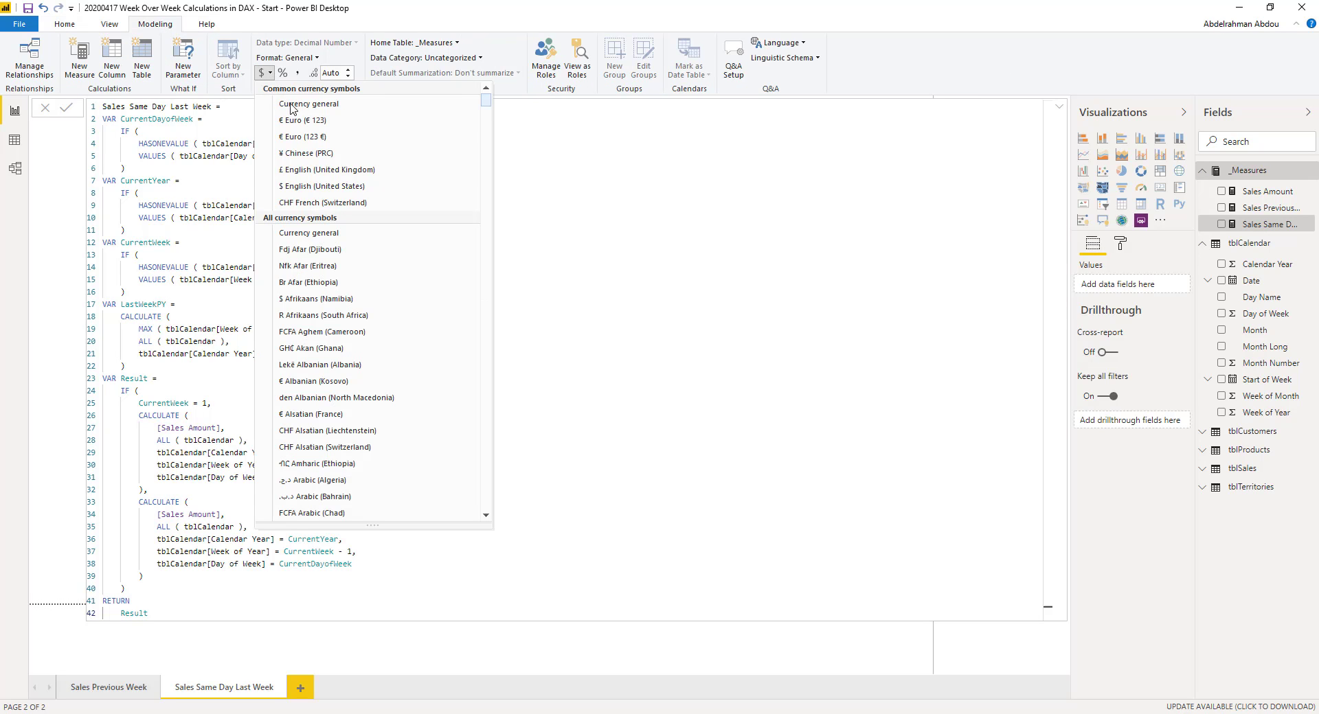
left_click(342, 186)
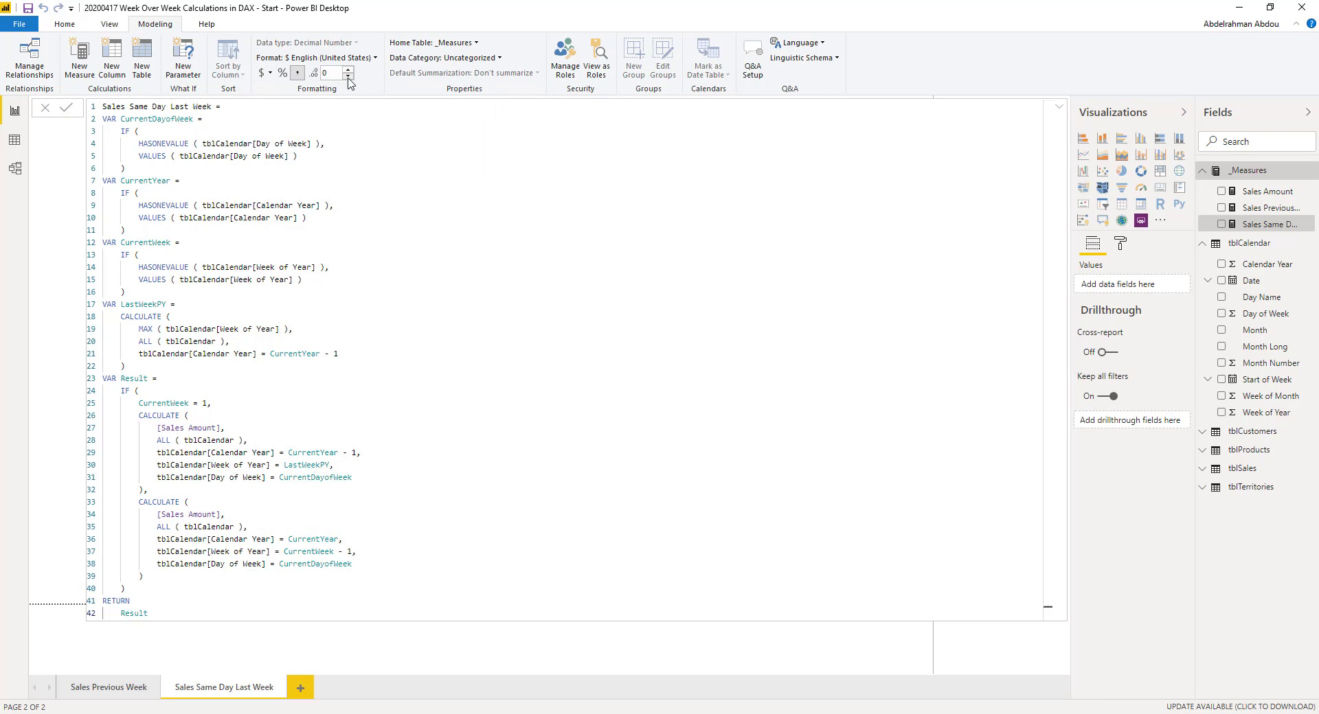
left_click(1058, 111)
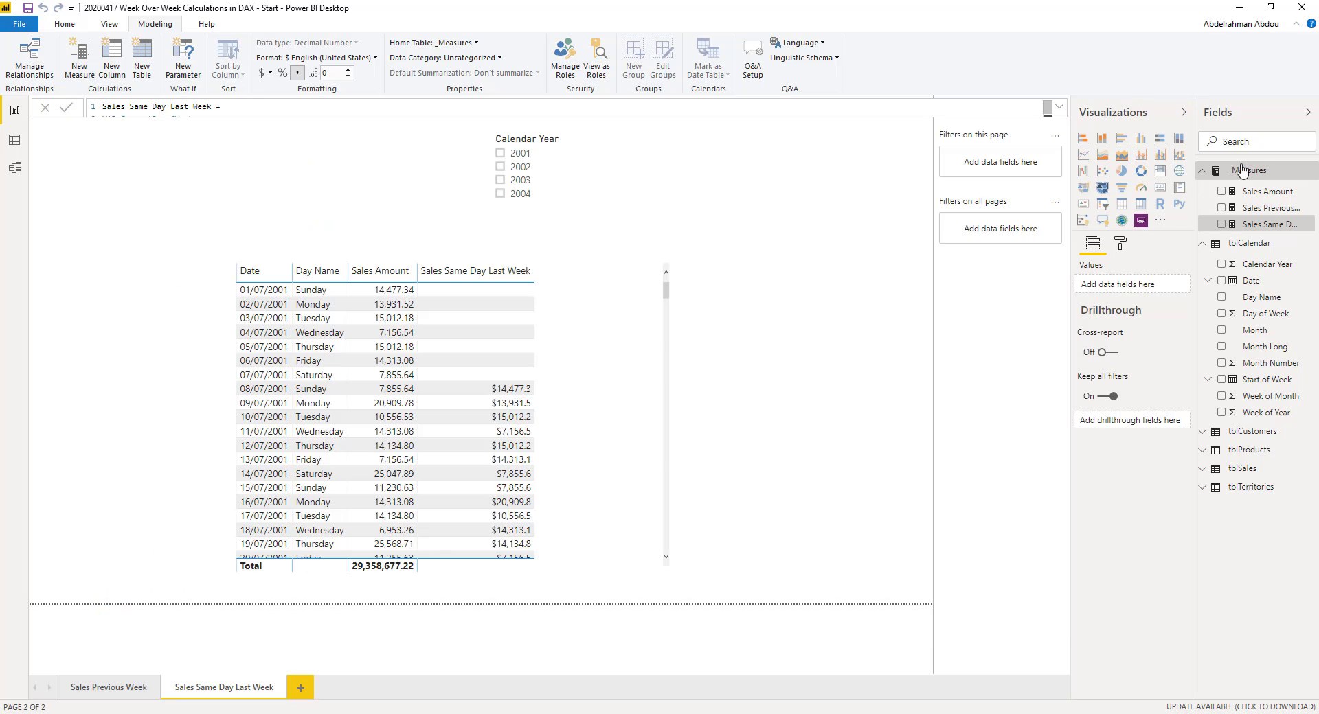
Format the Sales Previous Week measure as $ English (United States) with 0 decimal places, and recheck the Sales Same Day Last Week format
left_click(1264, 210)
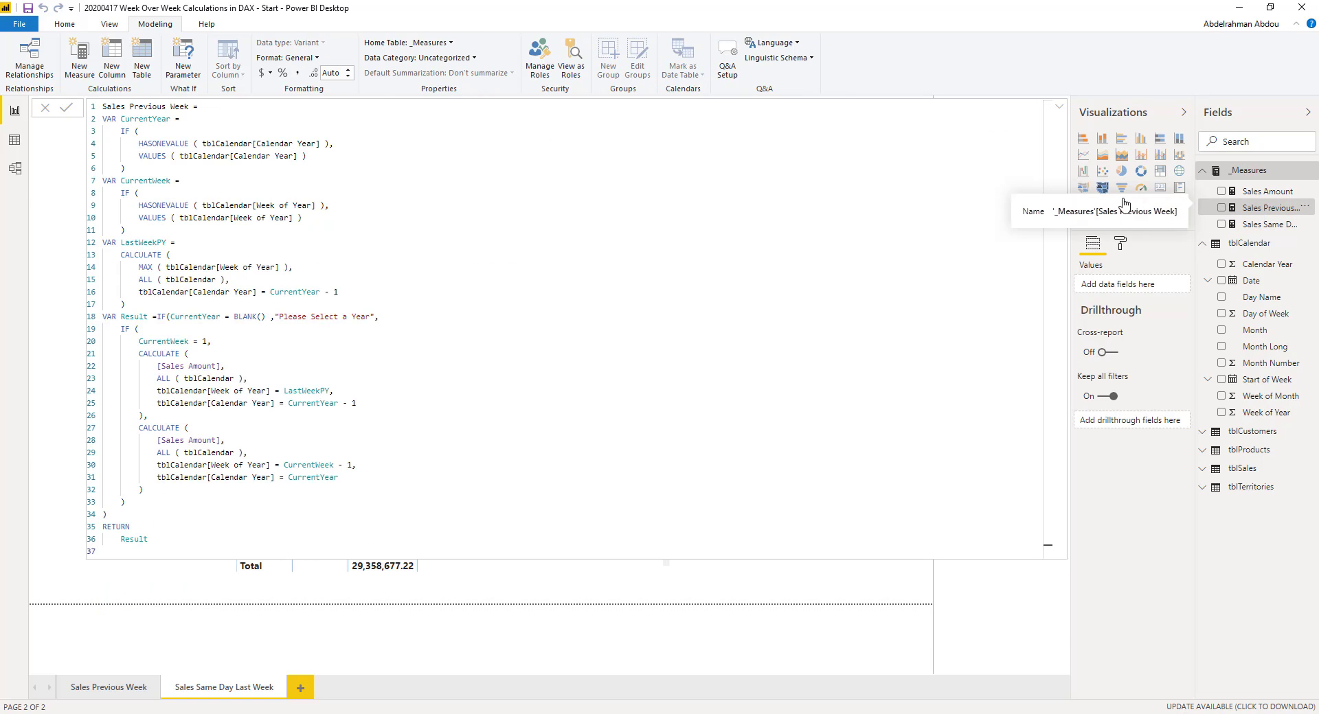
left_click(270, 73)
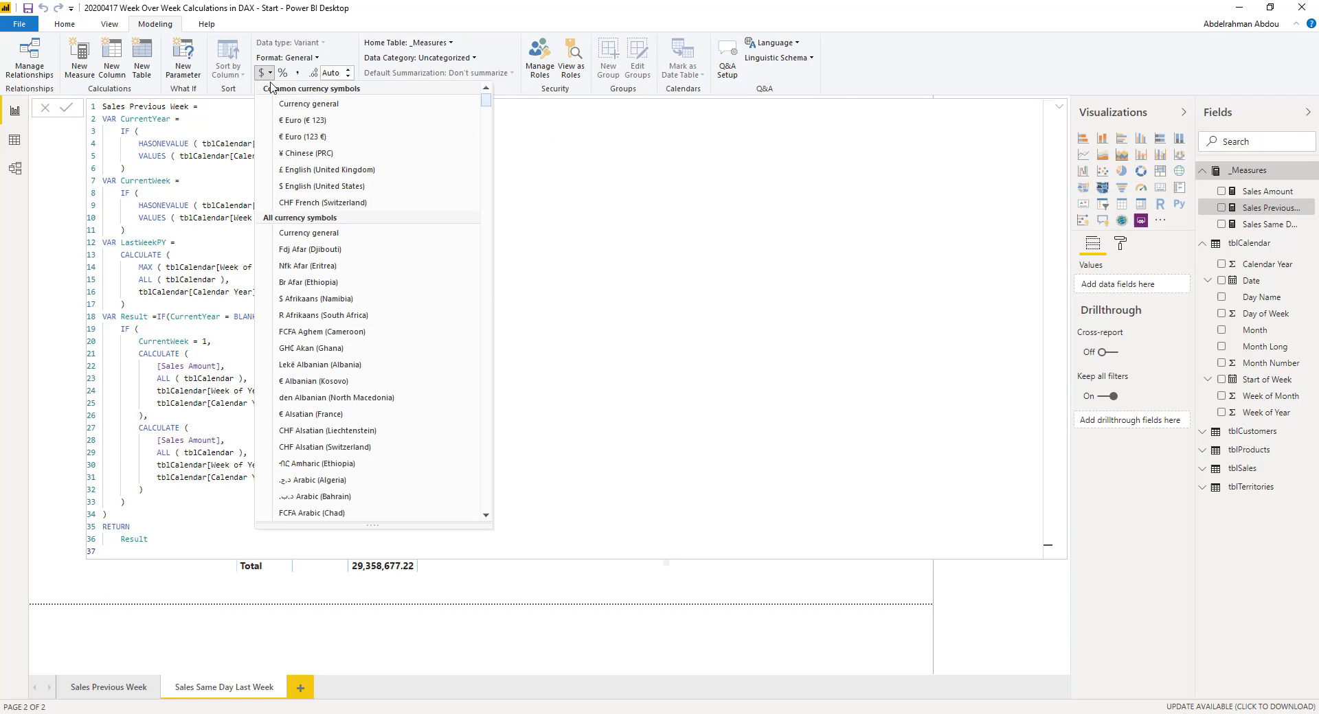
left_click(316, 186)
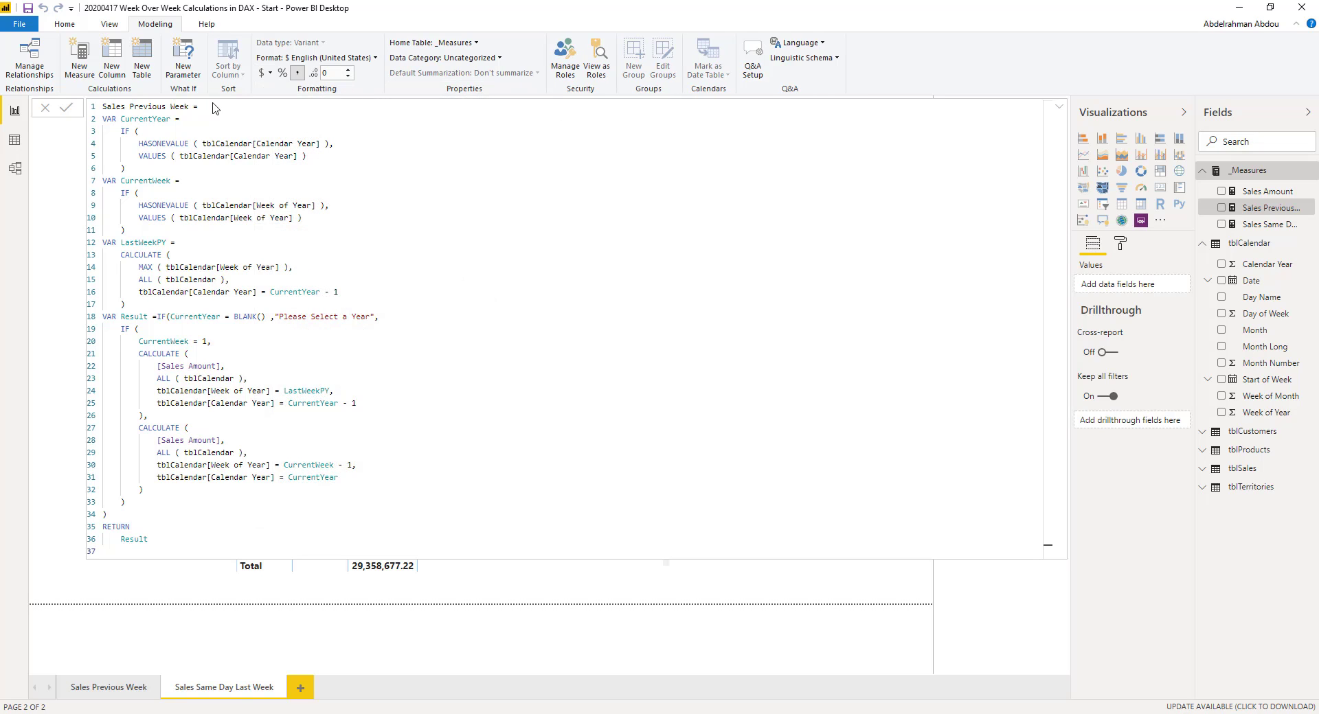
left_click(1062, 109)
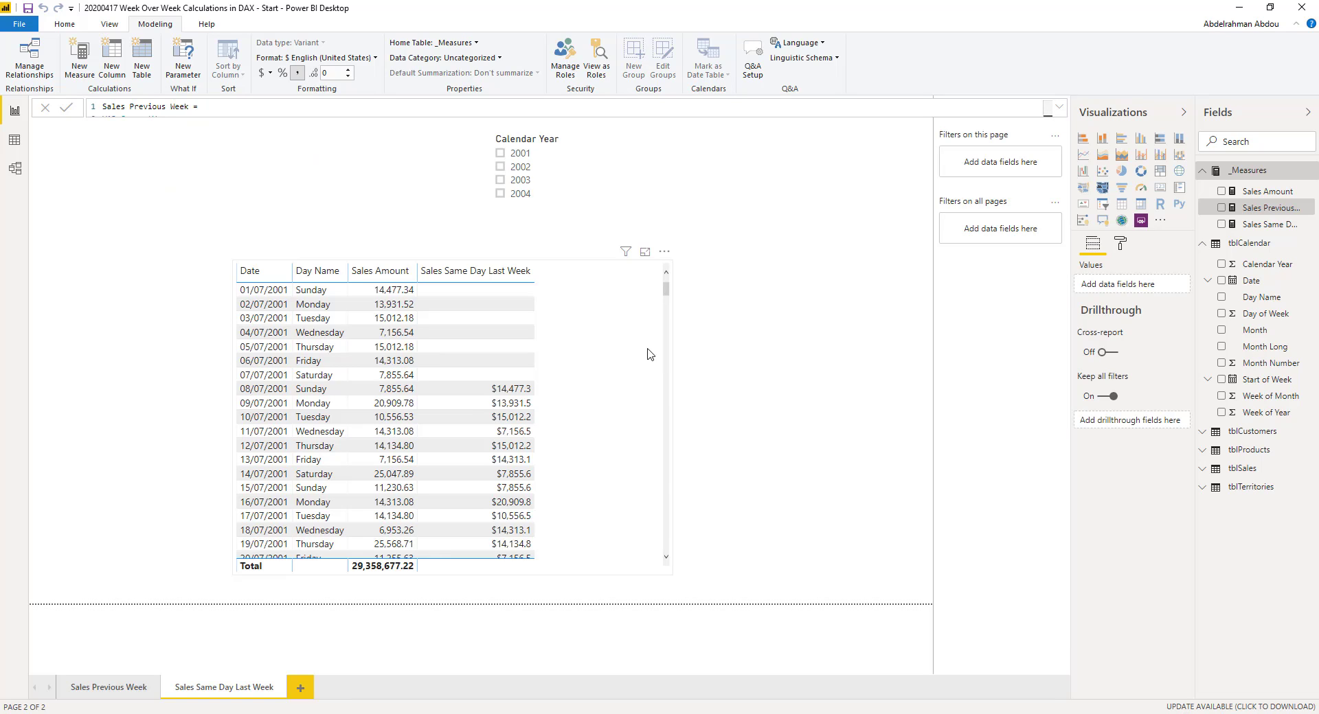
left_click(1260, 226)
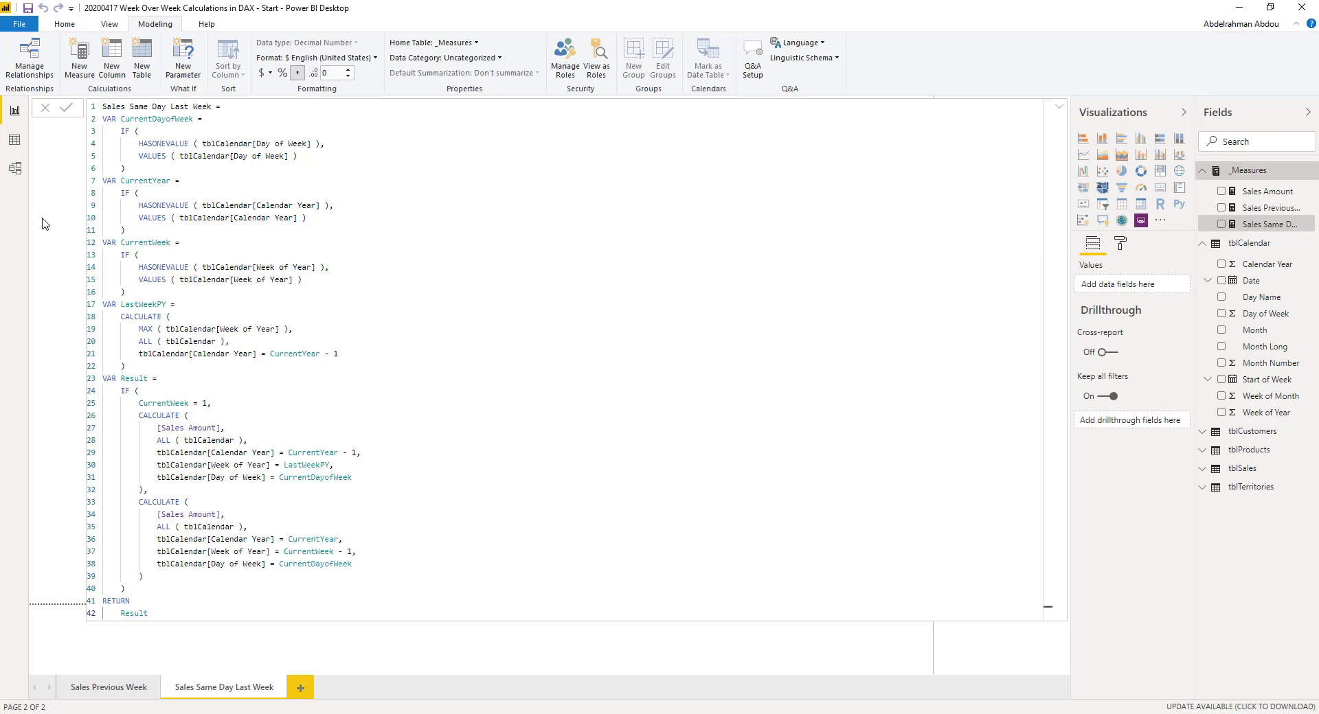
left_click(1058, 110)
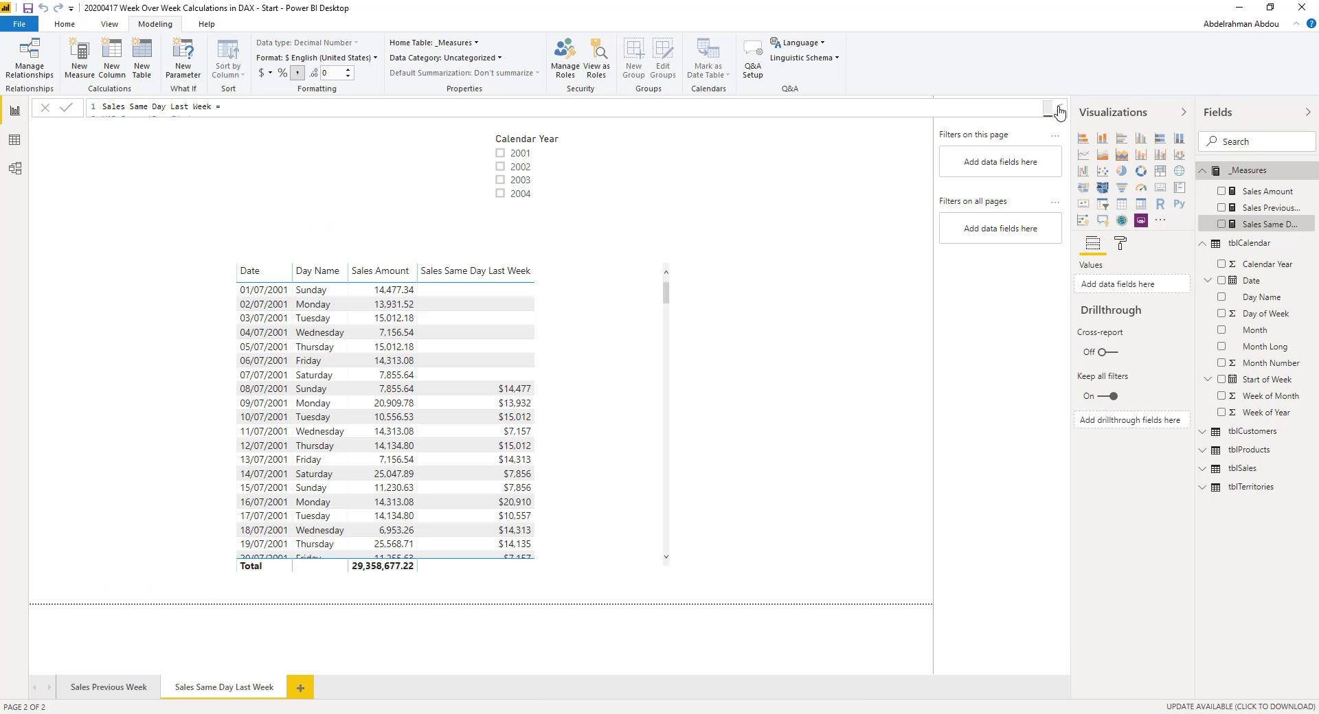
Format the Sales Amount measure as $ English (United States) currency with 0 decimal places
left_click(1247, 194)
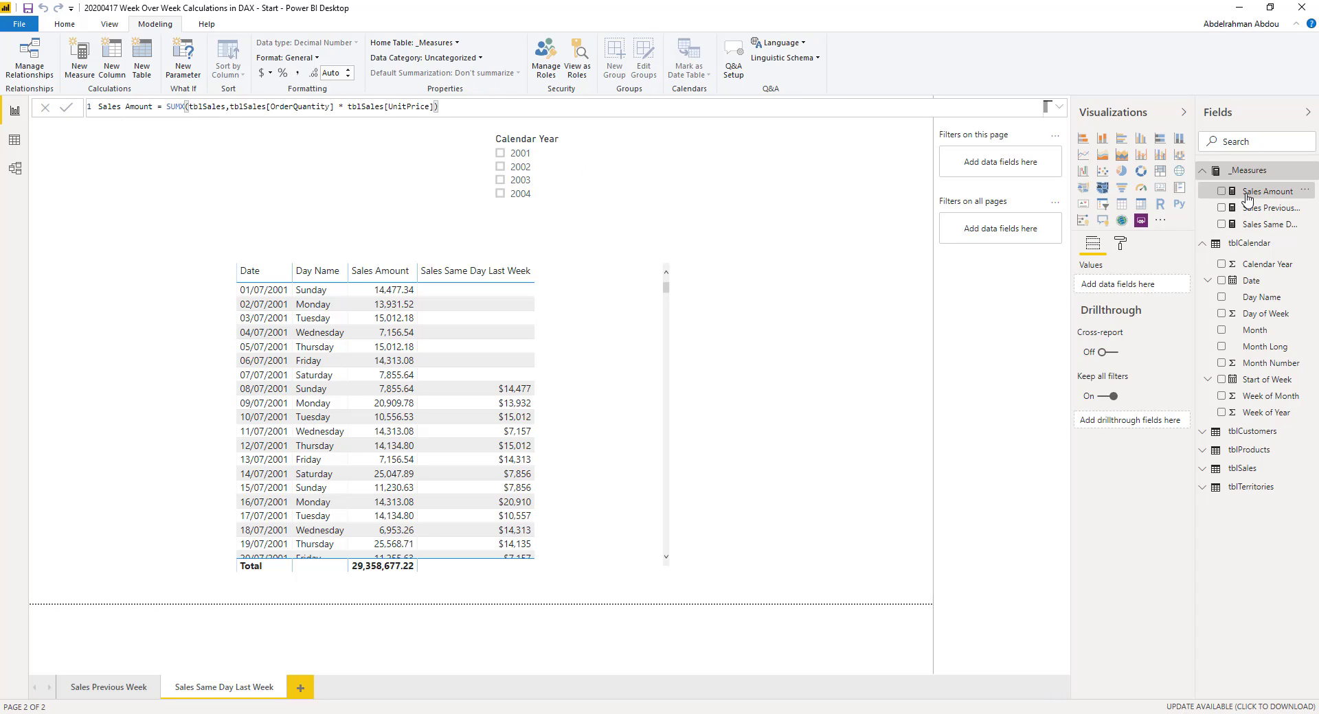
left_click(267, 73)
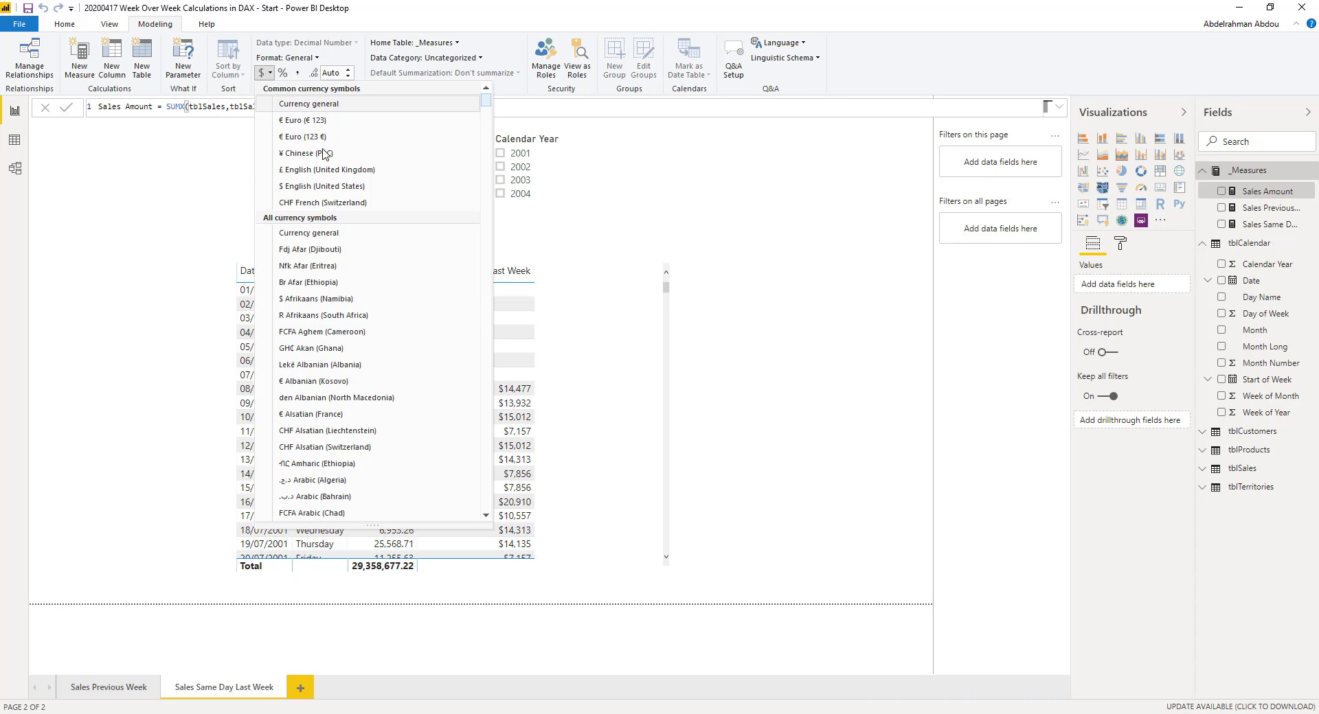
left_click(323, 182)
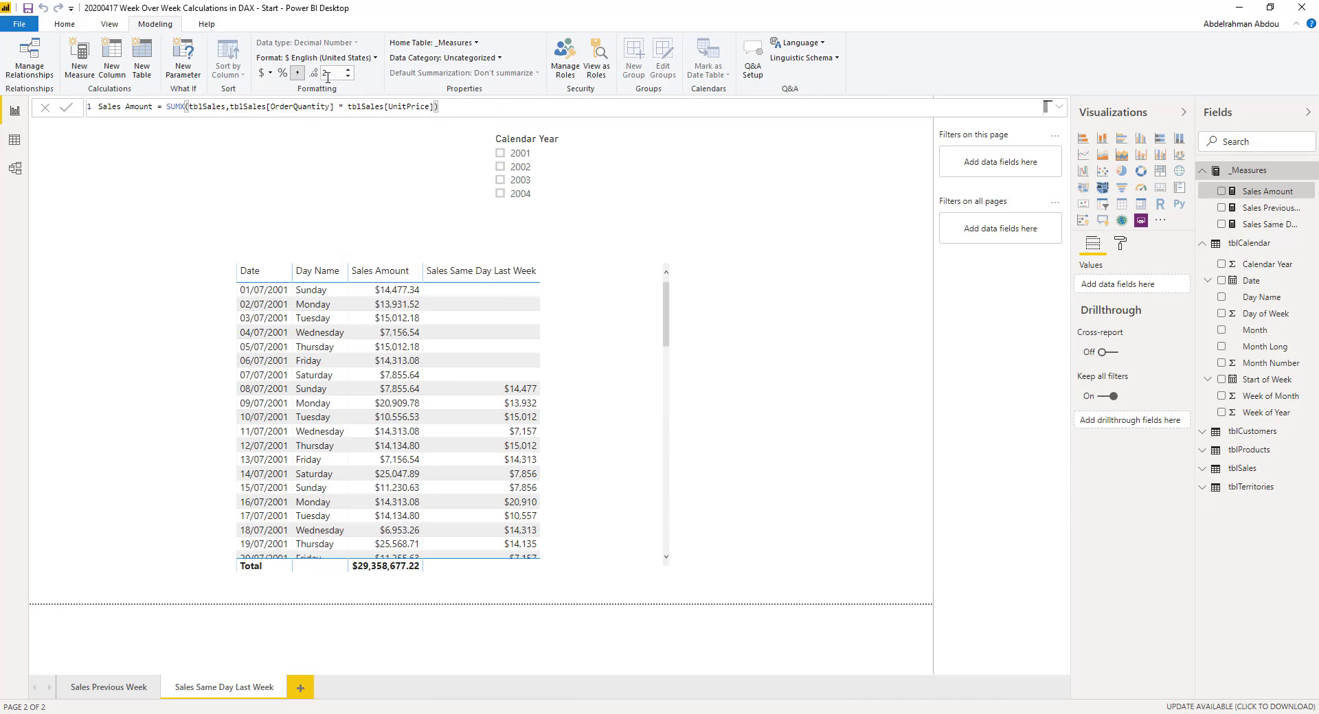
left_click(349, 77)
left_click(633, 320)
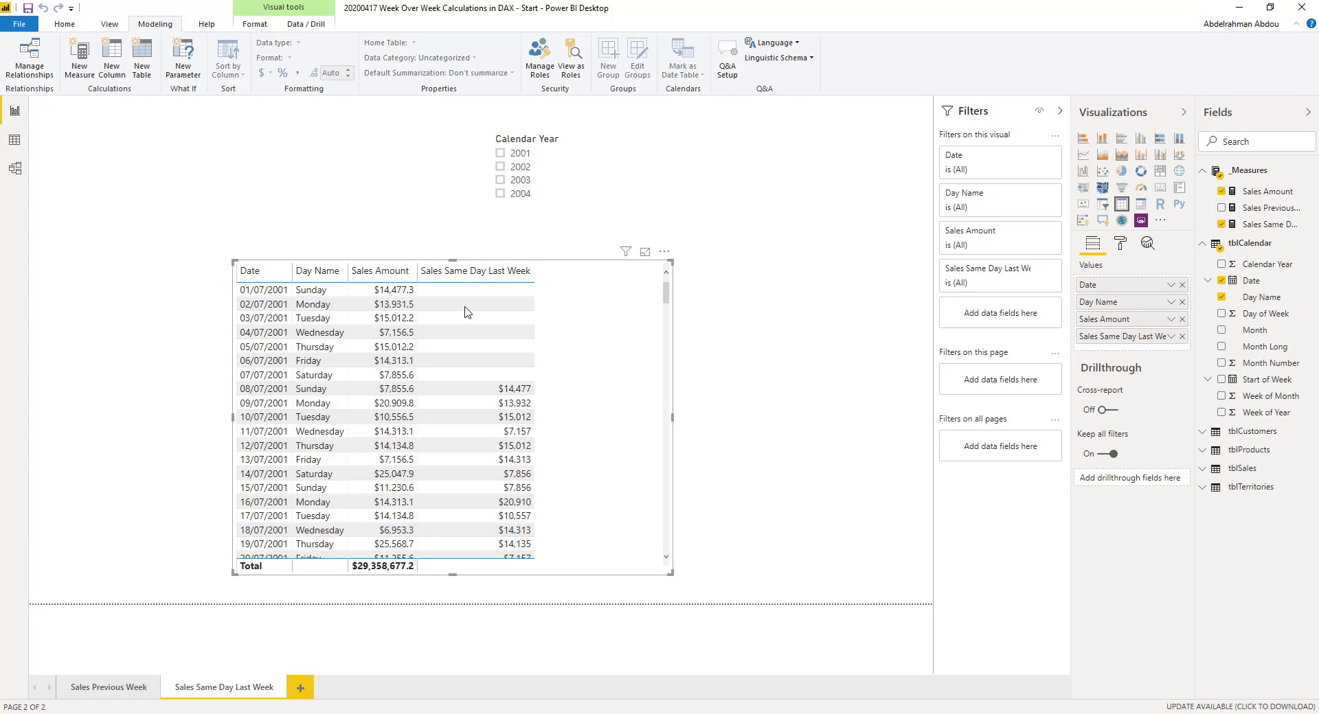
left_click(1255, 197)
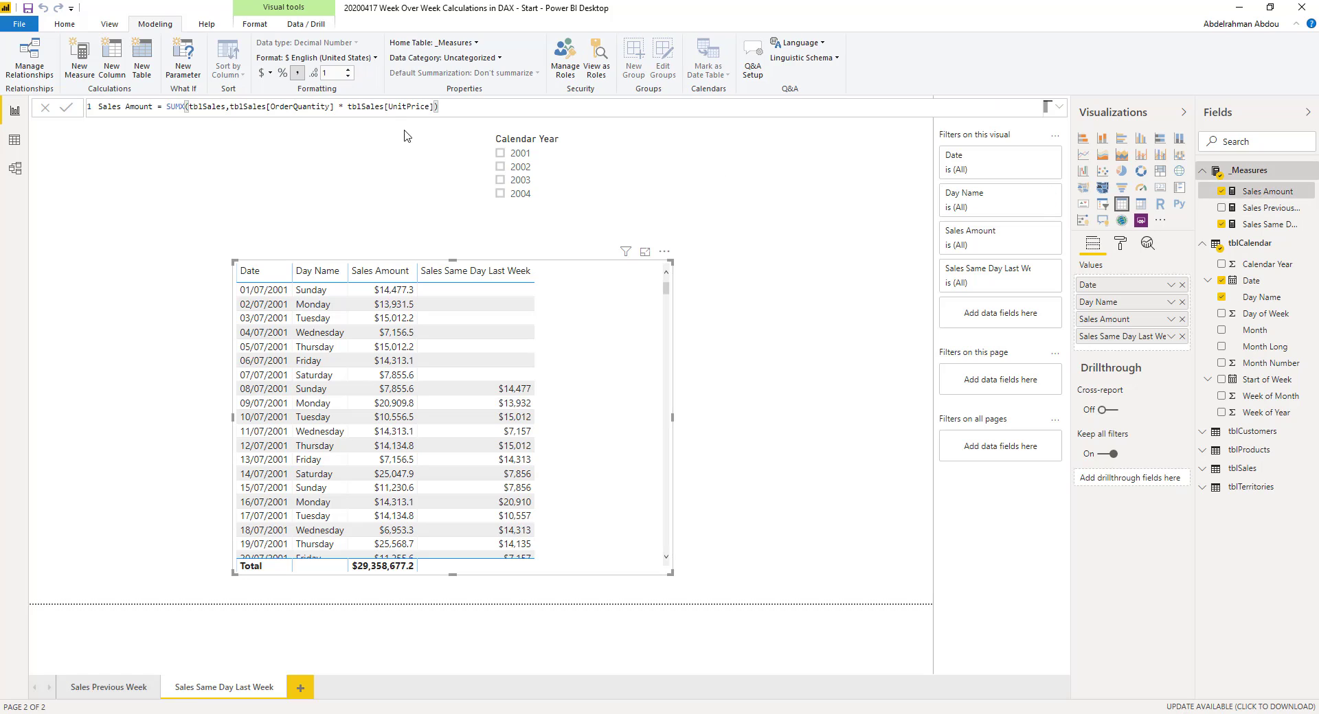
left_click(321, 197)
Compare Sales Same Day Last Week with the Sales Amount of seven days earlier throughout the table's 2001 rows
scroll(525, 378, "down", 3)
scroll(525, 379, "up", 3)
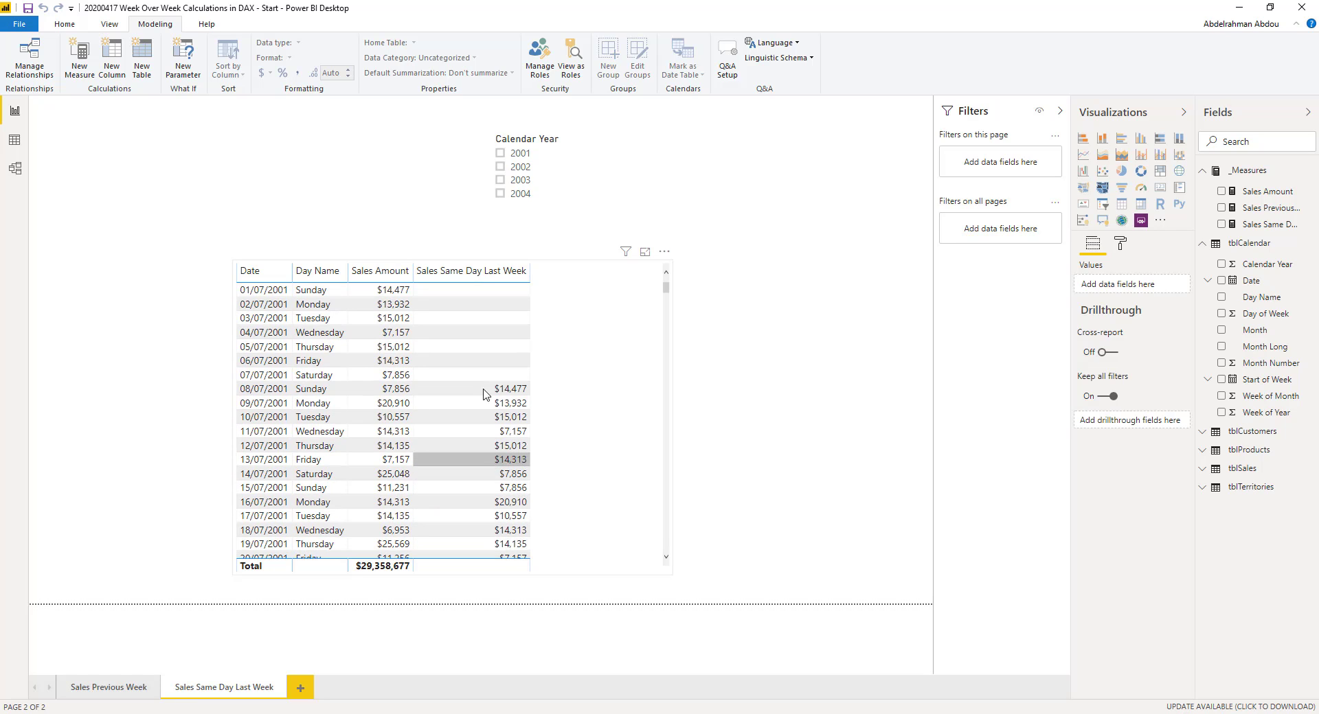
scroll(532, 416, "down", 1)
scroll(533, 415, "down", 5)
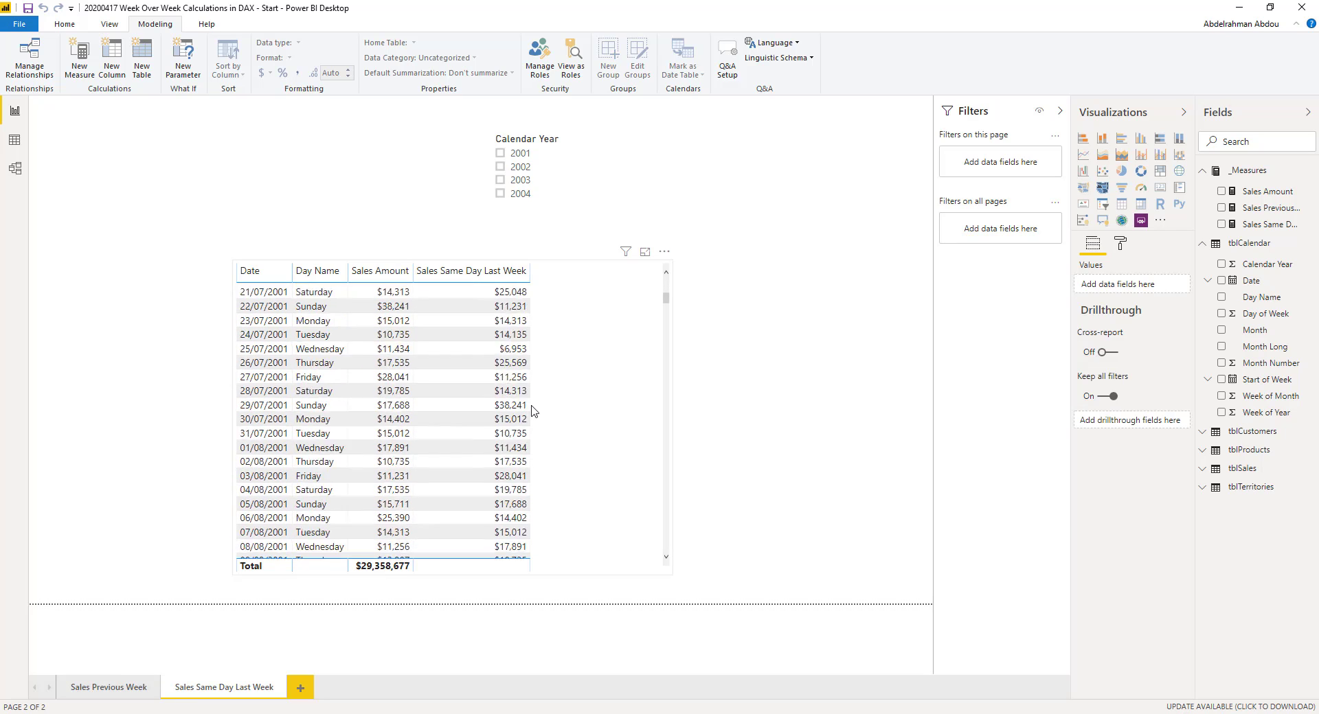
scroll(491, 371, "down", 4)
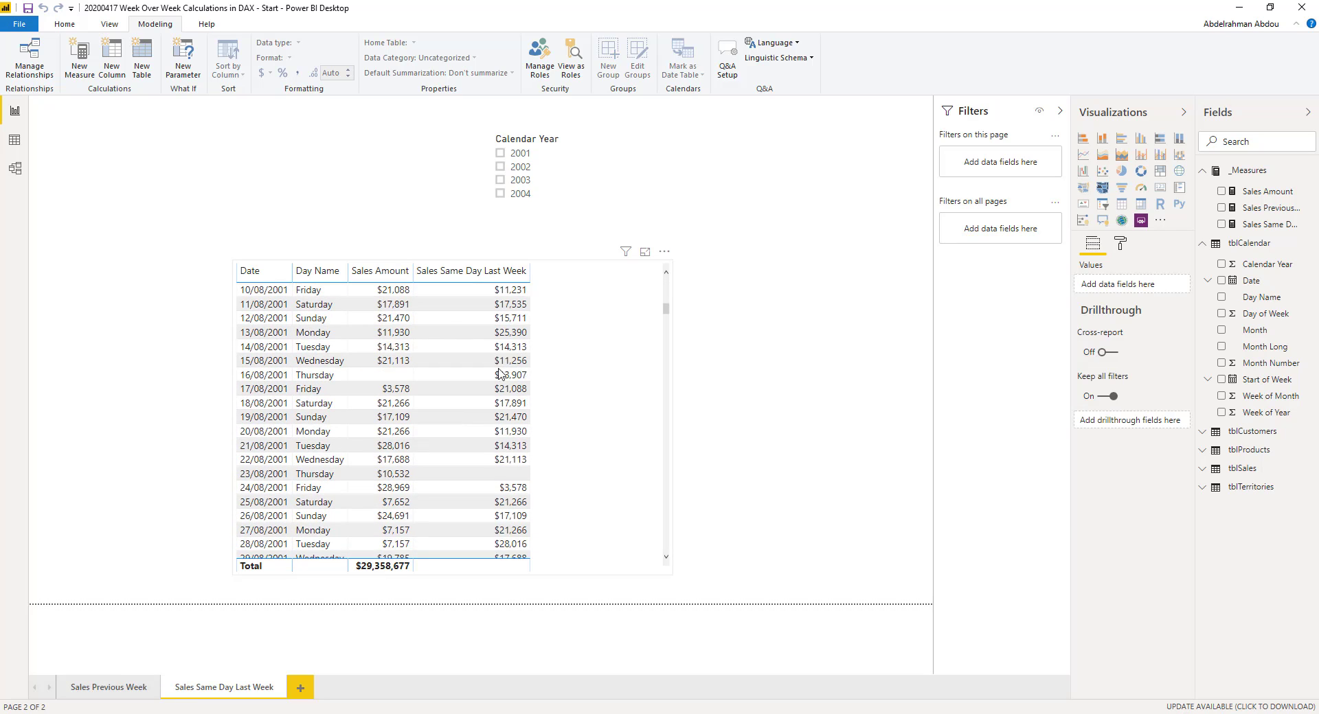
scroll(494, 371, "down", 20)
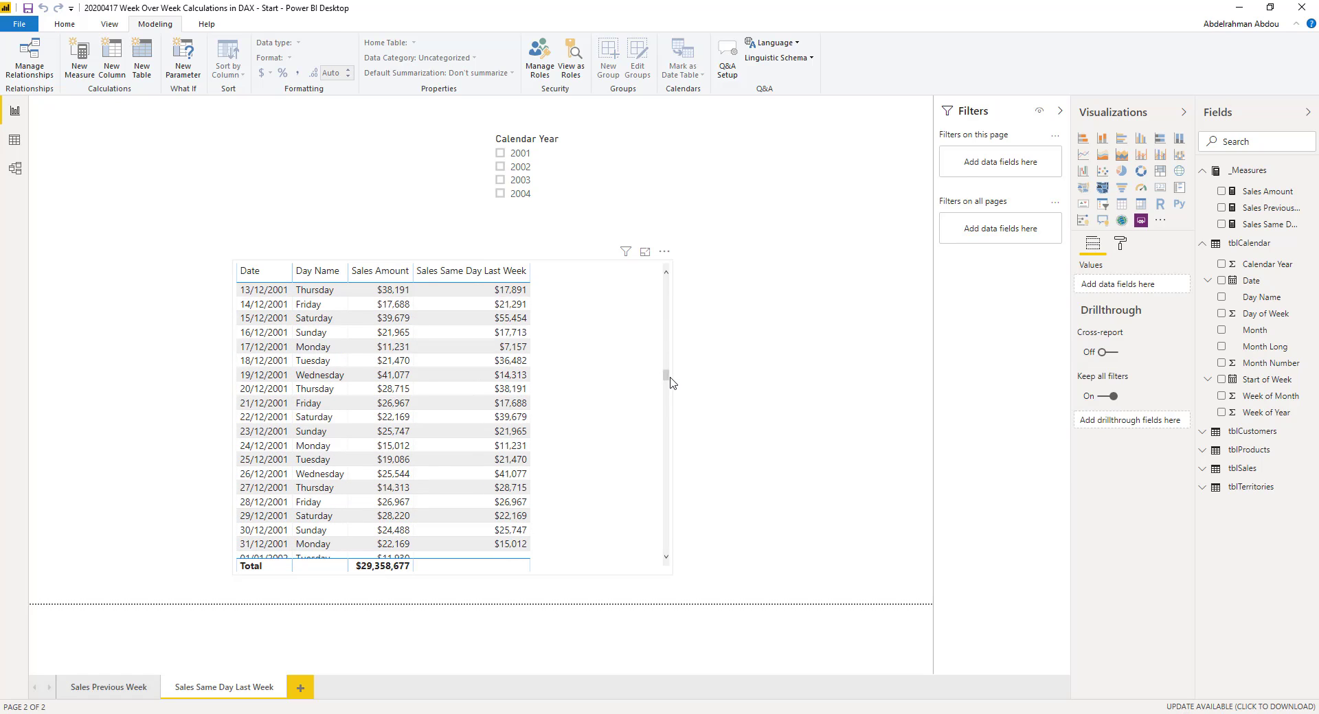
left_click(667, 380)
left_click_drag(667, 379, 657, 344)
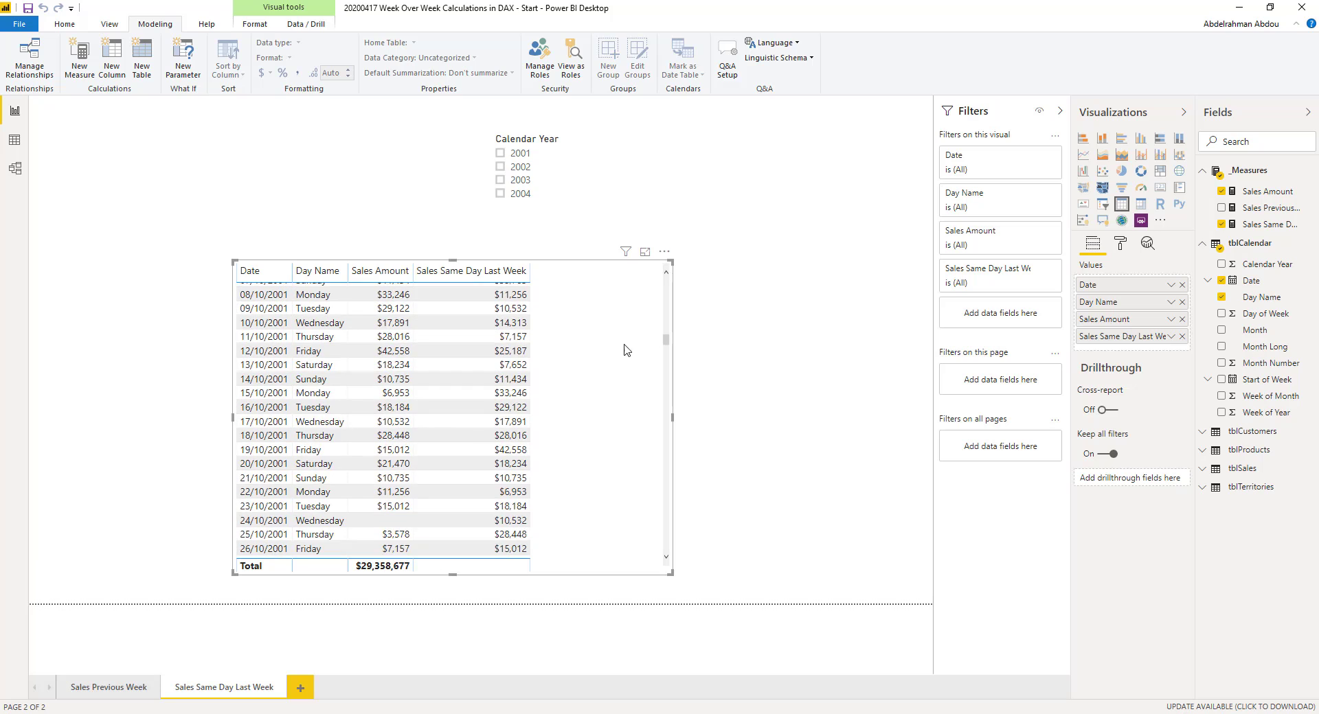
scroll(352, 408, "up", 5)
scroll(352, 408, "down", 15)
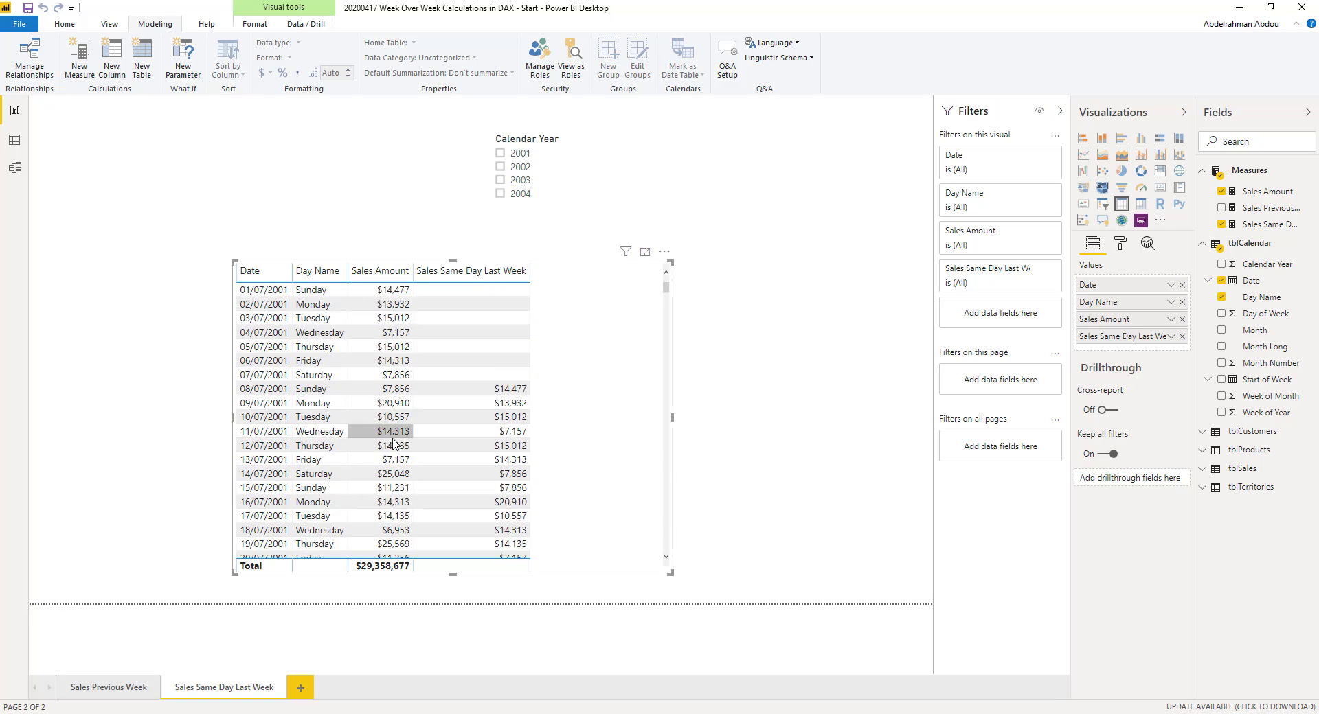
Examine the Sales Same Day Last Week values around the change of year from December 2001 to January 2002
scroll(396, 437, "down", 18)
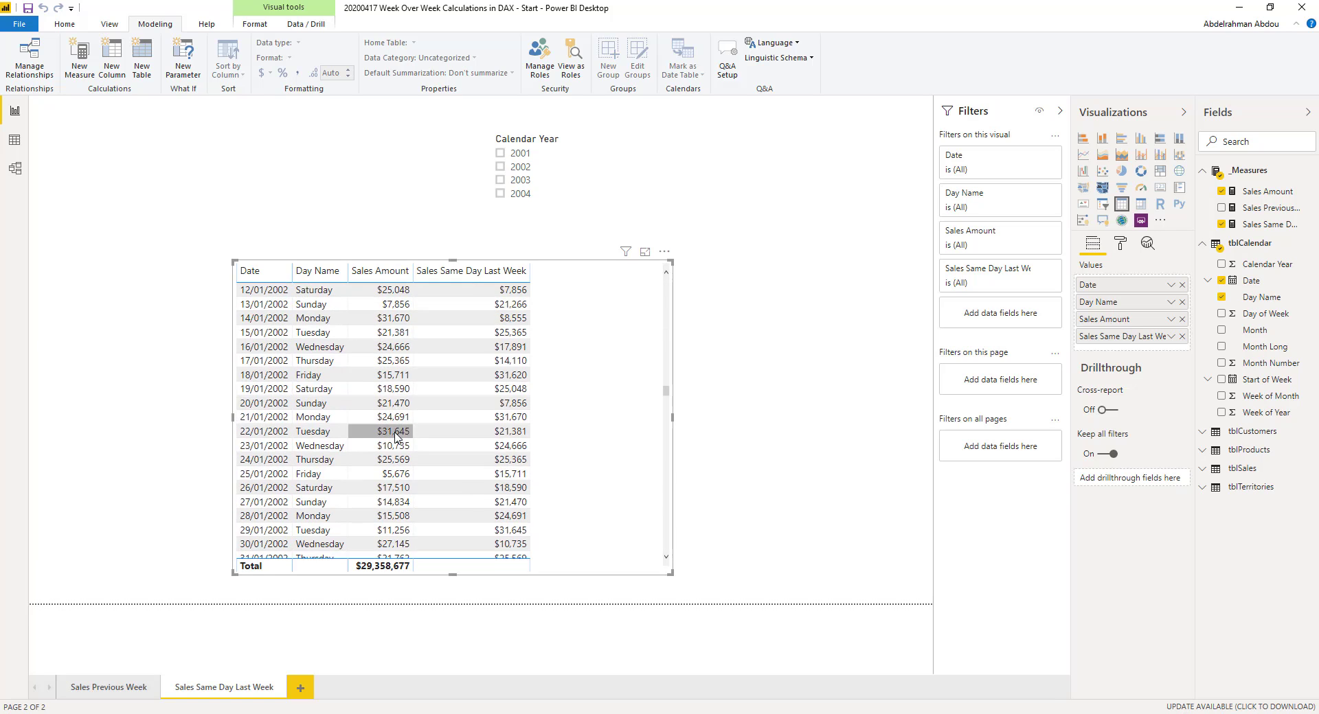
scroll(396, 438, "up", 2)
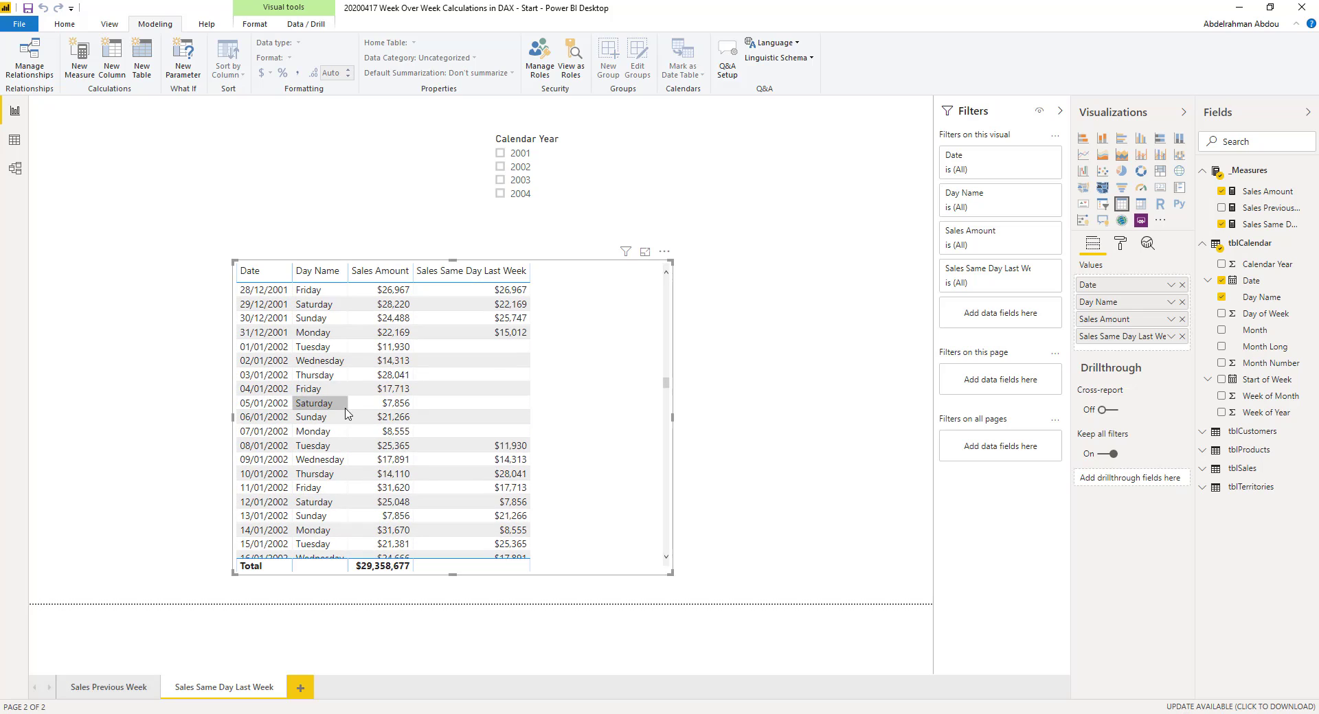
scroll(345, 413, "up", 2)
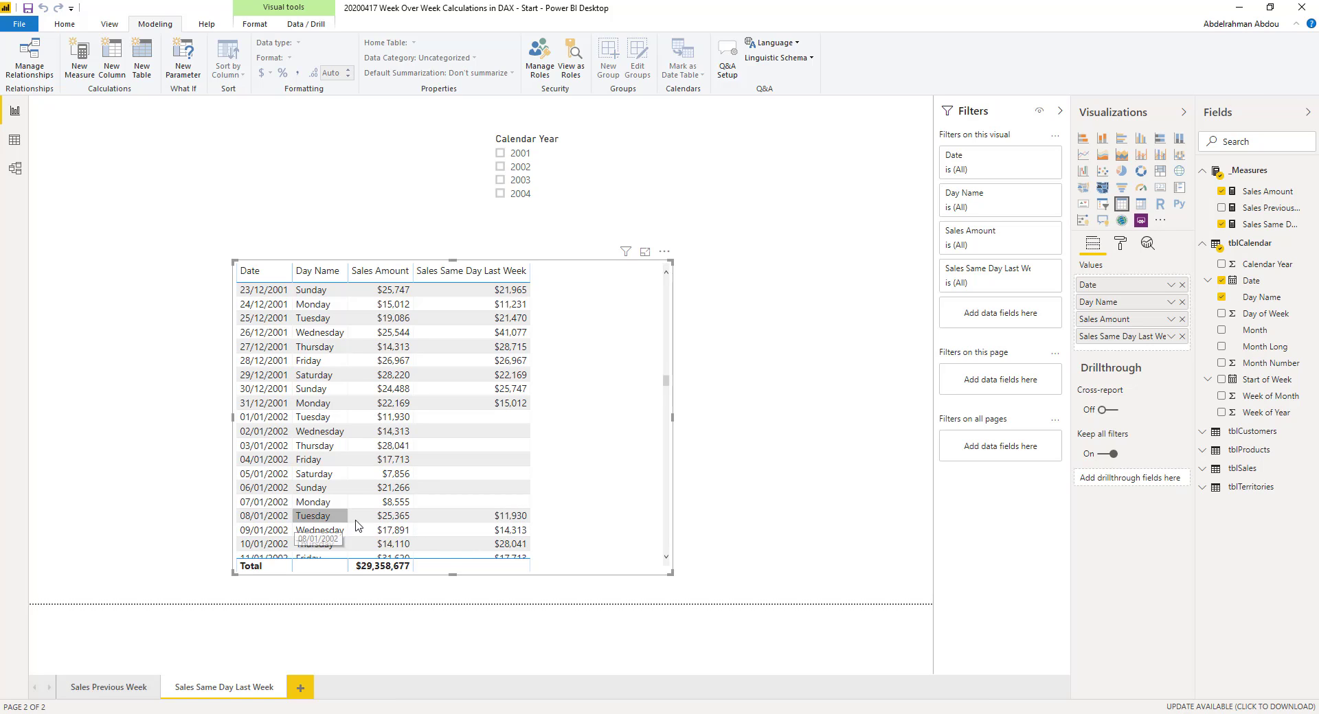
scroll(288, 508, "down", 2)
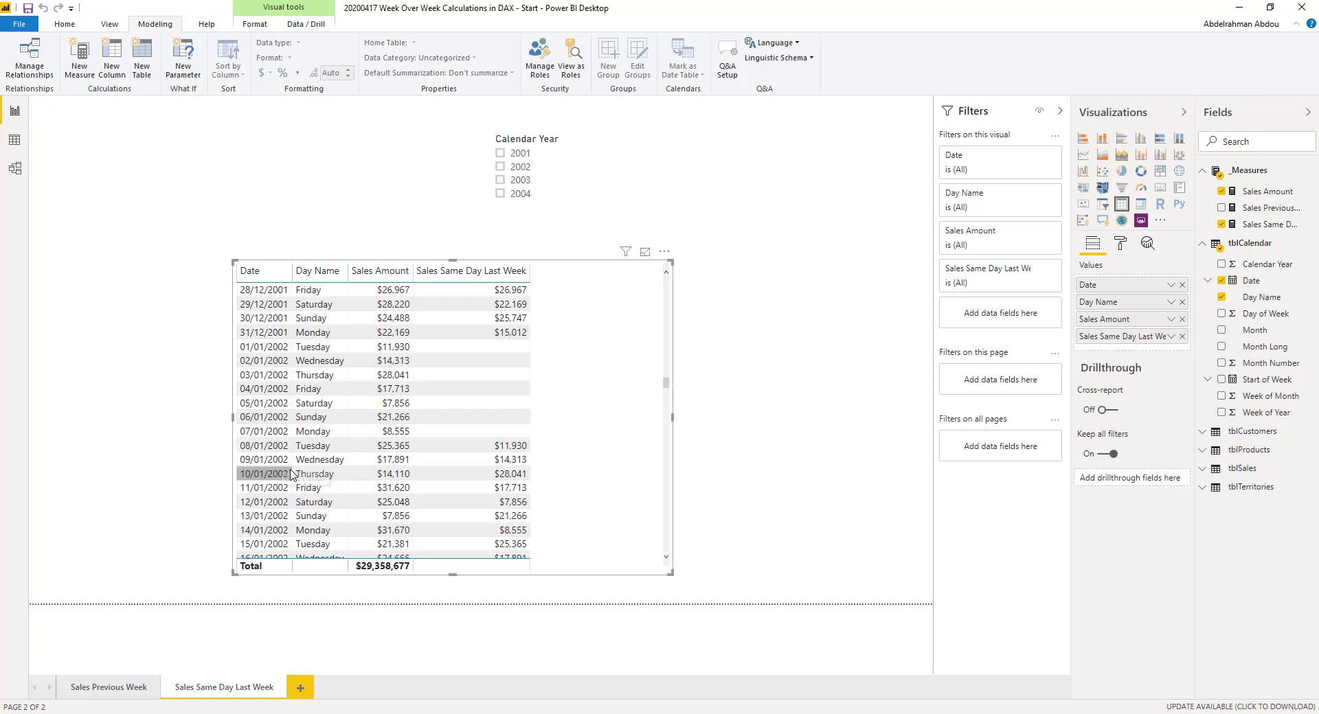
scroll(283, 473, "up", 2)
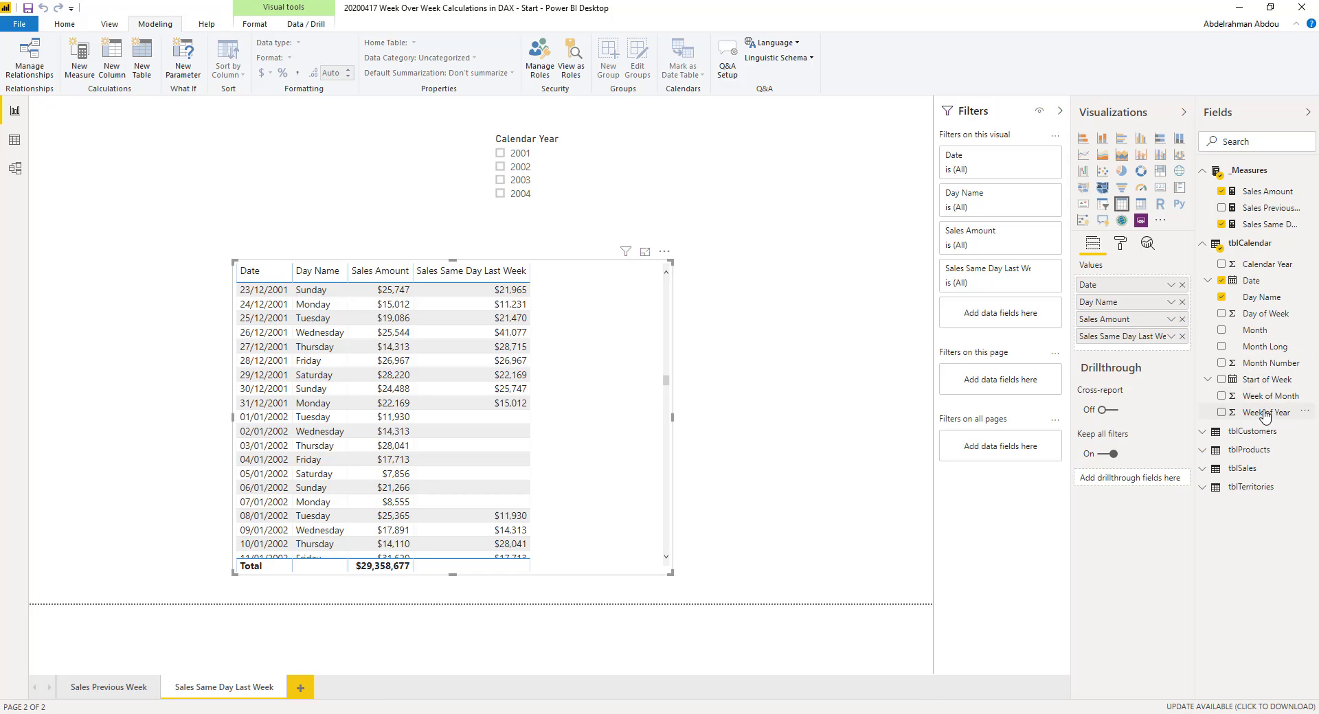
Add Week of Year to the table after Day Name, and examine Sales Same Day Last Week around the 2001–2002 and 2002–2003 year changes
left_click_drag(1258, 415, 1142, 311)
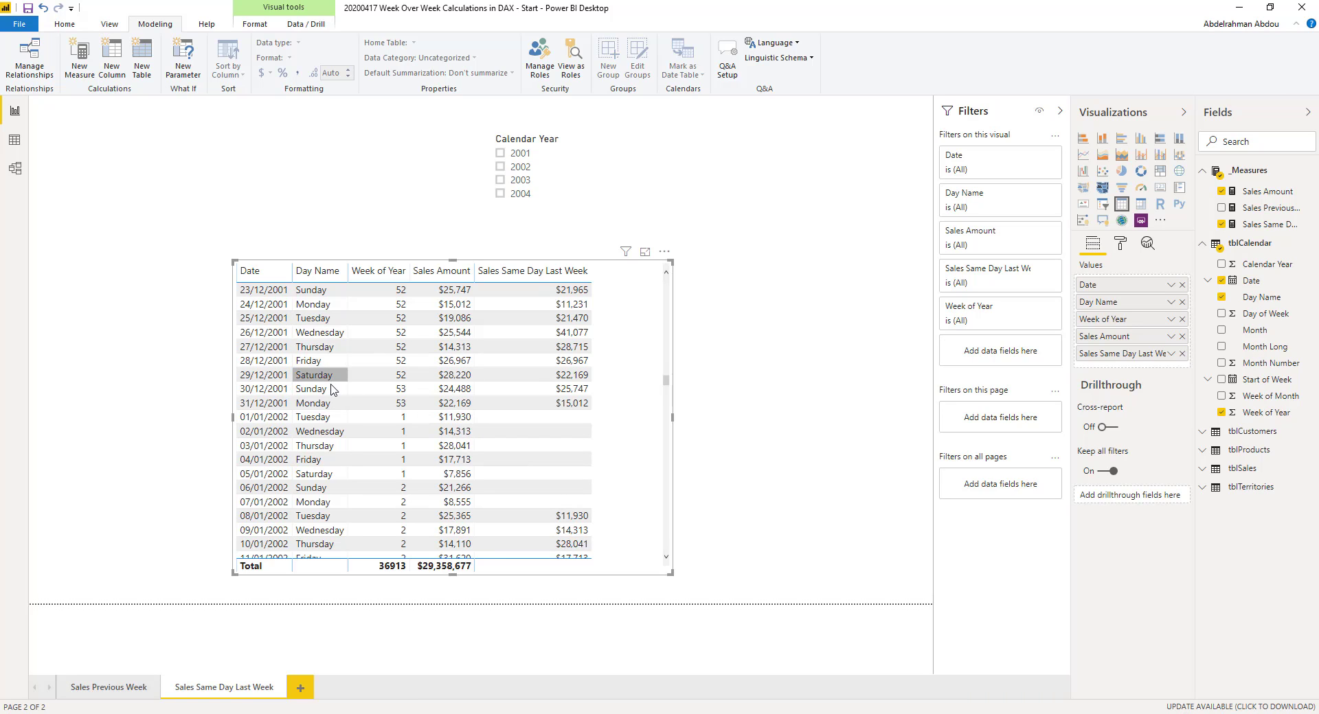
scroll(318, 414, "down", 2)
scroll(318, 414, "up", 2)
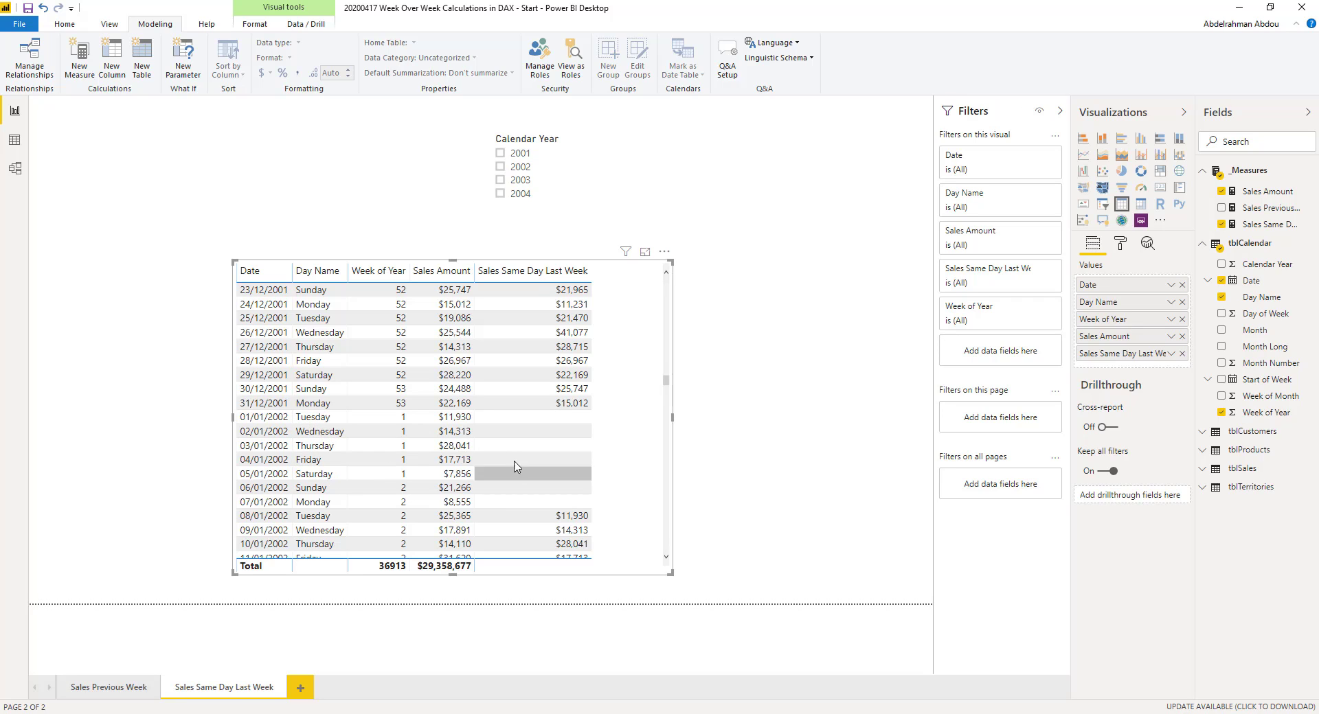
scroll(518, 393, "down", 20)
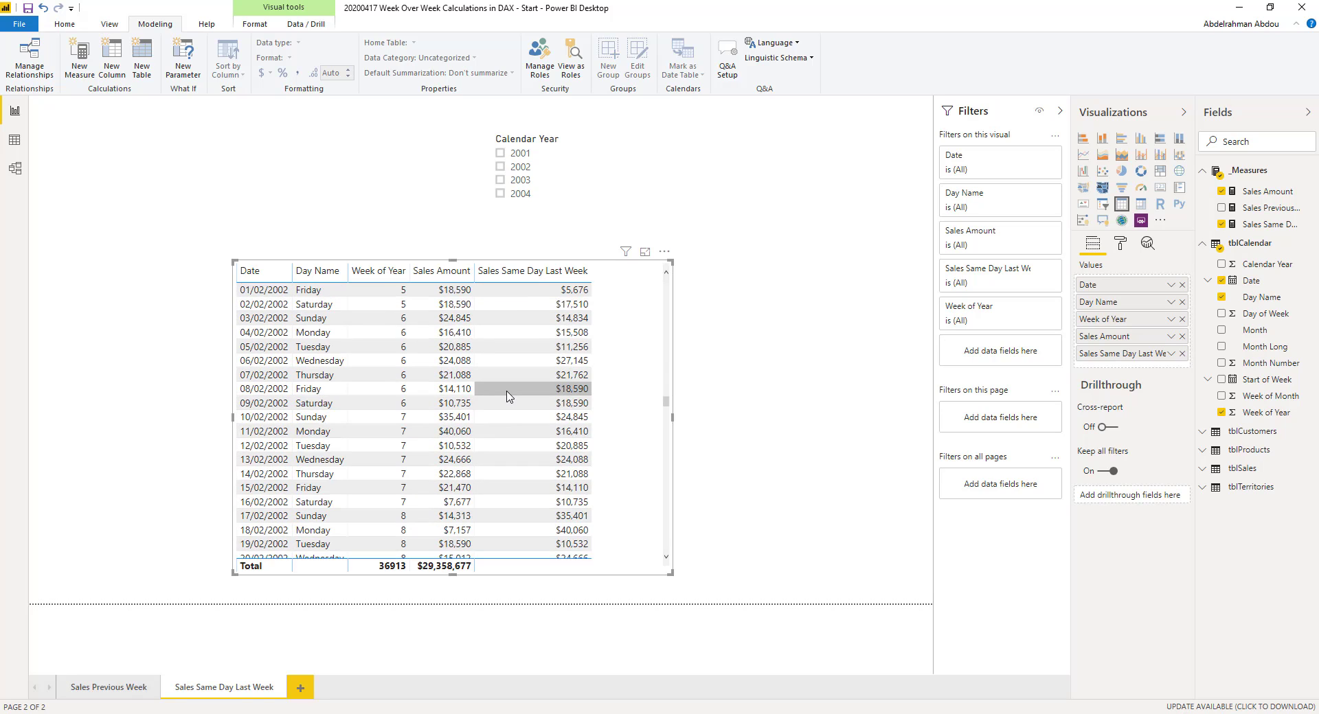
scroll(512, 397, "down", 20)
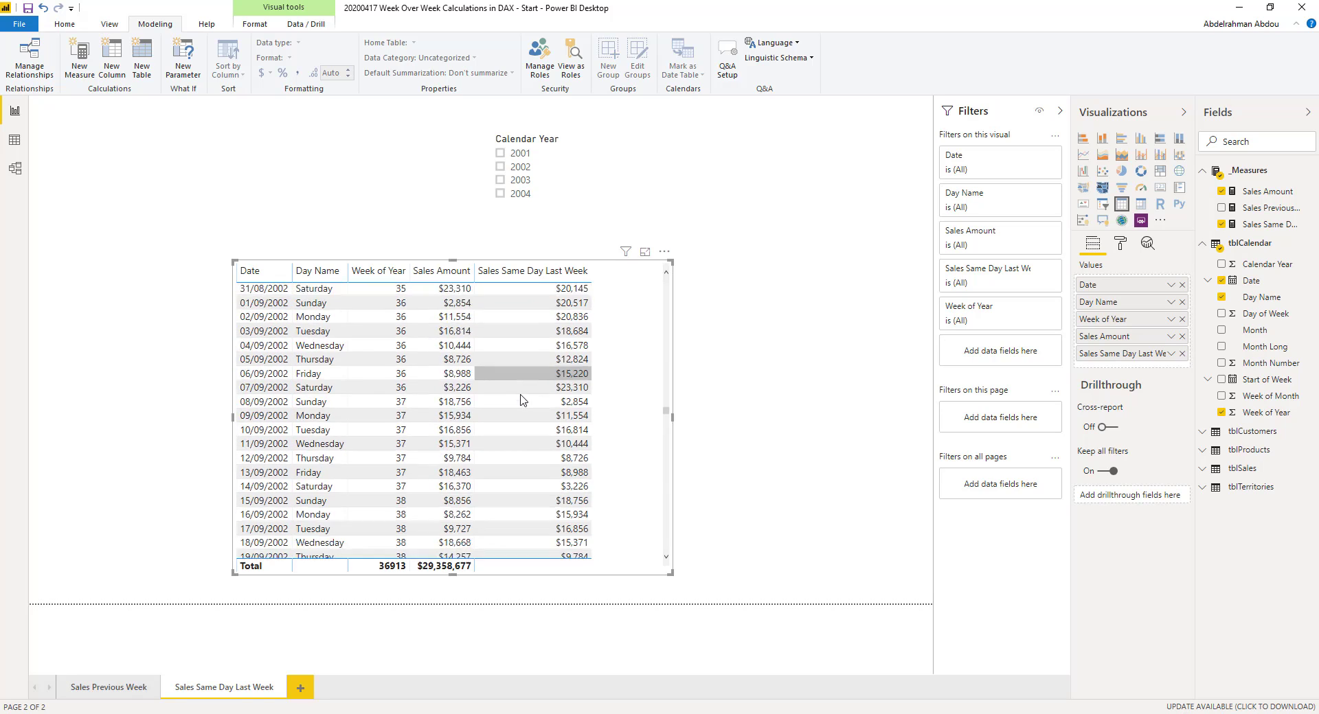
scroll(520, 400, "down", 14)
scroll(519, 398, "up", 15)
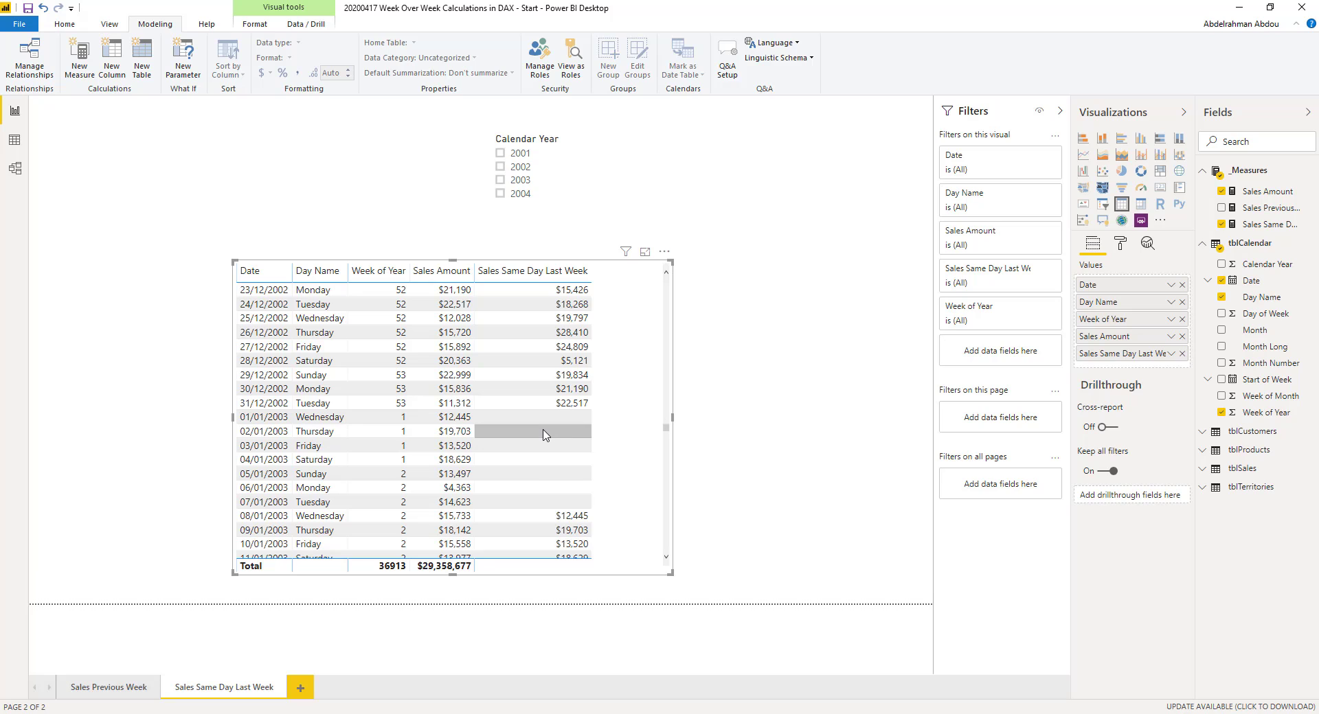
scroll(511, 426, "down", 3)
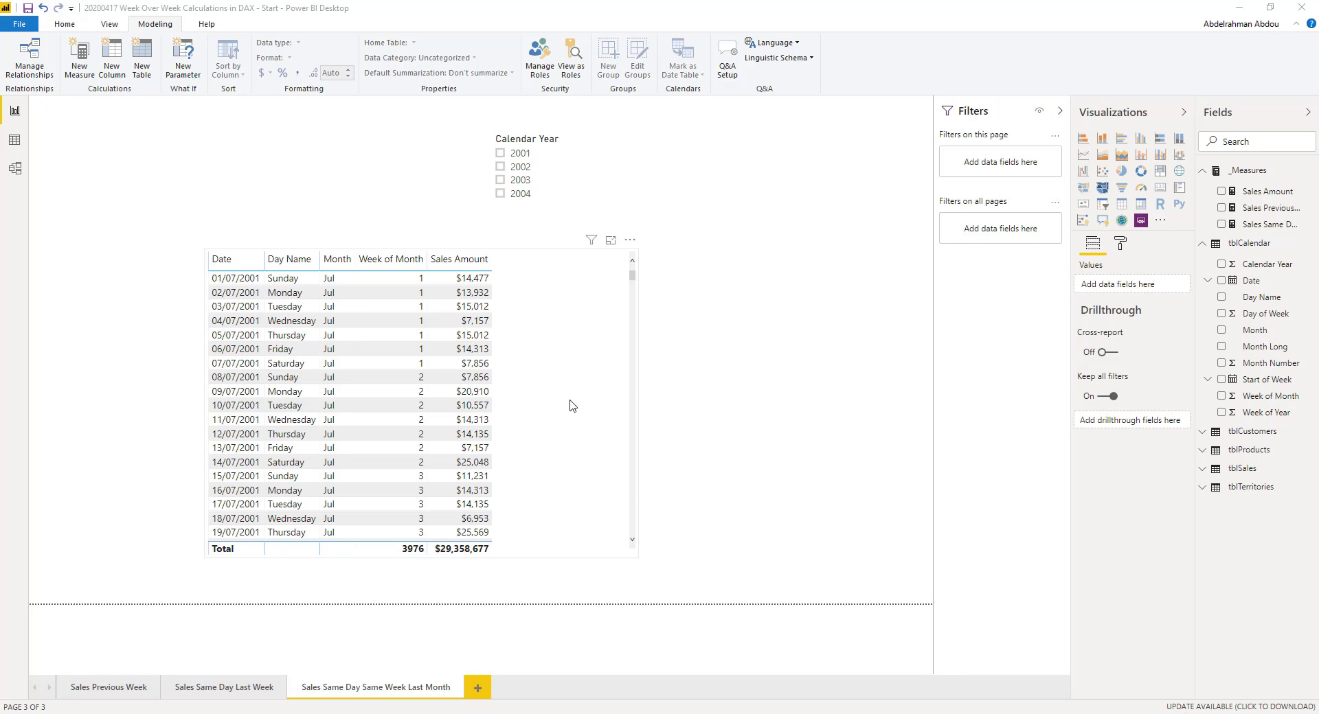
Create a new measure in the _Measures table named Sales Same Day Same Week Last Month
left_click(1312, 172)
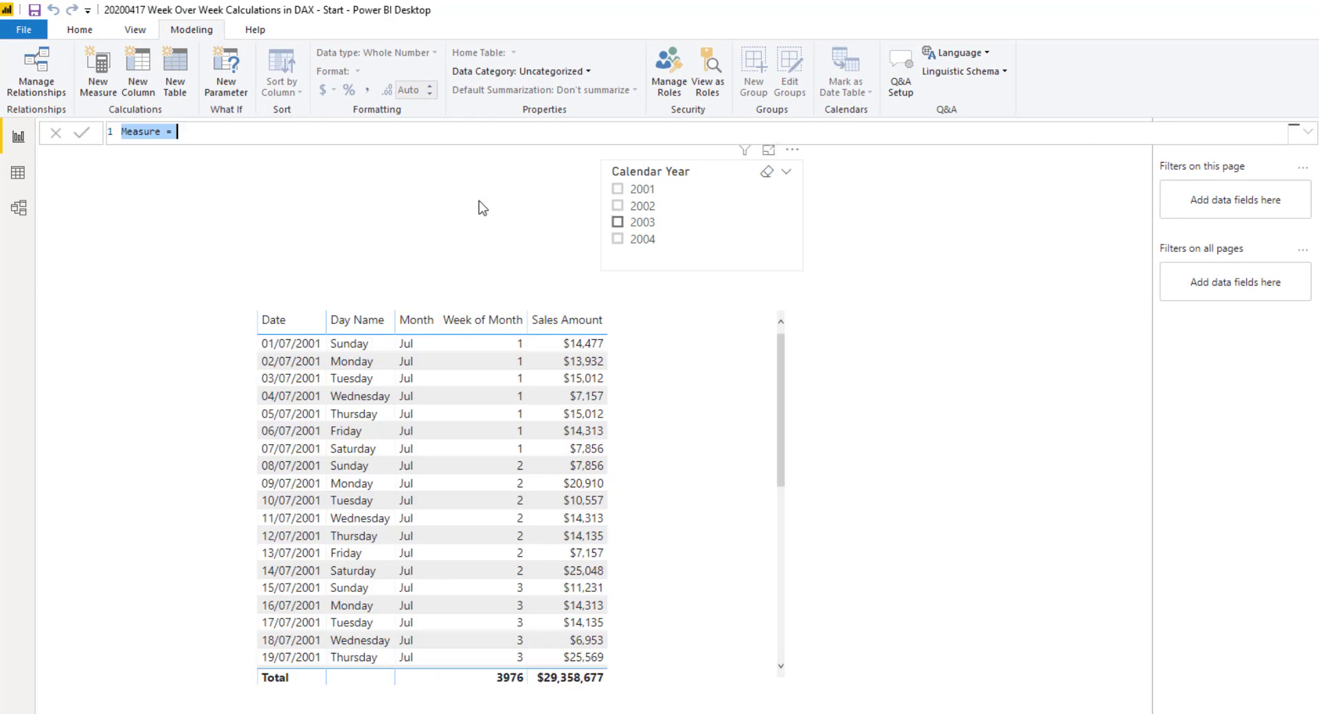
type("Sa")
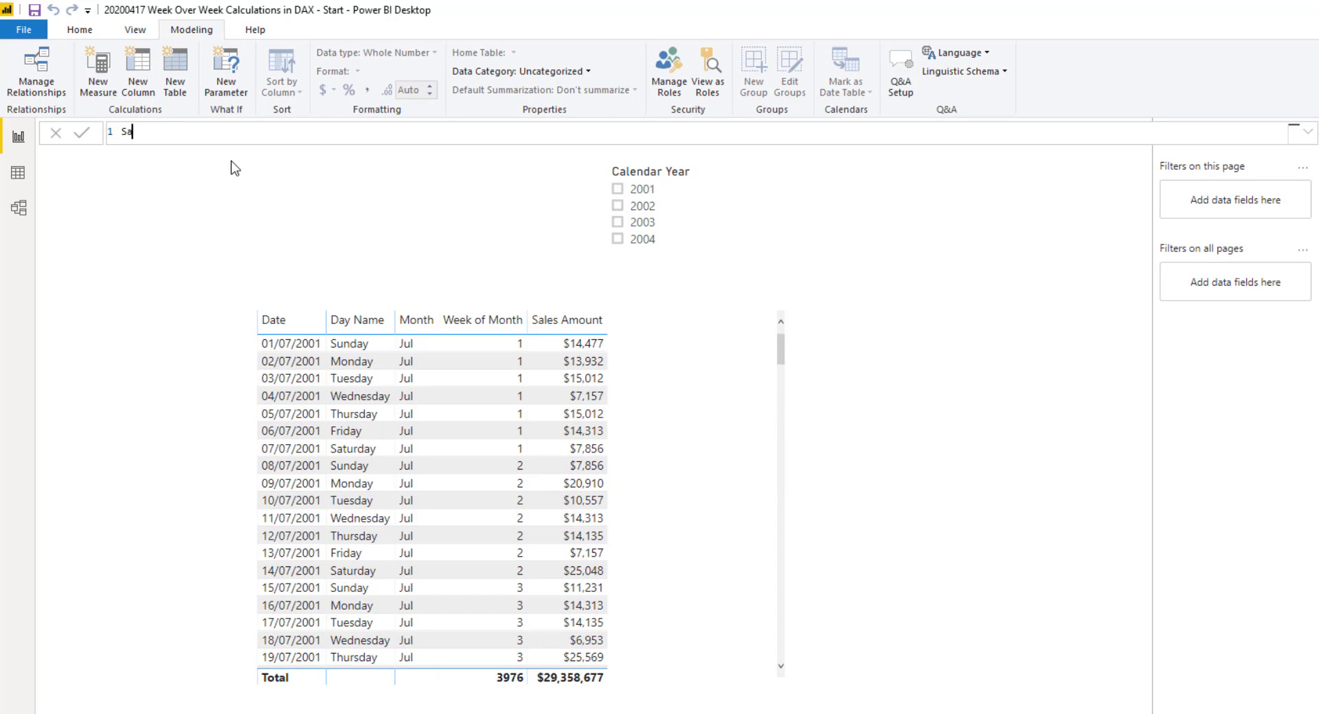
type("les Same Day Same Week L")
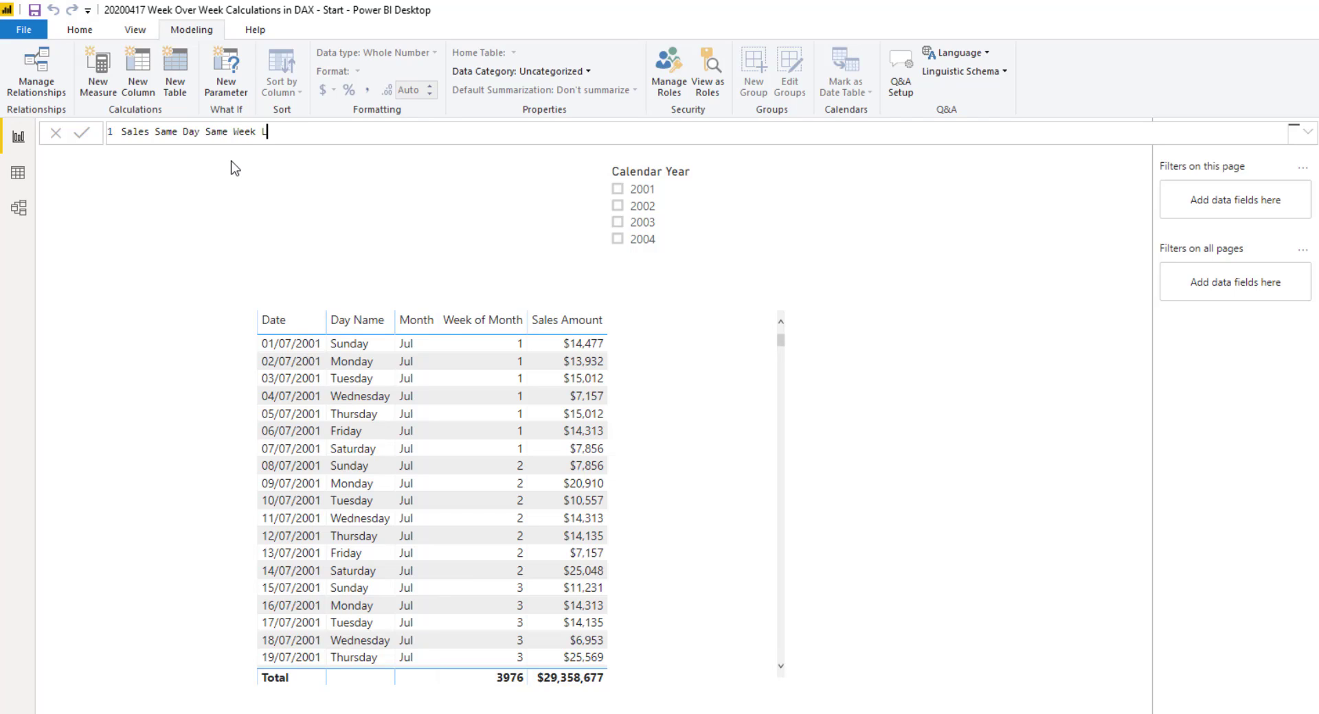
type("ast Month =")
key("shift+Return")
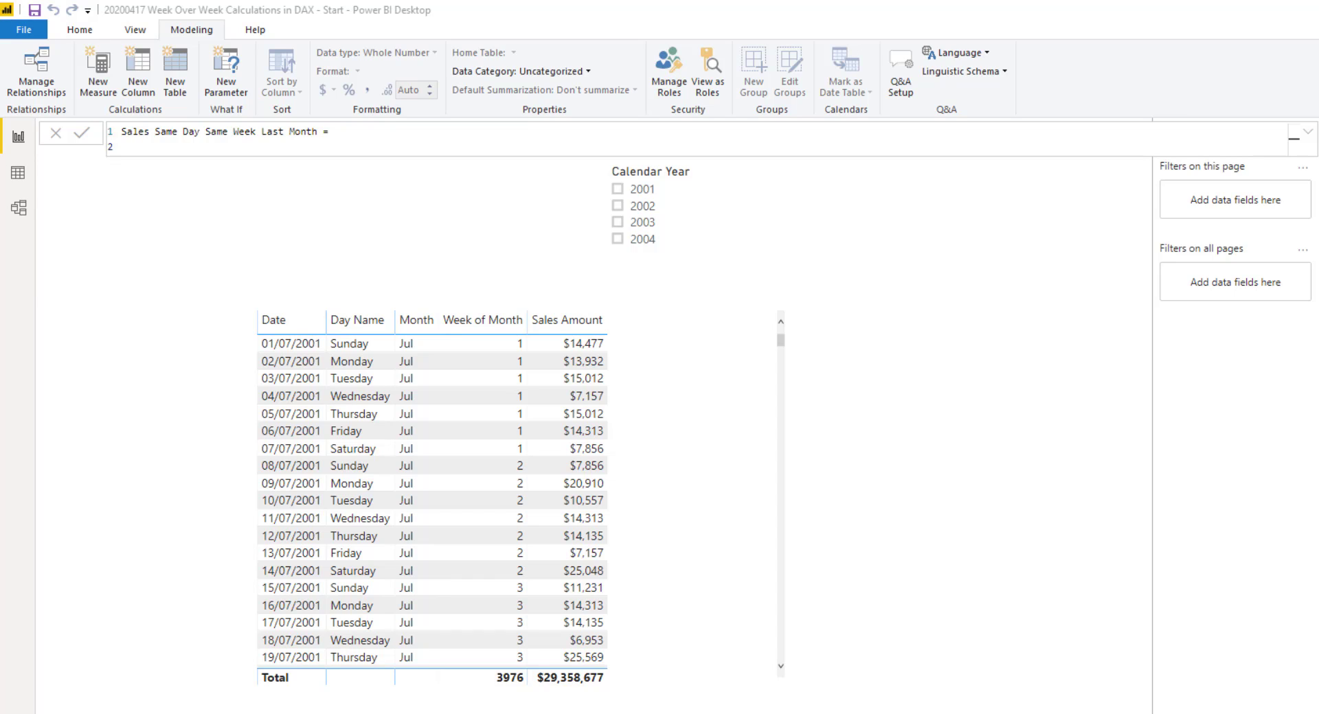
Declare variables CurrentDayofWeek and CurrentYear, using IF, HASONEVALUE and VALUES on tblCalendar[Day of Week] and tblCalendar[Calendar Year] respectively
type("VAR CurrentDayofWeek =     IF (         HASONEVALUE ( tblCalendar[Day of Week] ),         VALUES ( tblCalendar[Day of Week] )     )")
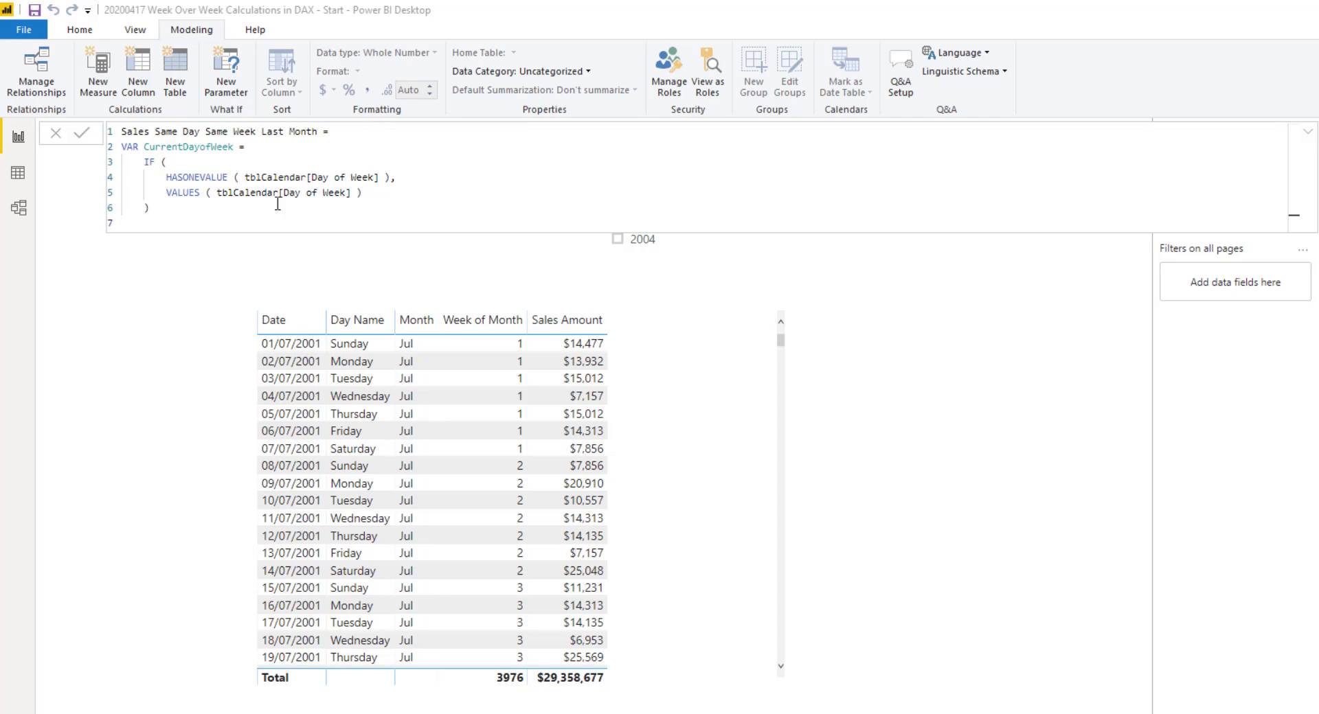
type("VAR CurrentYear =     IF (         HASONEVALUE ( tblCalendar[Calendar Year] ),         VALUES ( tblCalendar[Calendar Year] )     )")
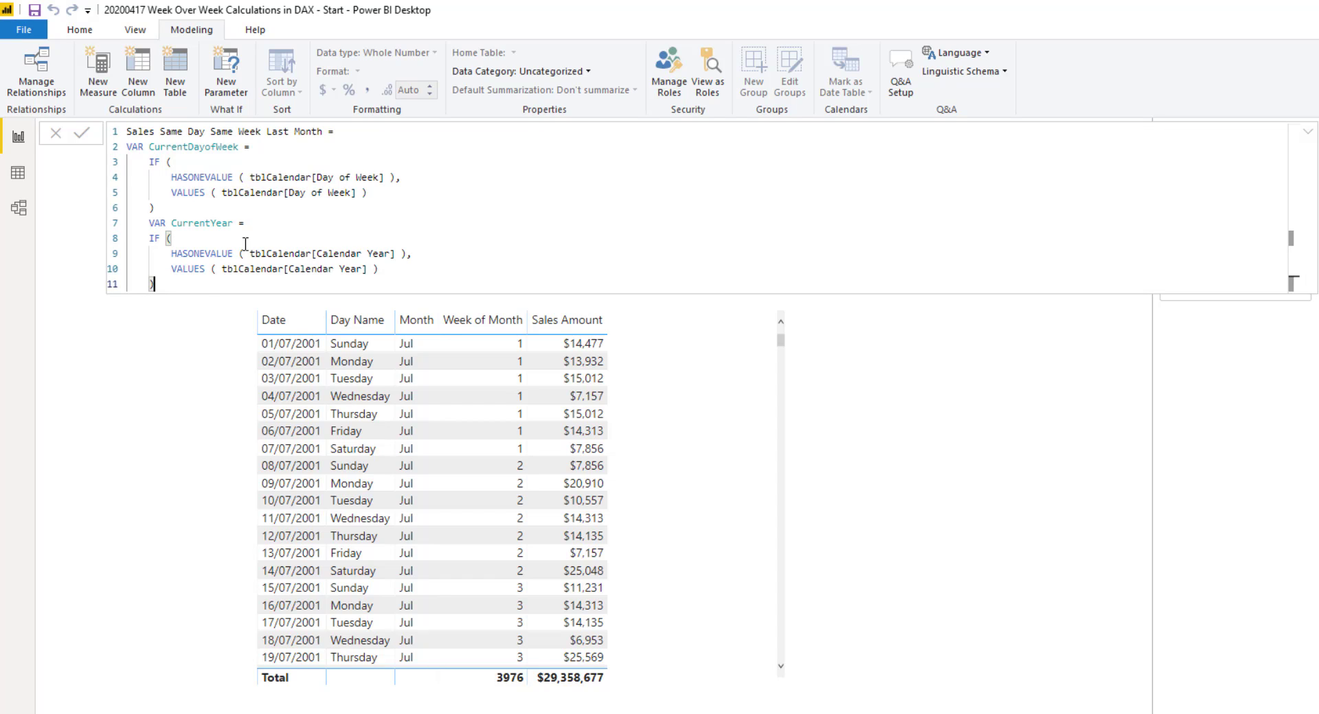
key("Return")
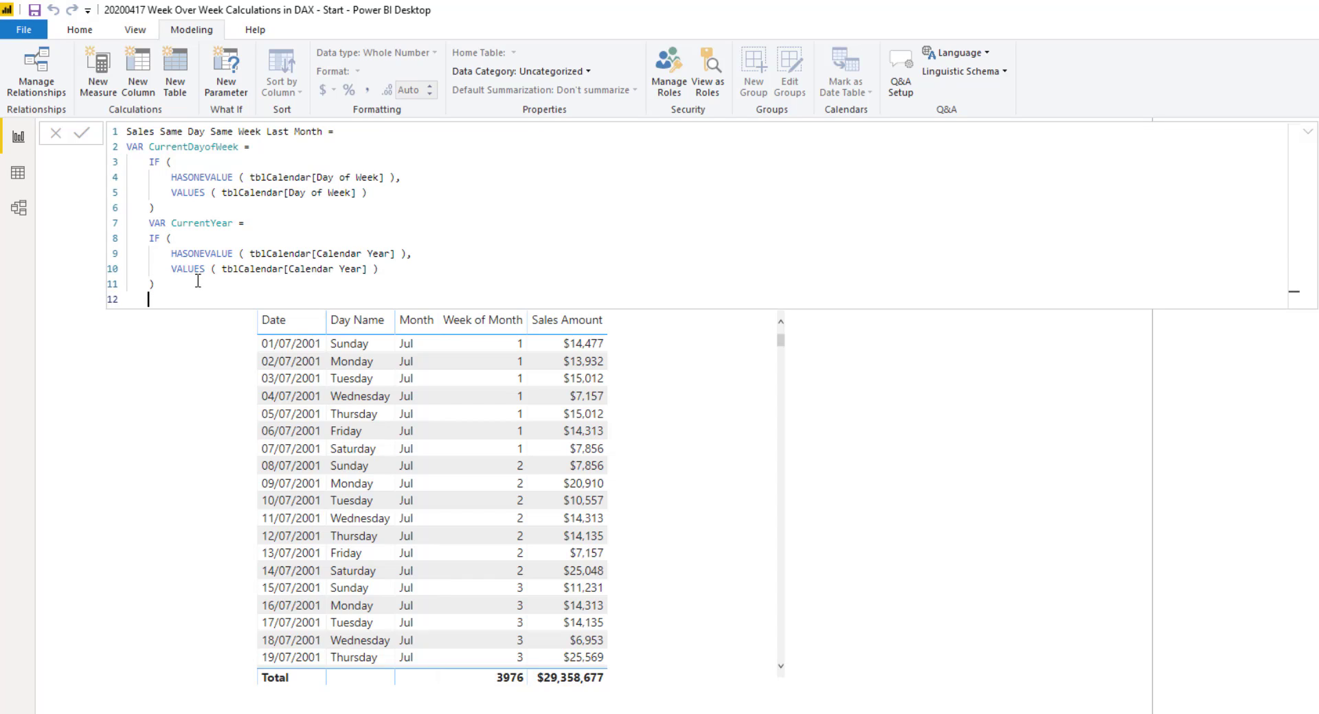
Declare a CurrentMonth variable as an IF whose test is HASONEVALUE(tblCalendar[Month Number])
type("VAR Cur")
key("BackSpace")
key("BackSpace")
type("urrentMonth = ")
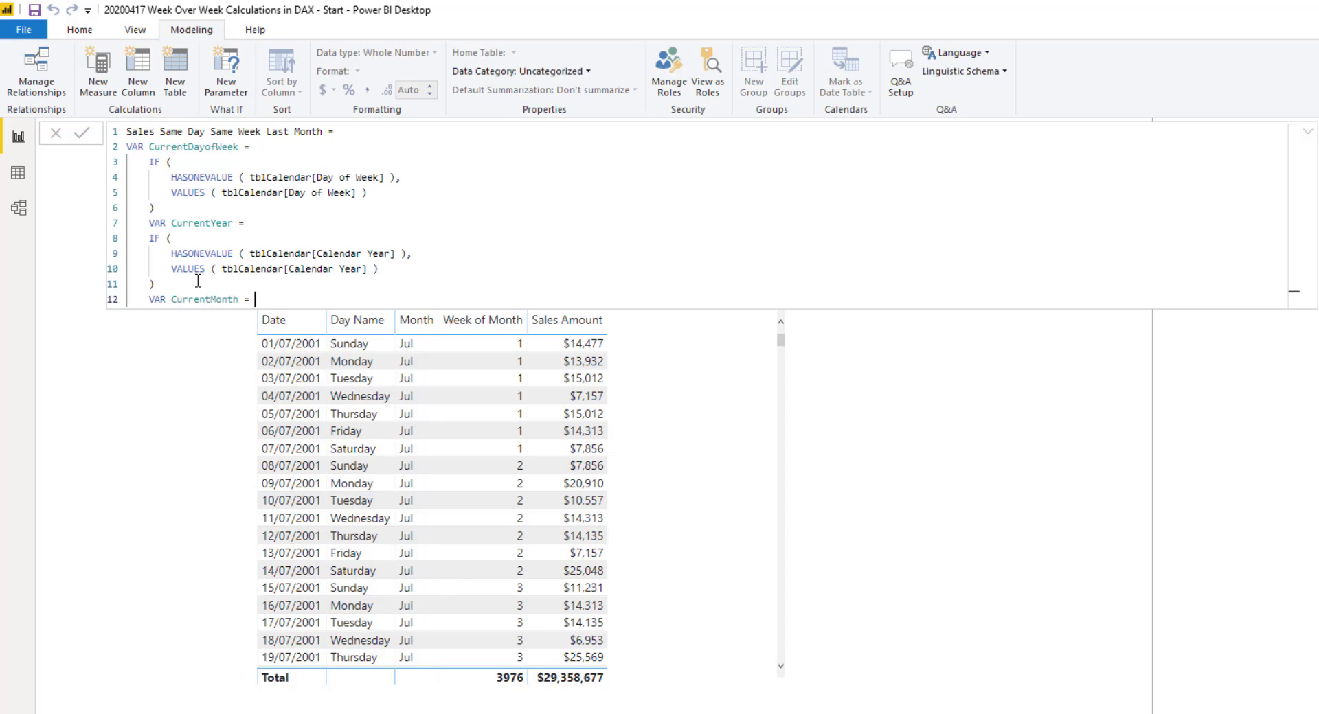
type("if(hason")
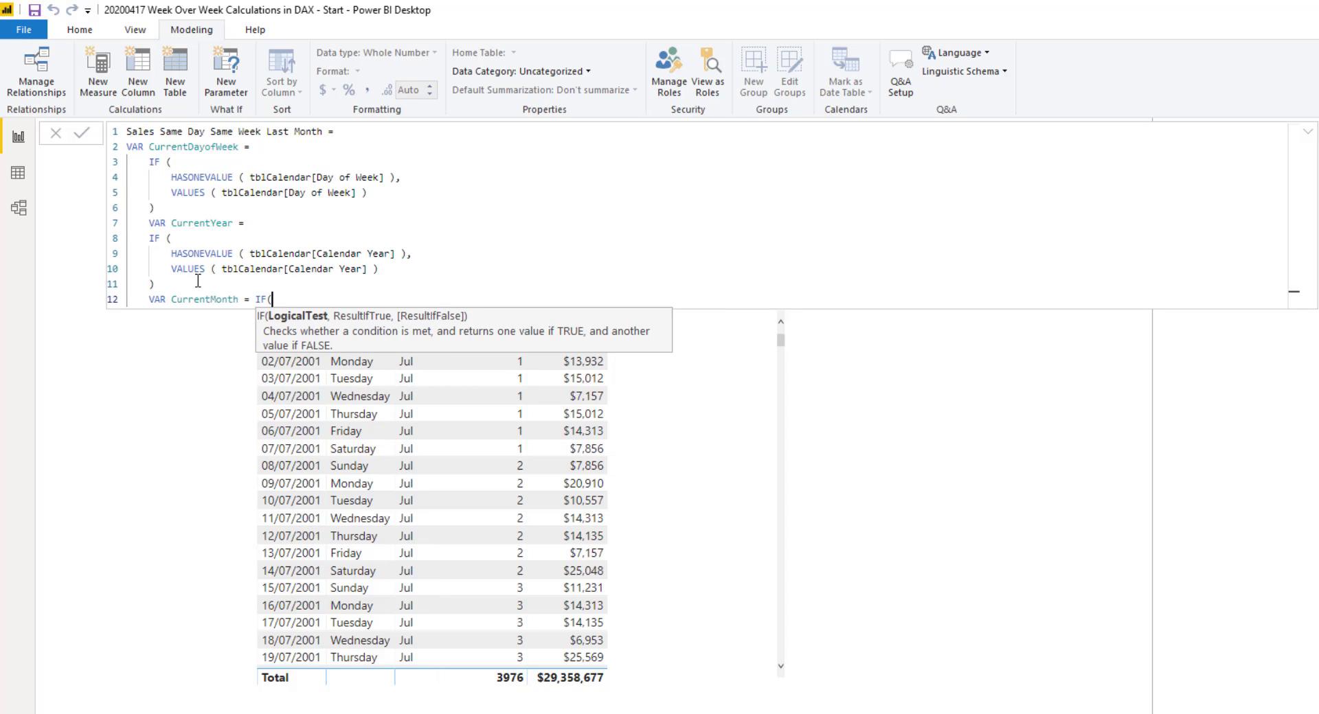
key("Down")
key("Tab")
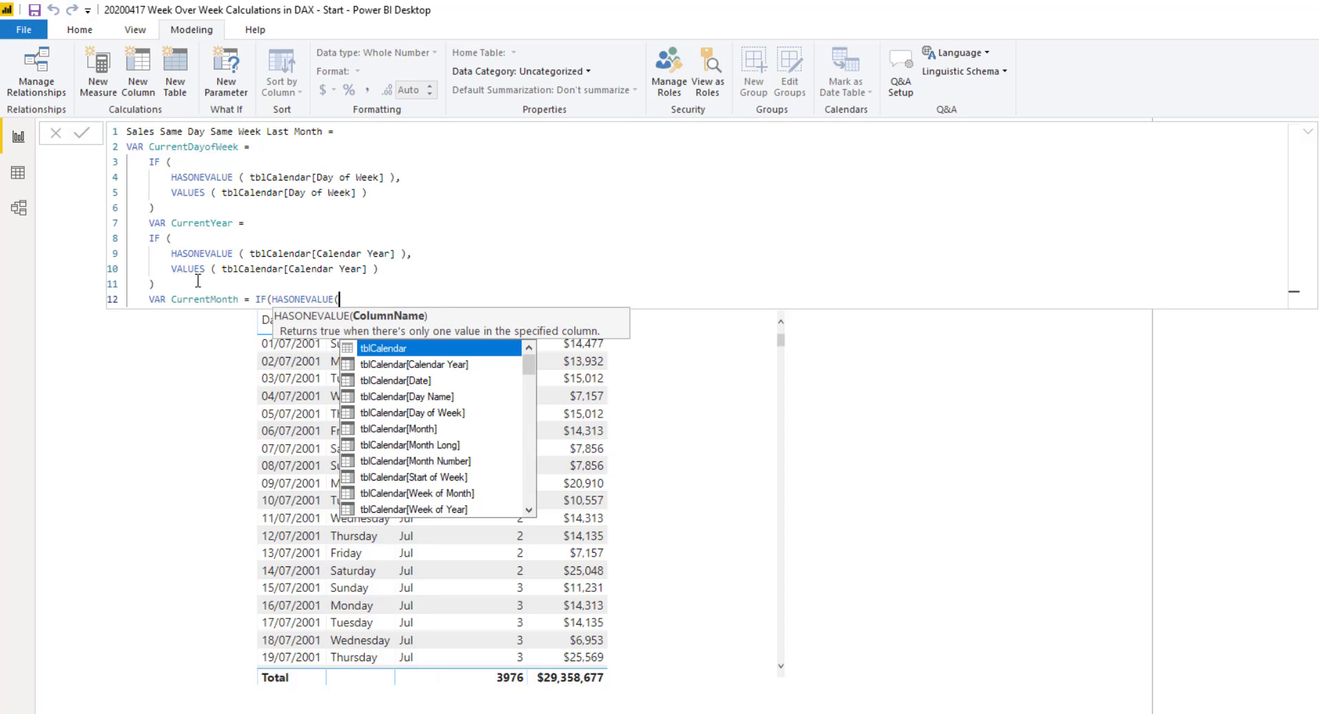
type("tblc")
key("Down")
key("Down")
key("Down")
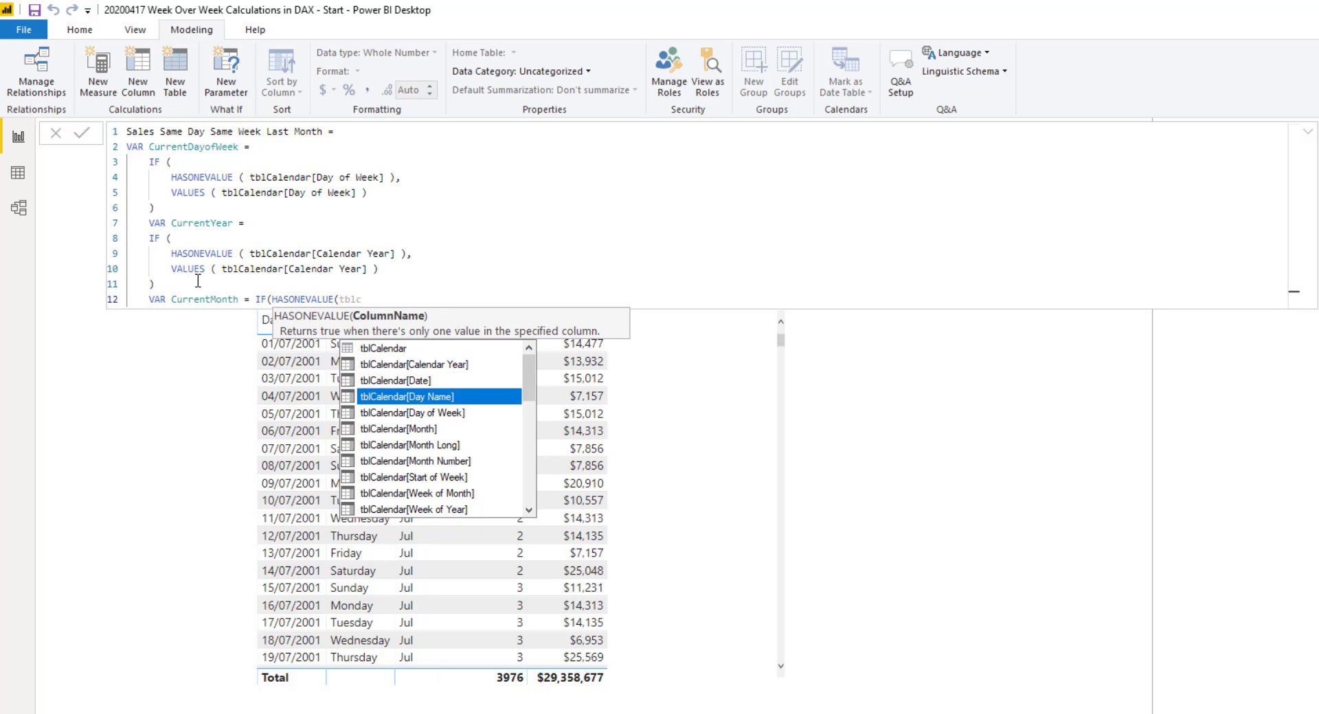
key("Down")
key("Down")
key("Down")
key("Down")
key("Tab")
type(")")
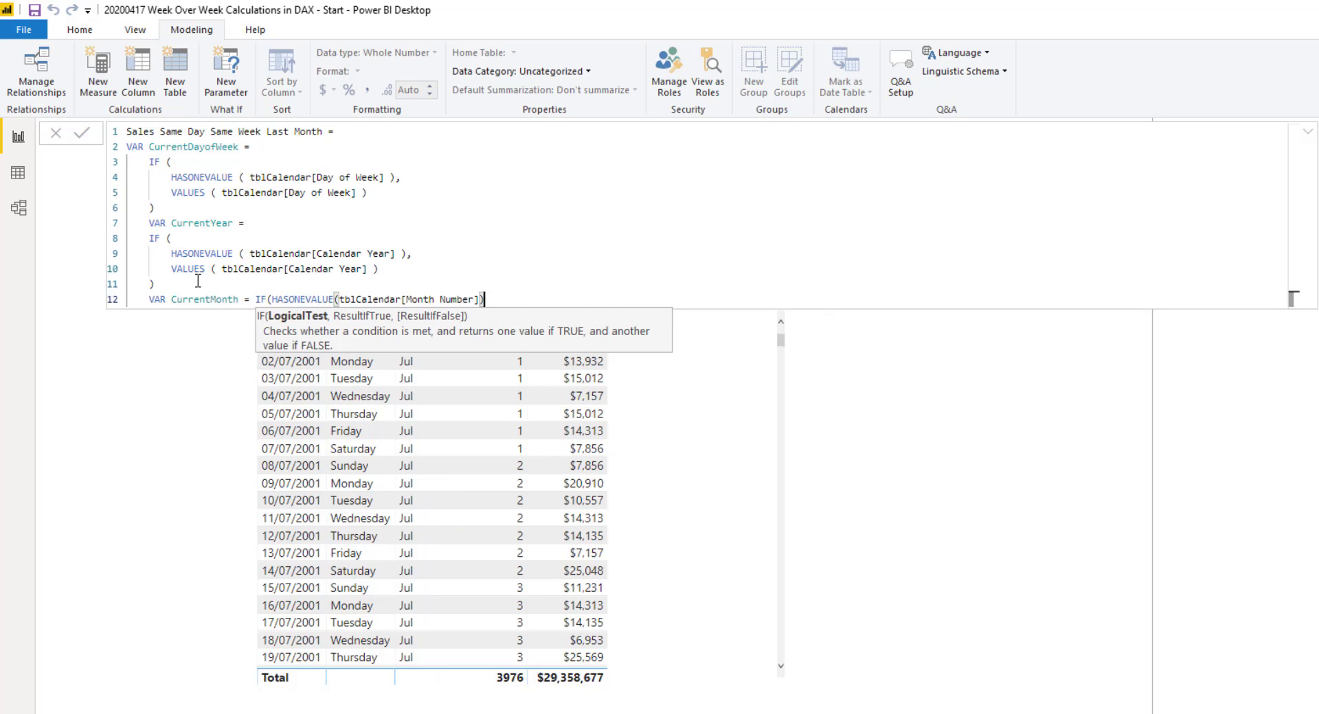
Complete the CurrentMonth variable by returning VALUES(tblCalendar[Month Number]) when the test is true
type(",values")
key("Tab")
type("tbl")
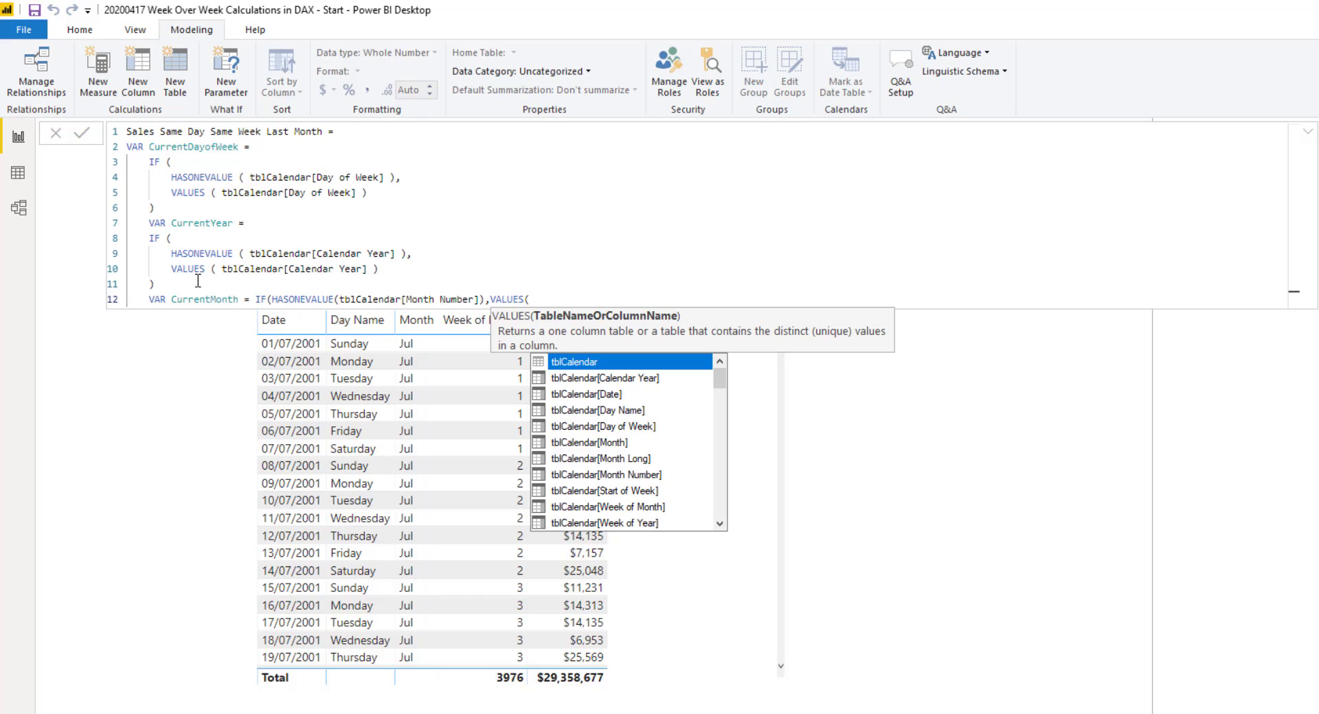
key("Down")
key("Down")
key("Down")
key("Down")
key("Down")
key("Down")
key("Down")
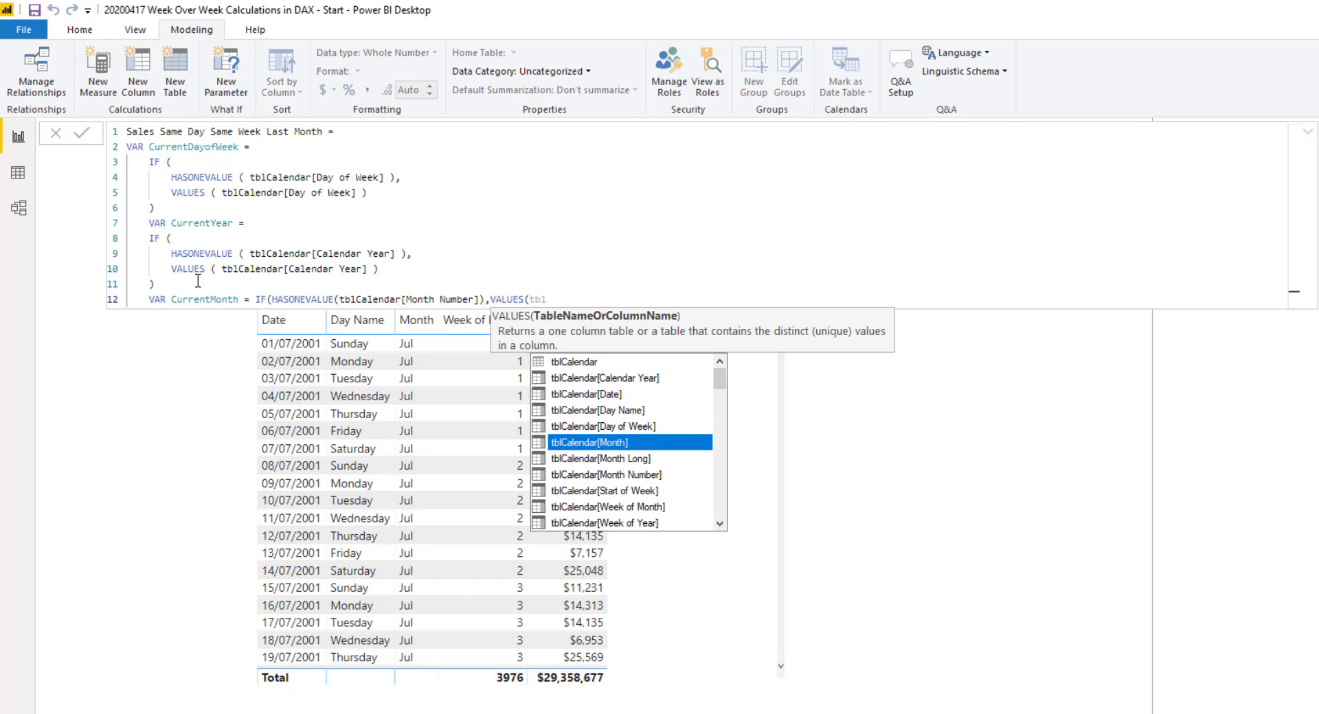
key("Tab")
type(")")
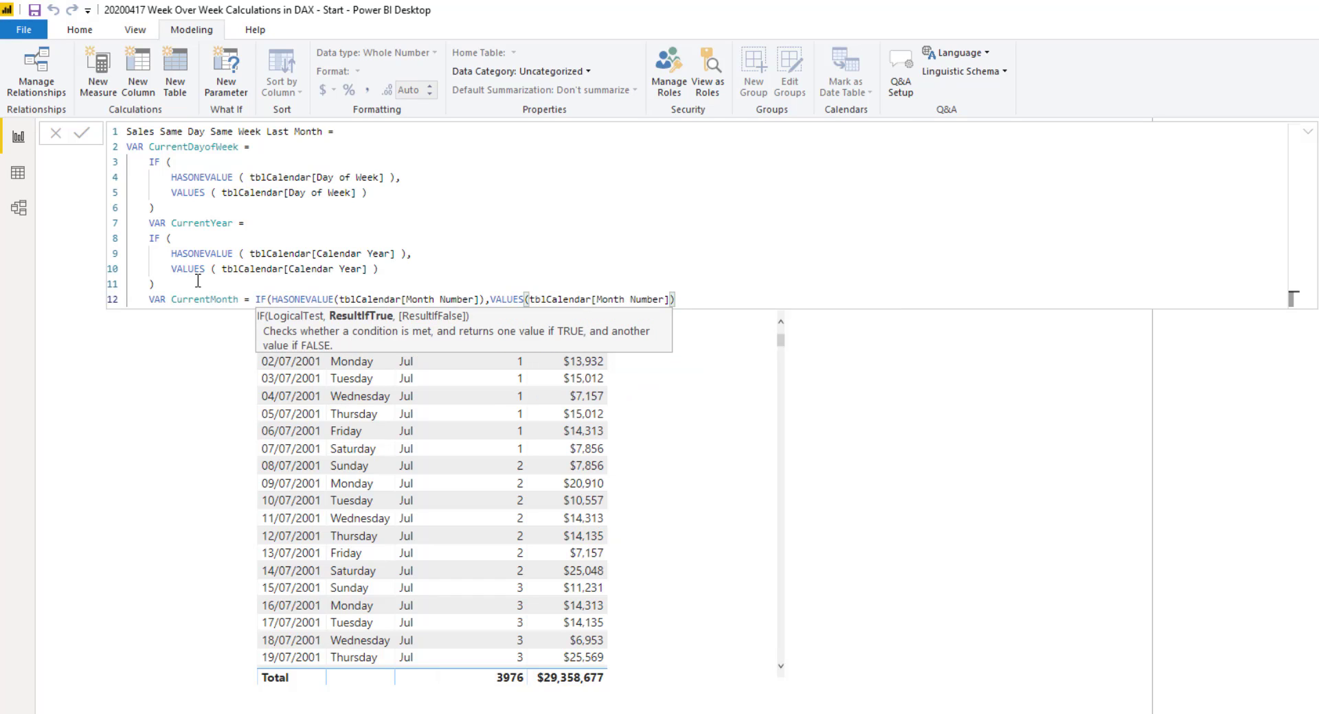
type(")")
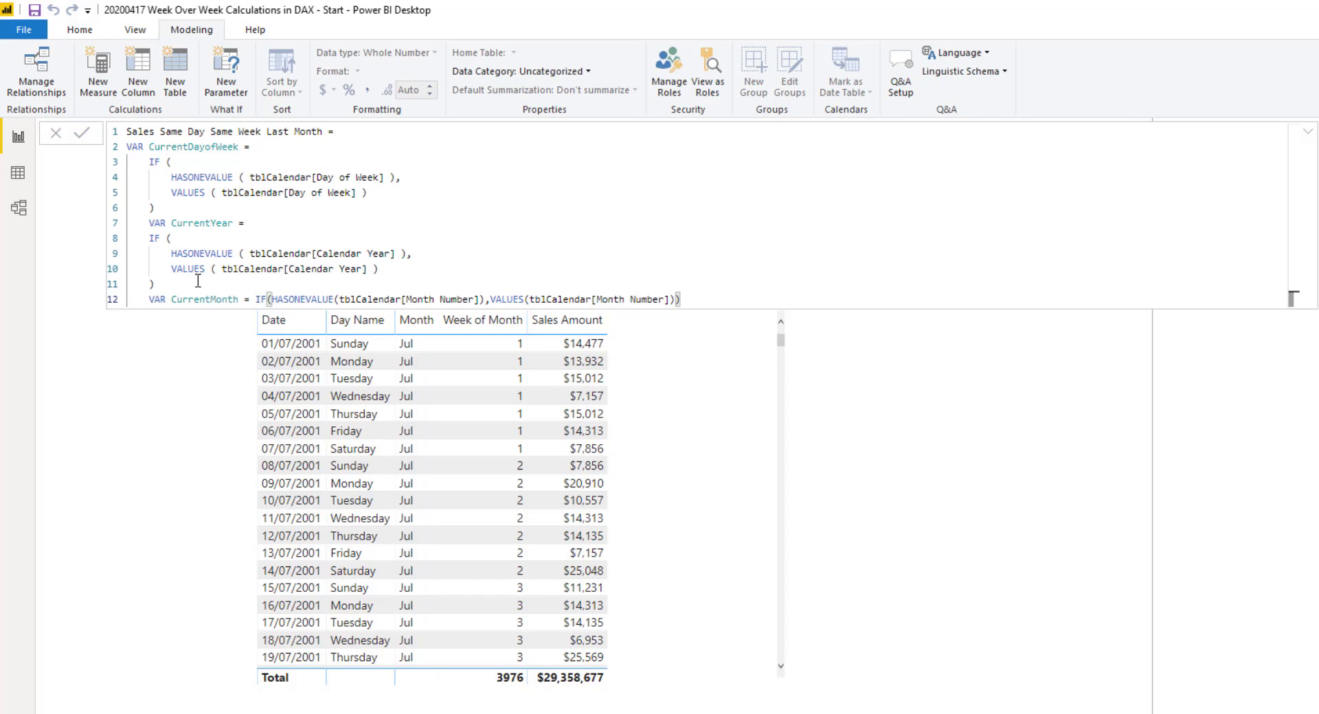
key("shift+Return")
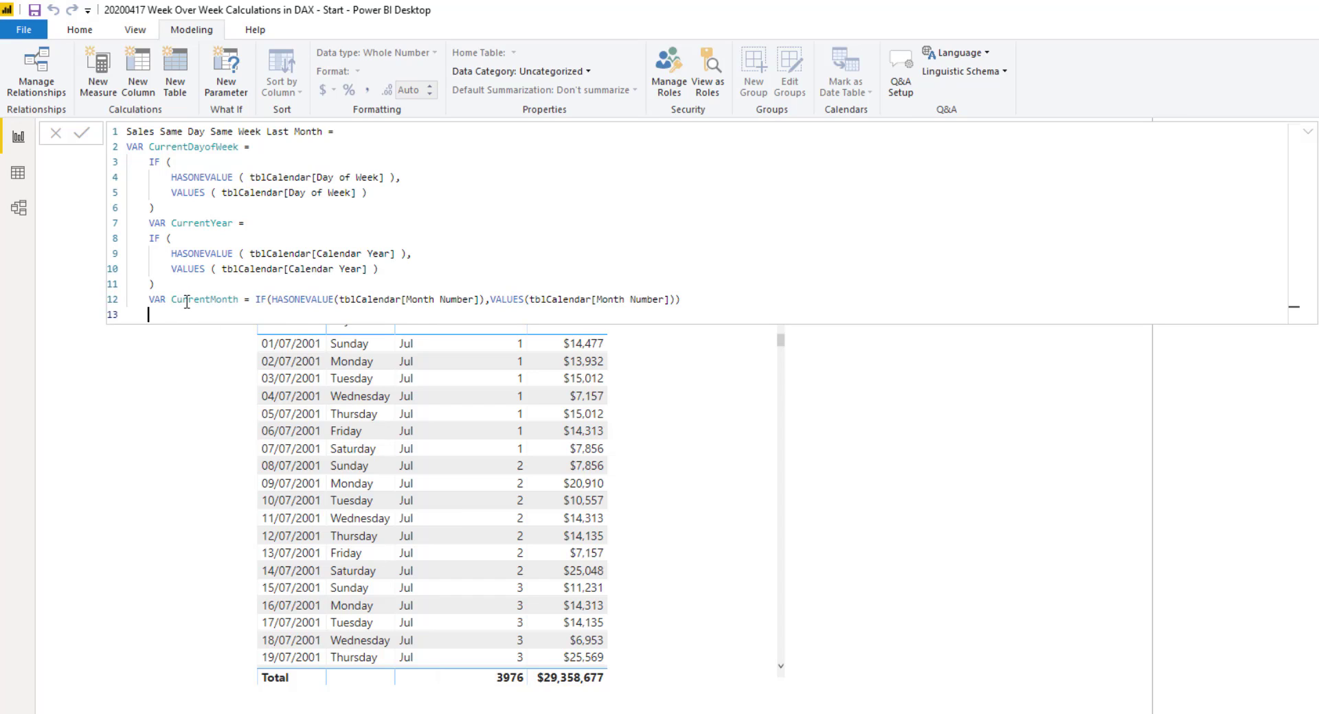
Declare a CurrentWeekofMonth variable as an IF whose test is HASONEVALUE(tblCalendar[Week of Month])
key("Tab")
type("VAR CurrentWeek")
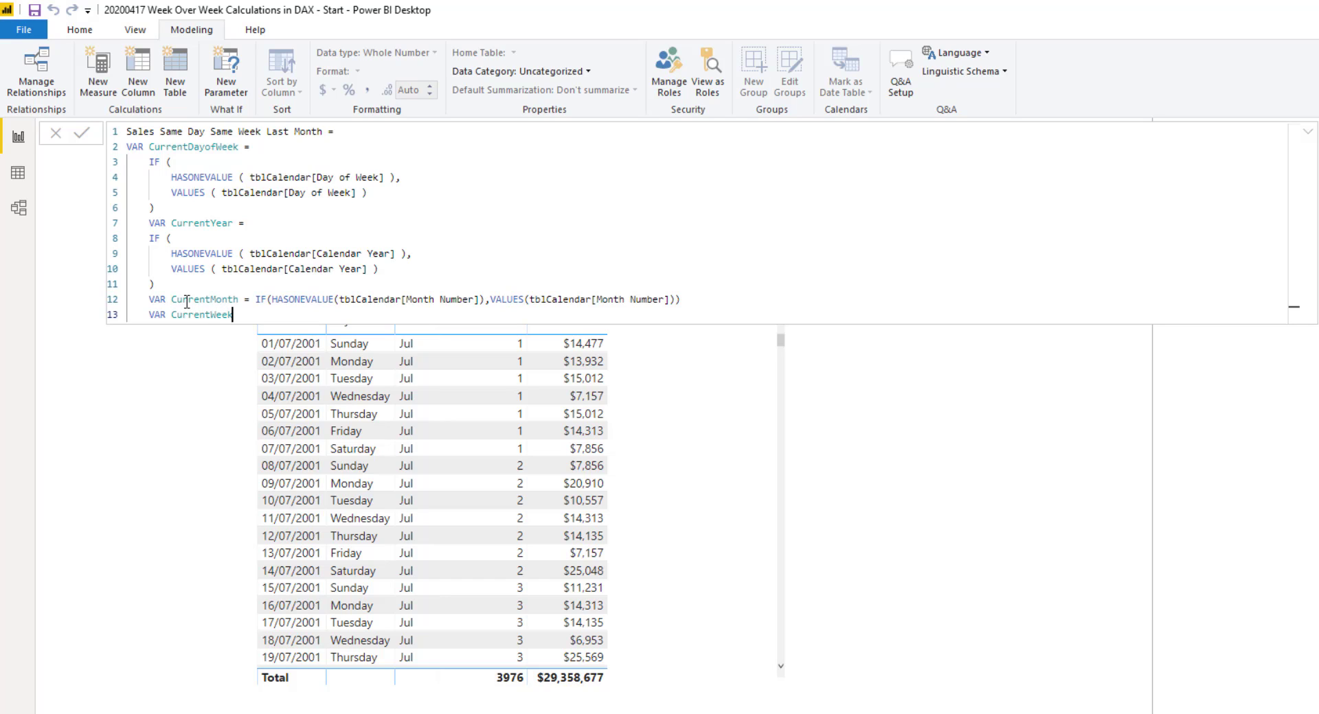
type("ofMonth = IF(haso")
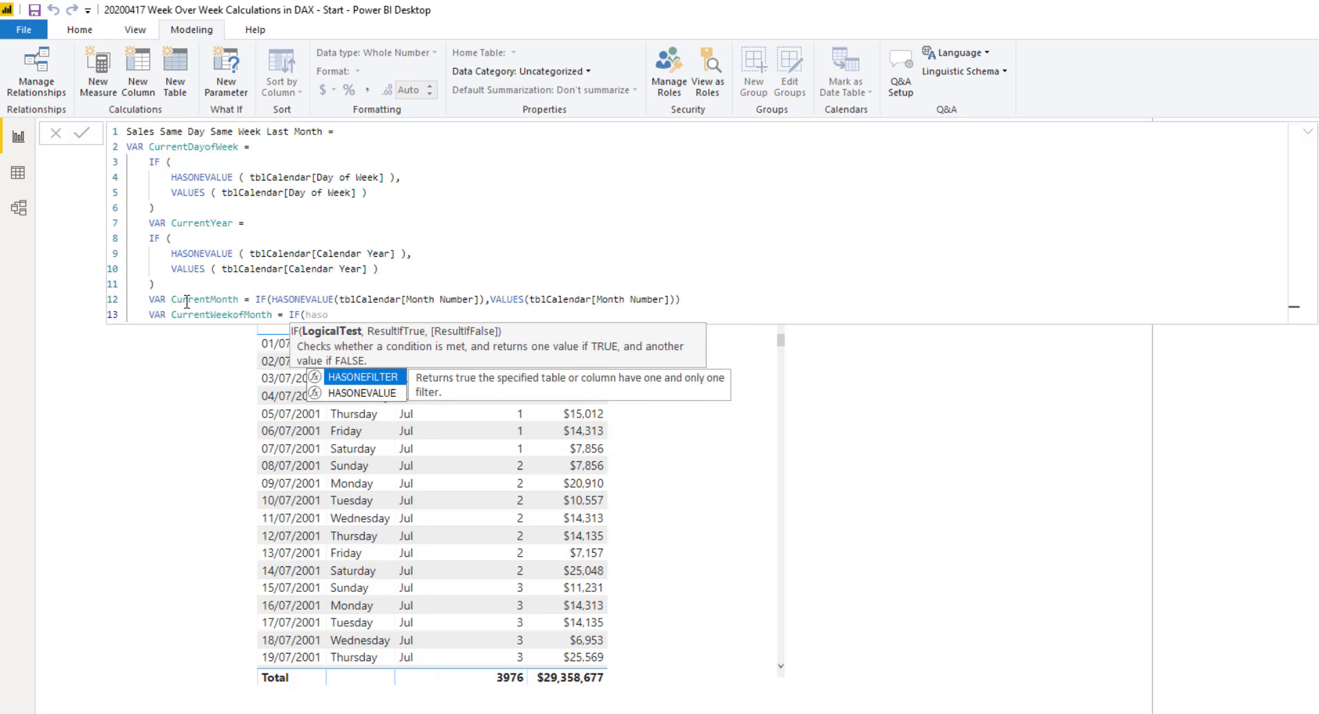
type("n")
key("Tab")
type("tblcal")
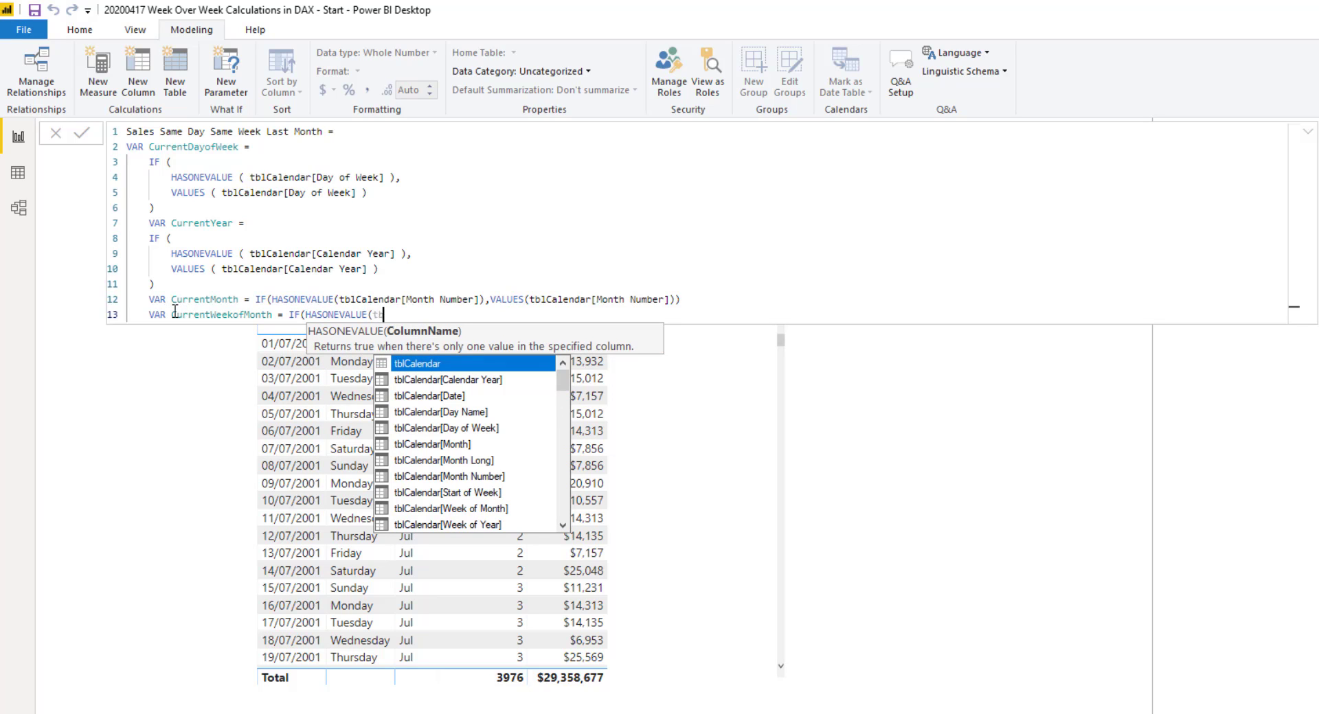
key("Down")
key("Down")
key("Down")
key("Down")
key("Down")
key("Down")
key("Down")
key("Down")
key("Down")
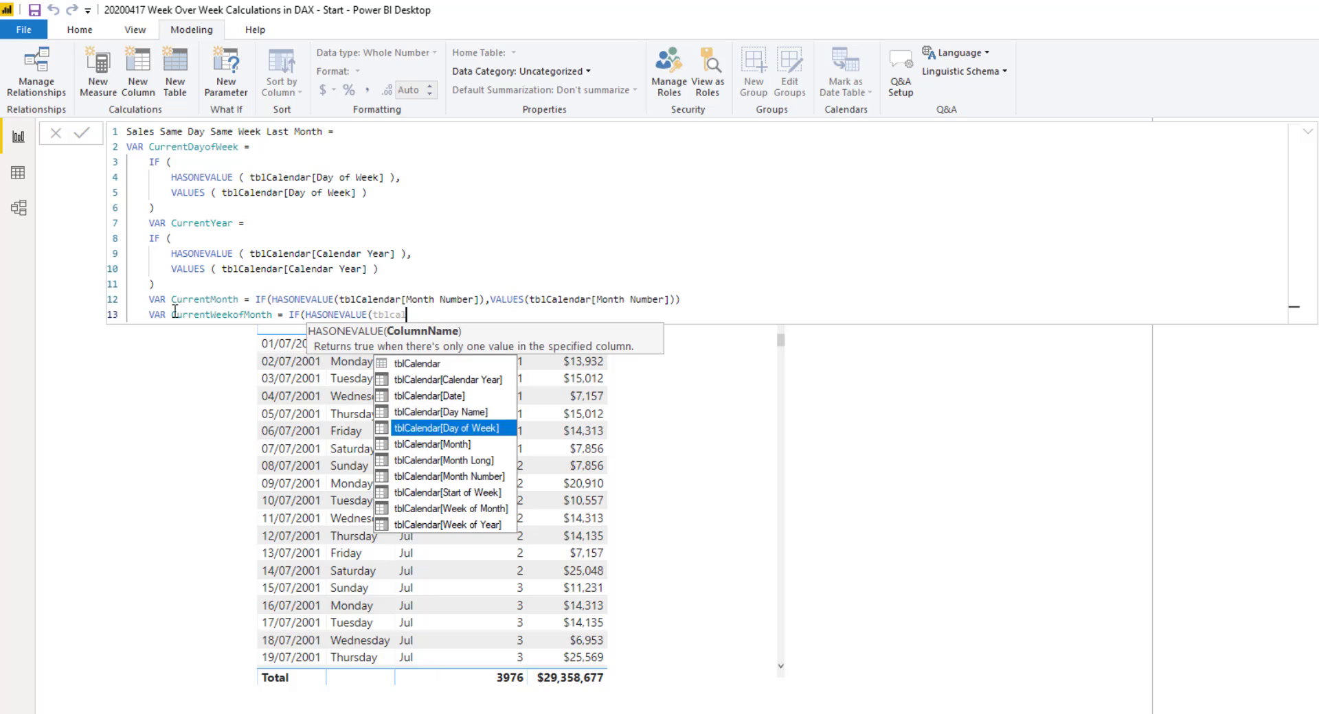
key("Tab")
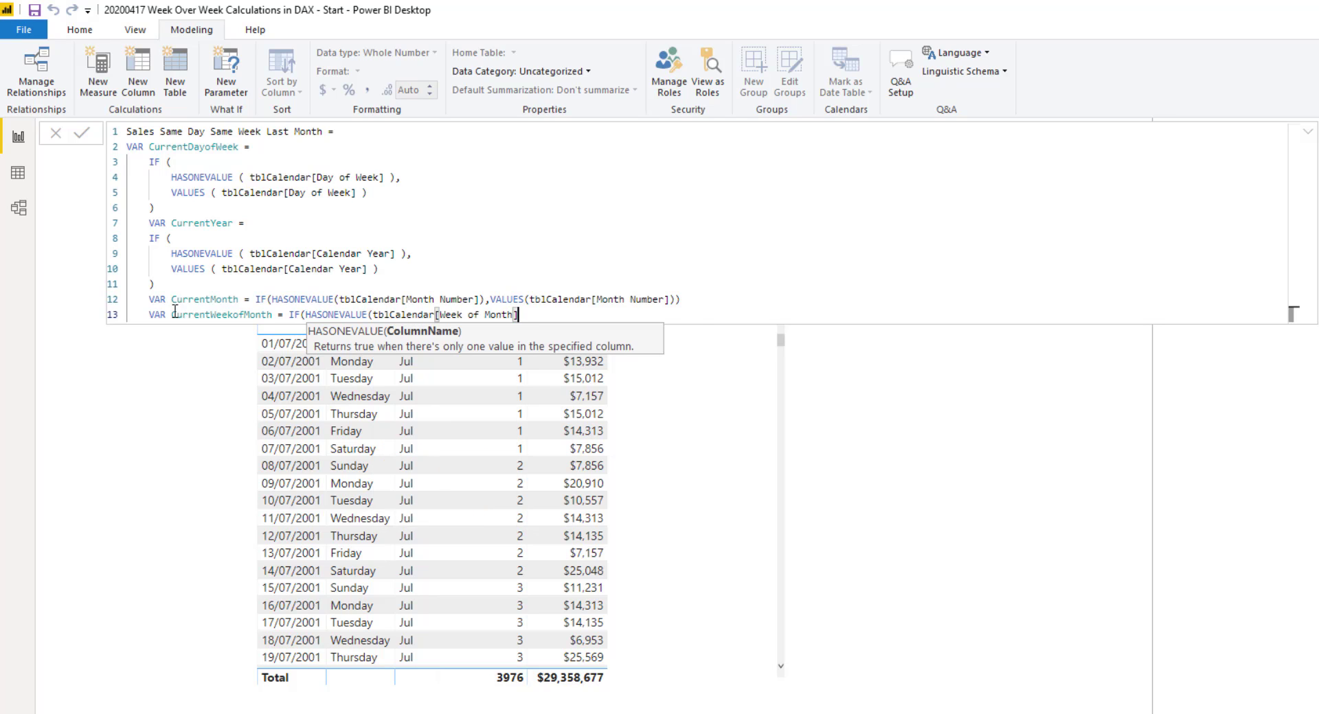
type("),m")
key("BackSpace")
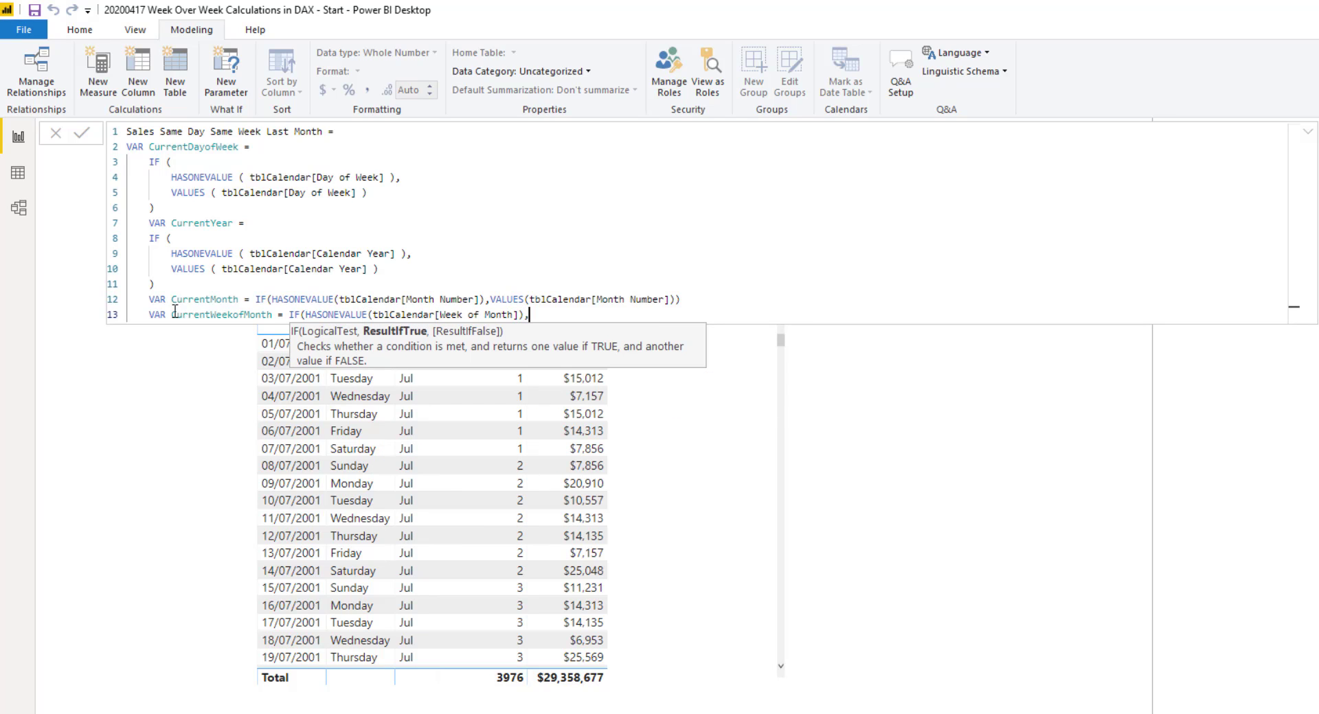
Complete the CurrentWeekofMonth variable by returning VALUES(tblCalendar[Week of Month]) when the test is true
type("values")
key("Tab")
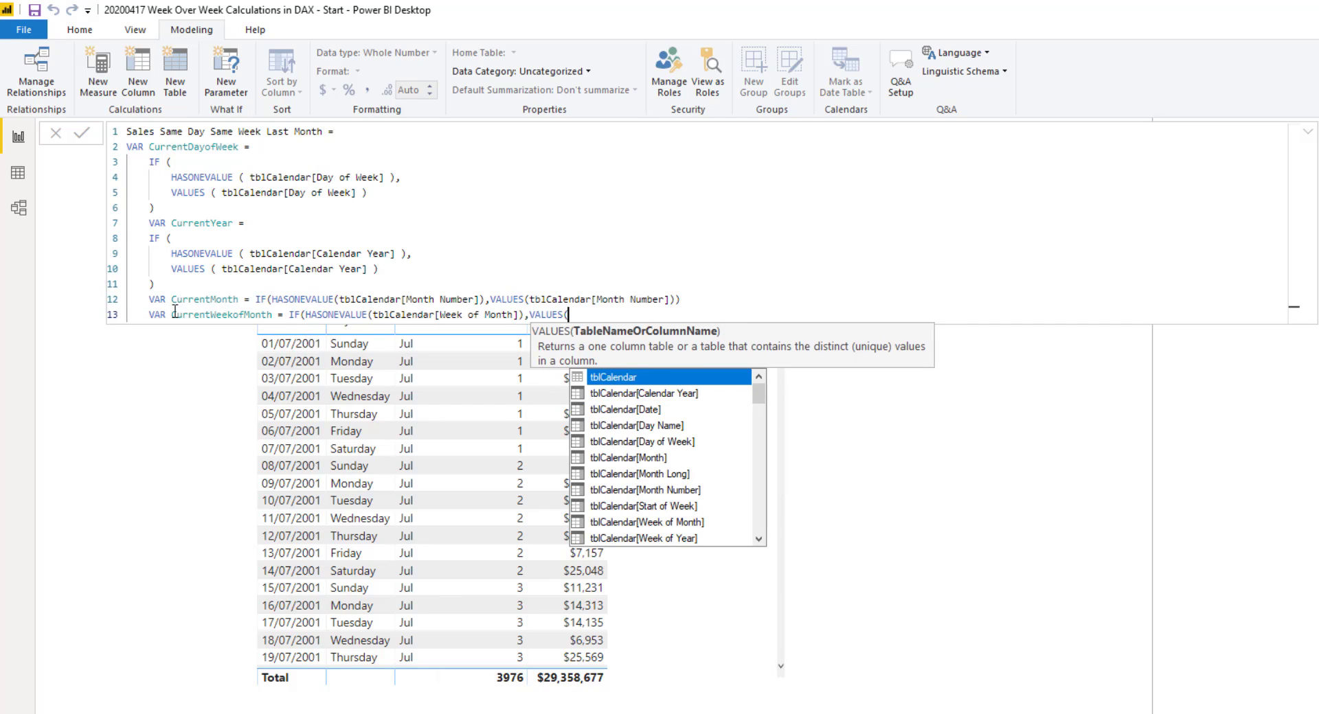
type("tbl")
key("Down")
key("Down")
key("Down")
key("Down")
key("Down")
key("Down")
key("Down")
key("Down")
key("Down")
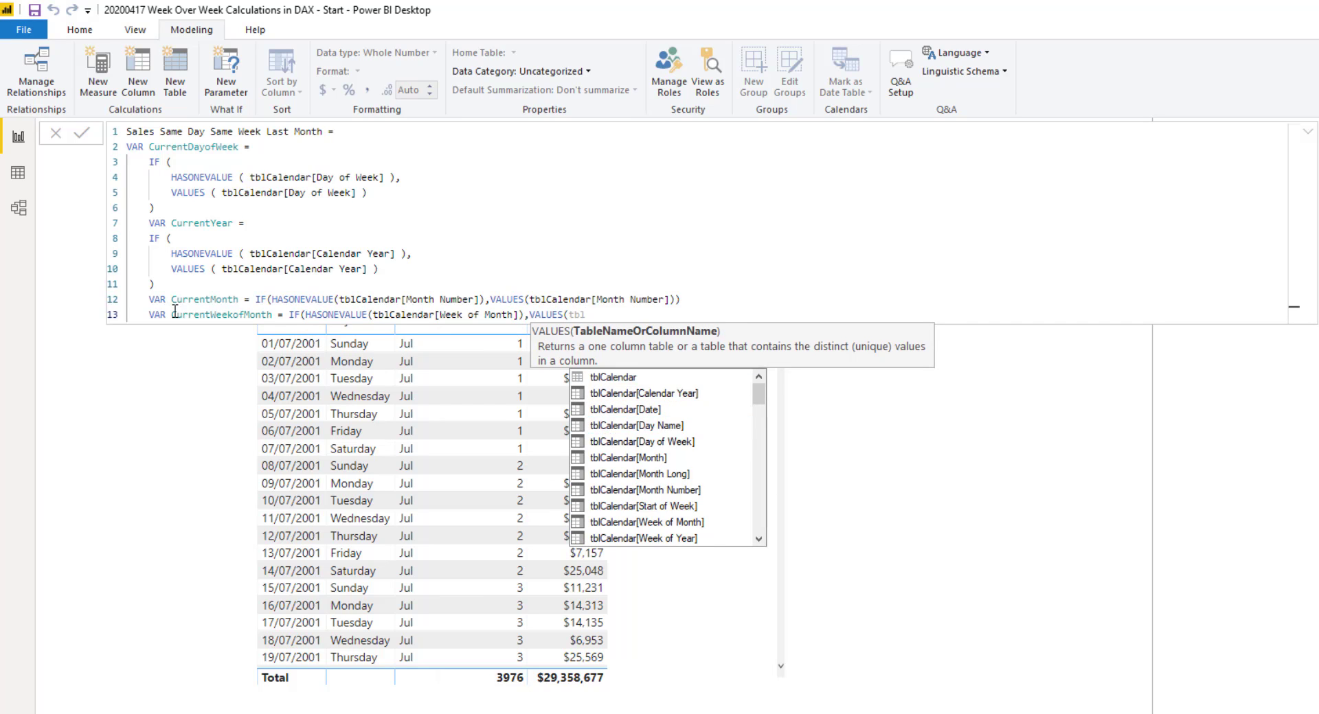
key("Up")
key("Tab")
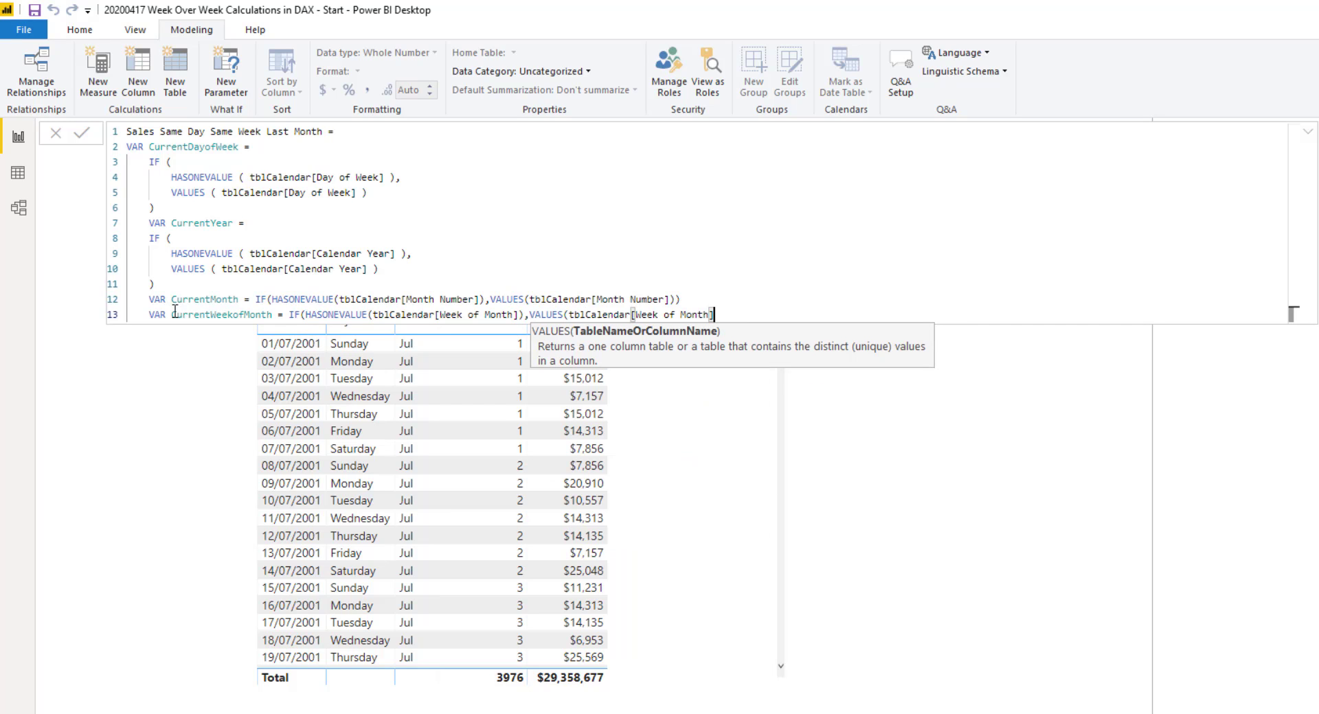
type(")")
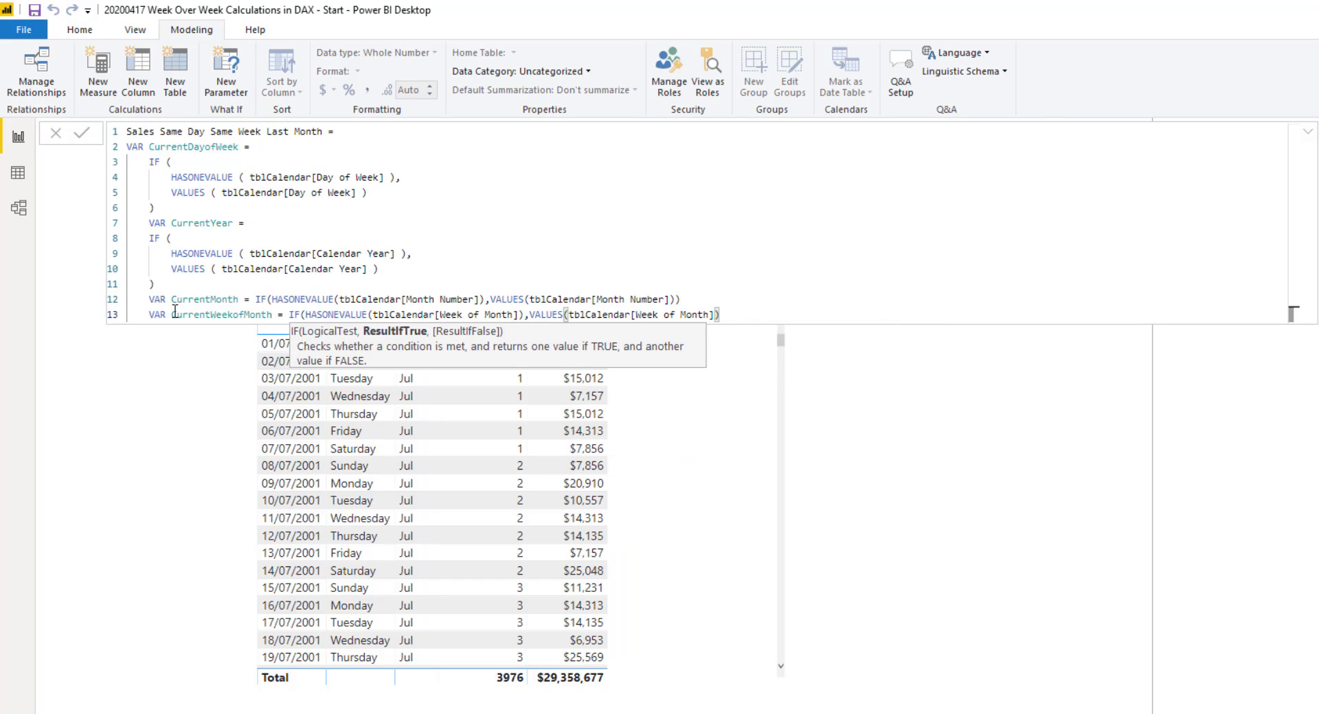
type(")")
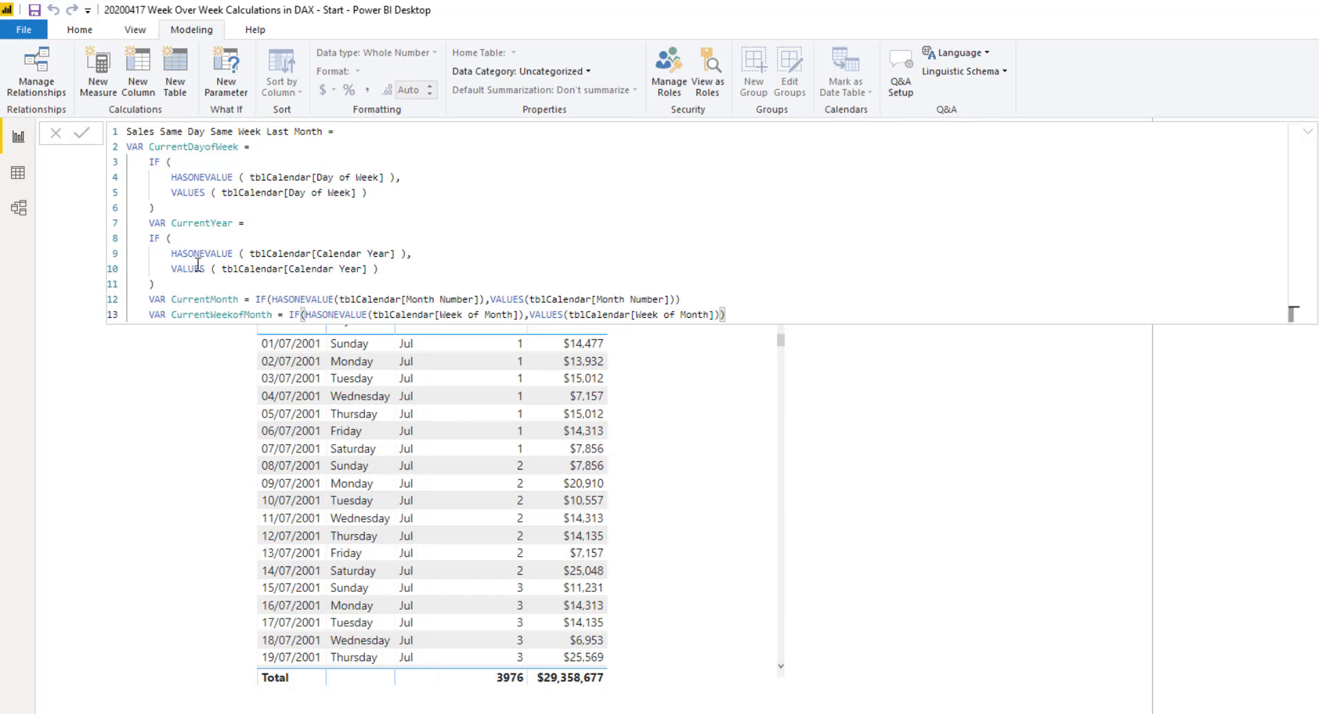
Declare a LastMonth variable as IF(CurrentMonth = 1, 12, CurrentMonth-1)
key("Return")
type("VAR")
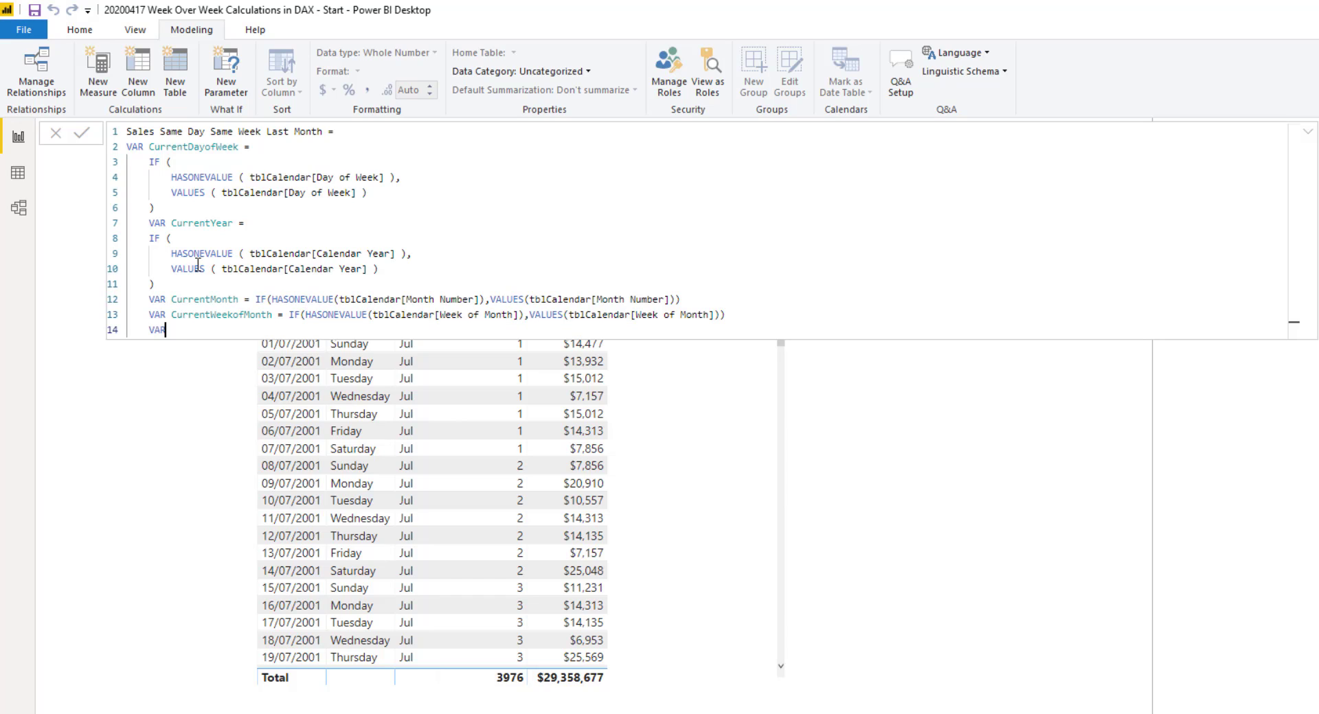
type(" LastMonth = IF(")
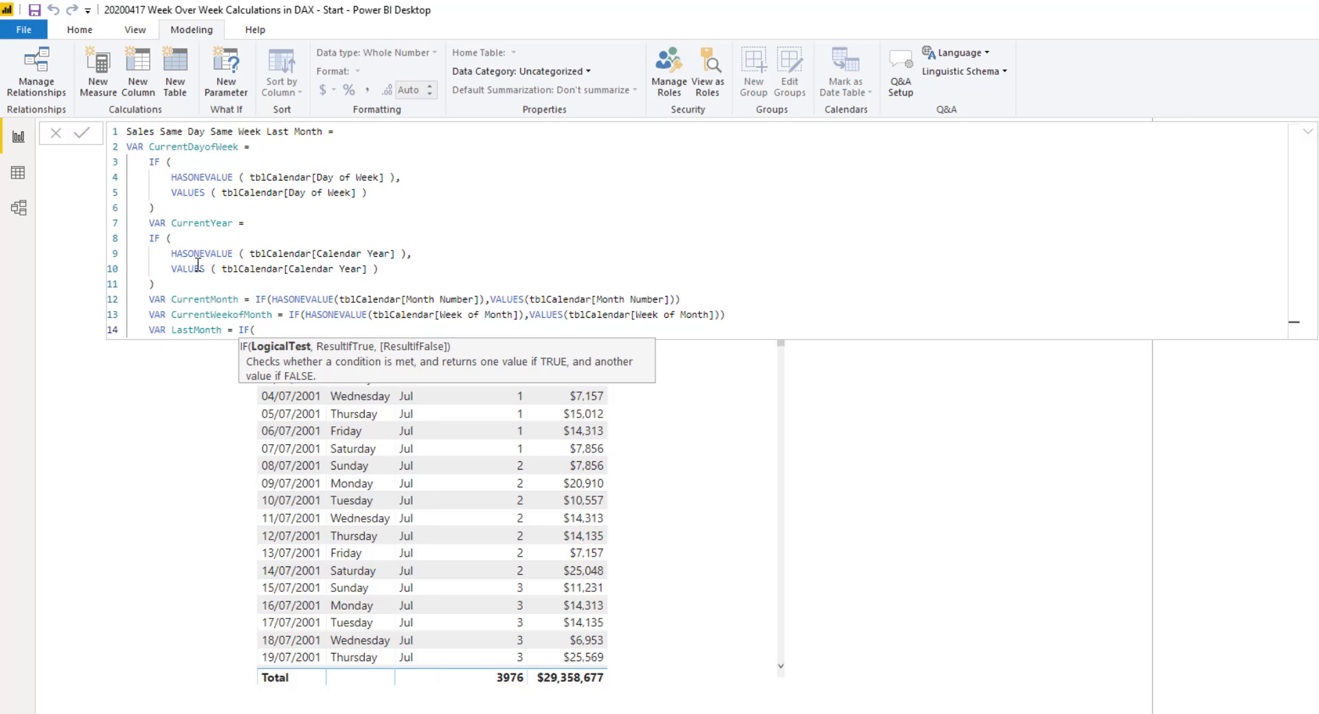
type("Curr")
key("Down")
key("Down")
key("Tab")
type("= 1, 12")
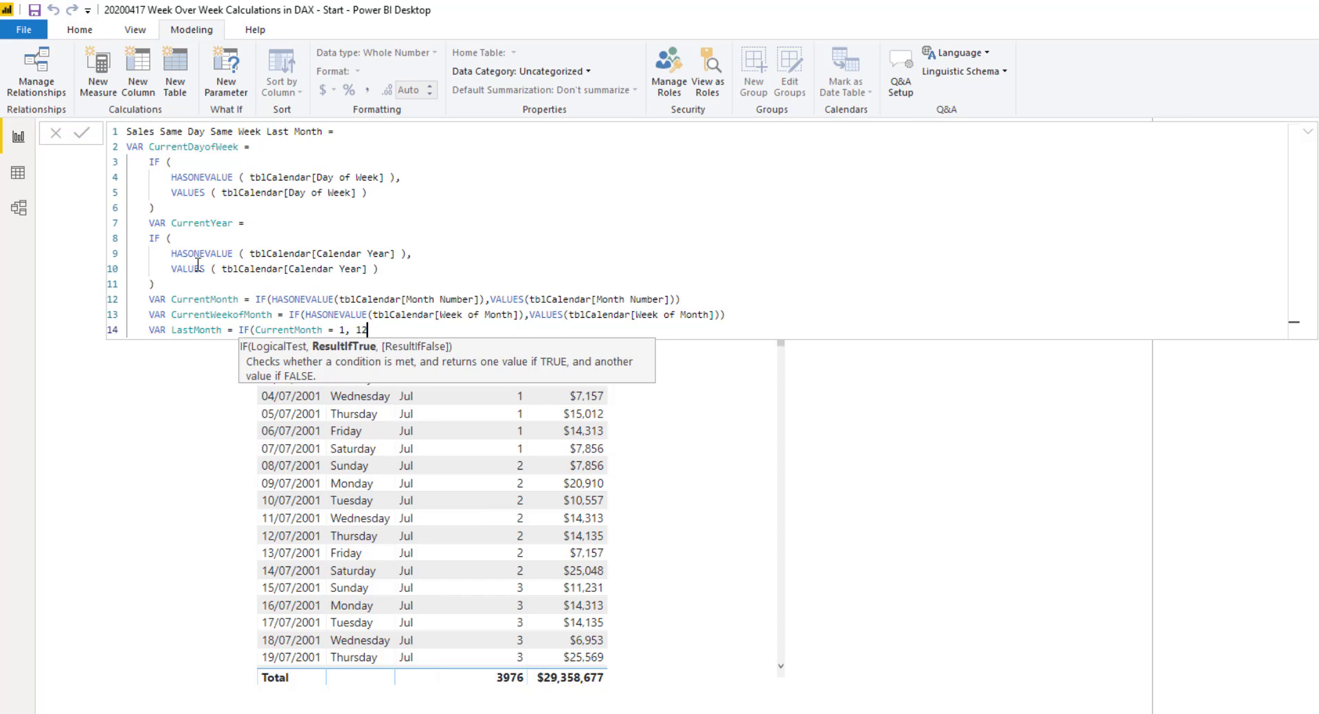
type(",")
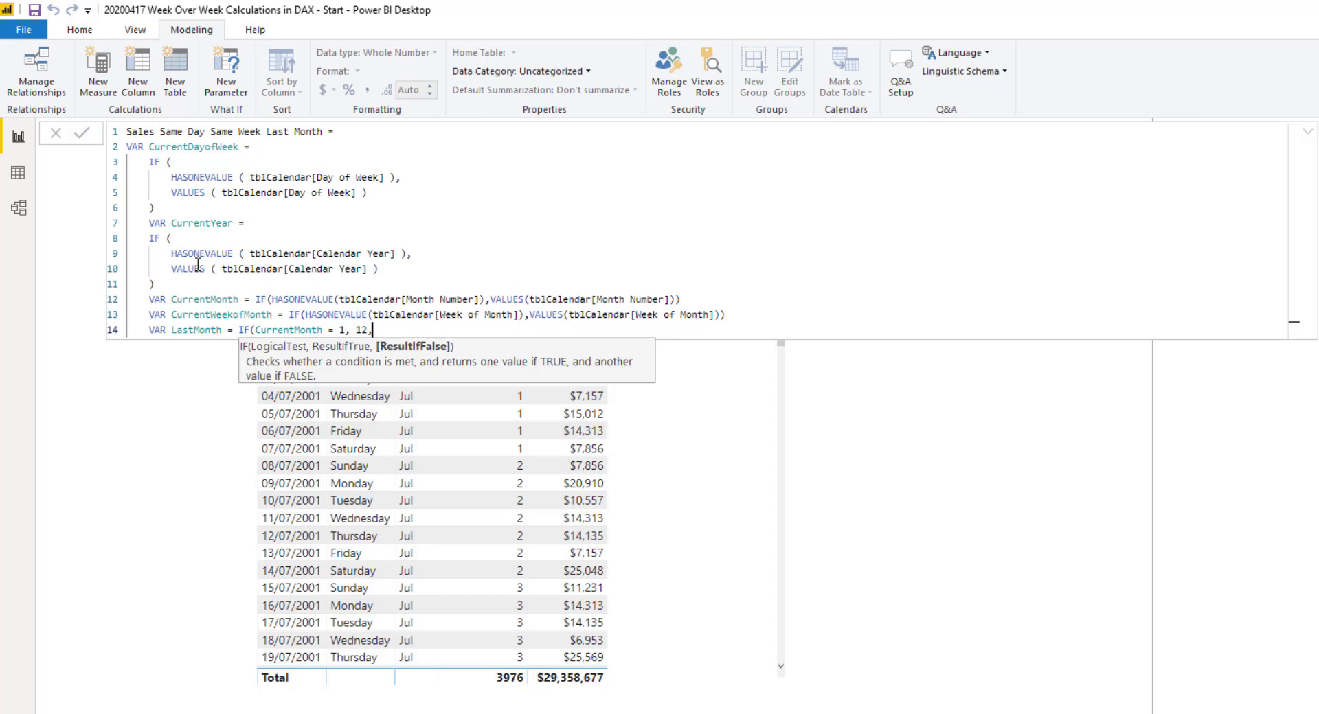
type(" CurrentMonth-1")
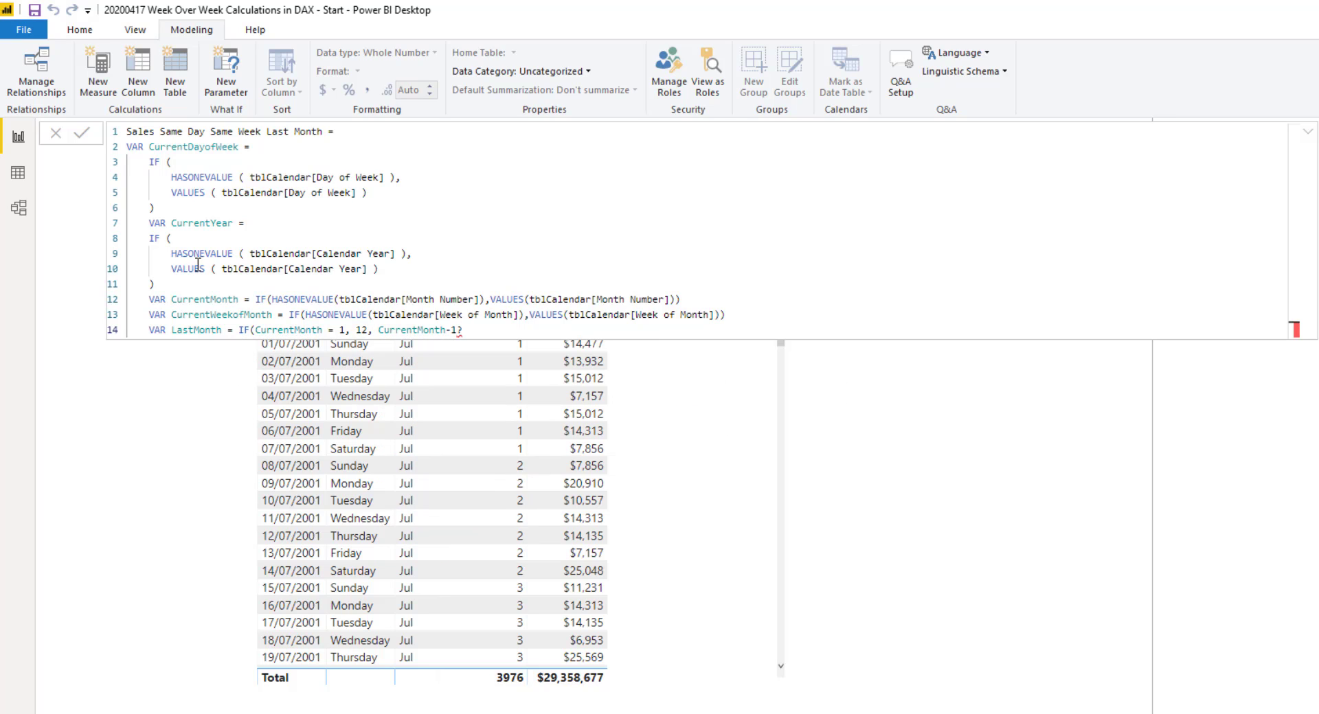
type(")")
key("shift+Return")
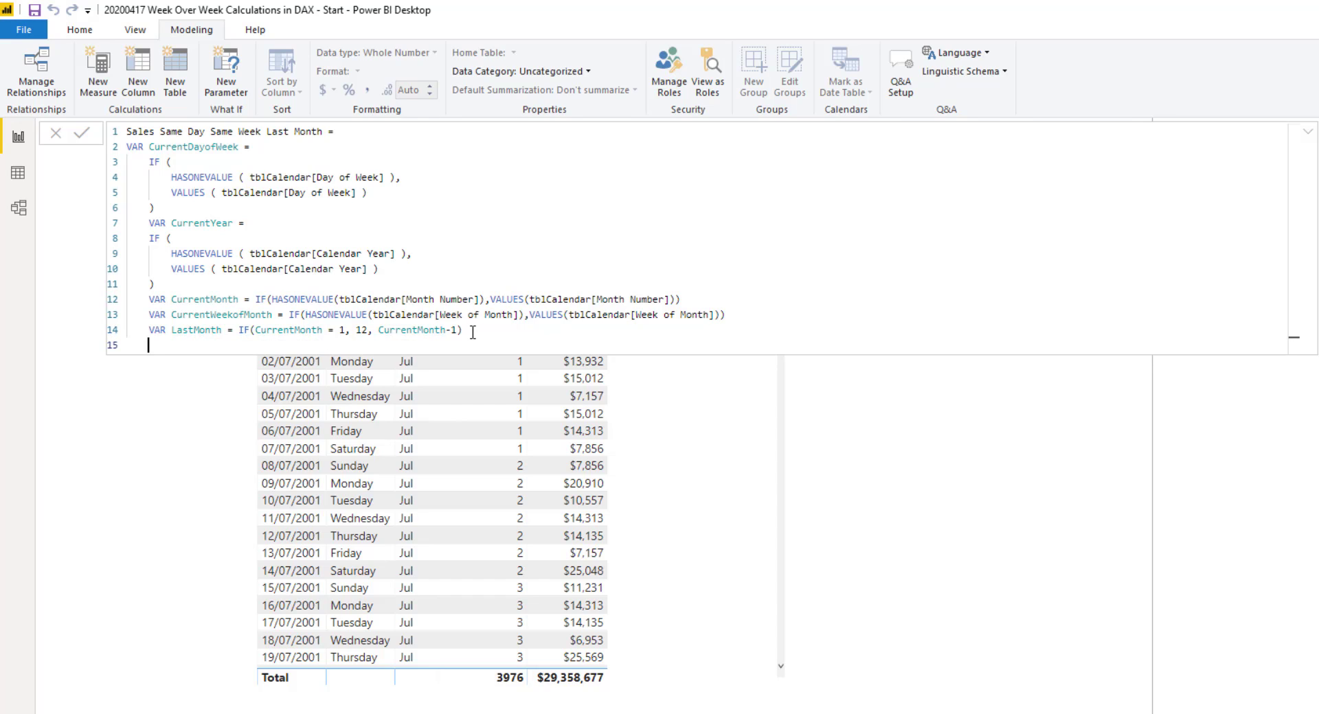
Declare a Result variable, set off by a blank line, as an IF whose test is CurrentMonth = 1
key("shift+Return")
type("VAR ")
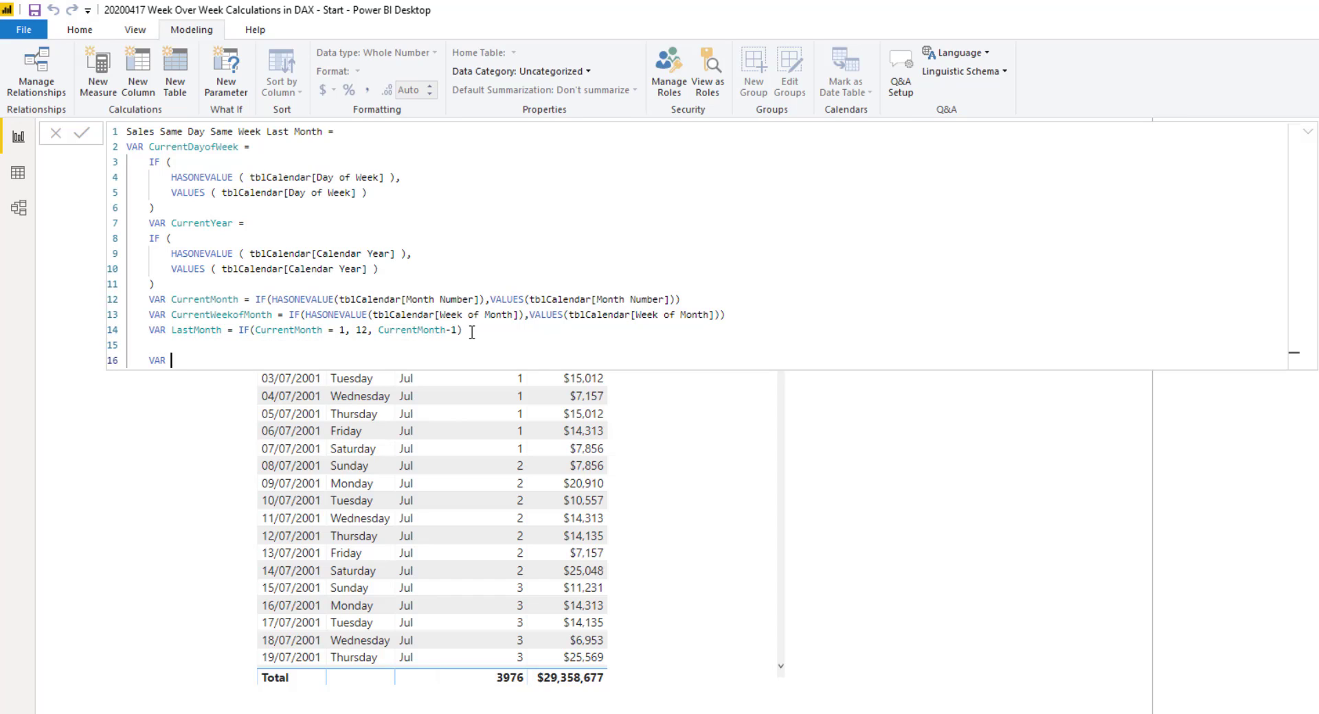
type("Result =")
key("shift+Return")
type("IF(")
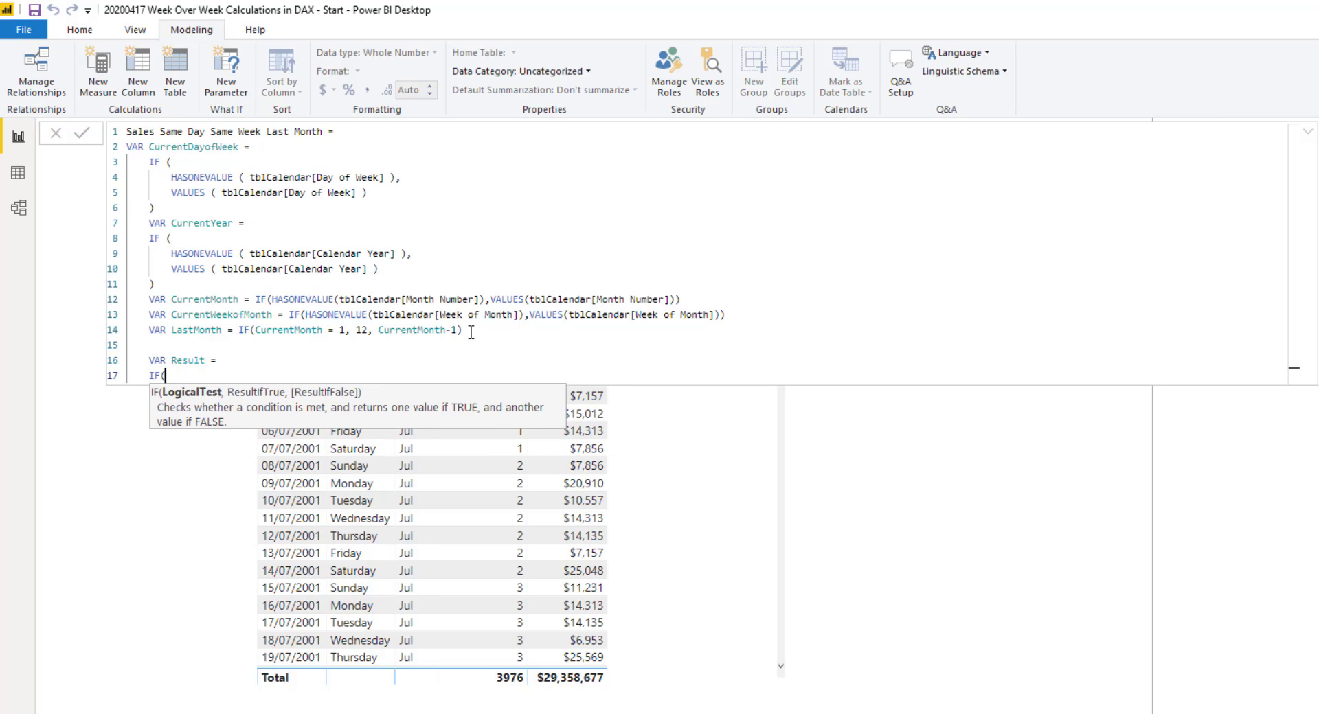
type("cu")
key("Down")
key("Down")
key("Tab")
type("=  1,")
key("shift+Return")
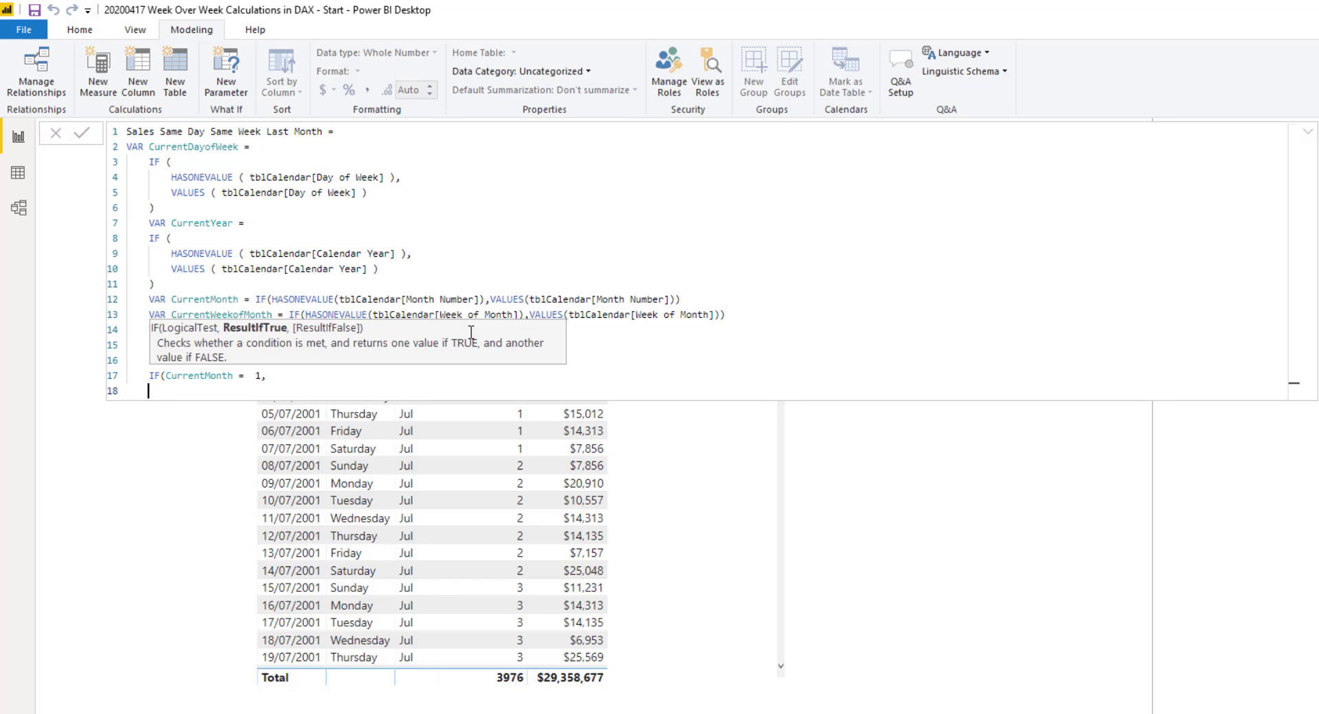
For the true result, start a CALCULATE of [Sales Amount] with ALL(tblCalendar) as its first filter
type("CALCULATE(")
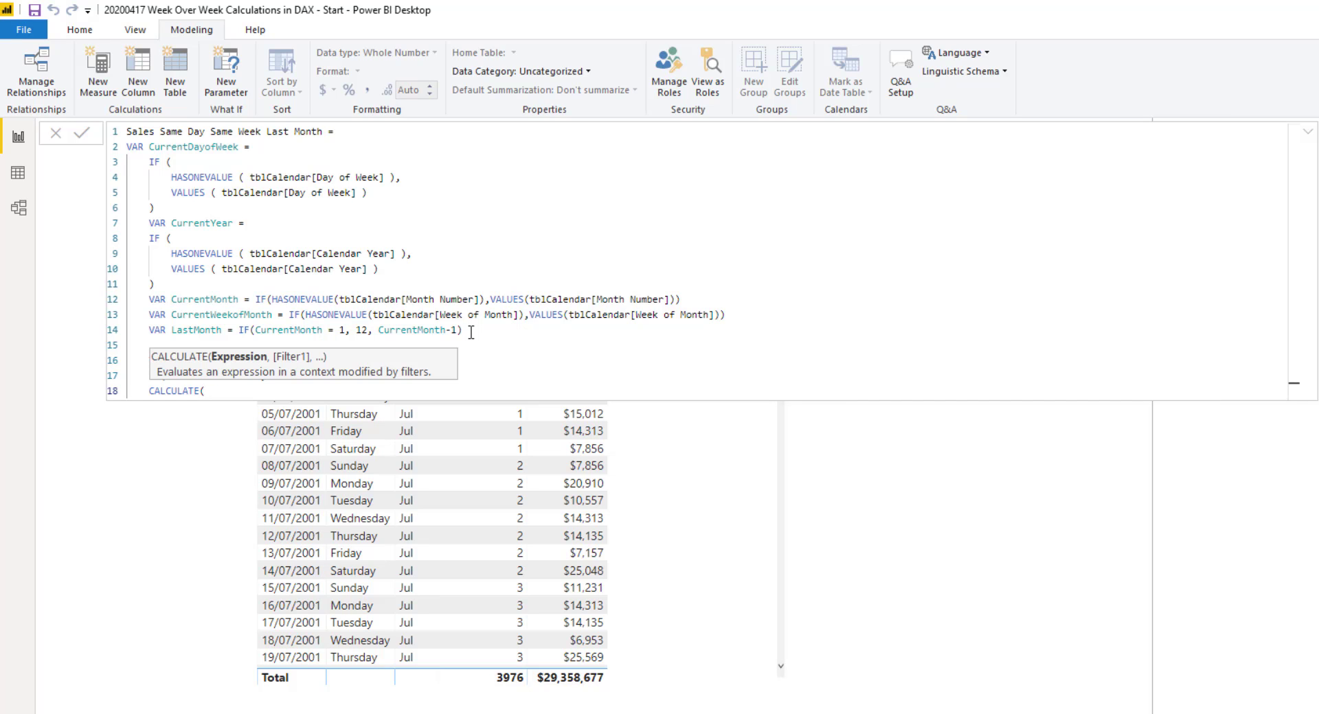
type("[SAL")
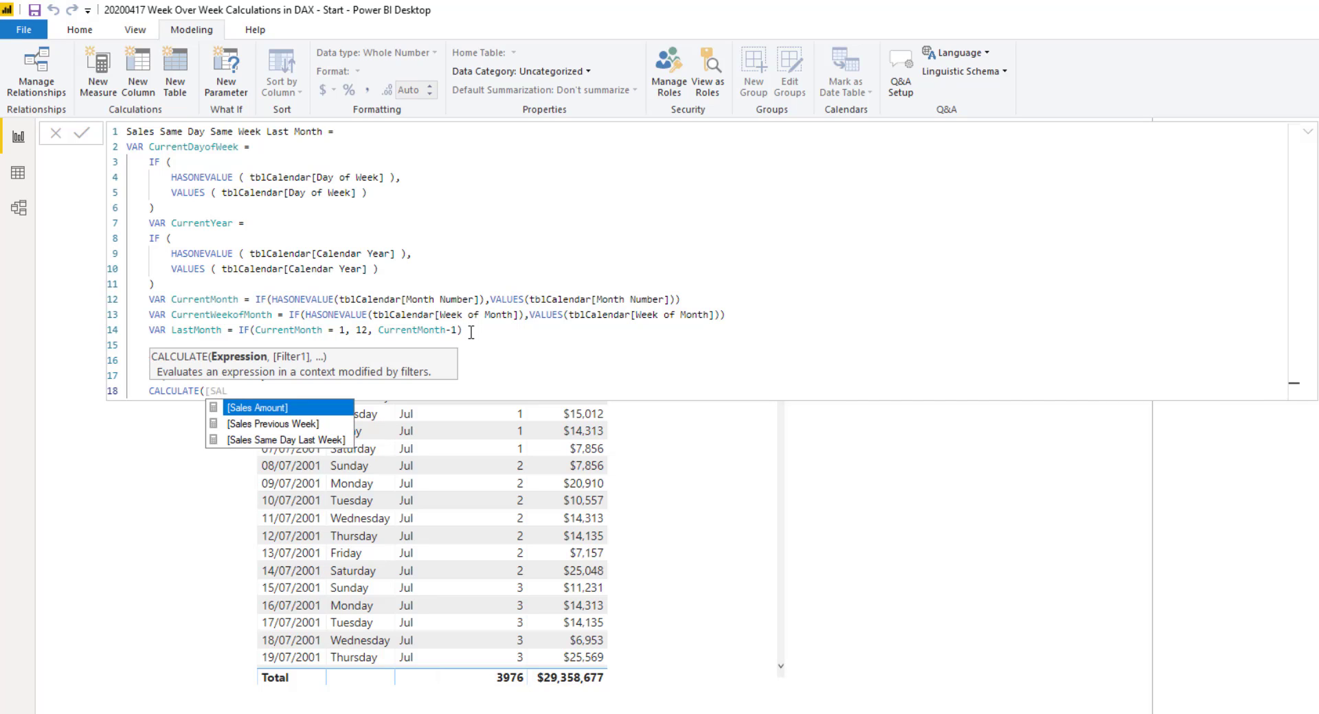
key("Tab")
type(",")
key("shift+Return")
type("ALL(")
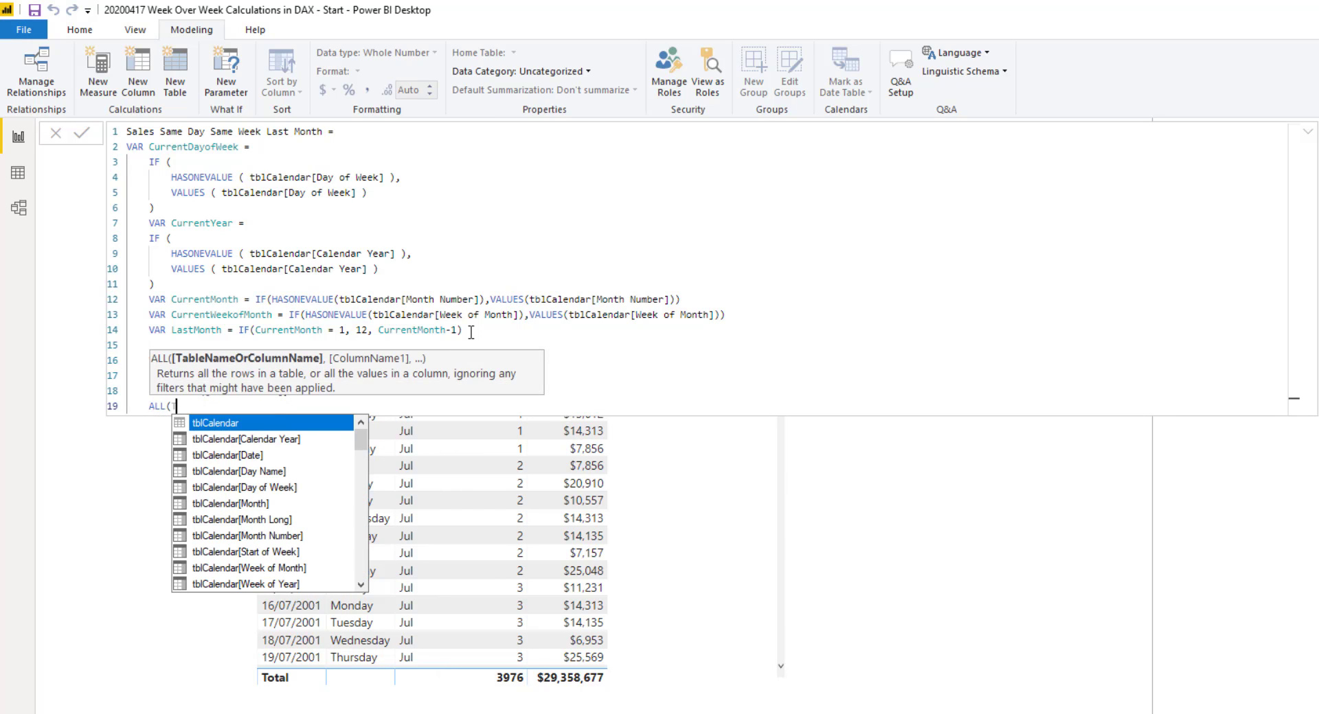
key("Tab")
type(")")
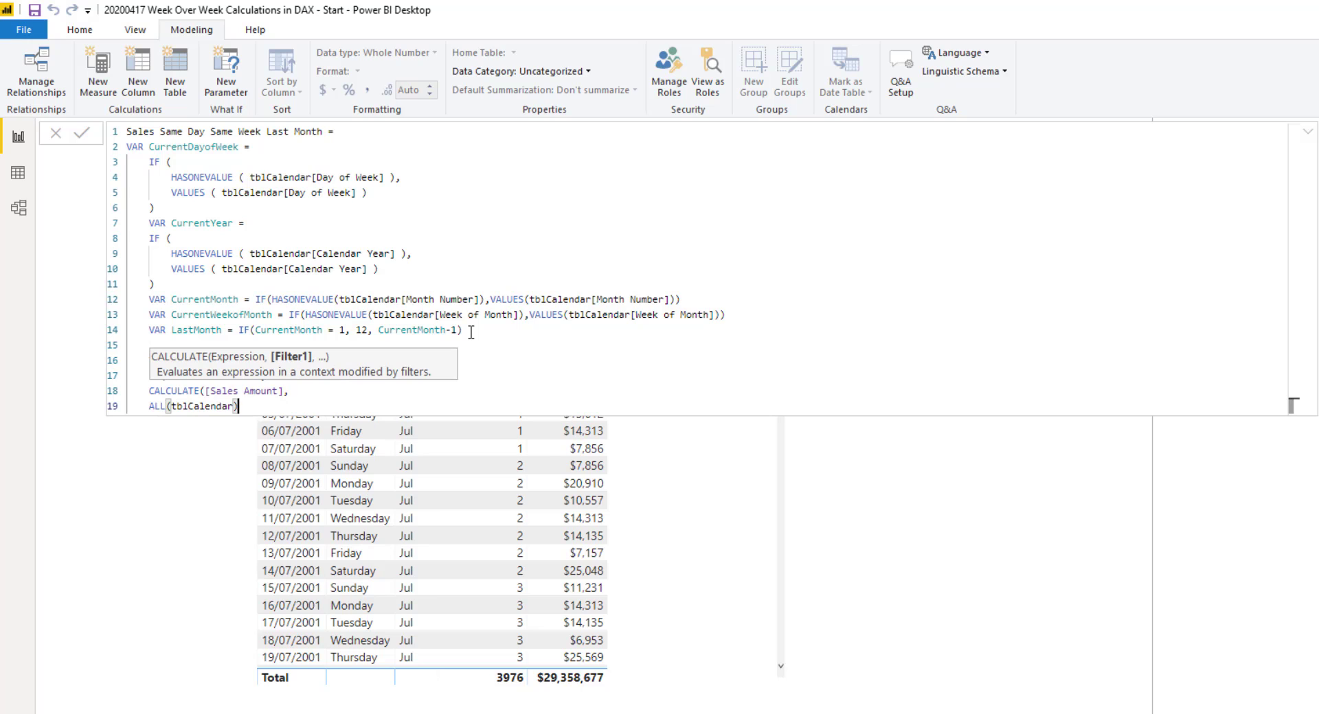
type(",")
key("shift+Return")
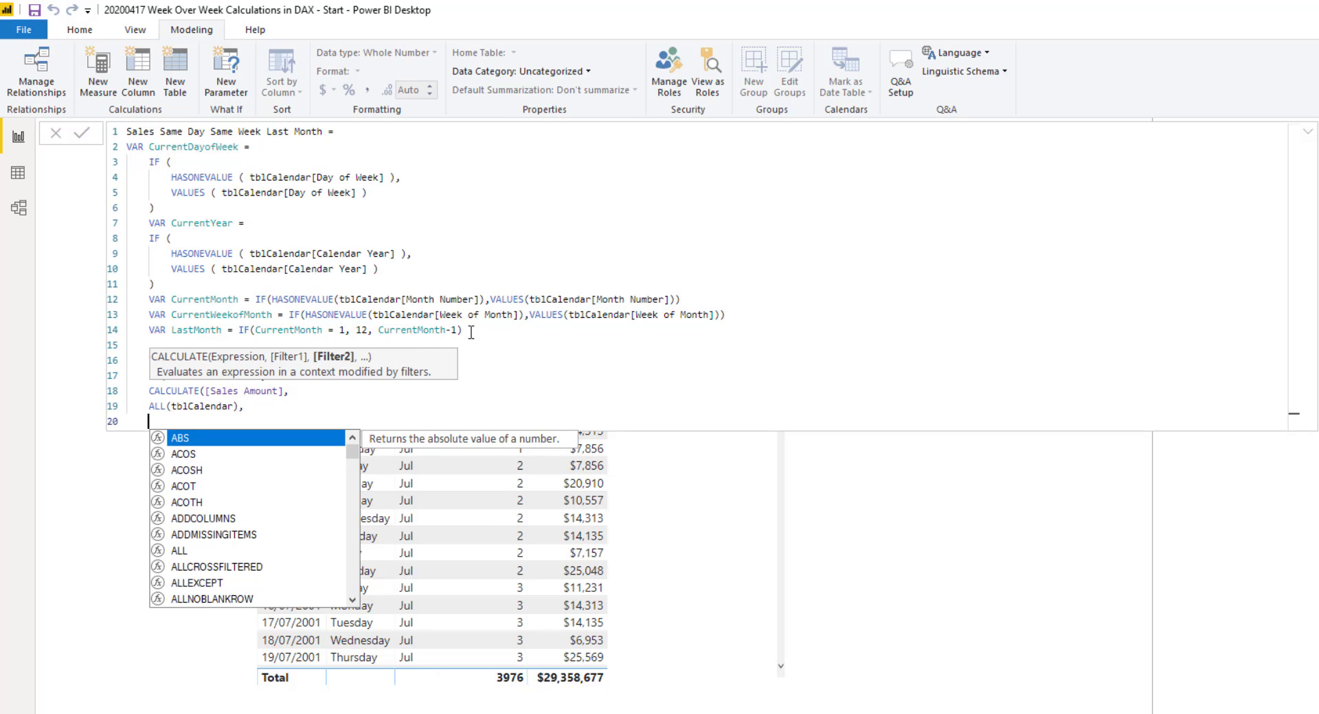
Add the CALCULATE filter tblCalendar[Week of Month] = CurrentWeekofMonth
type("TBLCA")
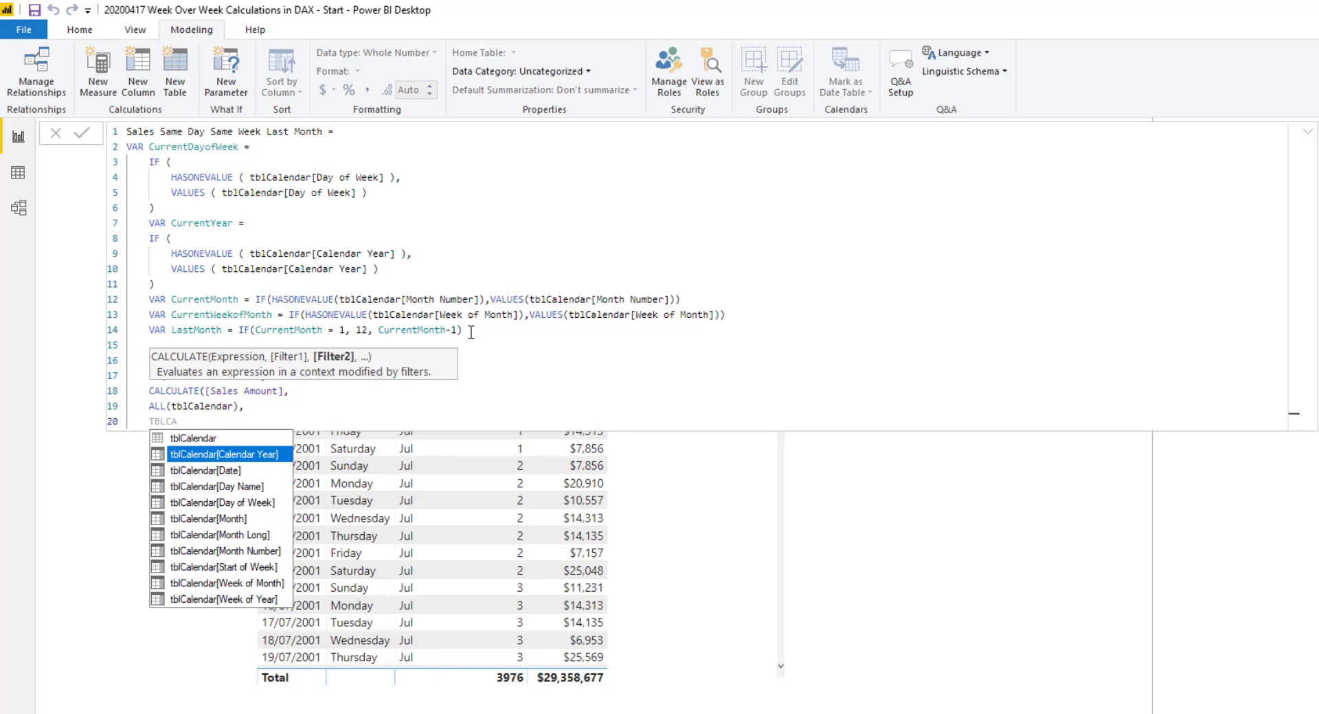
key("Down")
key("Down")
key("Down")
key("Down")
key("Down")
key("Down")
key("Down")
key("Down")
key("Down")
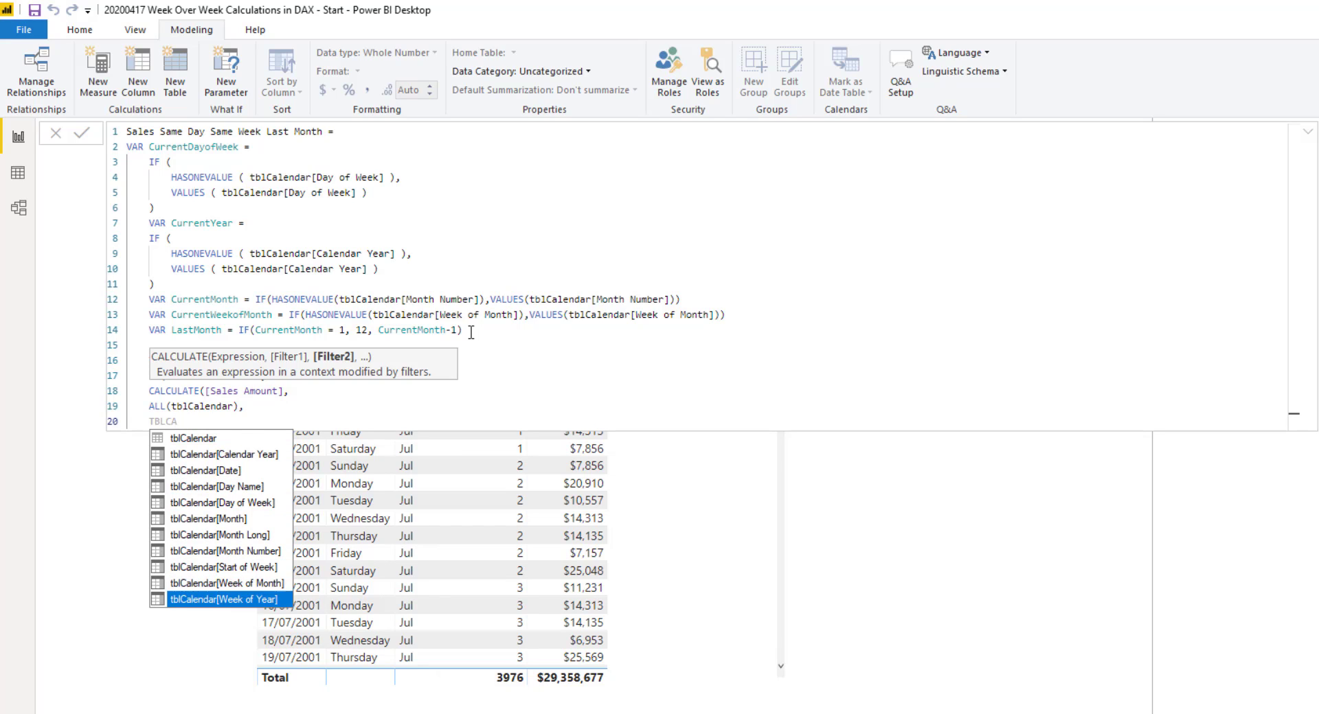
key("Up")
key("Tab")
type("=")
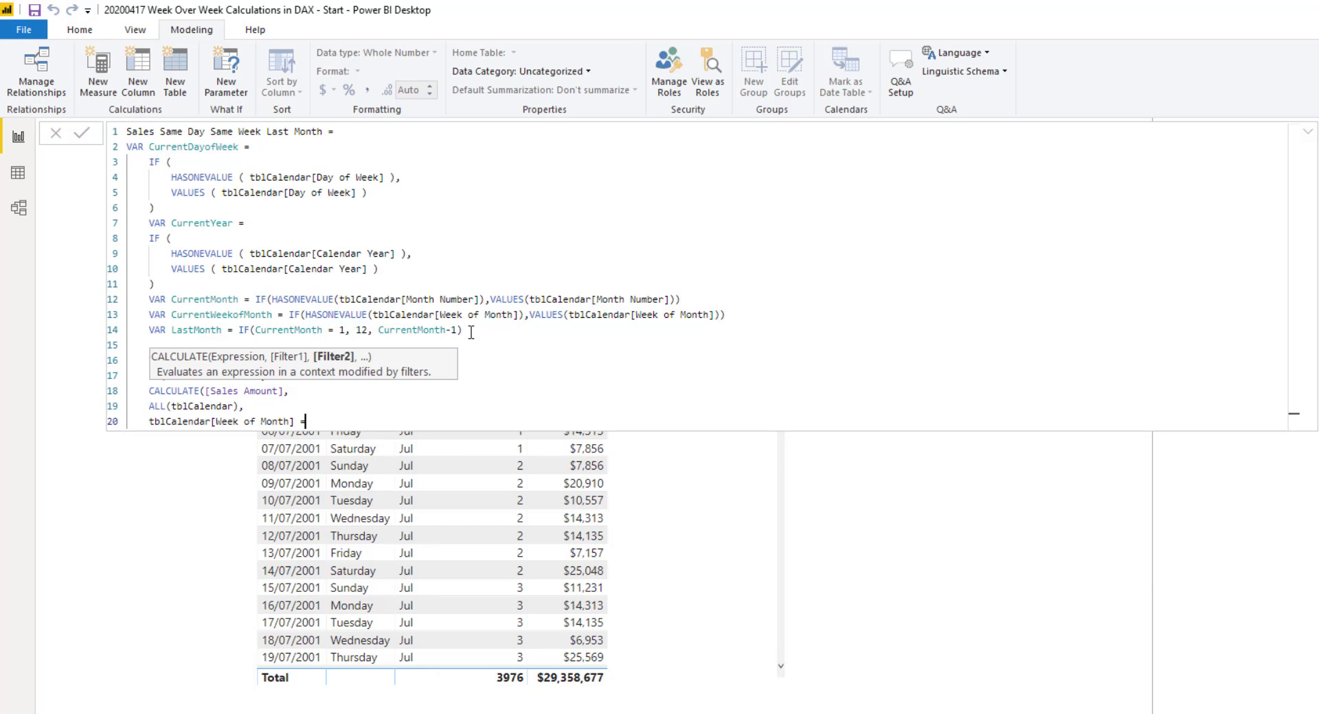
type(" CURR")
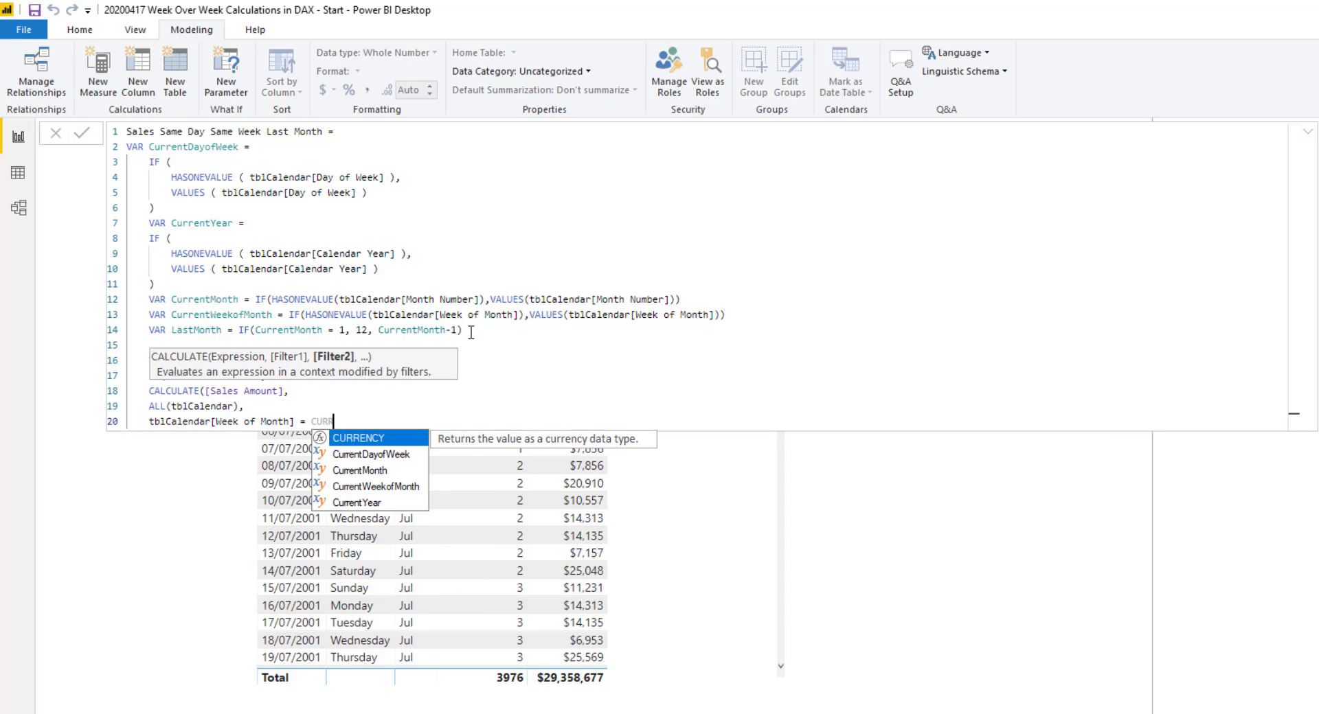
key("Down")
key("Down")
key("Down")
key("Tab")
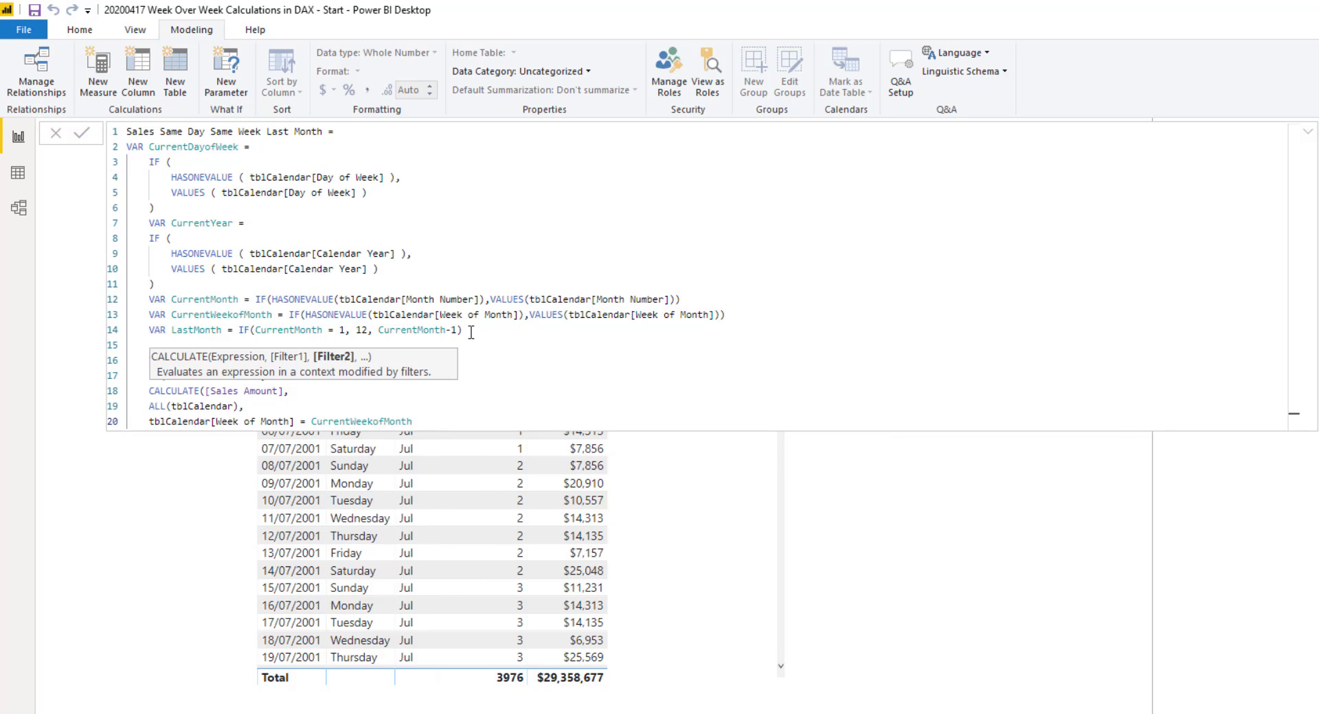
type(",")
key("shift+Return")
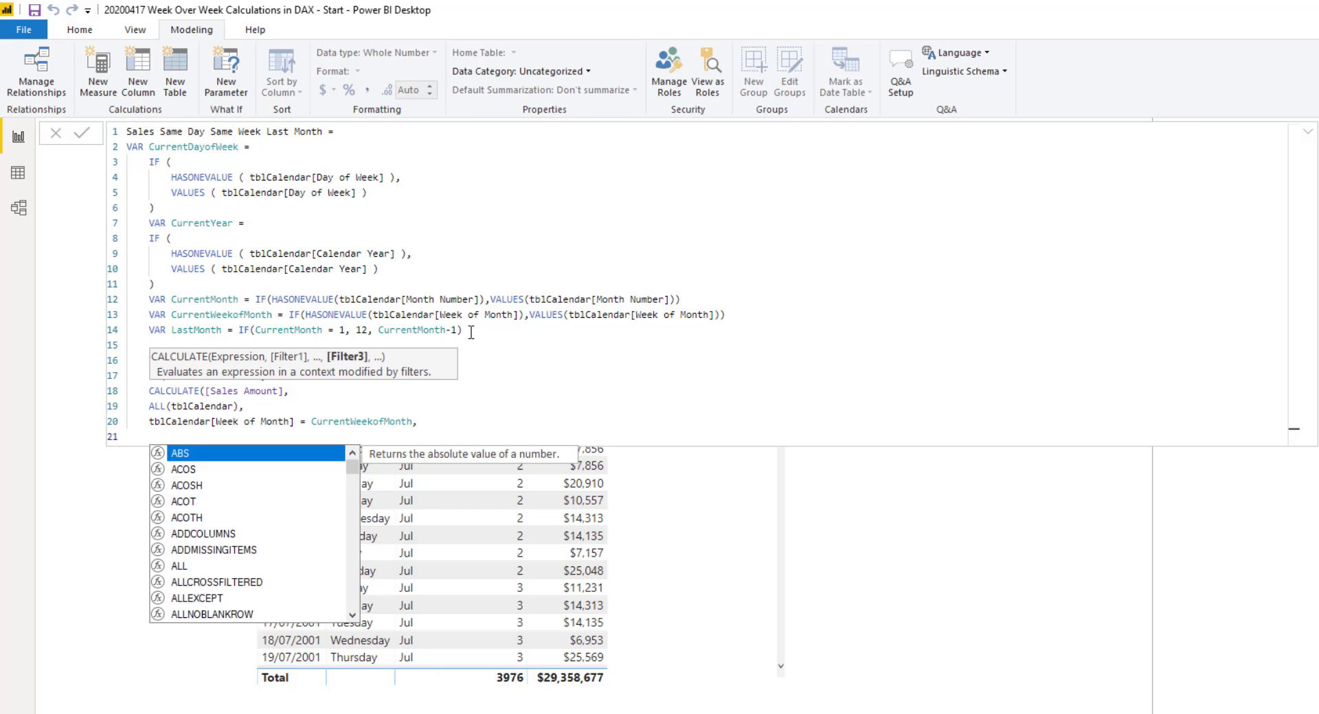
Add the CALCULATE filter tblCalendar[Day of Week] = CurrentDayofWeek
type("TBL")
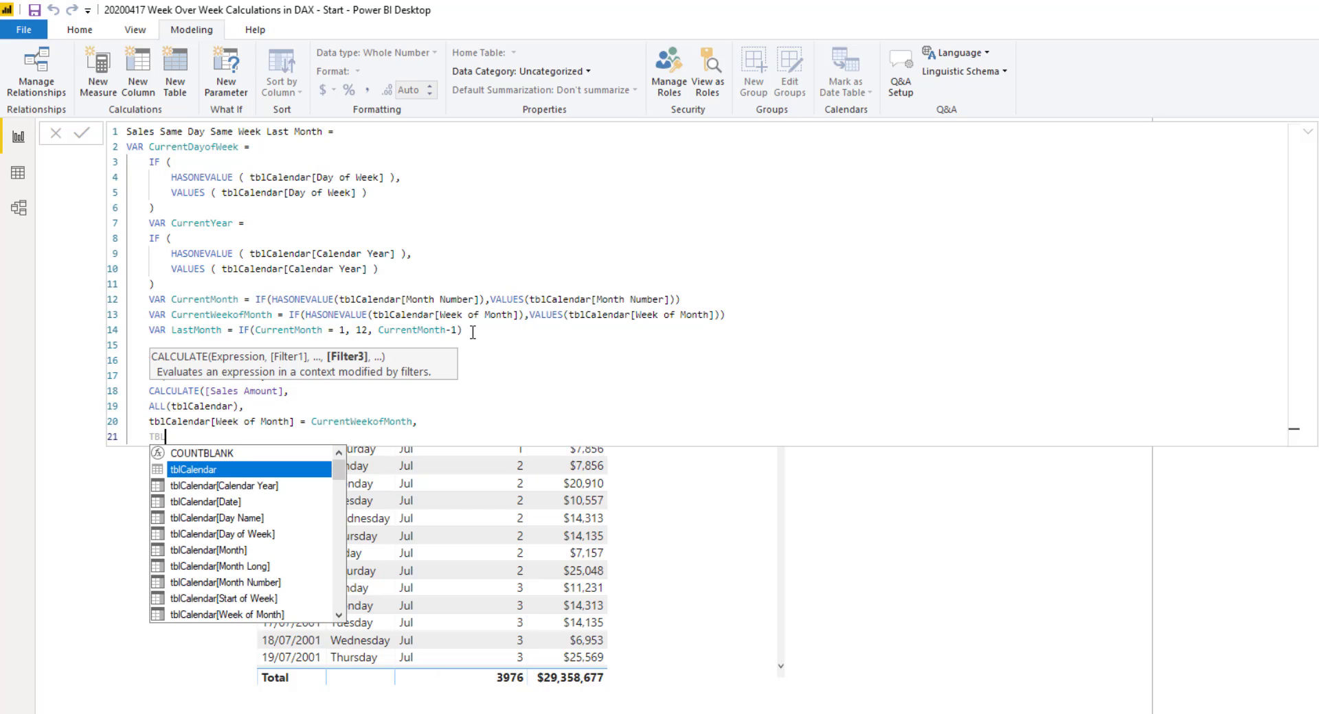
key("Down")
key("Down")
key("Down")
key("Down")
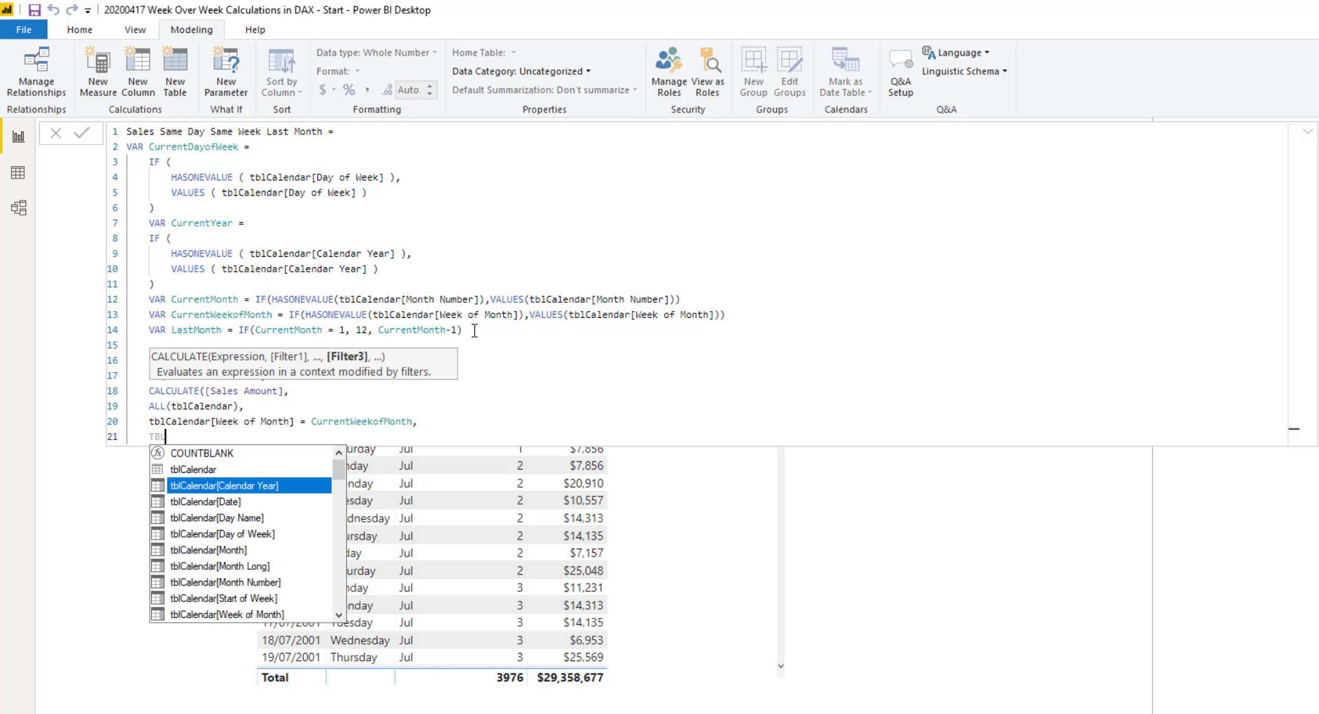
key("Tab")
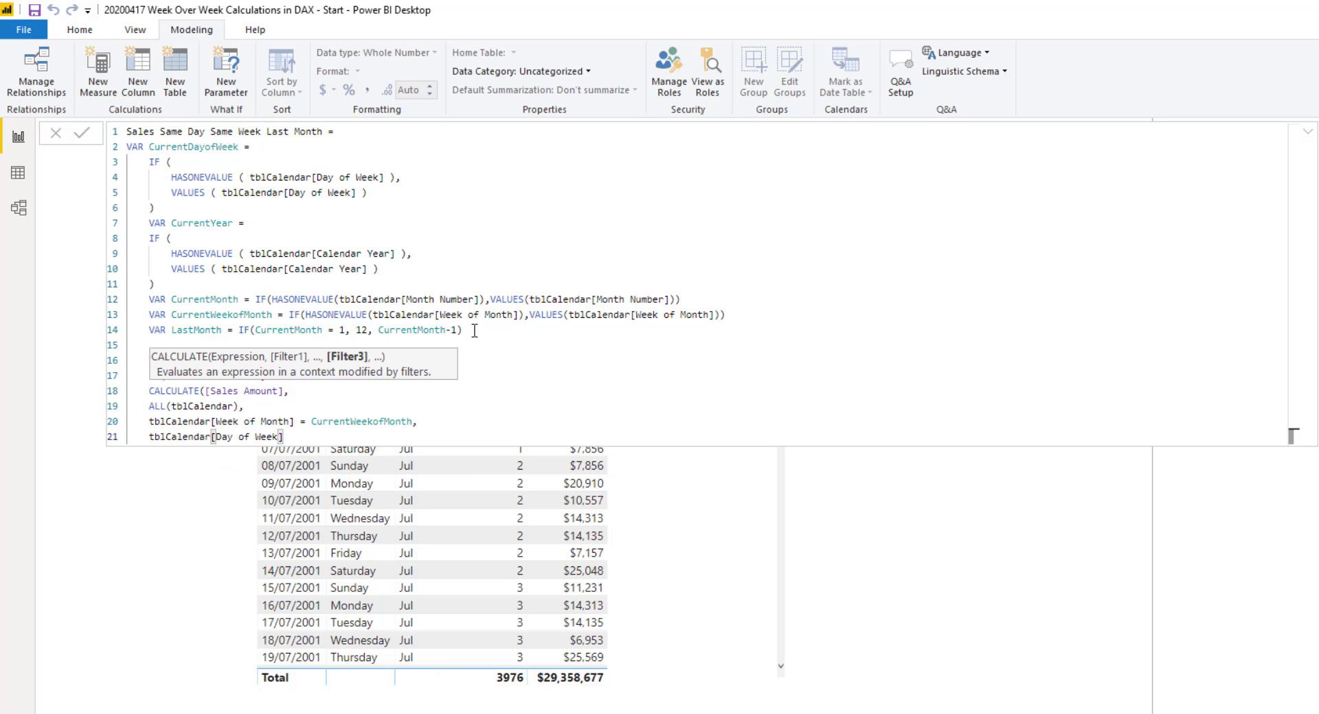
type("= CURR")
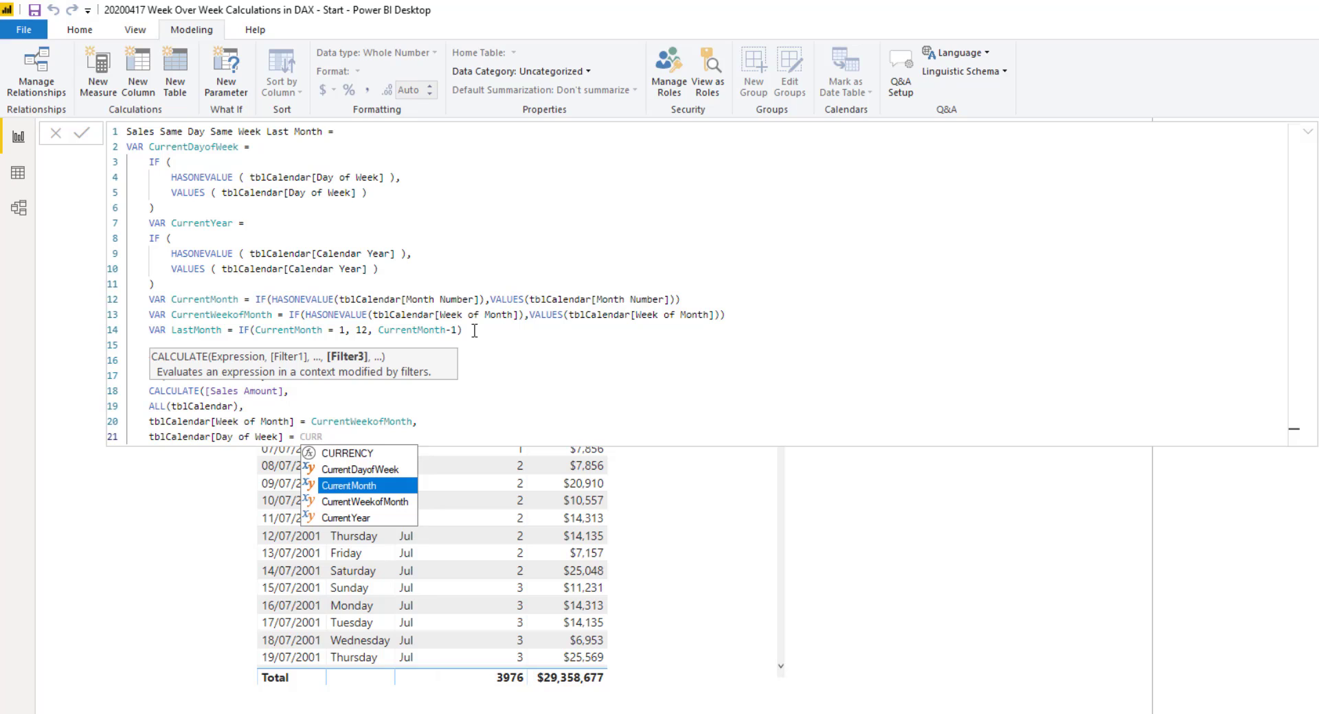
key("Up")
key("Tab")
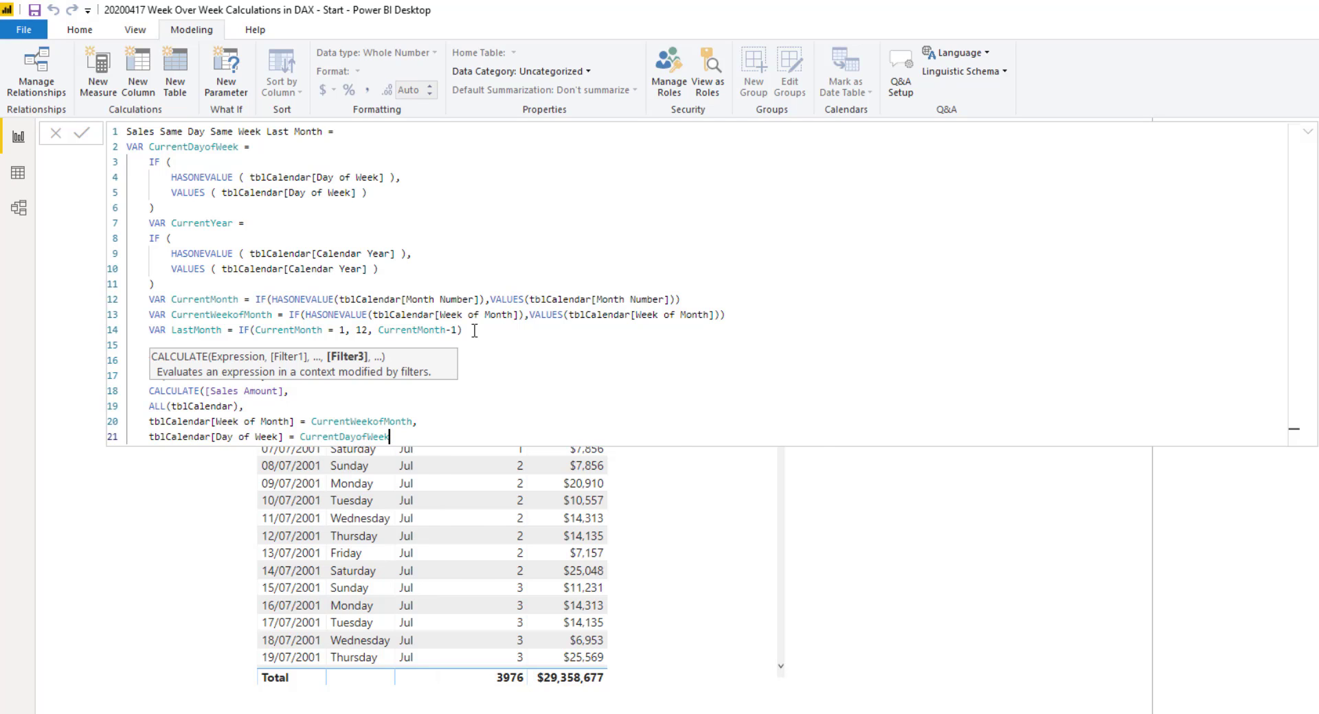
type(",")
key("shift+Return")
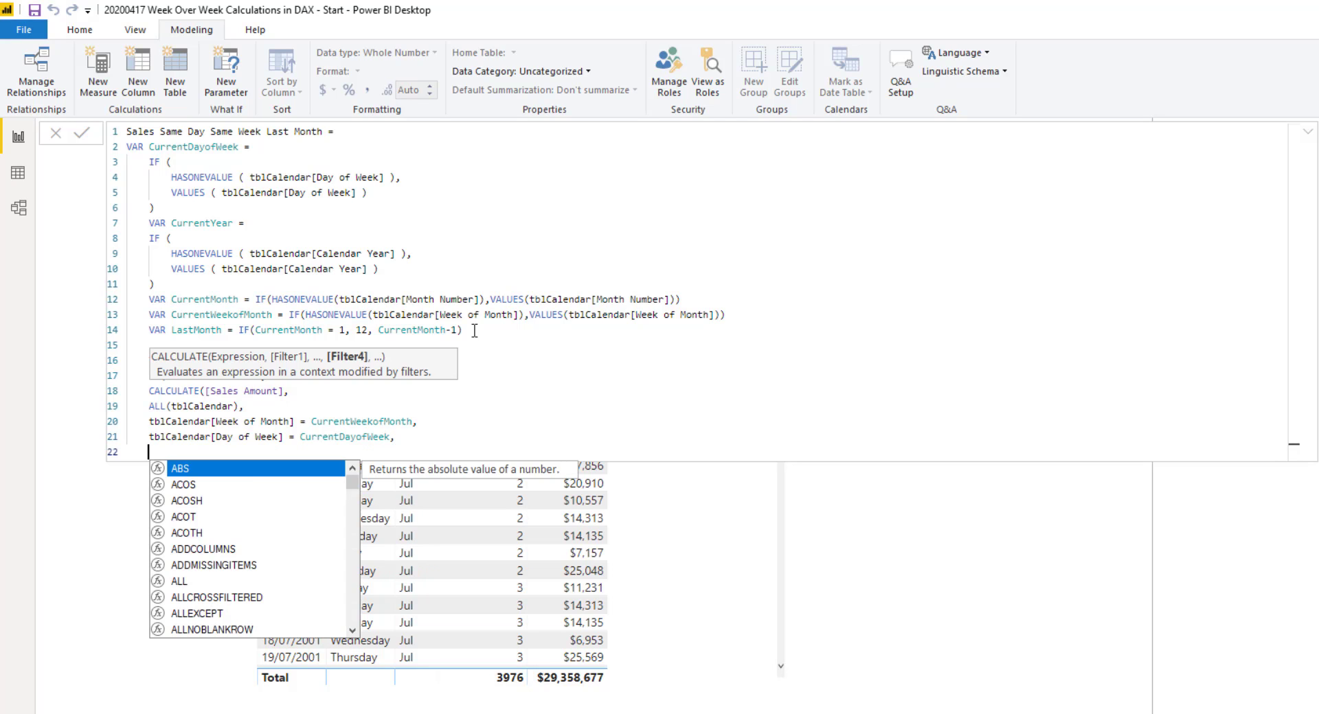
Add the CALCULATE filter tblCalendar[Calendar Year] = CurrentYear-1
type("TBL")
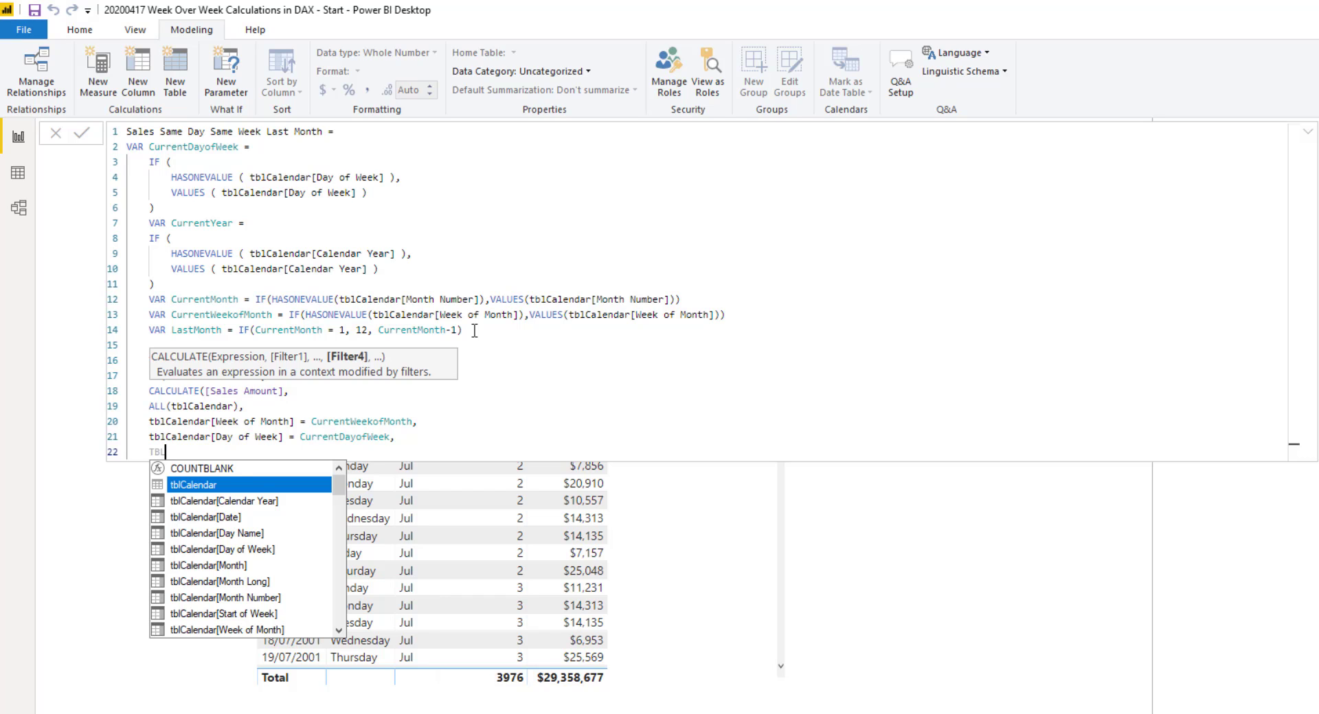
key("Down")
key("Tab")
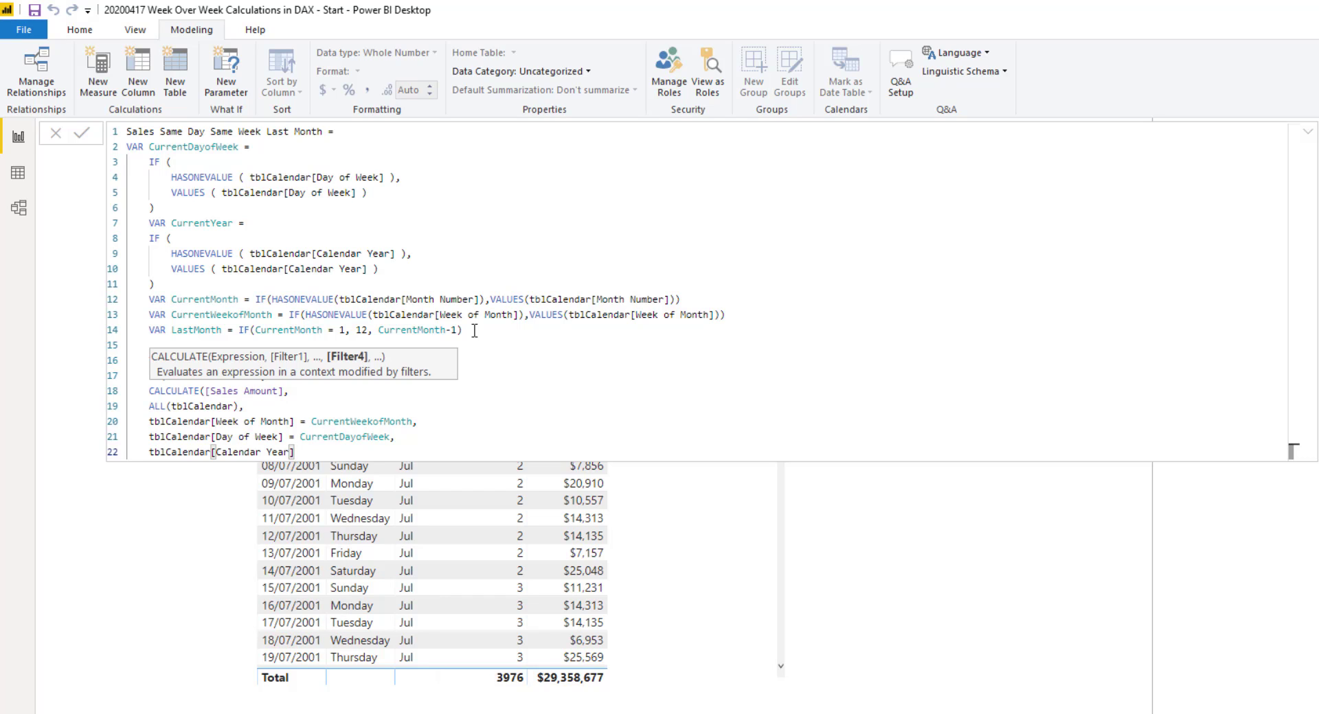
type("= CURRE")
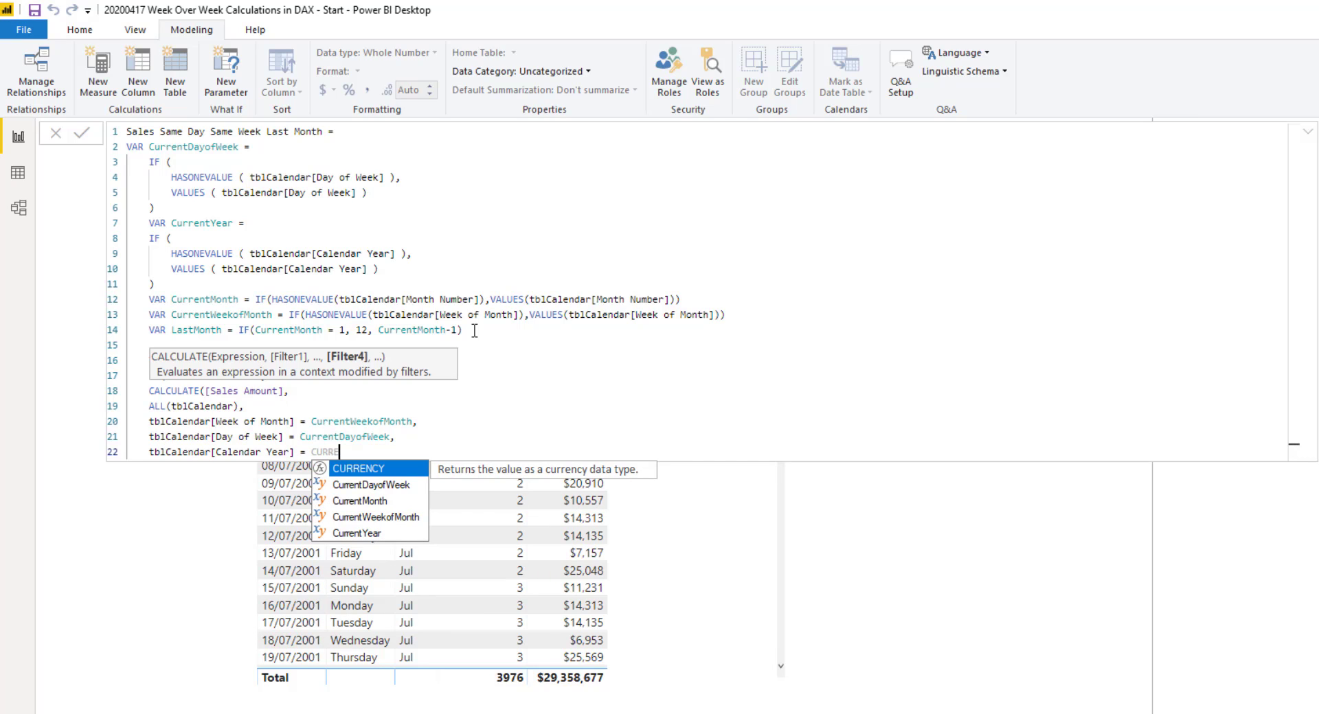
key("Down")
key("Down")
key("Down")
key("Tab")
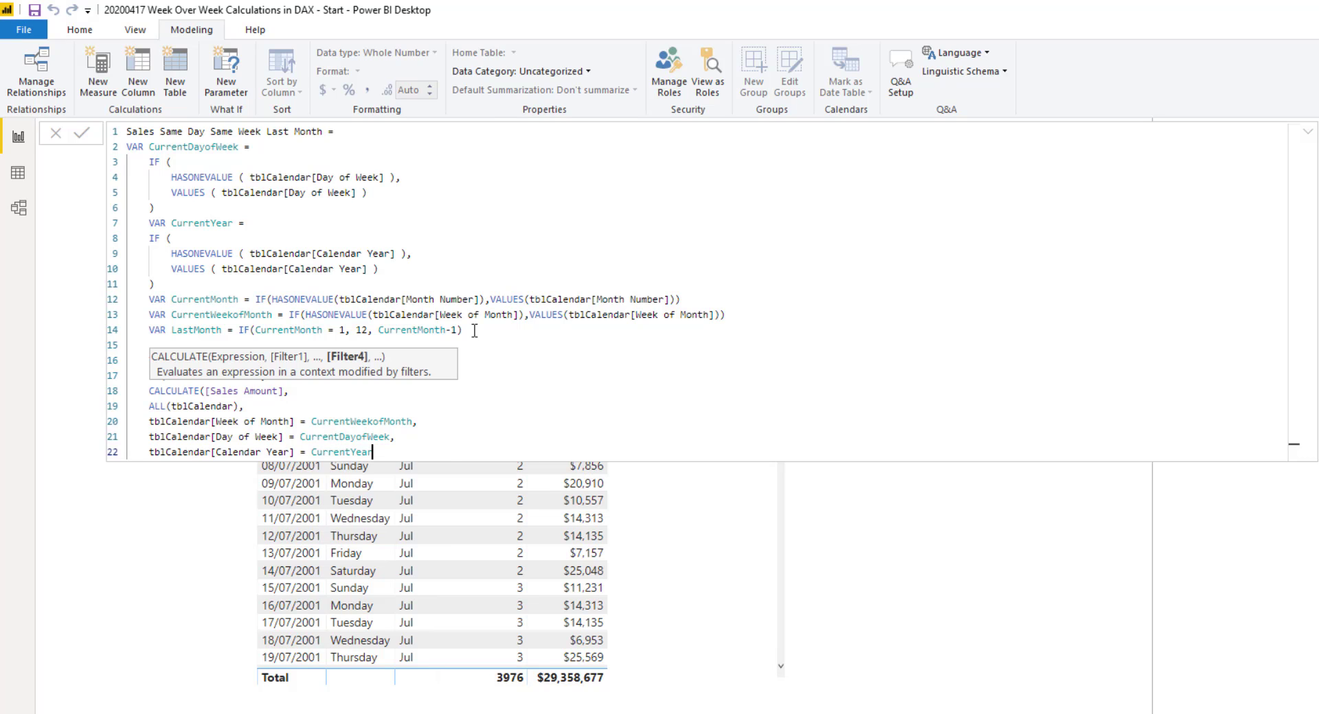
type("-1,")
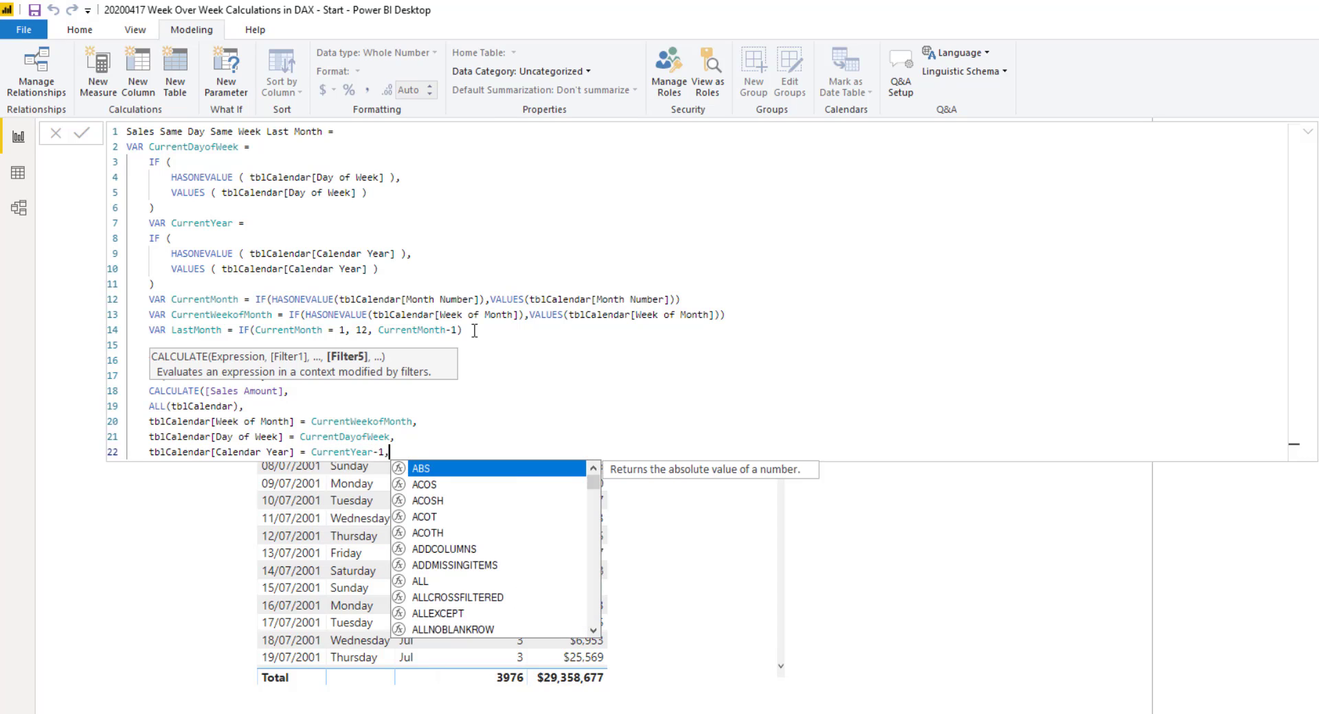
key("Return")
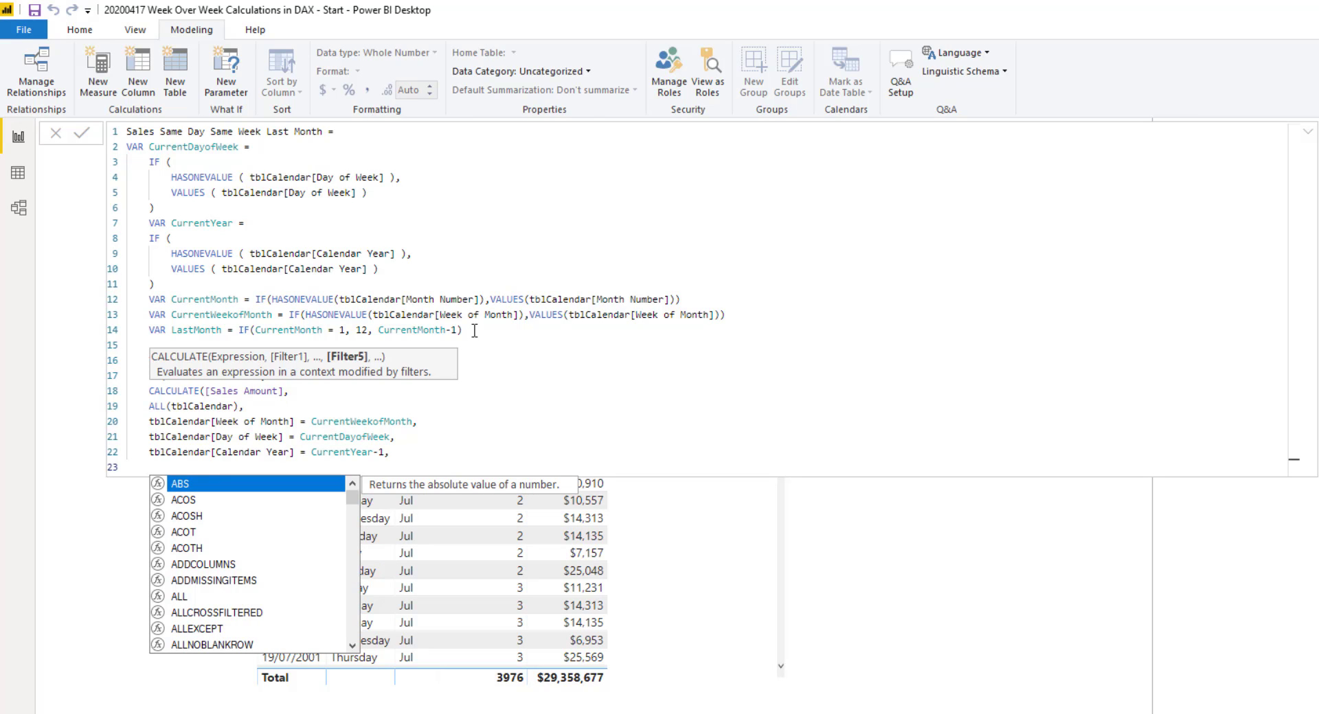
Add the filter tblCalendar[Month Number] = LastMonth and close the true-result CALCULATE, followed by a comma
type("TBL")
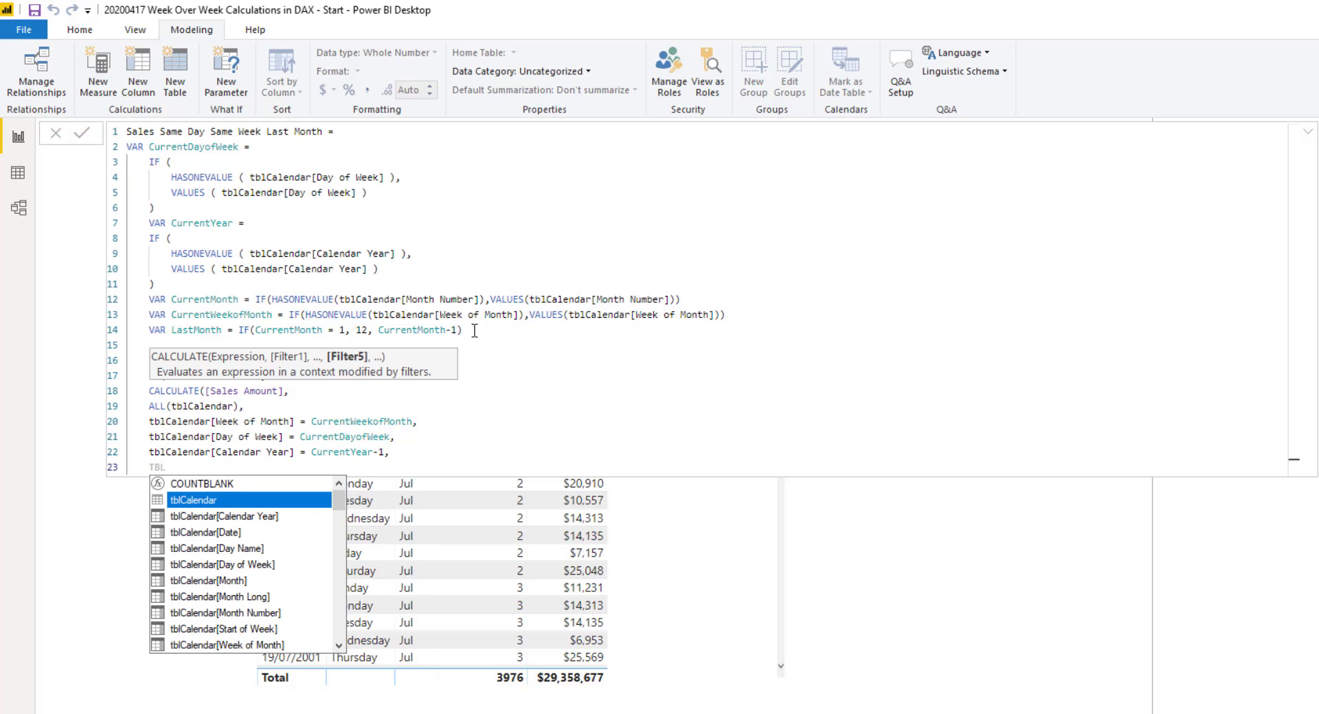
key("Tab")
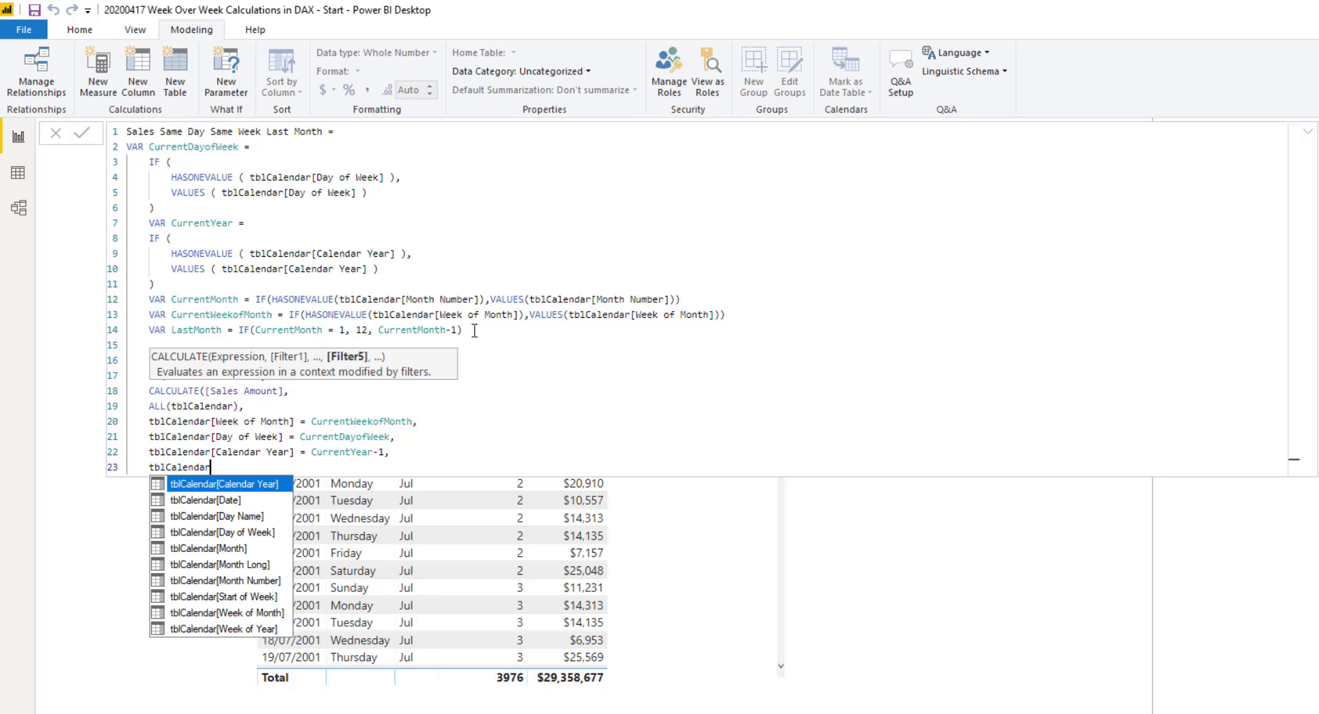
type("[MON")
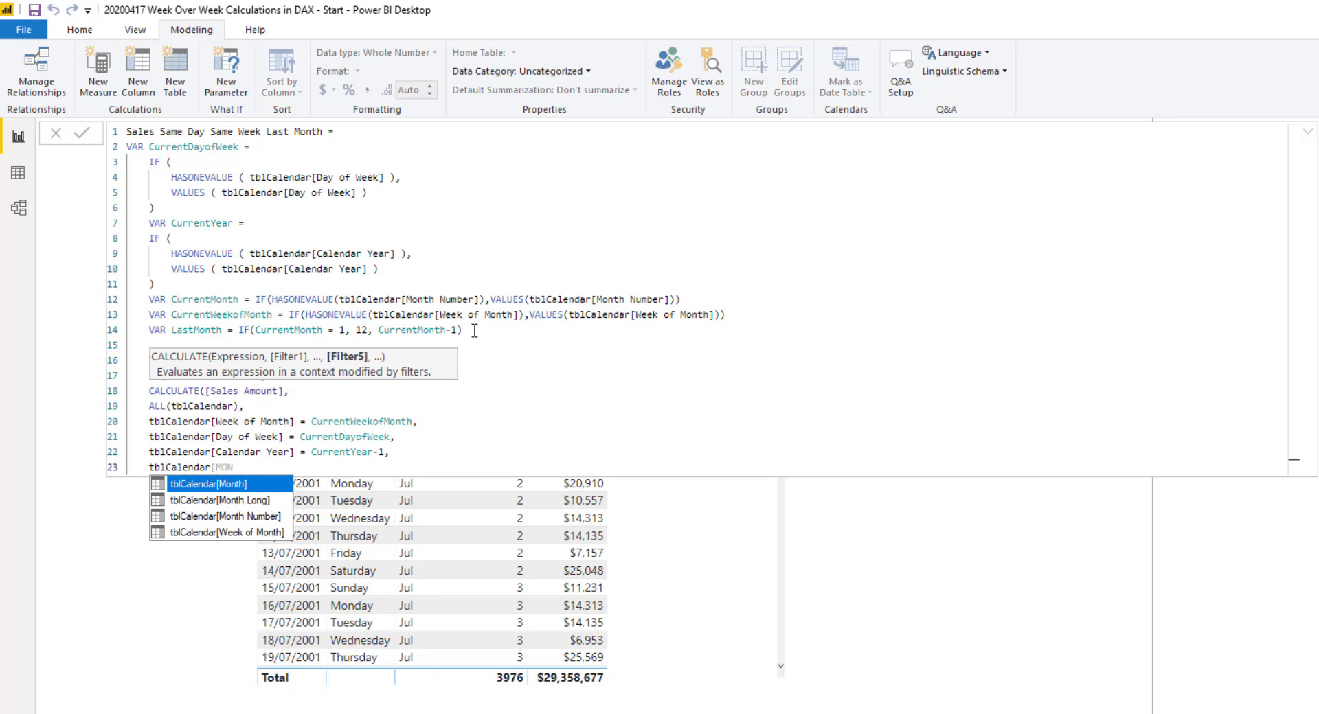
key("Down")
key("Down")
key("Tab")
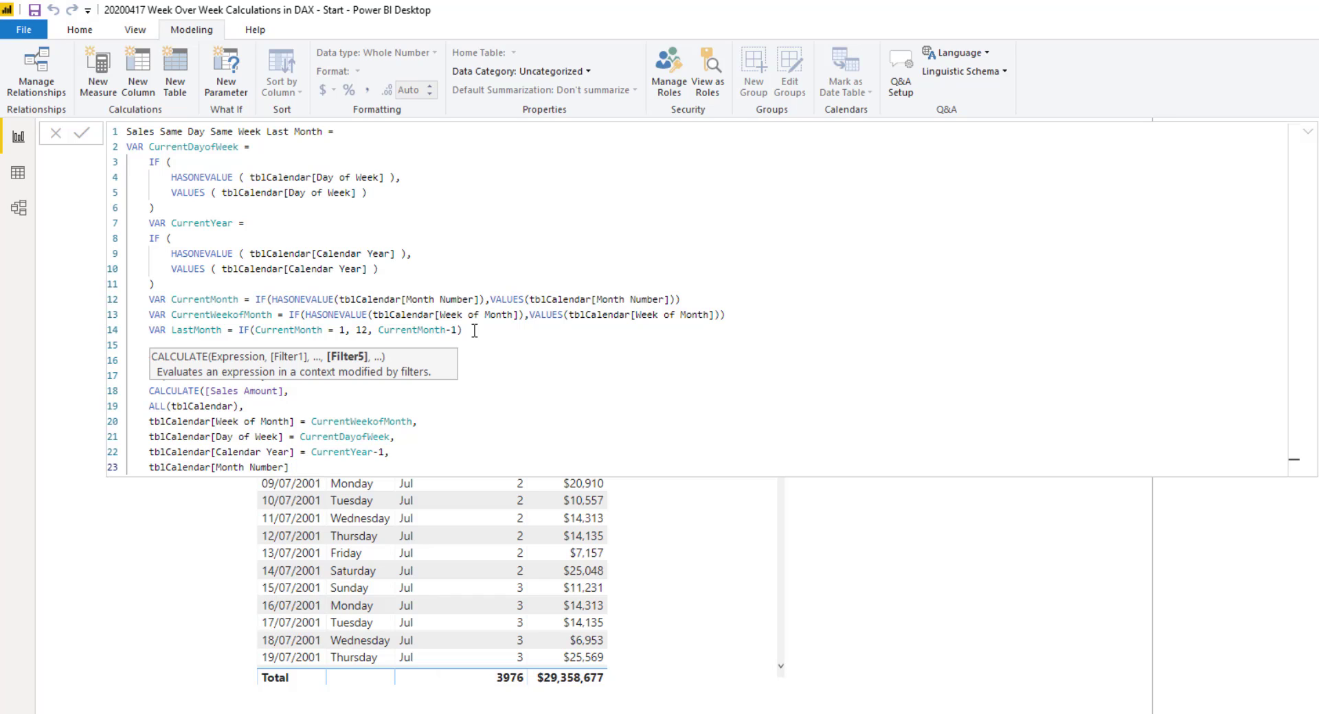
type("= LAS")
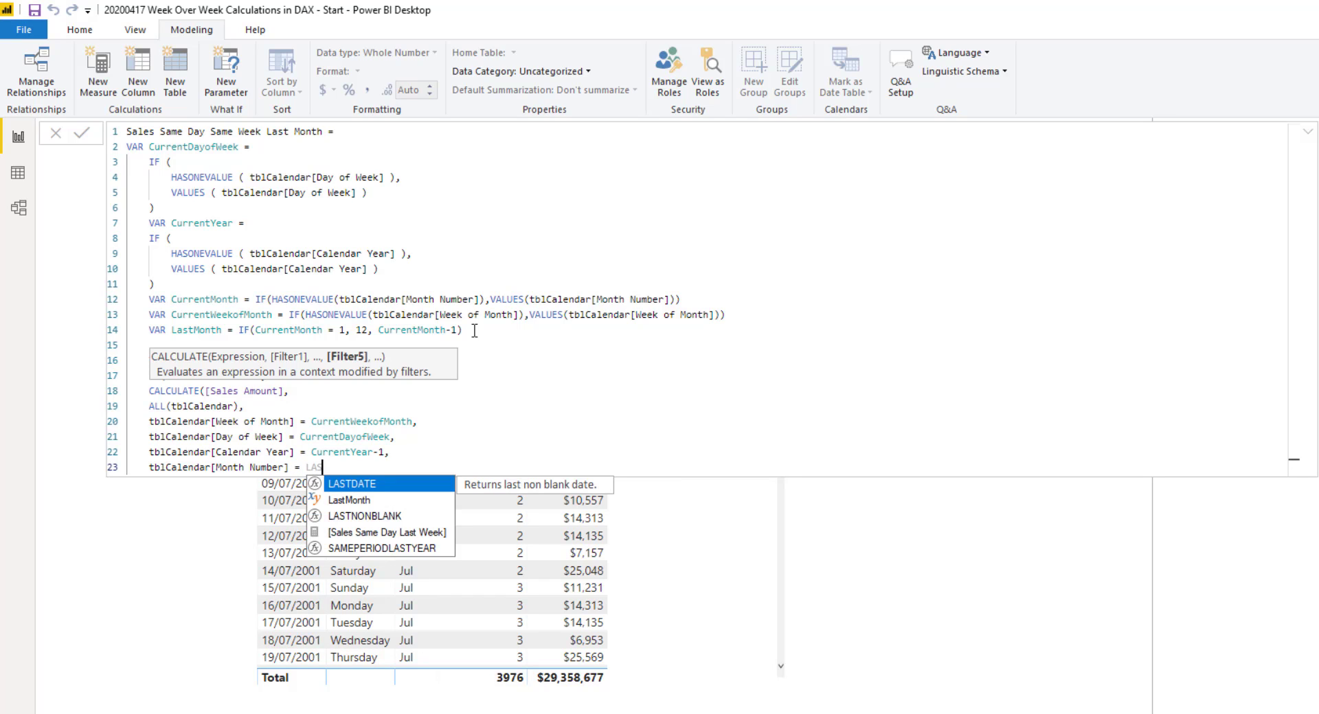
key("Down")
key("Tab")
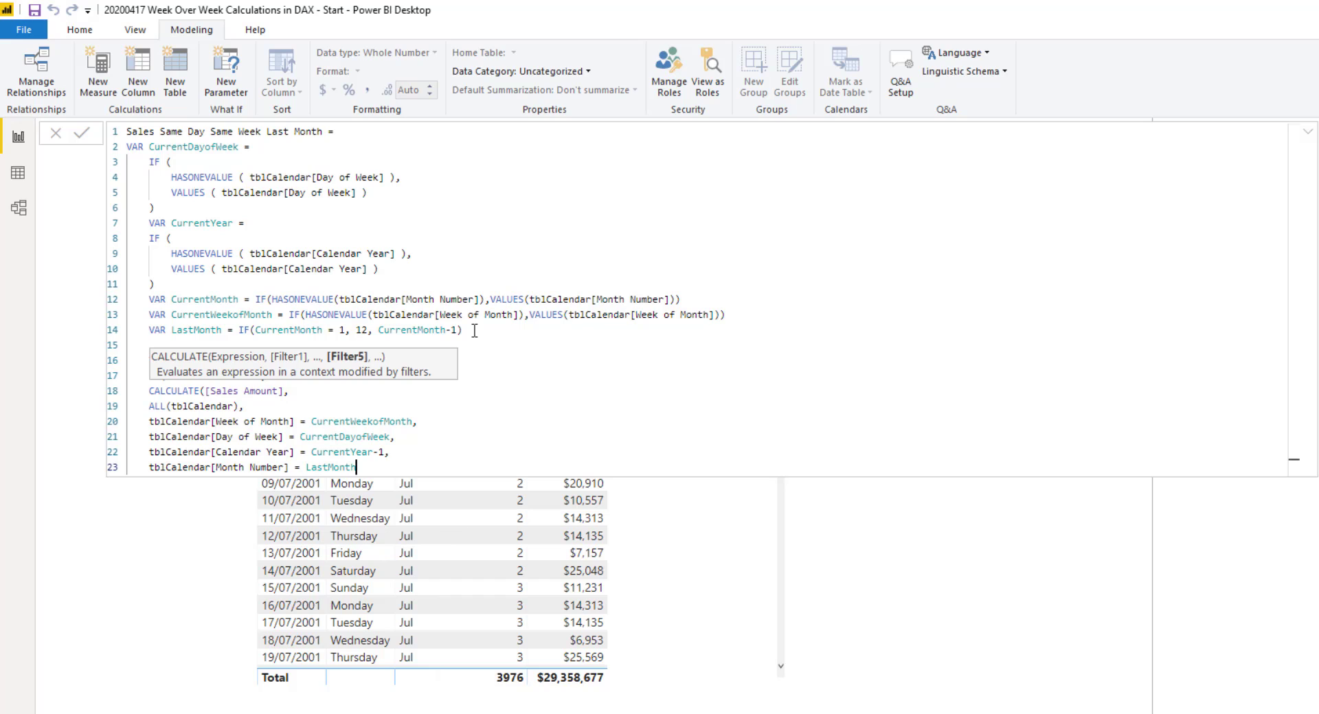
key("Return")
type(")")
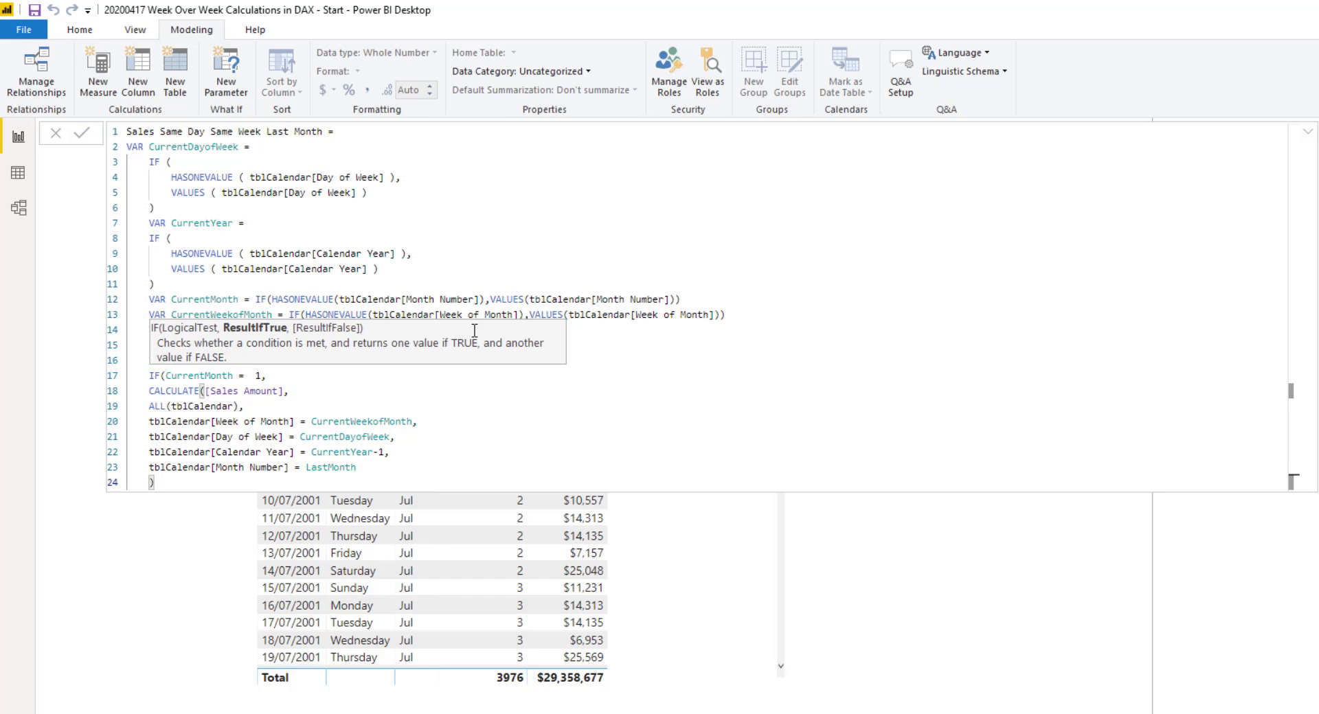
type(",")
key("Return")
type("cAL")
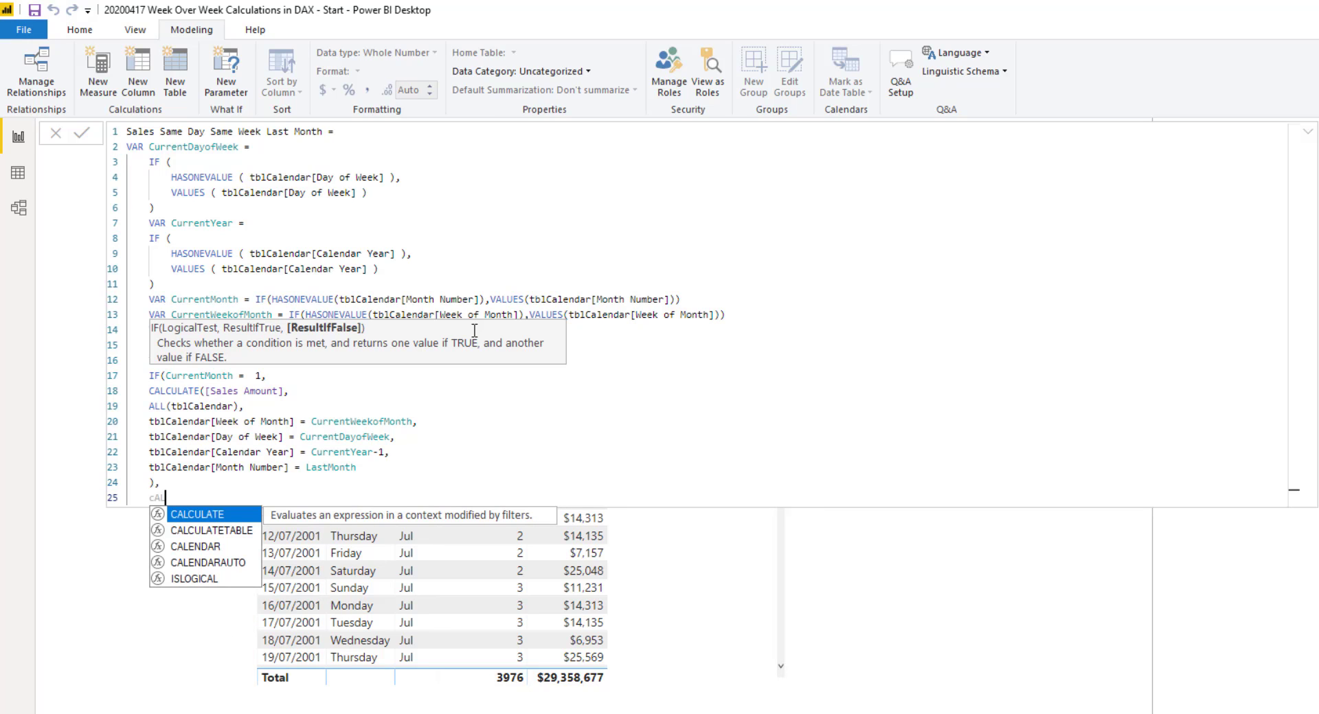
key("Tab")
type("(")
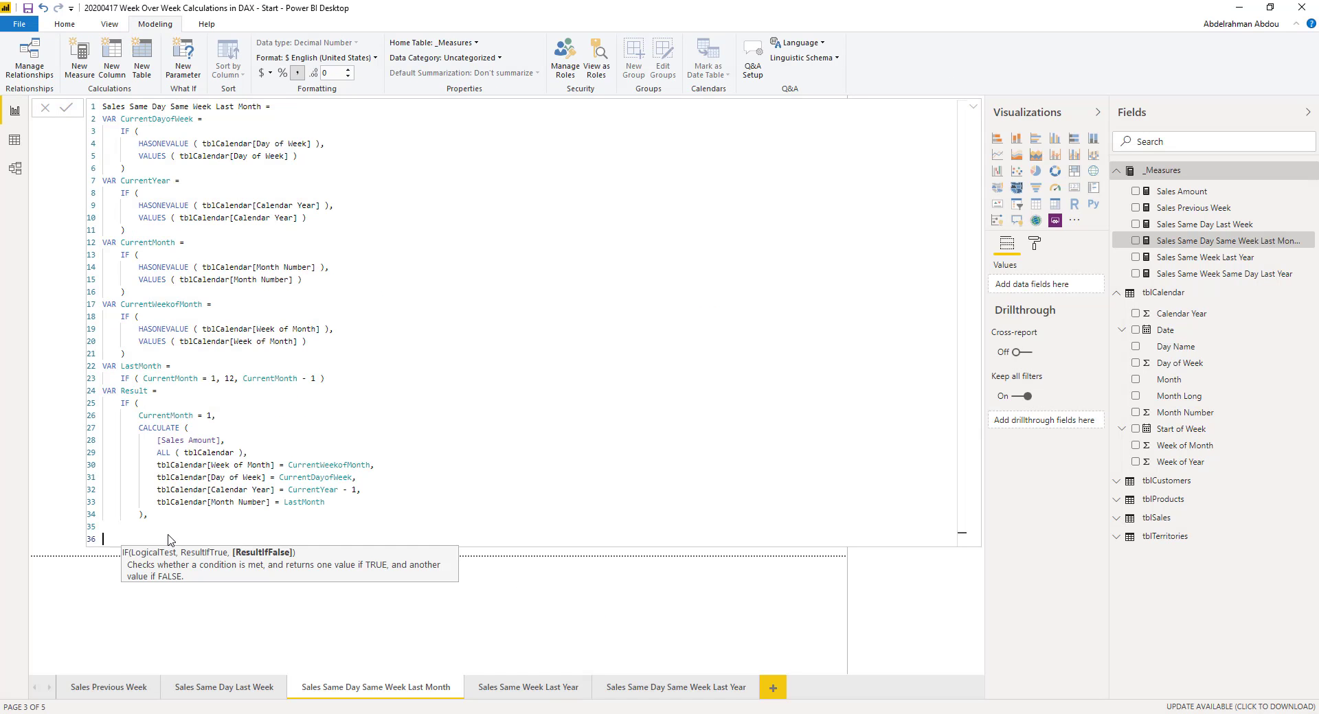
For the IF's false result, start a CALCULATE of [Sales Amount] with ALL(tblCalendar) as its first filter
type("Cal")
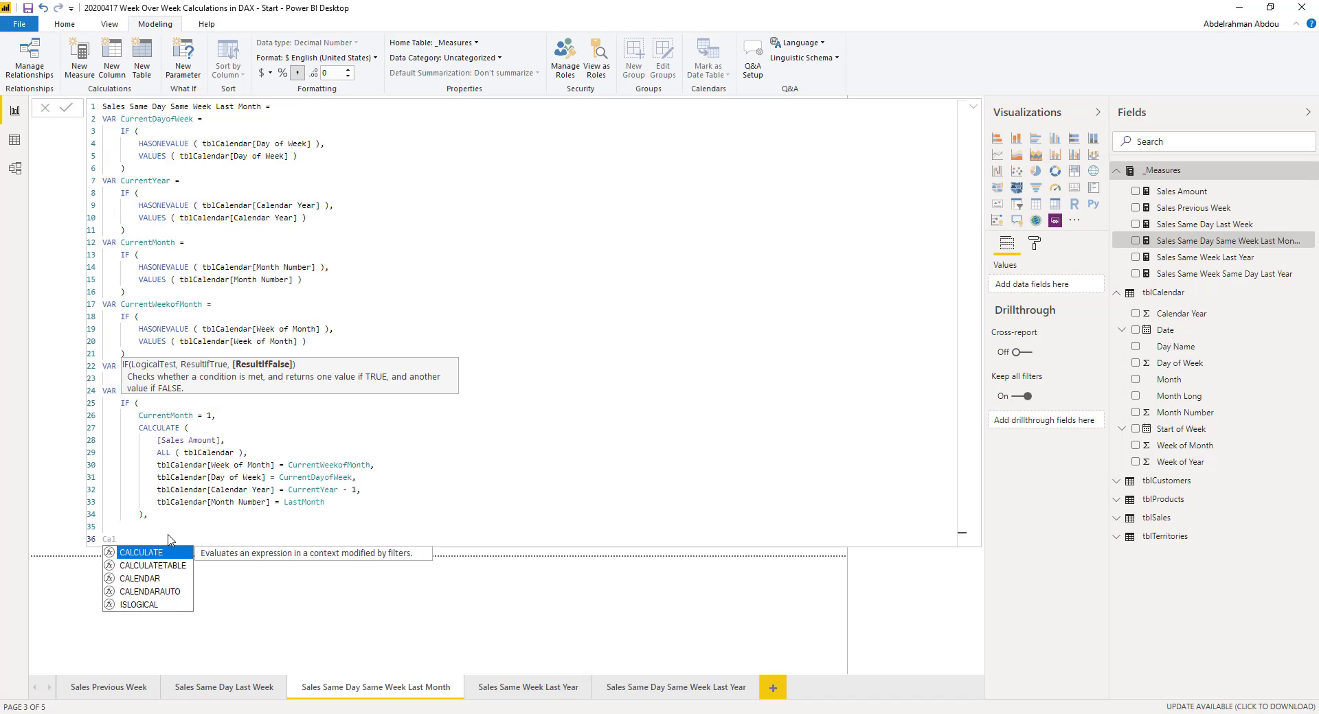
key("Tab")
type("(")
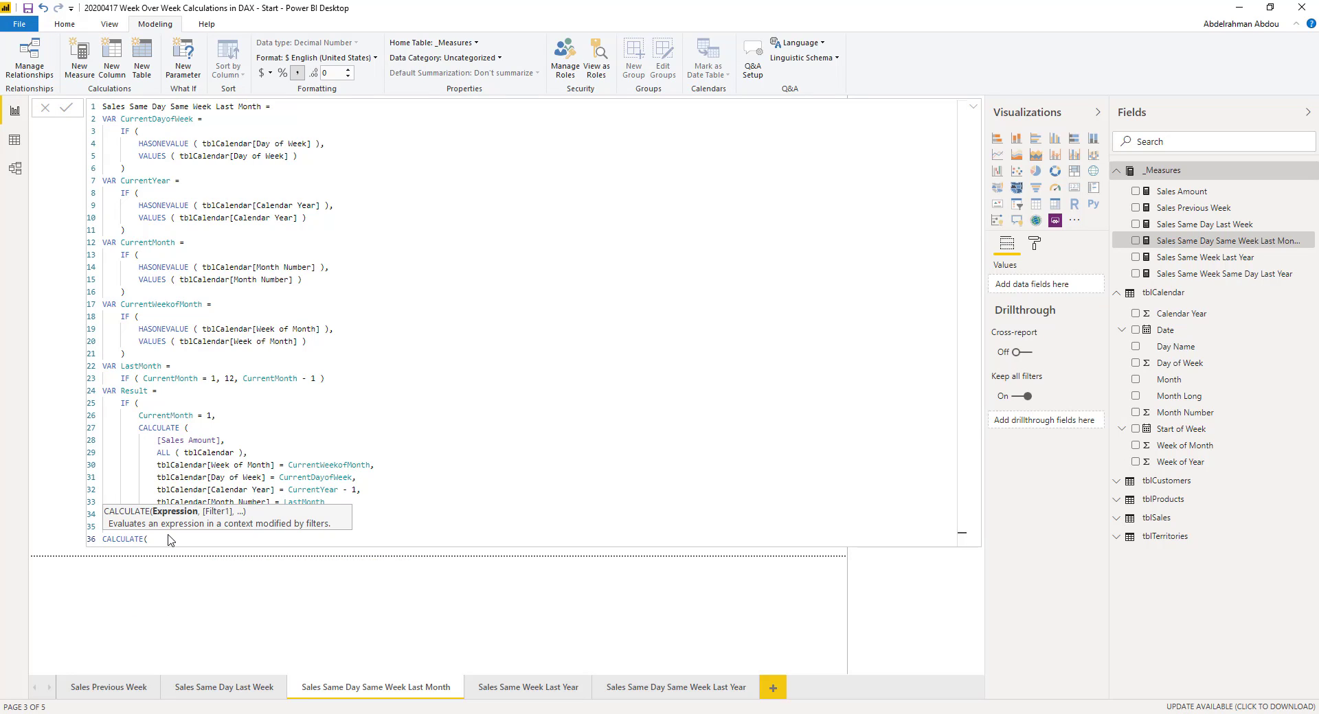
type("[sal")
key("Tab")
type(",")
key("shift+Return")
type("ALL(")
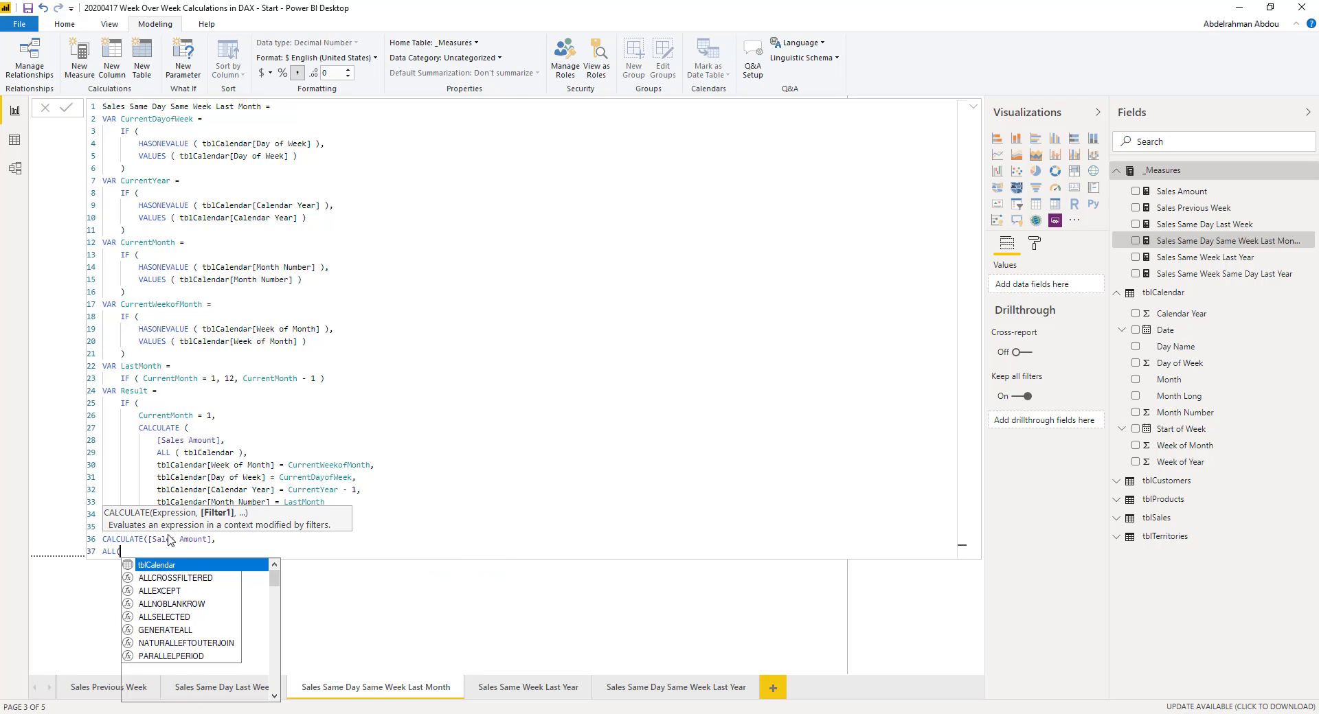
key("Tab")
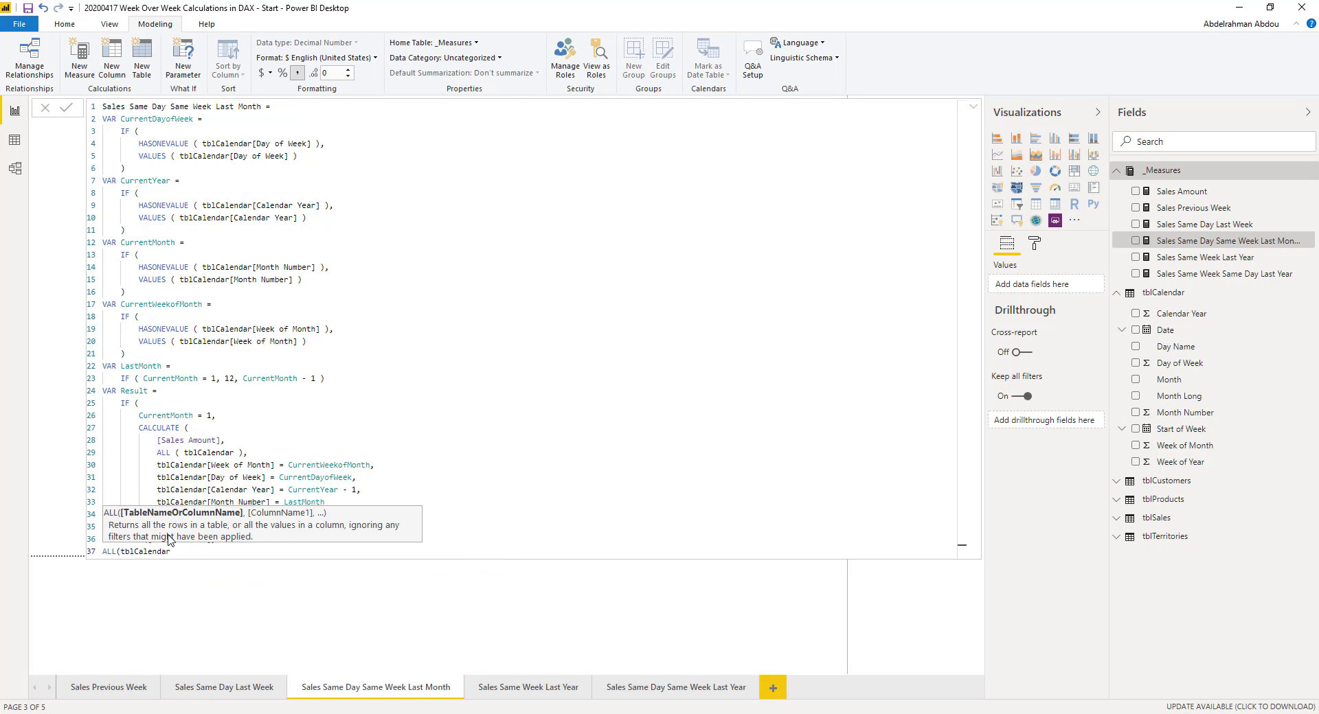
type(")")
type(",")
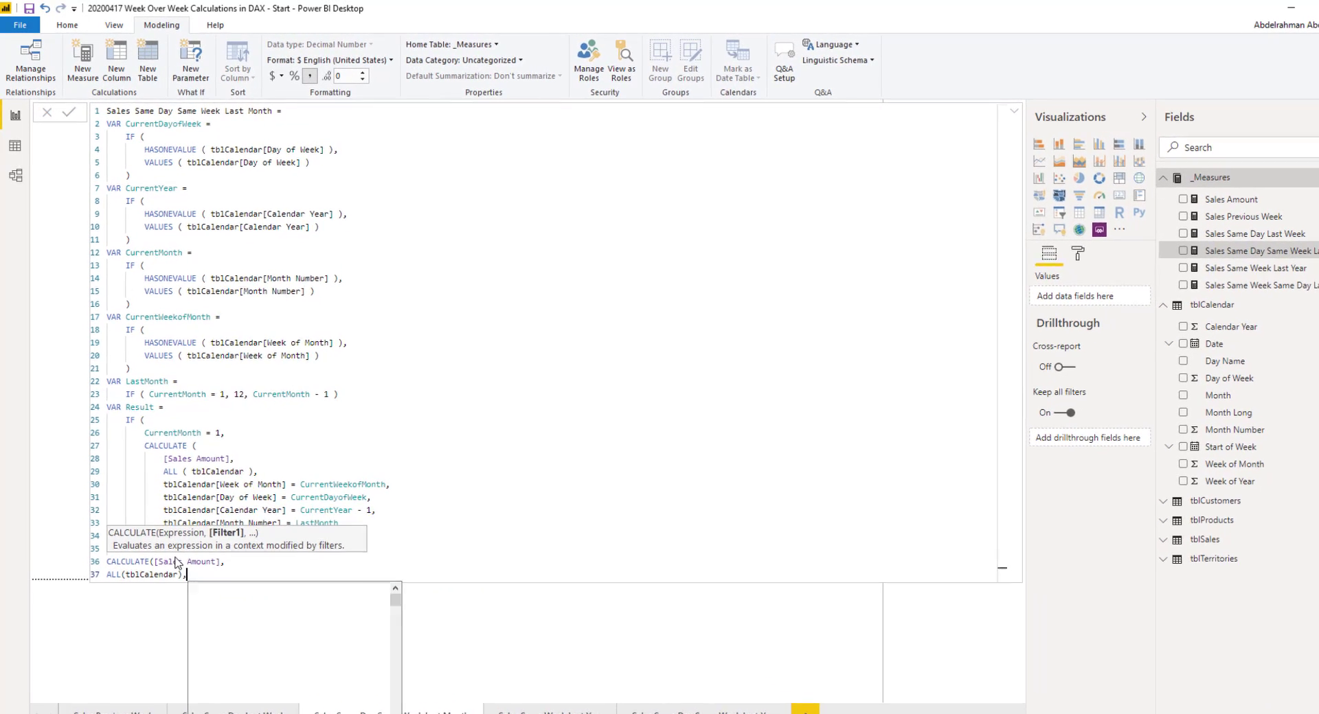
key("shift+Return")
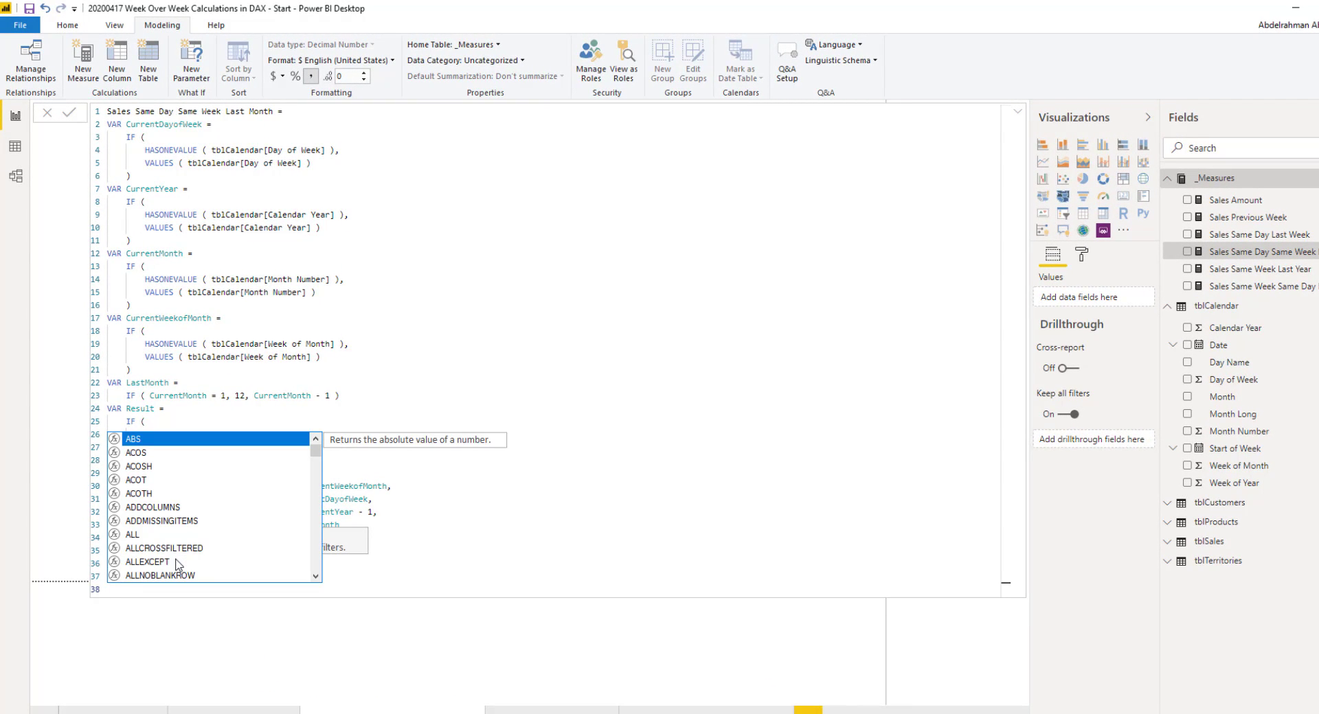
Add the filter tblCalendar[Week of Month] = CurrentWeekofMonth to the false-result CALCULATE
type("week")
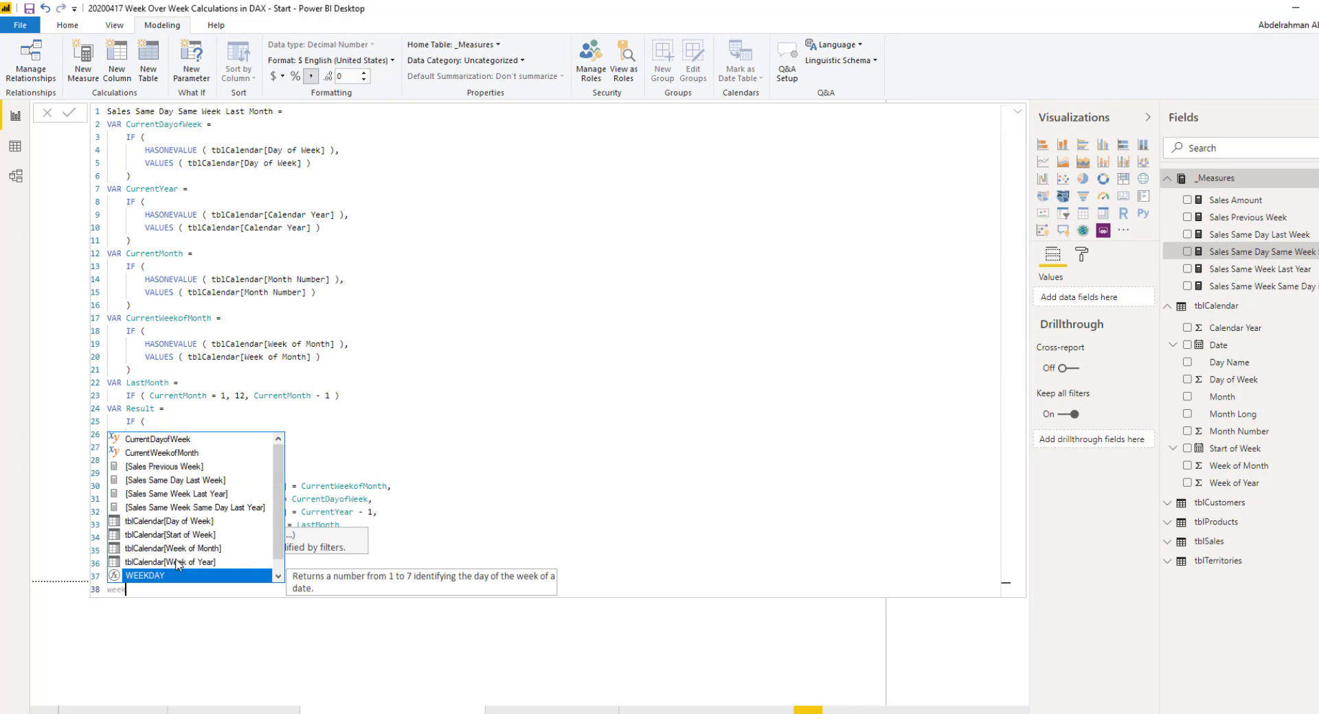
key("Up")
key("Up")
key("Tab")
type("= curr")
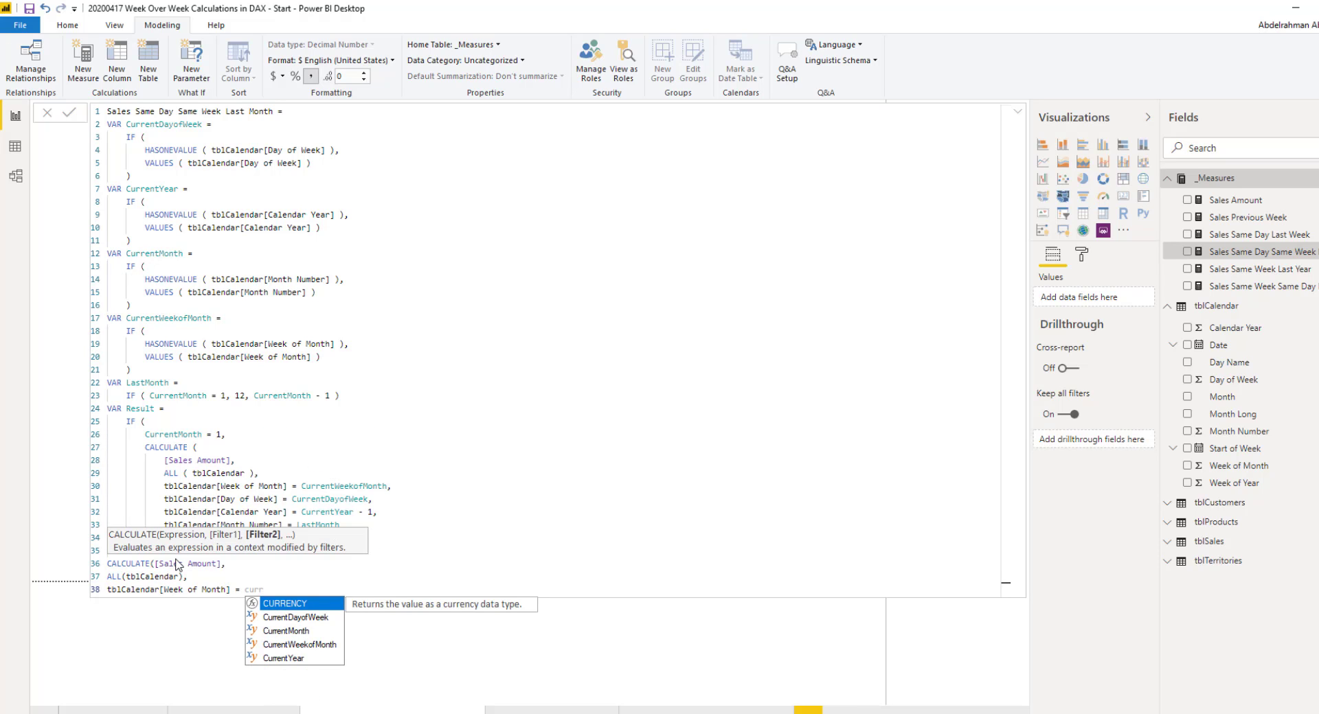
key("Down")
key("Down")
key("Down")
key("Tab")
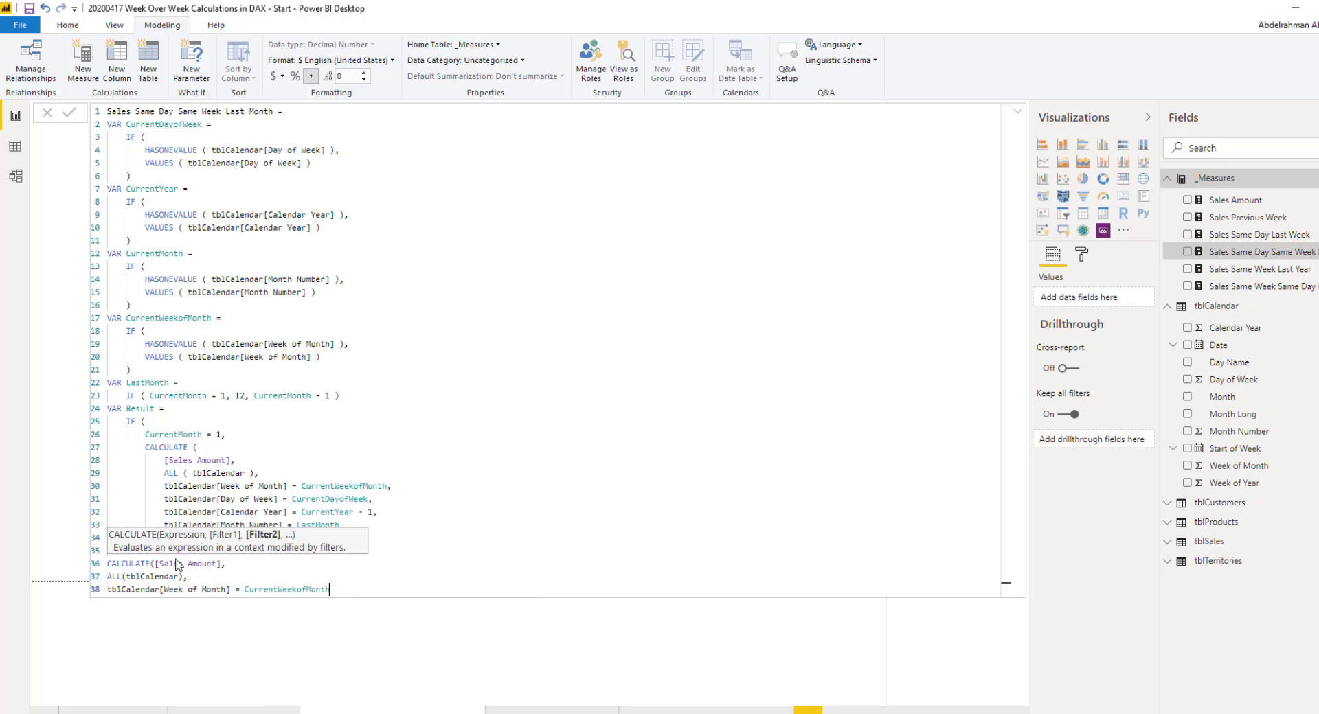
type(",")
key("shift+Return")
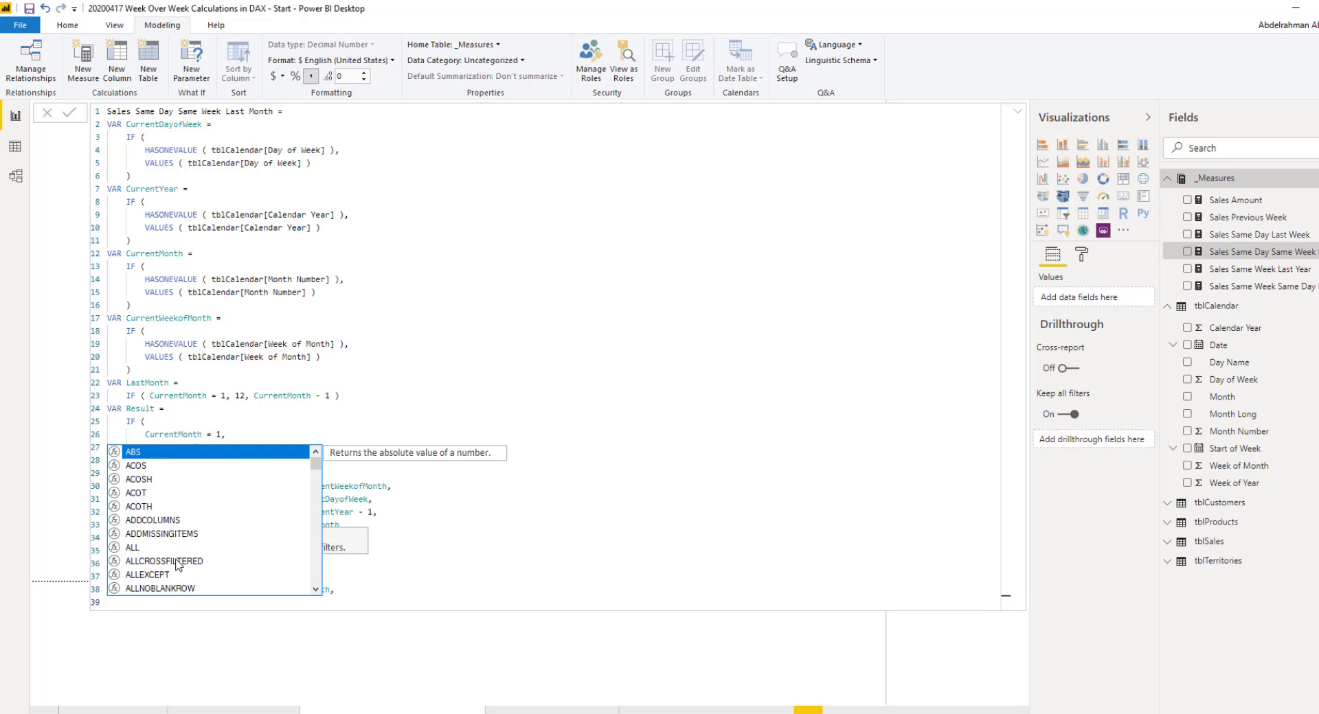
Add the filter tblCalendar[Day of Week] = CurrentDayofWeek to the false-result CALCULATE
type("day")
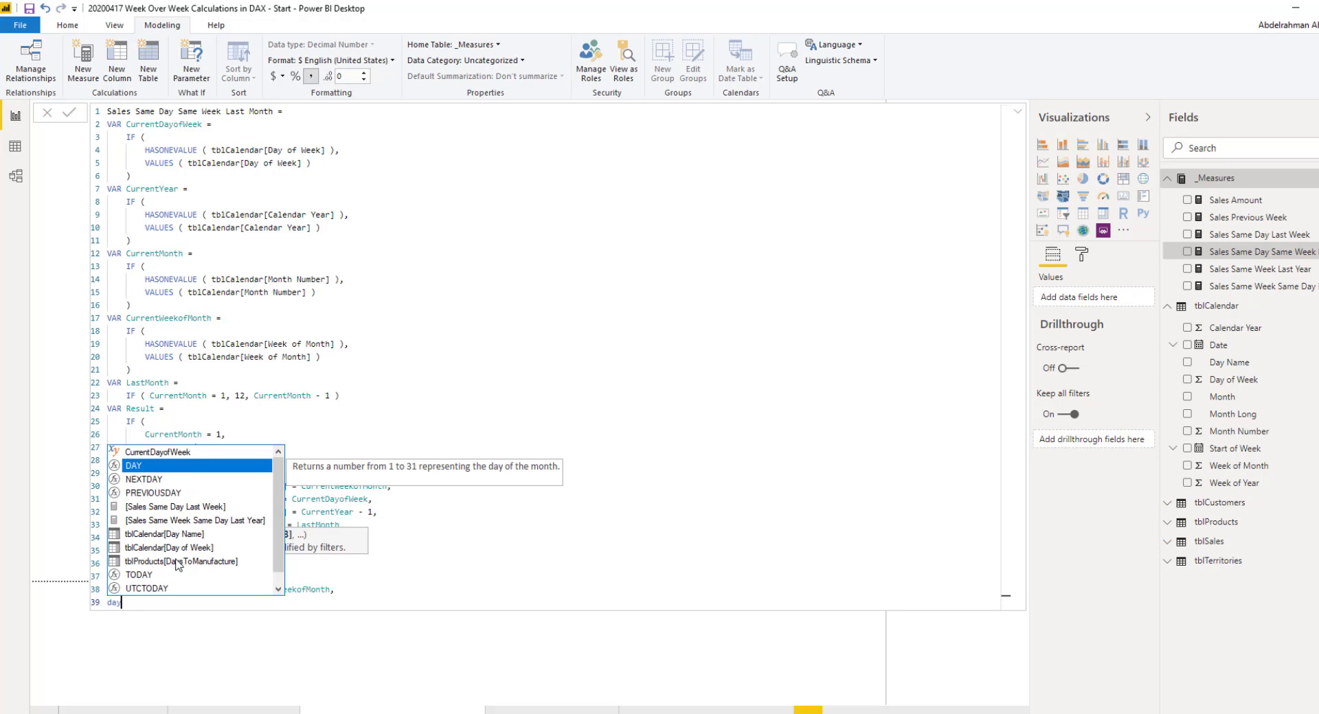
key("Down")
key("Down")
key("Down")
key("Down")
key("Down")
key("Down")
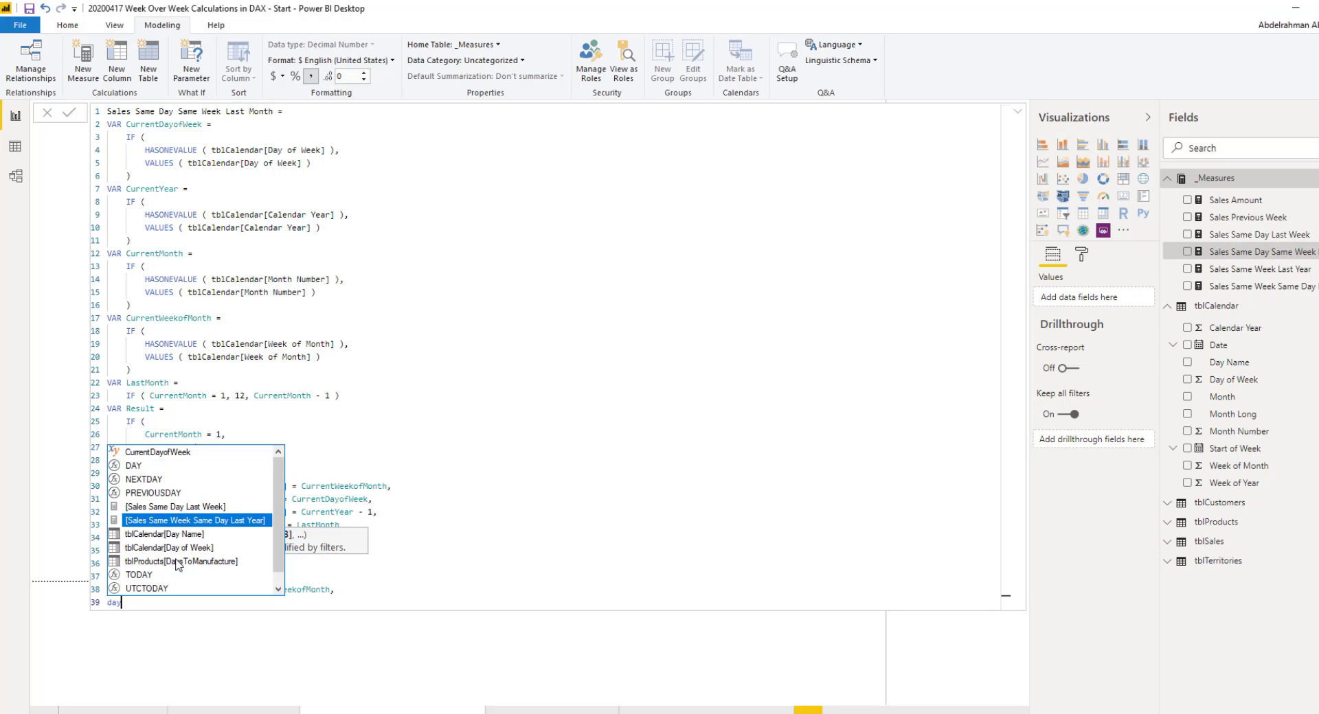
key("Tab")
type("= curren")
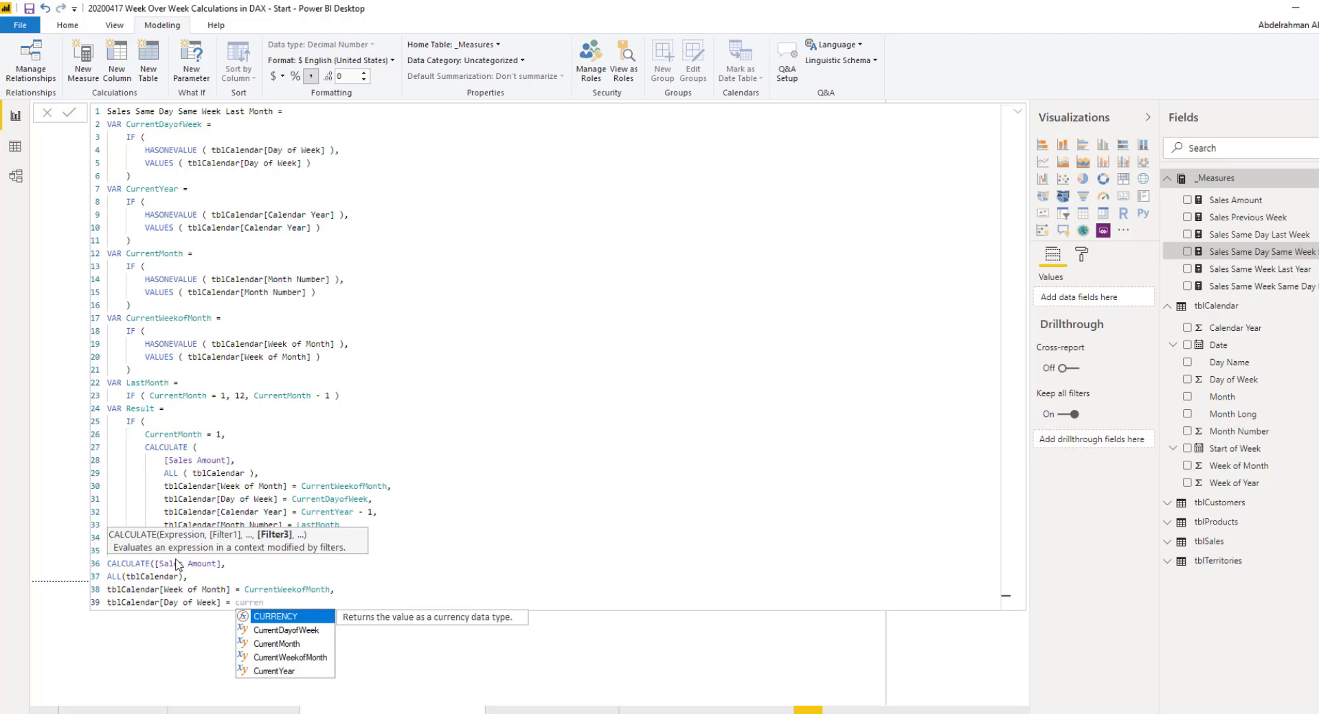
key("Down")
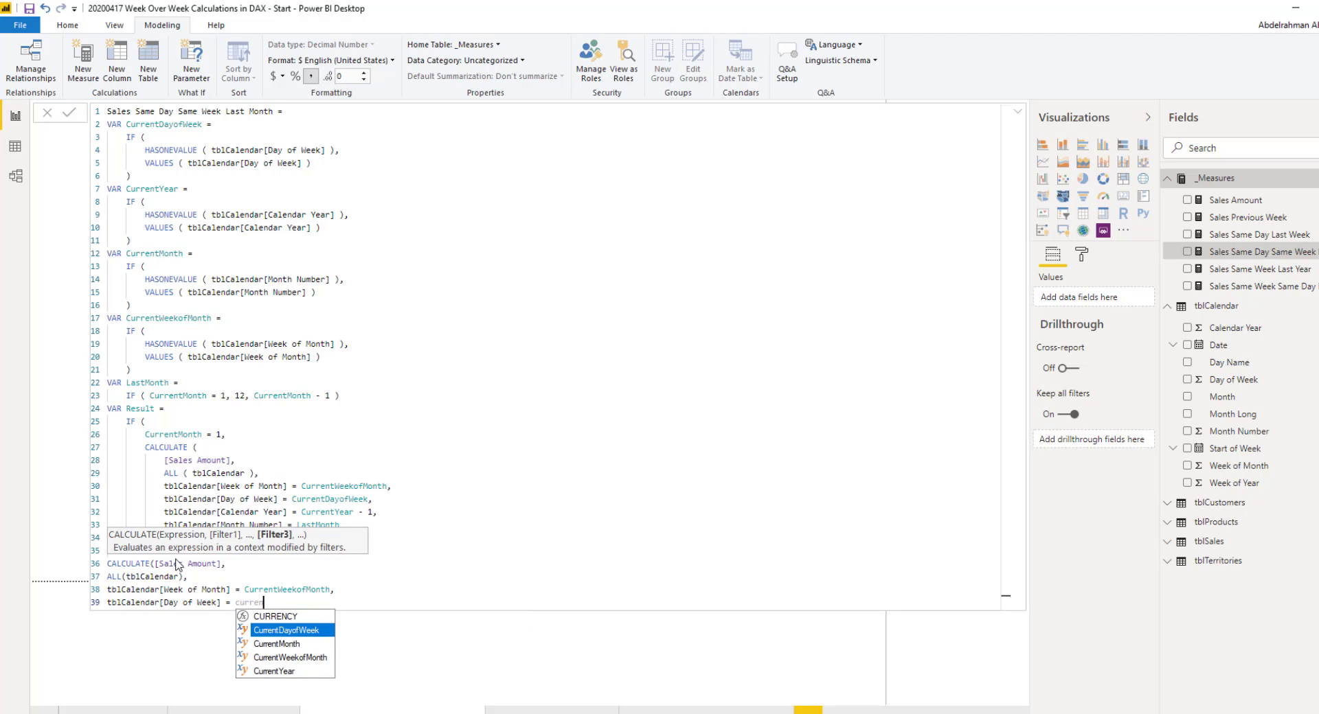
key("Tab")
type(",")
key("alt+Return")
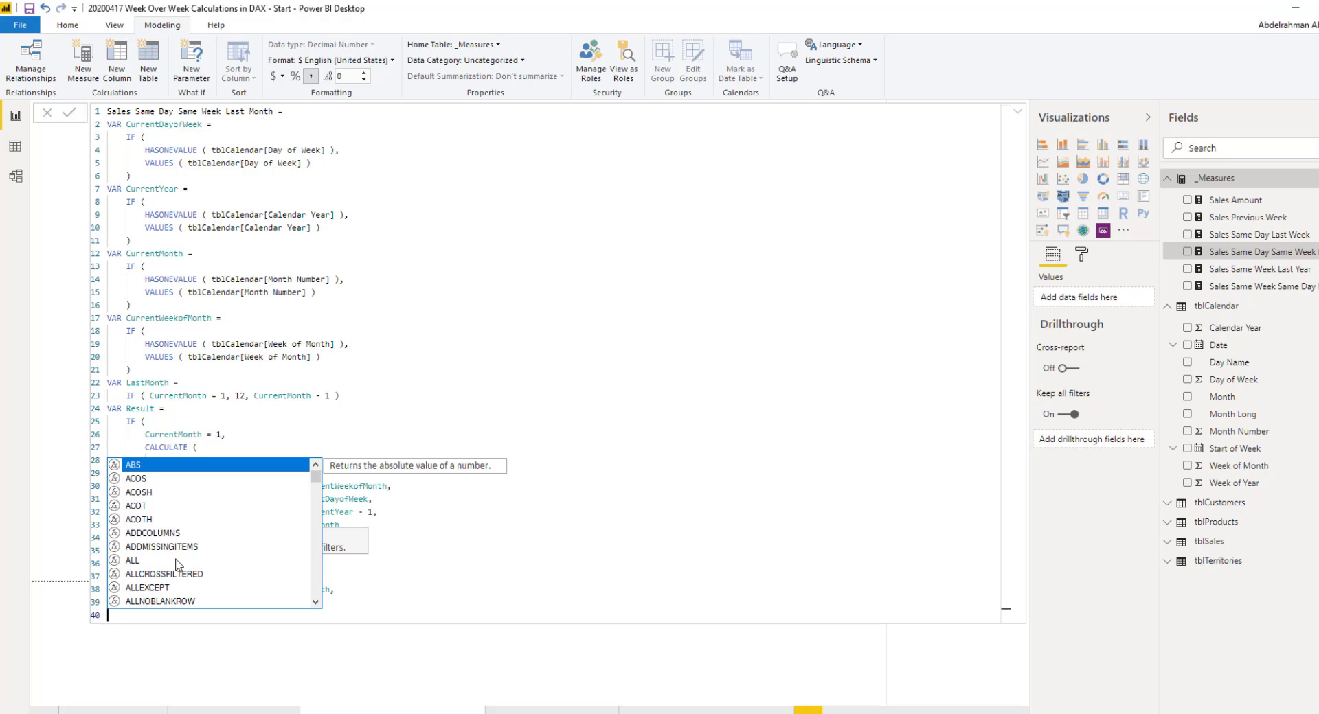
Add the filter tblCalendar[Calendar Year] = CurrentYear to the false-result CALCULATE
type("cale")
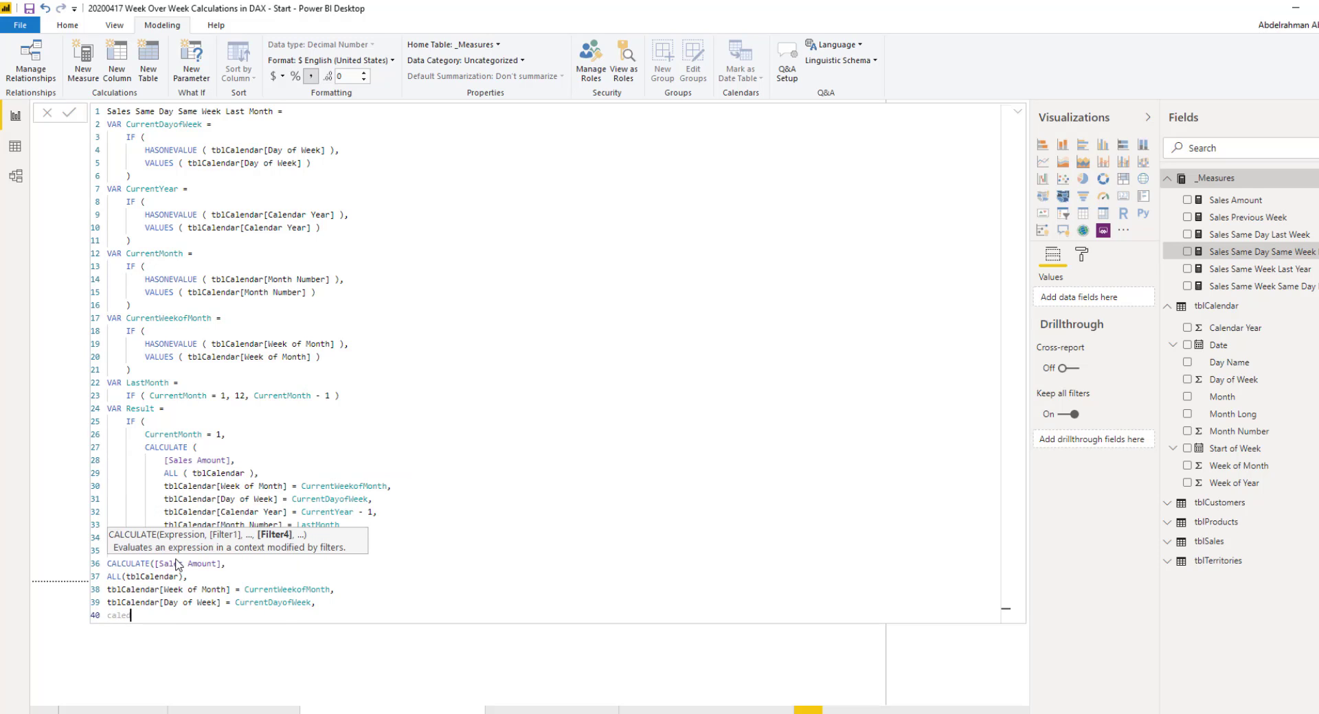
key("Down")
key("Down")
key("Down")
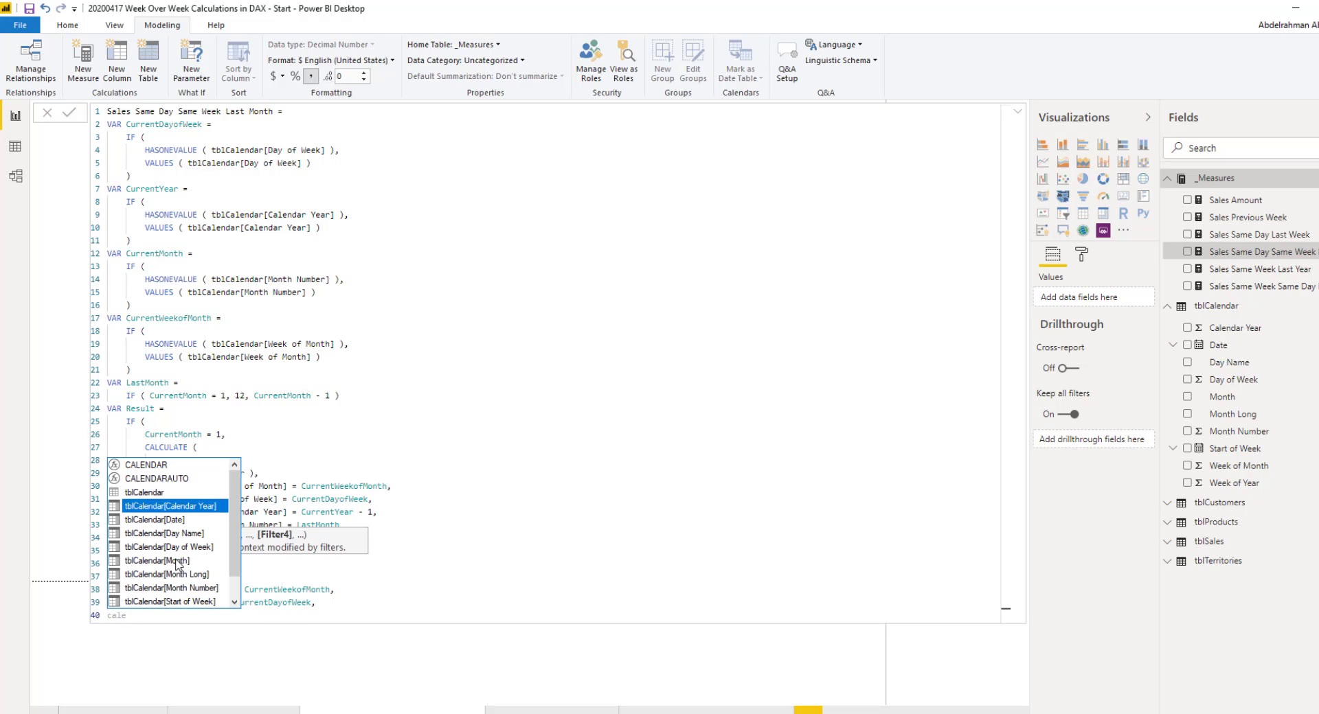
key("Tab")
type("= ")
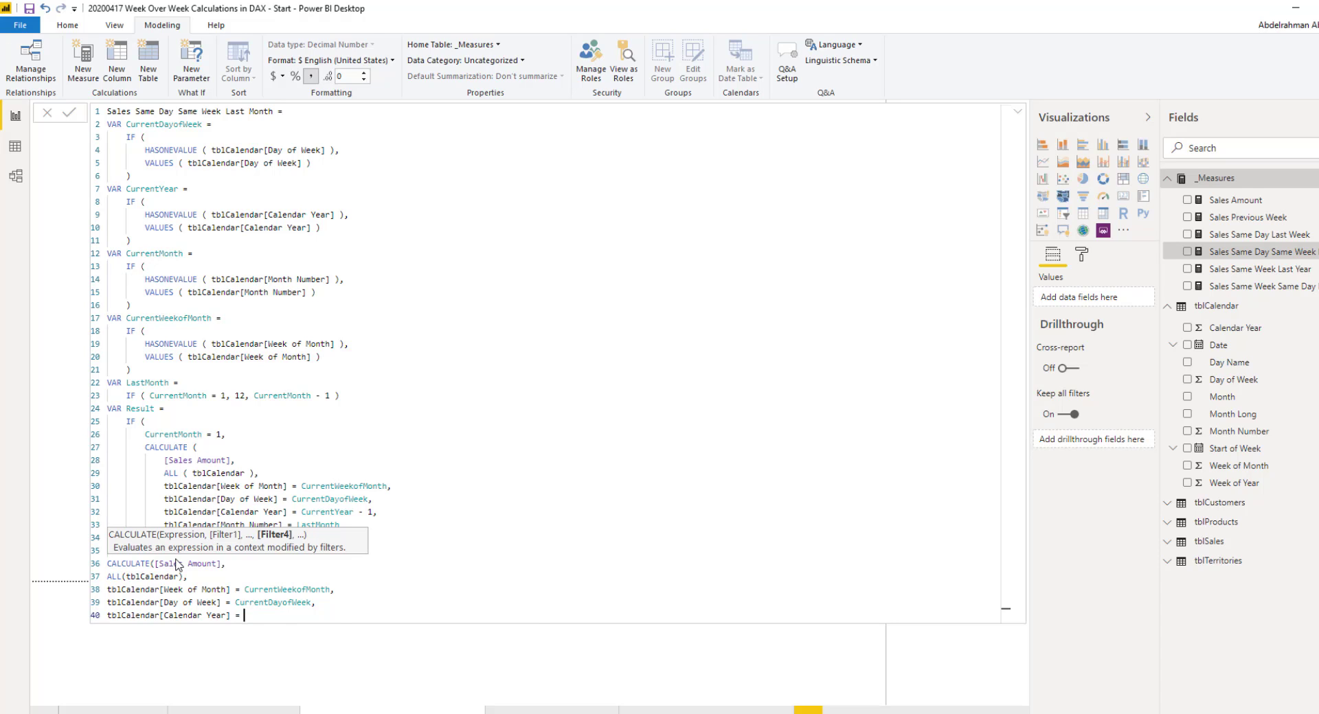
type("curr")
key("Down")
key("Down")
key("Down")
key("Down")
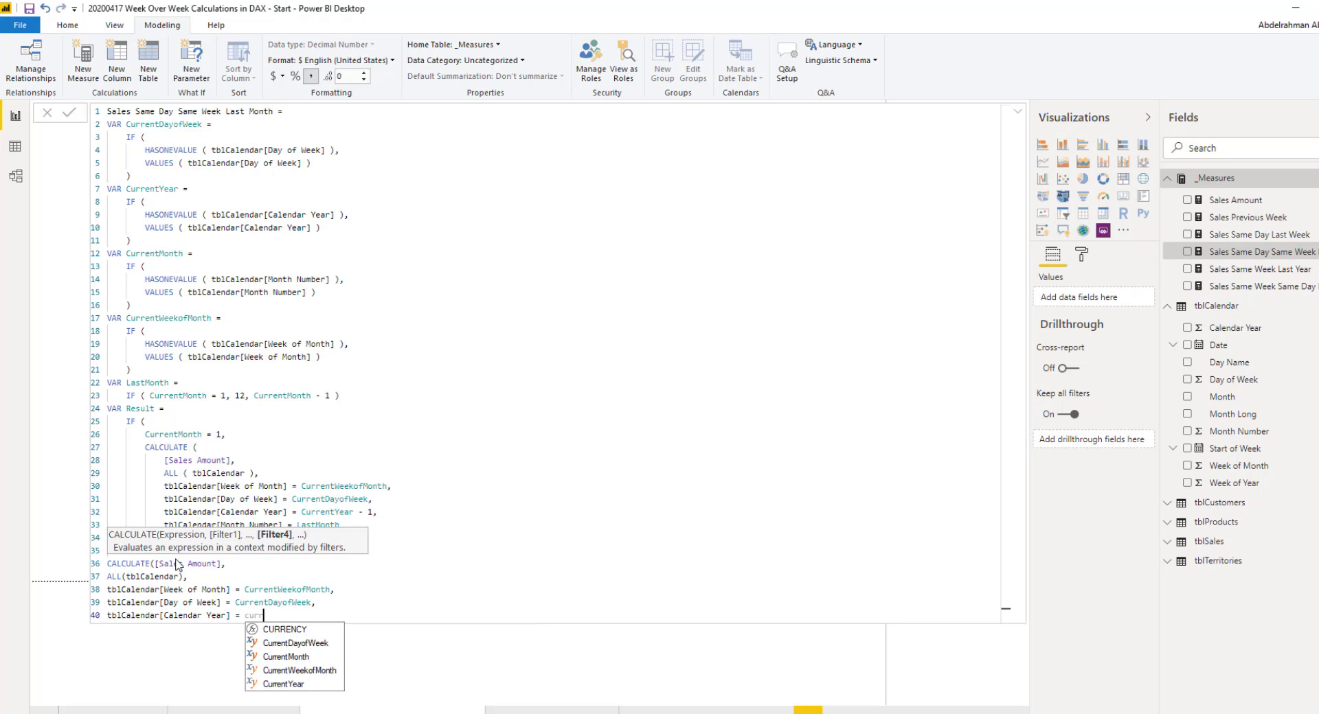
key("Tab")
key("Return")
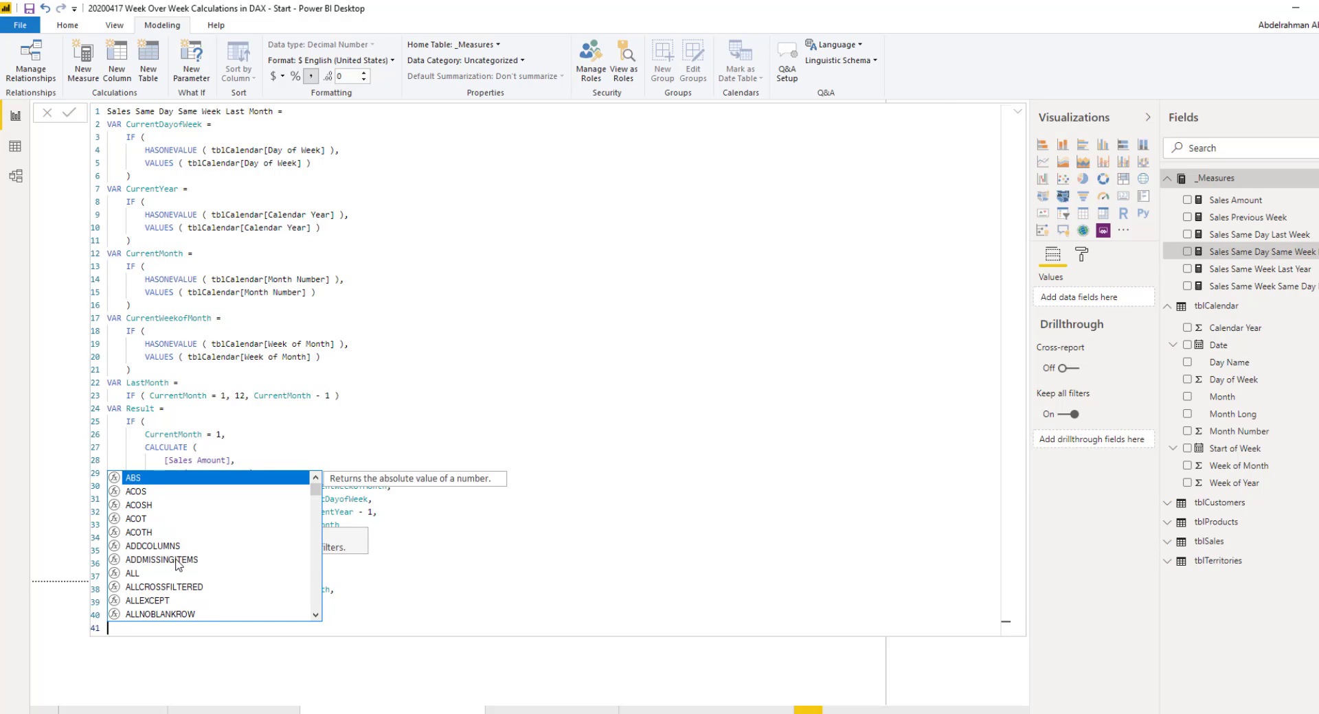
Add the filter tblCalendar[Month Number] = LastMonth and close the false-result CALCULATE
type("tblca")
key("Down")
key("Down")
key("Down")
key("Down")
key("Down")
key("Down")
key("Down")
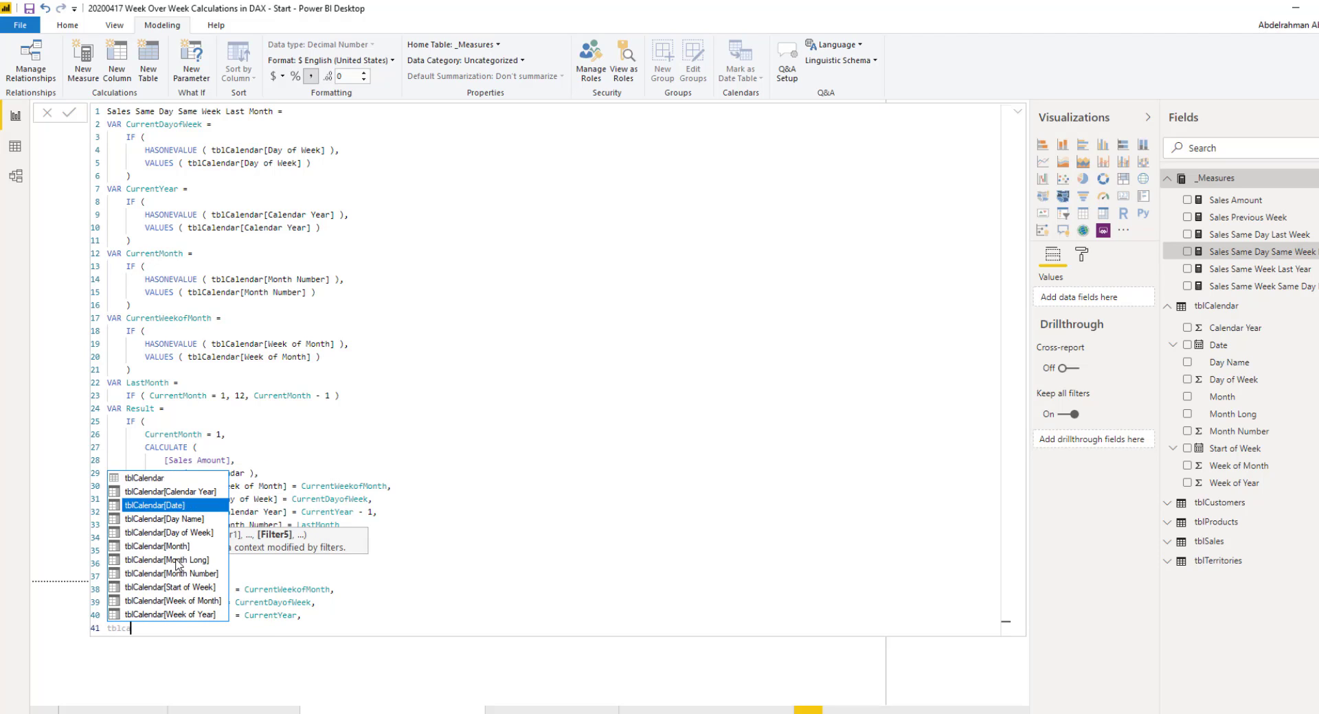
key("Tab")
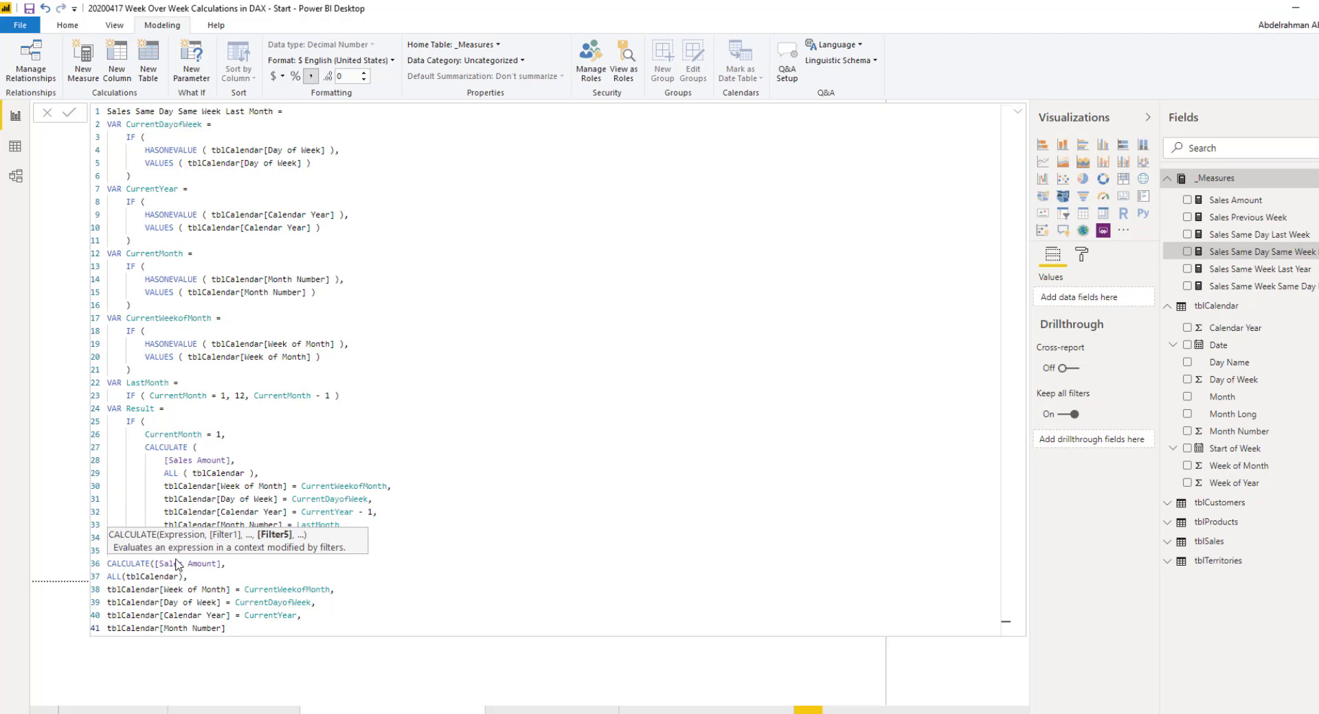
type("= las")
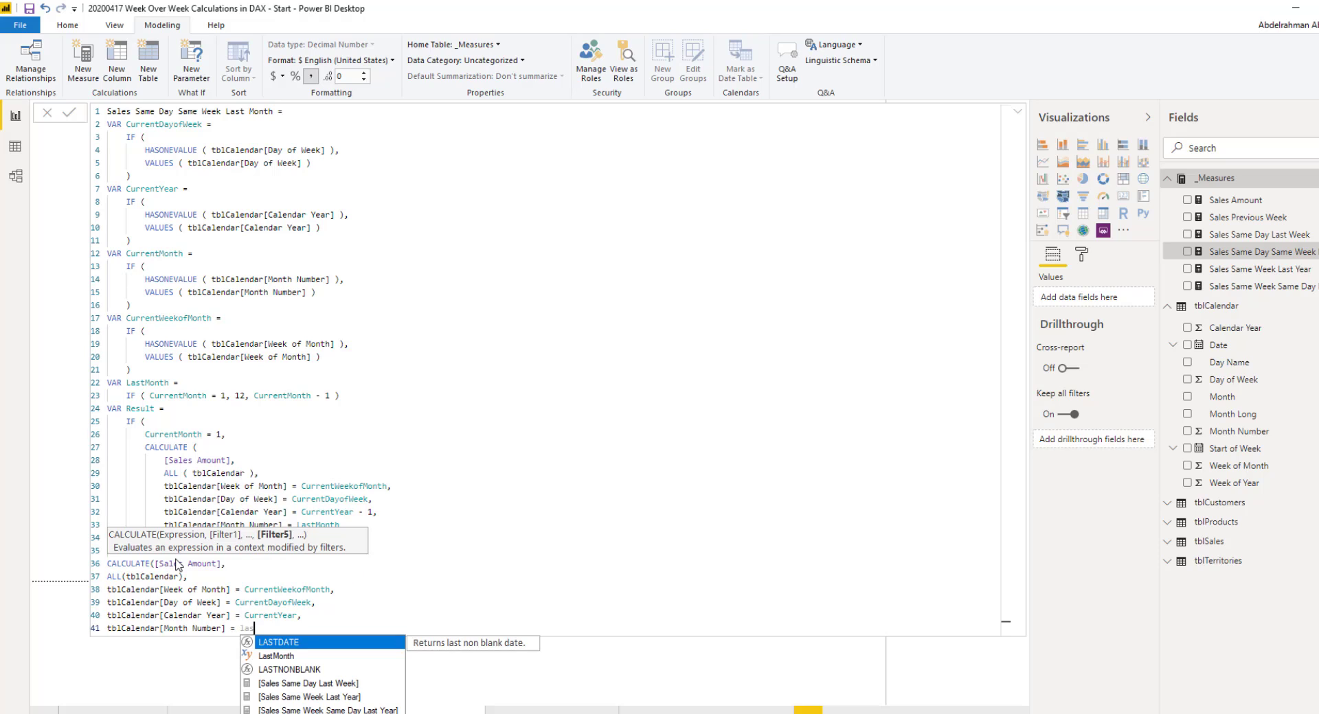
key("Down")
key("Tab")
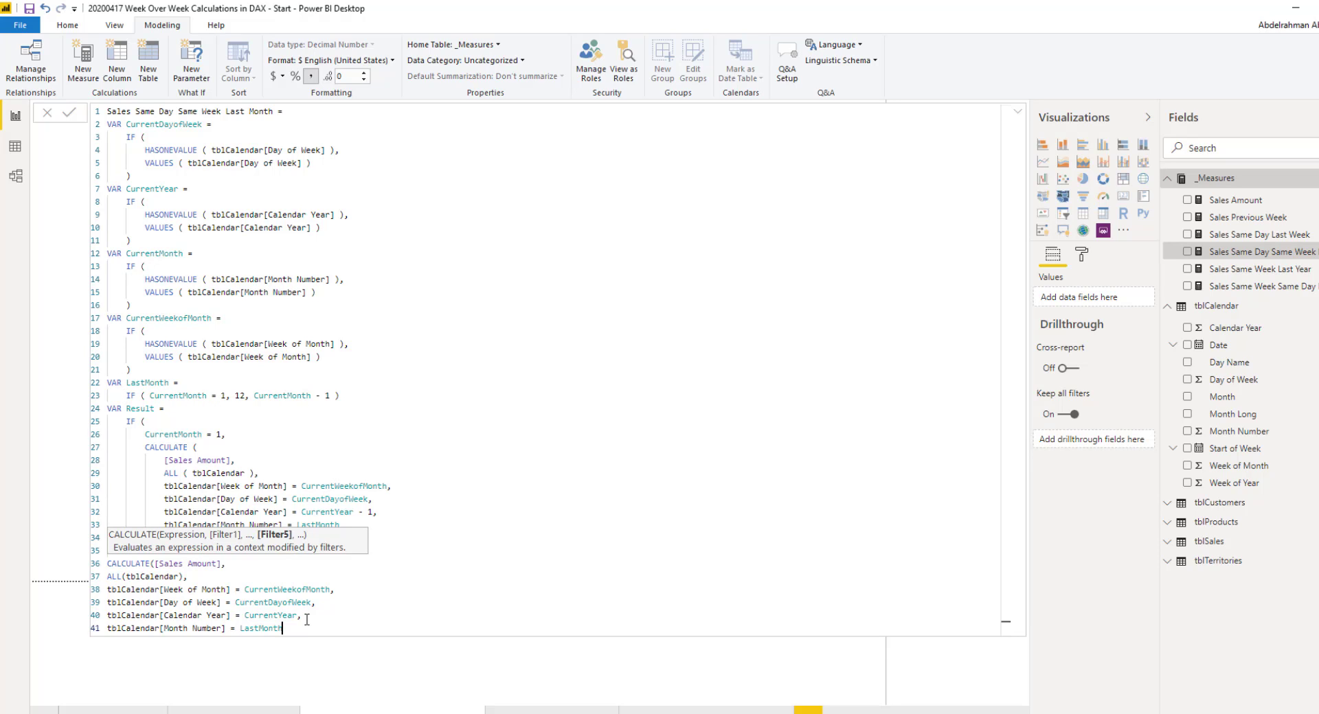
key("Return")
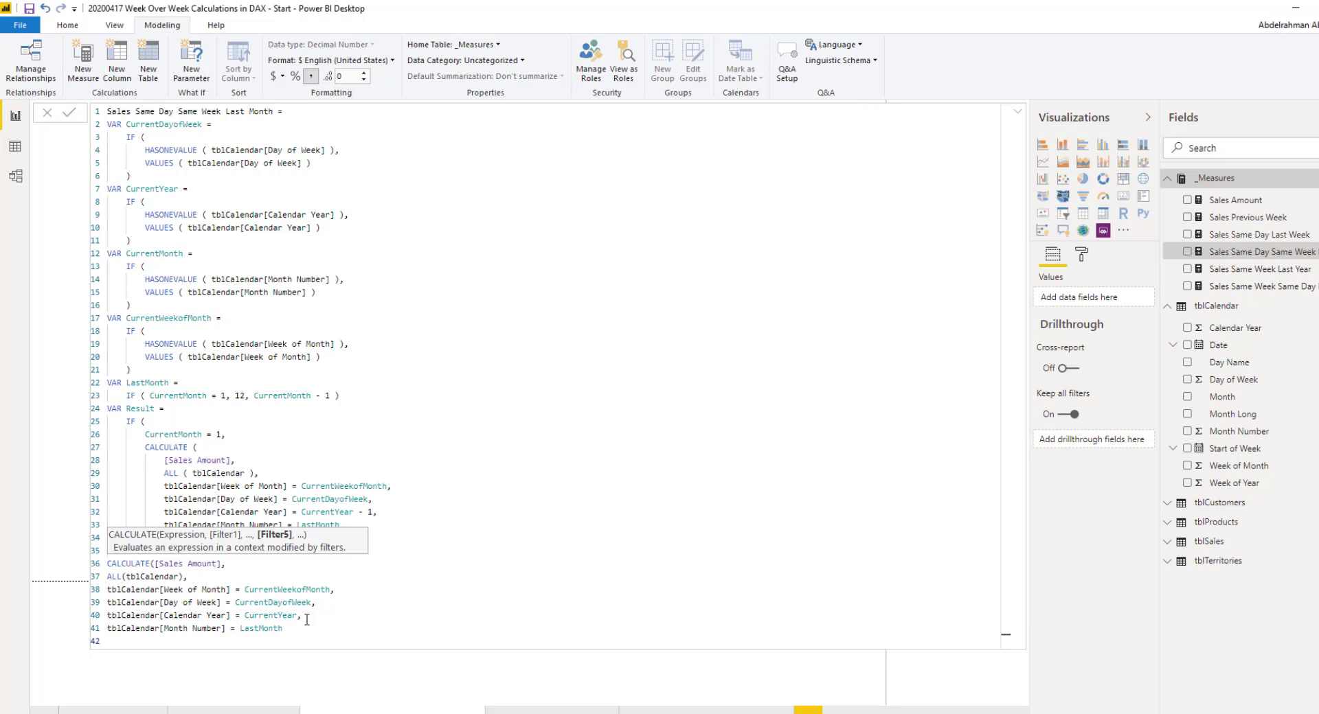
type(")")
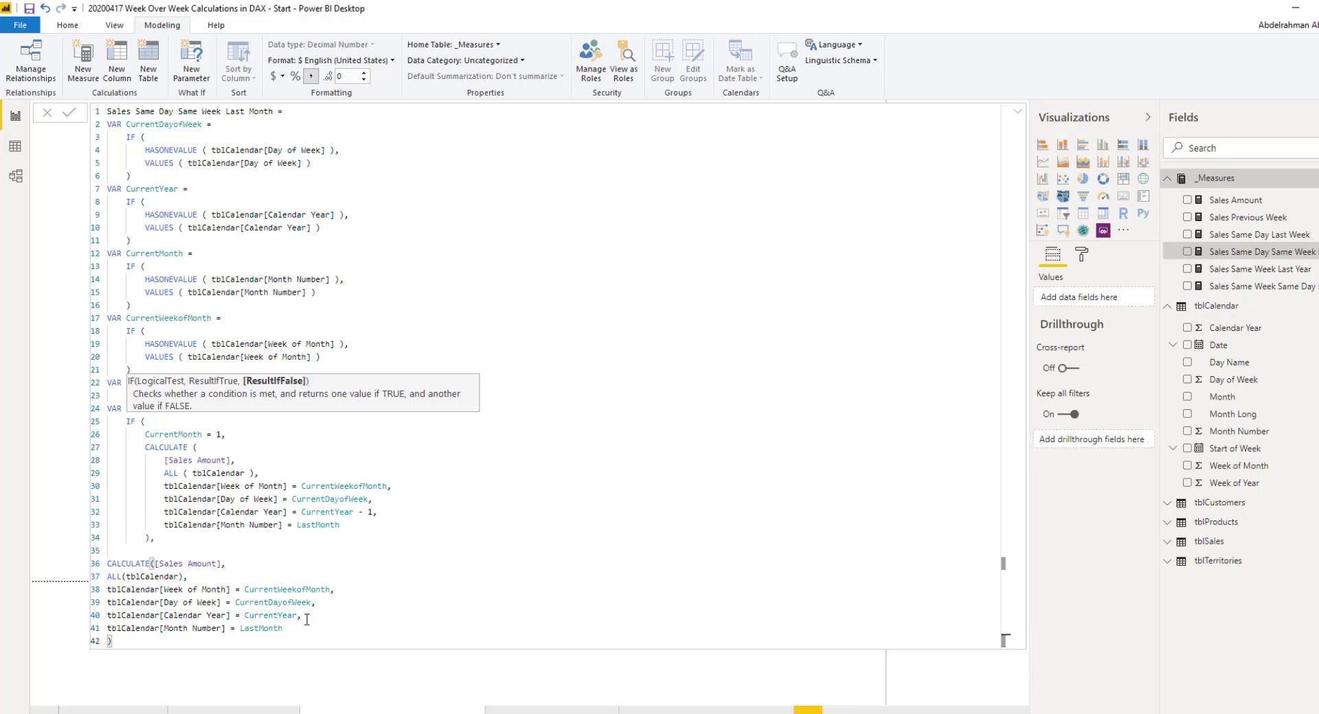
Close the IF expression, return Result, and commit the Sales Same Day Same Week Last Month measure
key("Return")
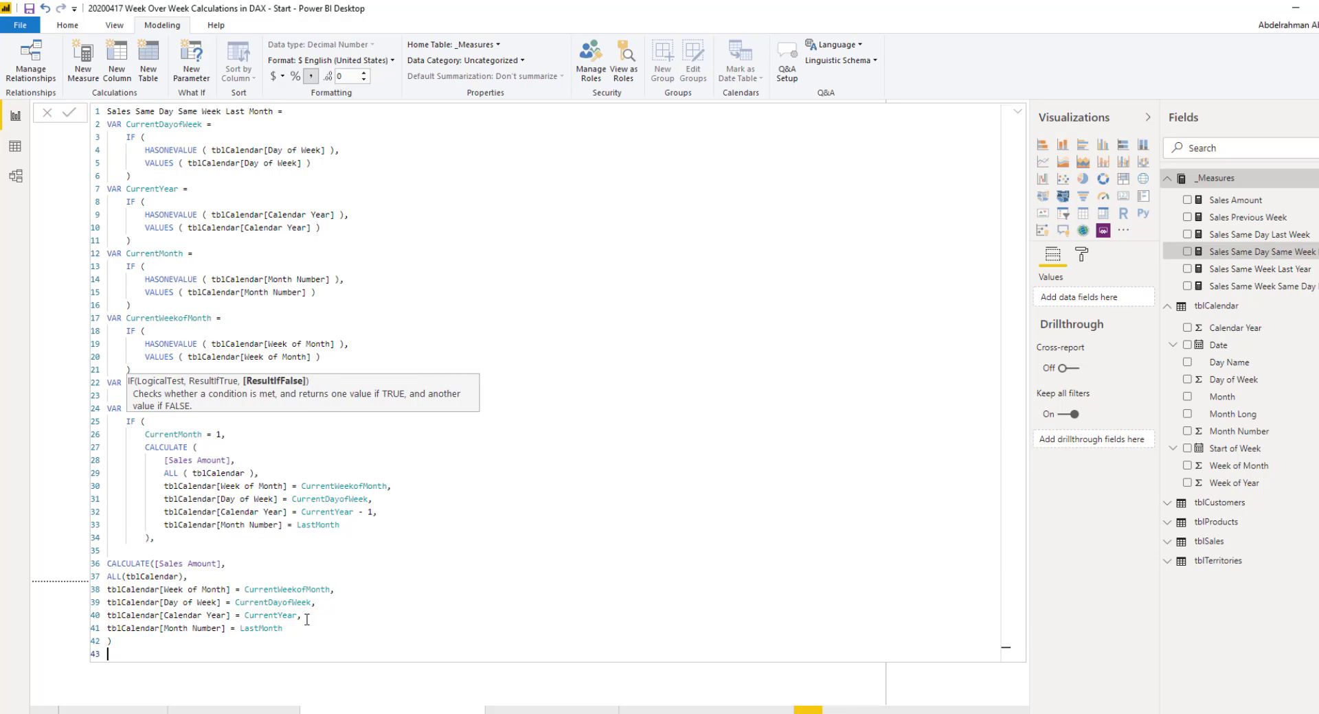
key("Tab")
type(")")
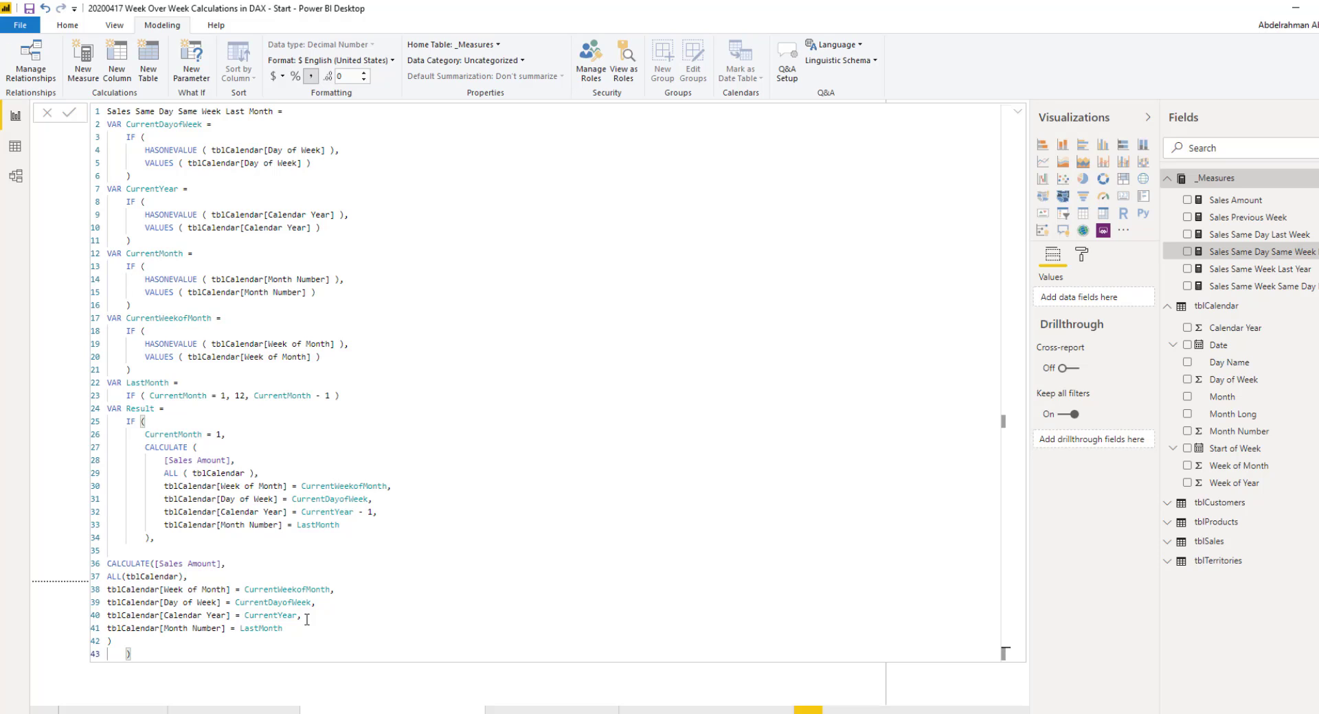
key("Return")
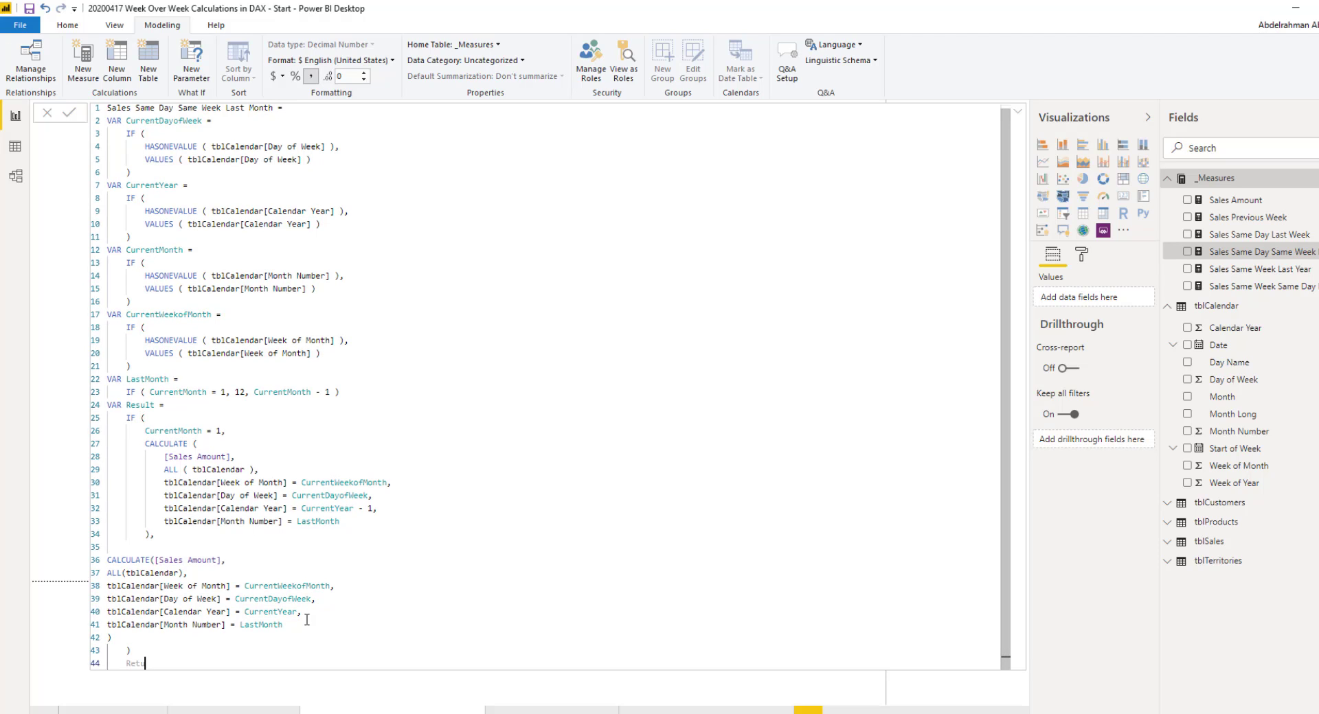
type("Return Result")
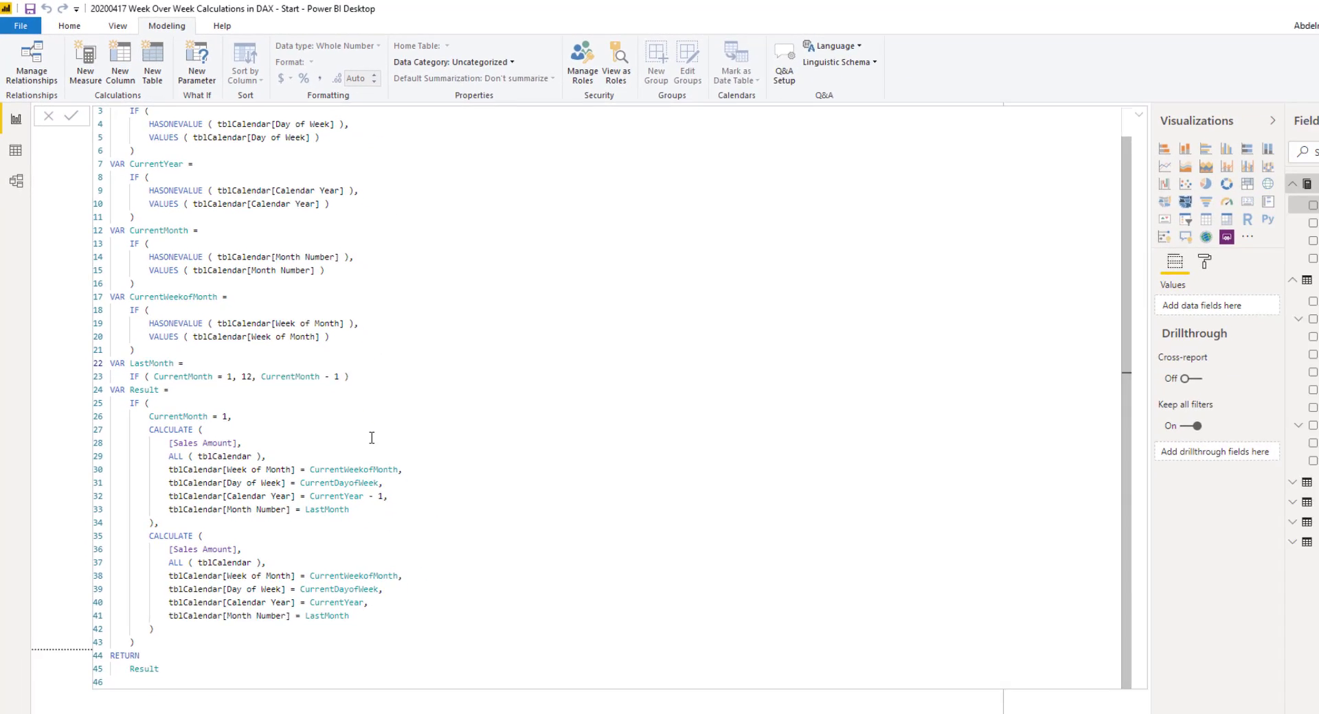
key("Return")
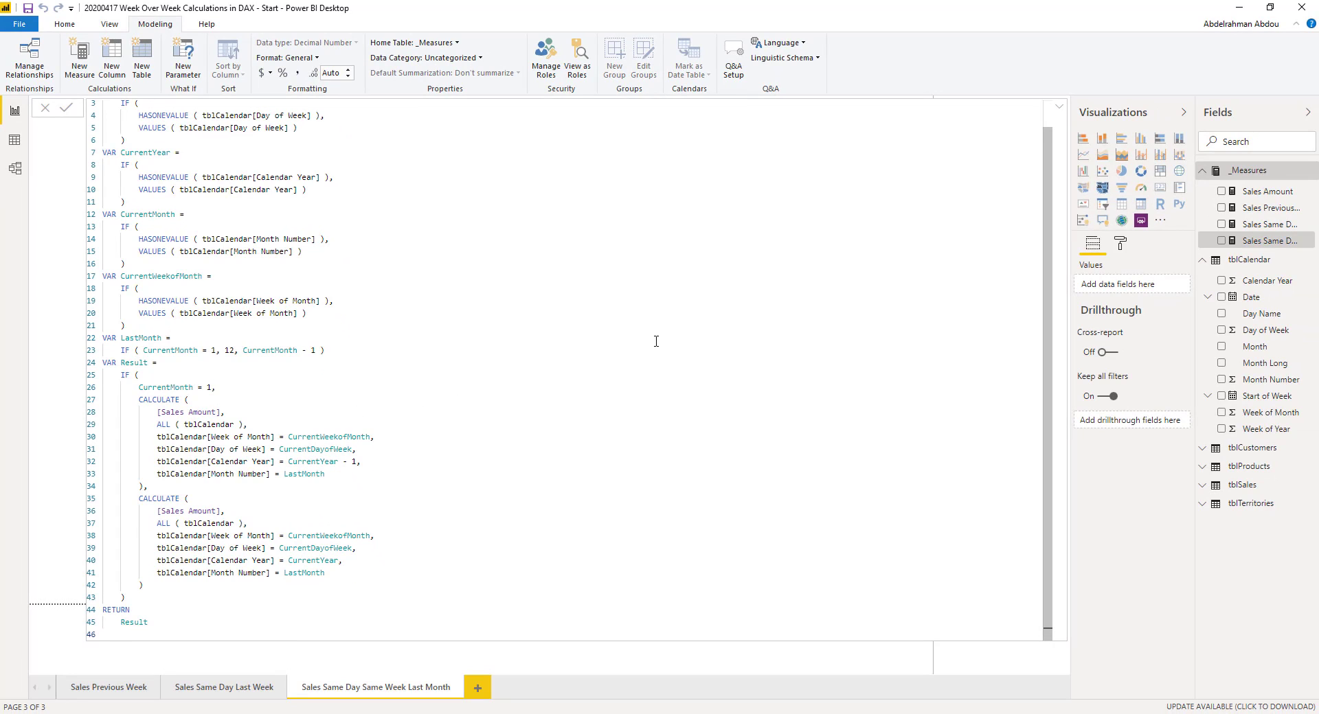
scroll(656, 341, "up", 1)
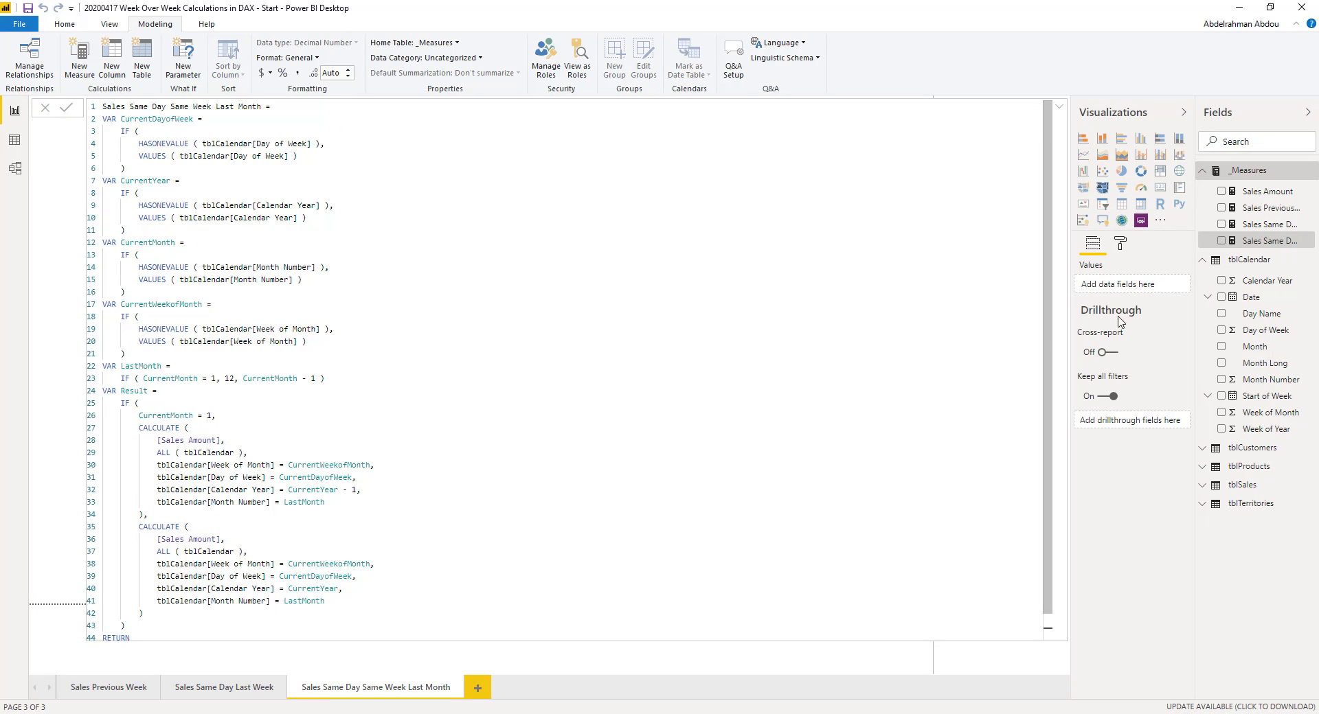
left_click(1061, 111)
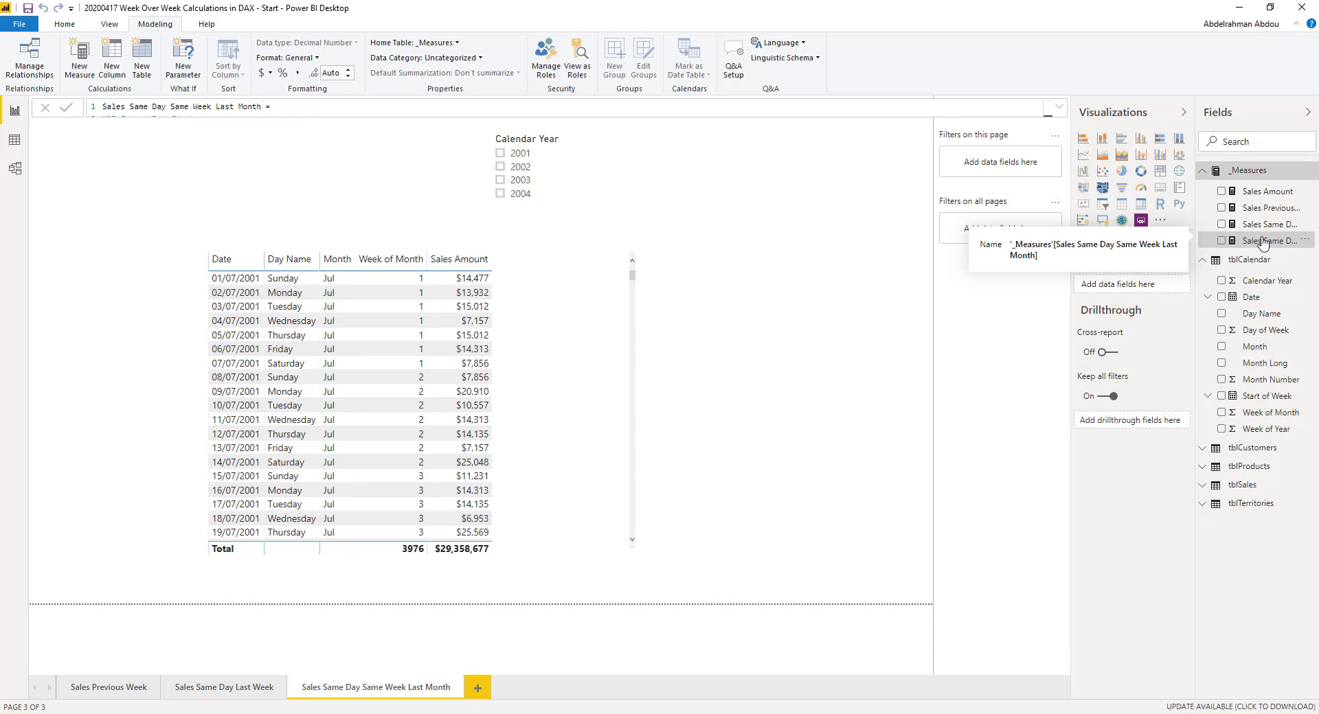
Add the Sales Same Day Same Week Last Month measure to the daily sales table and enlarge the table to fit the column
left_click_drag(1269, 241, 560, 321)
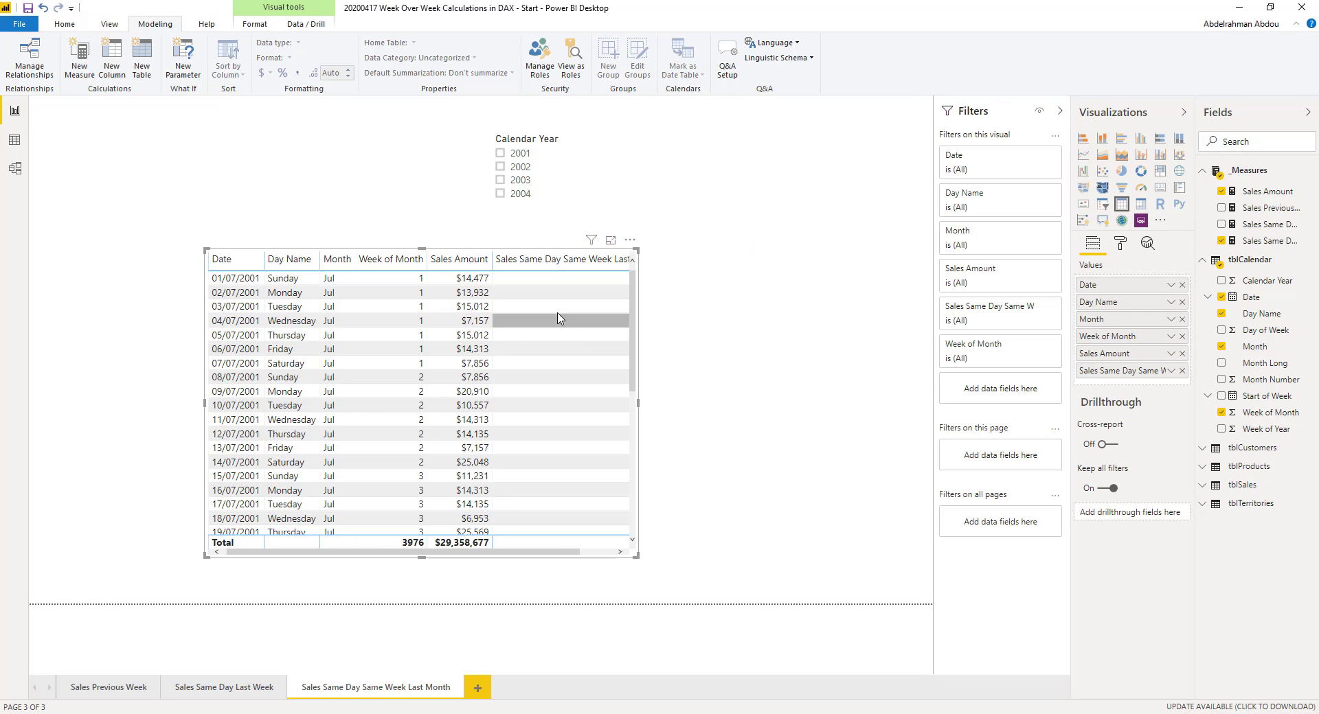
left_click_drag(638, 558, 802, 581)
left_click(818, 595)
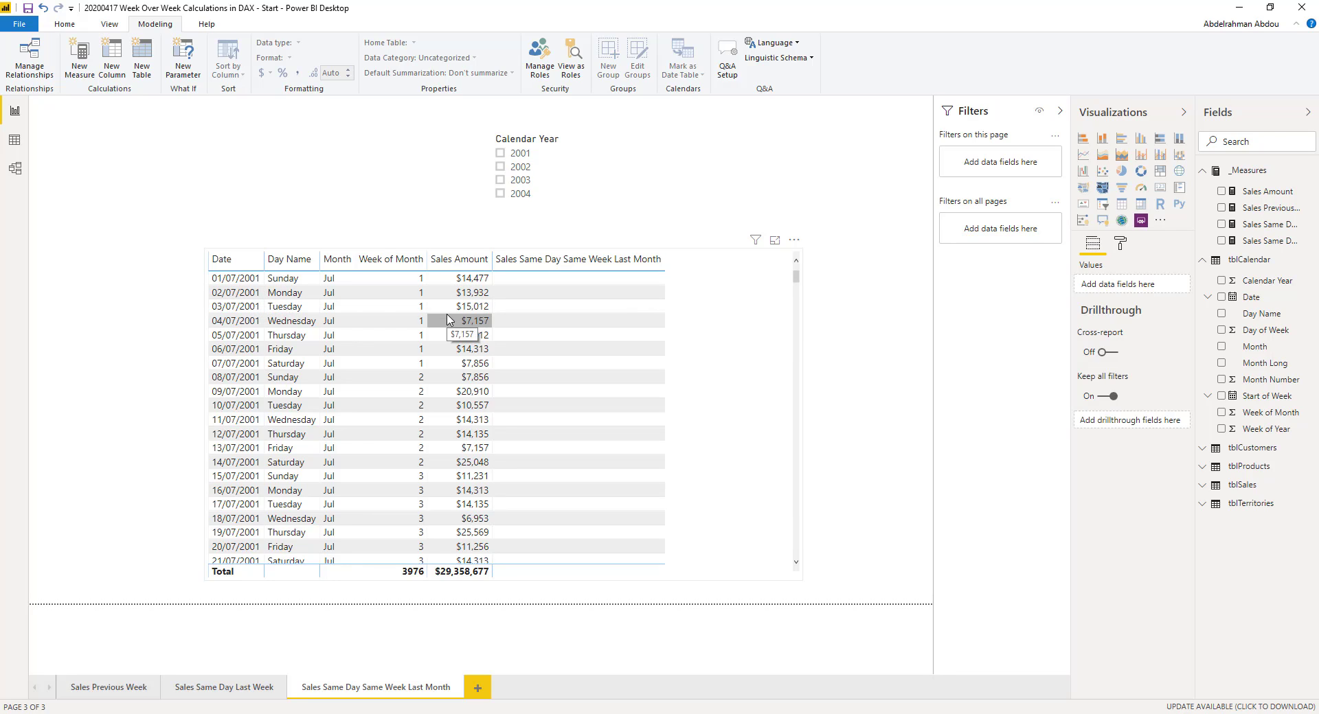
Check the last-month value for Wednesday of week 1 in August 2001 against the matching July Sales Amount
scroll(447, 323, "down", 10)
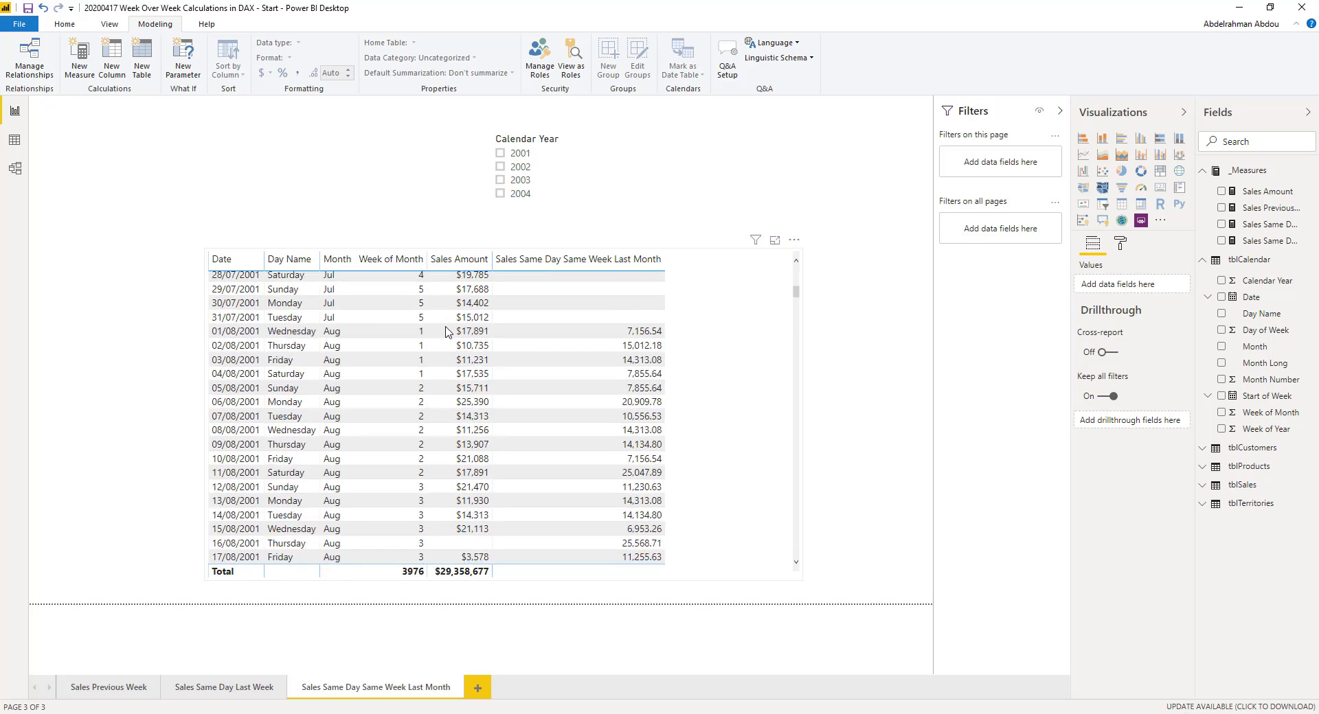
scroll(448, 333, "up", 5)
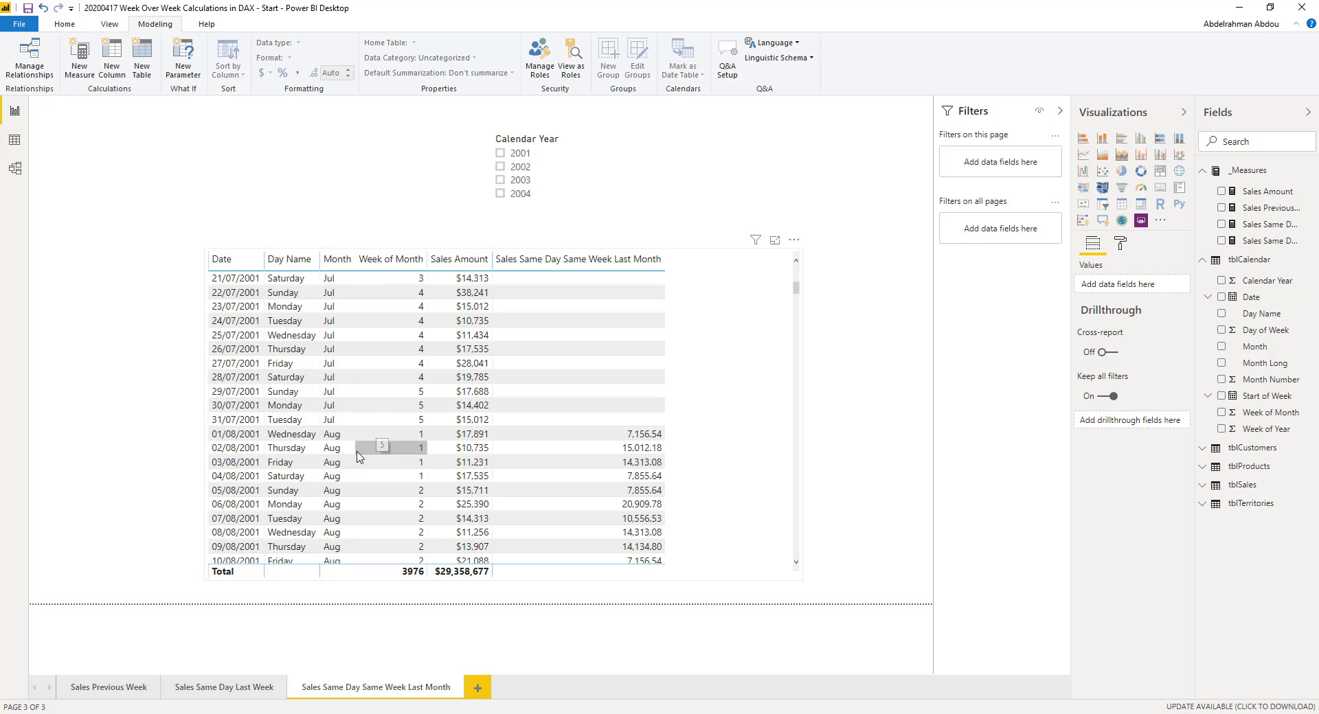
scroll(353, 464, "up", 7)
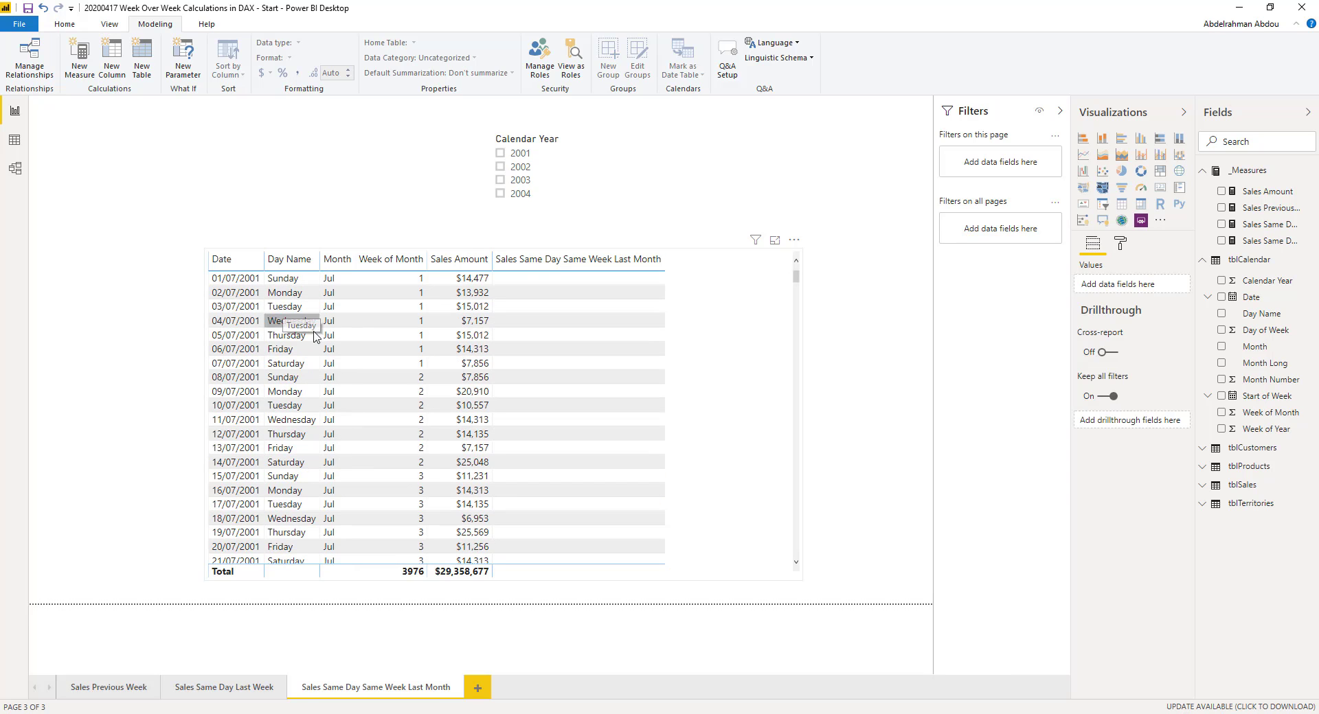
scroll(333, 374, "down", 10)
scroll(356, 397, "up", 3)
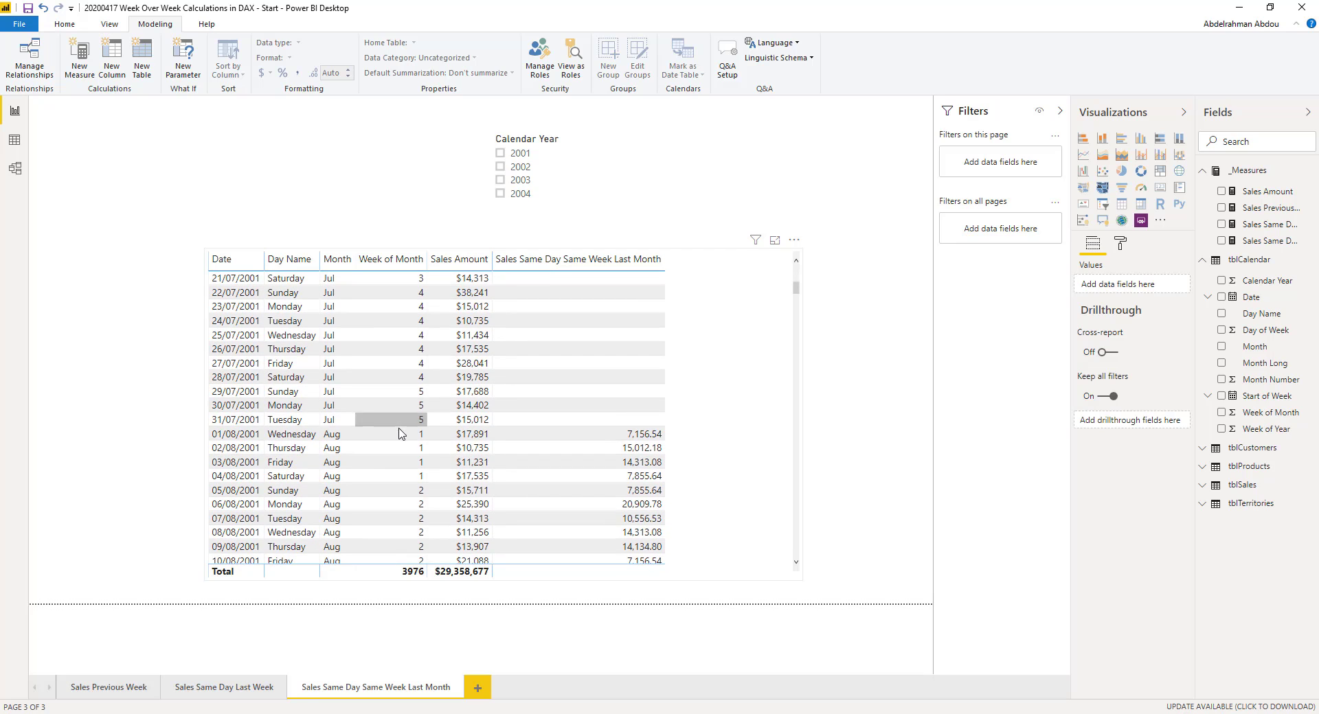
scroll(345, 460, "up", 6)
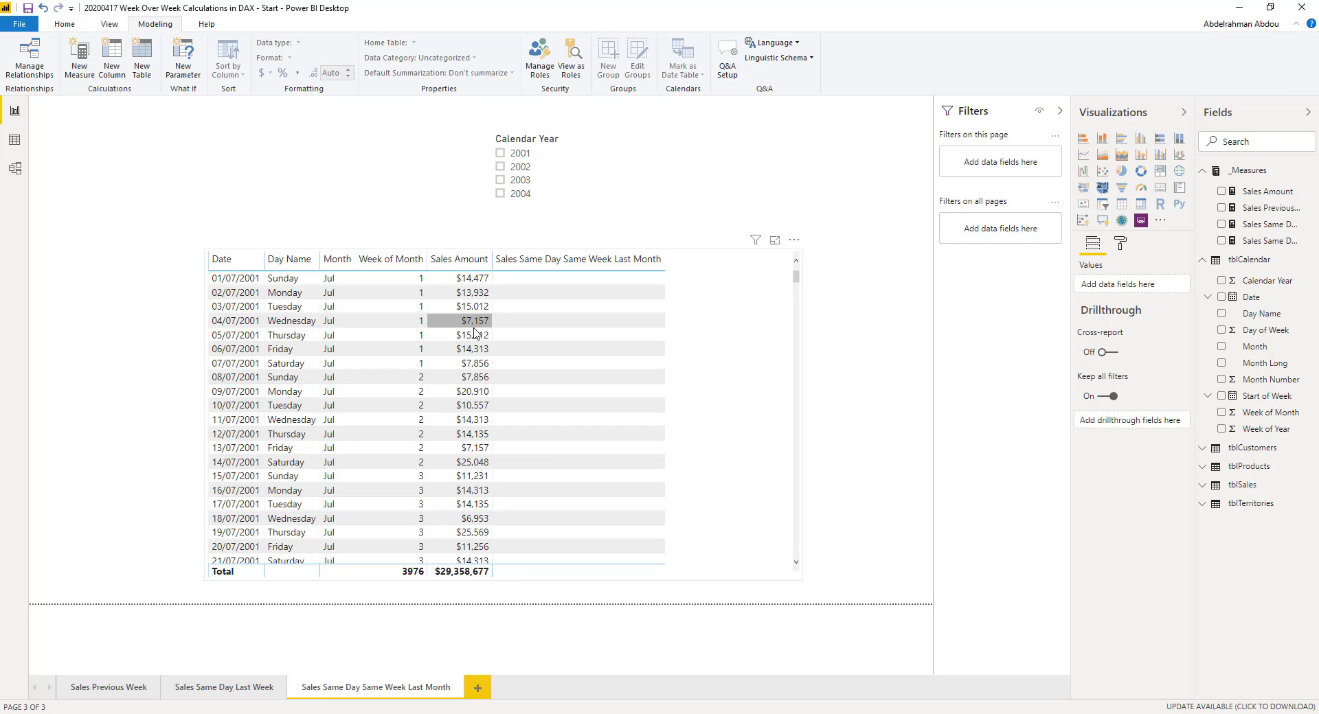
scroll(394, 382, "down", 8)
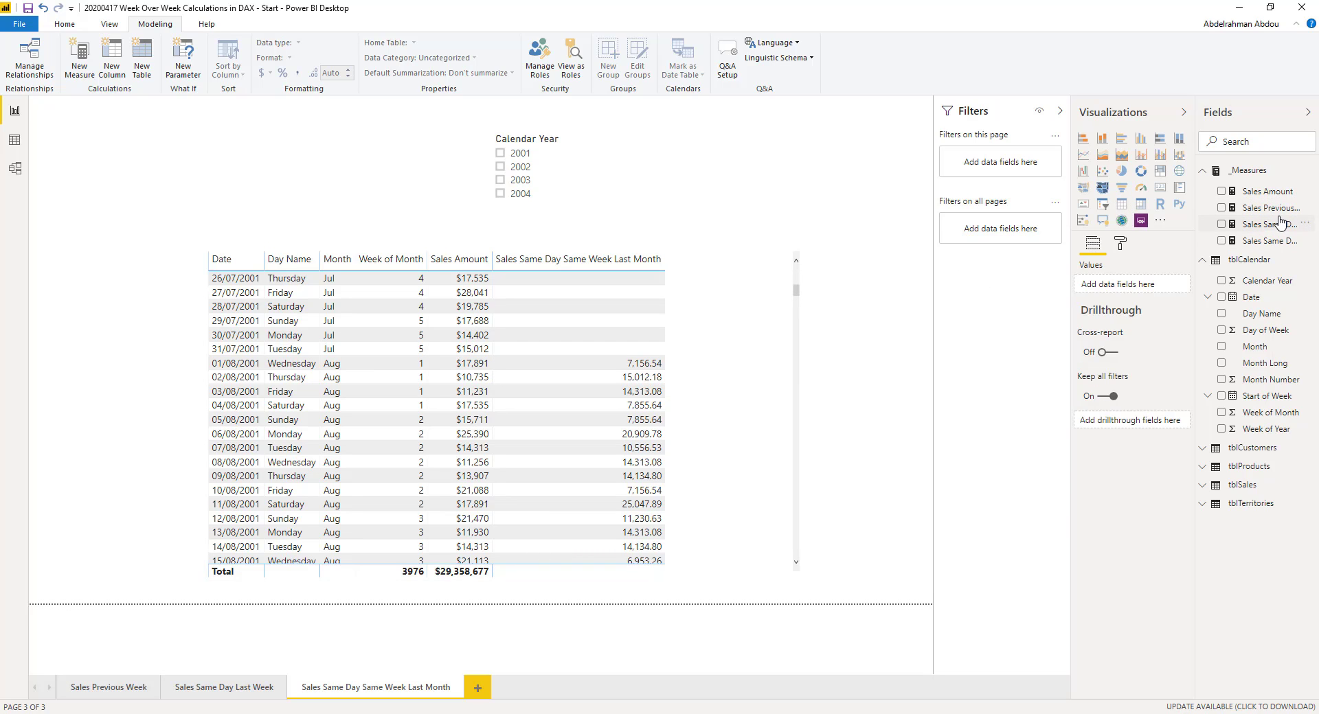
Format the Sales Same Day Same Week Last Month measure as $ English (United States) currency with 0 decimal places
left_click(1268, 242)
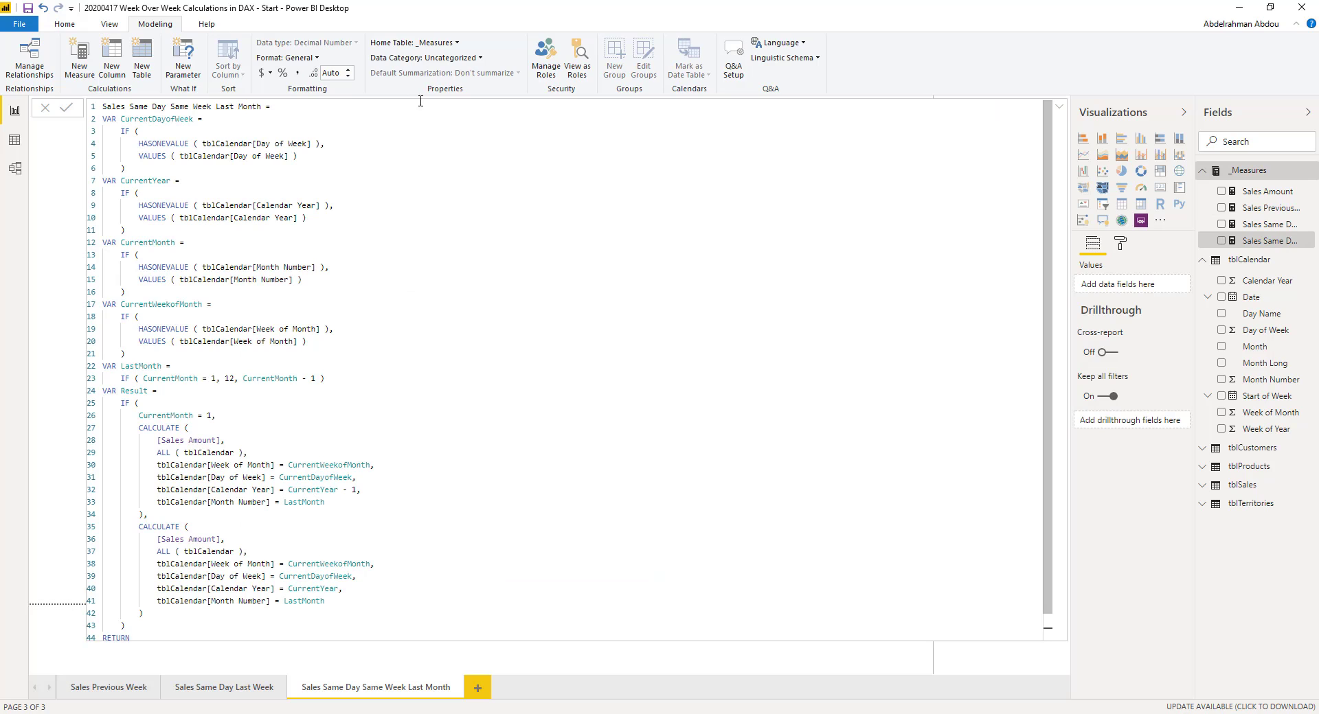
left_click(270, 72)
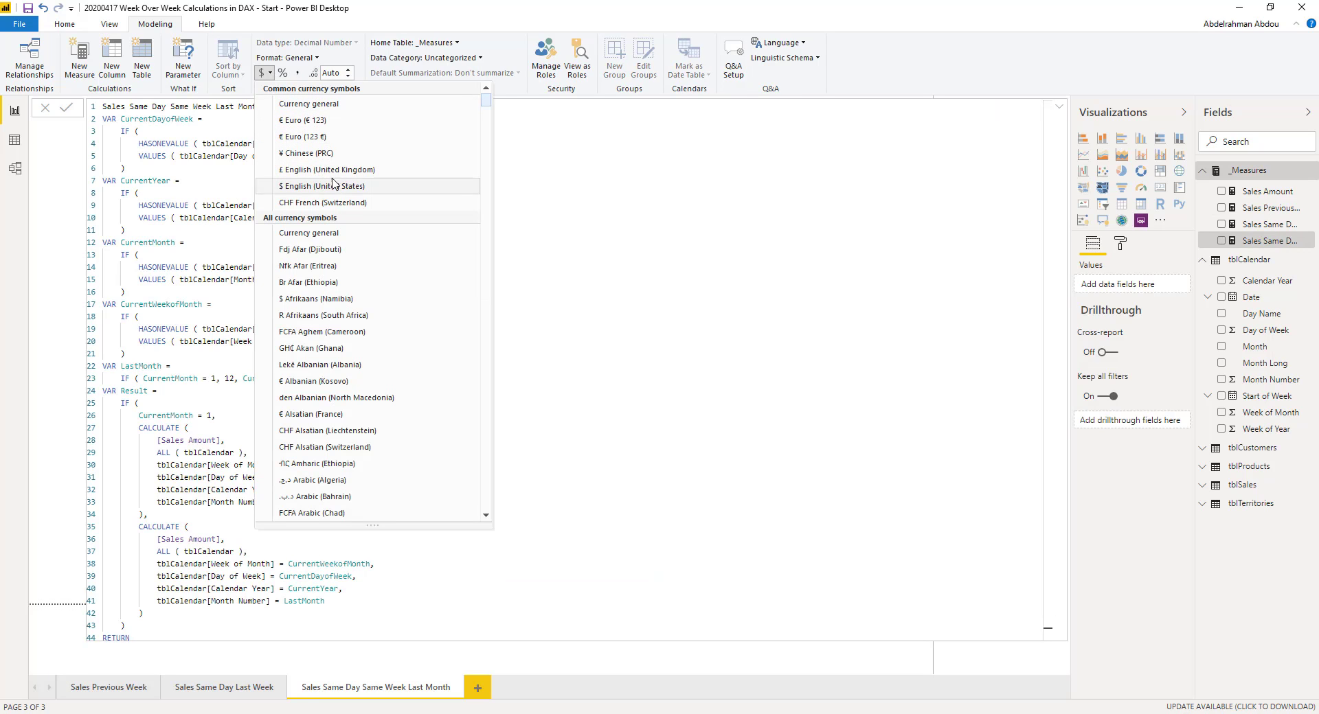
left_click(333, 186)
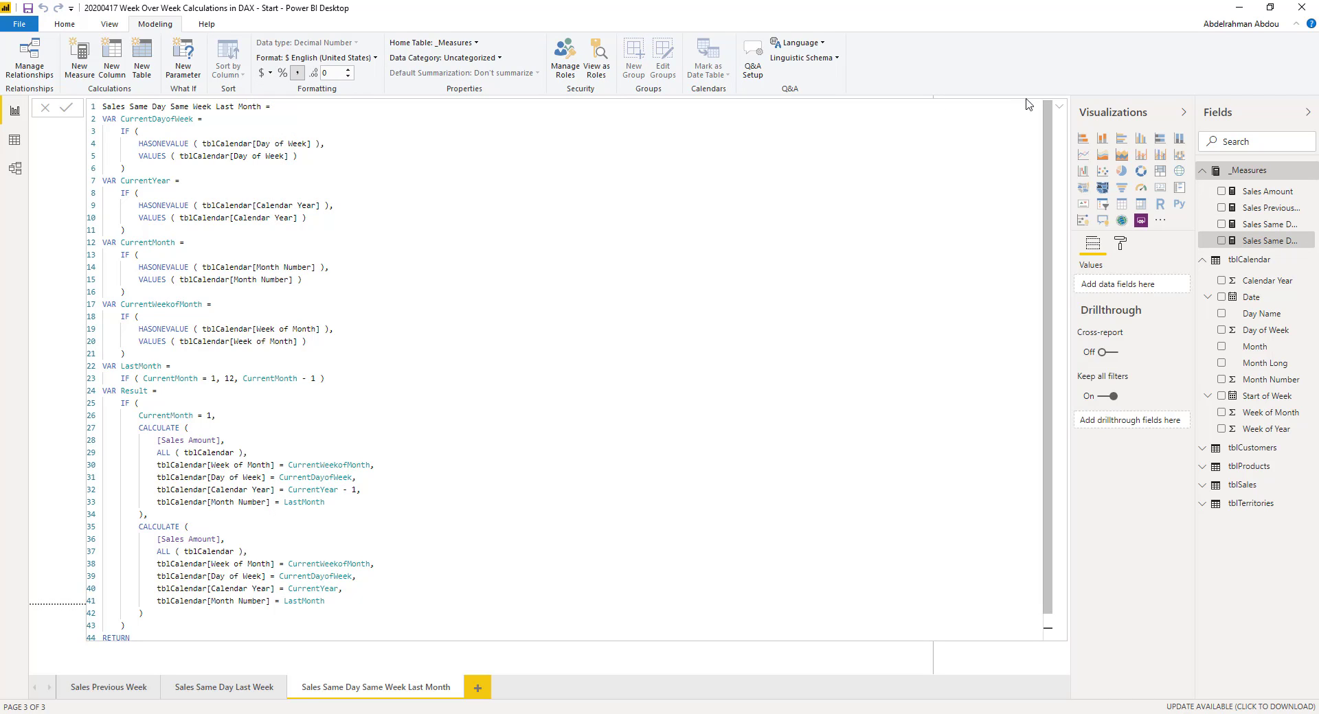
left_click(1059, 107)
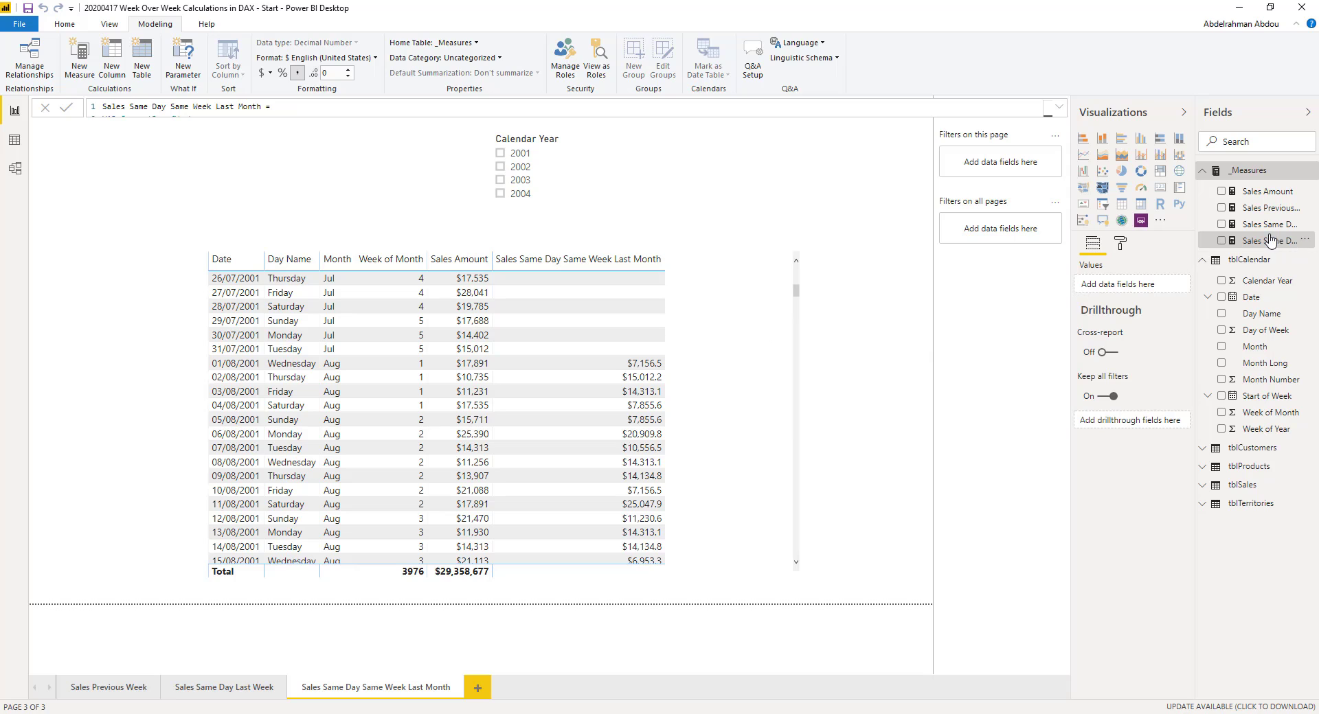
left_click(695, 393)
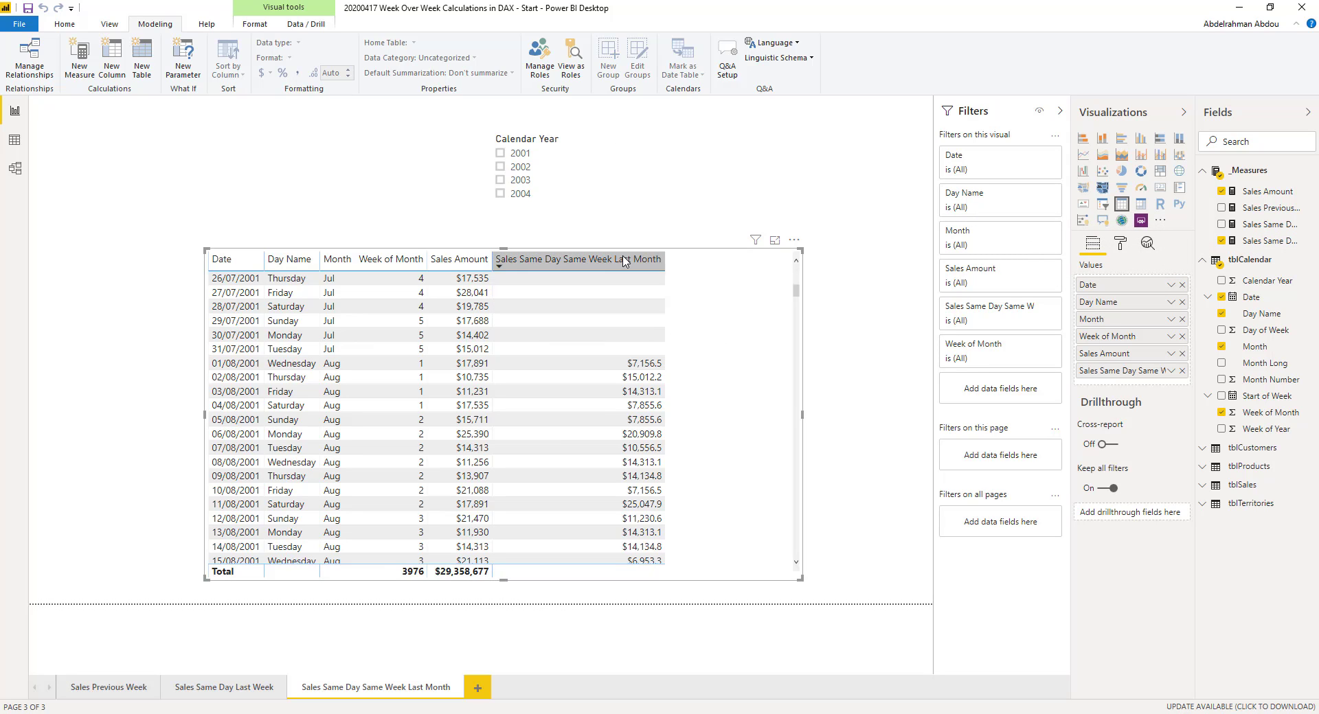
left_click(1268, 242)
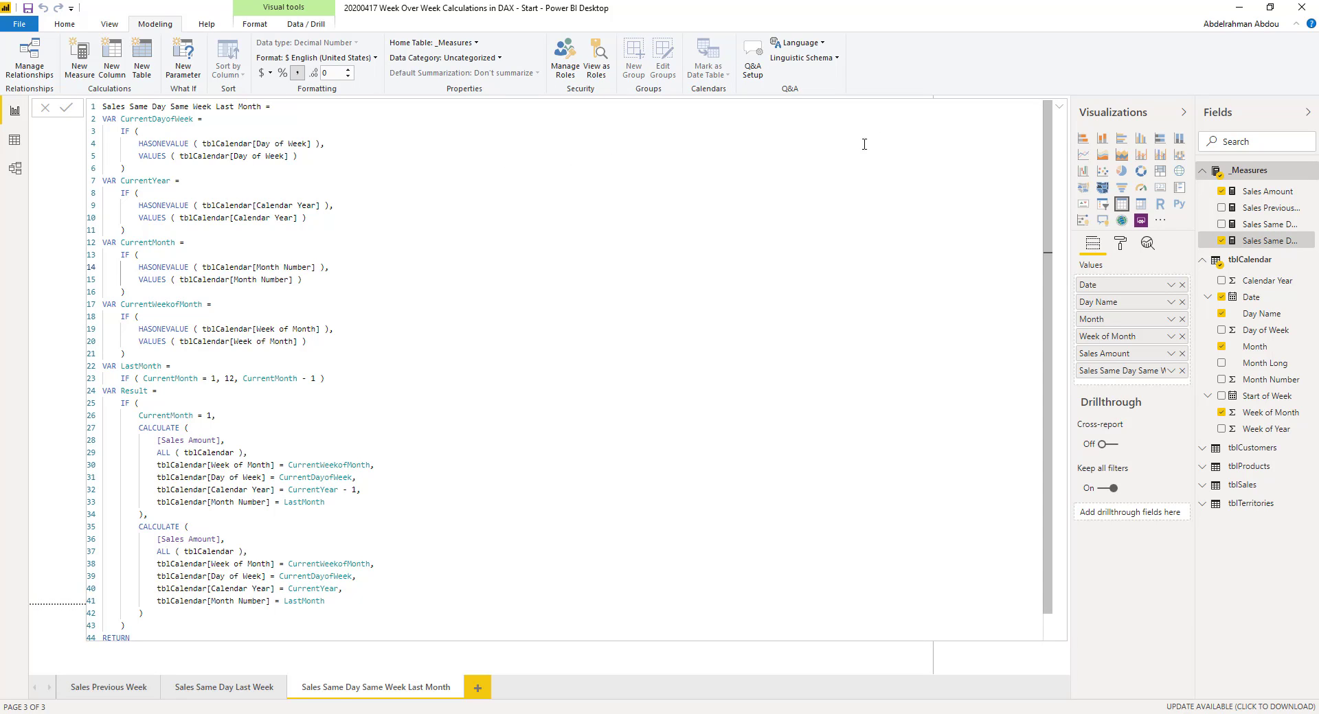
left_click(1058, 110)
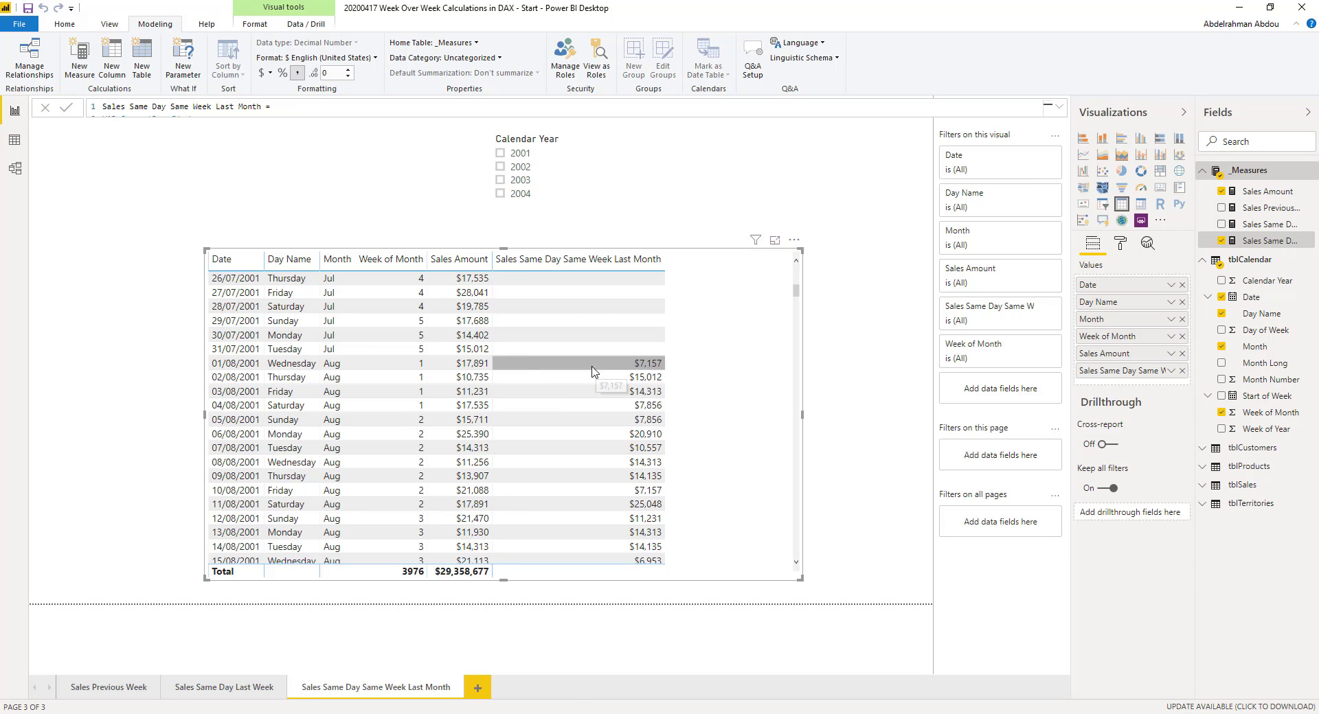
Compare the August 2001 last-month values for weeks 1 and 2 with Sales Amount on the matching July days
scroll(289, 373, "up", 5)
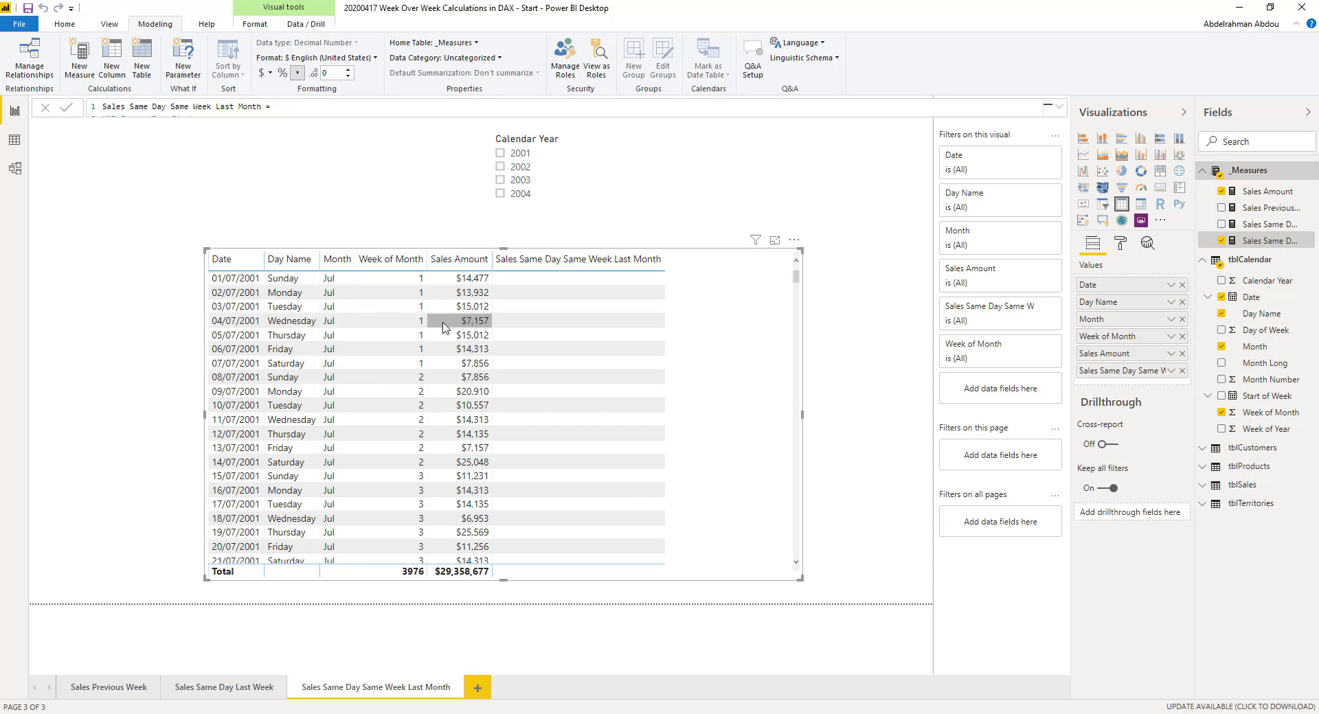
scroll(528, 365, "down", 1)
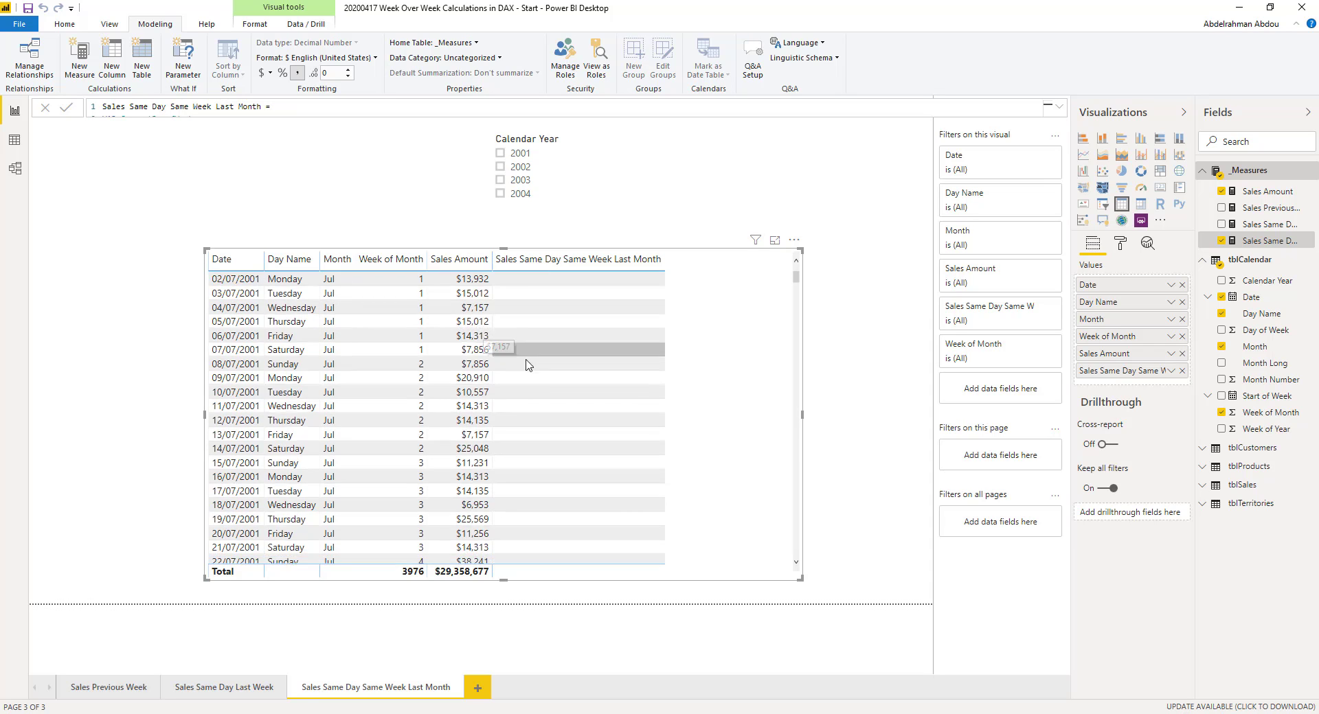
scroll(543, 375, "down", 6)
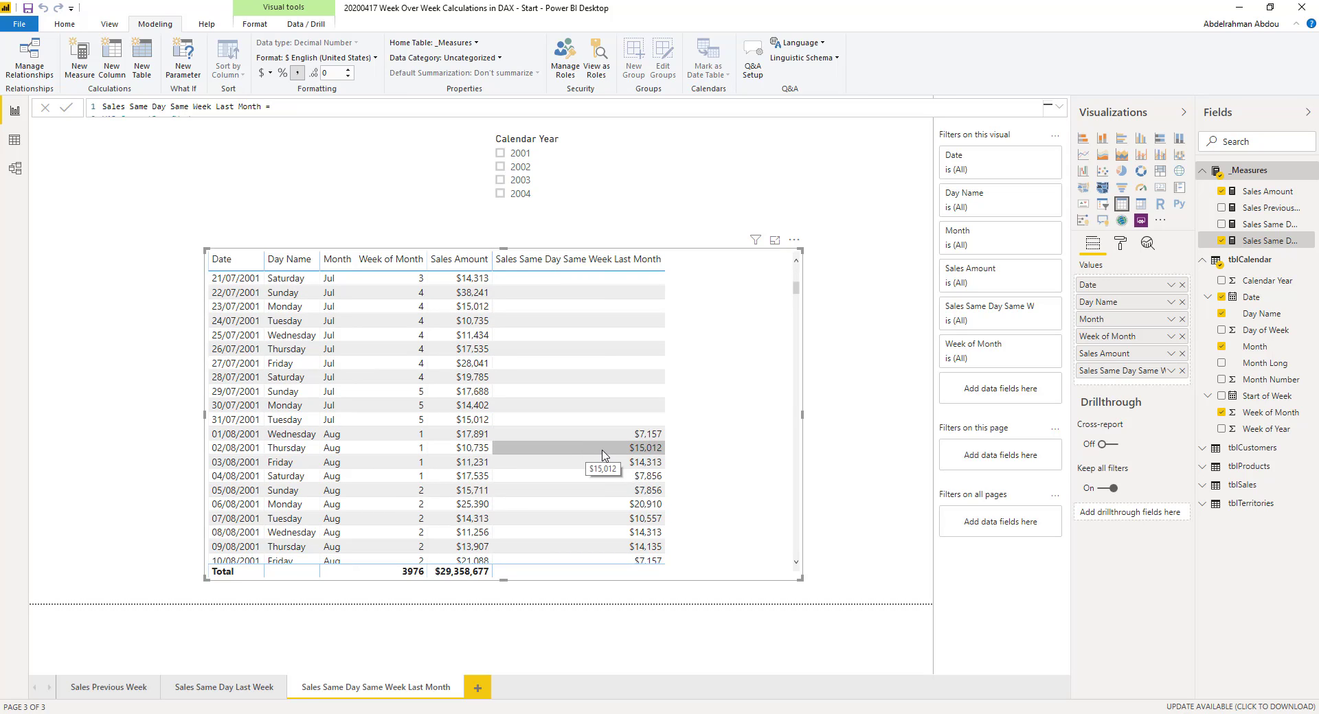
scroll(460, 426, "up", 5)
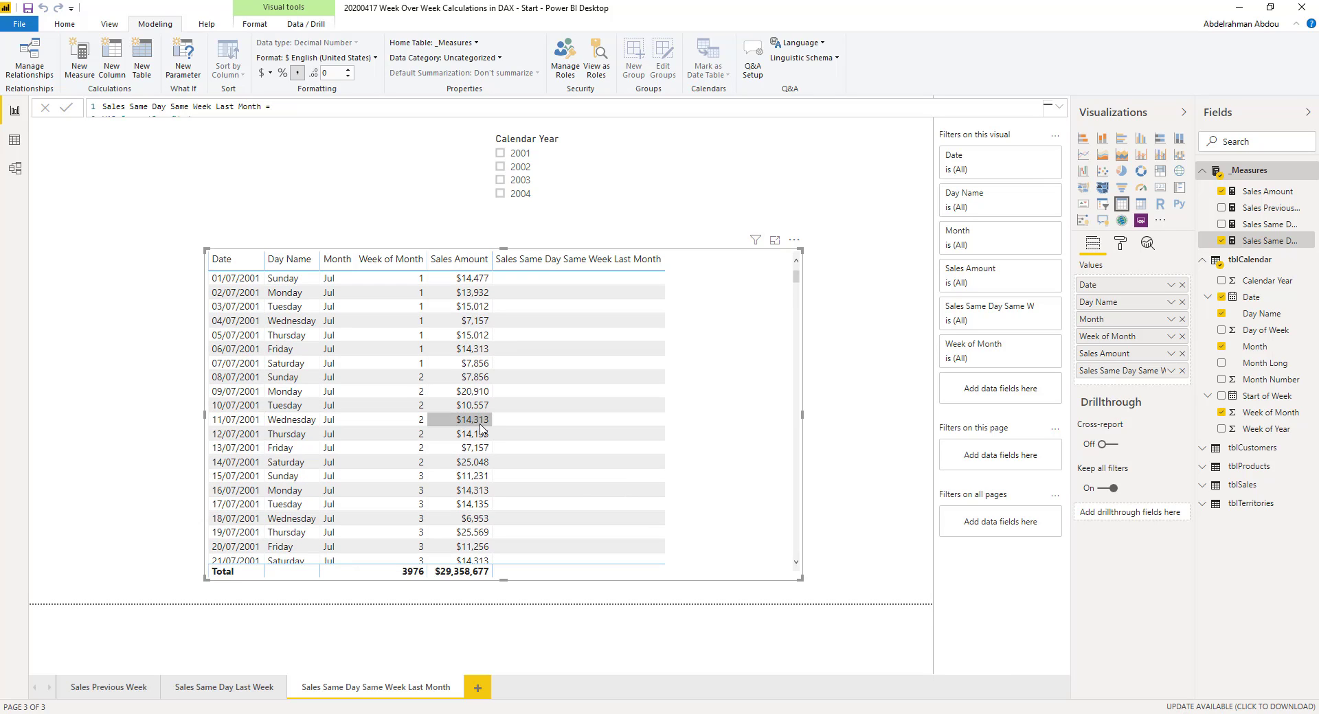
scroll(481, 374, "down", 9)
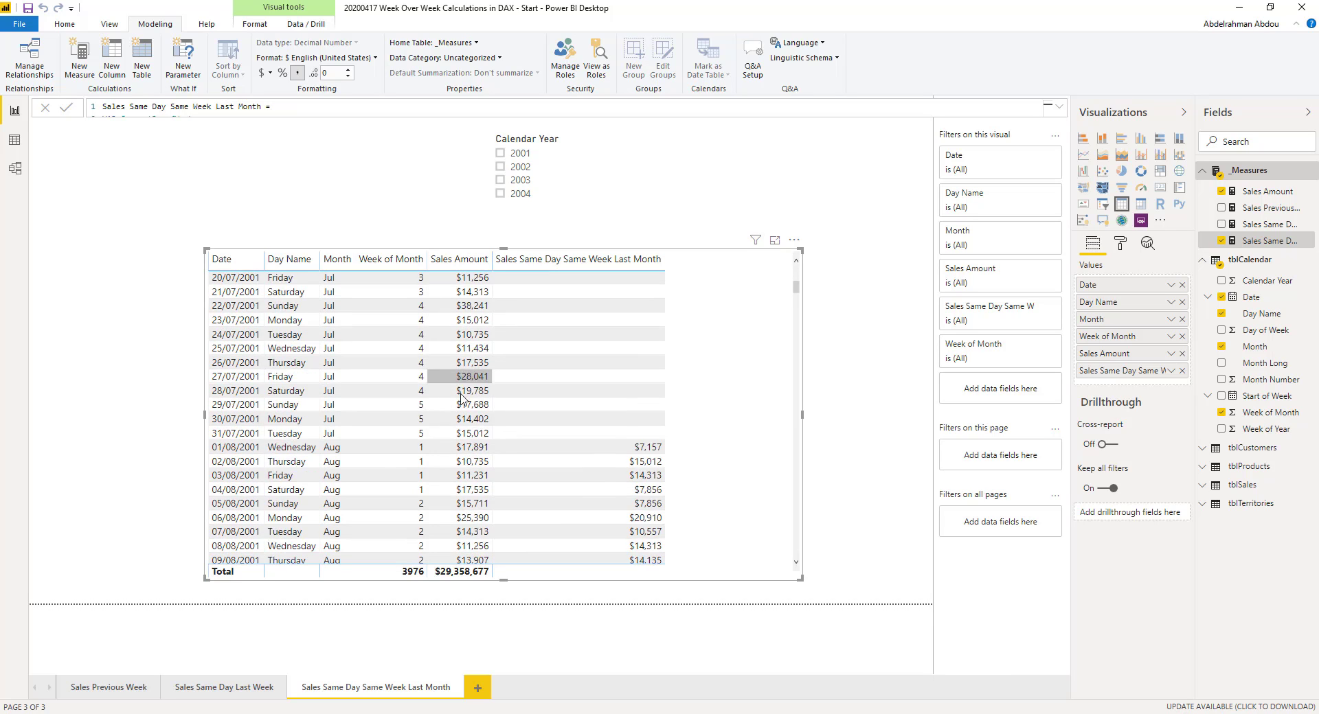
scroll(493, 354, "up", 1)
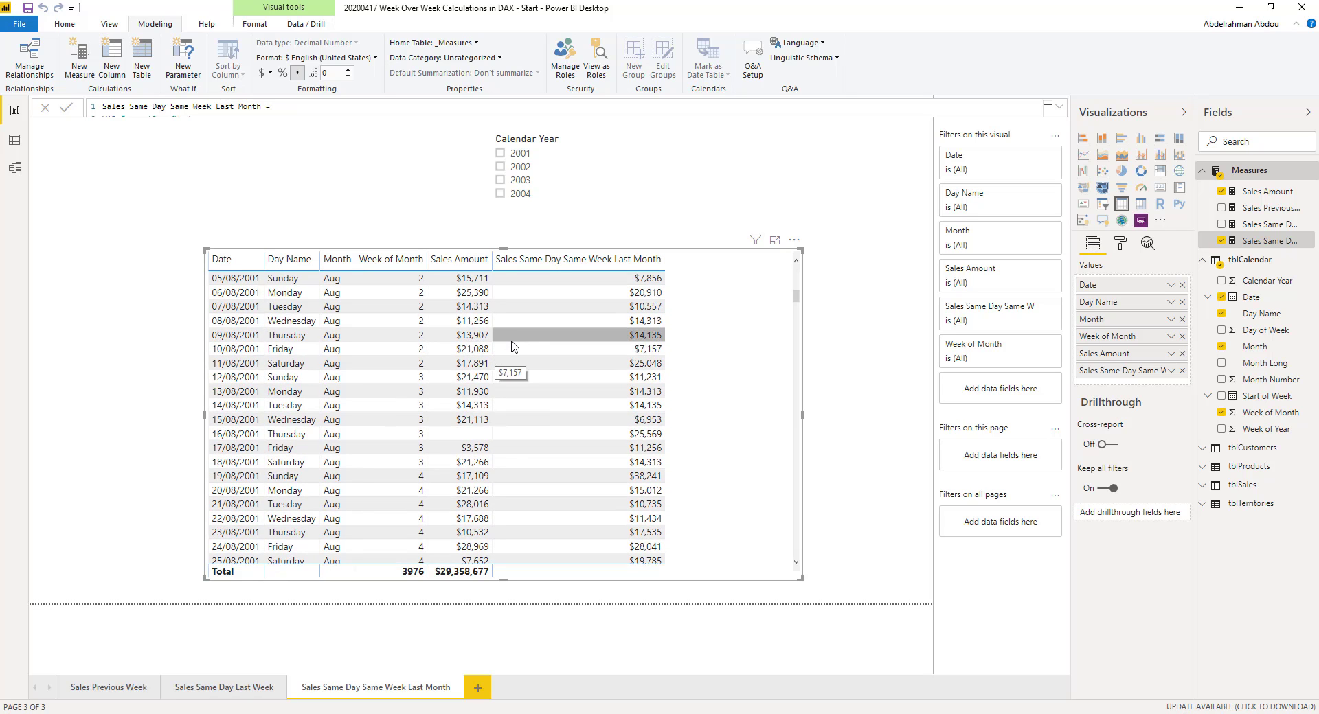
Examine the last-month values across the year change, comparing January 2002 days with the same week and weekday in December 2001
scroll(508, 354, "down", 15)
scroll(509, 374, "down", 20)
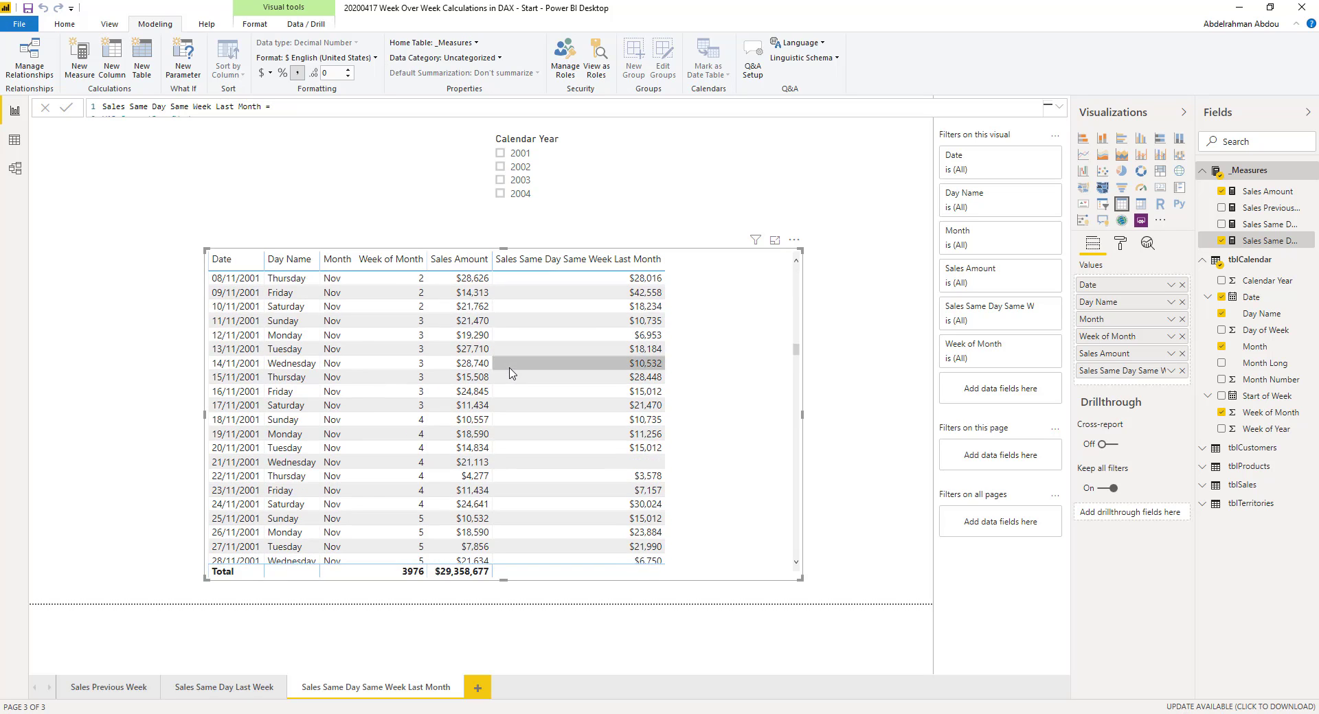
scroll(510, 380, "up", 3)
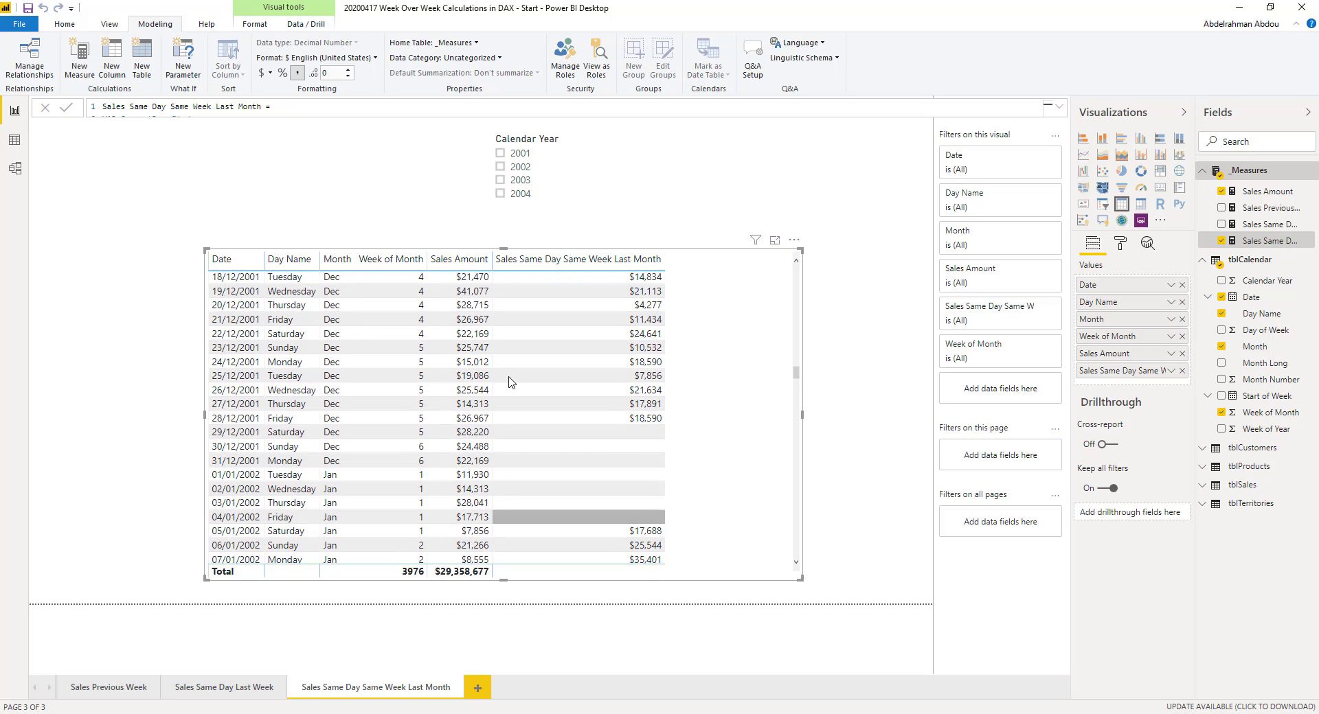
scroll(513, 389, "down", 2)
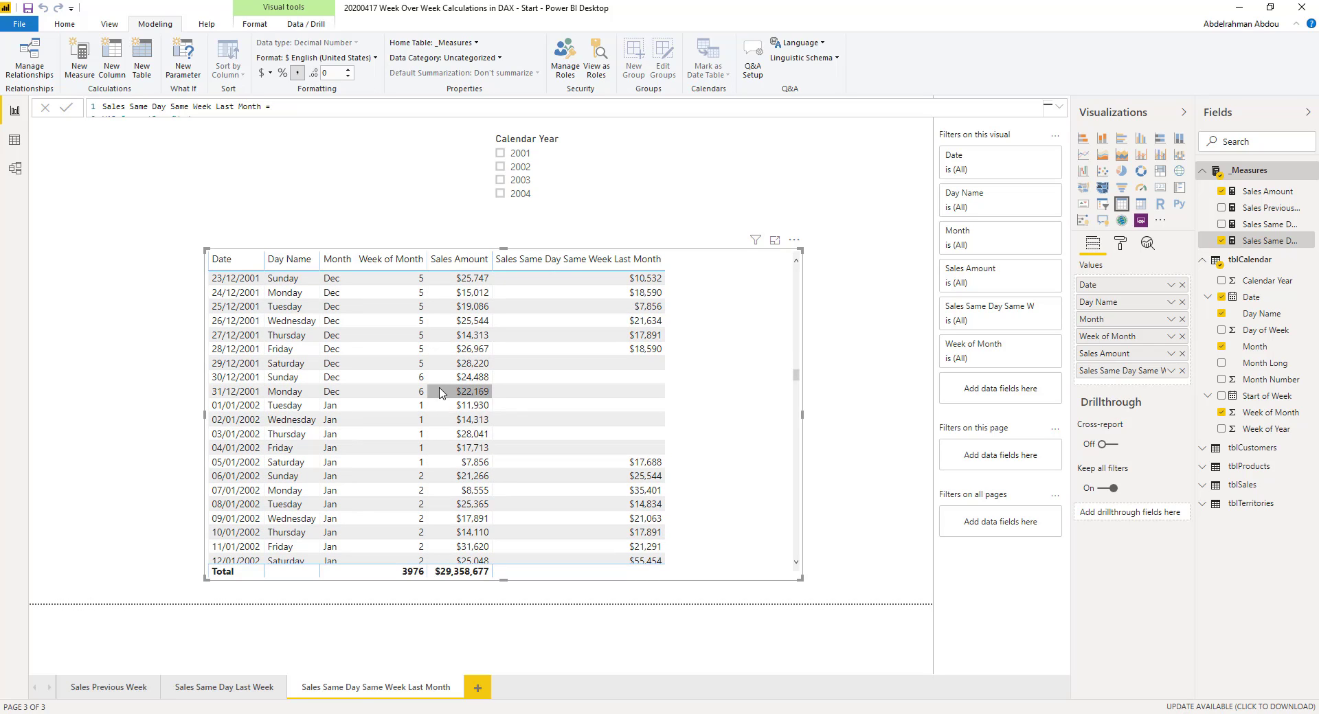
scroll(439, 391, "up", 2)
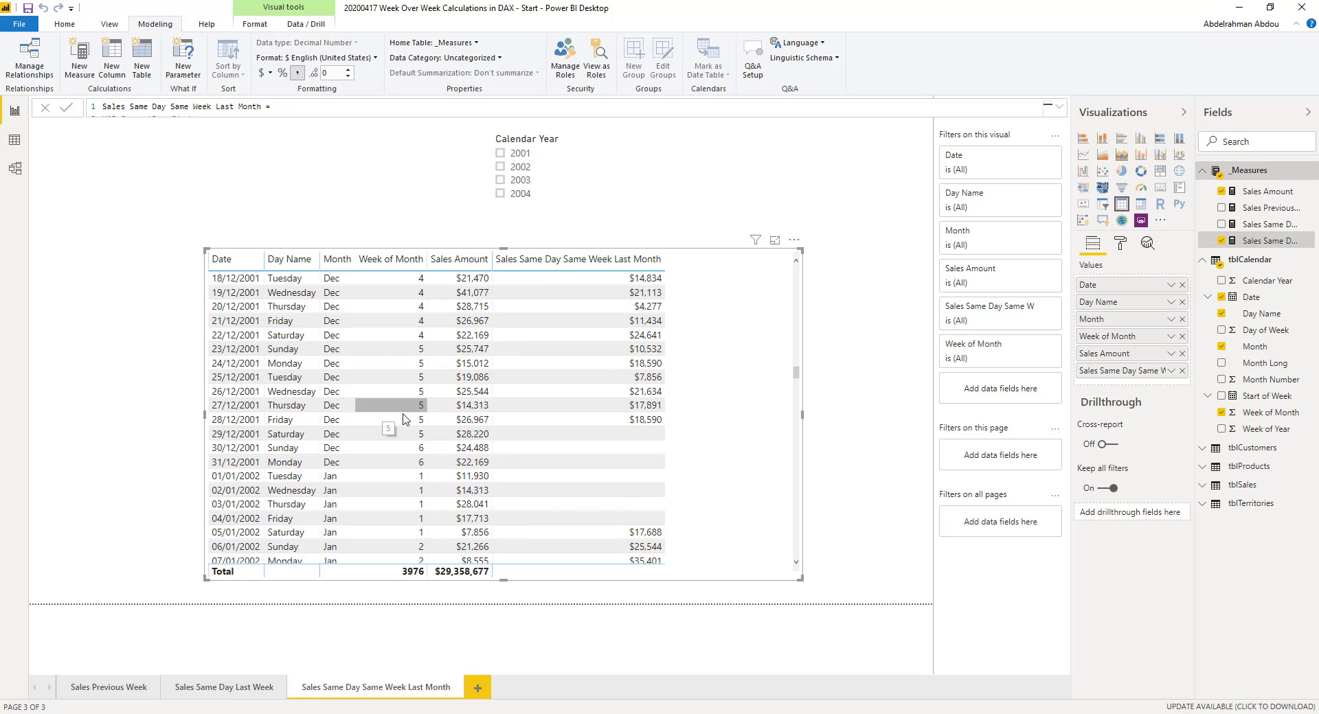
scroll(405, 418, "down", 4)
scroll(409, 416, "down", 6)
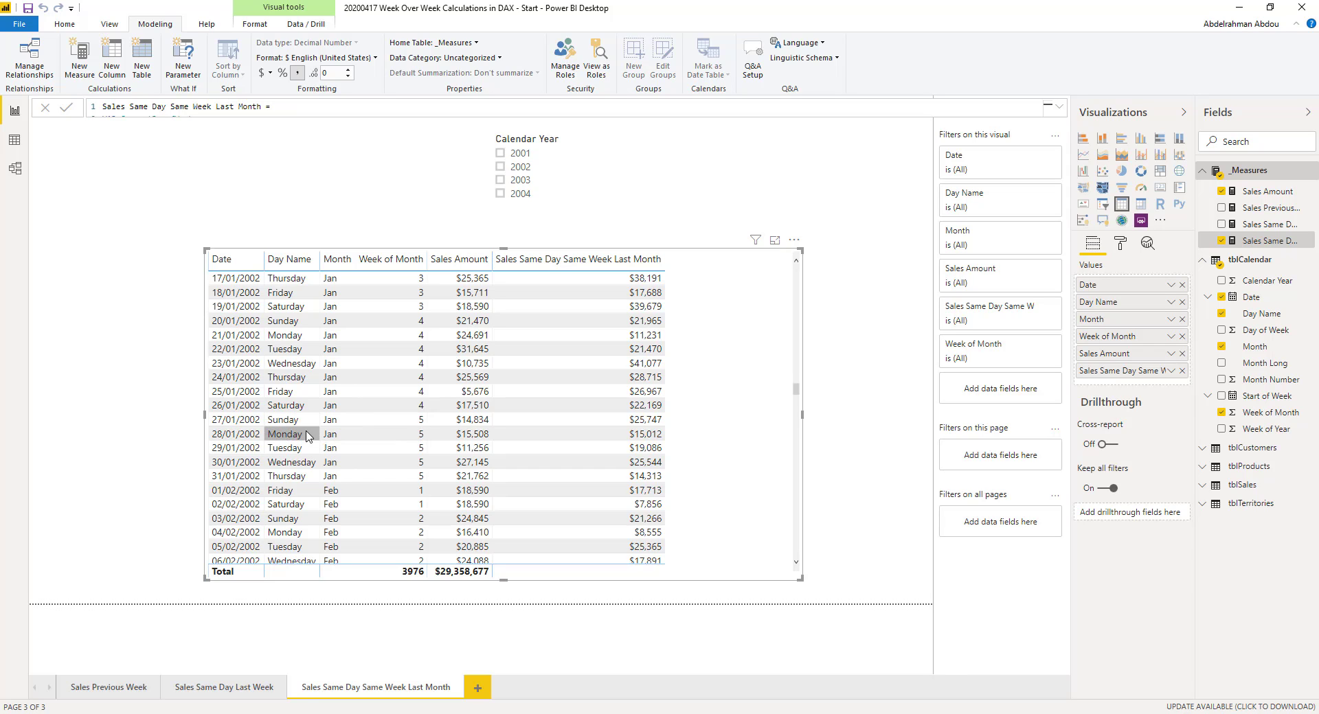
scroll(449, 476, "up", 6)
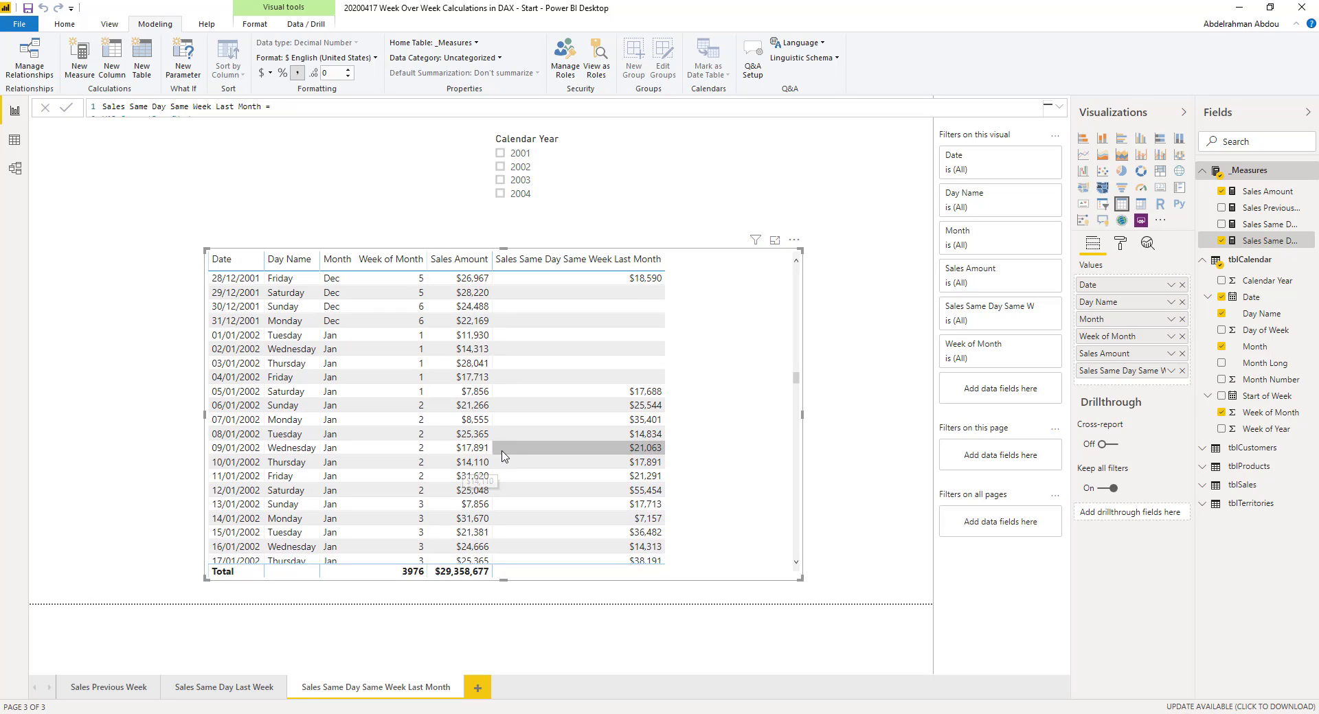
scroll(472, 460, "up", 2)
scroll(355, 337, "up", 2)
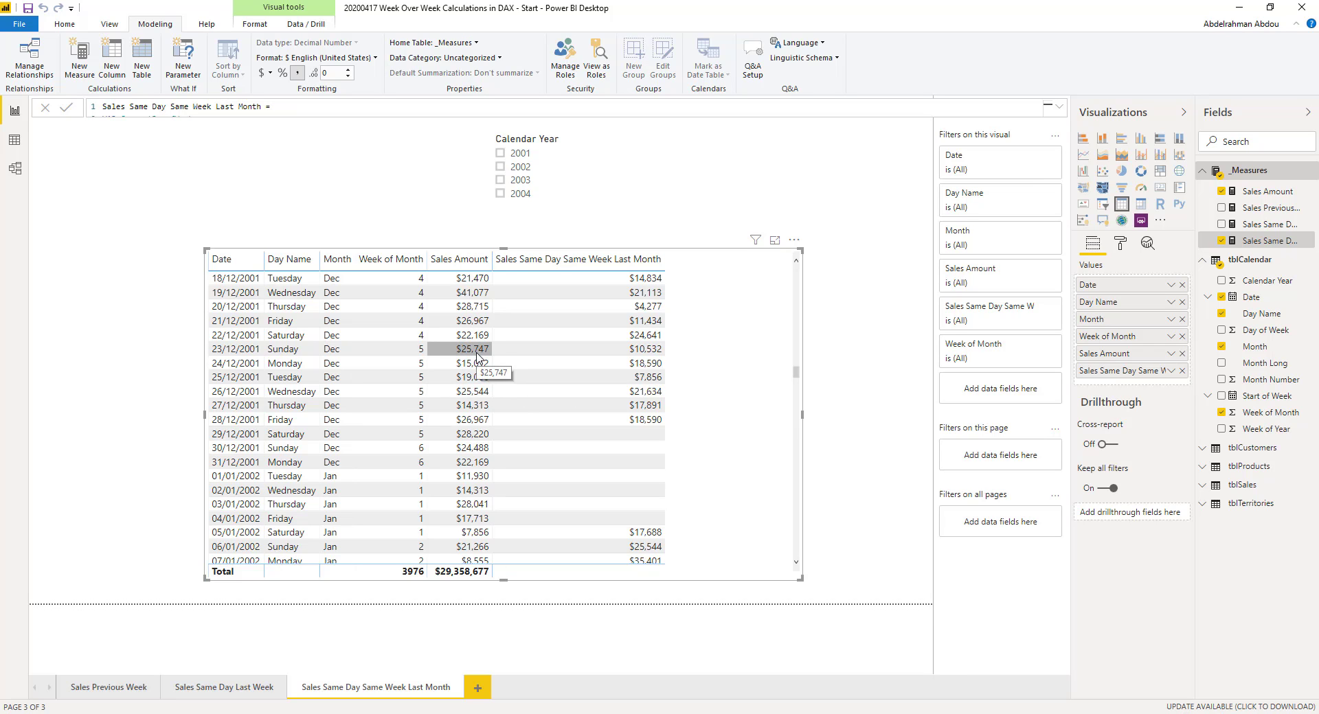
Examine the last-month values for weeks 2 to 5 of January 2002 and the start of February 2002
scroll(474, 370, "down", 10)
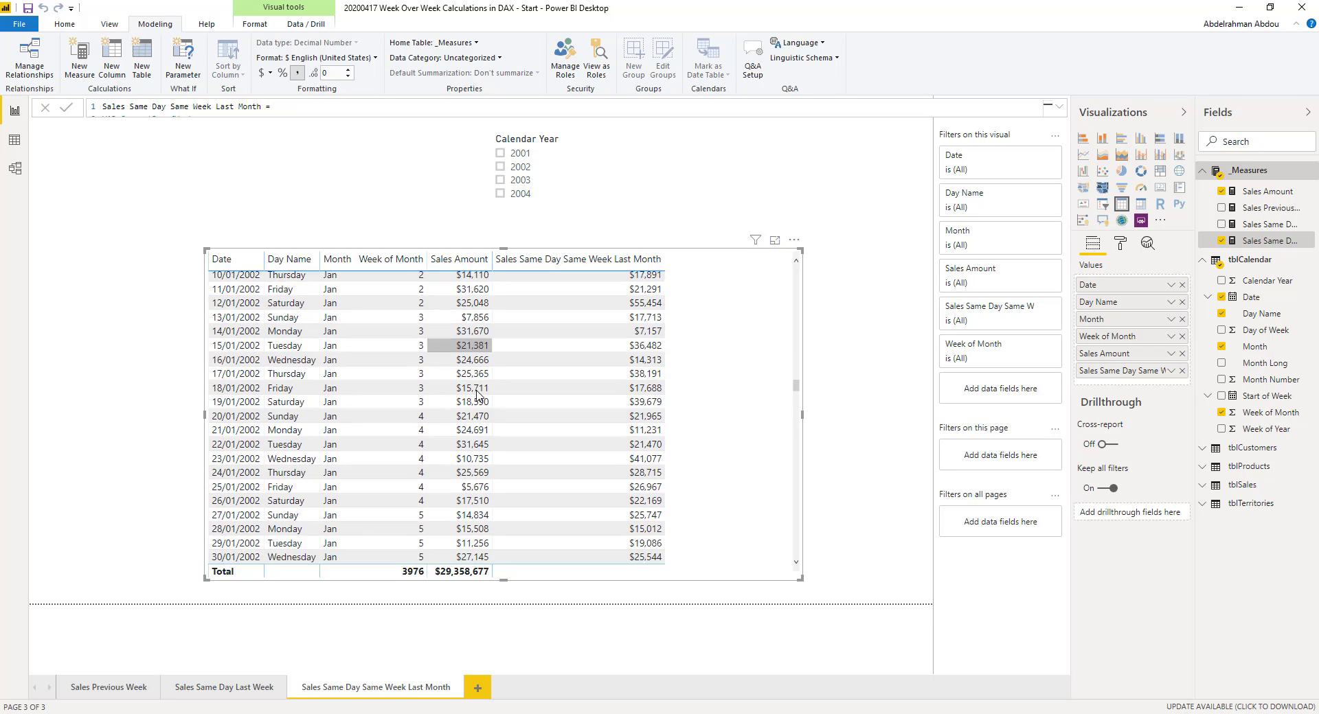
scroll(461, 373, "down", 2)
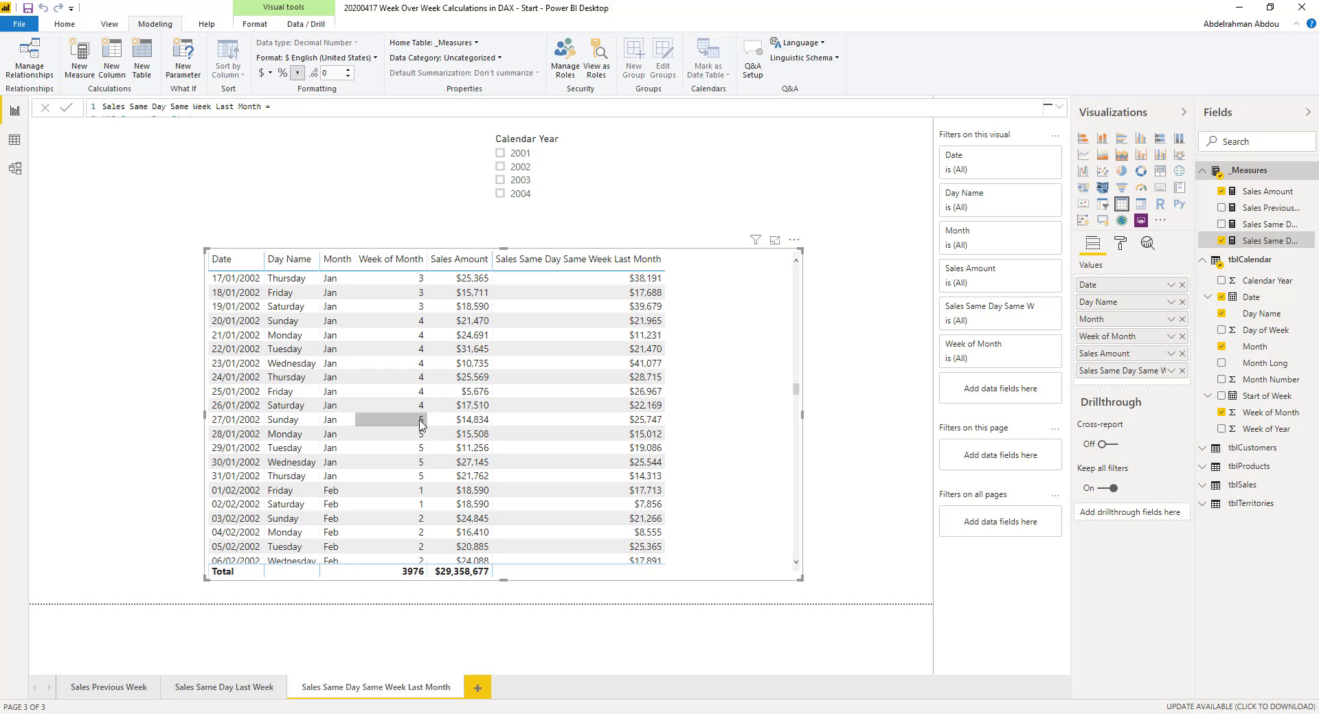
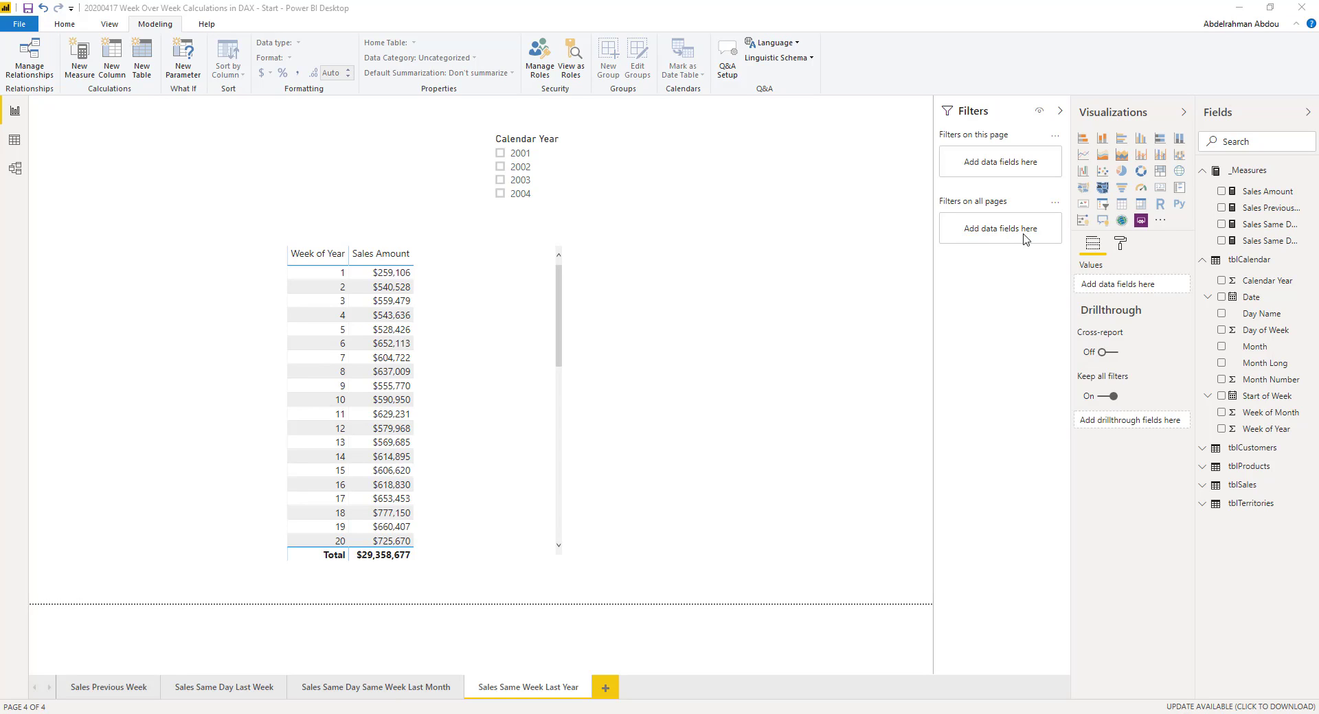
Create a measure in _Measures named Sales Same Week Last Year, with CurrentYear and CurrentWeek variables using HASONEVALUE and VALUES on Calendar Year and Week of Year
left_click(1311, 172)
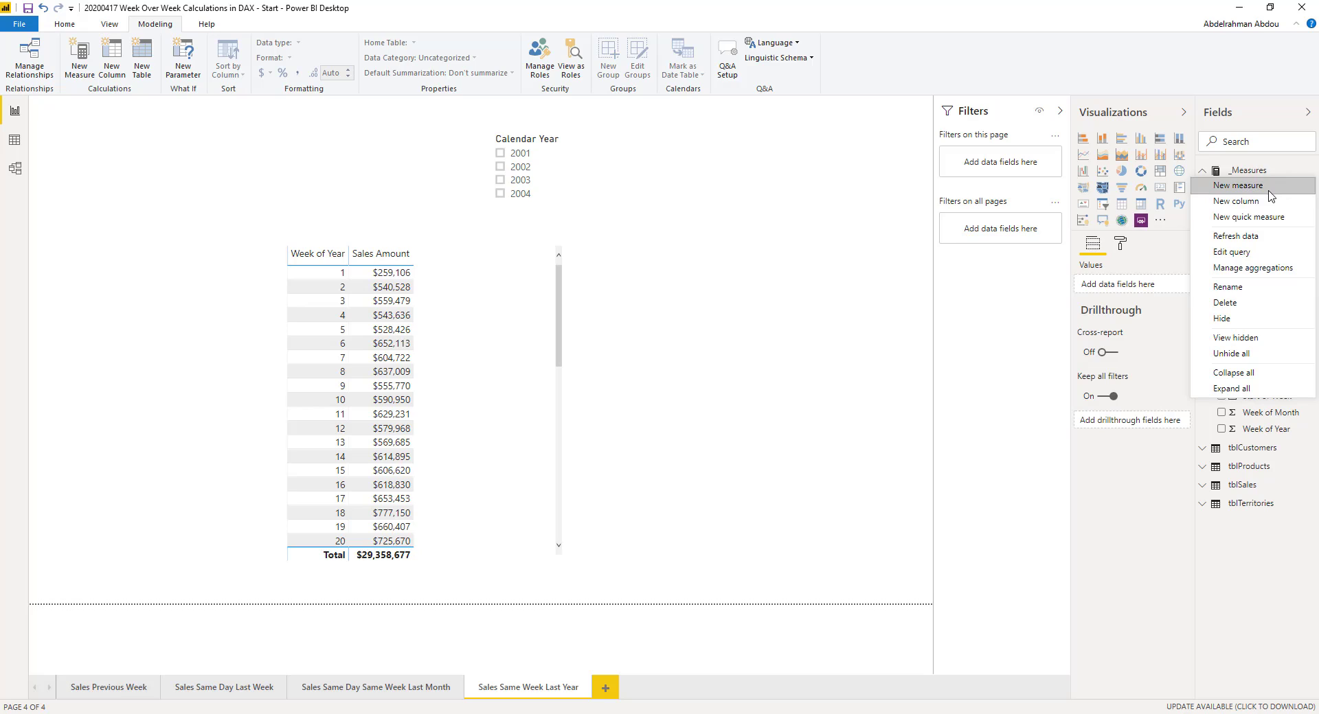
left_click(1237, 185)
type("Sales Same W")
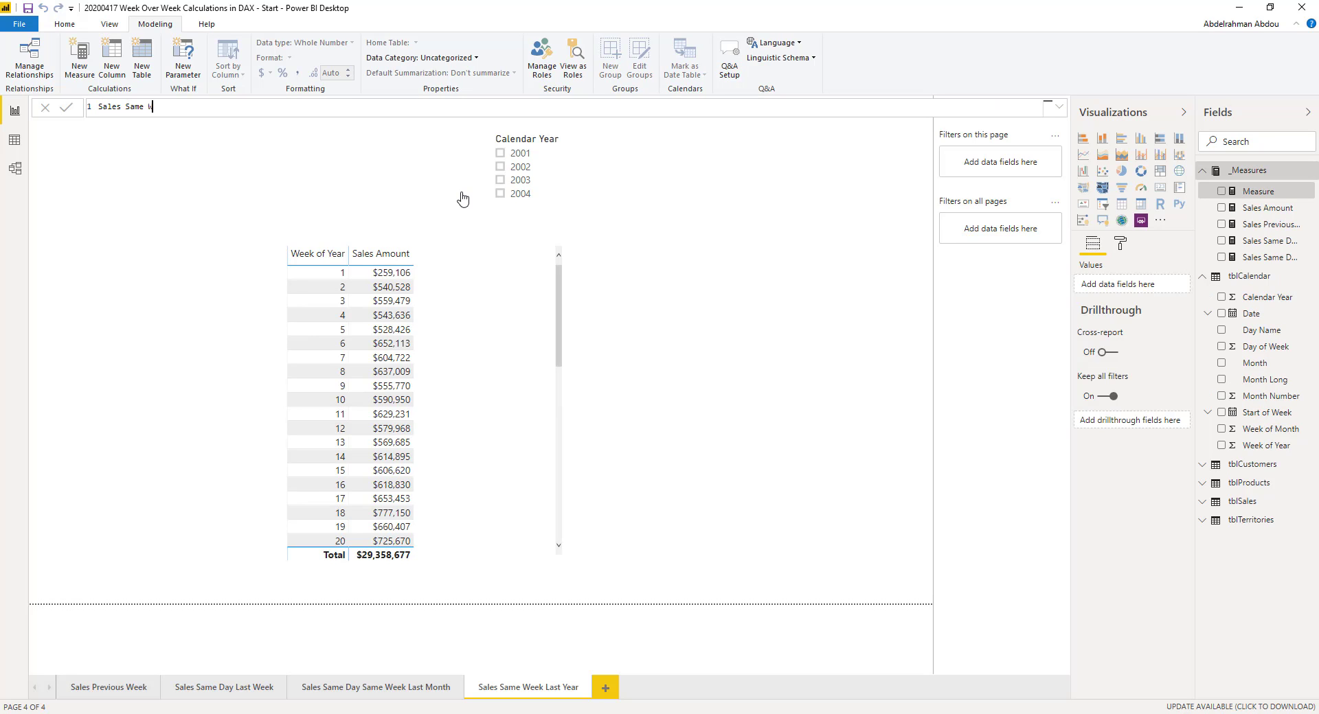
type("eek Last Year =")
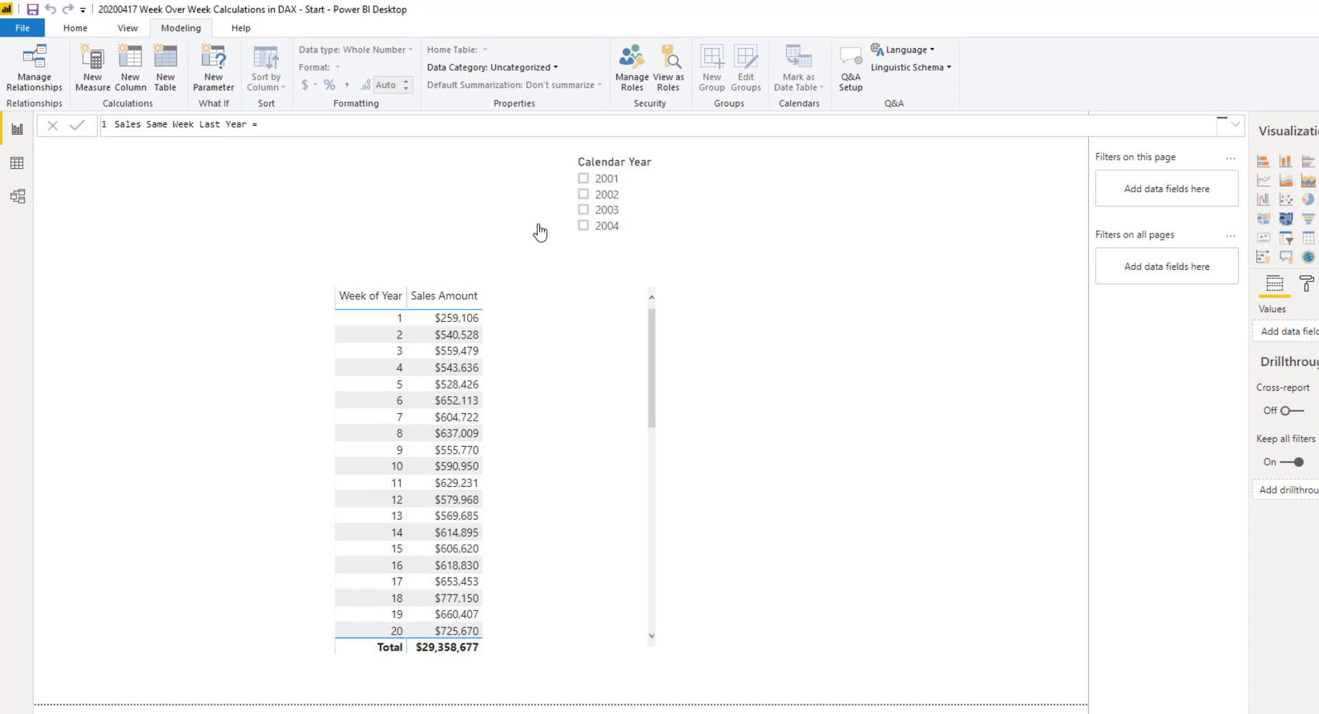
key("shift+Return")
type("VAR CurrentYear =     IF (         HASONEVALUE ( tblCalendar[Calendar Year] ),         VALUES ( tblCalendar[Calendar Year] )     ) VAR CurrentWeek =     IF (         HASONEVALUE ( tblCalendar[Week of Year] ),         VALUES ( tblCalendar[Week of Year] )     )")
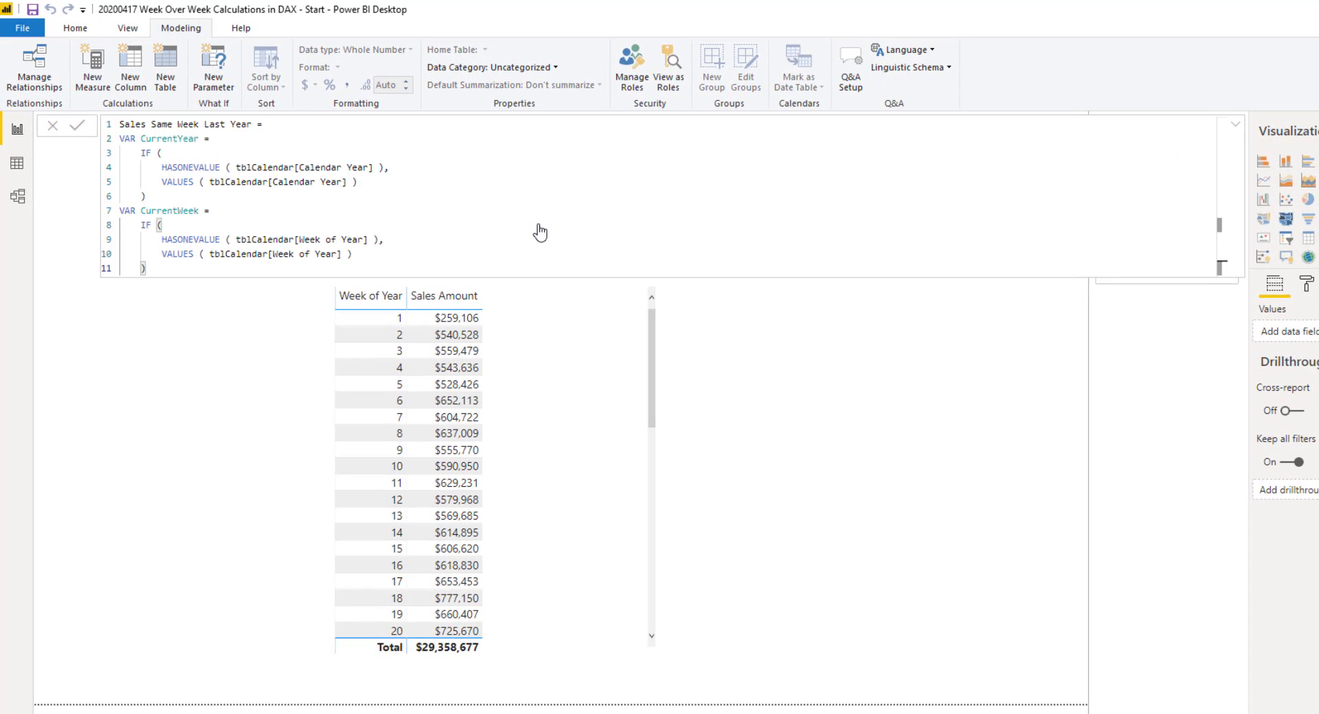
left_click(184, 222)
key("shift+Return")
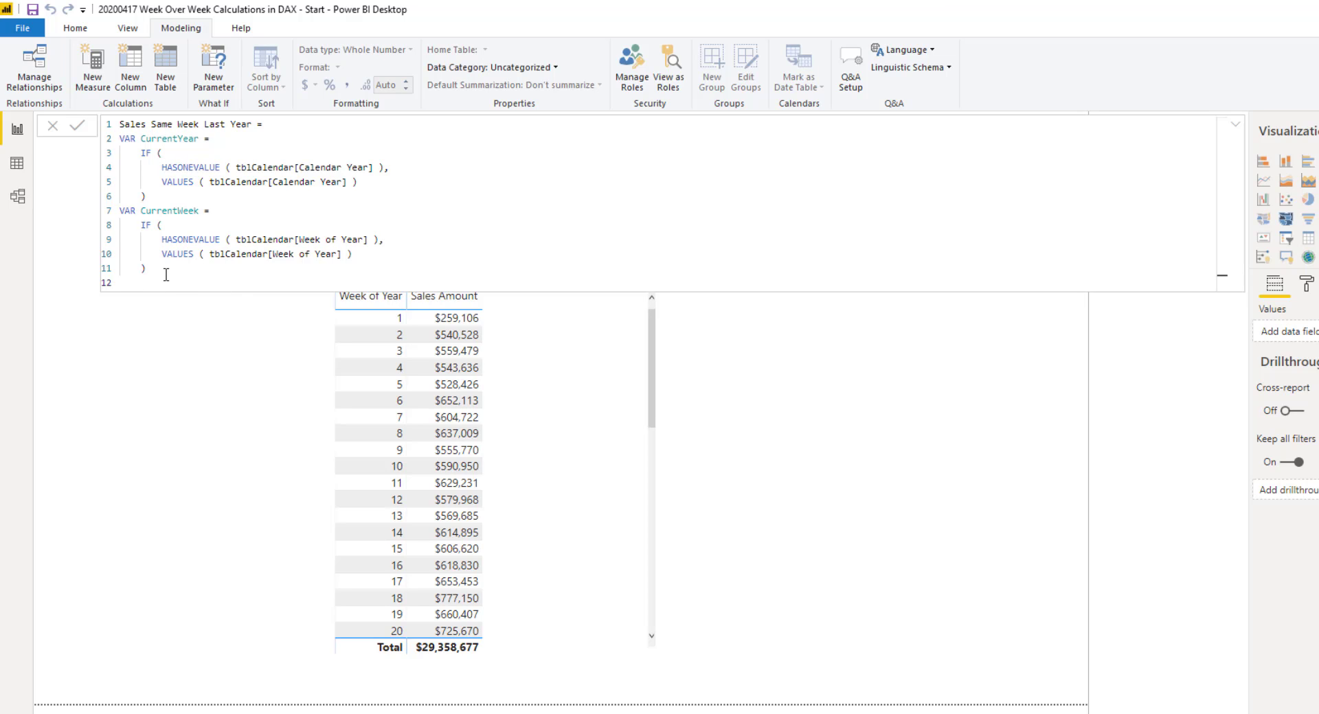
Start a Result variable in the measure with CALCULATE of [Sales Amount] and ALL(tblCalendar) as its first filter
type("VAR Result =")
key("Return")
type("CALCULATE(")
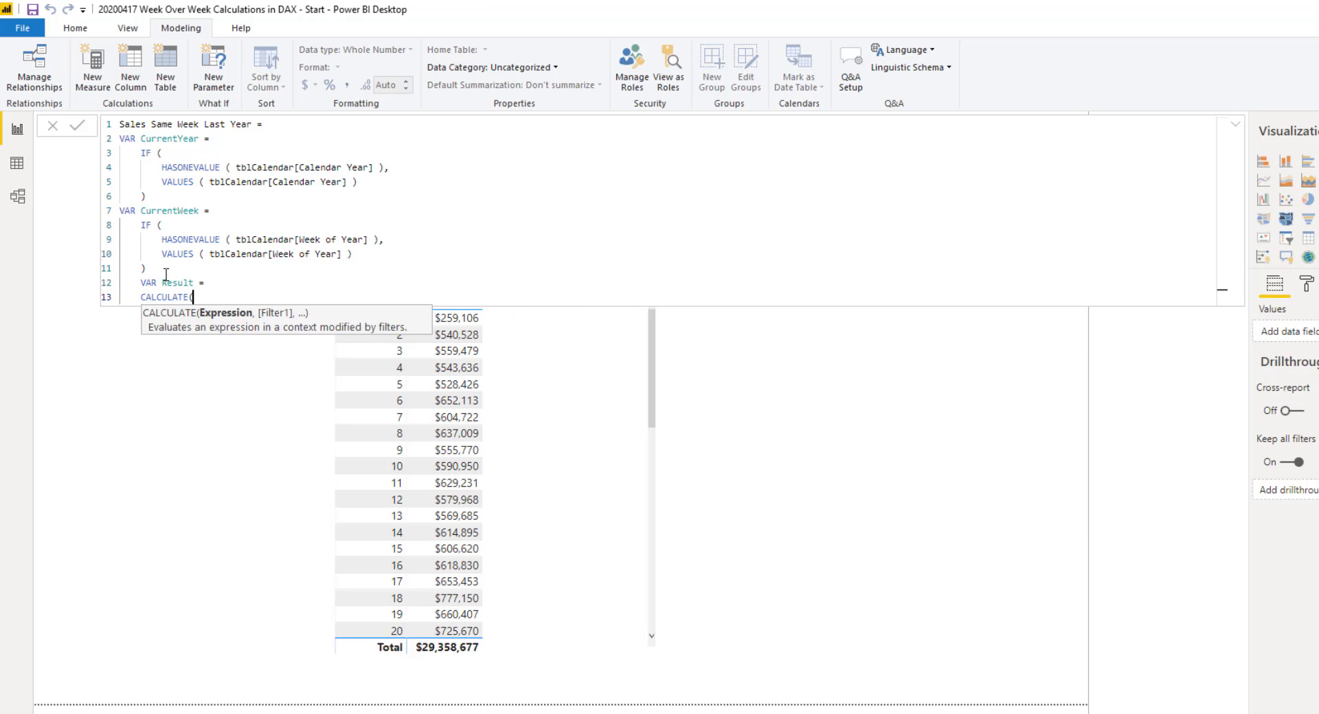
type("[Sale")
key("Tab")
type(",")
key("Return")
type("ALL(")
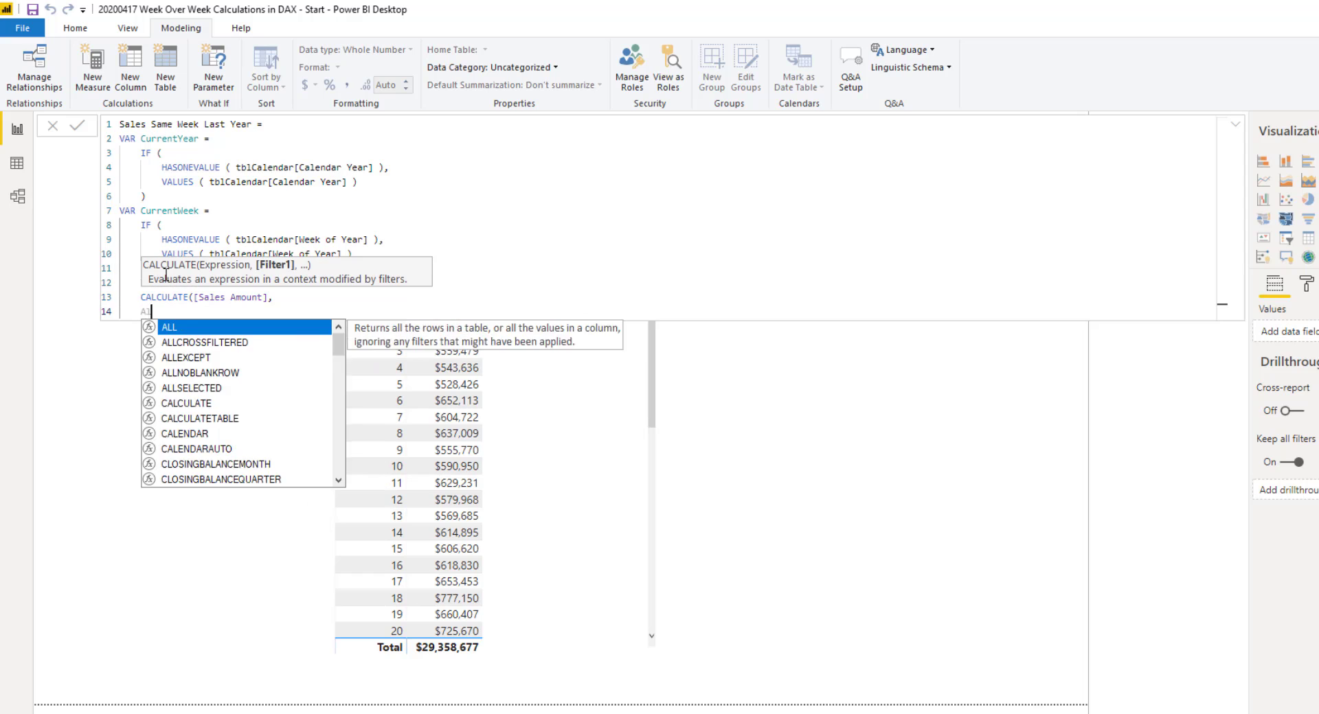
type("tbl")
key("Tab")
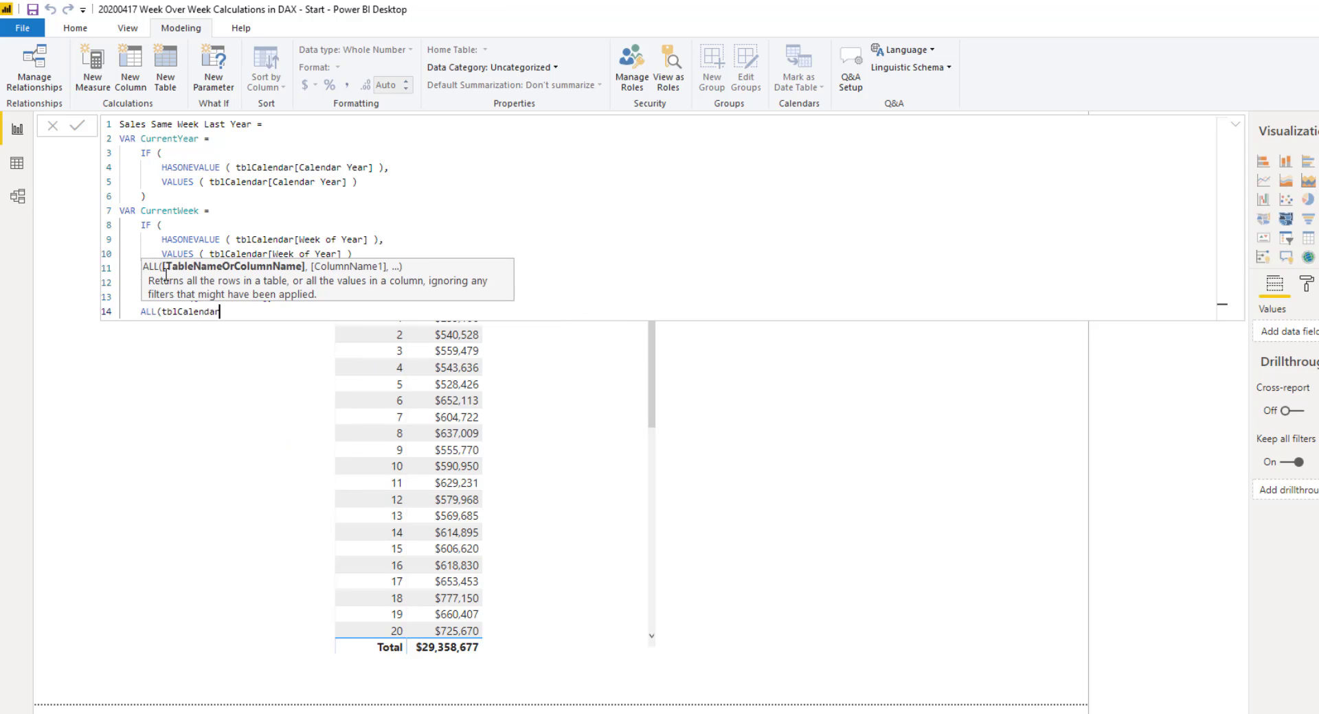
type(")")
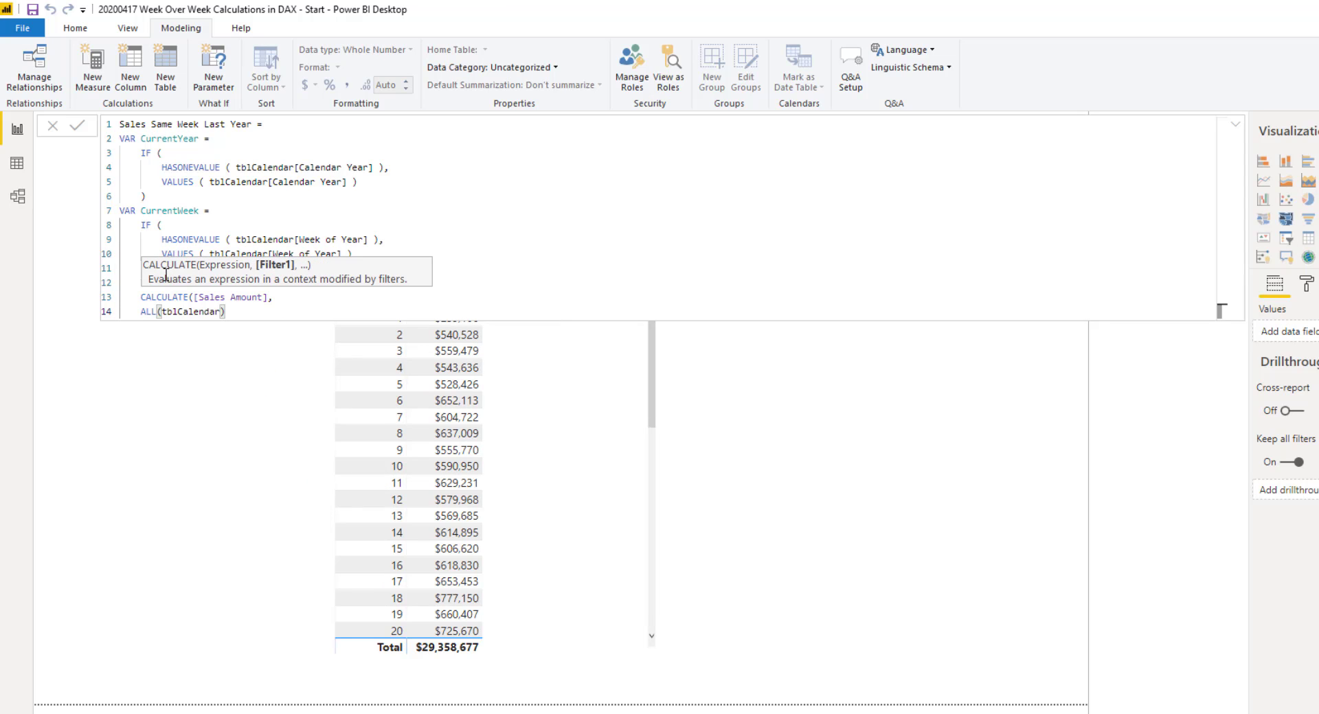
Add the filter tblCalendar[Week of Year] = CurrentWeek to the CALCULATE expression
type(",")
key("Return")
type("week")
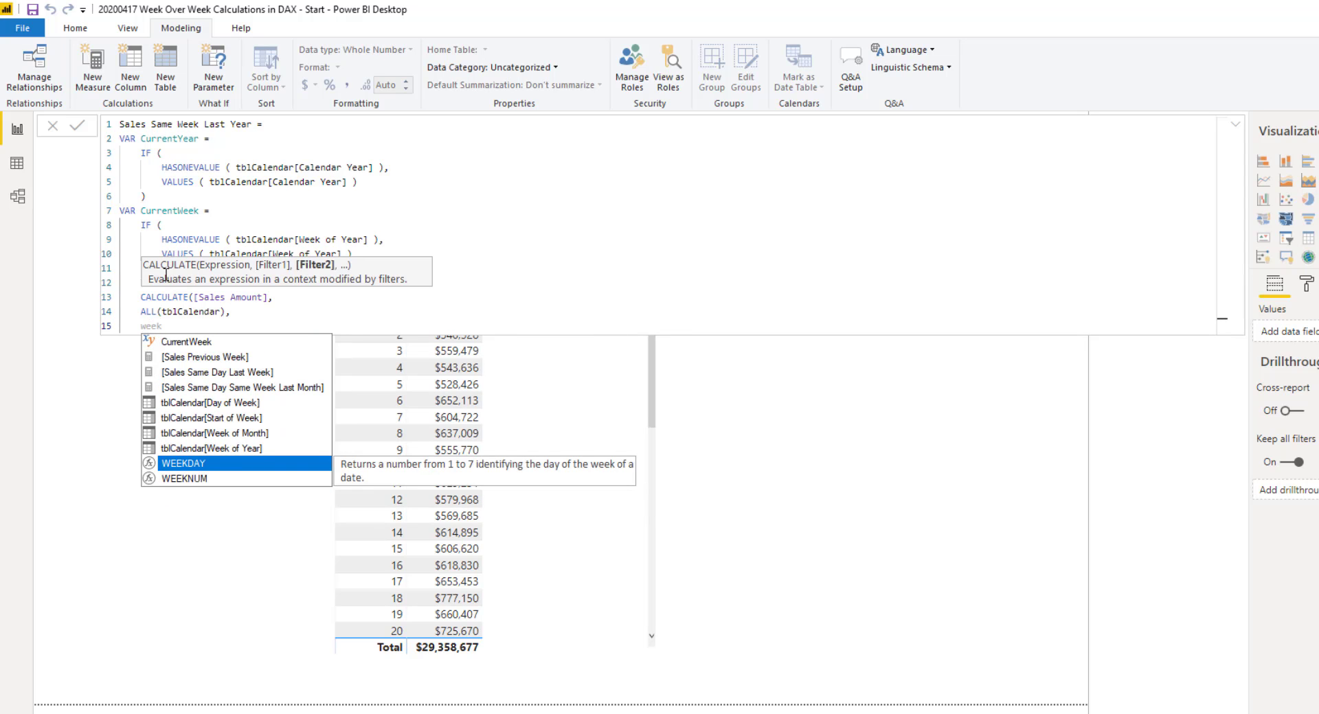
key("Up")
key("Tab")
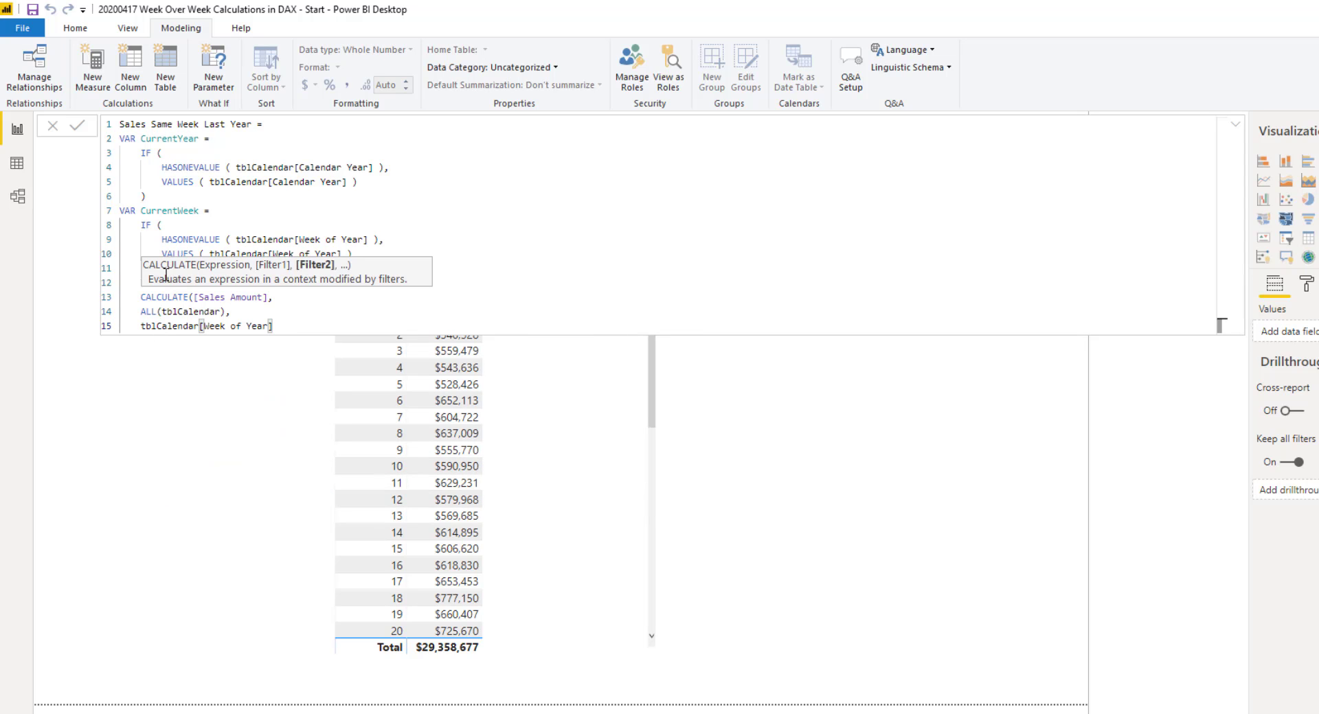
type("= cur")
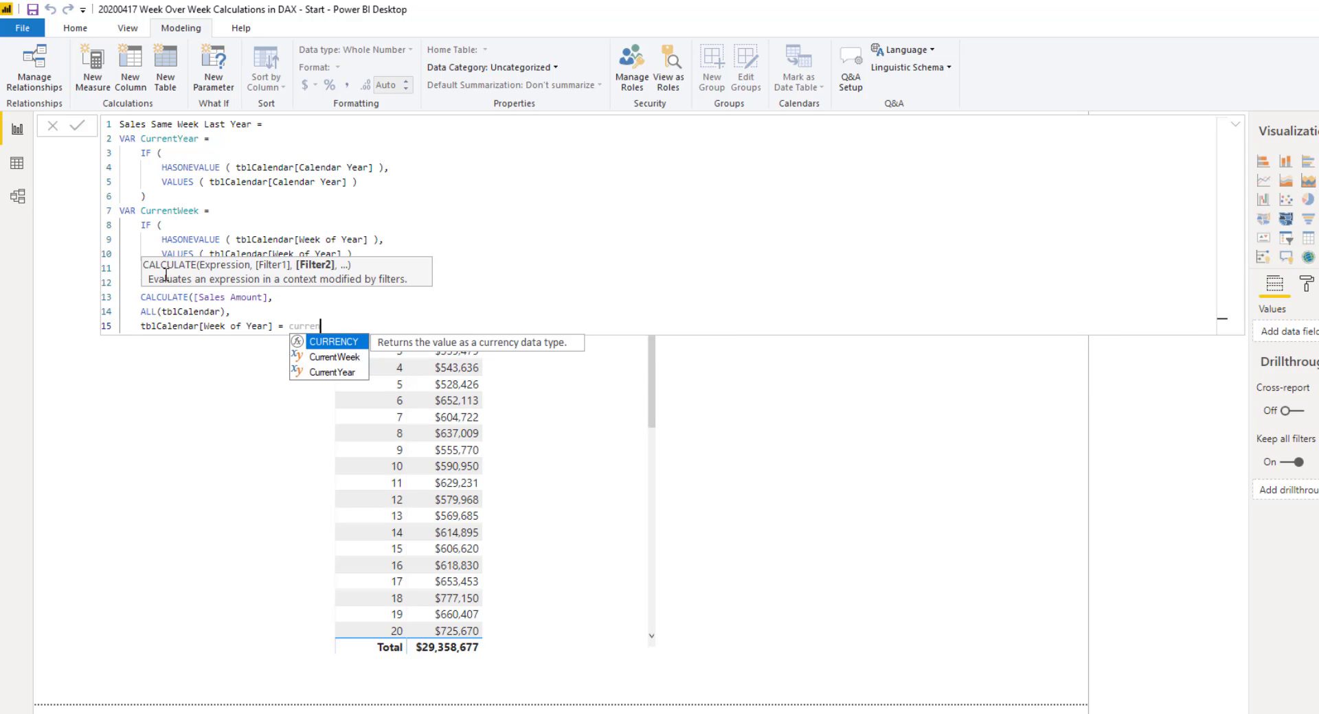
type("ren")
key("Down")
key("Tab")
type(",")
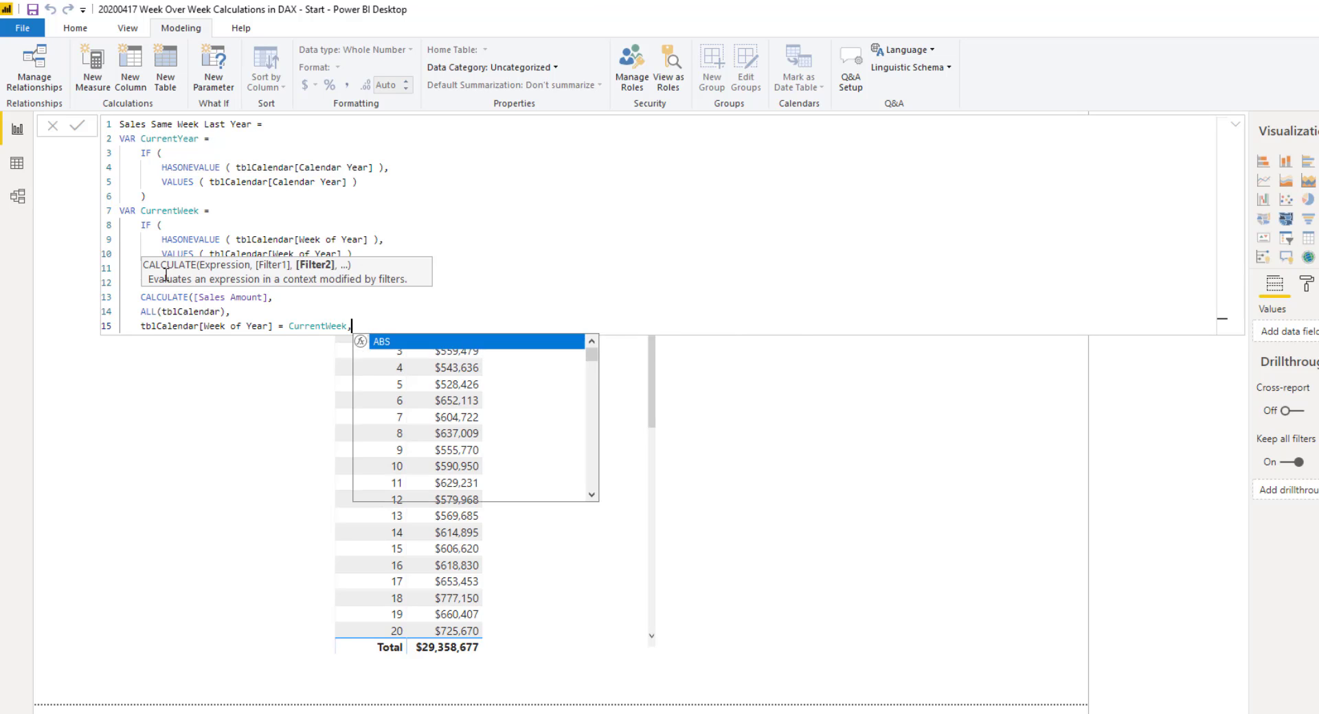
Add the filter tblCalendar[Calendar Year] = CurrentYear - 1 and close the CALCULATE expression
key("shift+Return")
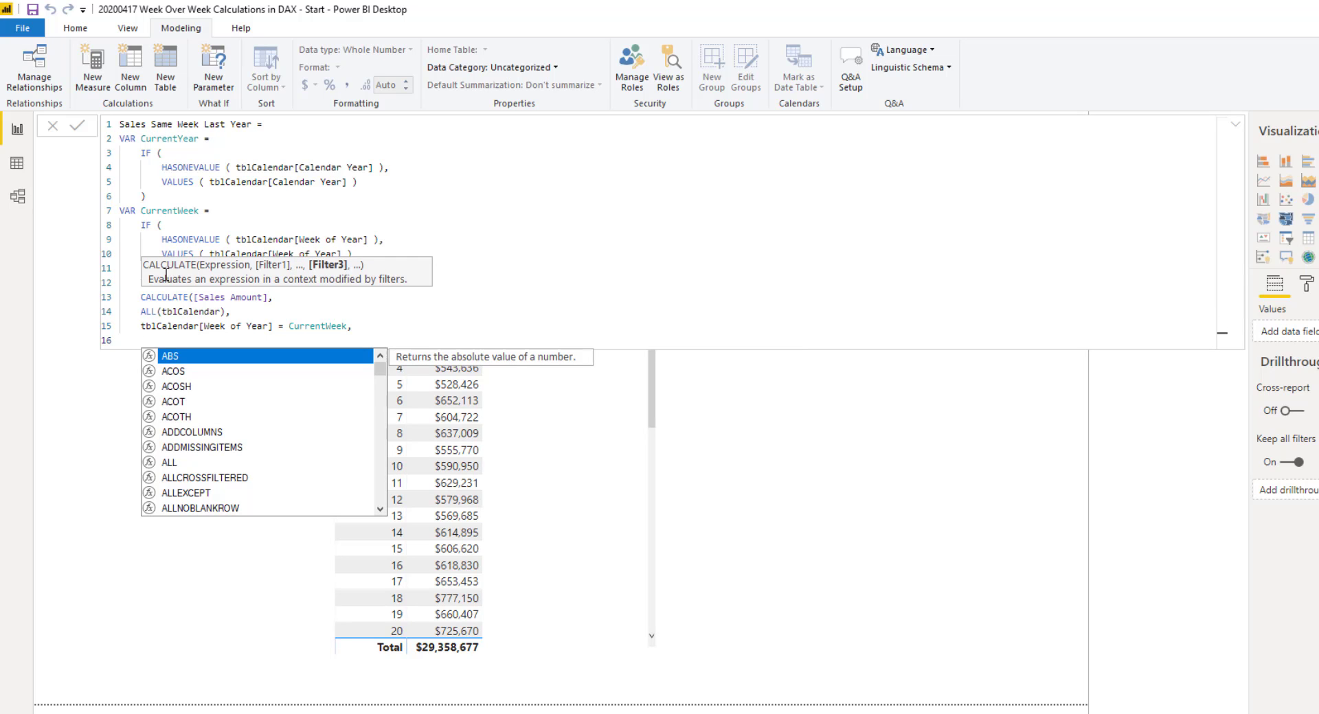
type("CAL")
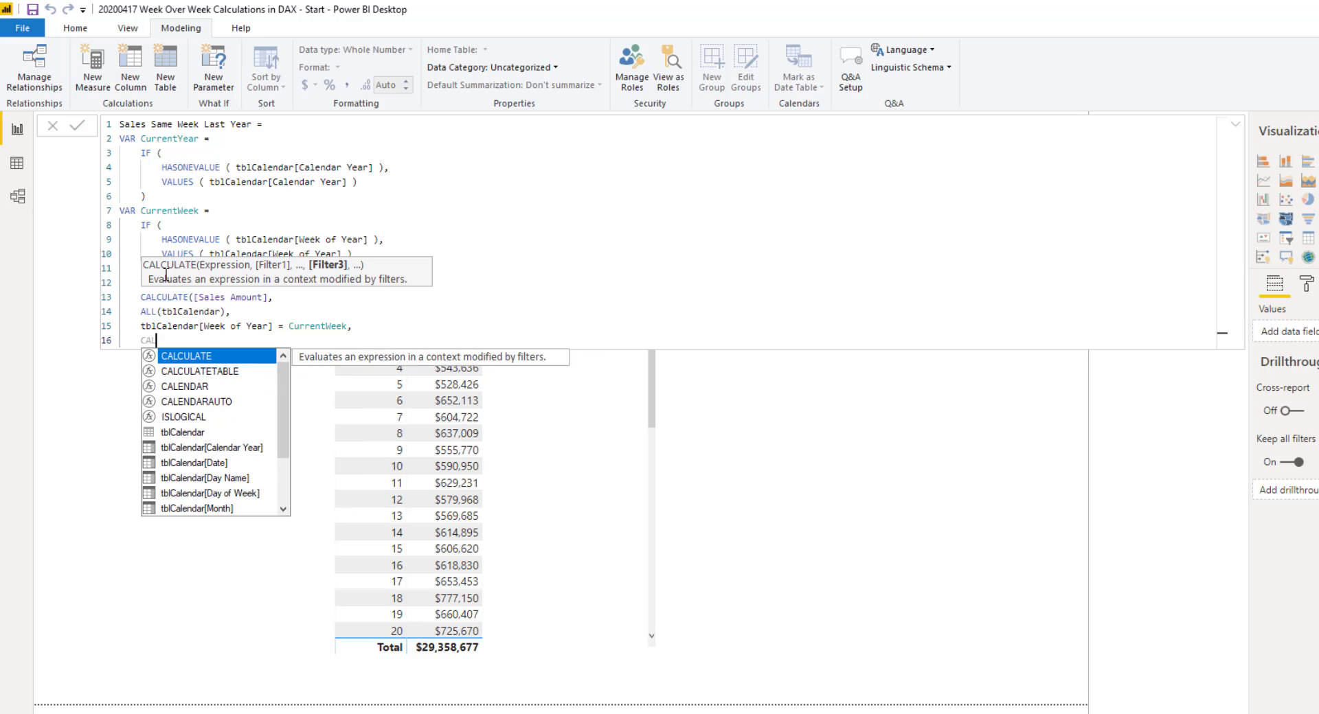
key("Down")
key("Down")
key("Down")
key("Down")
key("Down")
key("Down")
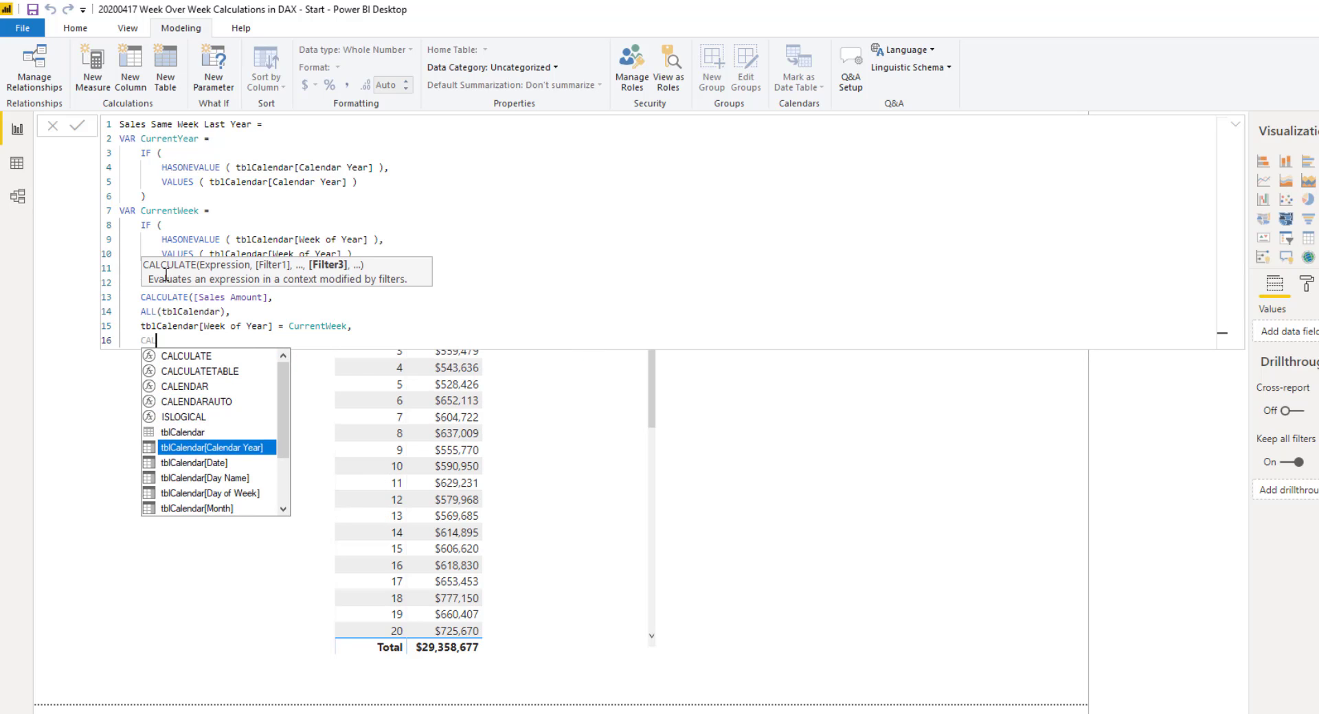
key("Tab")
type("=")
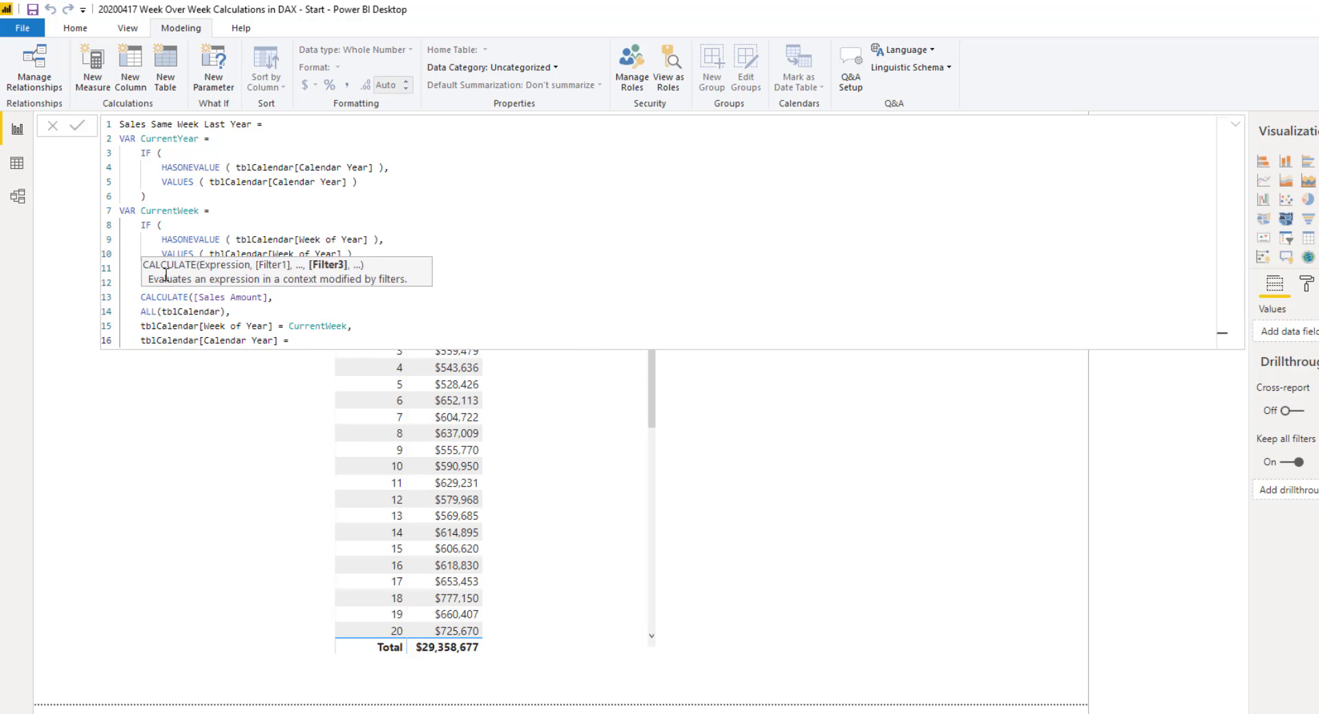
type(" CURREN")
key("Down")
key("Down")
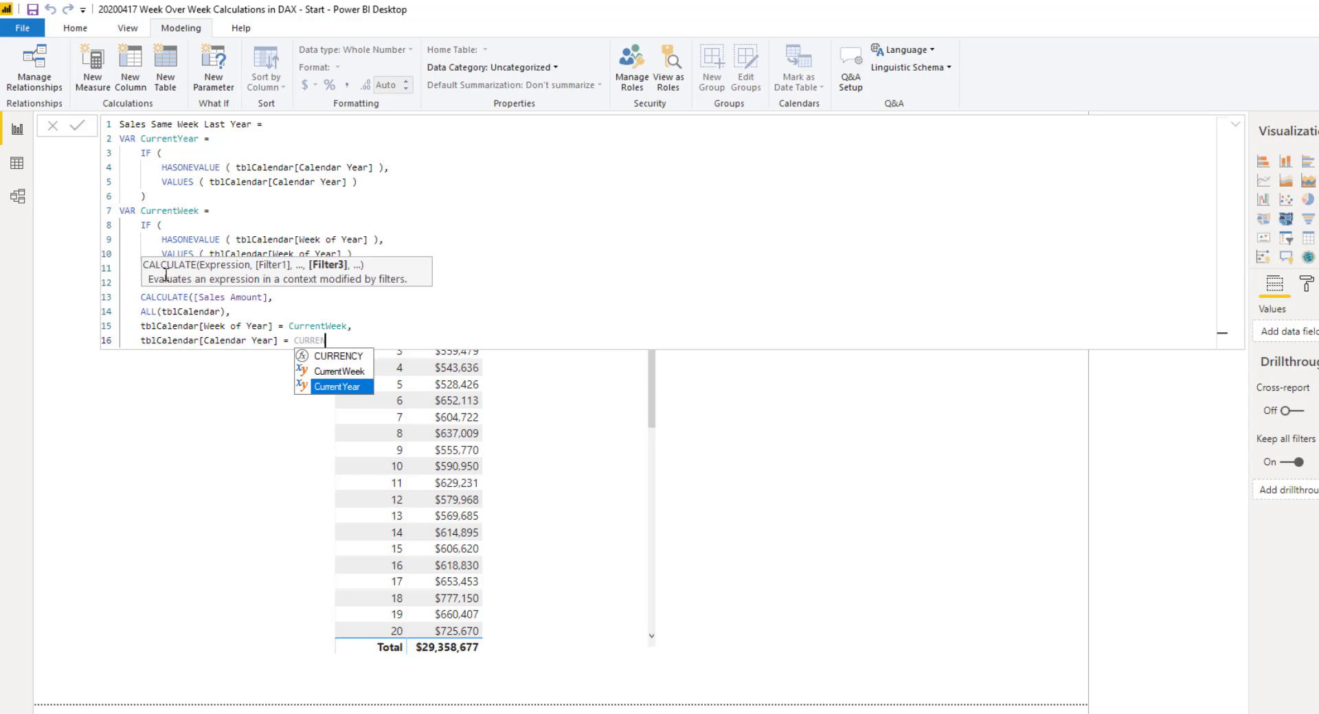
key("Tab")
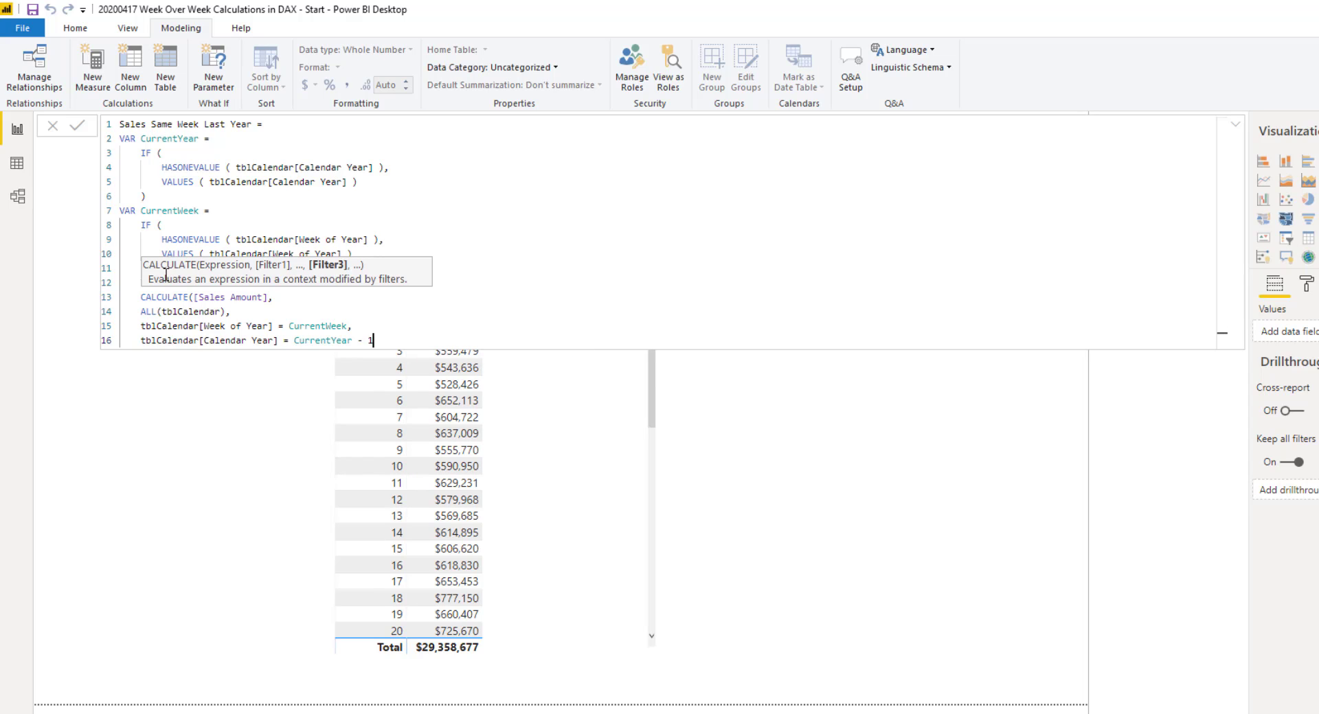
type("- 1")
key("Return")
type(")")
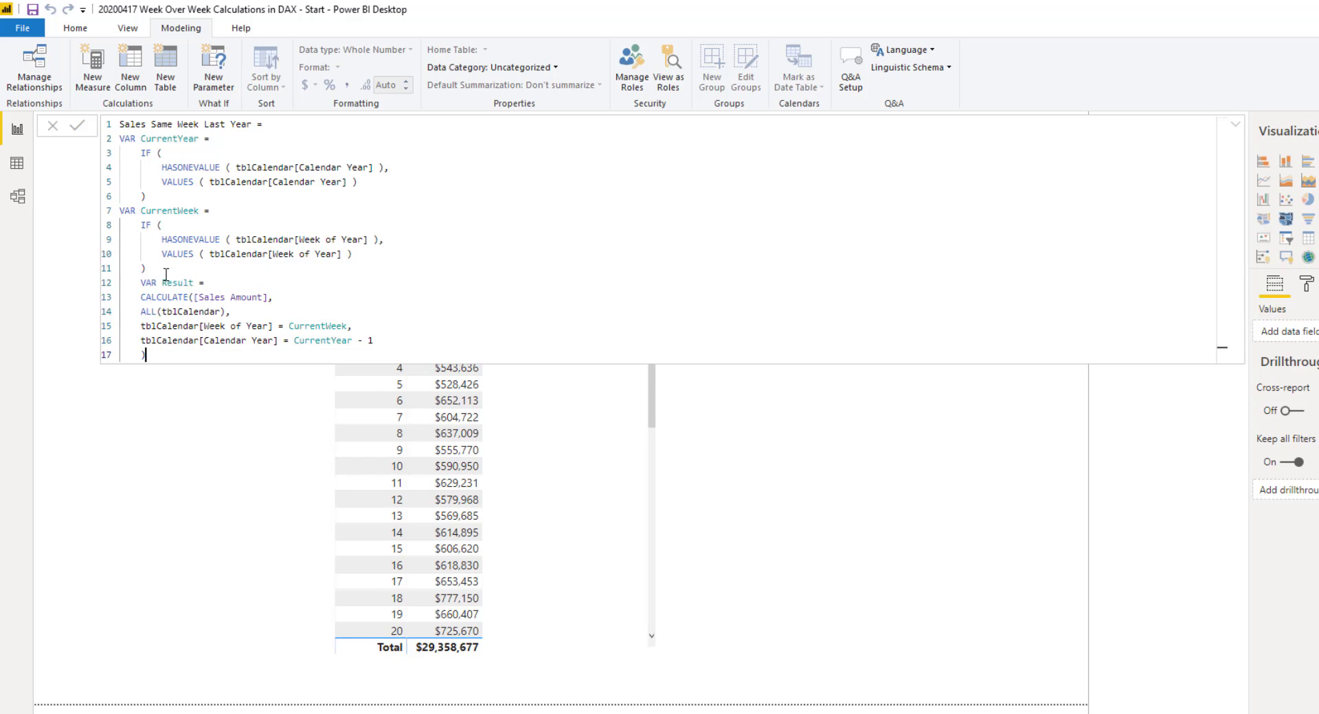
End the measure with a Return statement that outputs Result
key("Return")
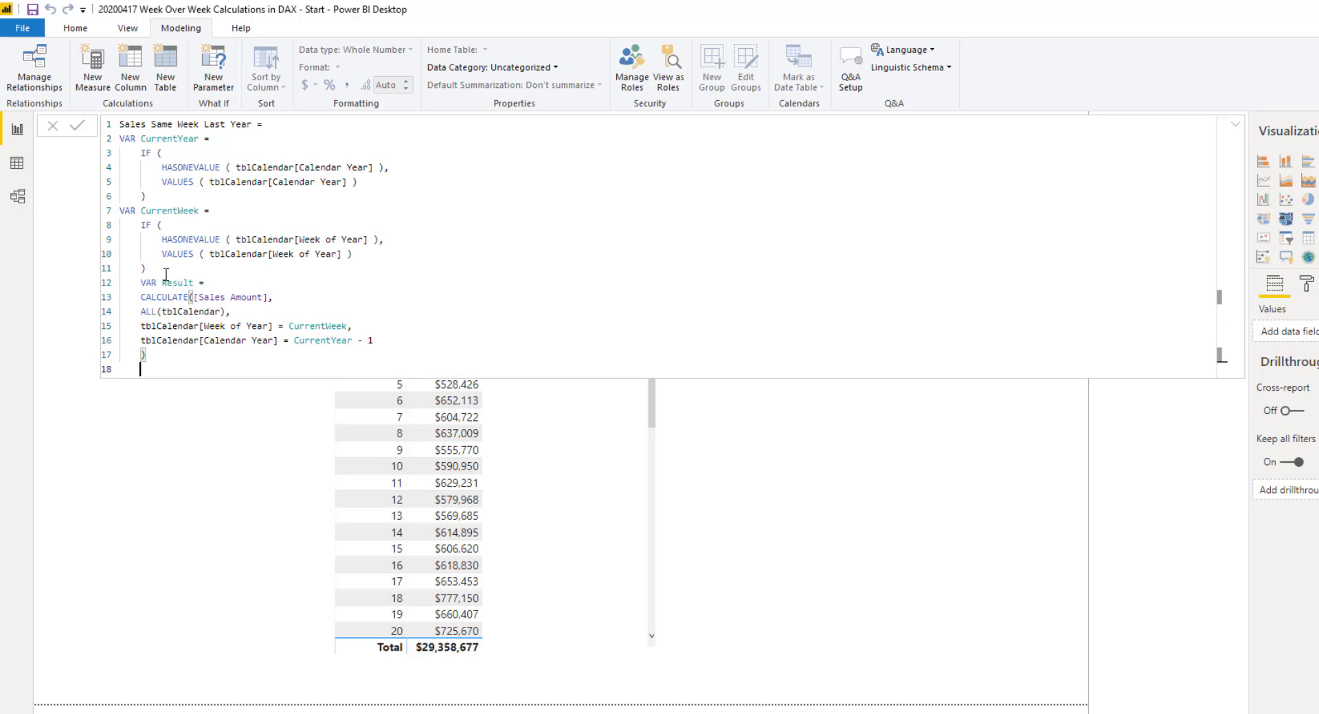
type("rETURN")
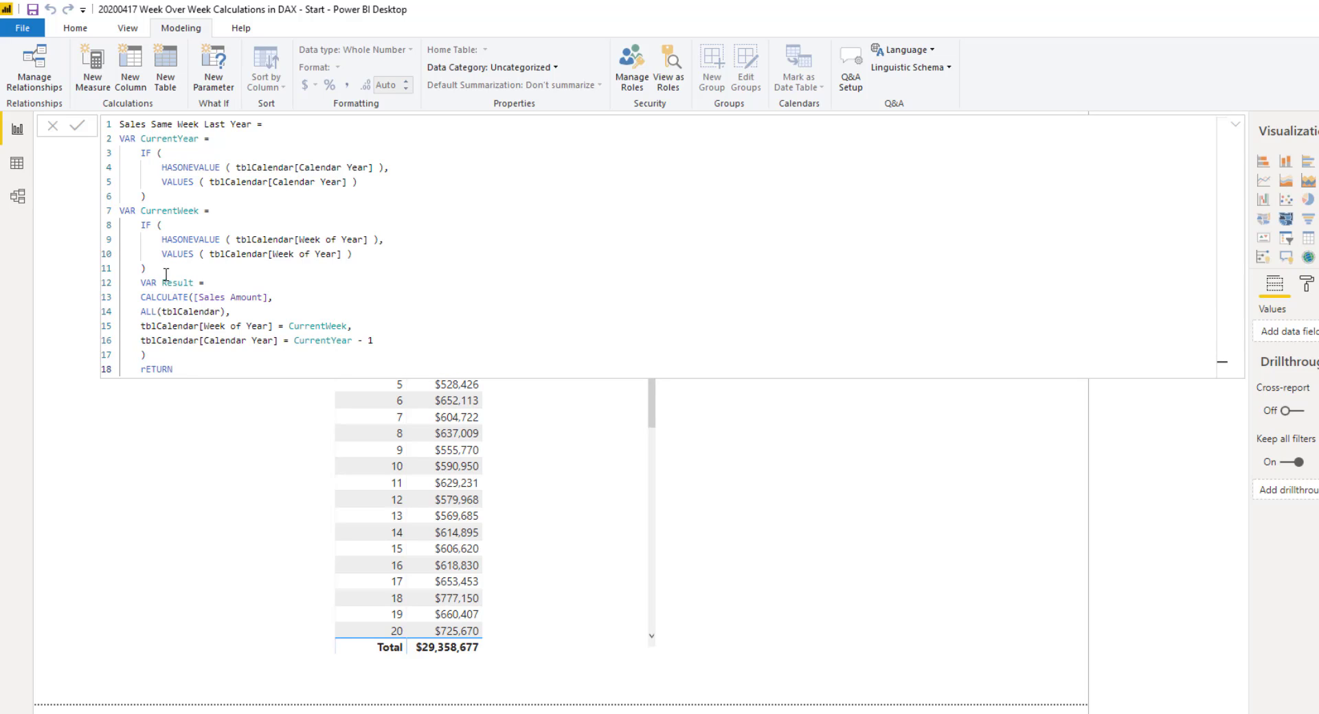
key("BackSpace")
key("BackSpace")
key("BackSpace")
key("BackSpace")
key("BackSpace")
key("BackSpace")
type("Return RE")
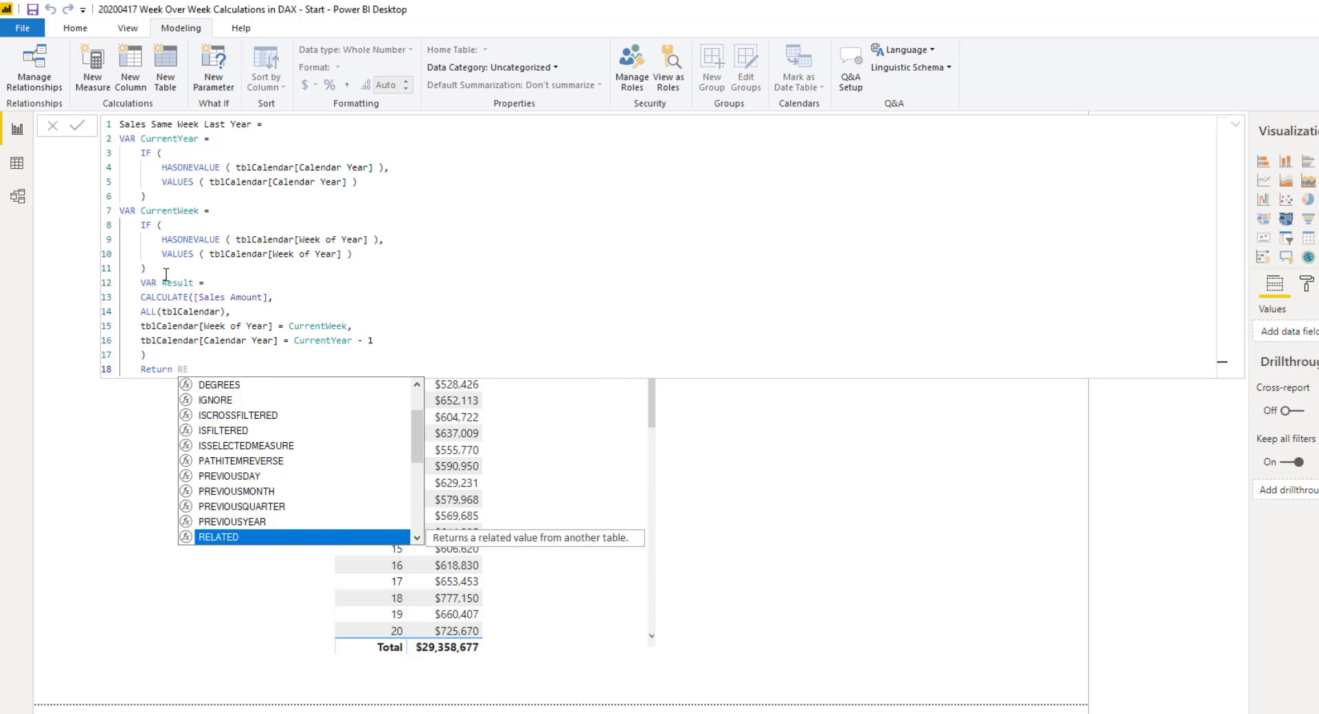
type("su")
key("Tab")
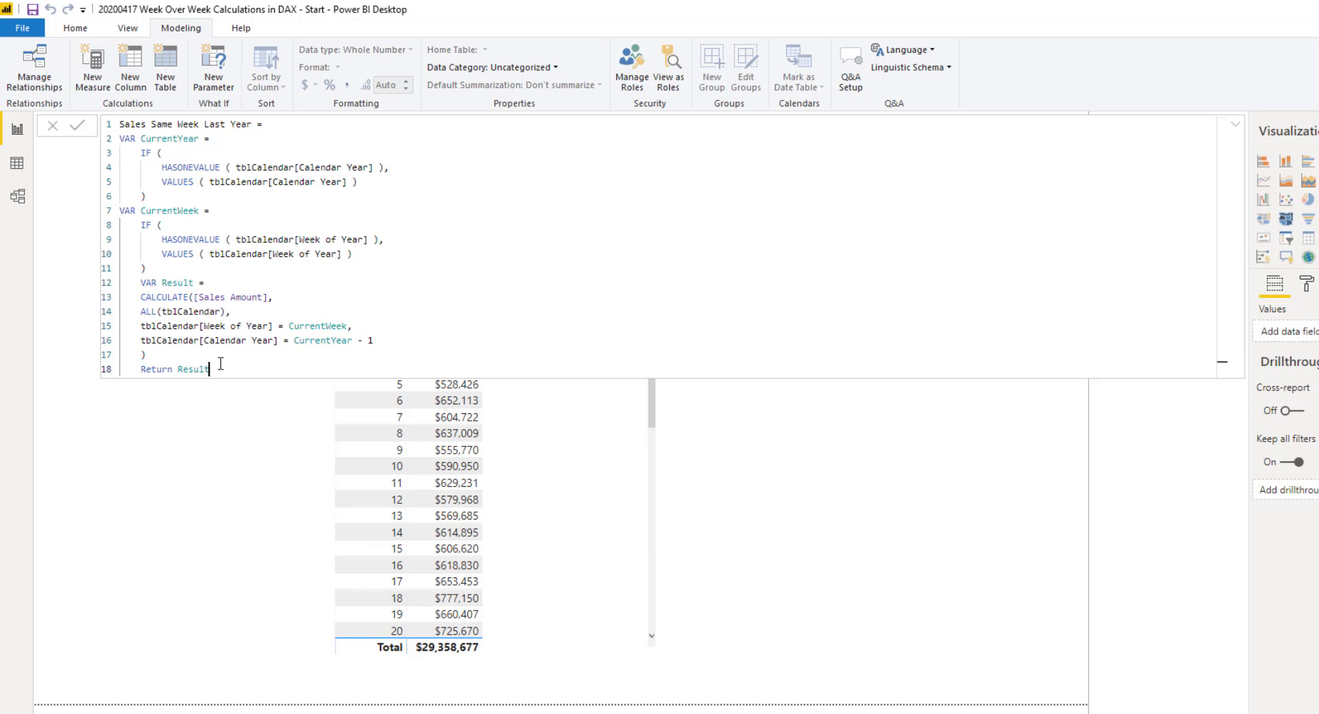
Replace the measure's code with a neatly indented version, with CALCULATE arguments on separate lines and RETURN in capitals, and commit it
left_click_drag(220, 364, 199, 347)
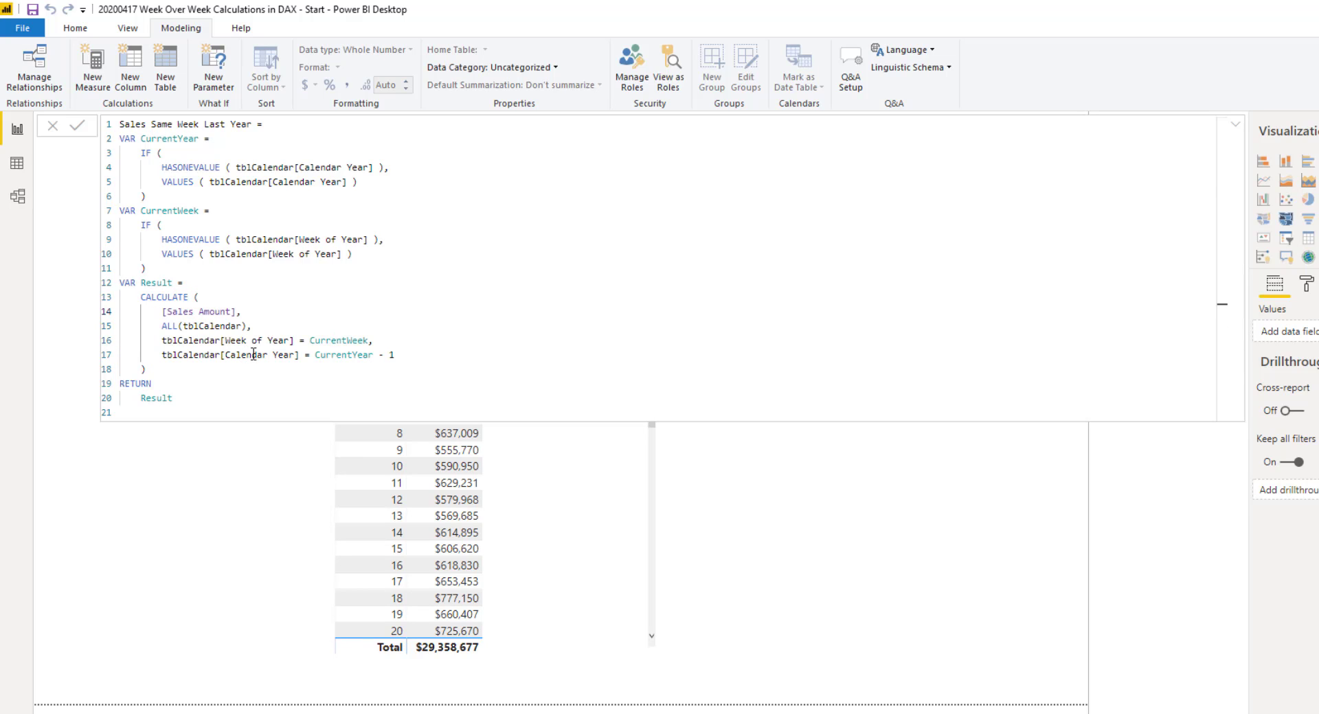
left_click(324, 309)
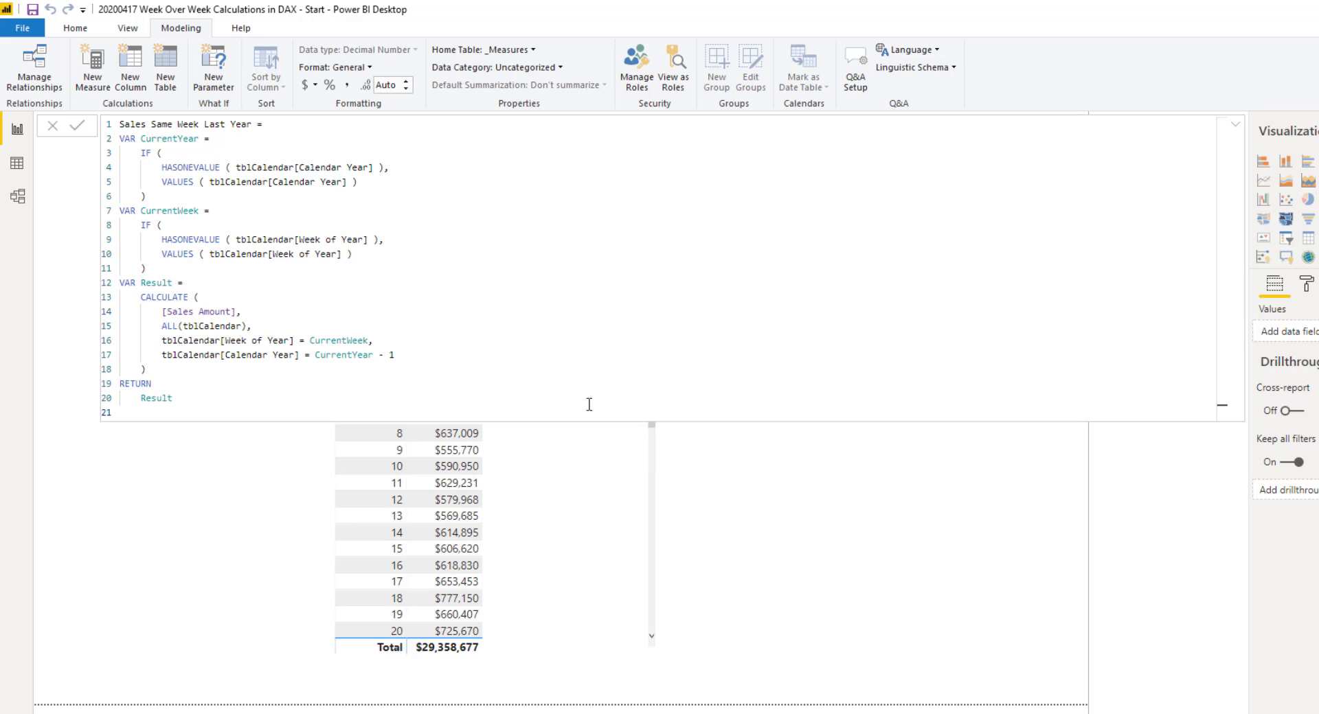
left_click(769, 459)
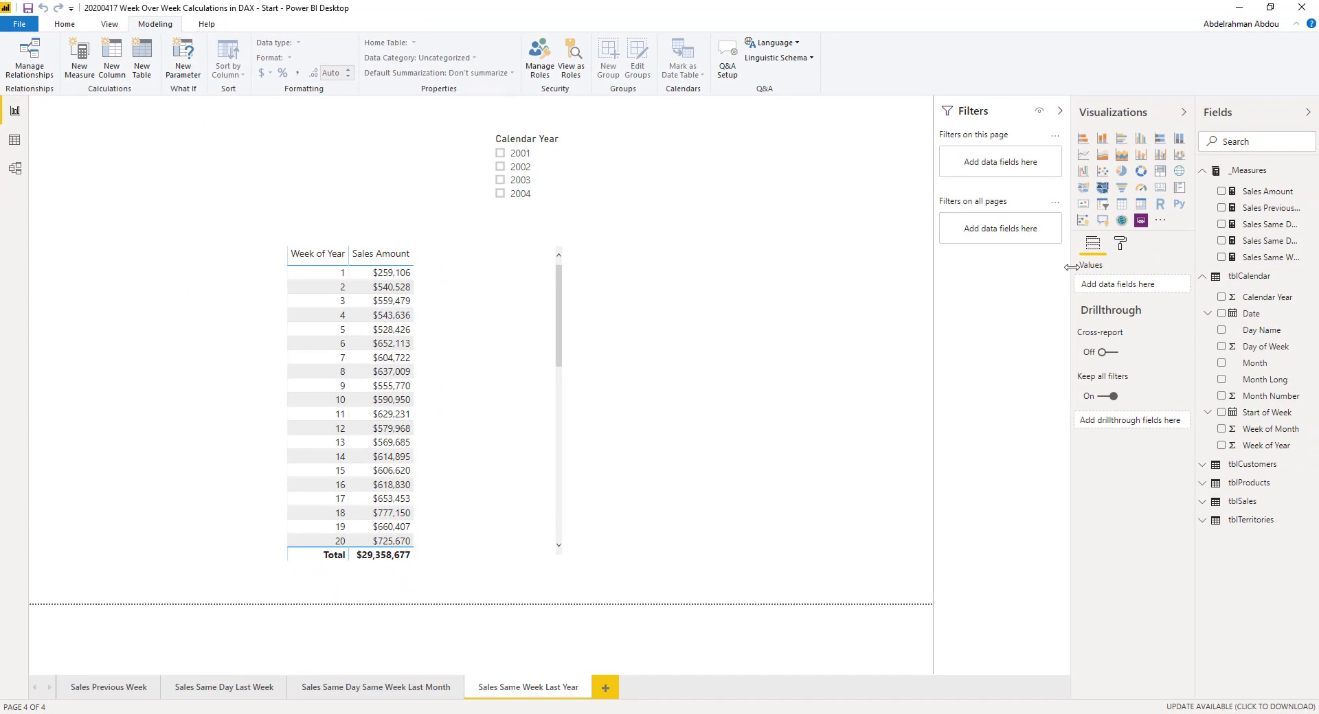
Widen the field list to fit the measure names, and format Sales Same Week Last Year as $ English (United States) currency, adjusting its decimal places
left_click_drag(1070, 273, 990, 272)
left_click_drag(1196, 250, 1108, 251)
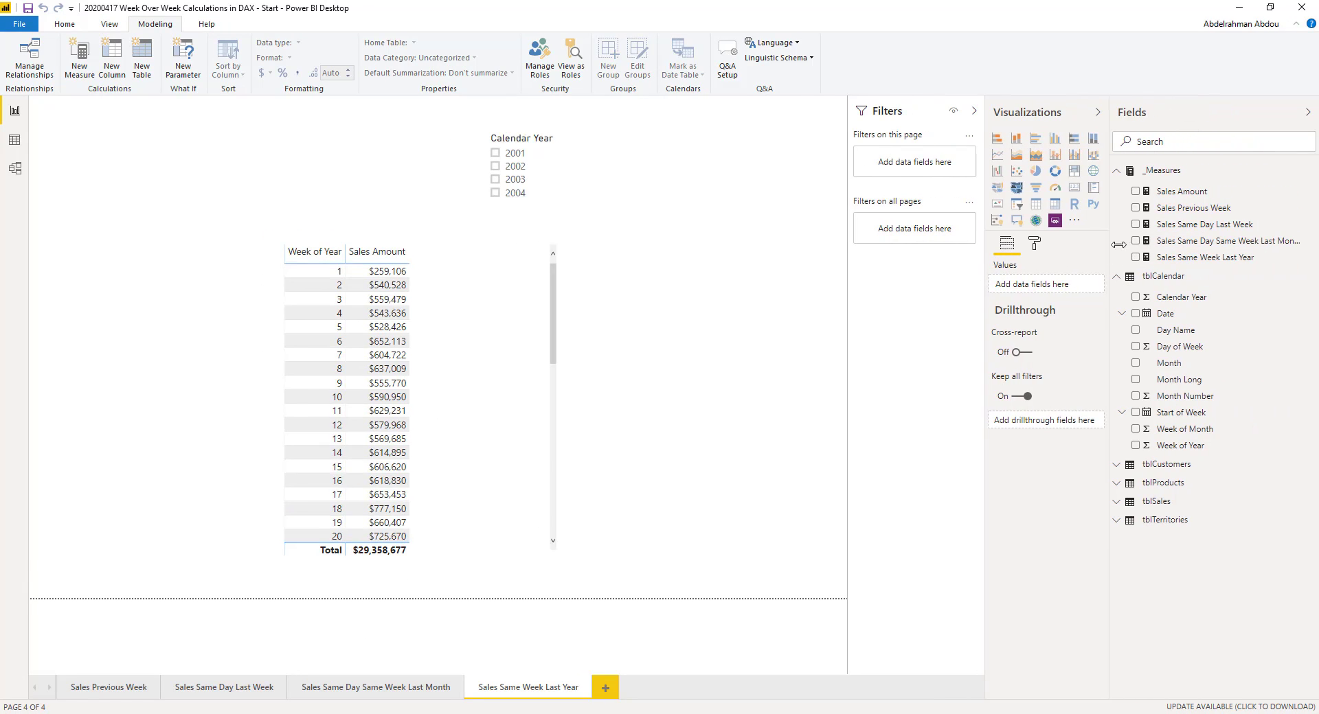
left_click(1202, 258)
left_click(271, 73)
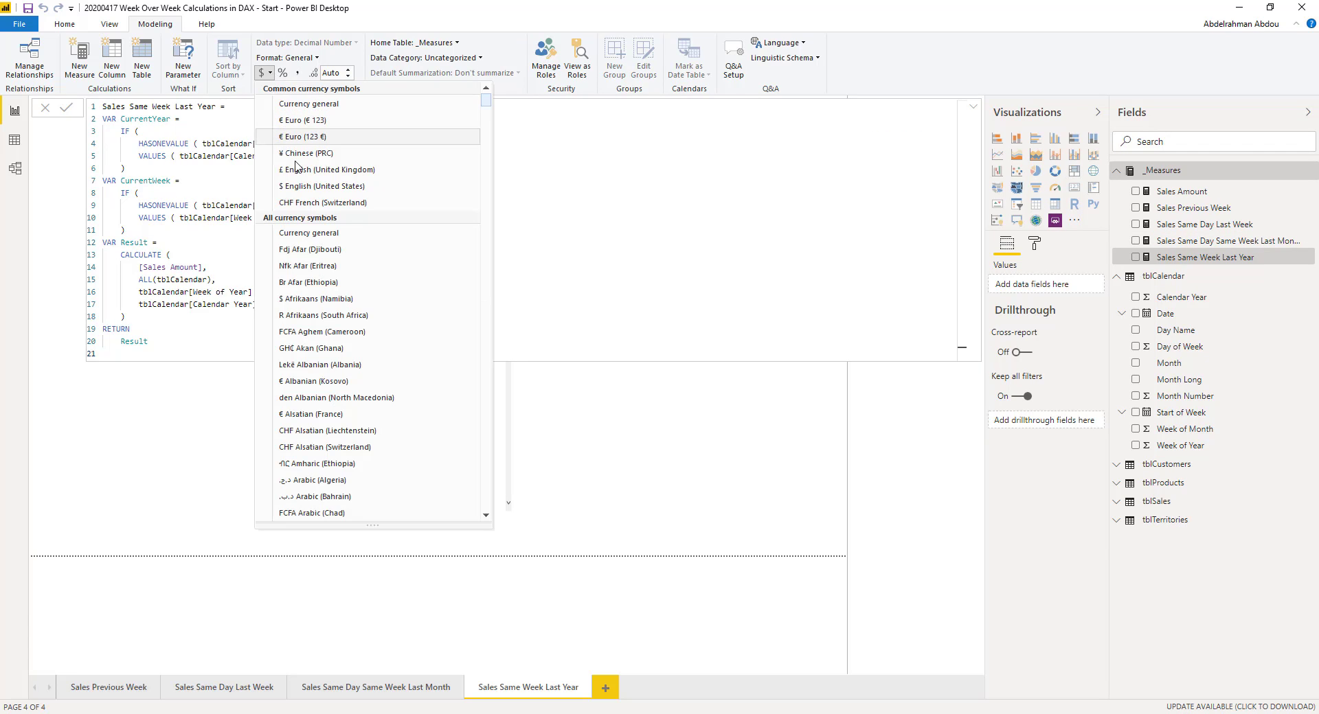
left_click(321, 186)
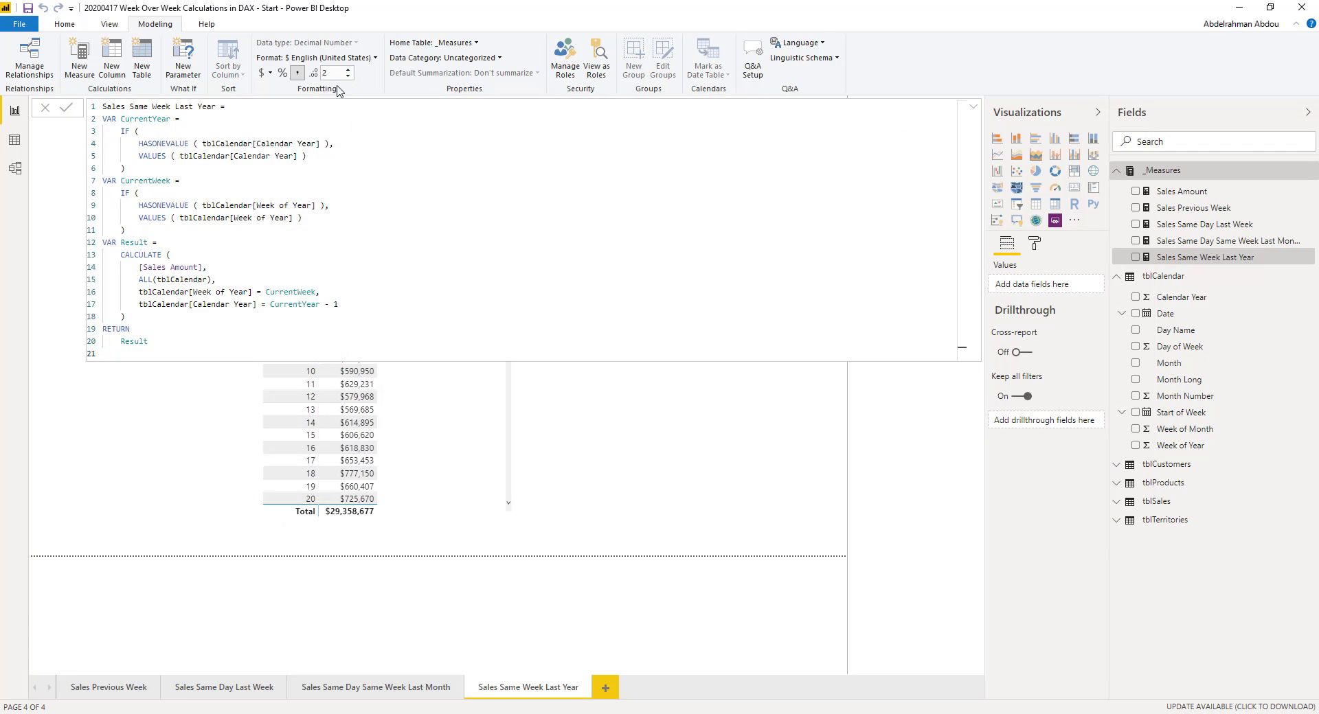
left_click(328, 73)
Add the Sales Same Week Last Year measure to the table of Week of Year and Sales Amount
left_click(621, 416)
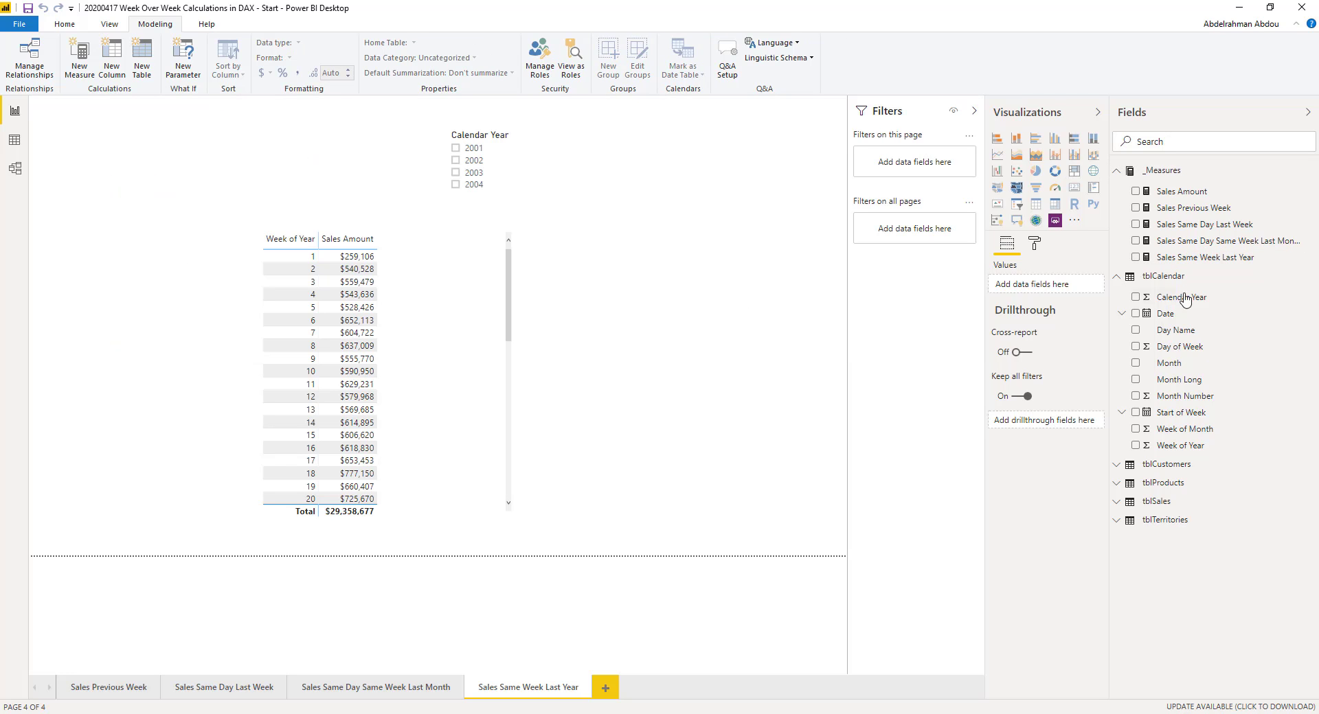
left_click_drag(1247, 259, 471, 342)
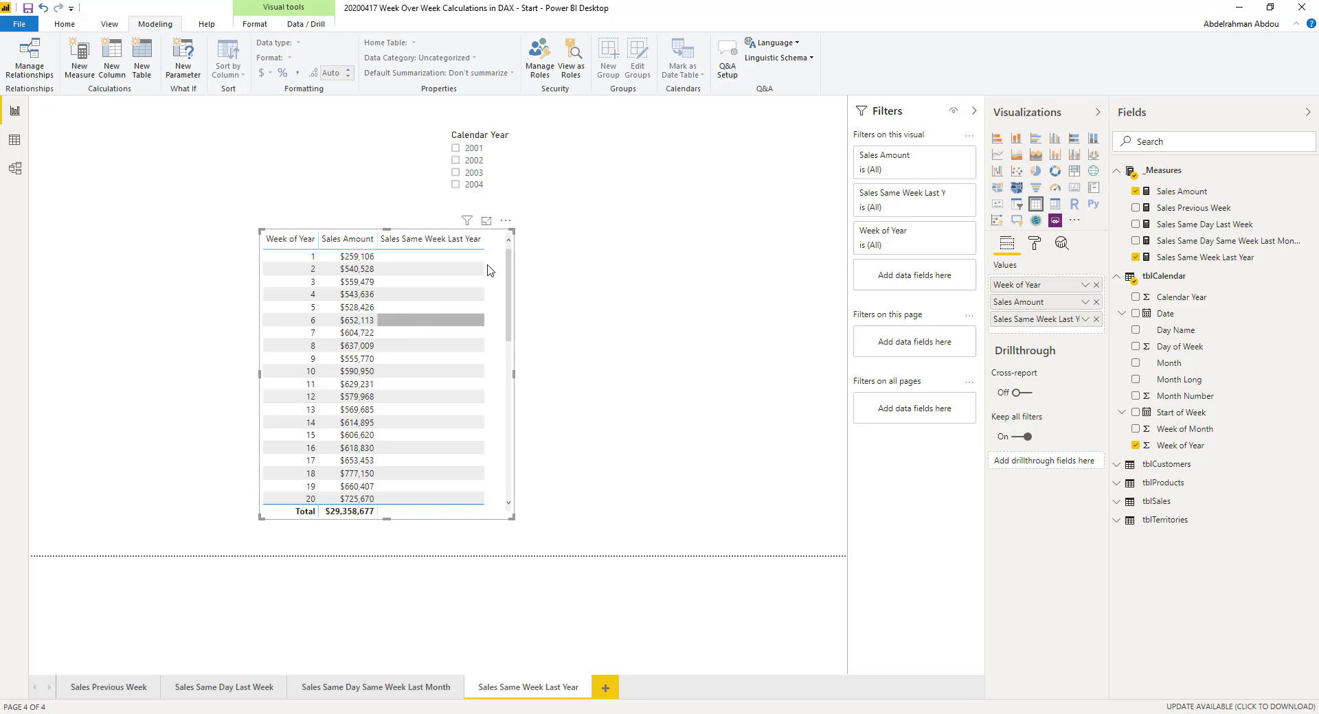
Filter the page to calendar year 2001, switch to 2002, and examine the weekly Sales Same Week Last Year values
scroll(450, 347, "down", 3)
scroll(451, 347, "up", 3)
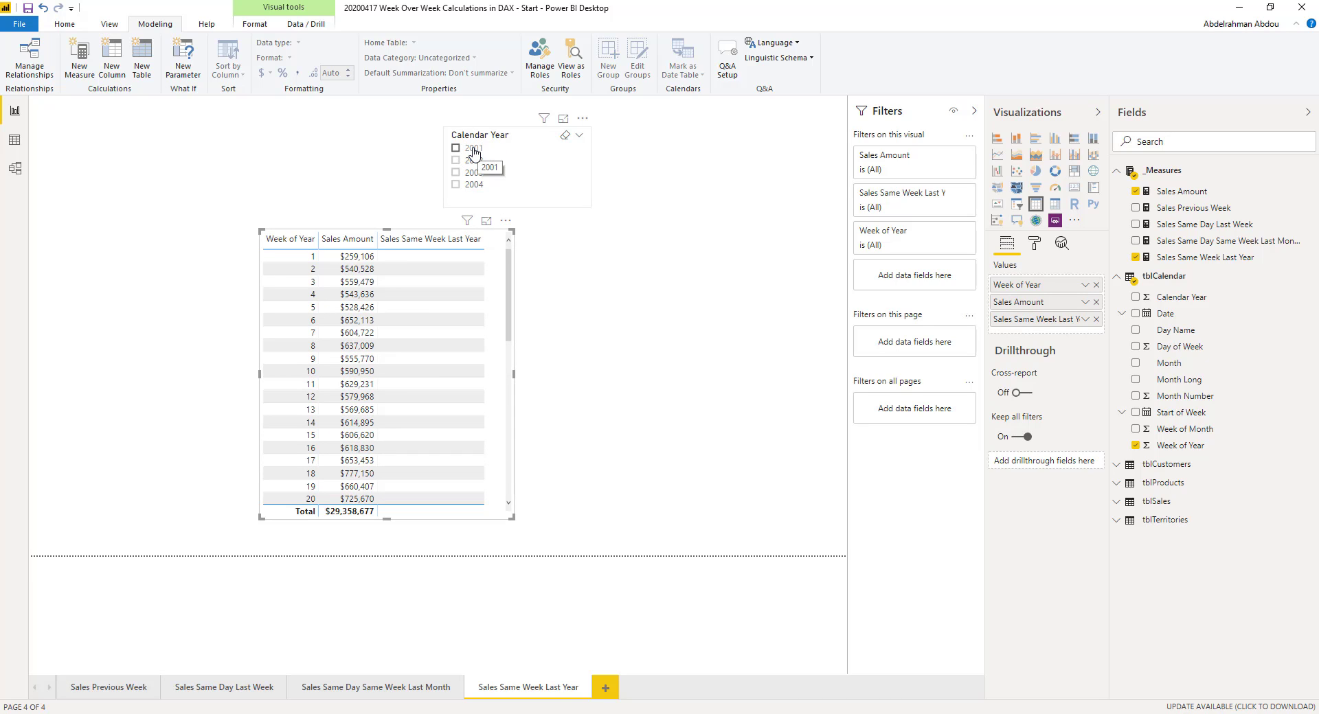
left_click(473, 150)
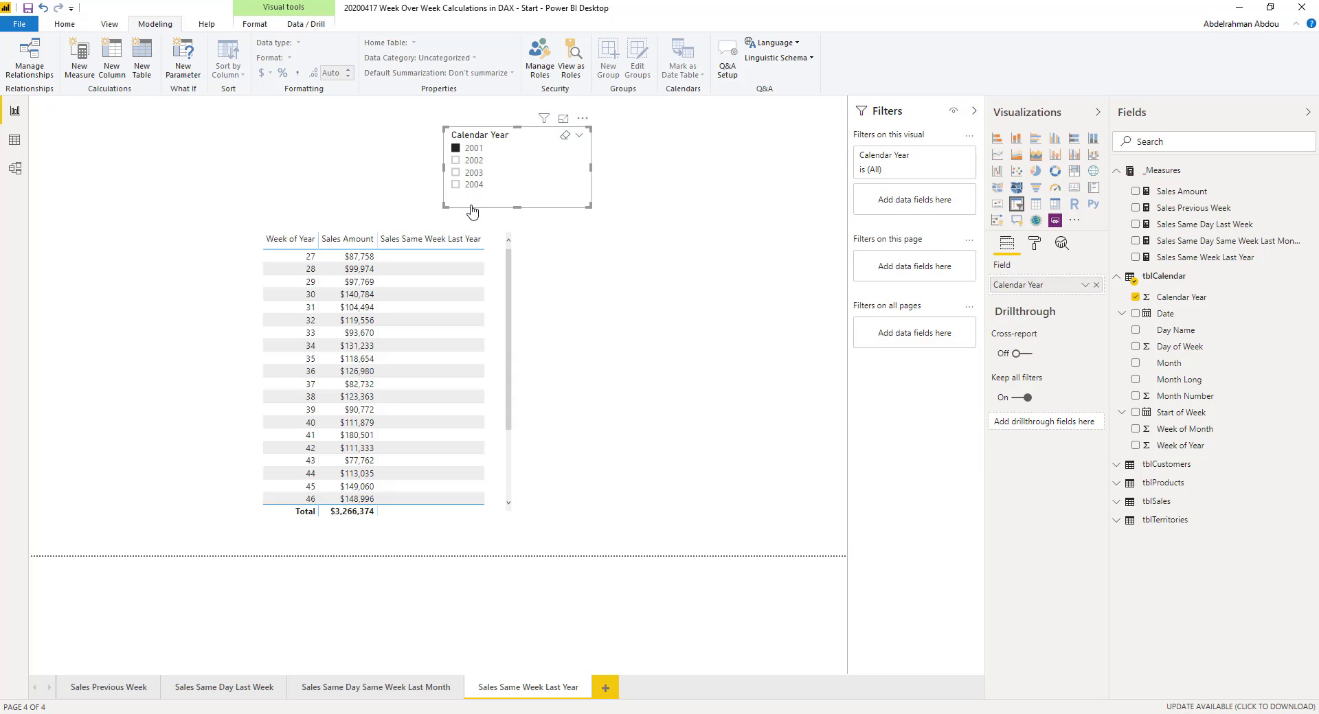
left_click(474, 161)
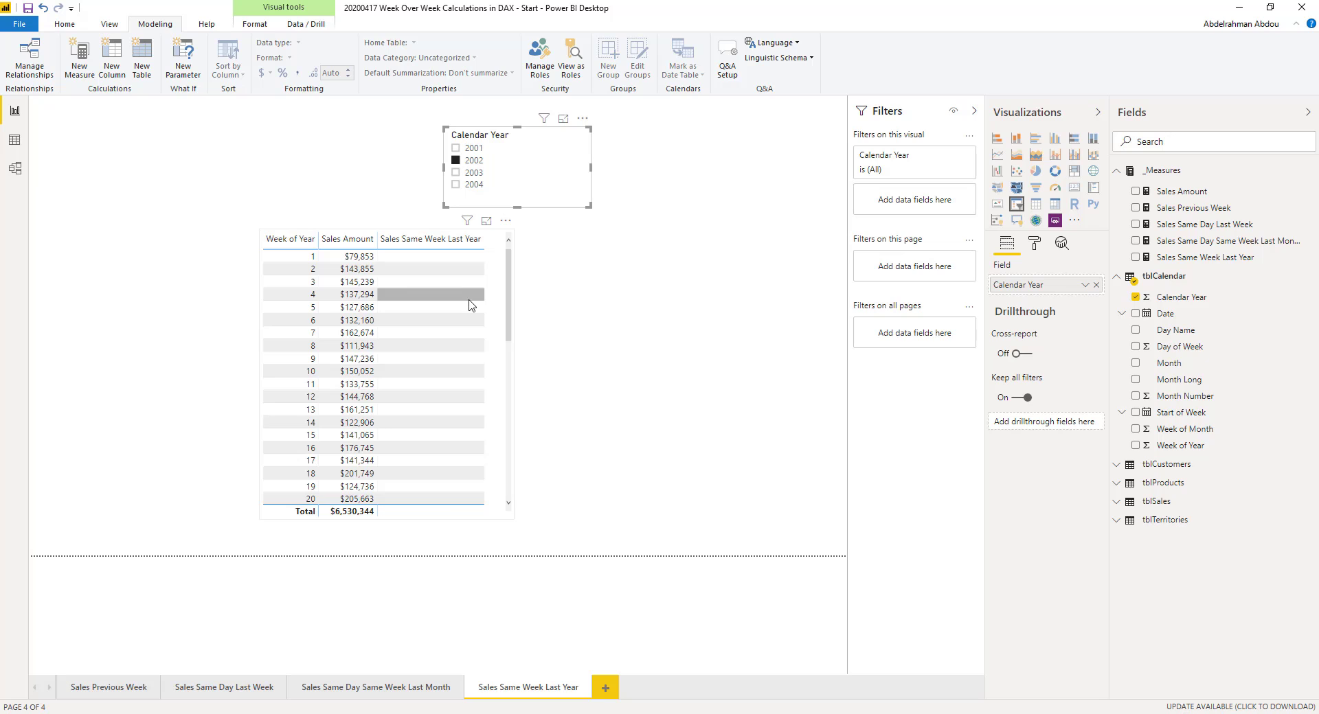
scroll(471, 305, "down", 5)
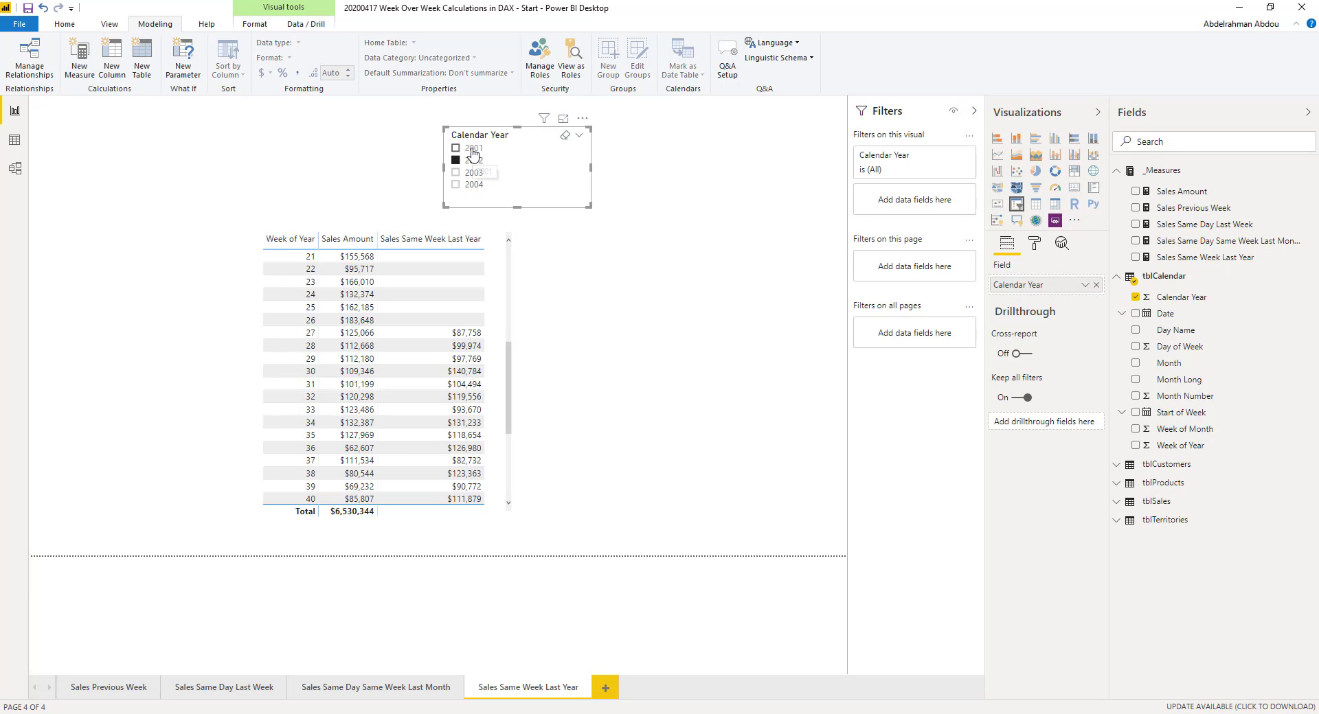
Alternate the Calendar Year filter between 2001 and 2002 to compare 2001 weekly Sales Amount with Sales Same Week Last Year in 2002
left_click(473, 149)
scroll(421, 333, "up", 3)
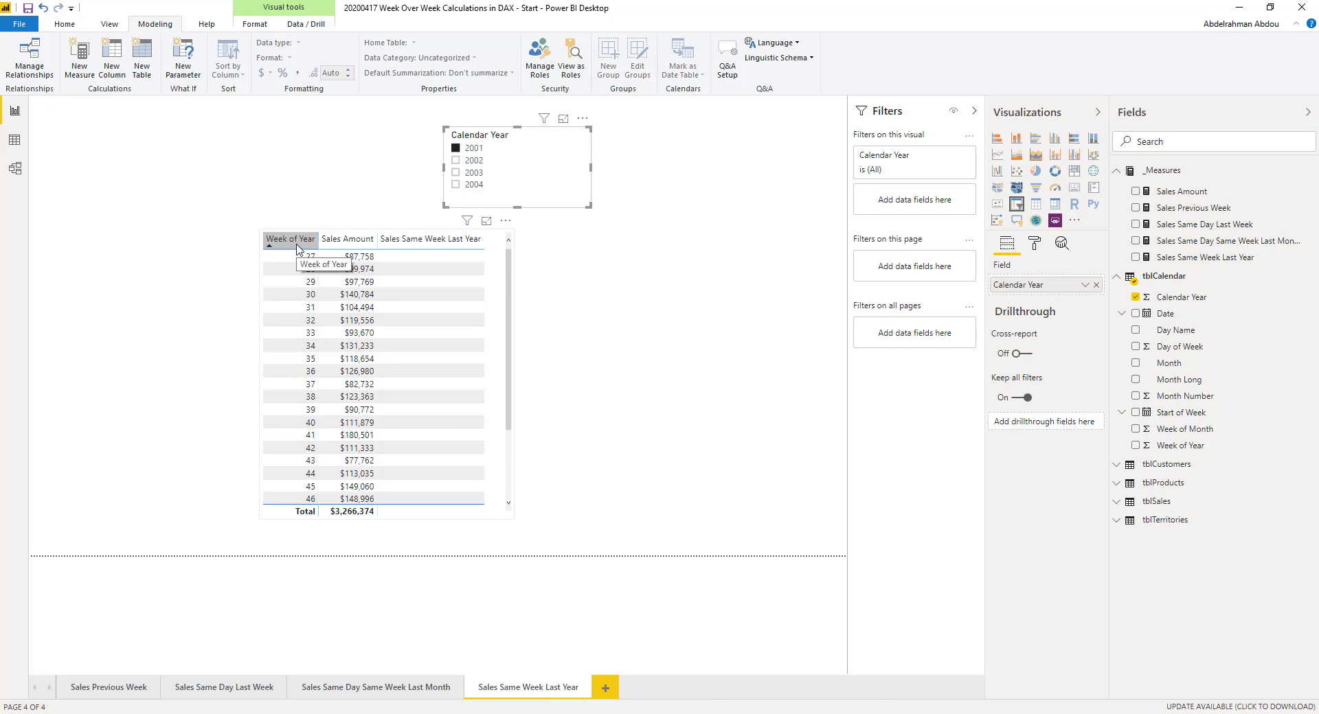
scroll(355, 313, "down", 3)
scroll(354, 313, "up", 3)
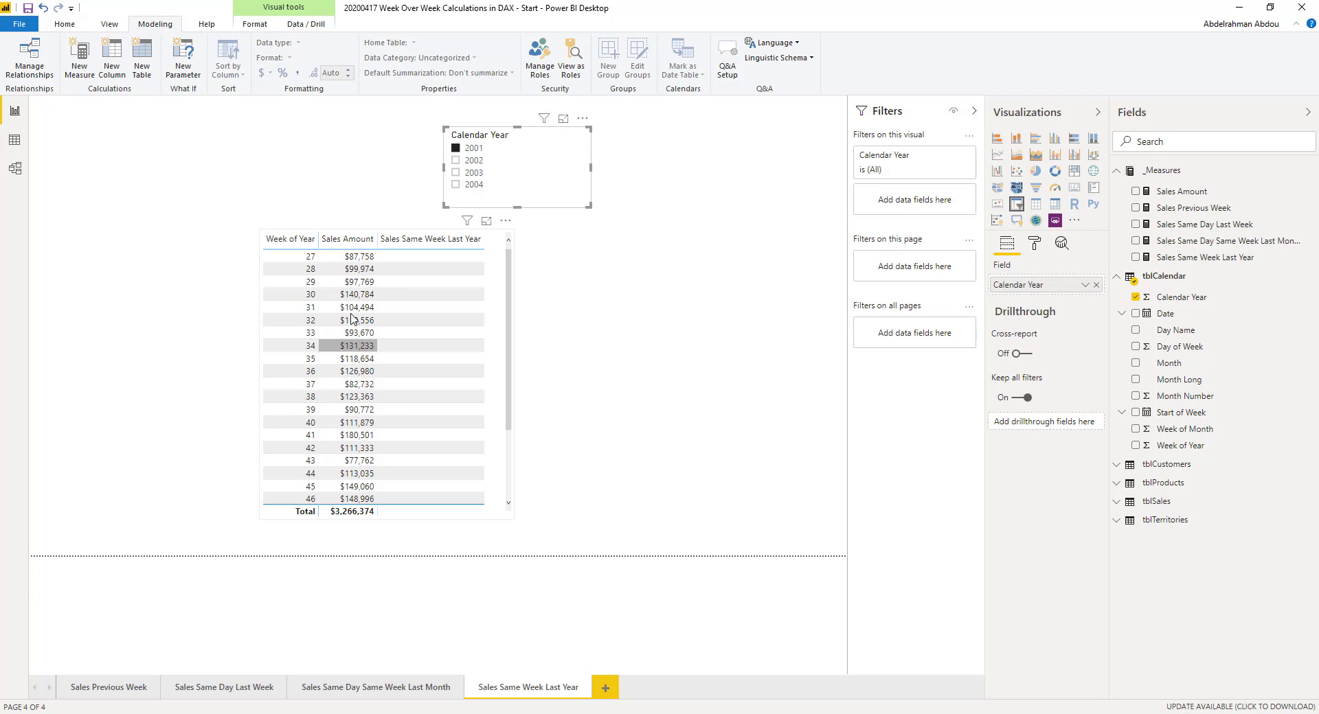
left_click(459, 160)
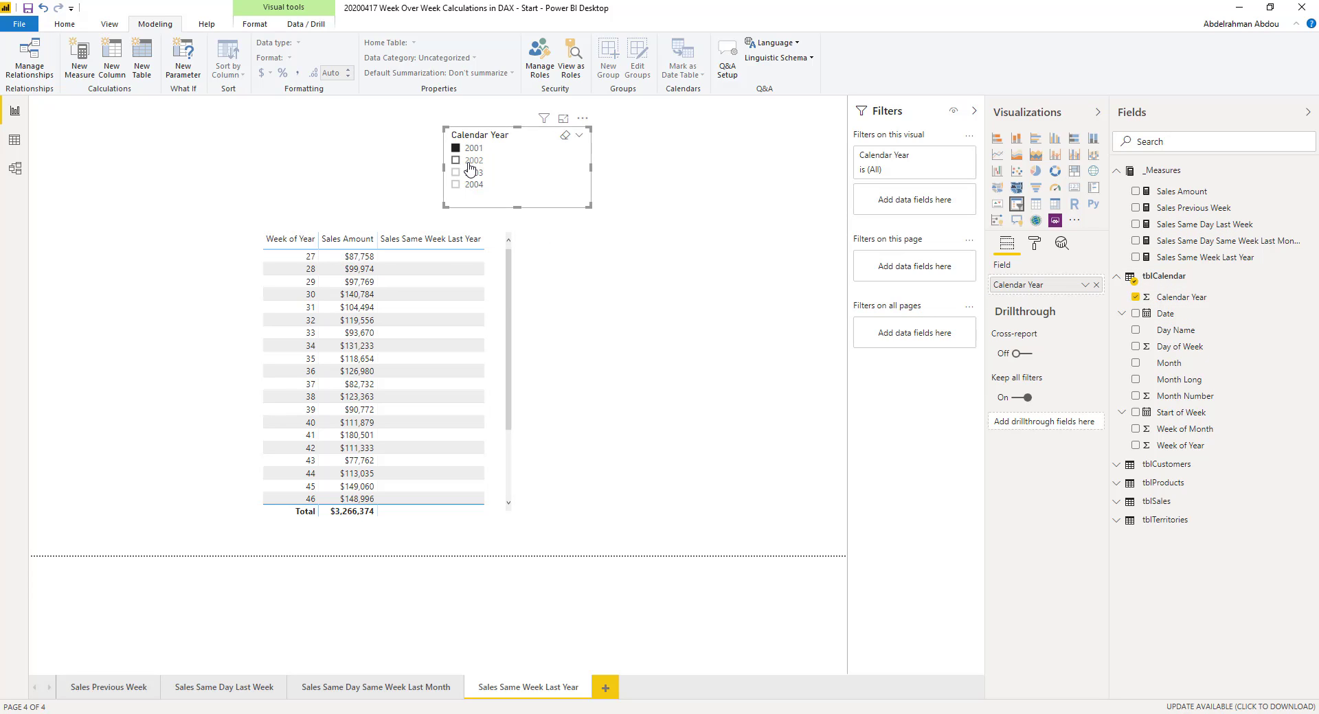
scroll(412, 302, "down", 7)
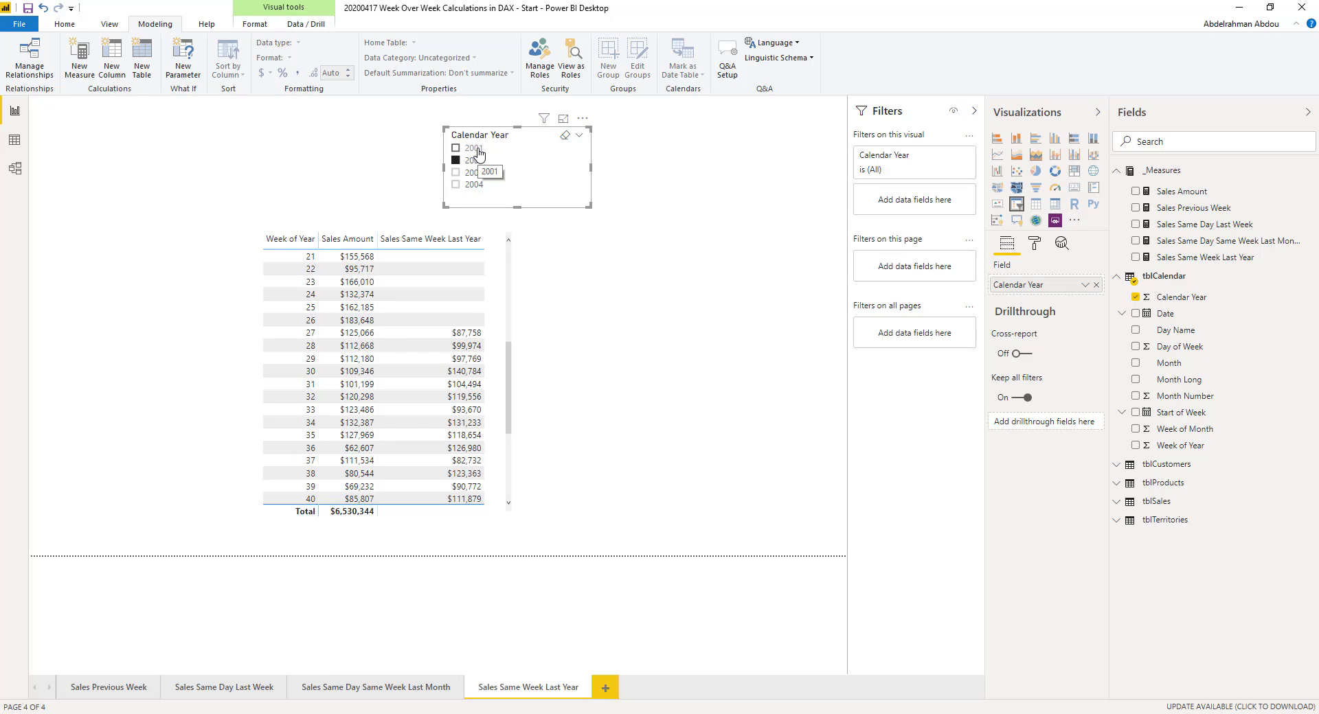
left_click(479, 149)
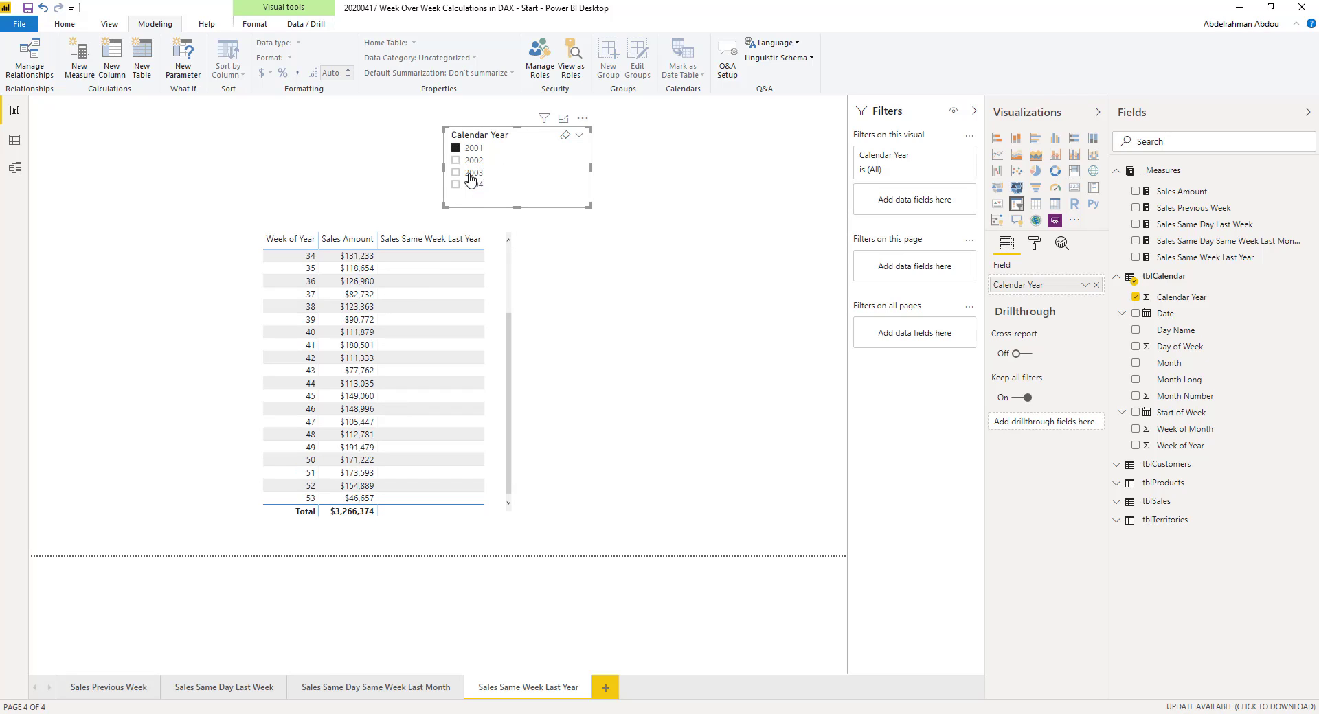
scroll(397, 316, "up", 3)
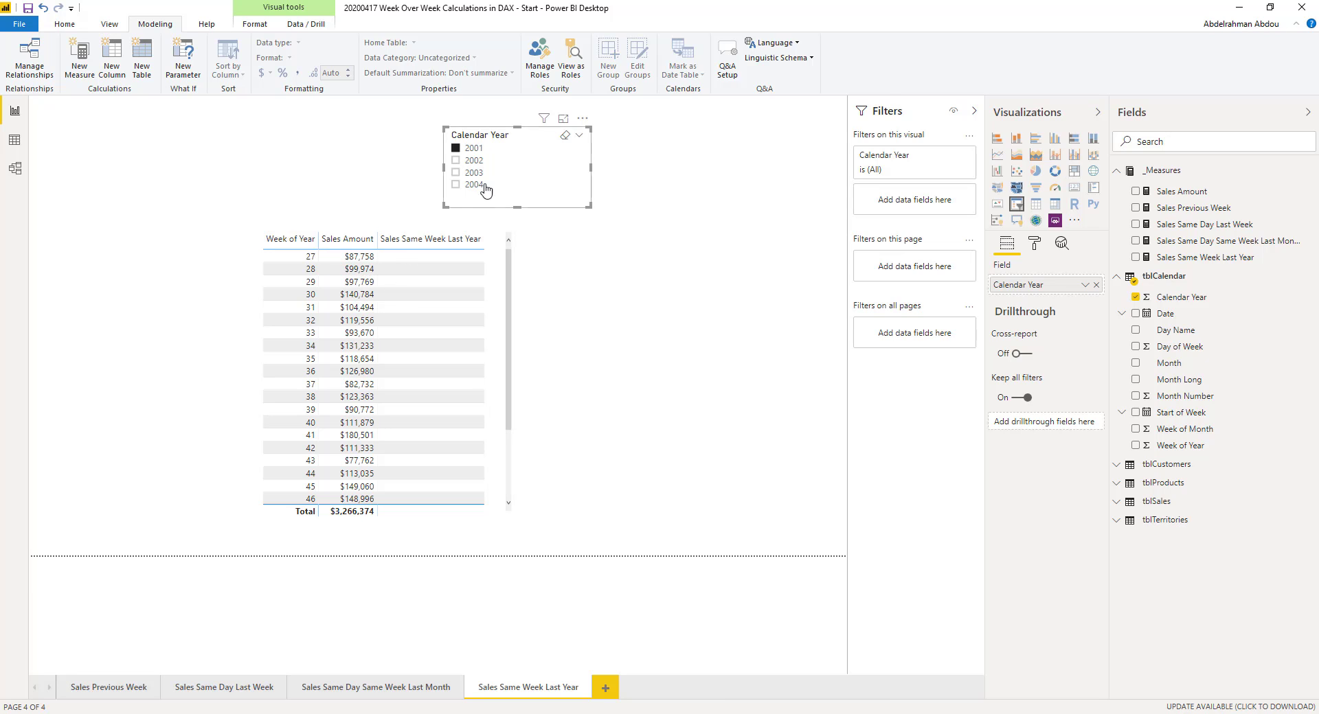
left_click(472, 160)
scroll(458, 369, "down", 5)
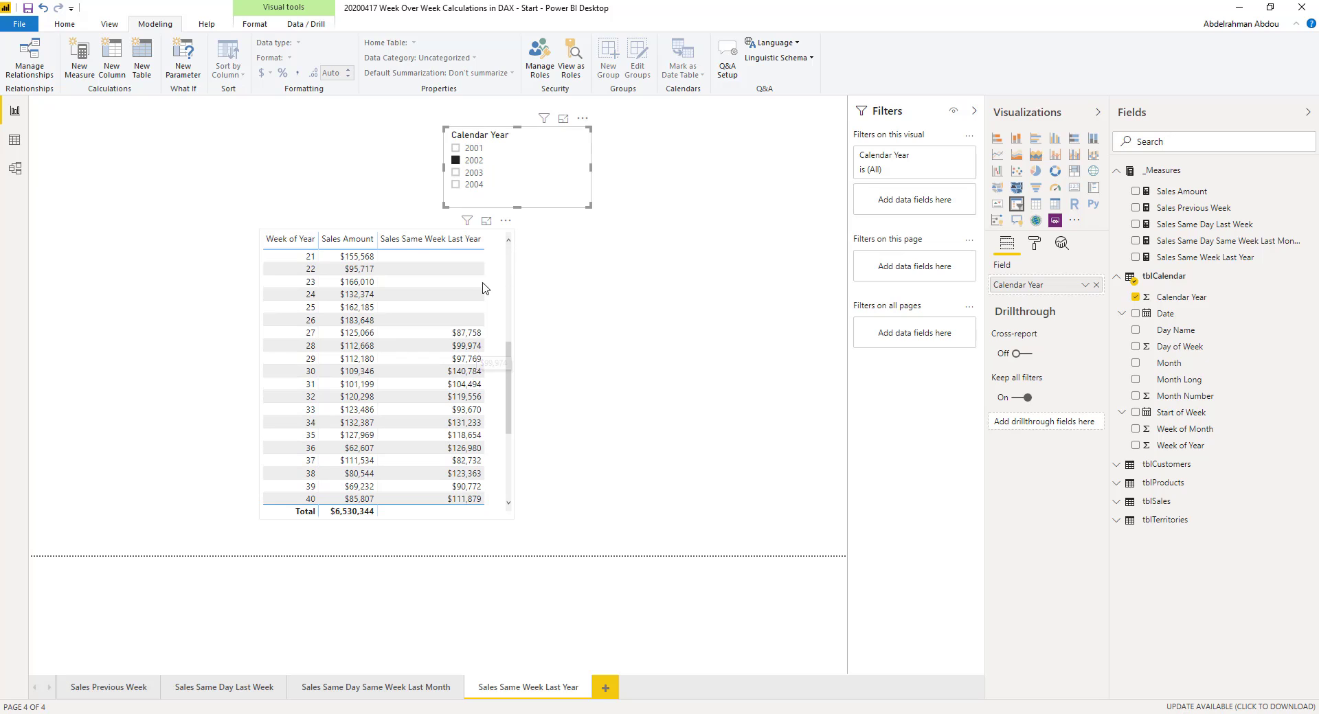
left_click(473, 149)
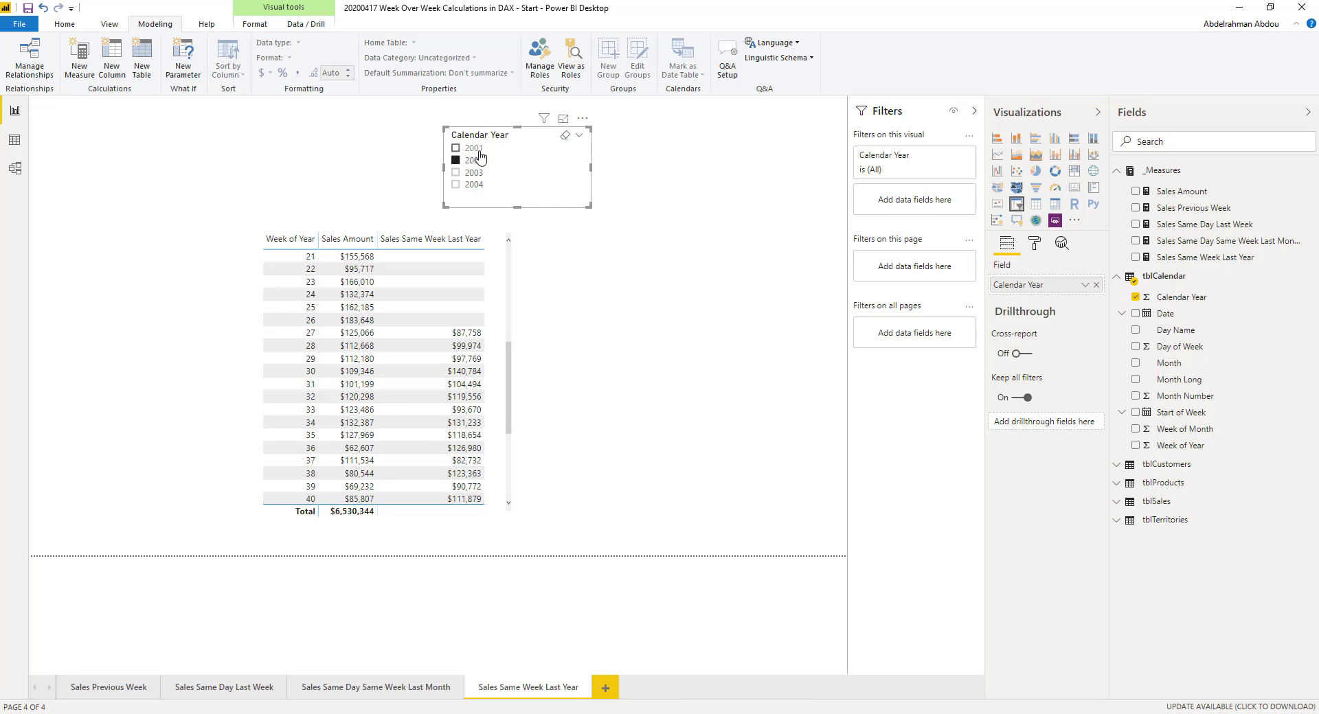
scroll(366, 294, "up", 3)
scroll(366, 294, "up", 2)
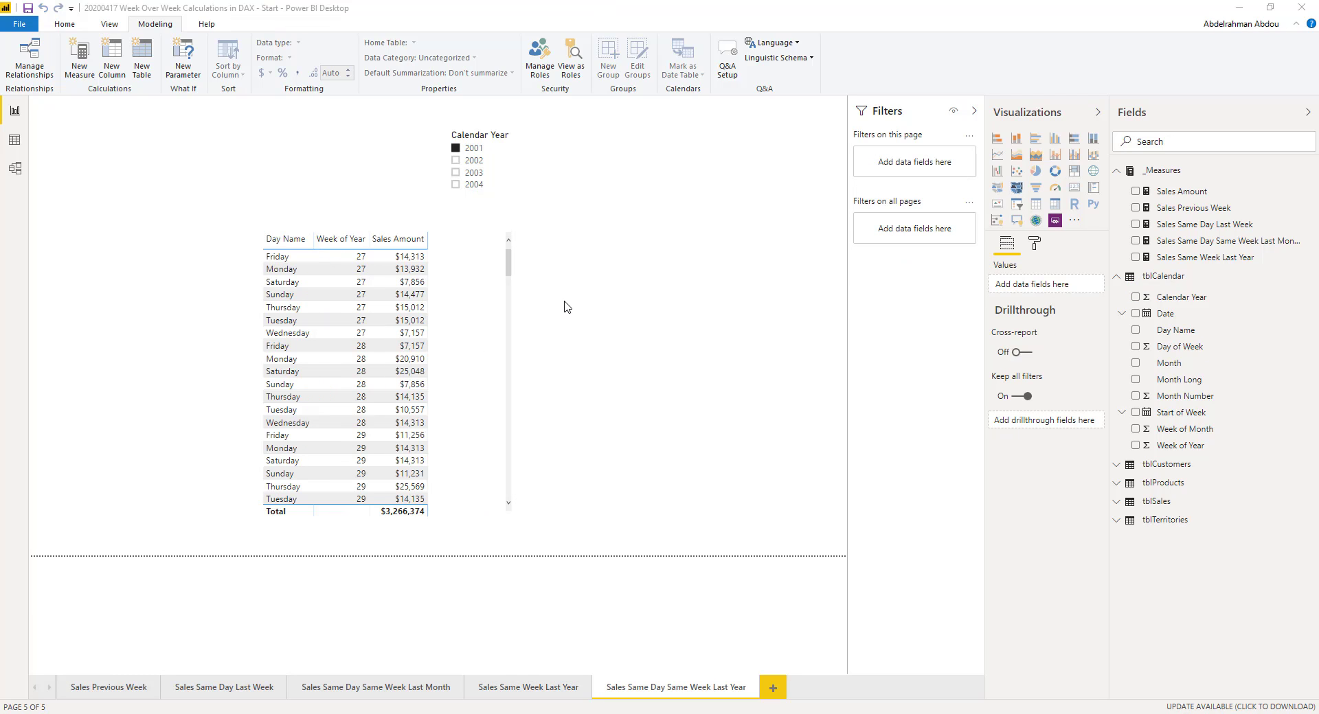
Create a new measure named Sales Same Week Same Day Last Year in the _Measures table
left_click(473, 345)
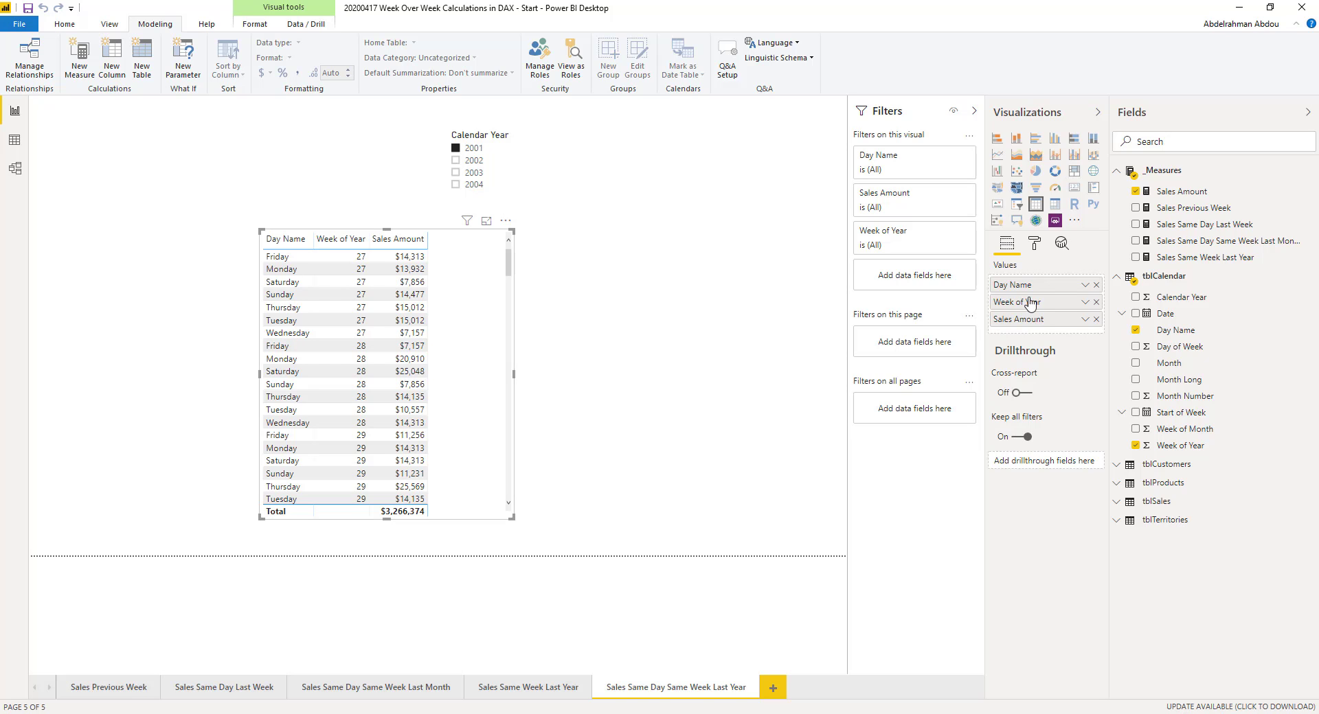
left_click(1303, 171)
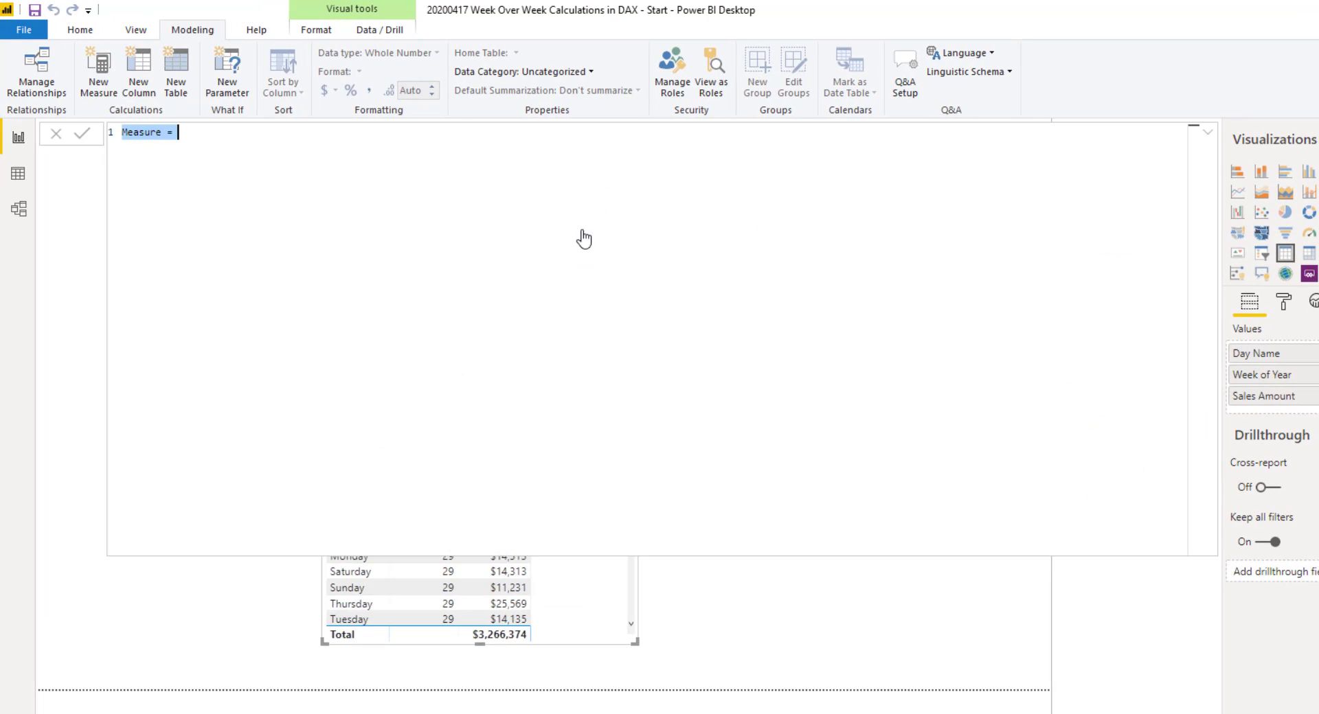
type("Sales Same Week Same Day")
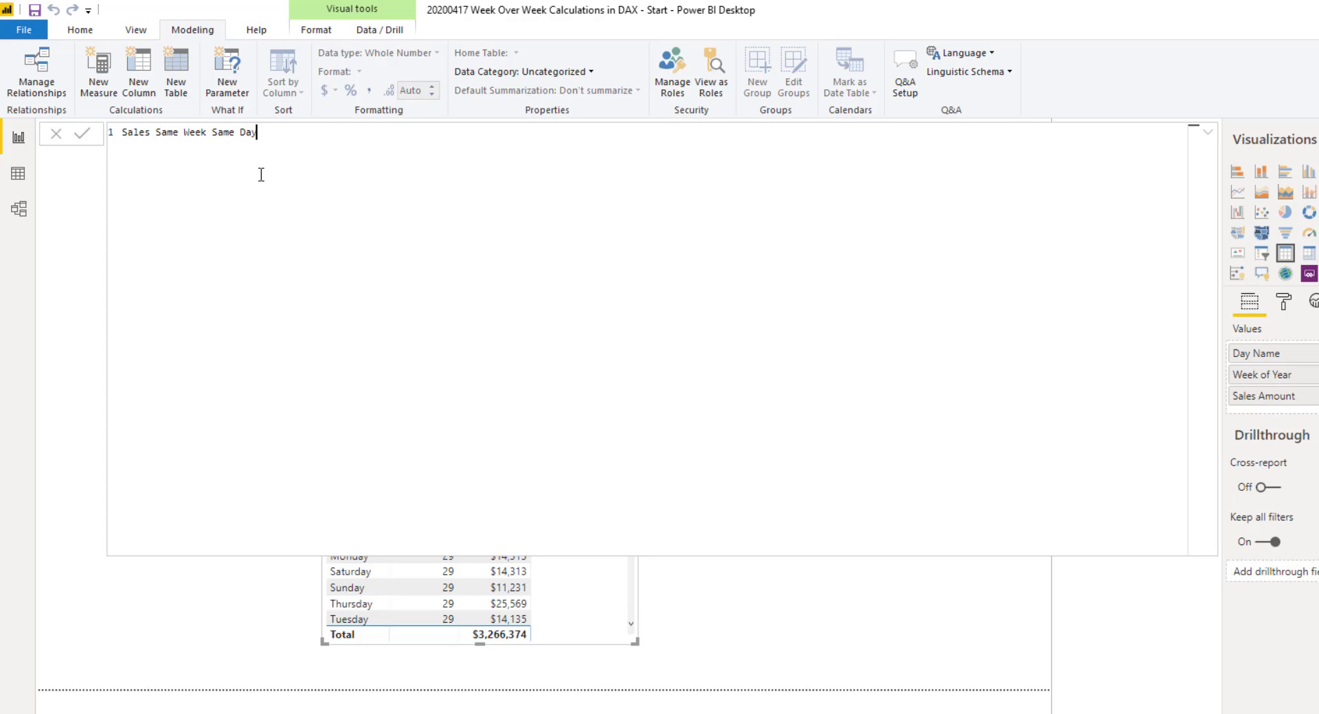
type("Last Year =")
key("shift+Return")
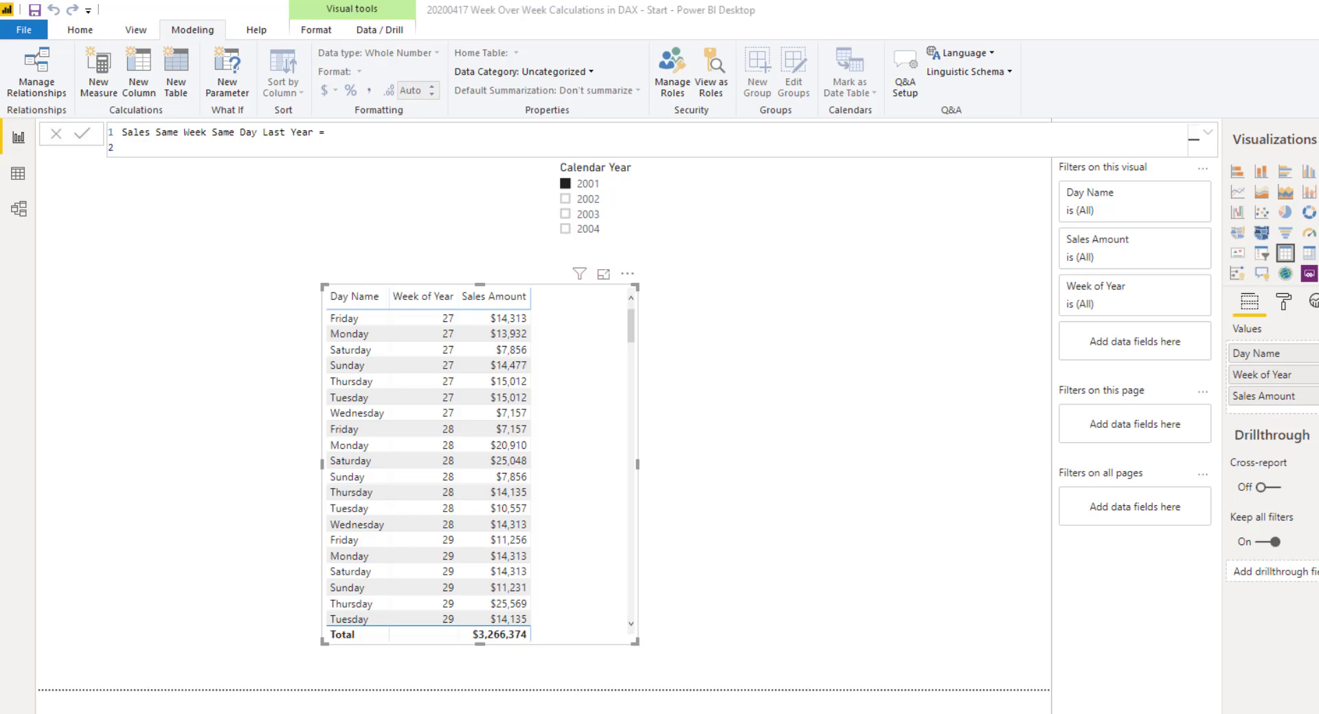
Paste in HASONEVALUE/VALUES variables CurrentYear, CurrentWeek and CurrentWeekDay for the calendar's Calendar Year, Week of Year and Day of Week
key("alt+Tab")
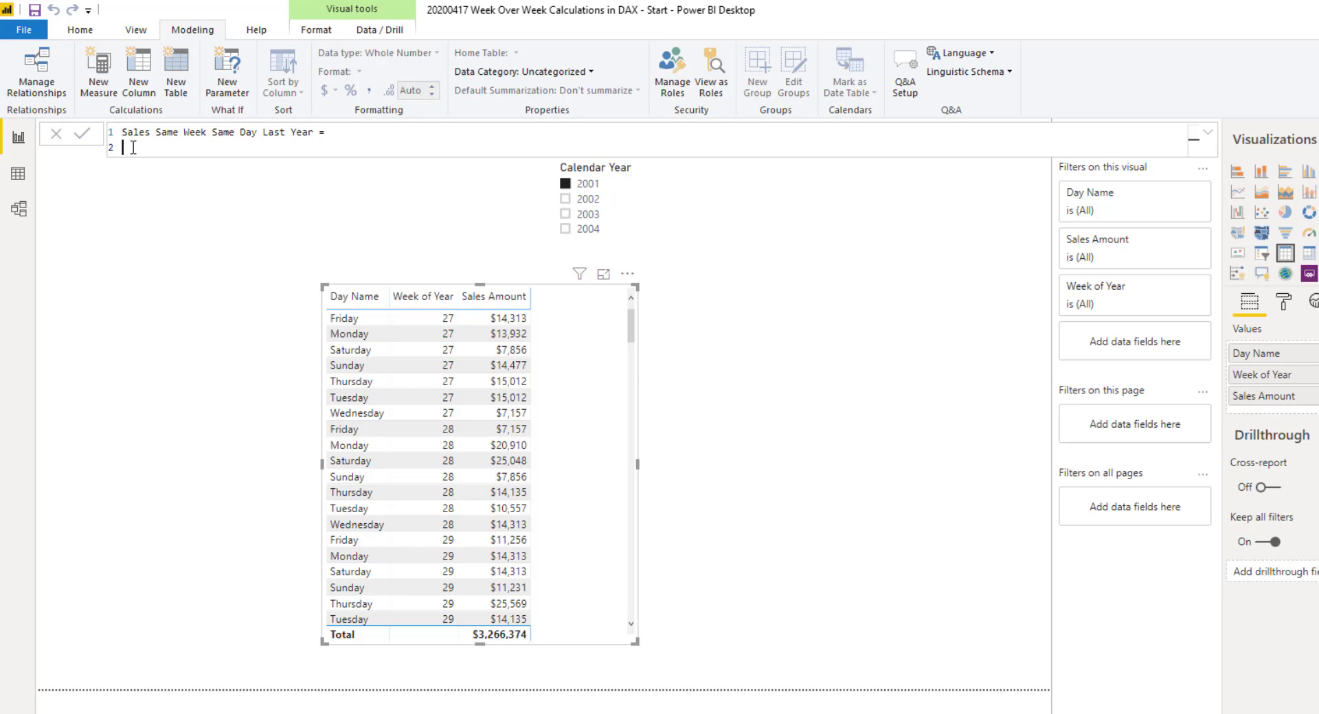
type("VAR CurrentYear =     IF (         HASONEVALUE ( tblCalendar[Calendar Year] ),         VALUES ( tblCalendar[Calendar Year] )     ) VAR CurrentWeek =     IF (         HASONEVALUE ( tblCalendar[Week of Year] ),         VALUES ( tblCalendar[Week of Year] )     )  VAR CurrentWeekDay =   IF (         HASONEVALUE ( tblCalendar[Day of Week] ),         VALUES ( tblCalendar[Day of Week] )     )")
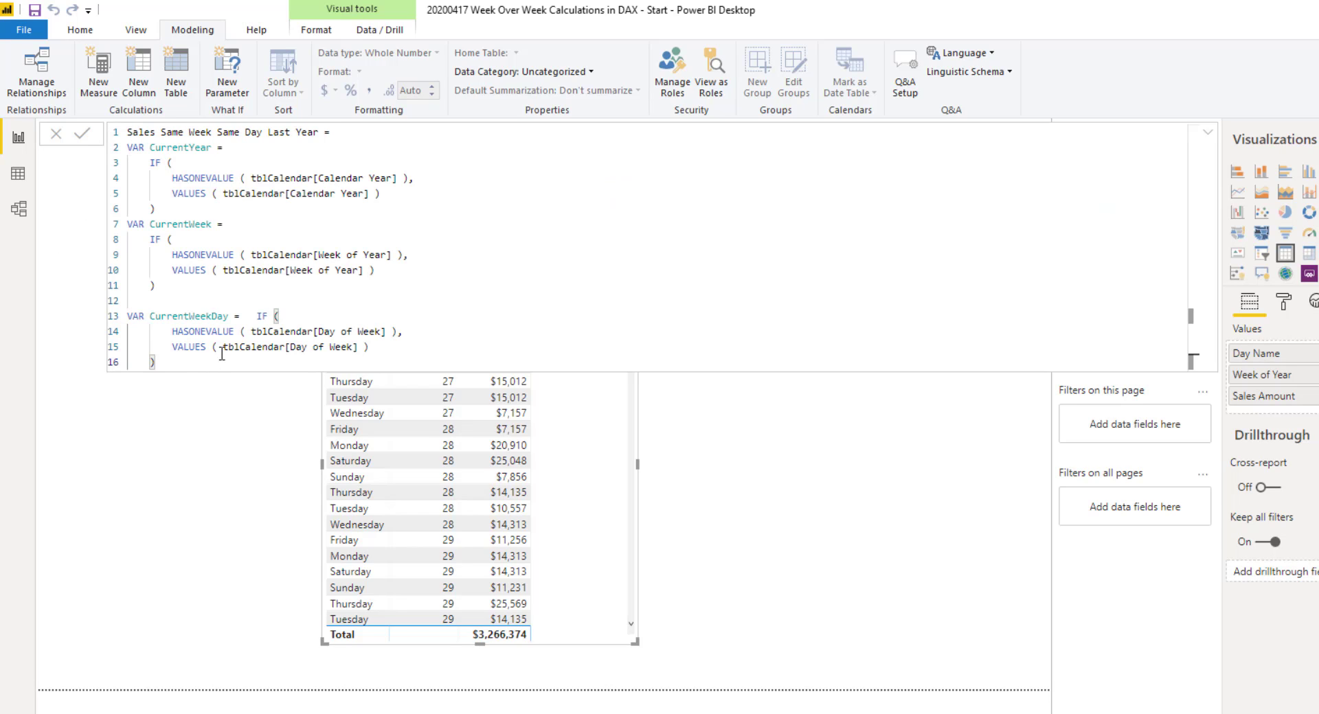
key("Return")
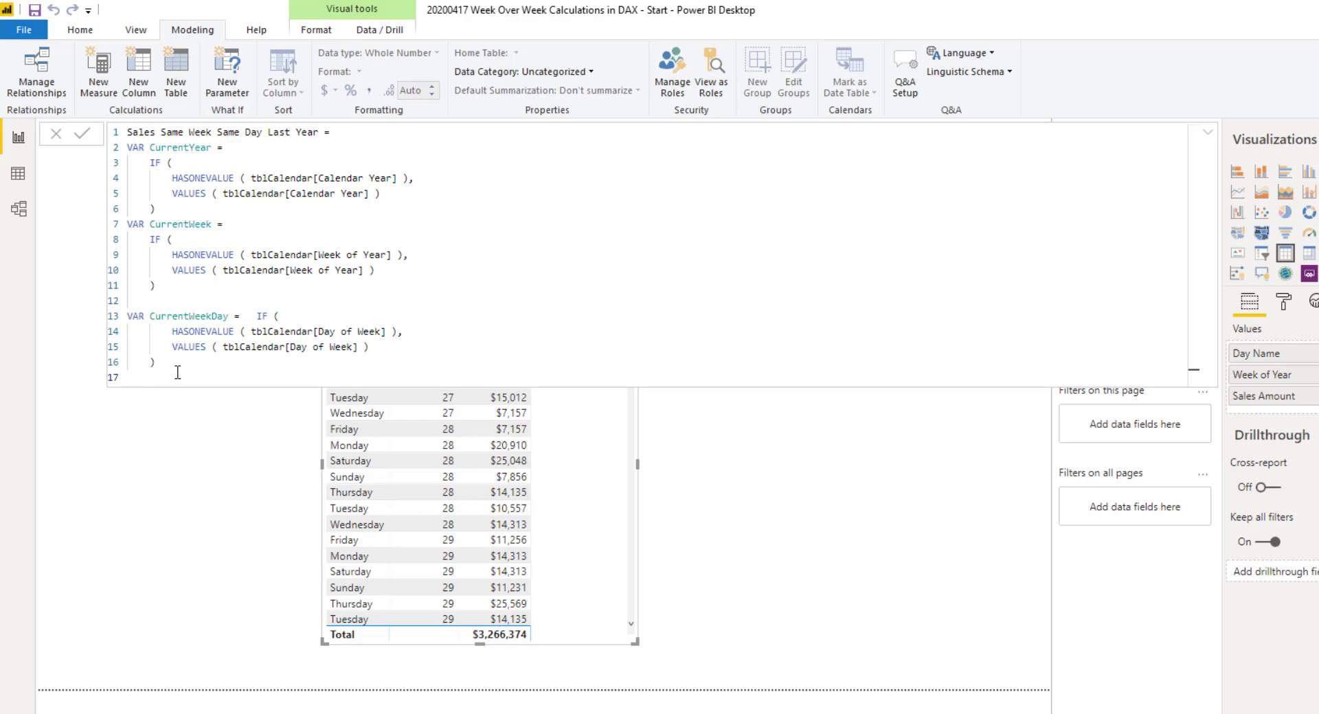
Declare a Result variable that opens a CALCULATE expression on [Sales Amount]
key("shift+Return")
type("VAR ")
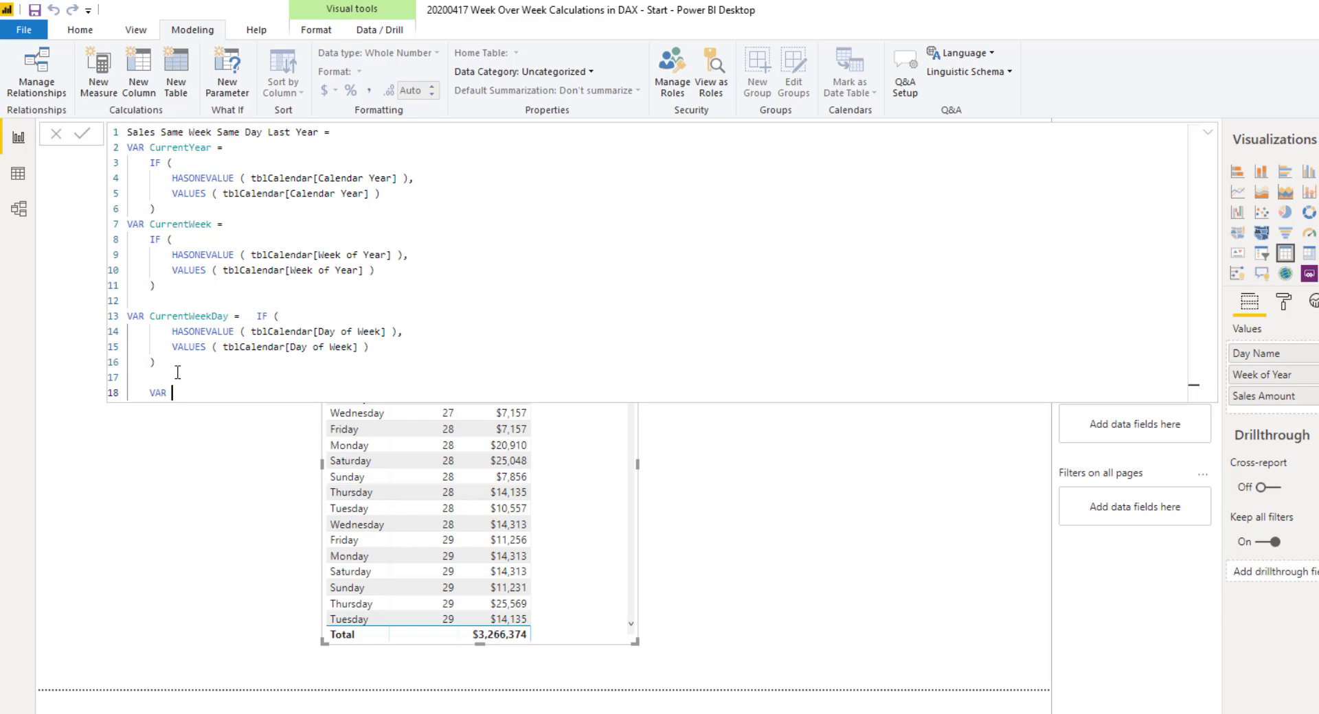
type("Result =")
key("shift+Return")
type("CALCULATE(")
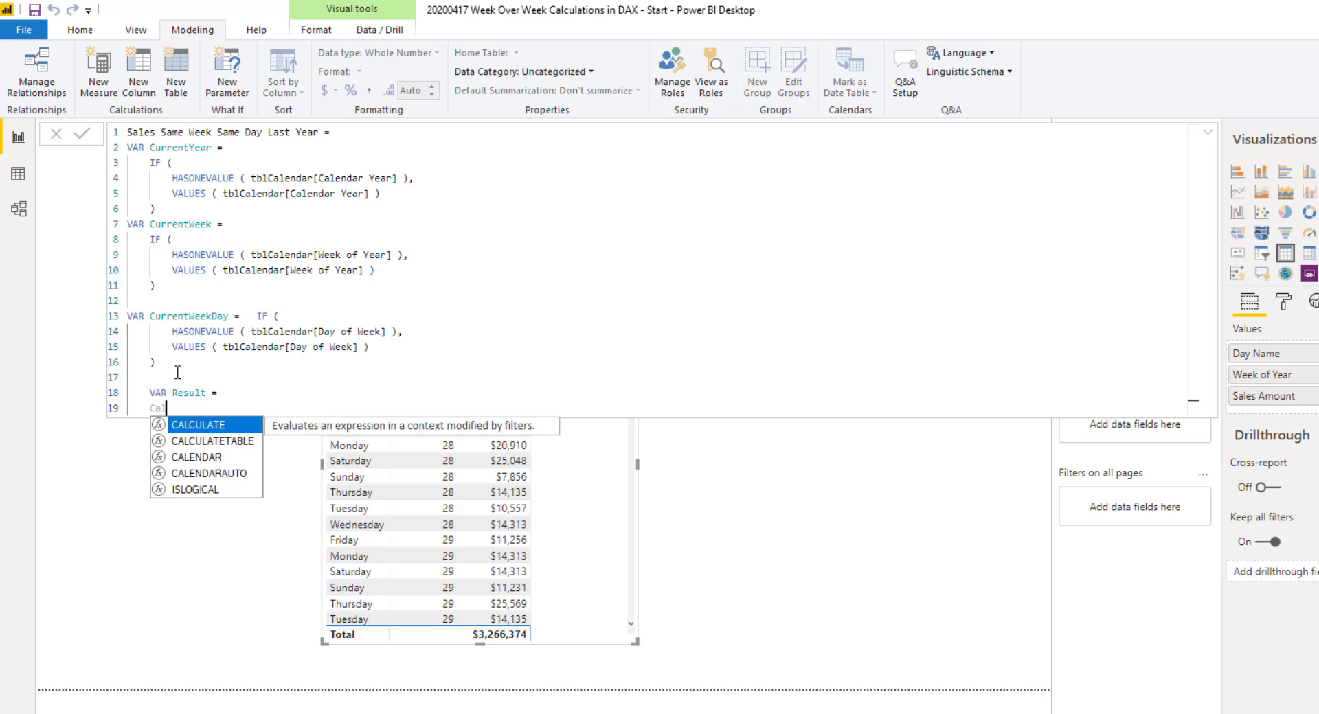
key("shift+Return")
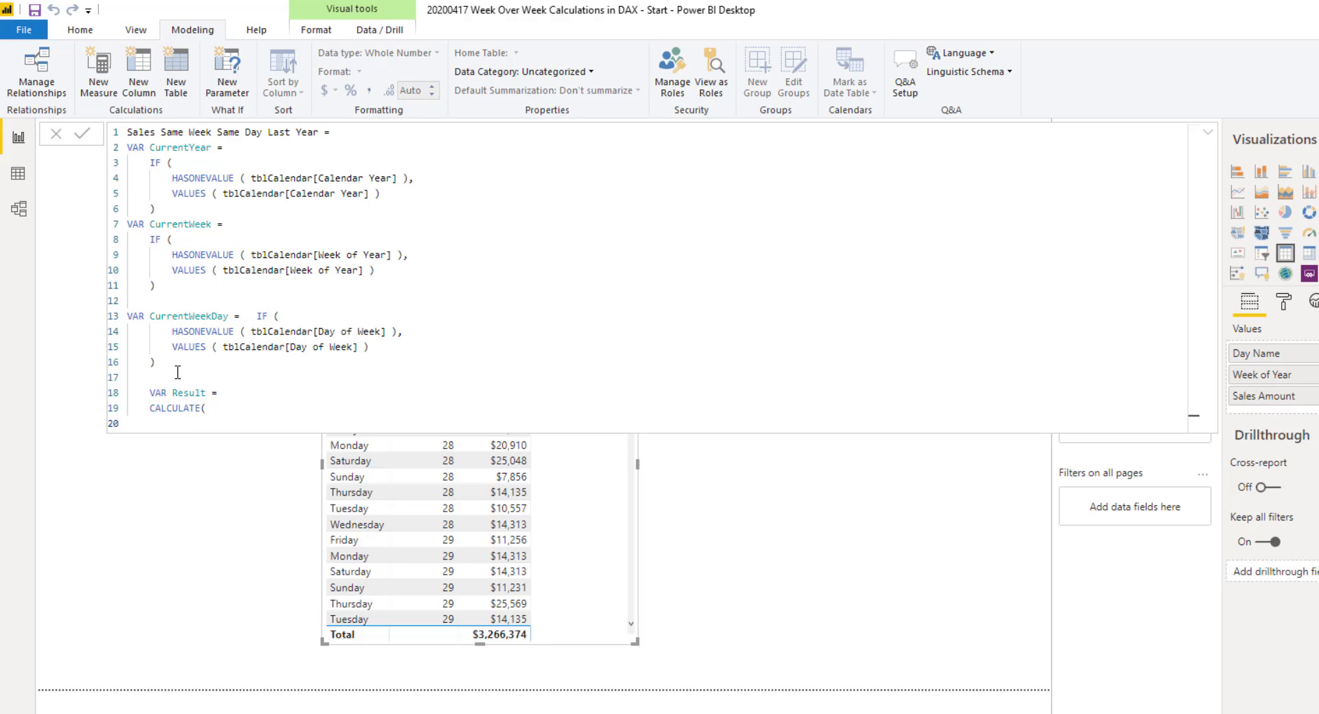
type("[Sales Amount],")
key("shift+Return")
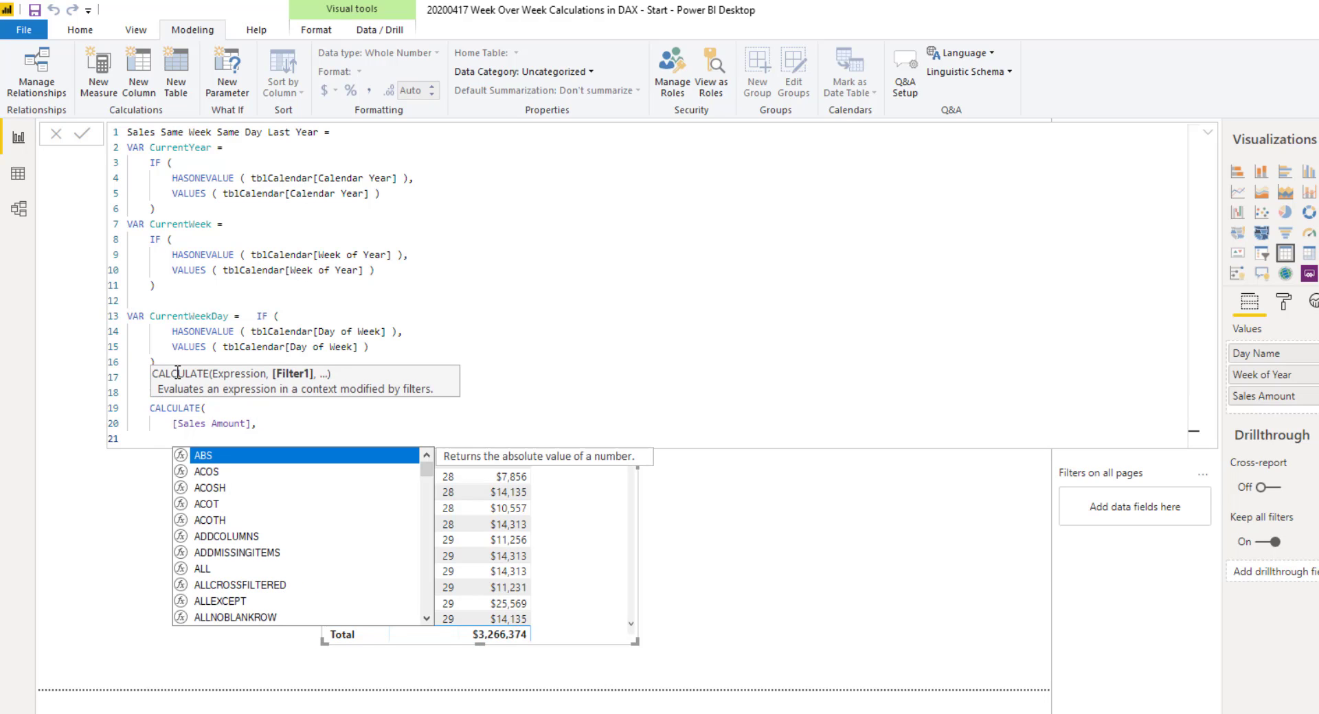
Add ALL(tblCalendar) and the condition tblCalendar[Week of Year] = CurrentWeek as CALCULATE filters
type("all(tblCalendar")
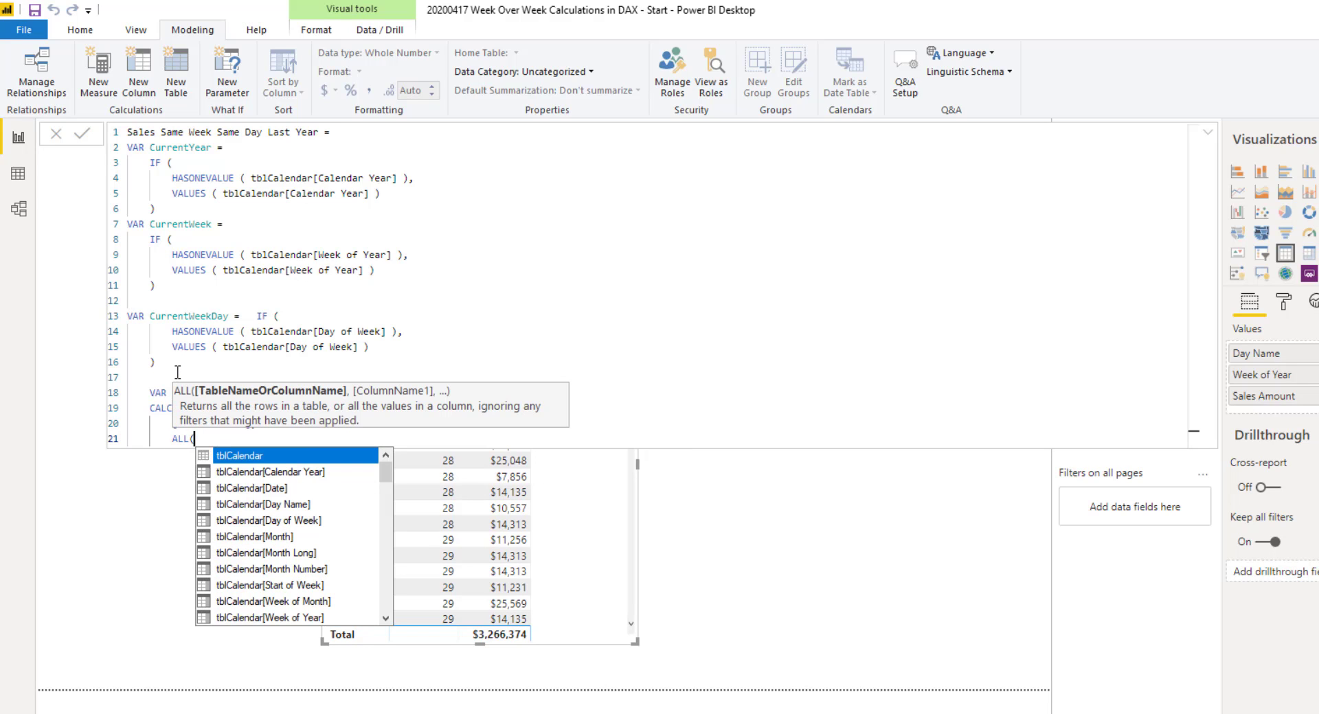
type("1),")
key("shift+Return")
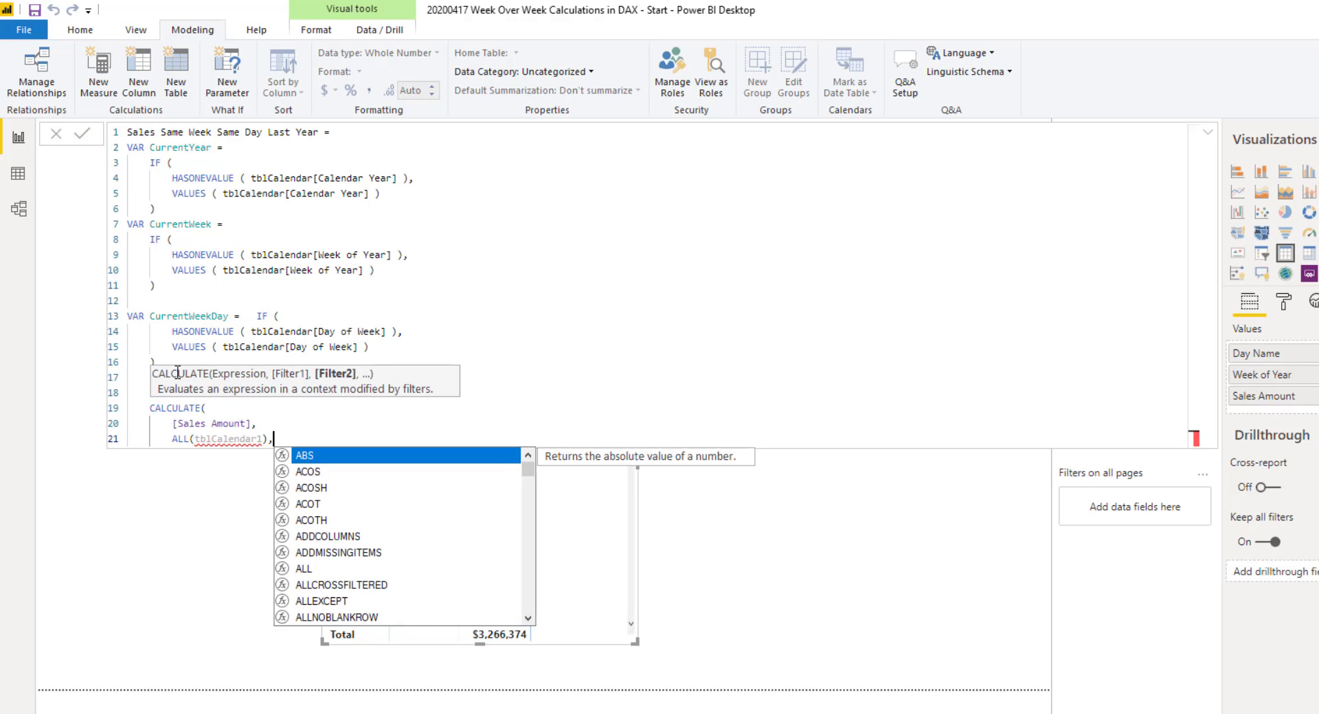
type("tblCalendar[Week of Year]")
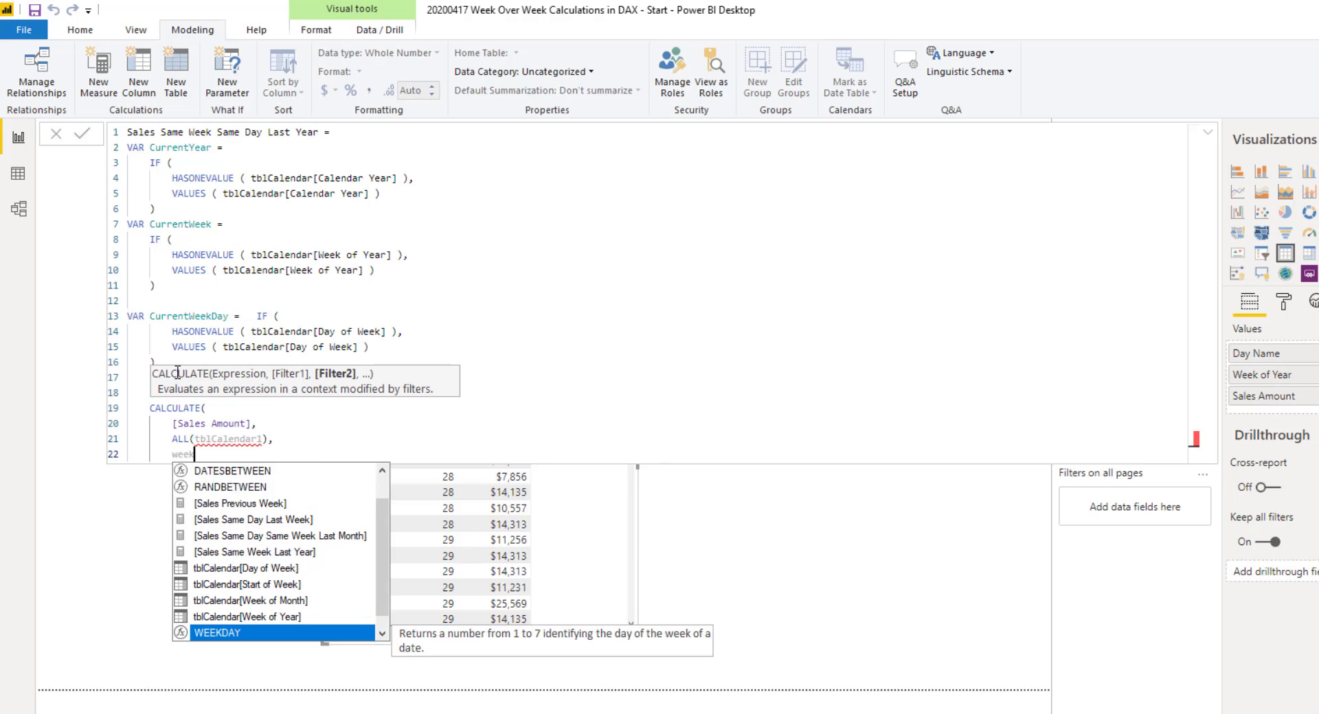
key("Up")
key("Tab")
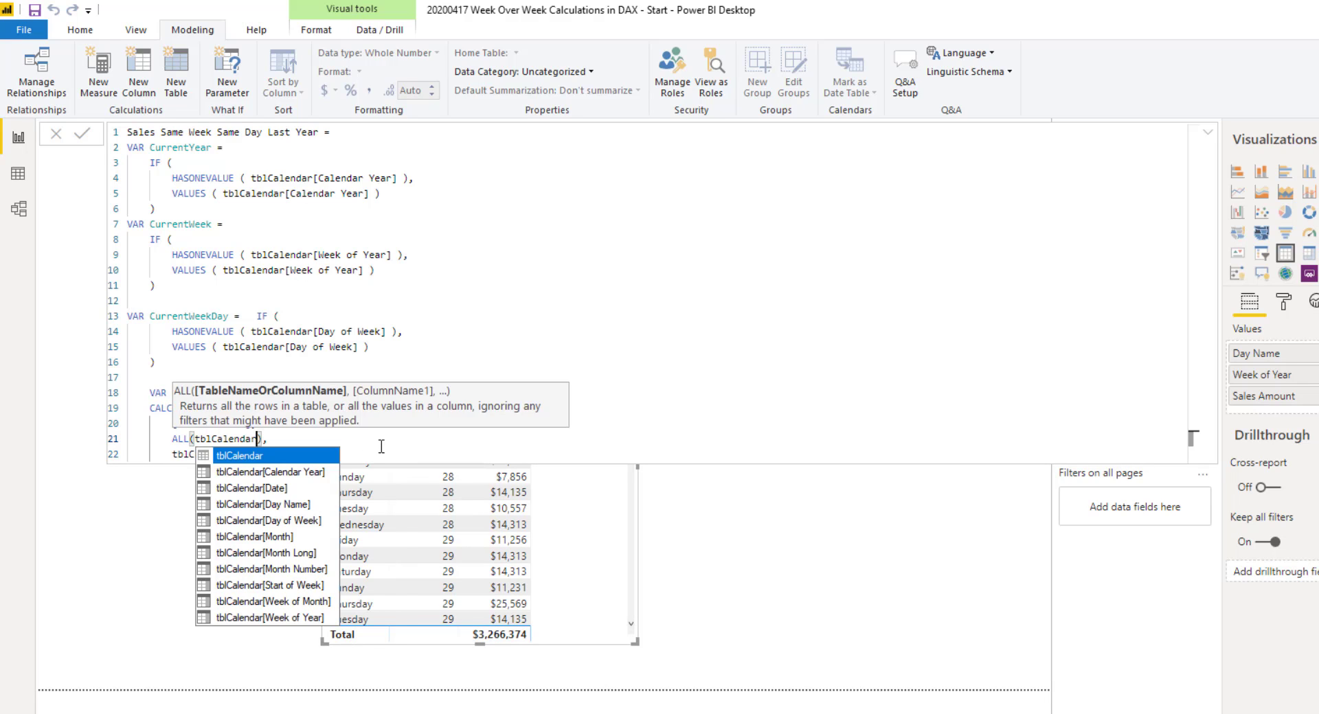
left_click(358, 455)
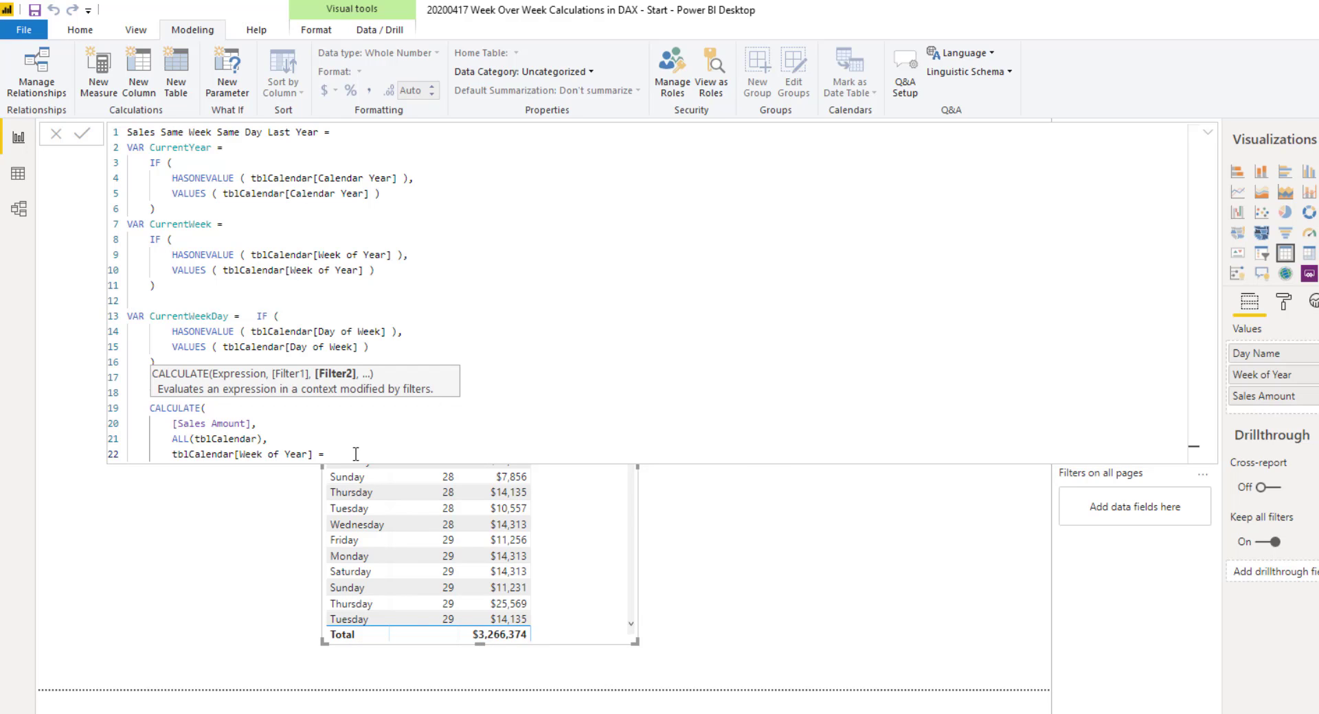
type("cur")
key("Down")
key("Tab")
type(",")
key("shift+Return")
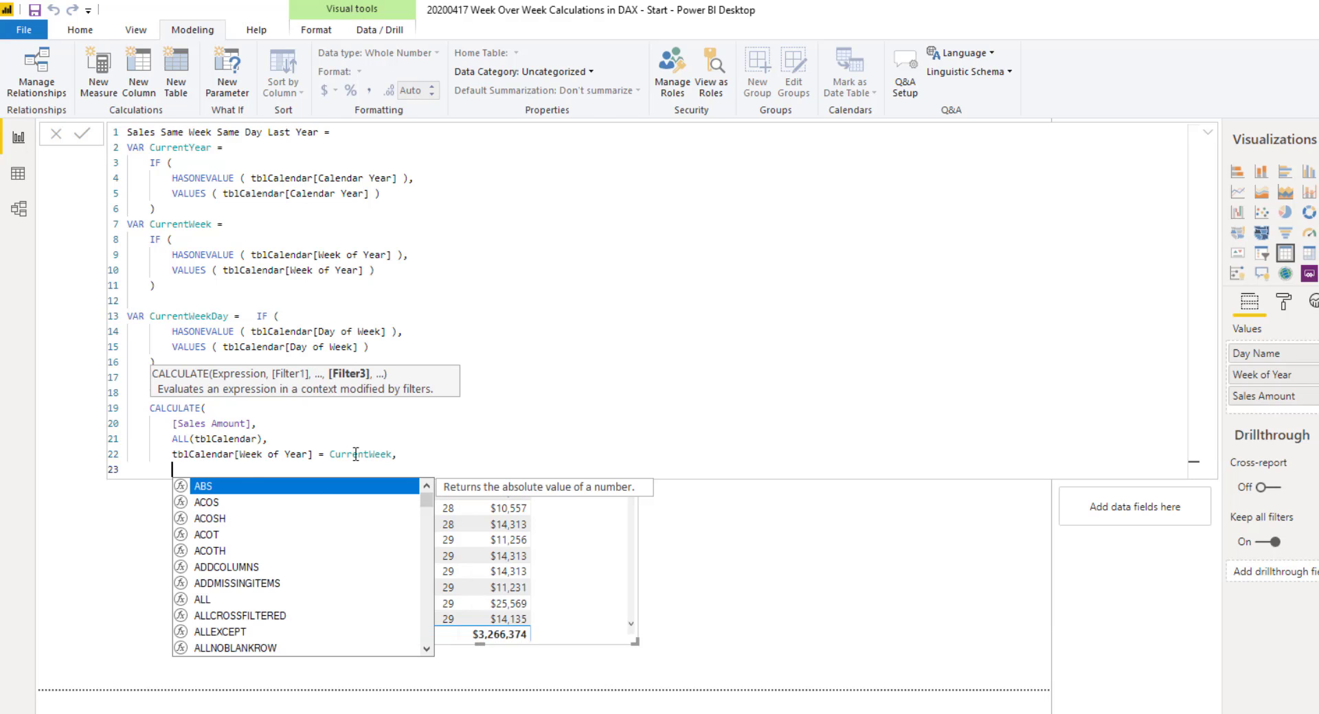
Add the CALCULATE filter tblCalendar[Calendar Year] = CurrentYear -1, followed by a new line for another condition
type("calen")
key("Down")
key("Down")
key("Down")
key("Tab")
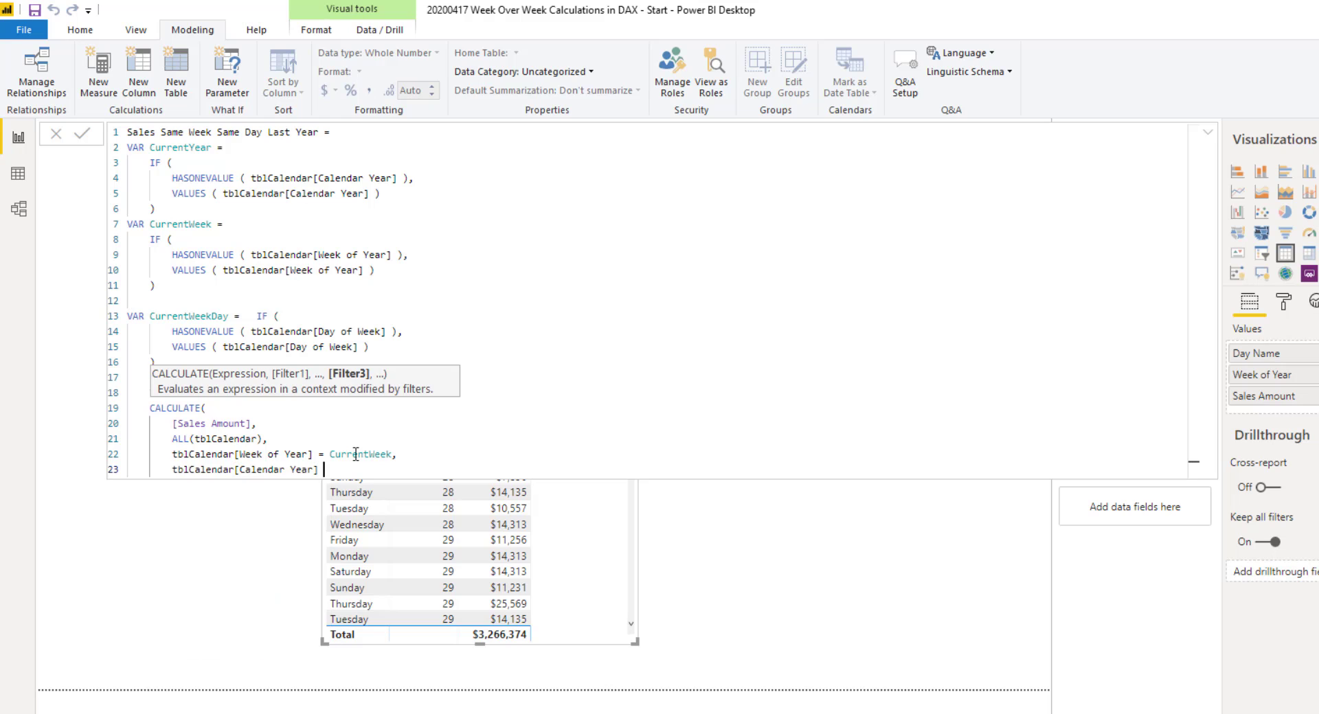
type("= cur")
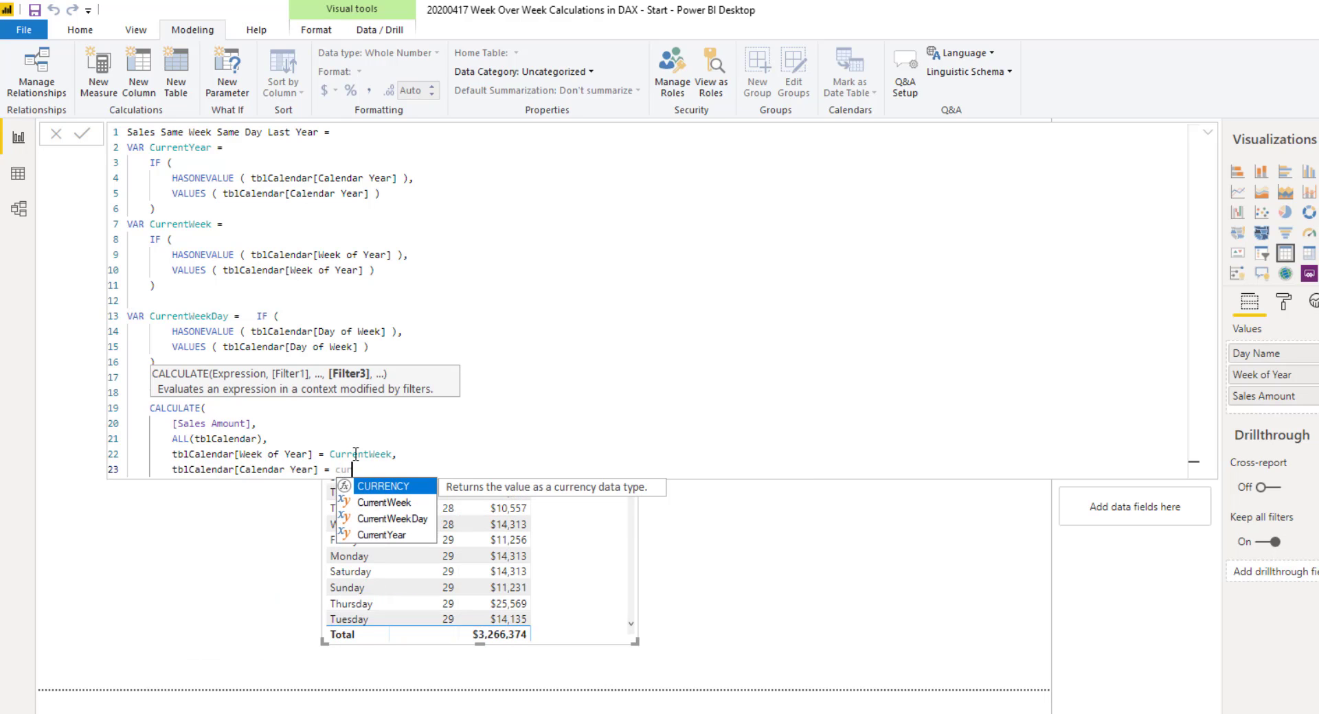
type("ren")
key("Down")
key("Down")
key("Down")
key("Tab")
type("-")
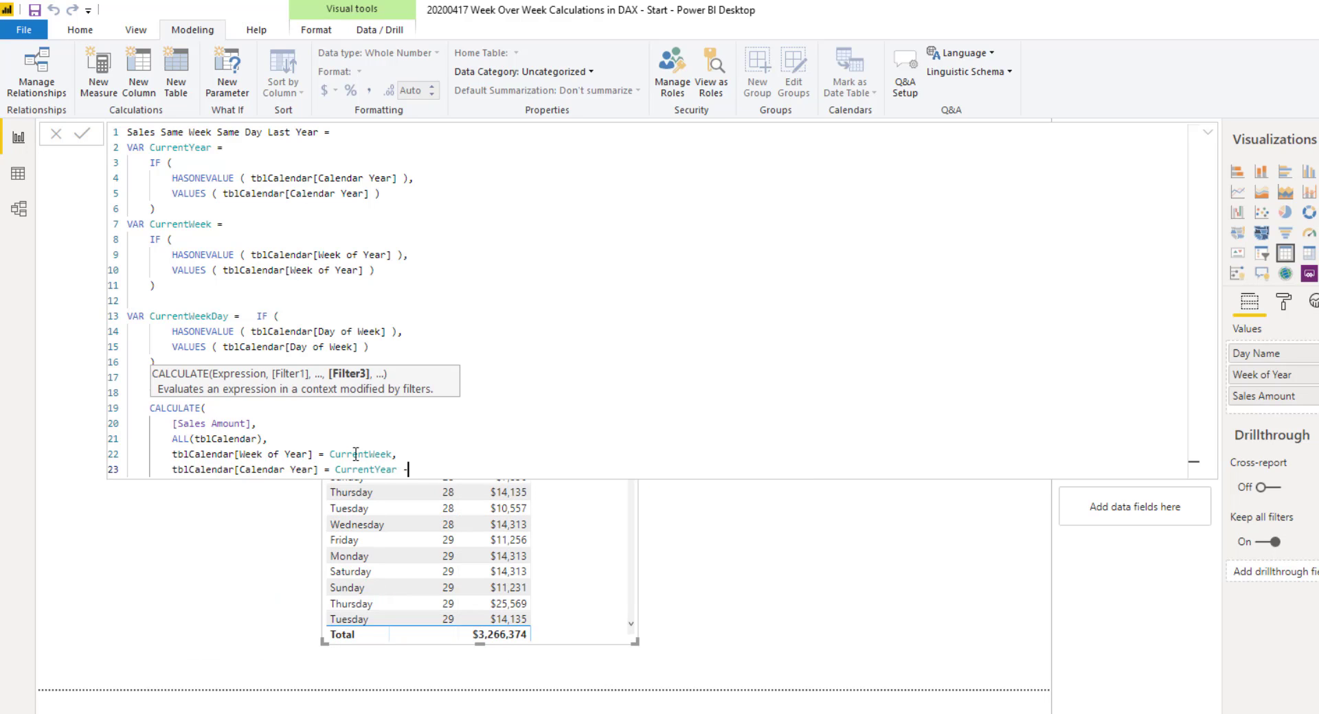
type("1 ,")
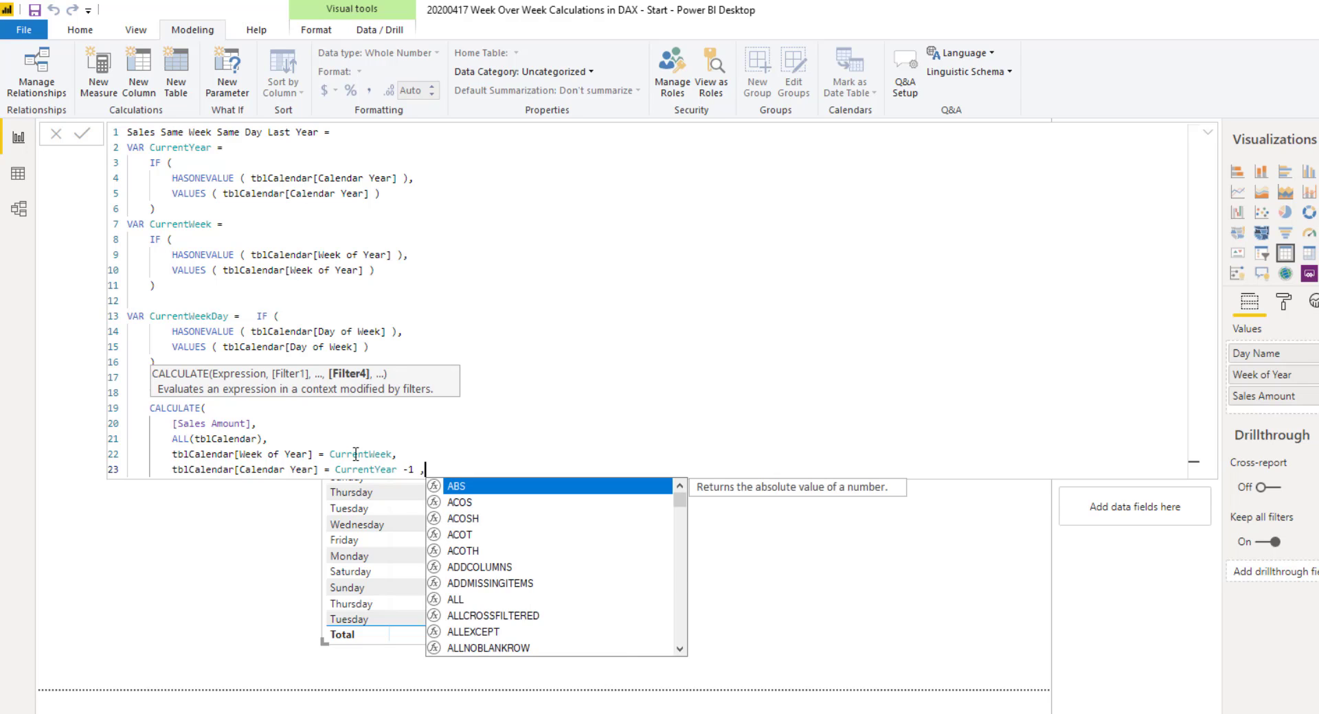
key("shift+Return")
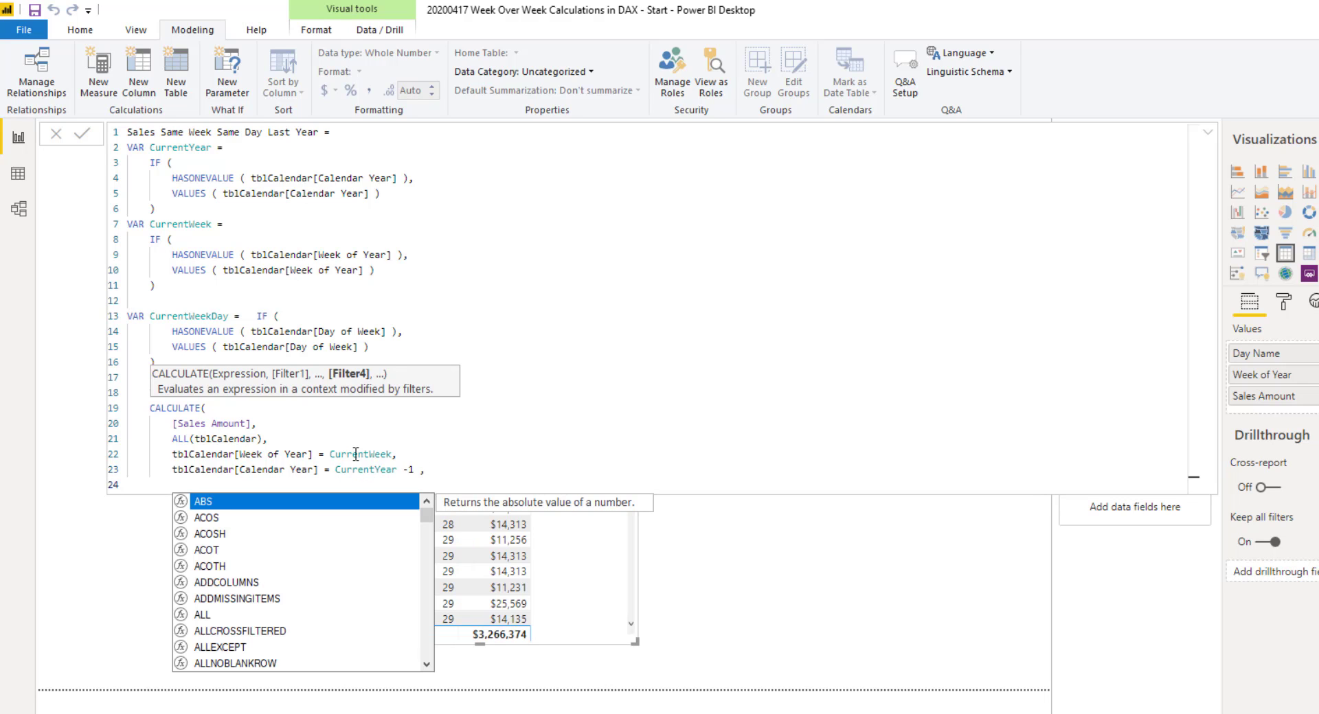
Add the CALCULATE filter tblCalendar[Day of Week] = CurrentWeekDay below the Calendar Year condition
type("day")
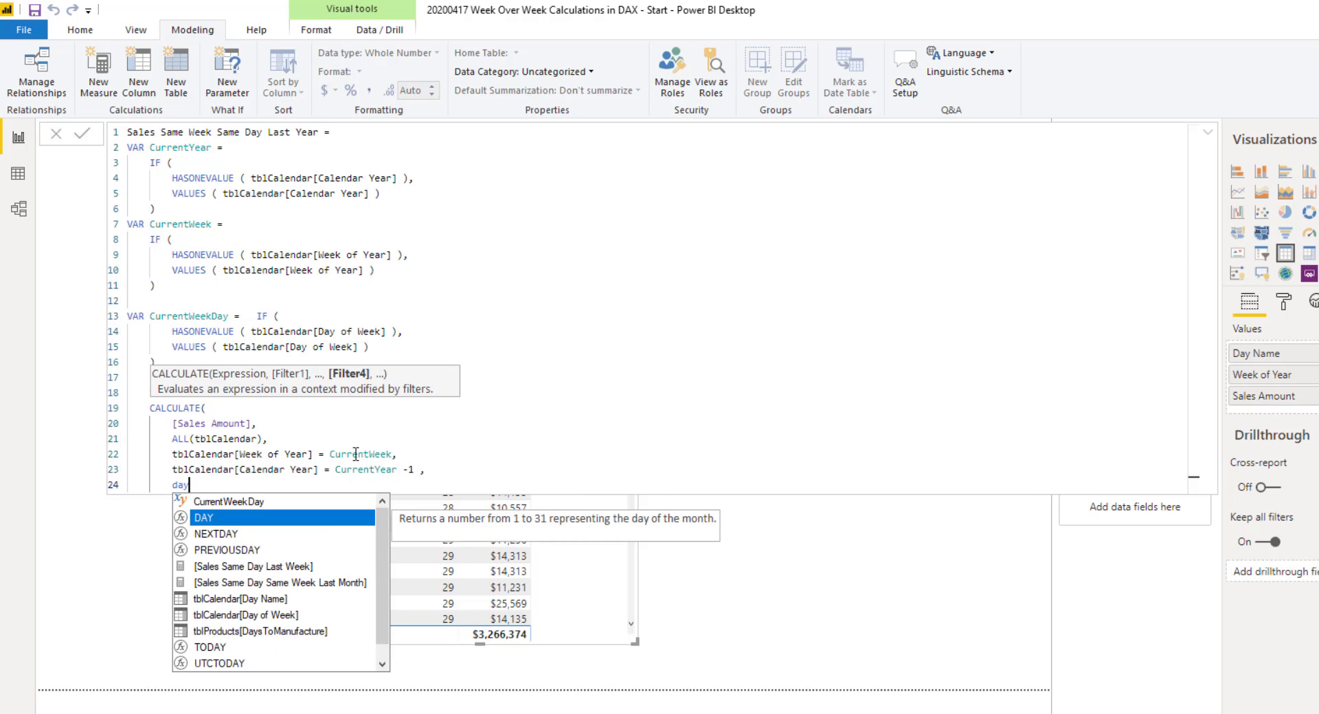
key("Down")
key("Down")
key("Down")
key("Down")
key("Down")
key("Down")
key("Tab")
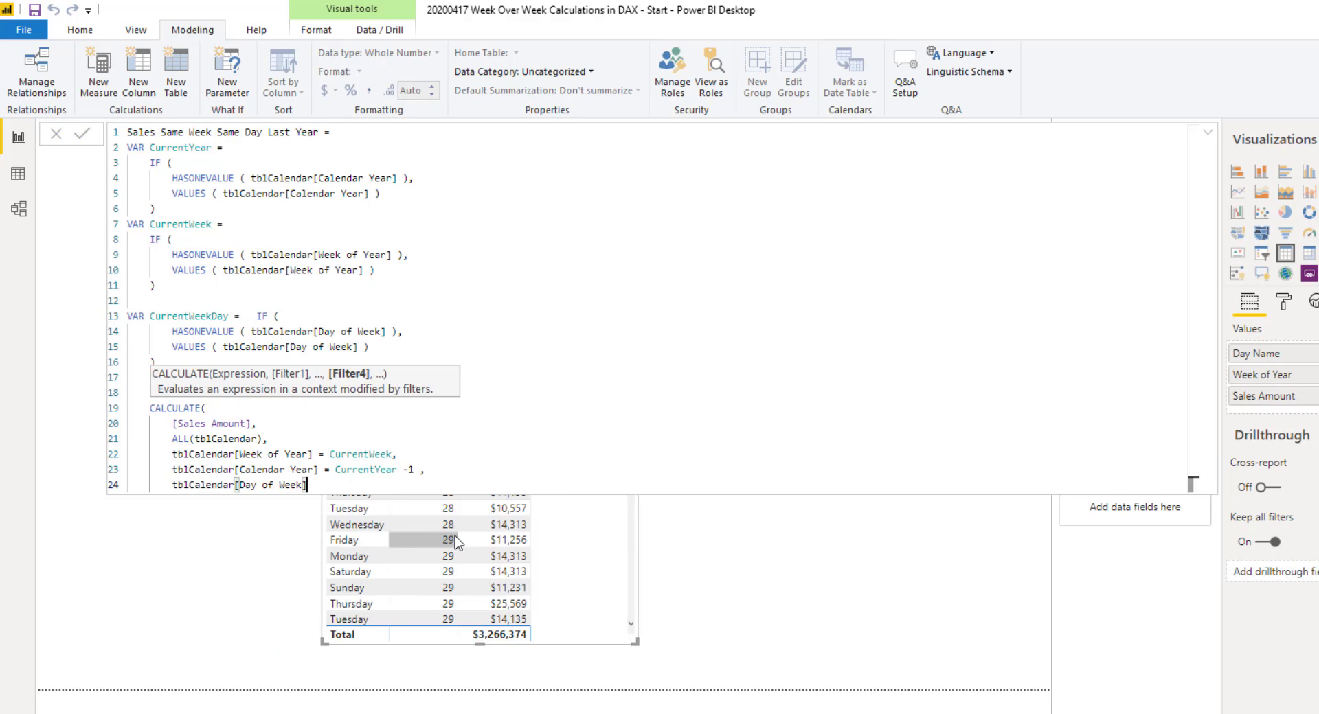
type("= curren")
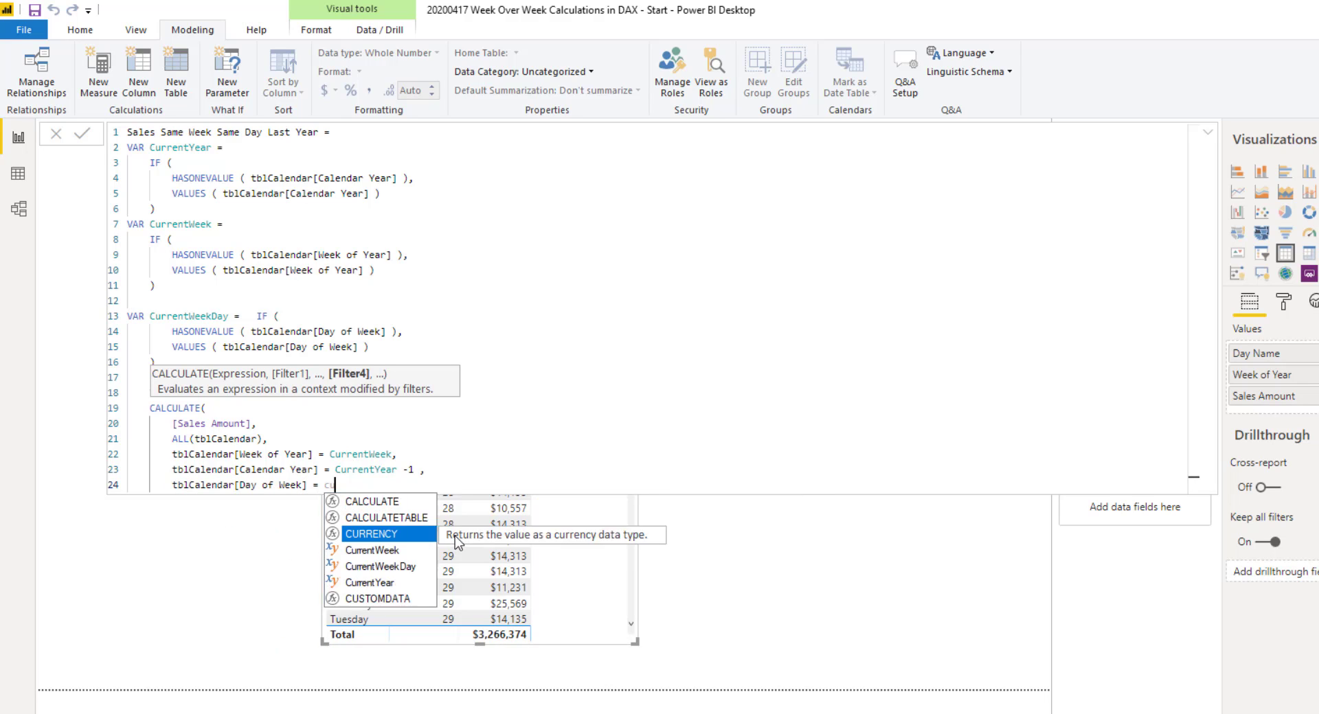
key("Down")
key("Down")
key("Tab")
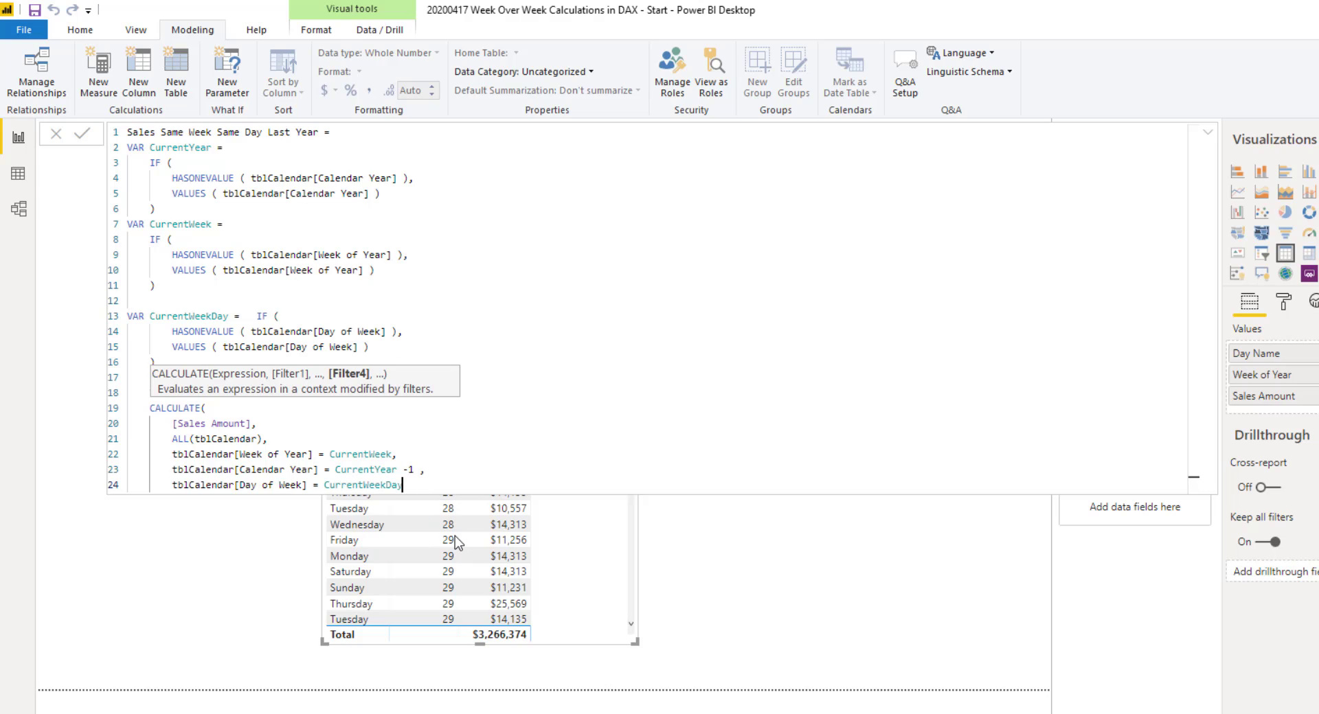
Close the CALCULATE expression, add Return Result on a new line and commit the measure
key("Return")
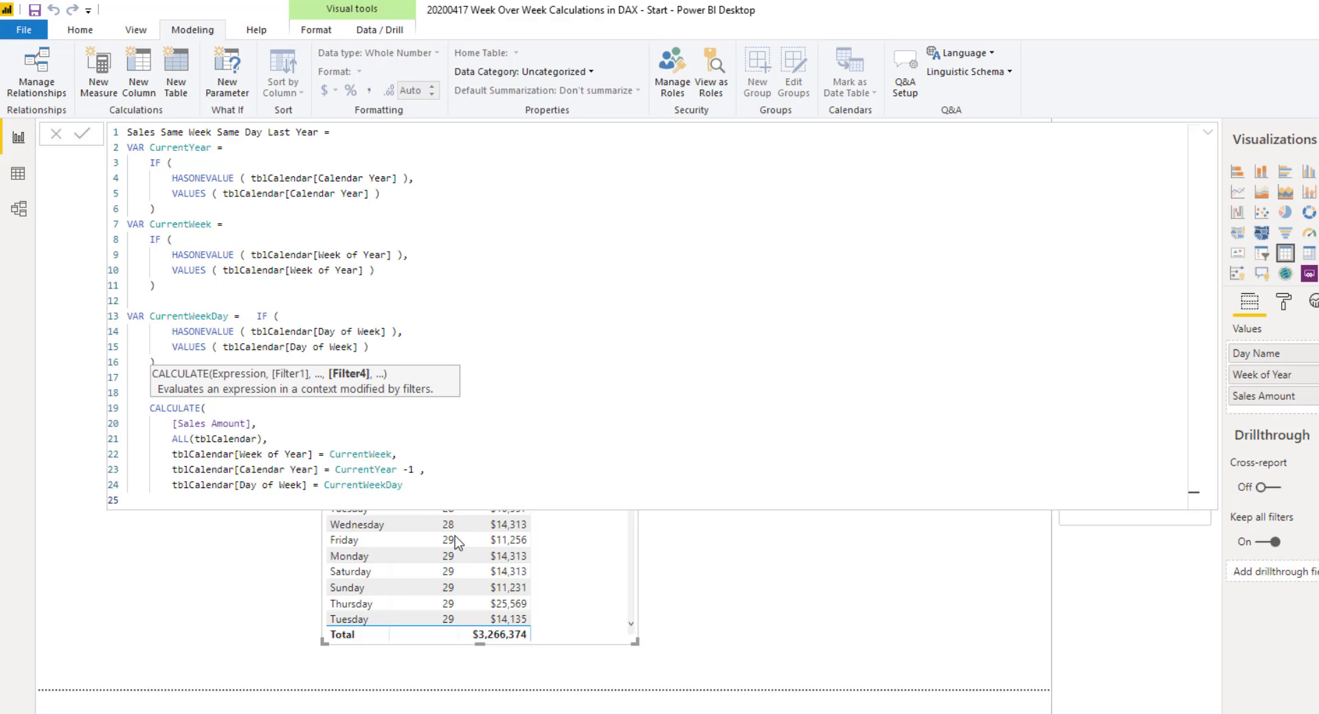
type(")")
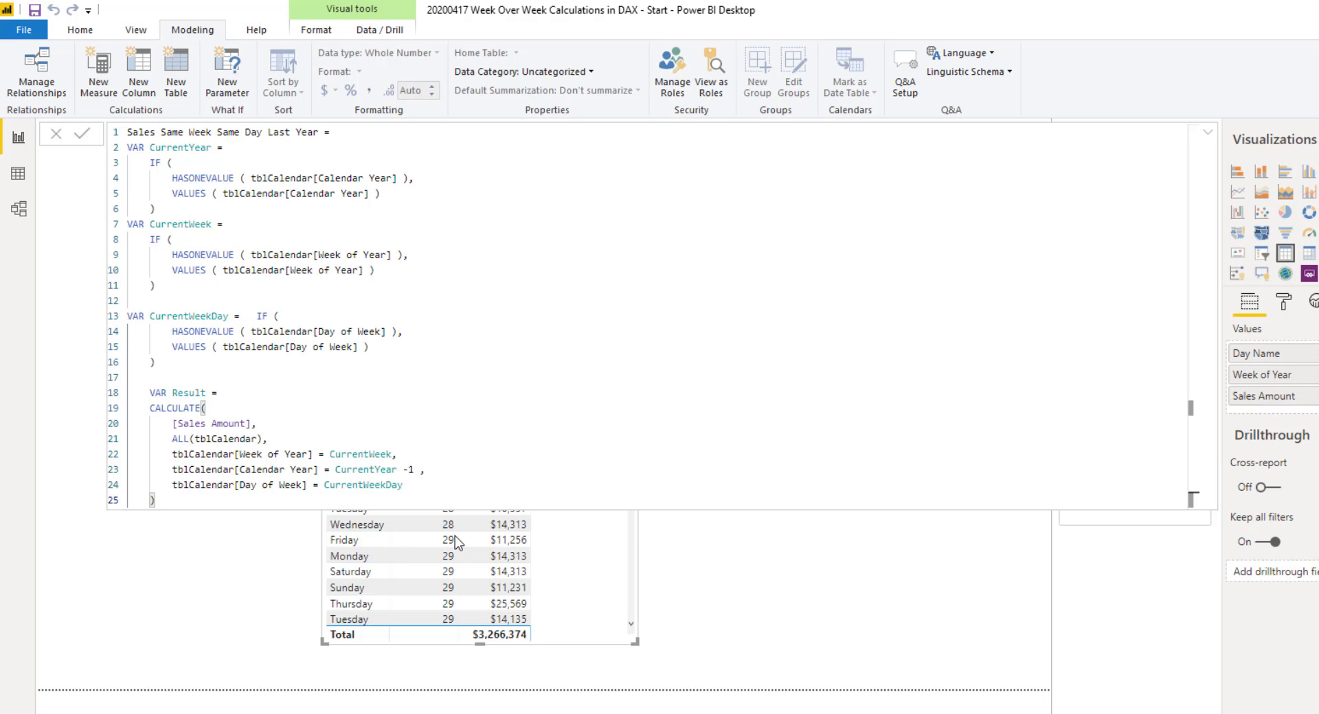
key("Return")
type("Ret")
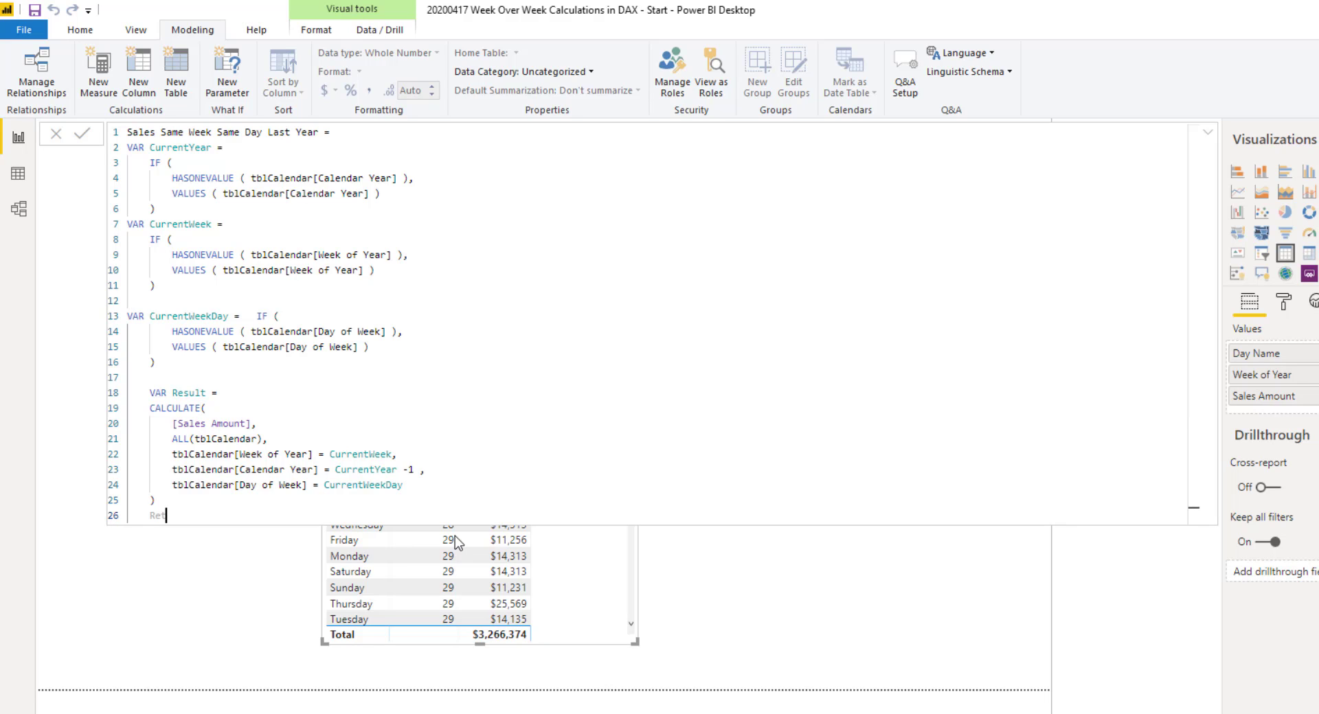
type("urn Result")
key("Return")
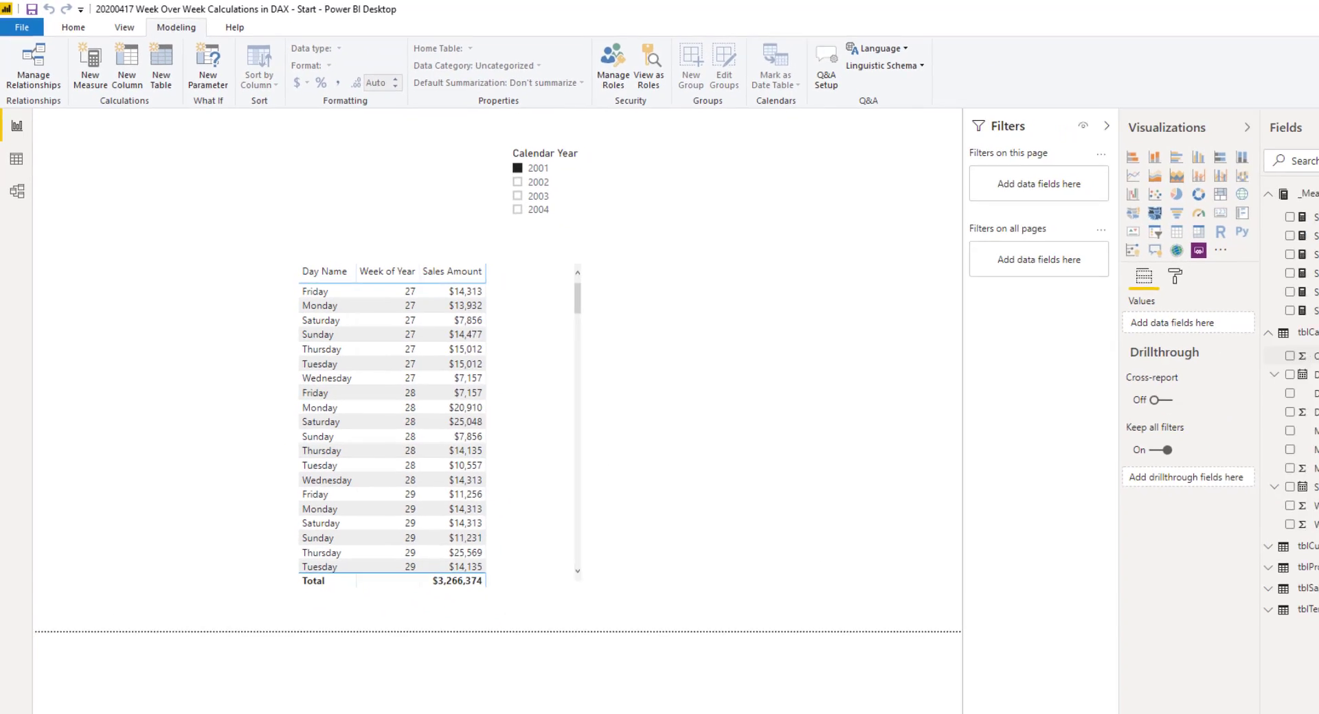
Format the Sales Same Week Same Day Last Year measure as $ English (United States) currency with 0 decimal places
left_click(1154, 272)
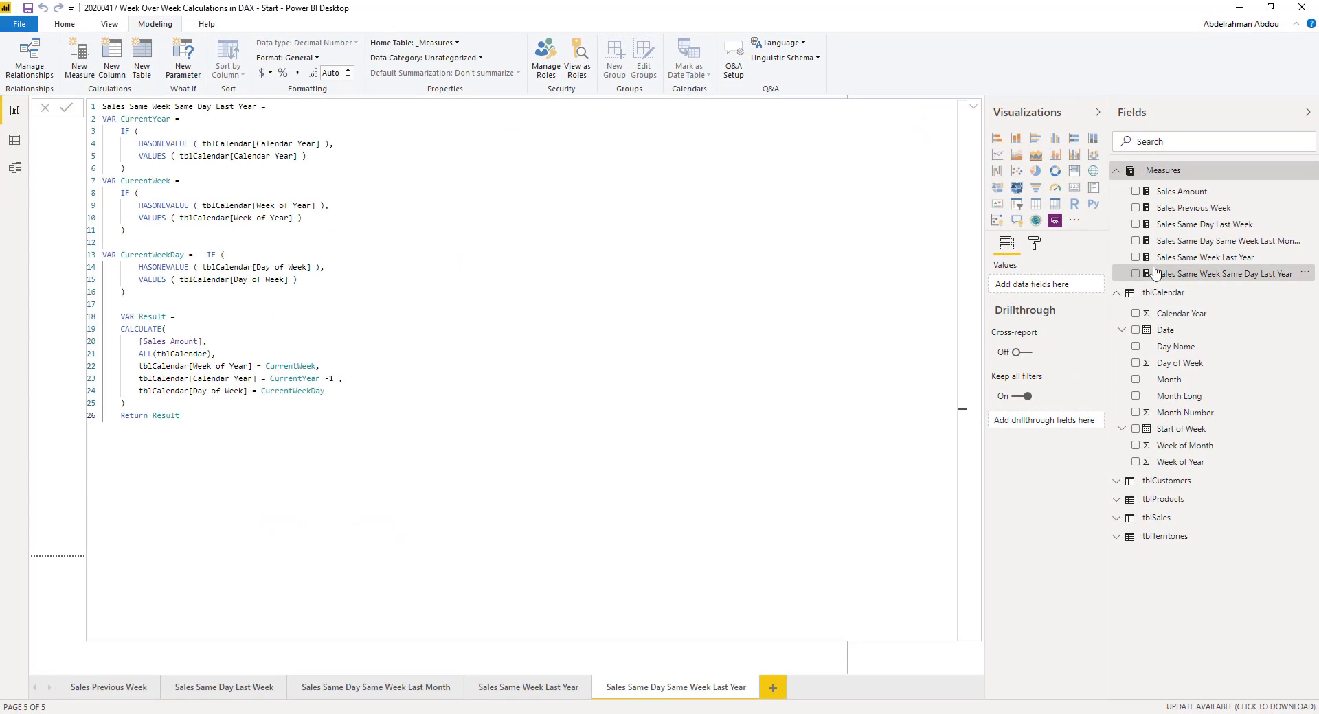
left_click(270, 72)
left_click(345, 187)
left_click(331, 72)
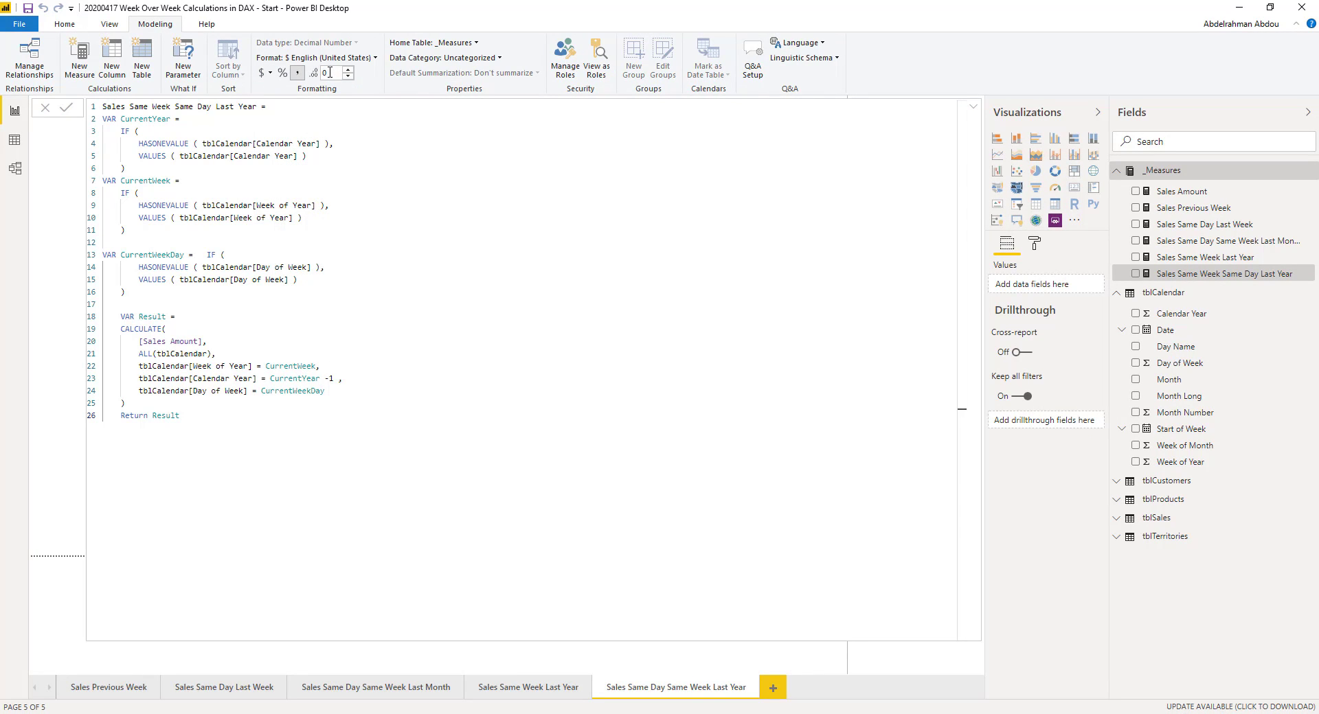
type("0")
Collapse the formula editor, add Sales Same Week Same Day Last Year to the table visual and widen the table to fit it
left_click(974, 109)
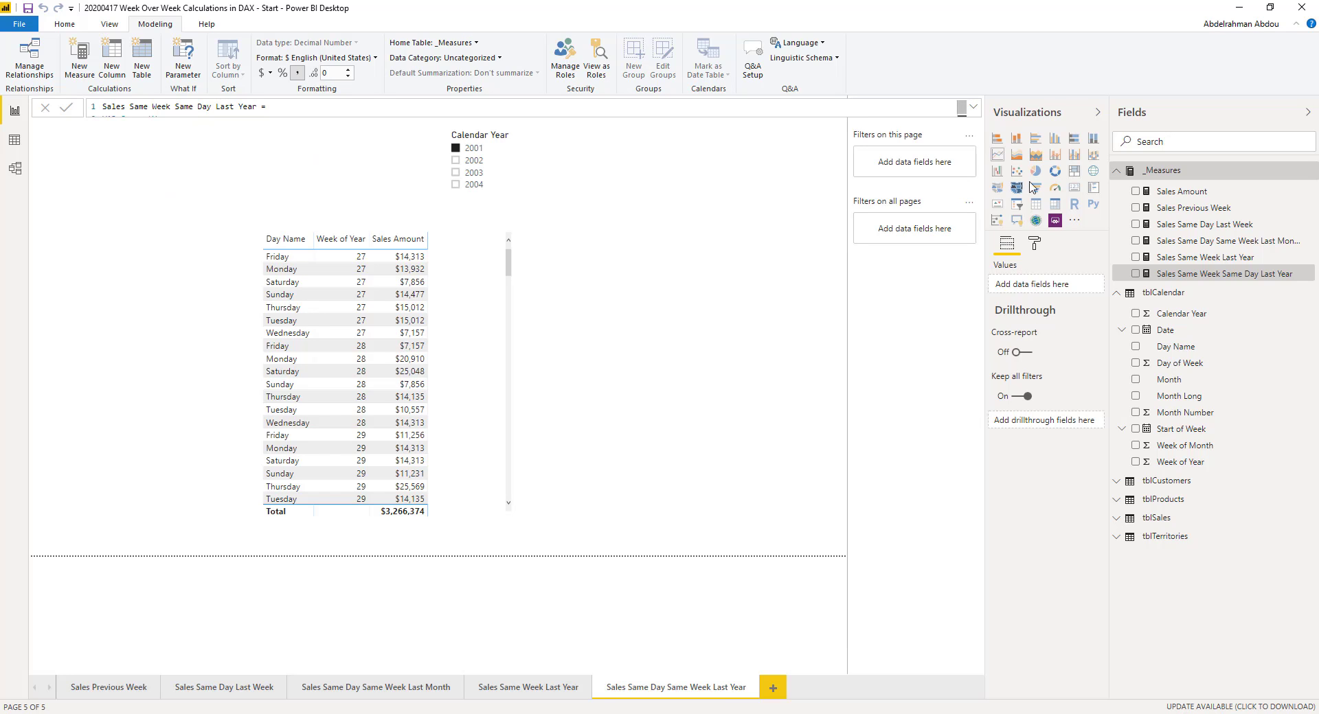
left_click_drag(1191, 276, 473, 323)
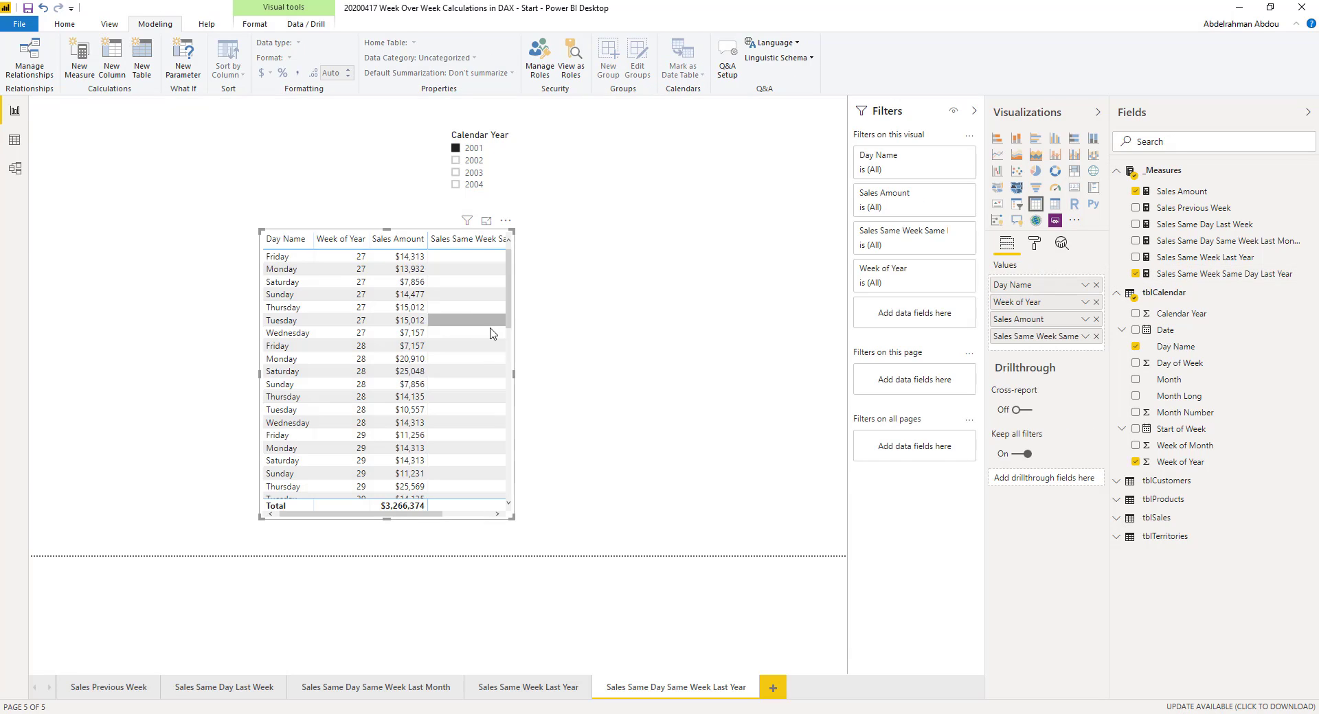
left_click_drag(513, 519, 692, 538)
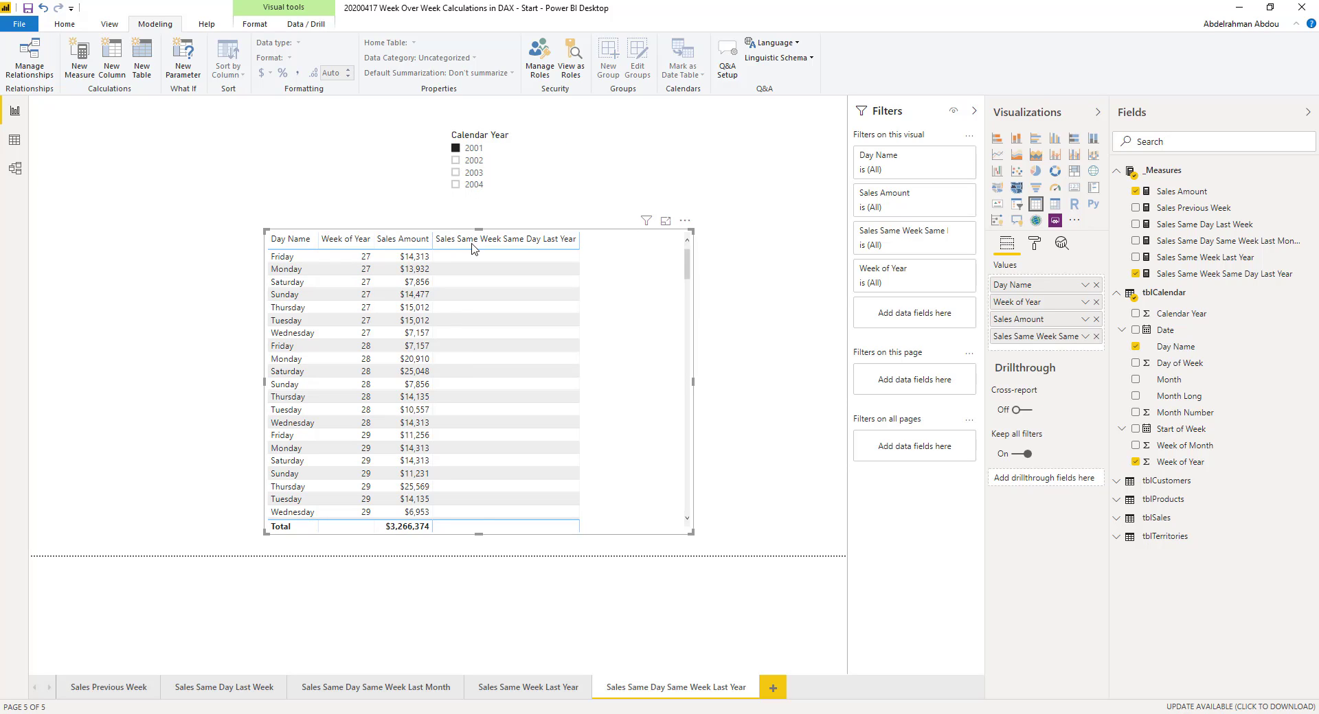
Filter Calendar Year to 2002 and examine the last-year values in the table around week 27
left_click(494, 162)
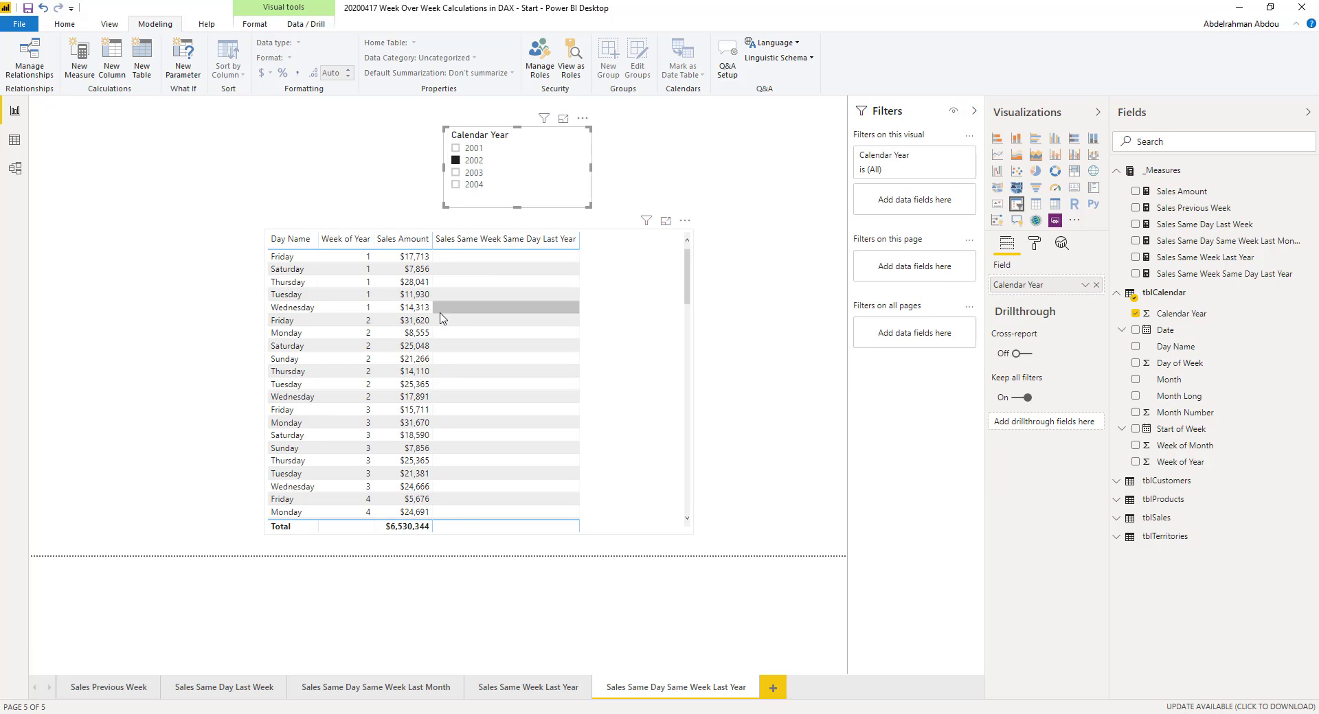
scroll(461, 304, "down", 10)
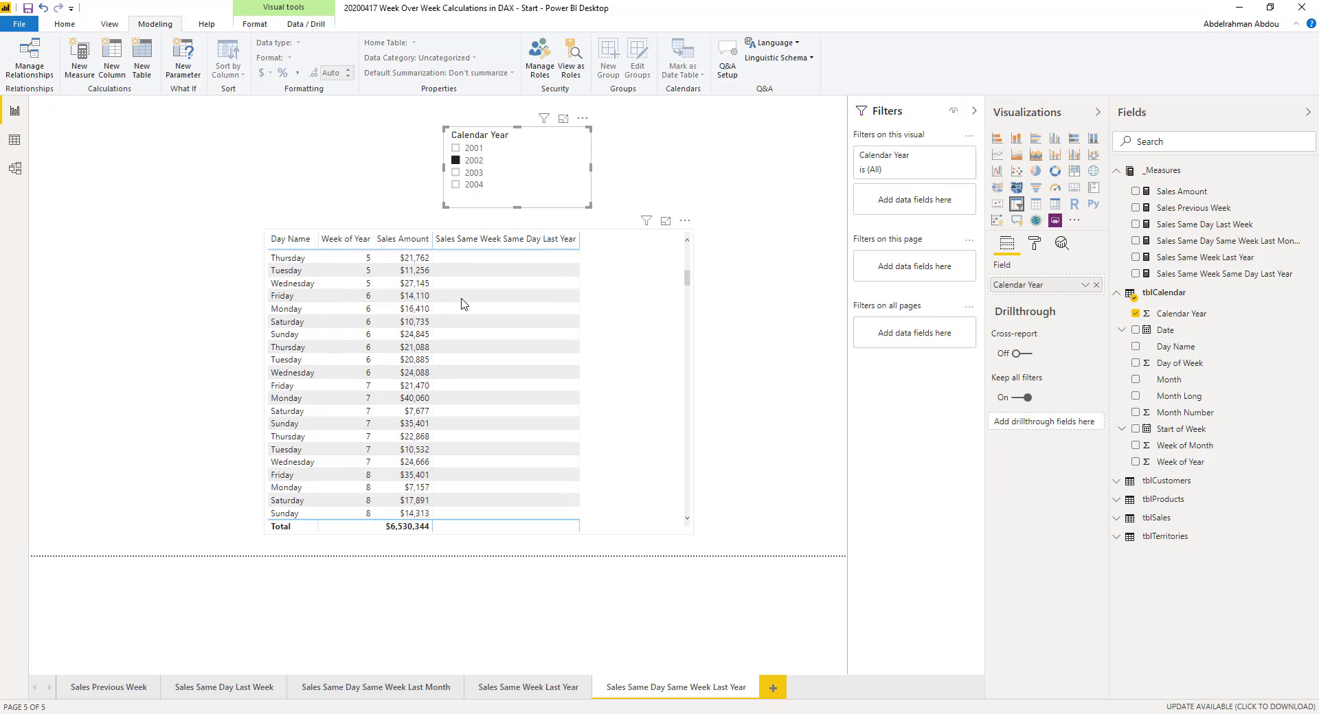
scroll(465, 304, "down", 20)
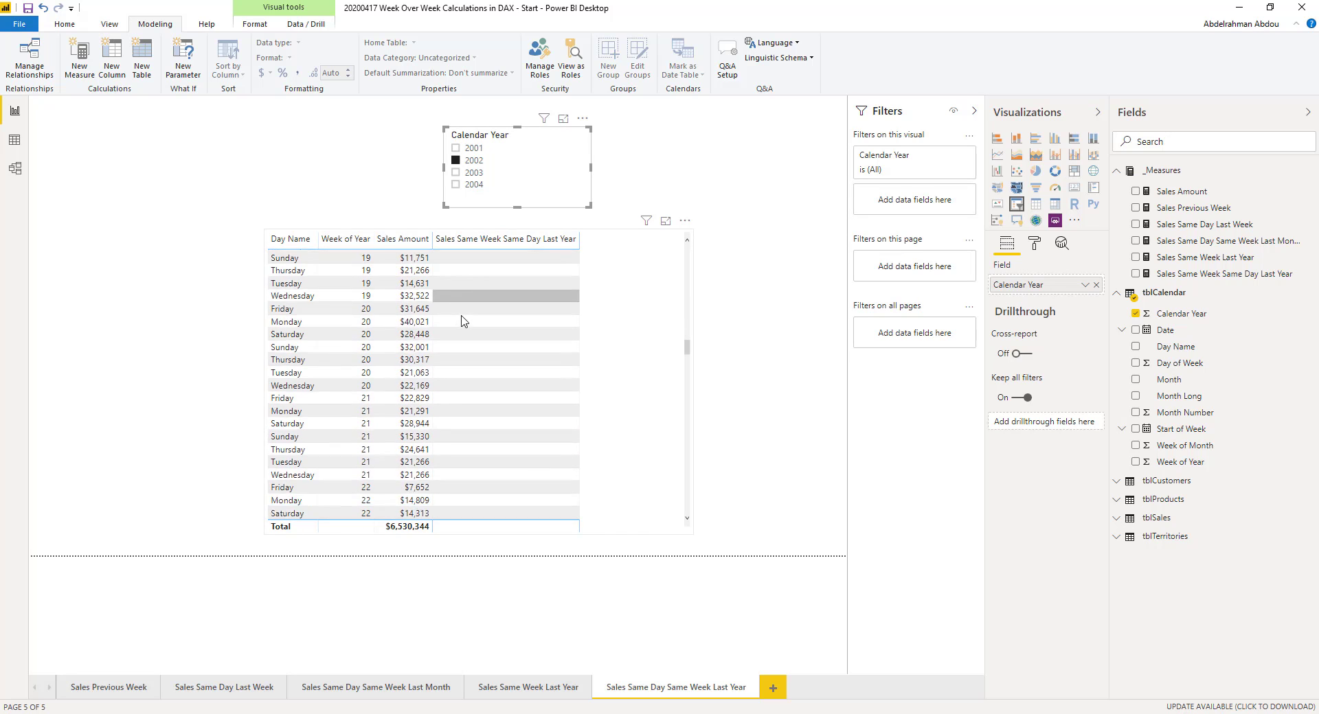
scroll(462, 320, "down", 10)
scroll(493, 371, "down", 3)
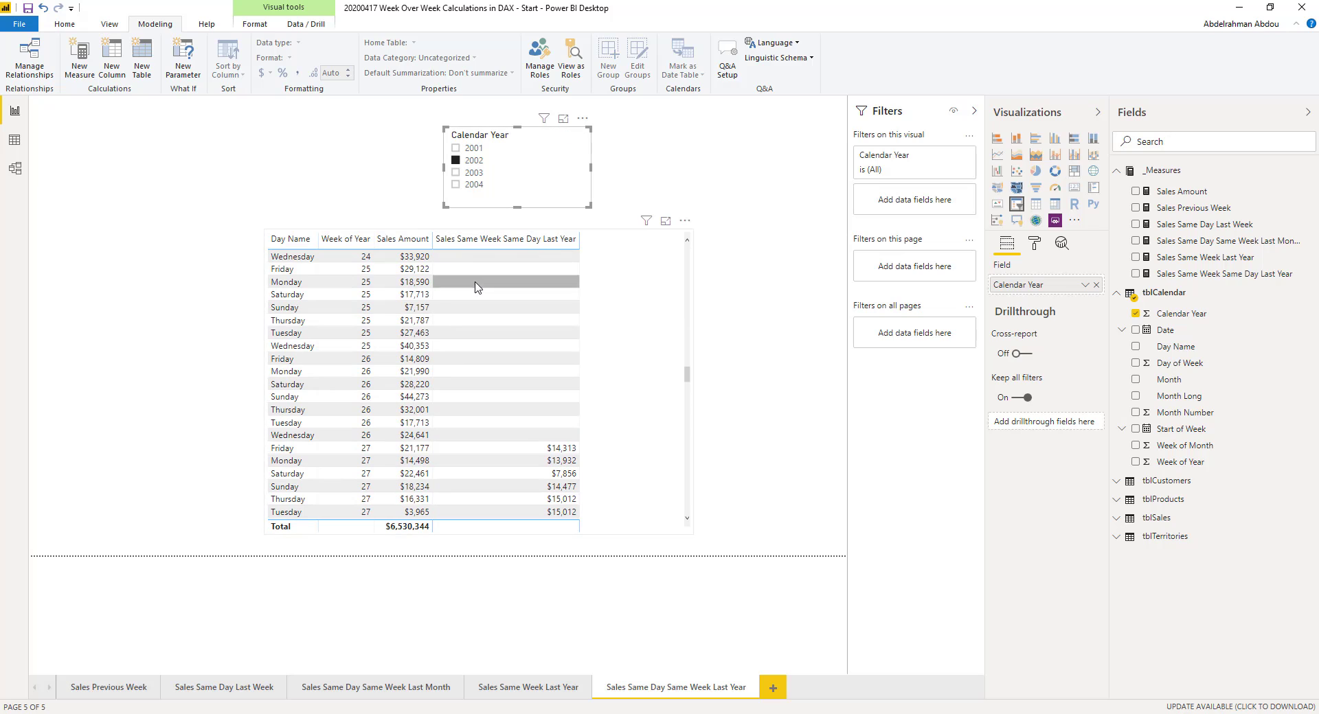
scroll(417, 391, "down", 2)
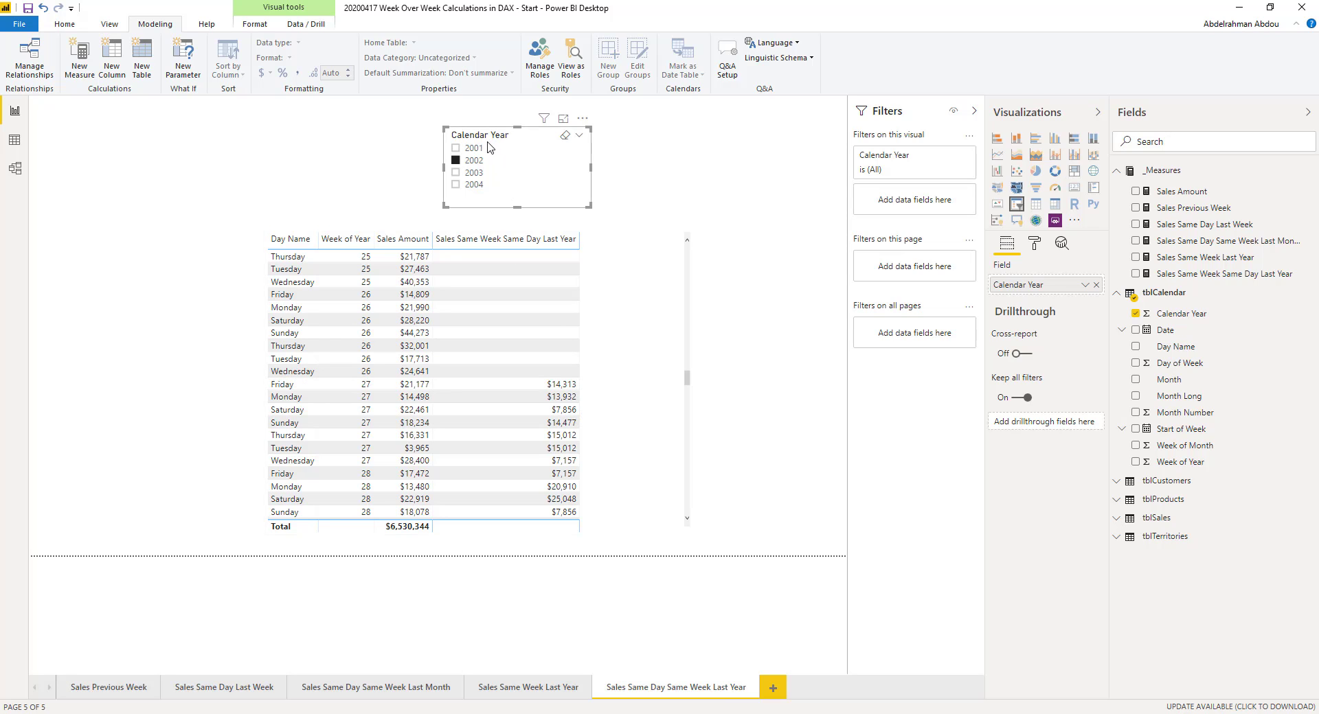
Switch Calendar Year to 2001 and back to 2002 to compare week 27 daily Sales Amount with the last-year column
left_click(455, 148)
scroll(390, 326, "down", 2)
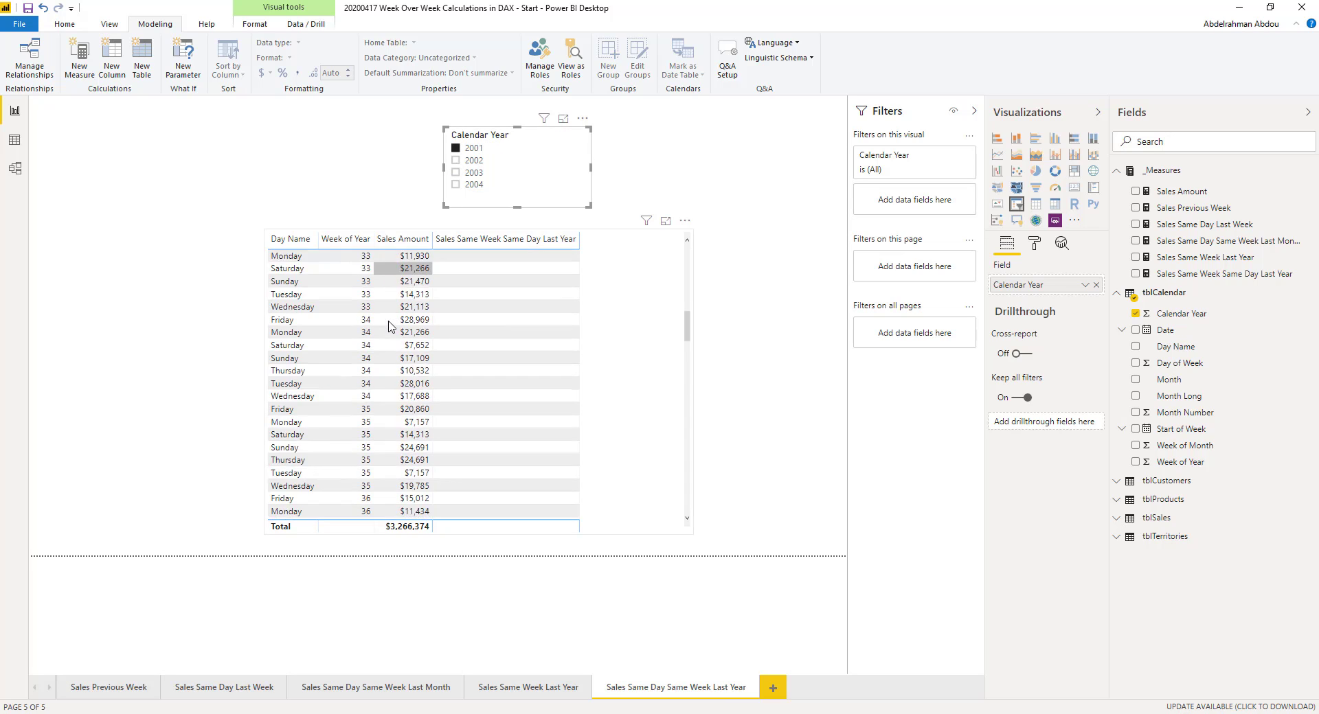
scroll(389, 326, "up", 10)
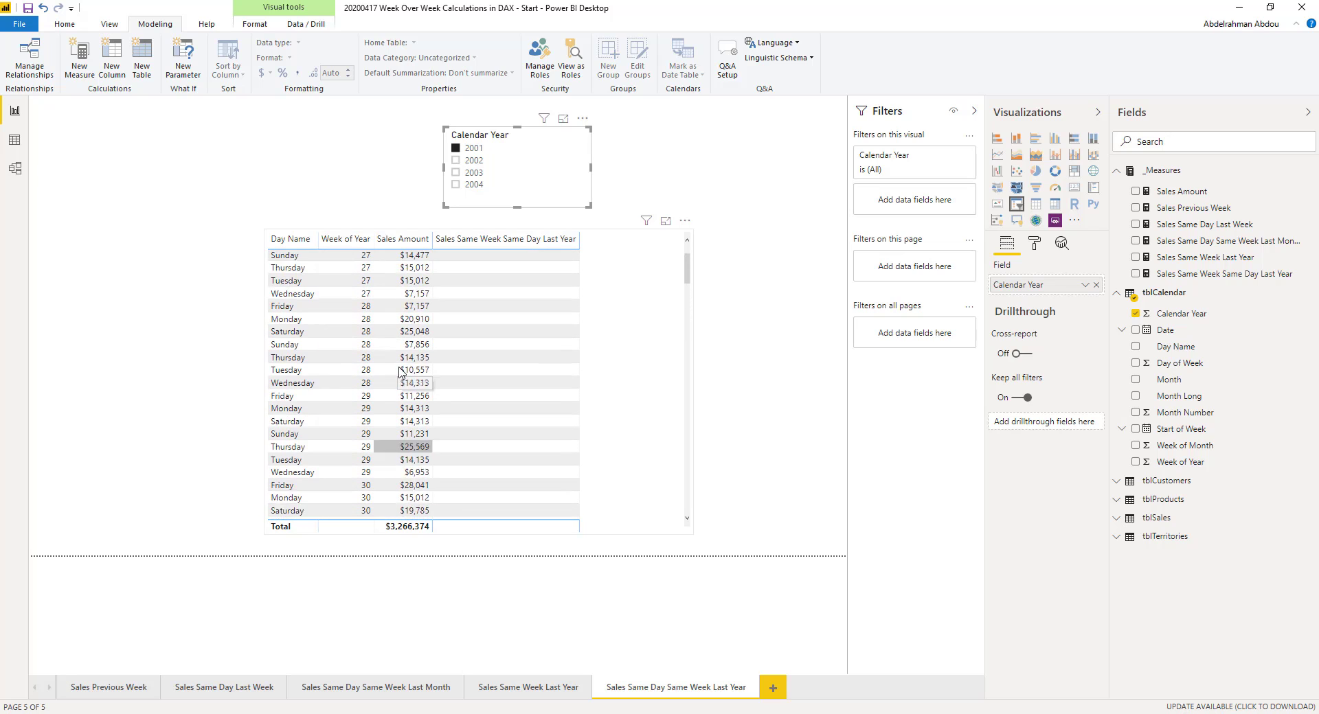
scroll(402, 371, "up", 1)
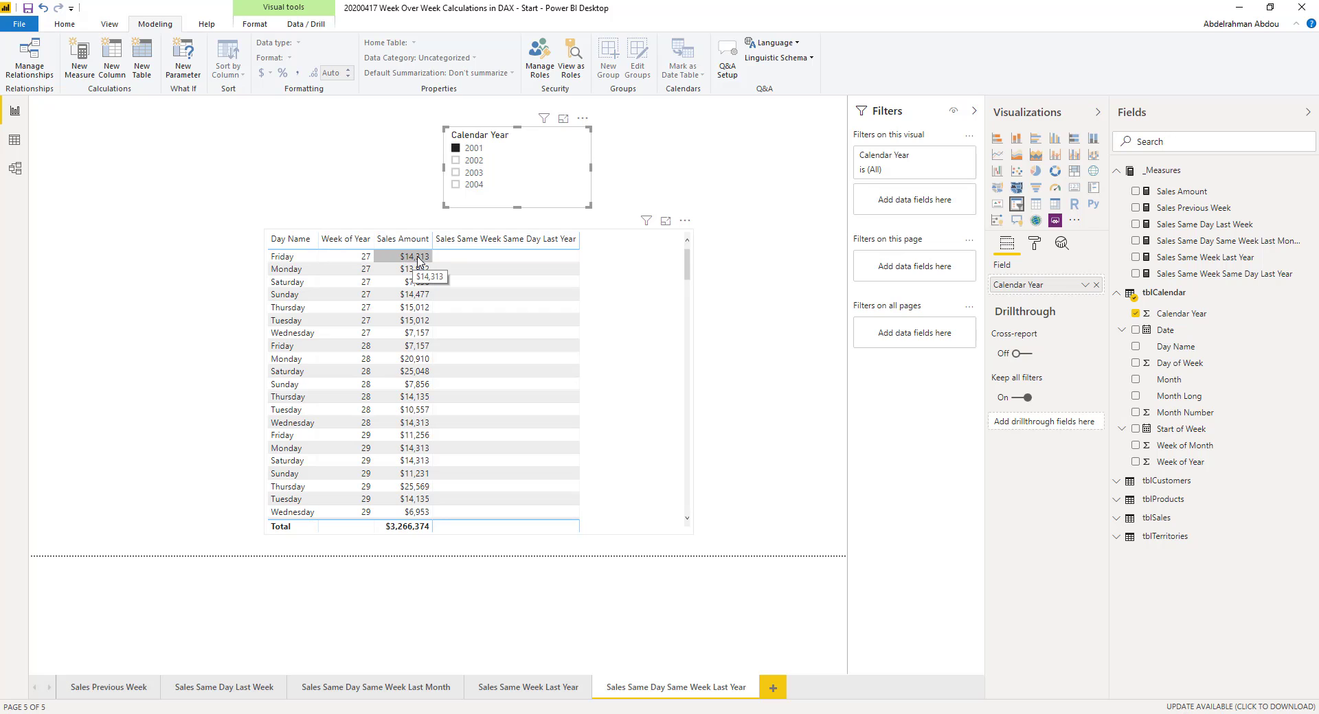
left_click(474, 161)
scroll(434, 374, "down", 15)
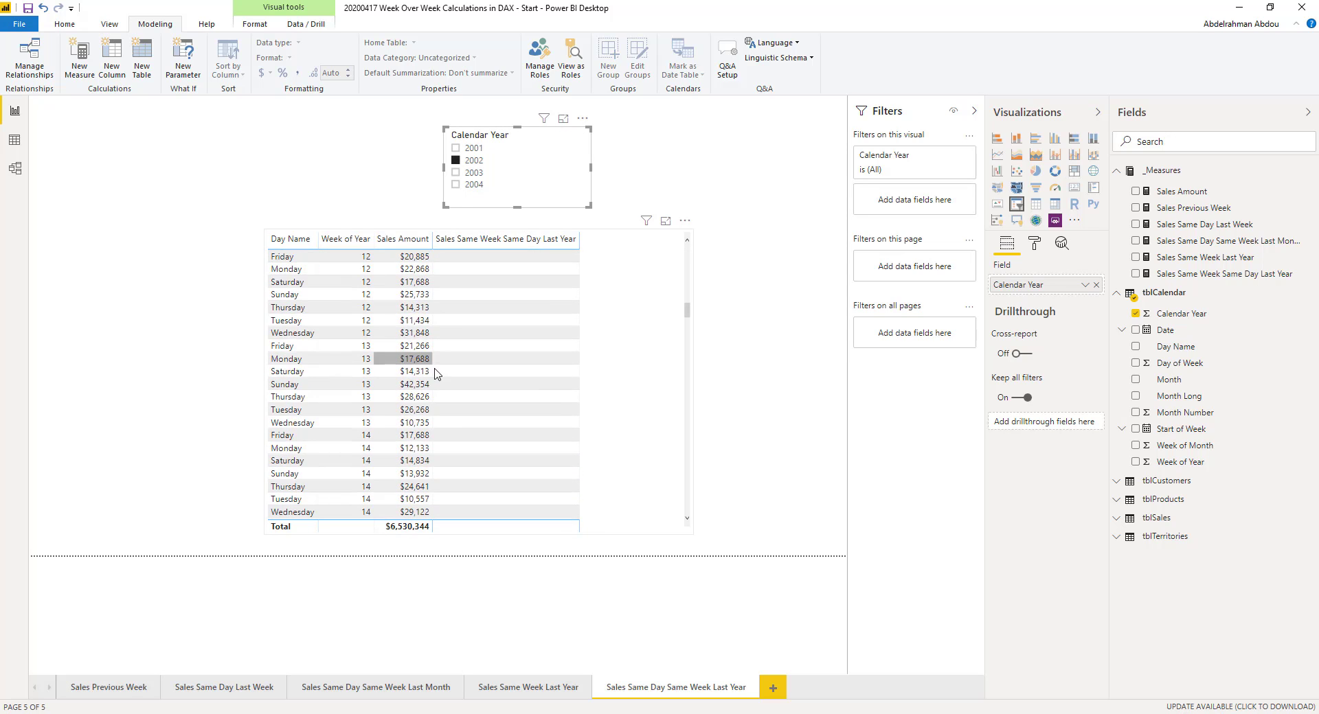
scroll(434, 375, "down", 19)
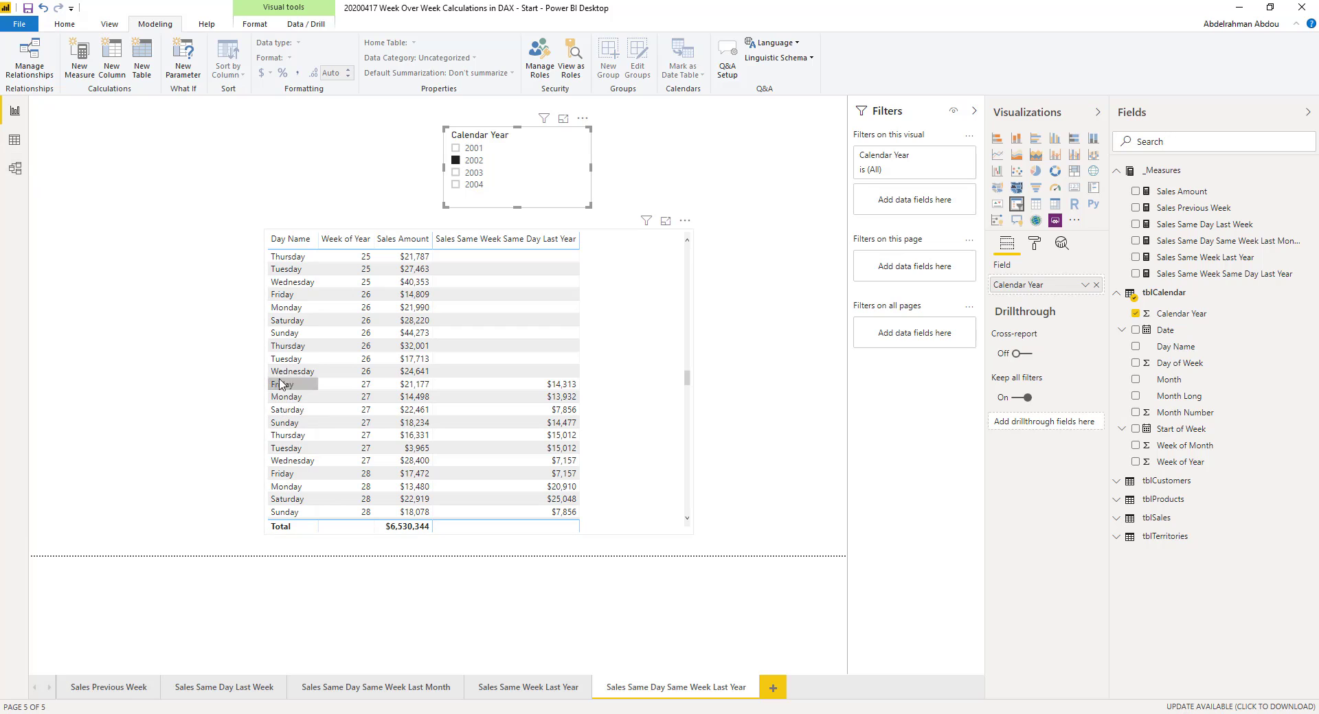
Sort the Day Name column of tblCalendar by Day of Week in the data view, then return to the report
left_click(14, 140)
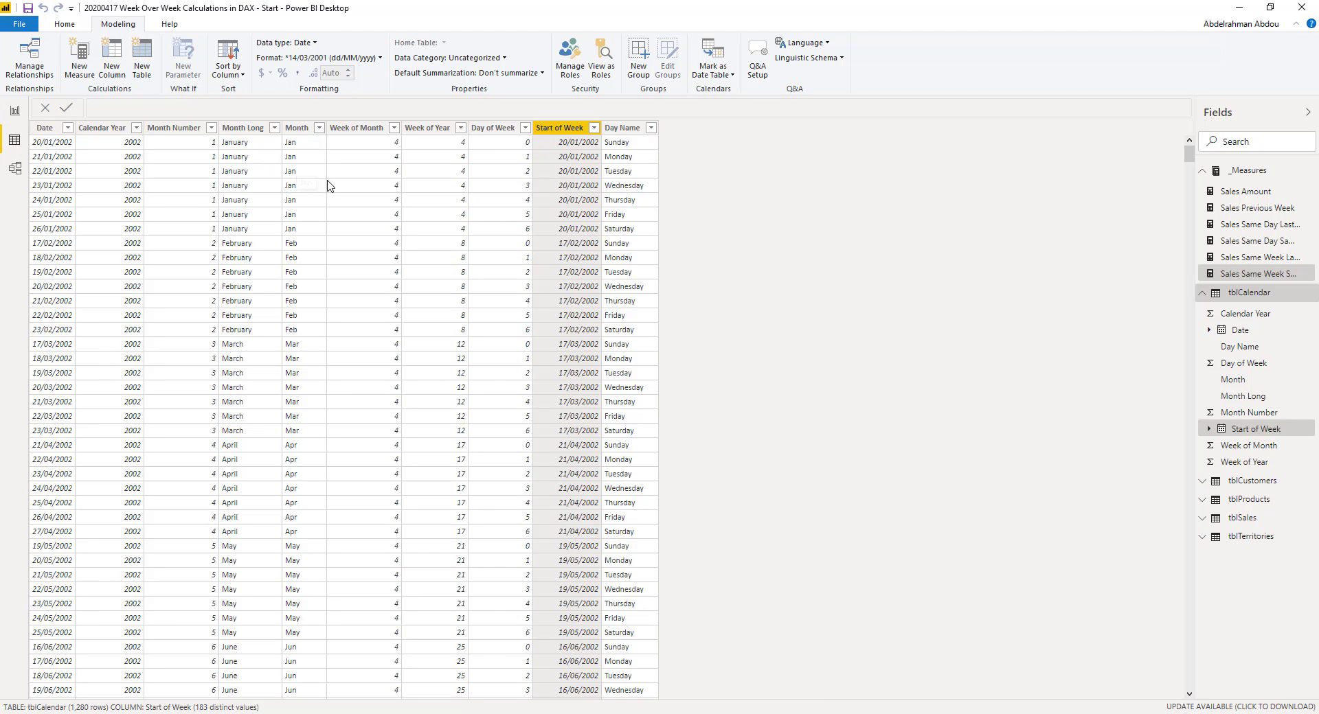
left_click(620, 130)
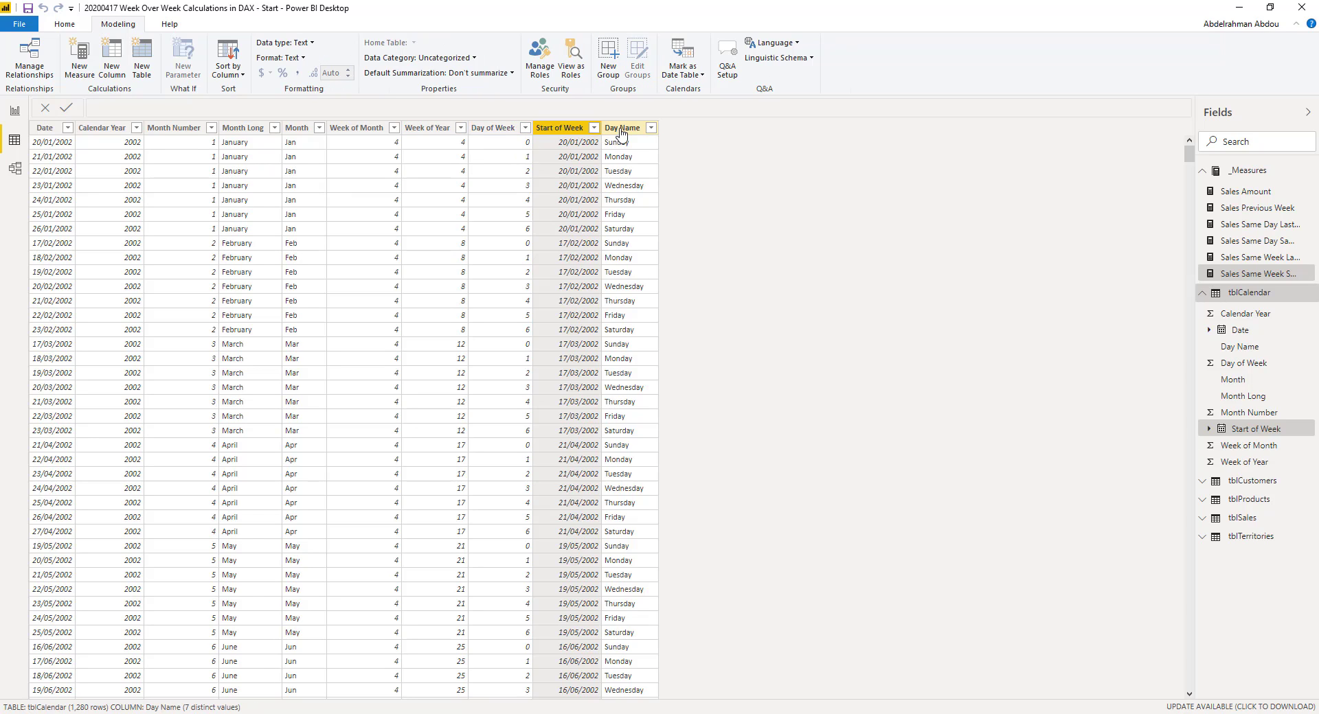
left_click(235, 78)
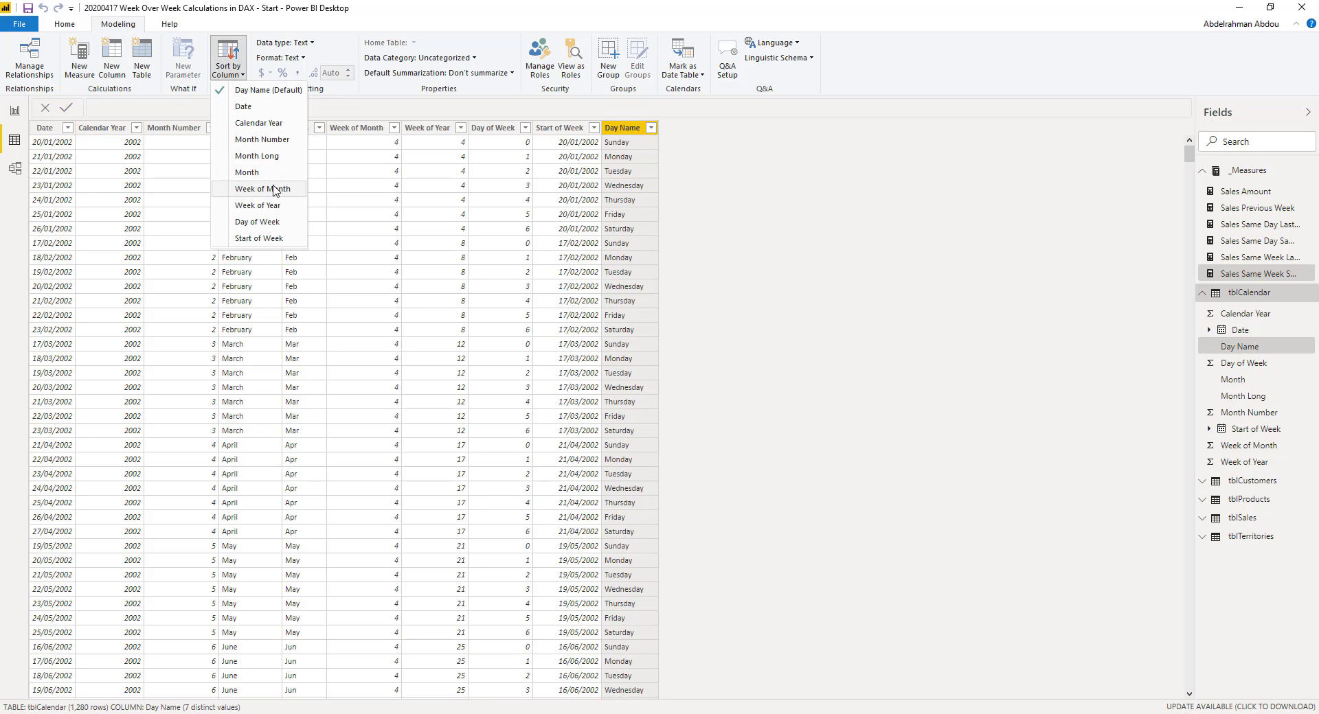
left_click(281, 226)
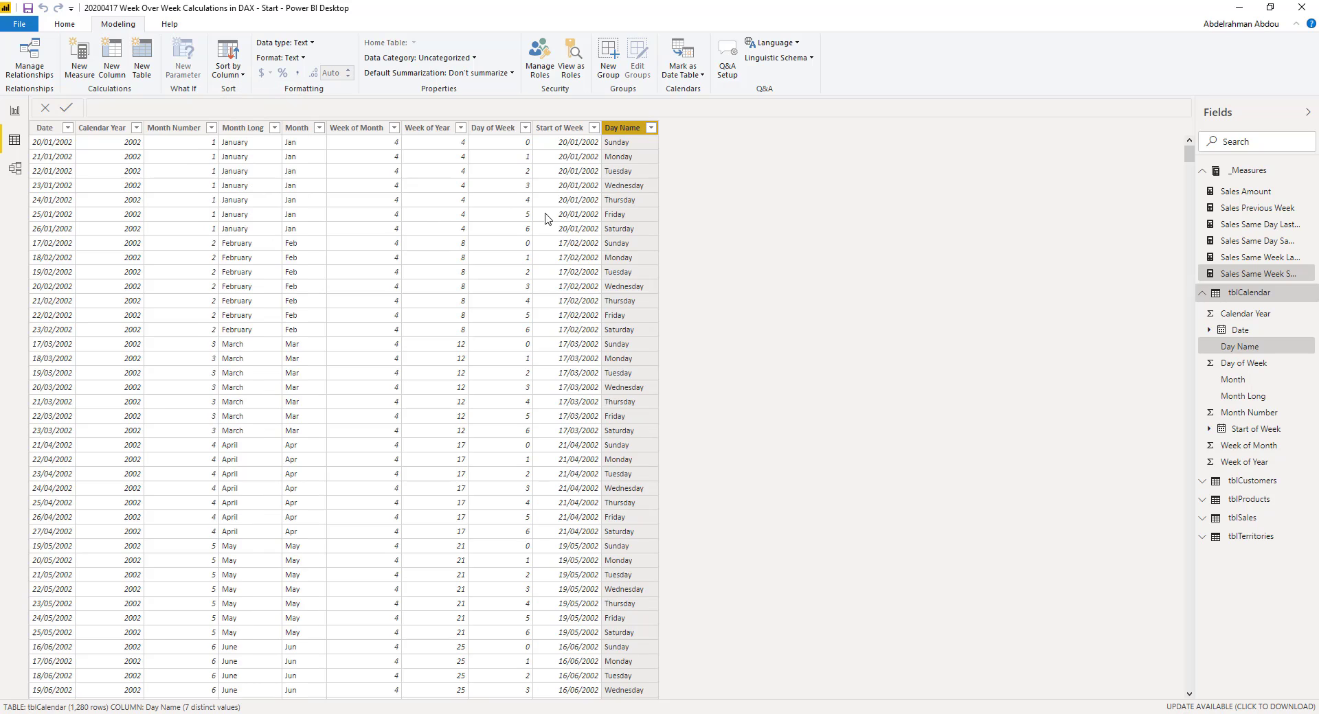
left_click(15, 111)
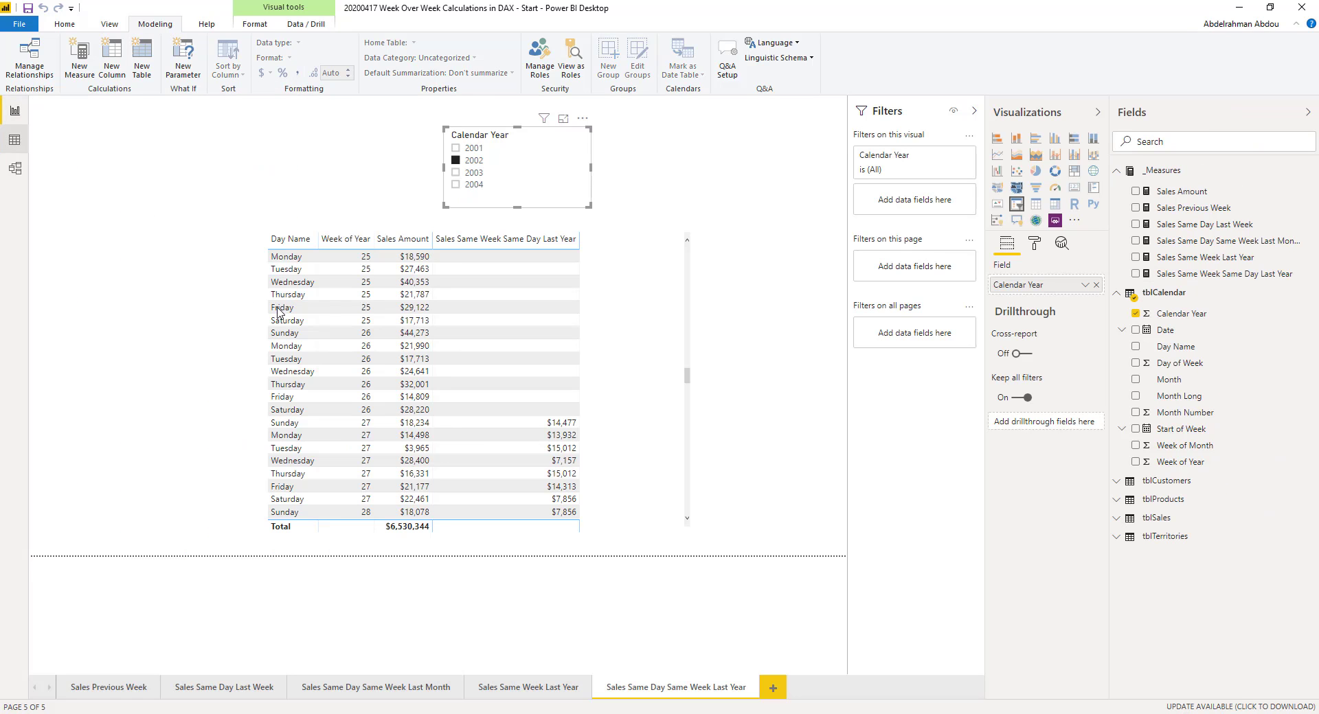
Recheck the sorted table by comparing 2002's same-week, same-day last-year values with 2001's Sales Amount for weeks 27 and 28
scroll(347, 385, "down", 5)
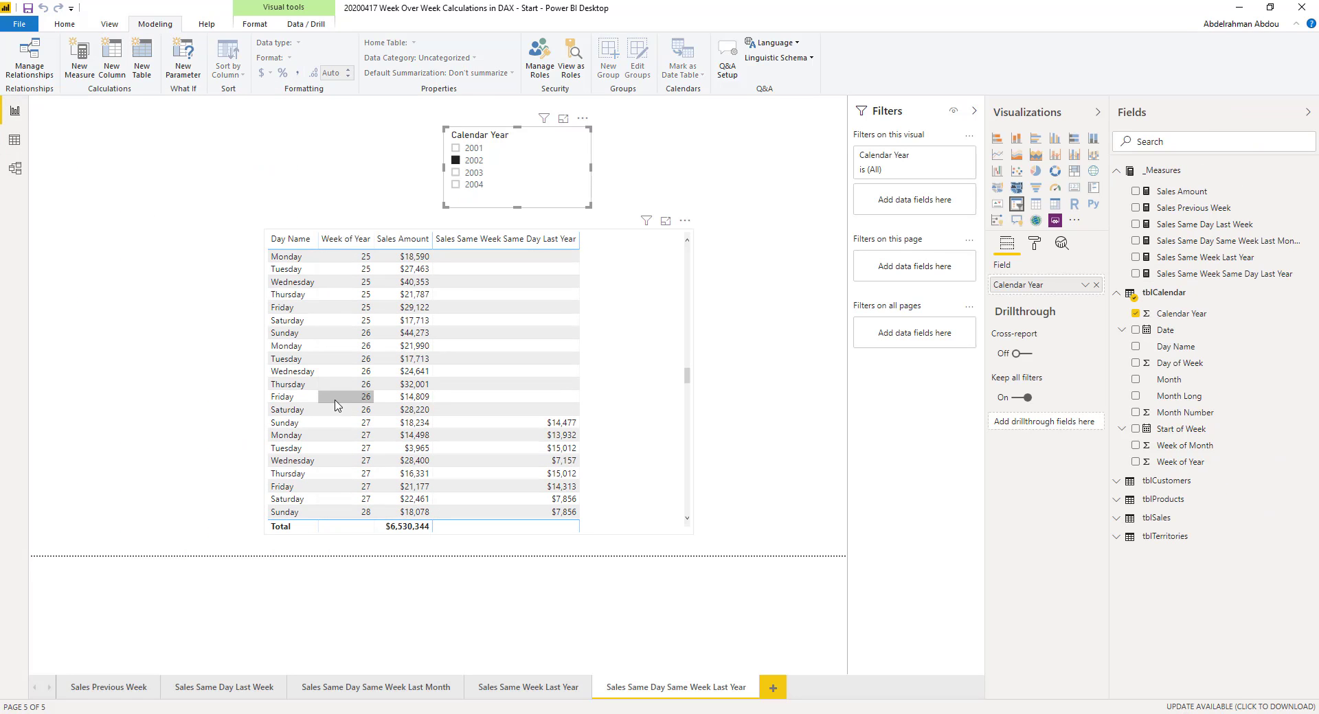
scroll(388, 412, "down", 1)
scroll(395, 415, "down", 1)
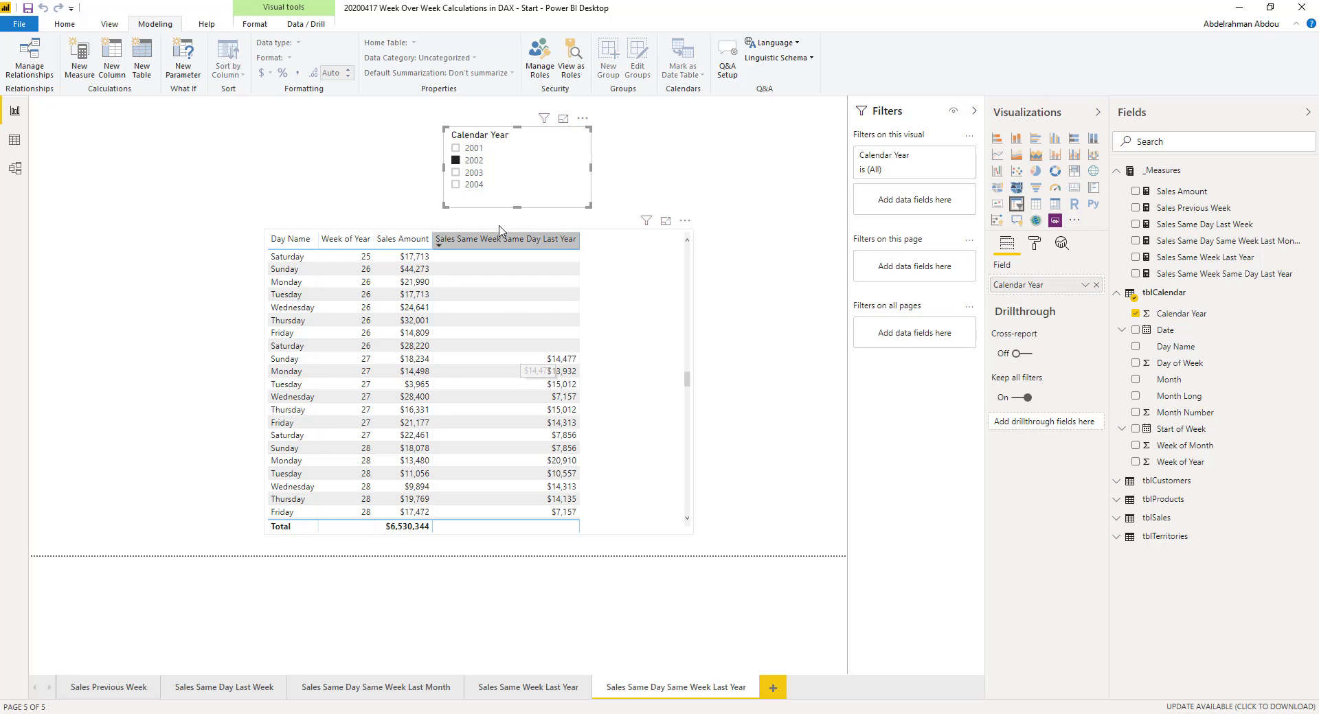
left_click(473, 149)
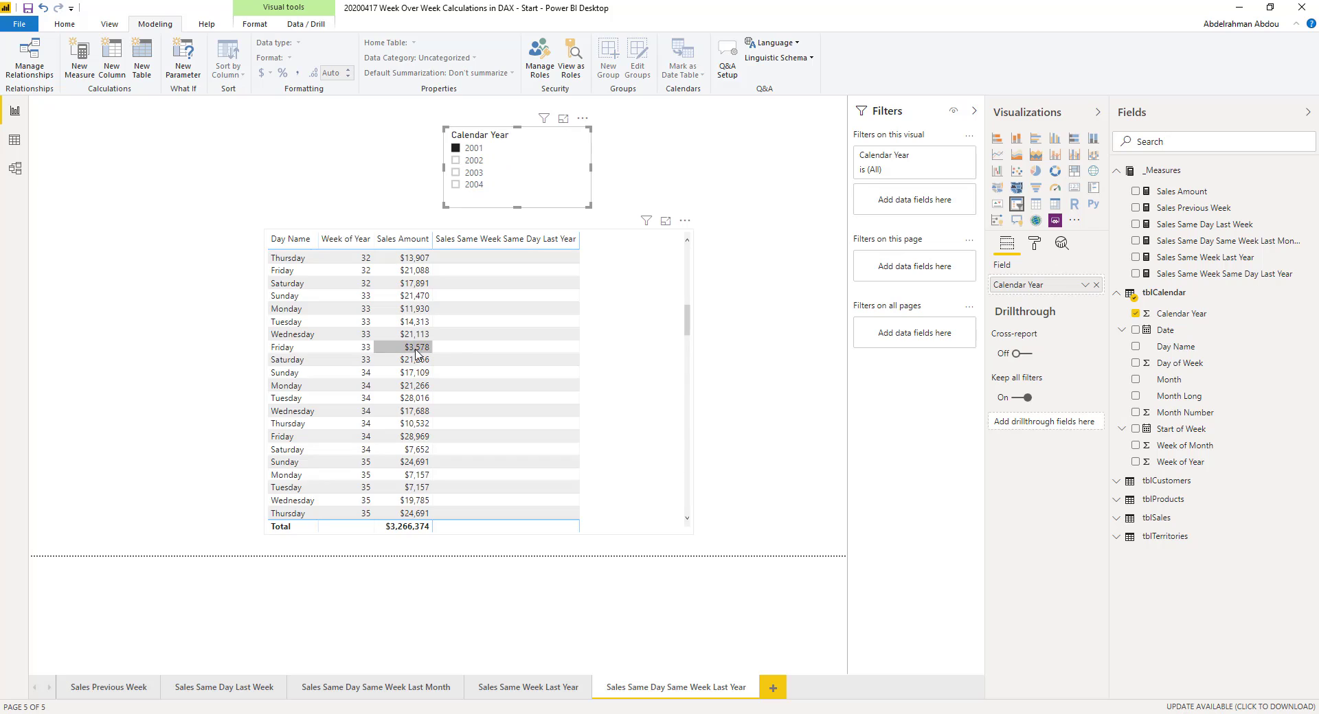
scroll(461, 345, "up", 10)
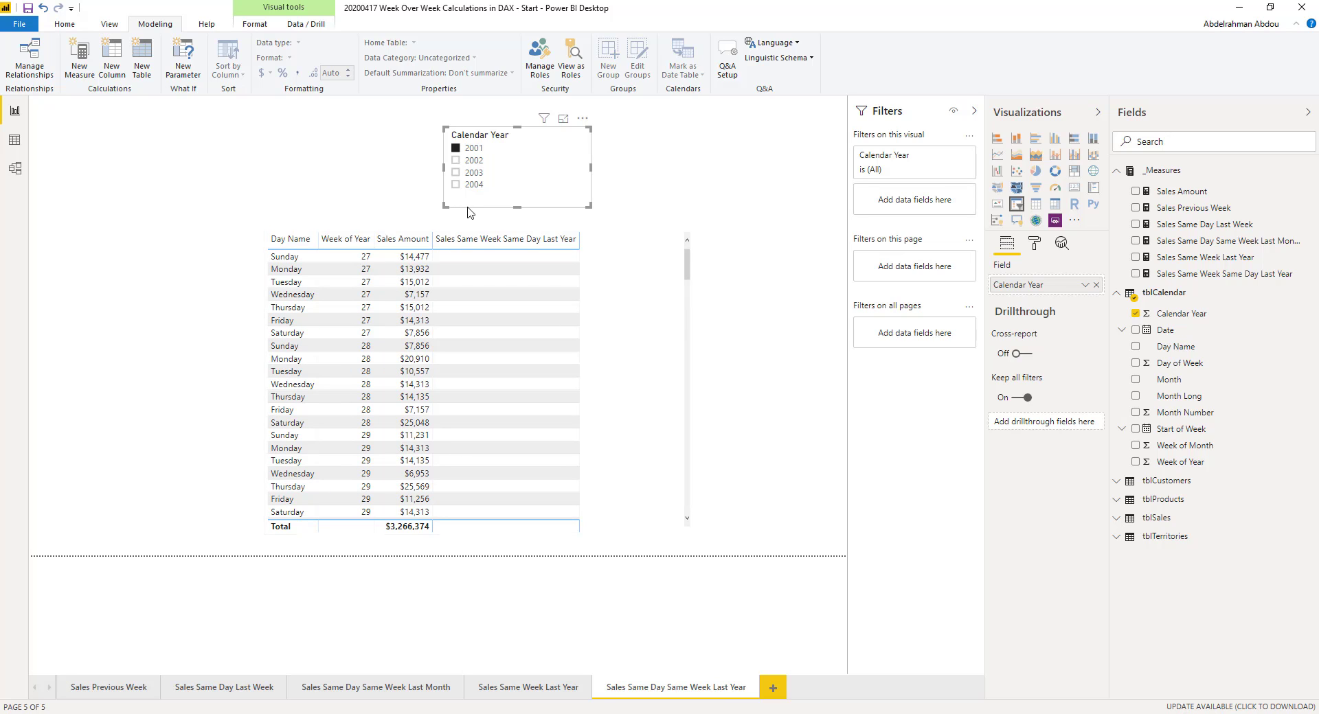
left_click(461, 162)
scroll(462, 369, "down", 20)
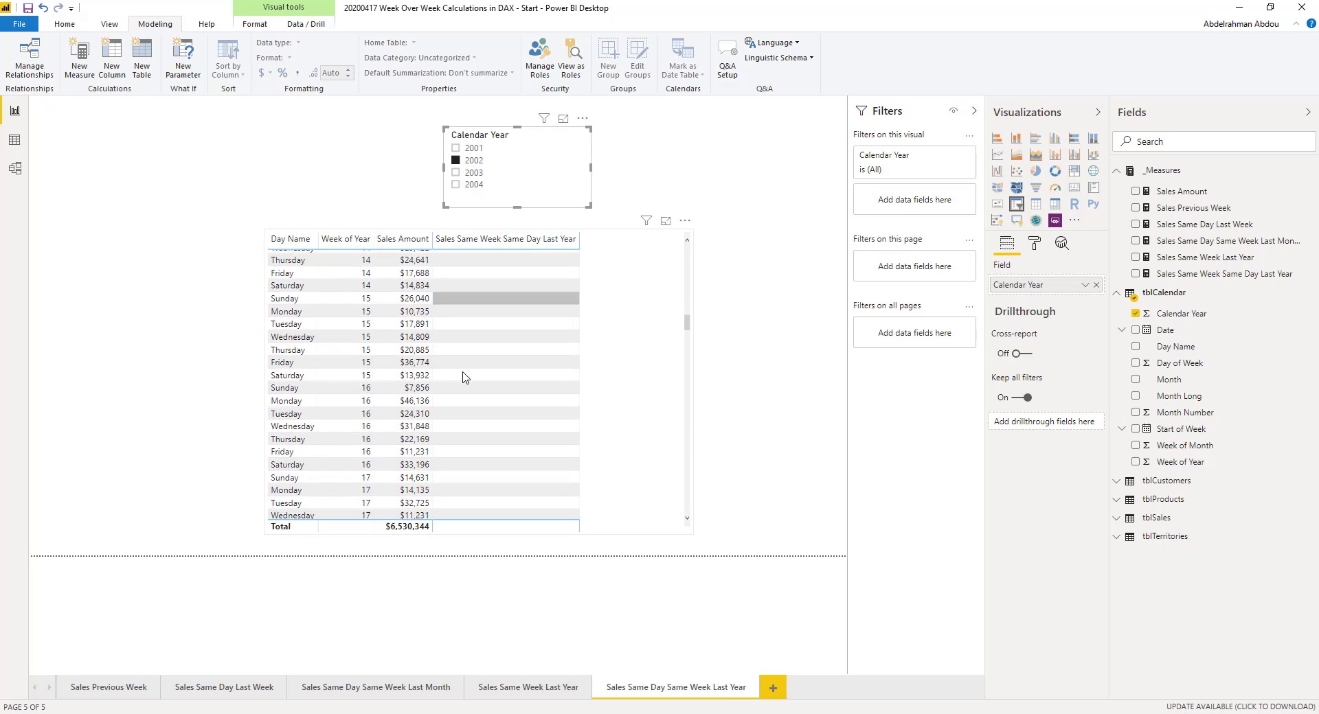
scroll(545, 438, "up", 5)
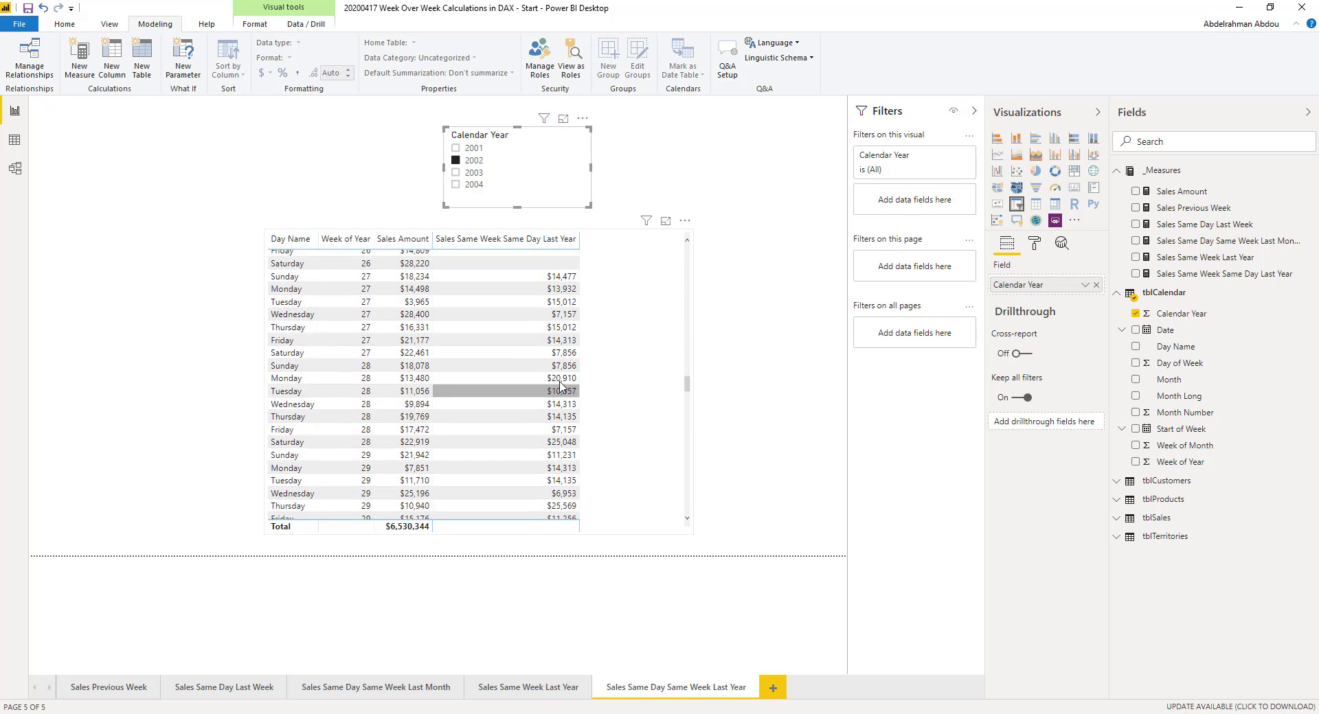